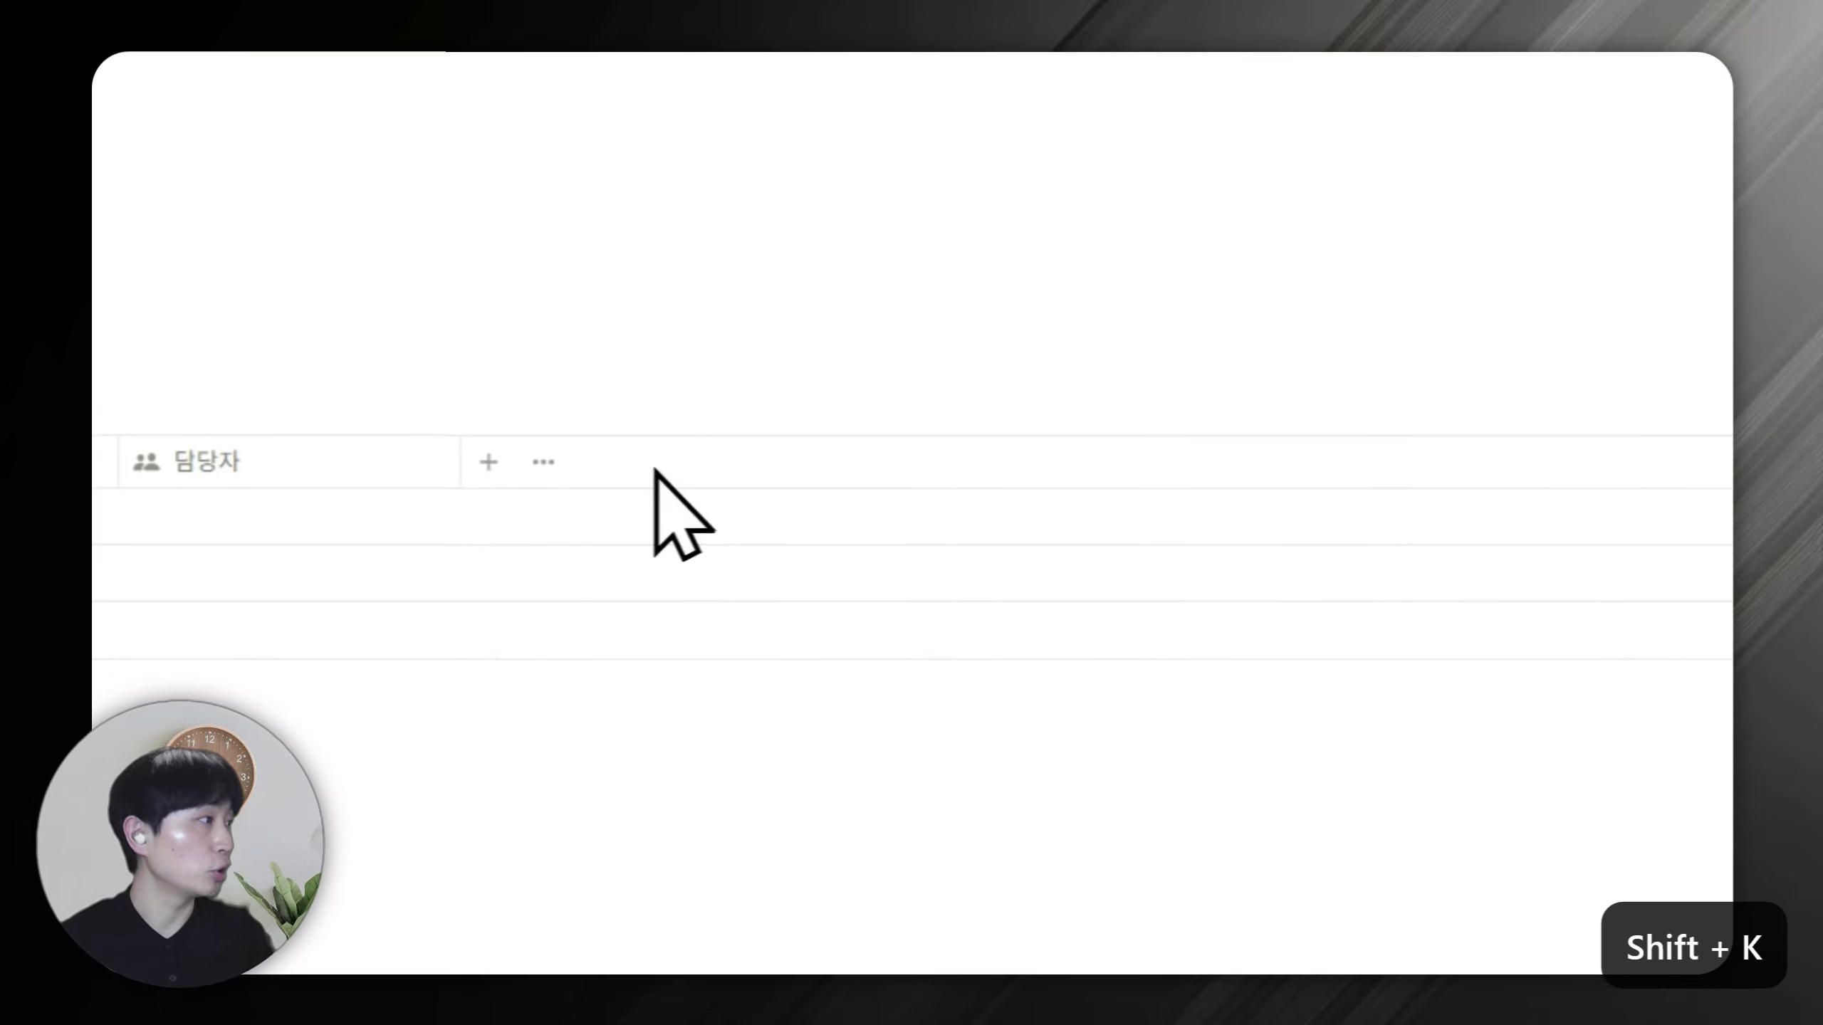
# Add a date column named 마감일 to the task table.
pyautogui.click(1432, 568)
pyautogui.hotkey('ctrl', 'a')
pyautogui.write('매')
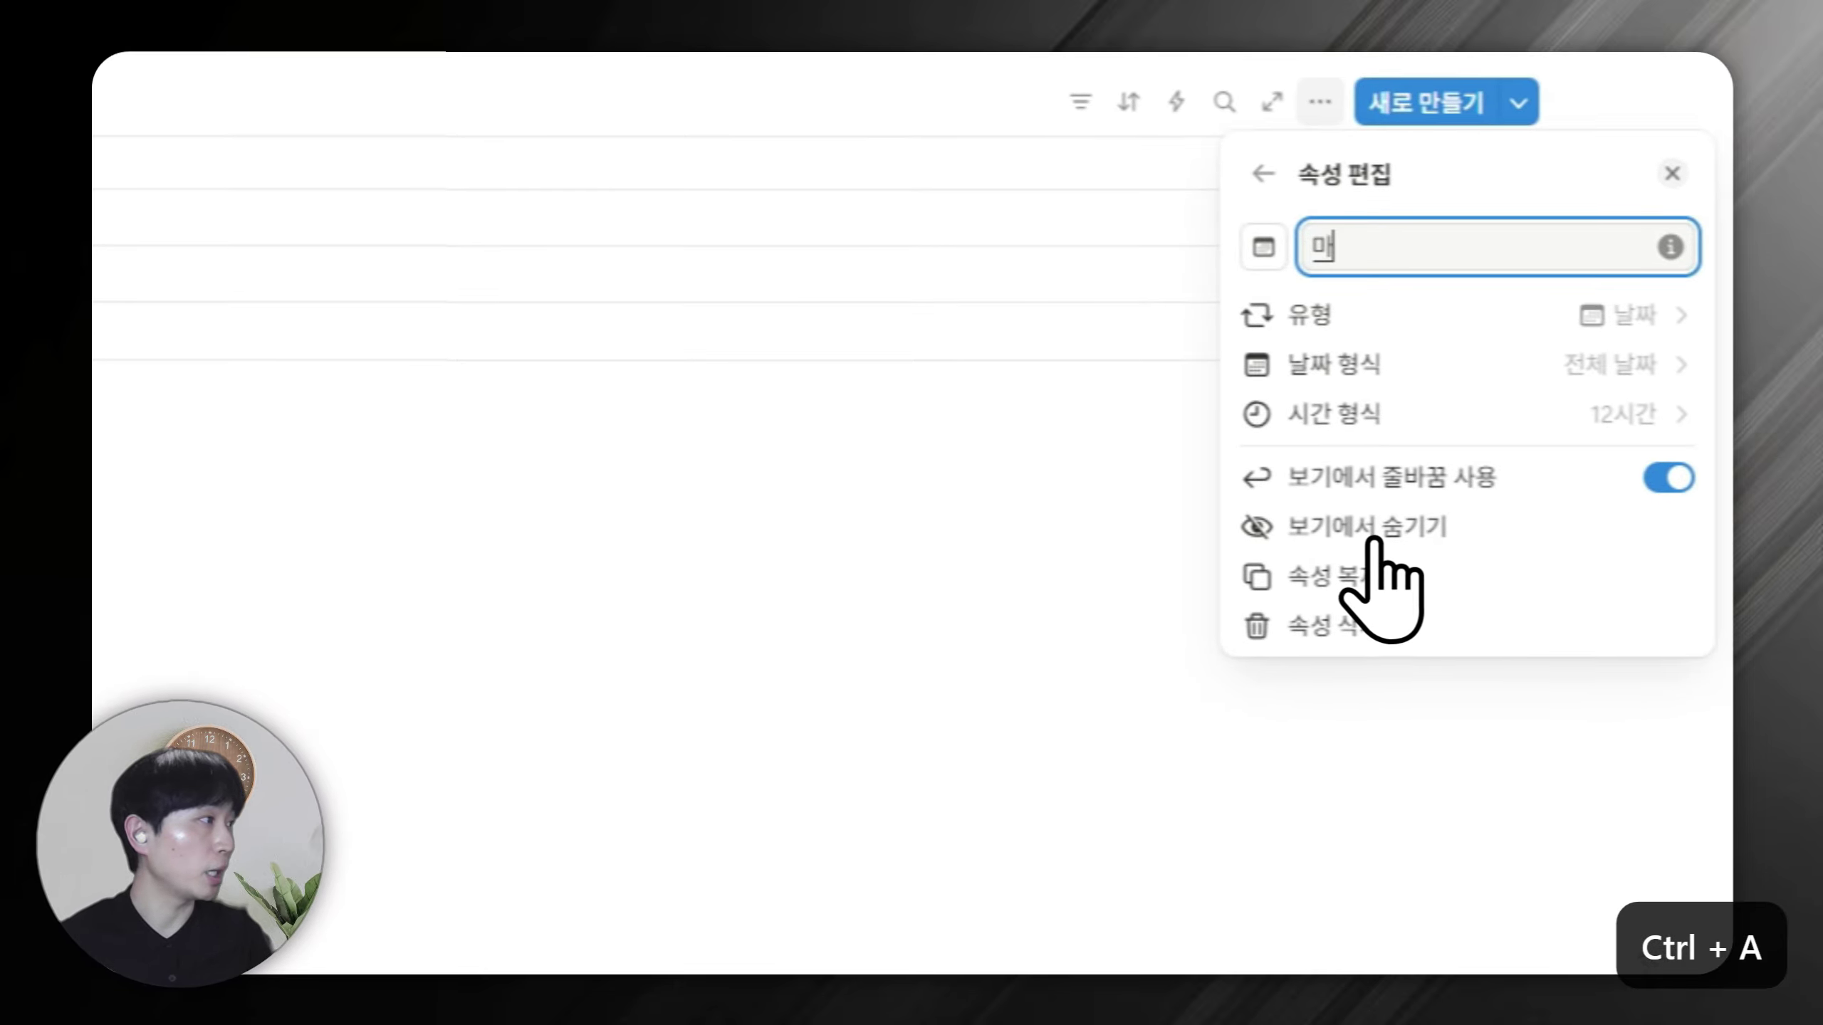
pyautogui.click(650, 486)
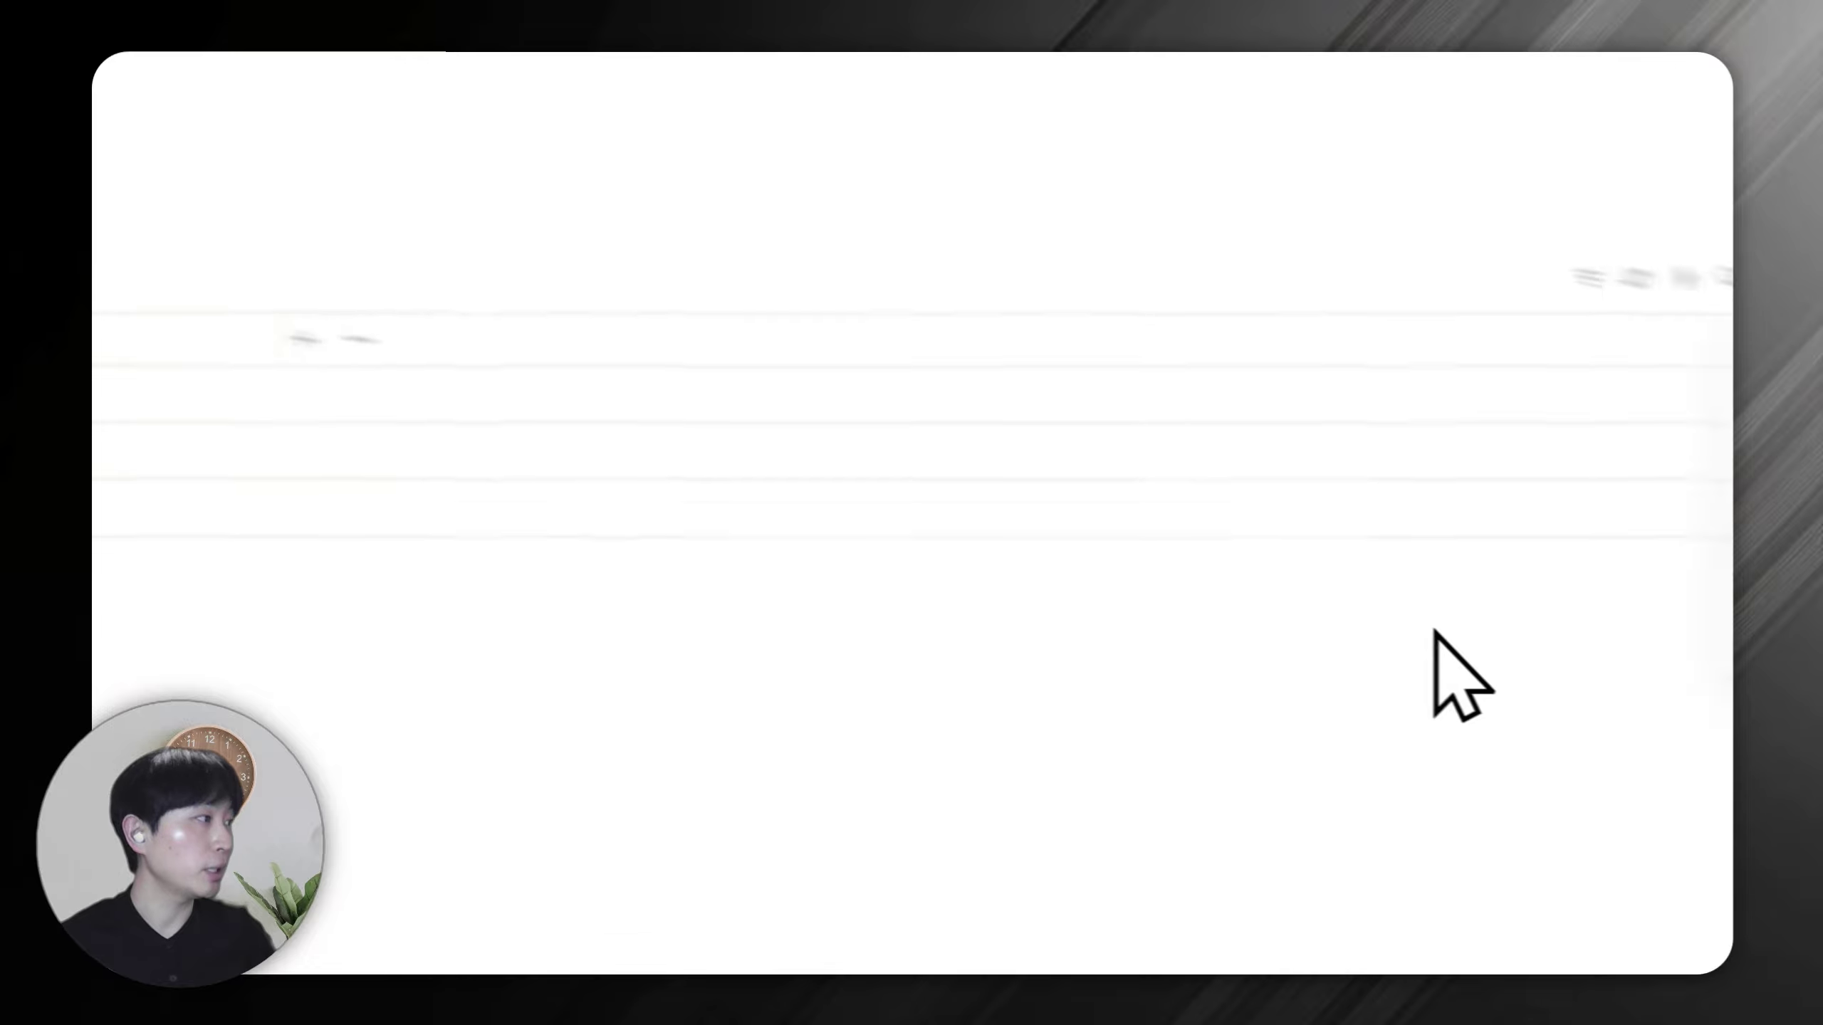
# Add a 상태 status column and check its 시작 전, 진행 중 and 완료 options.
pyautogui.click(1409, 583)
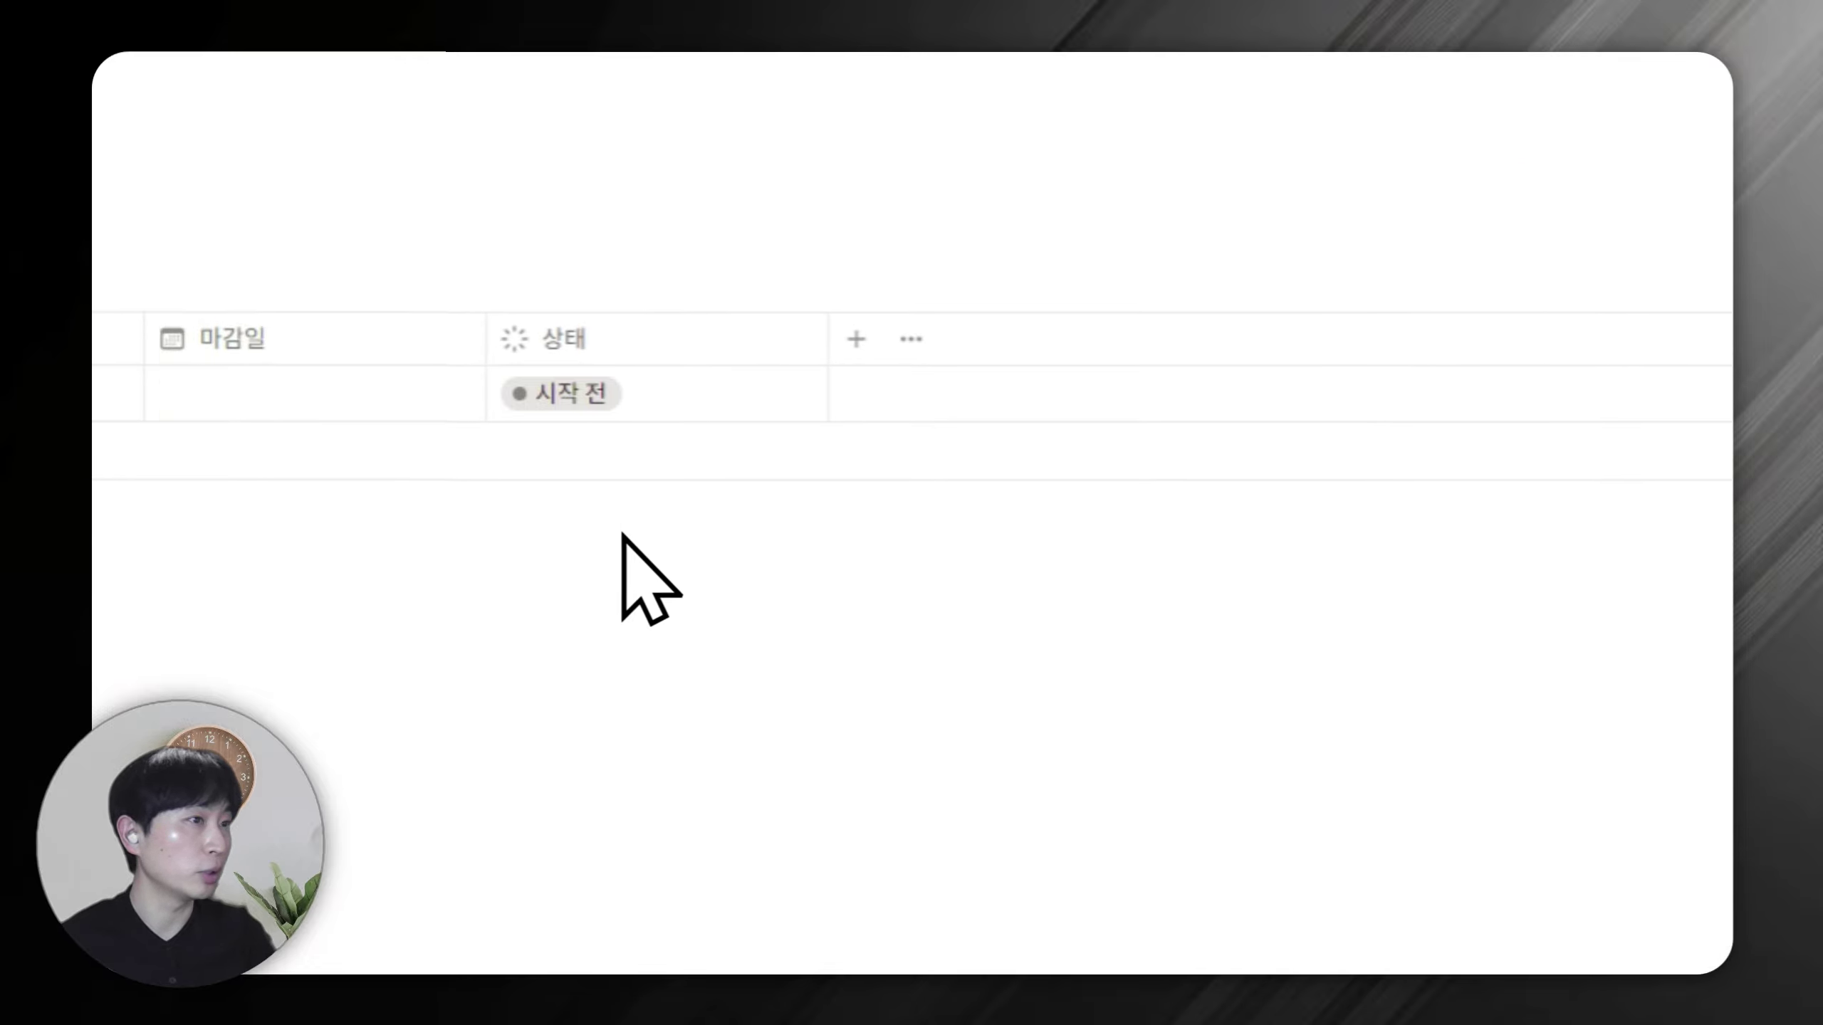
pyautogui.click(626, 393)
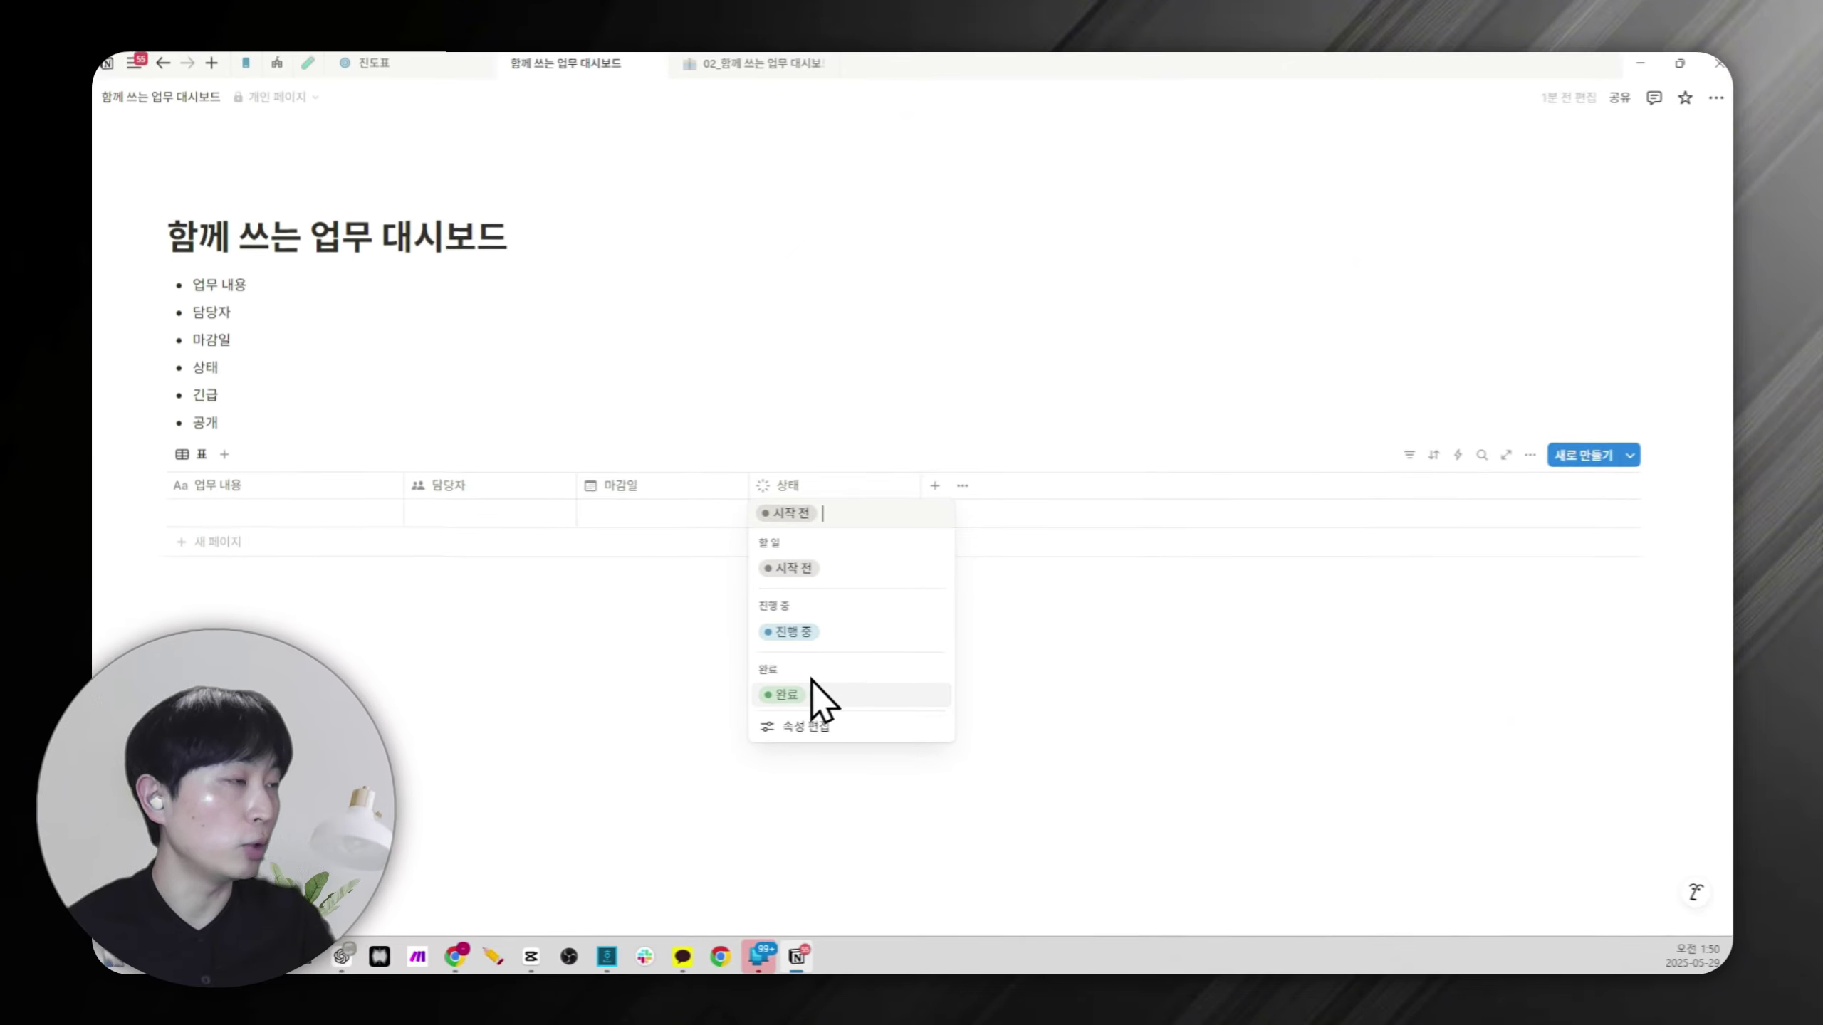
pyautogui.press('Escape')
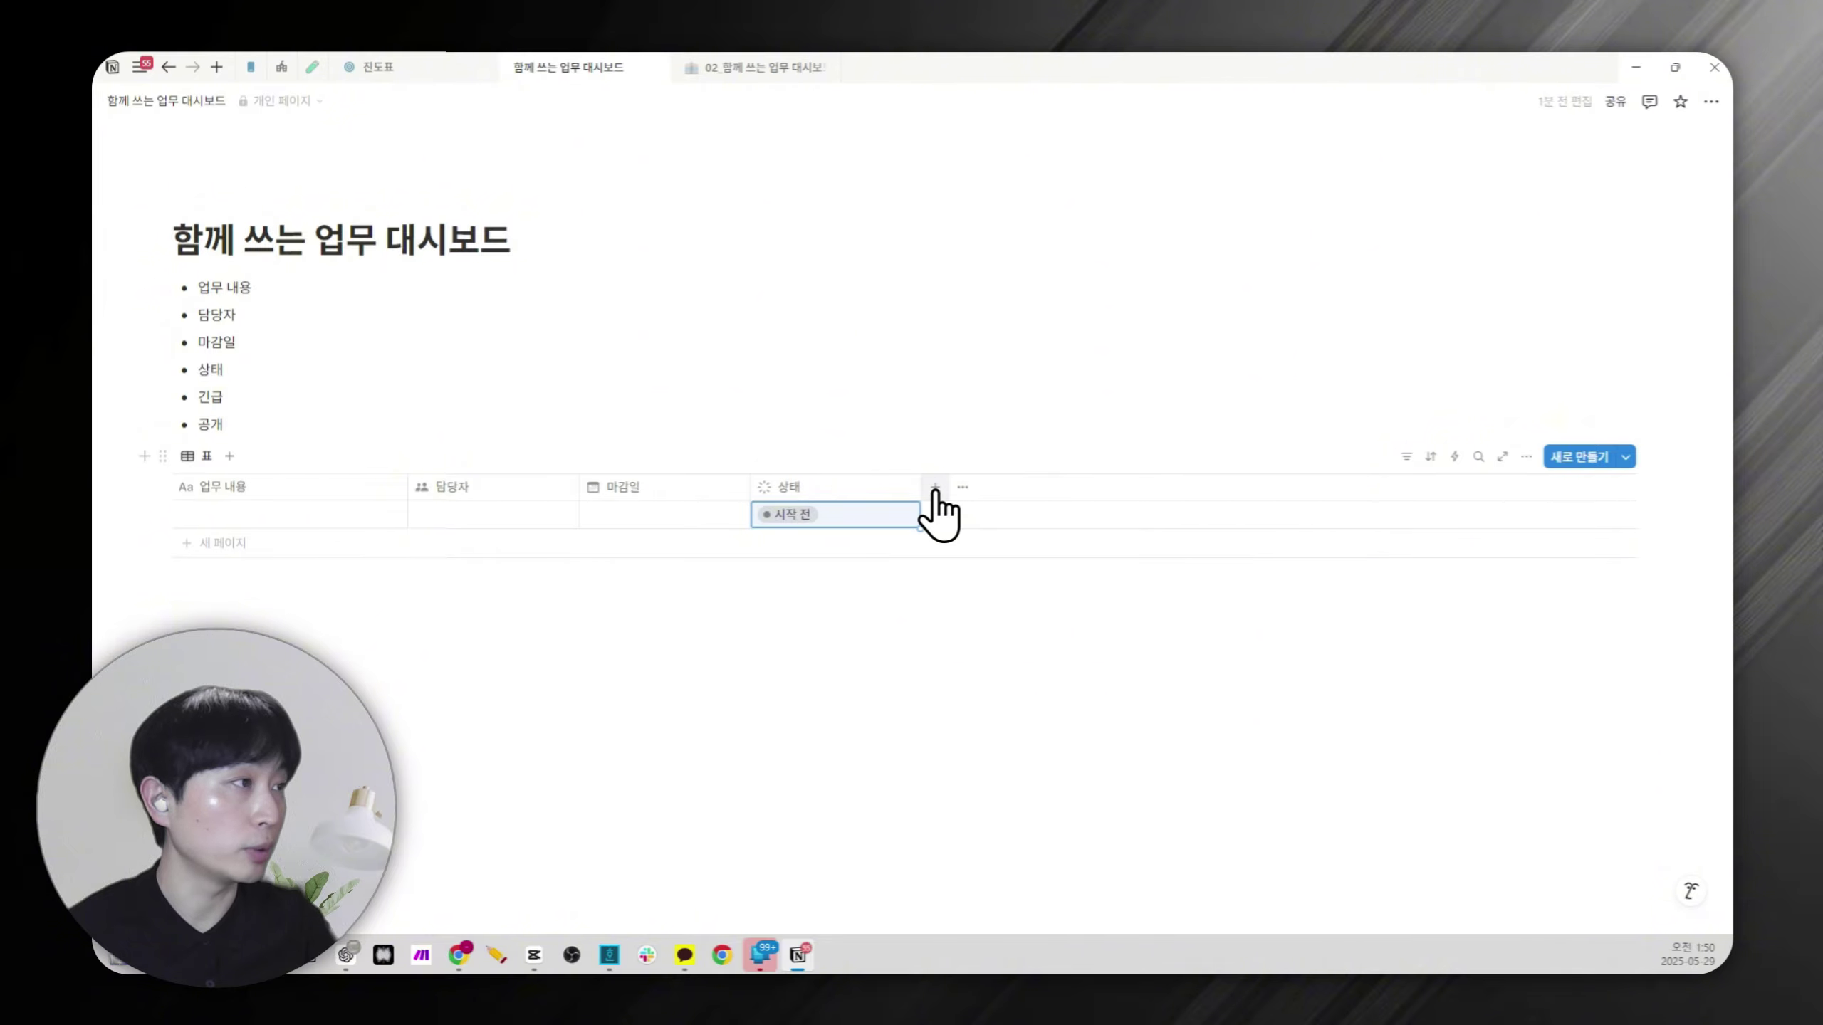
# Add a 긴급도 select column with options 1, 2 and 3.
pyautogui.click(935, 487)
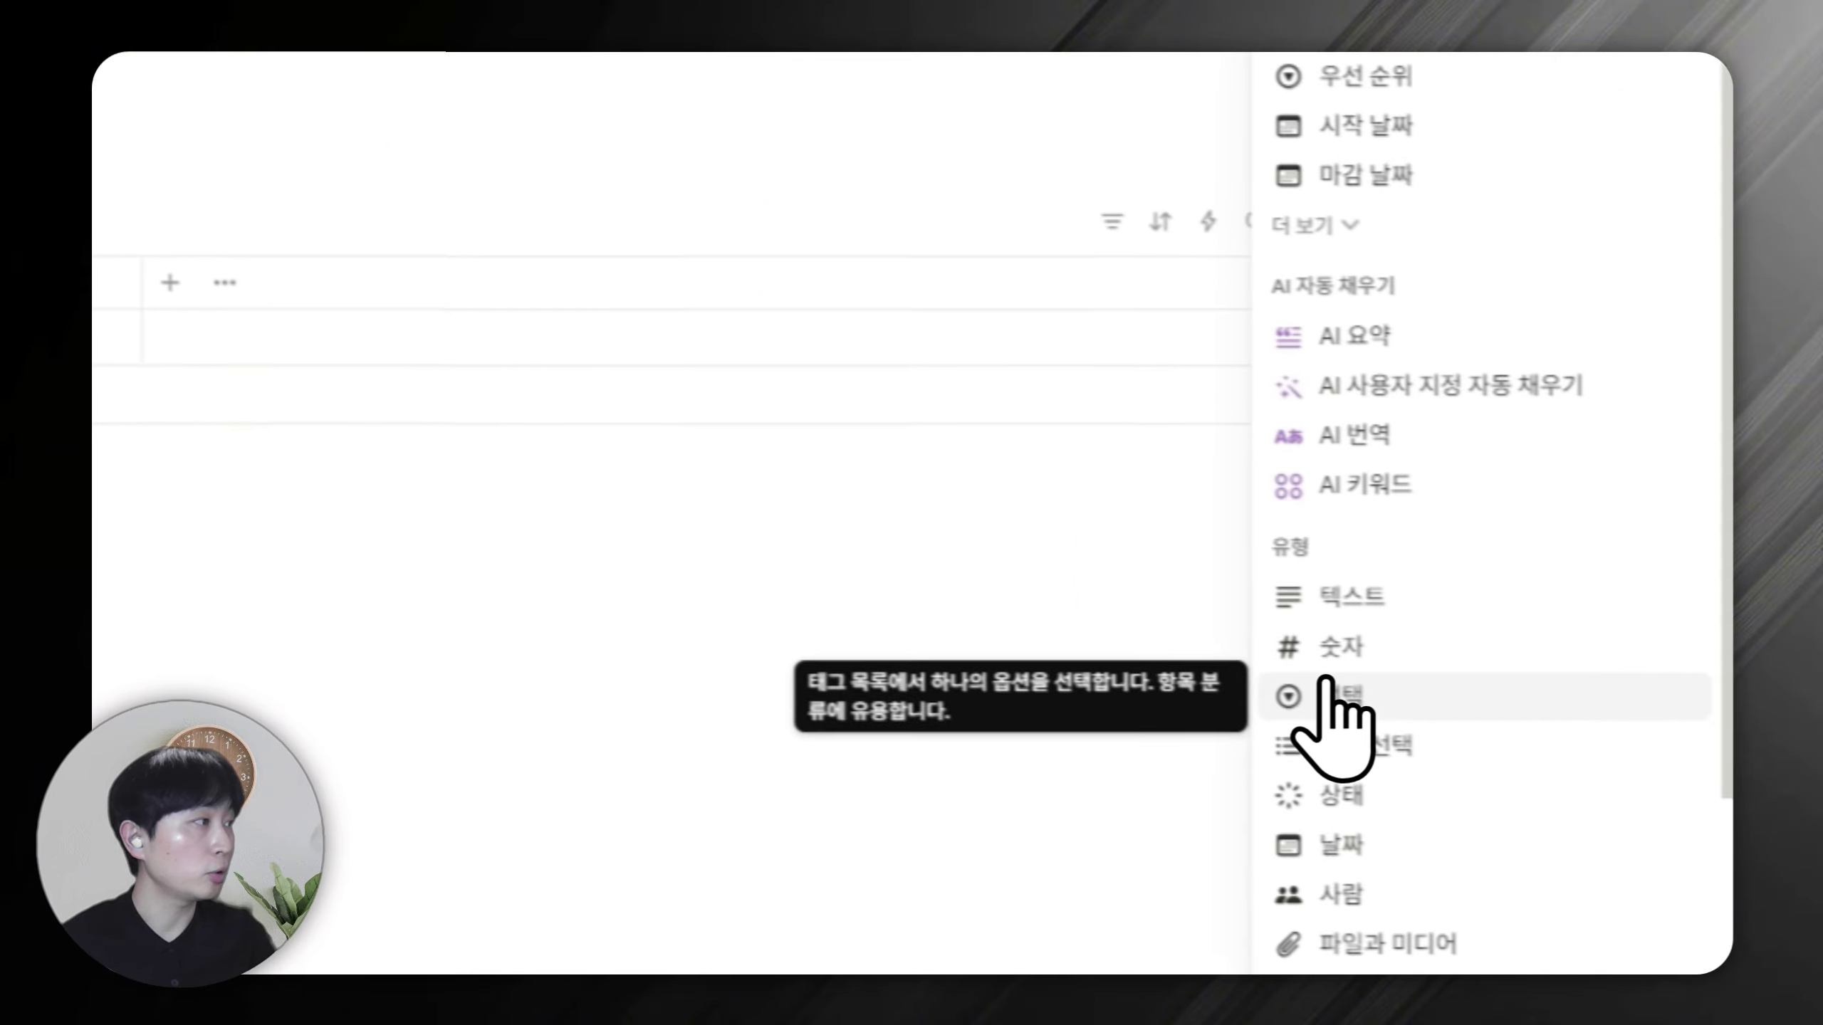
pyautogui.click(1536, 785)
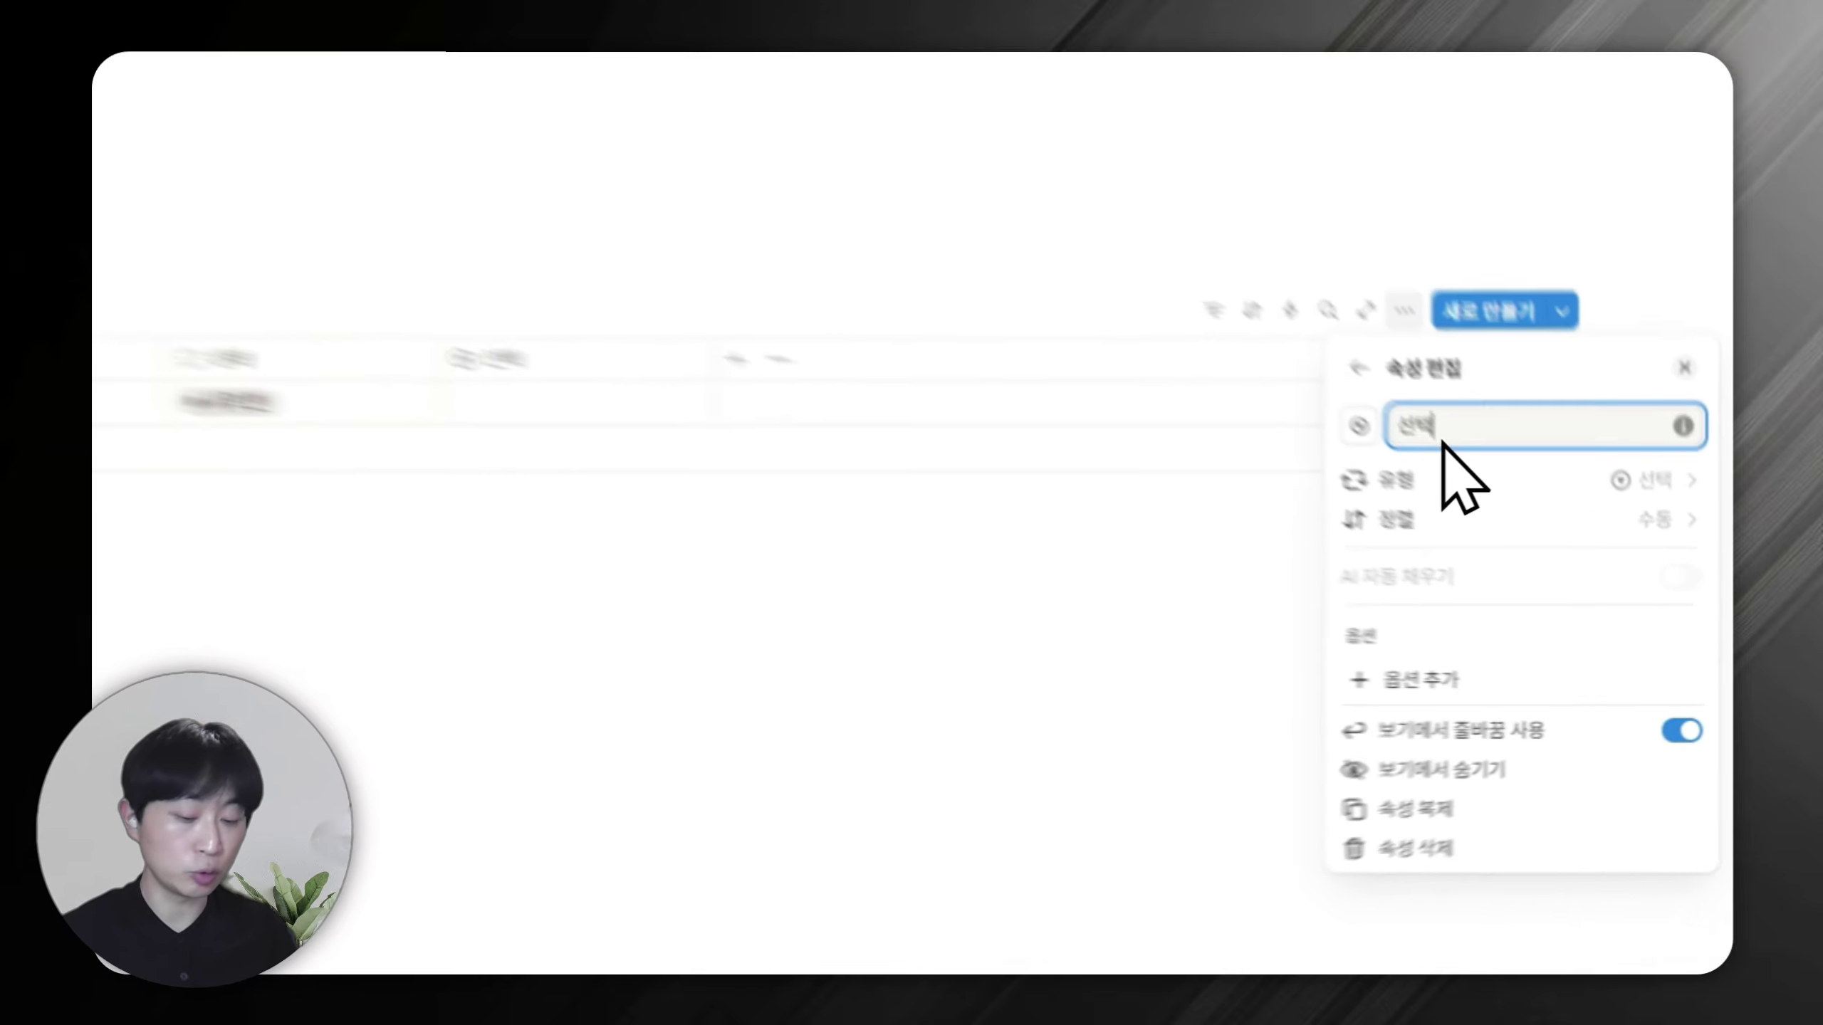
pyautogui.hotkey('ctrl', 'a')
pyautogui.write('긴급')
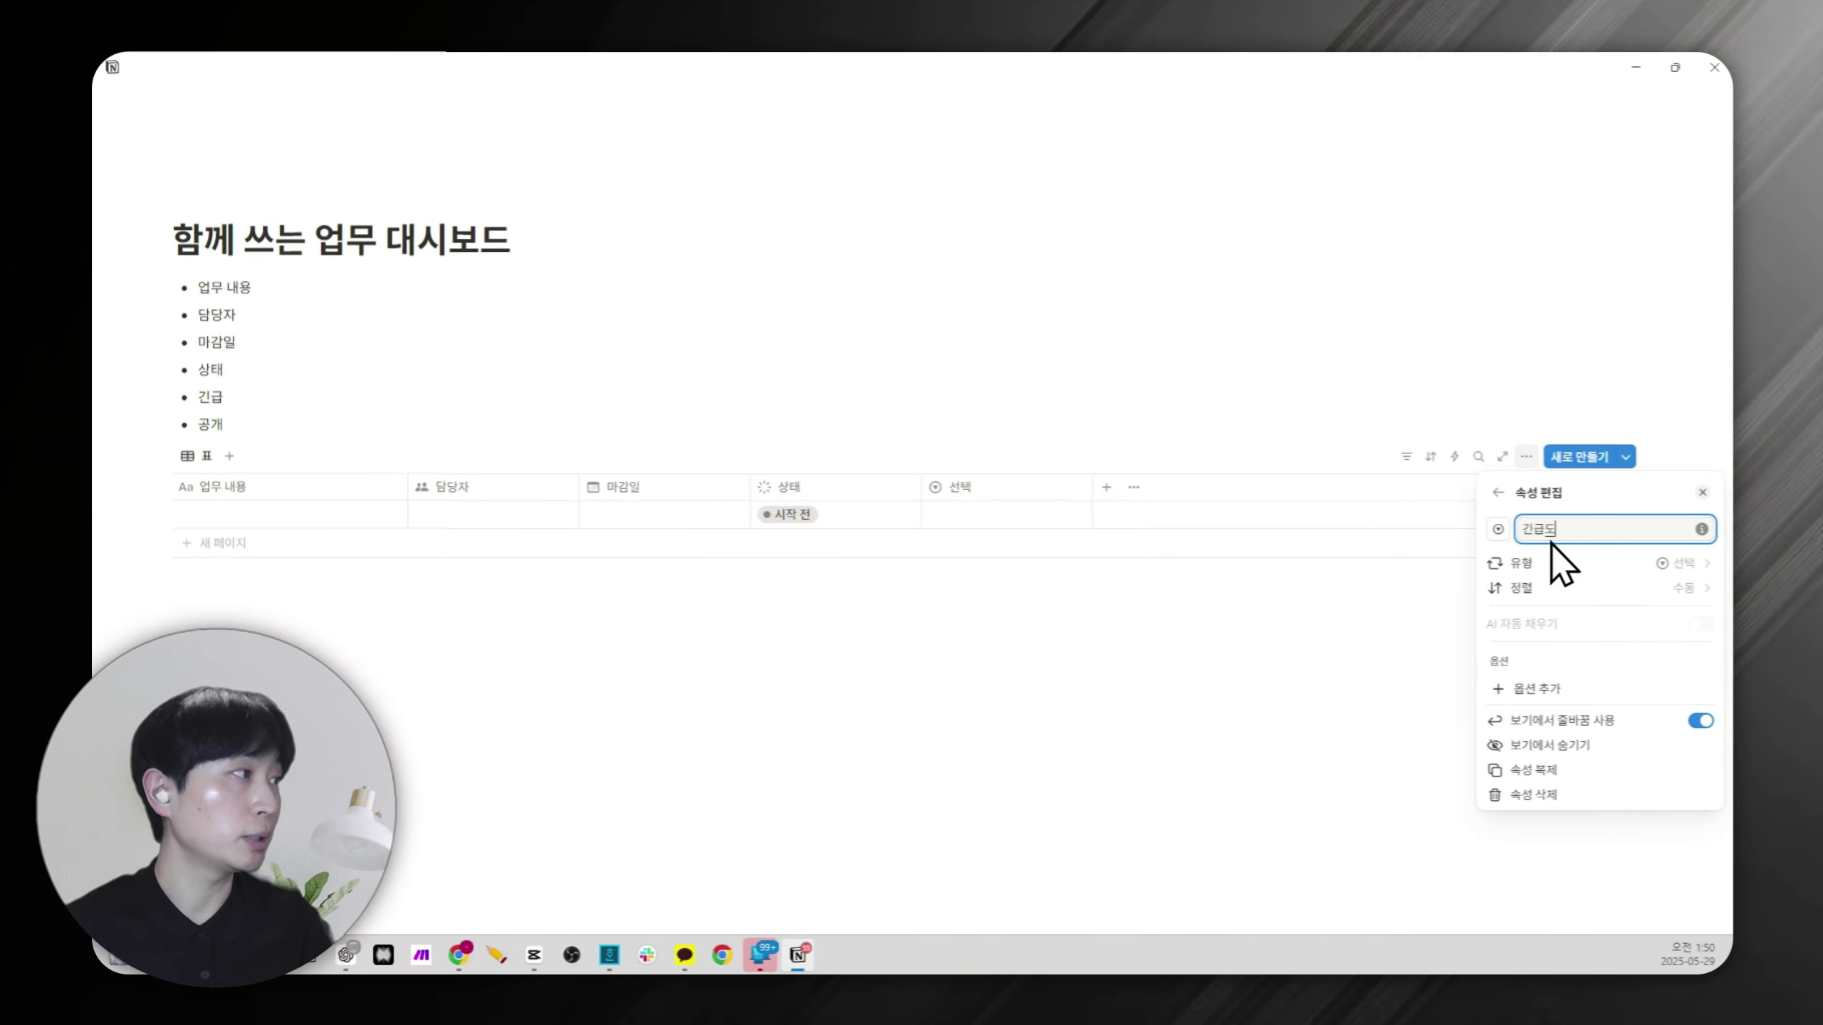
pyautogui.write('도')
pyautogui.click(1532, 688)
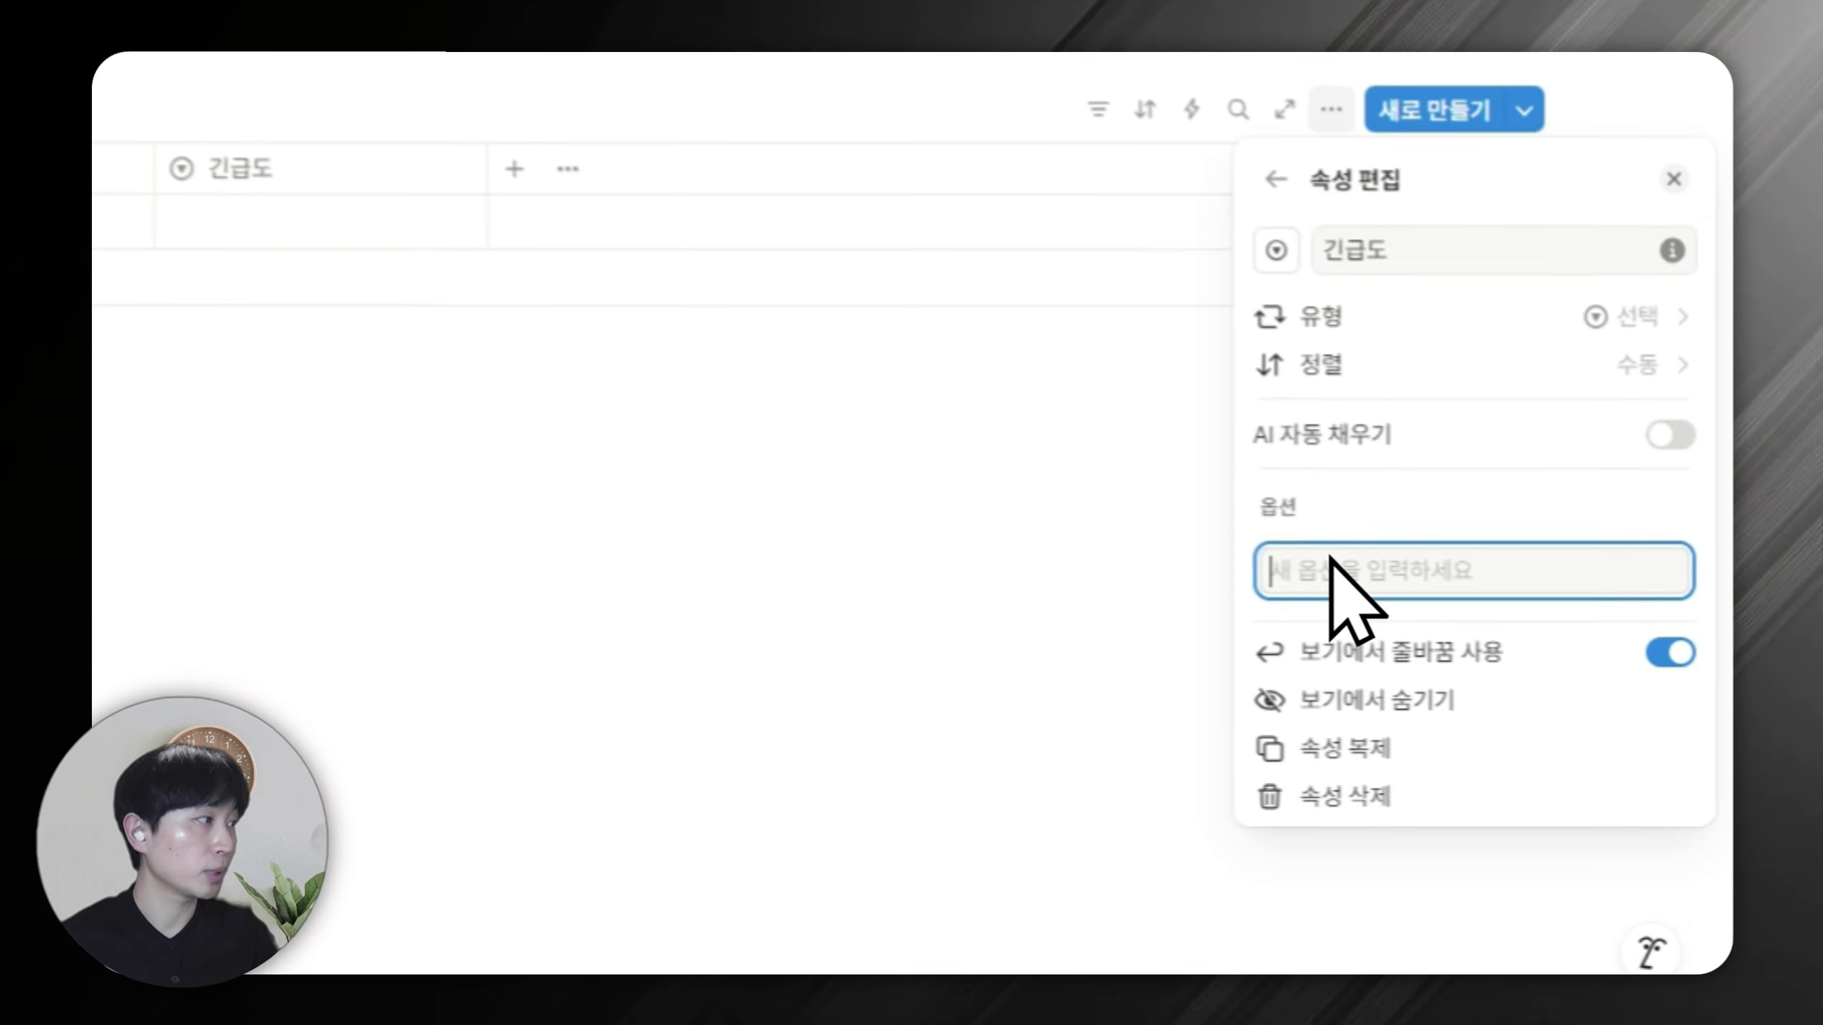
pyautogui.write('1')
pyautogui.press('Return')
pyautogui.write('2')
pyautogui.press('Return')
pyautogui.write('3')
pyautogui.press('Return')
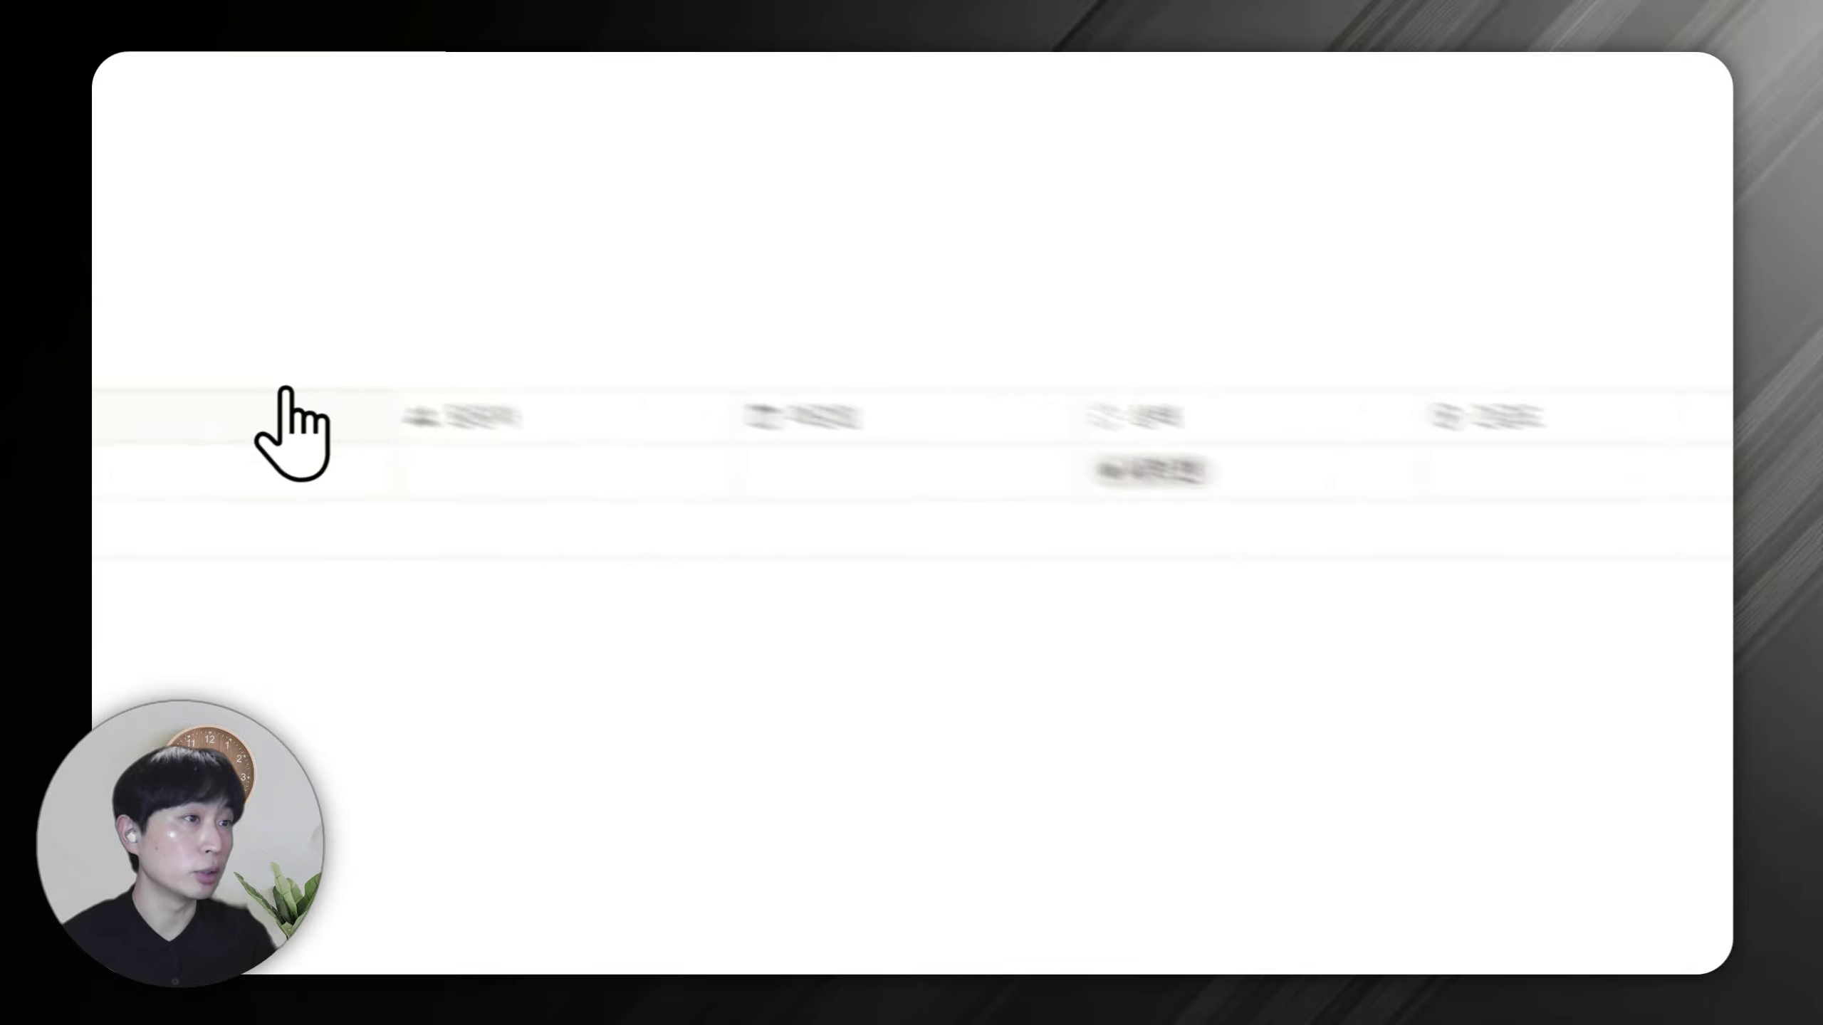
# Title the first task 새 업무 and set its 긴급도 to 2.
pyautogui.click(215, 471)
pyautogui.write('새 업무')
pyautogui.press('Return')
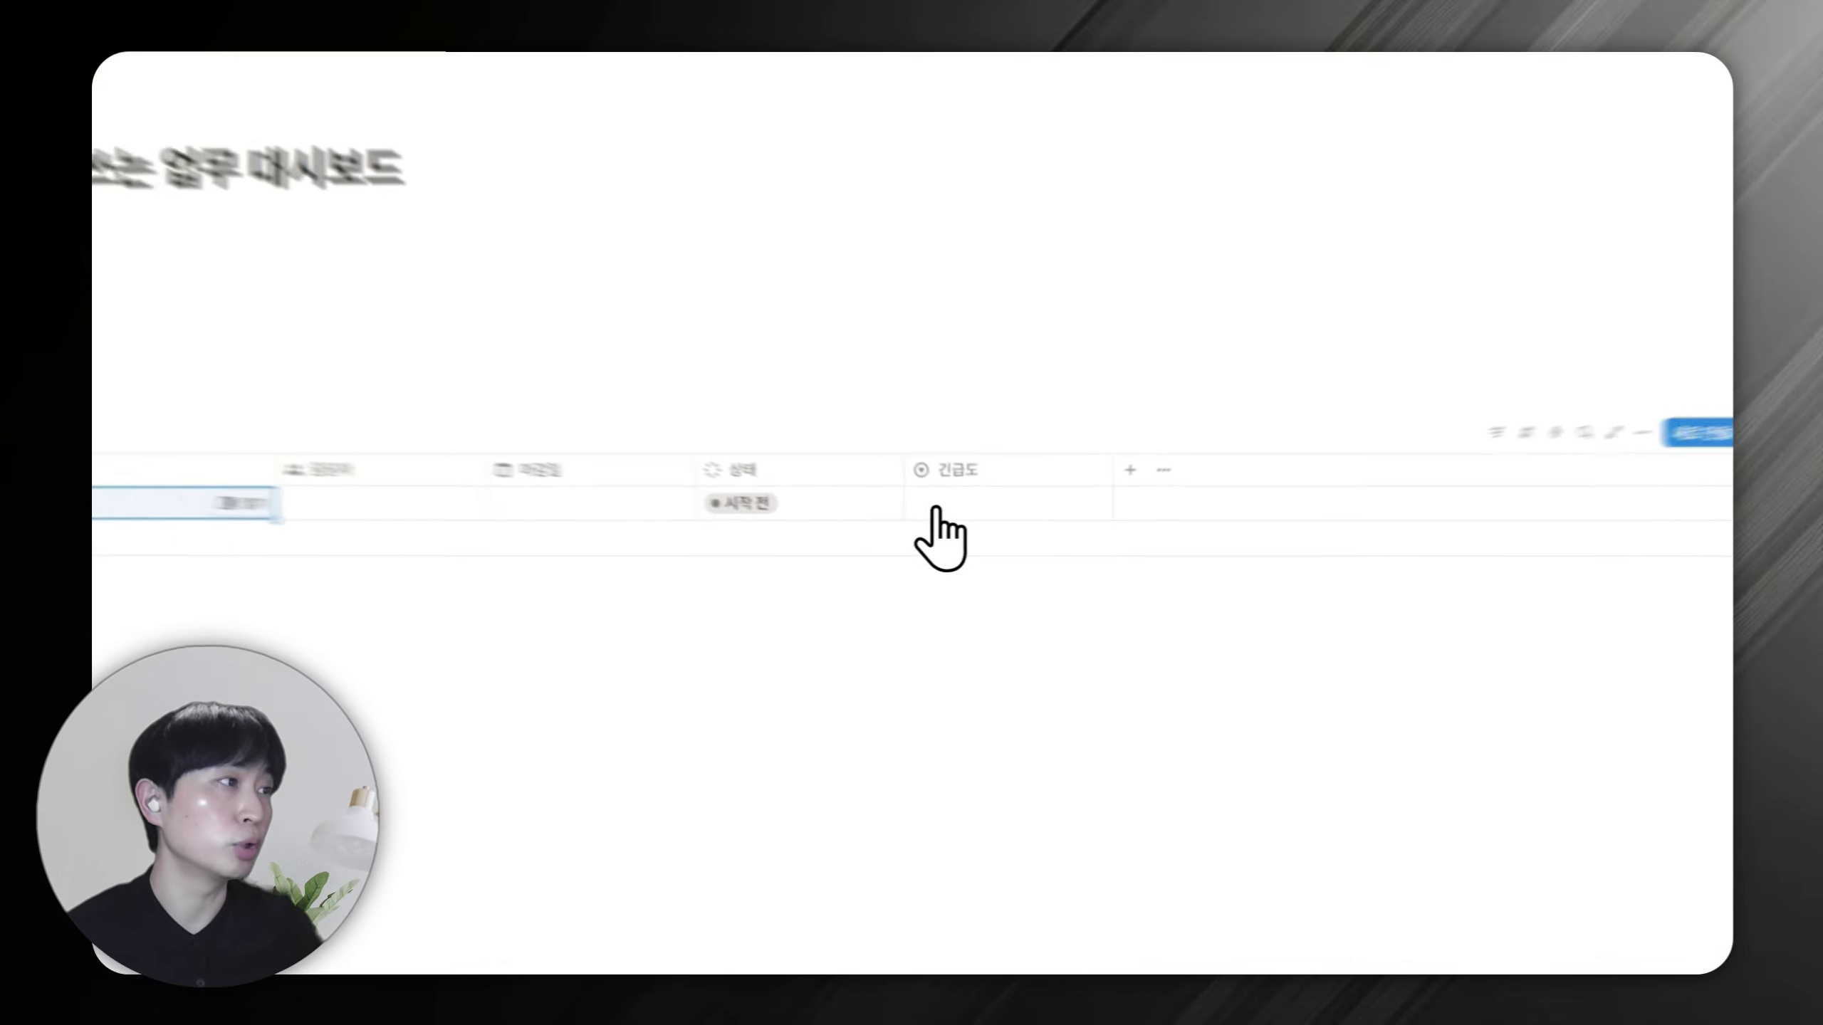
pyautogui.click(935, 509)
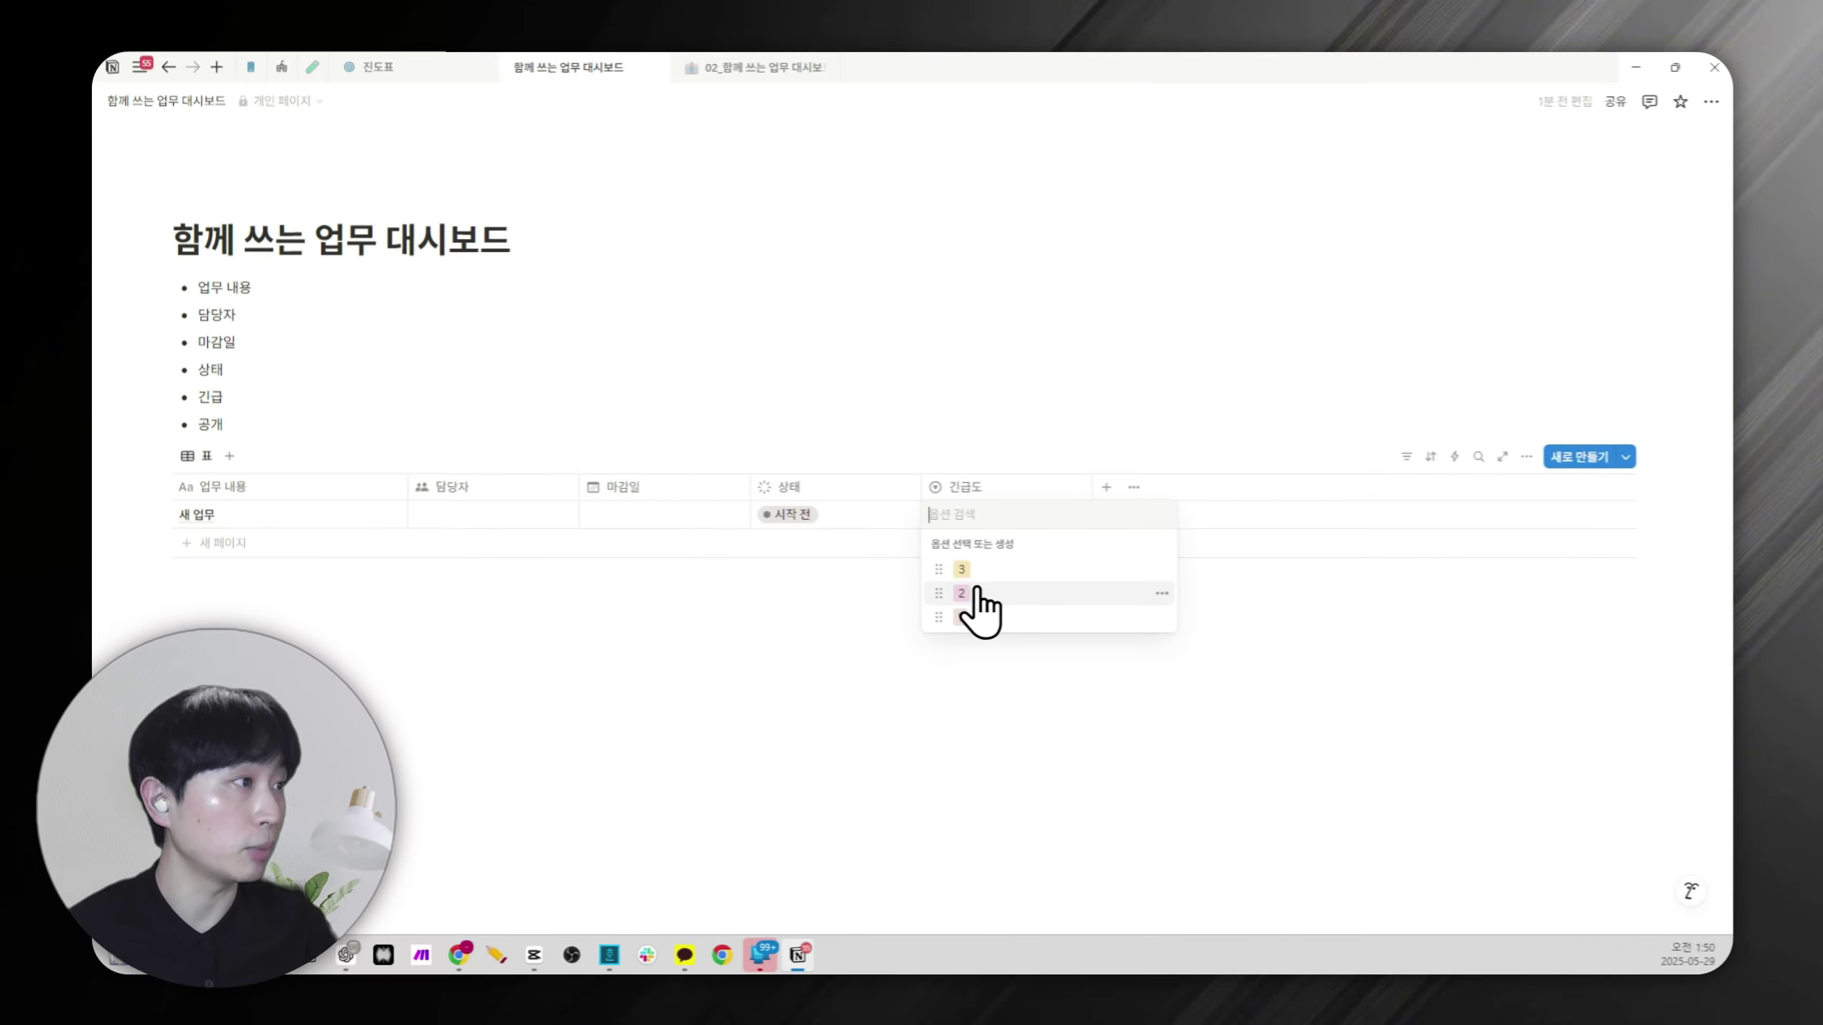
pyautogui.click(962, 593)
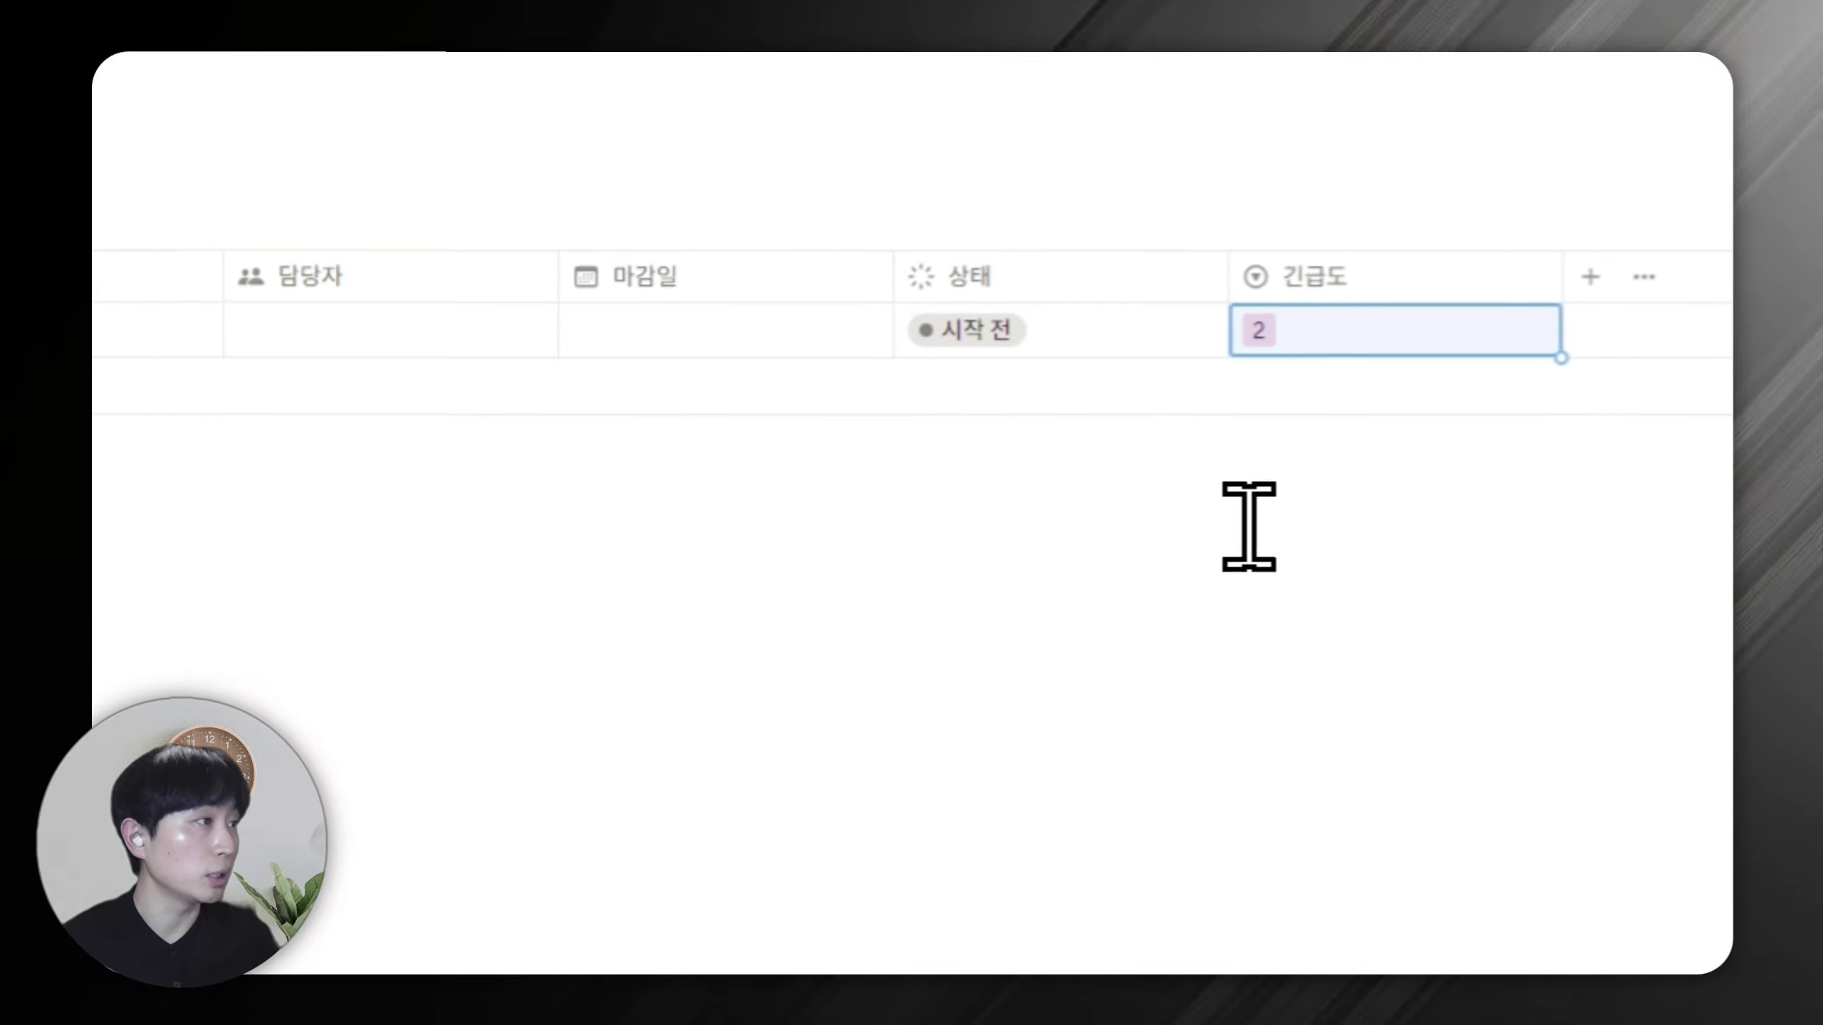
pyautogui.click(832, 641)
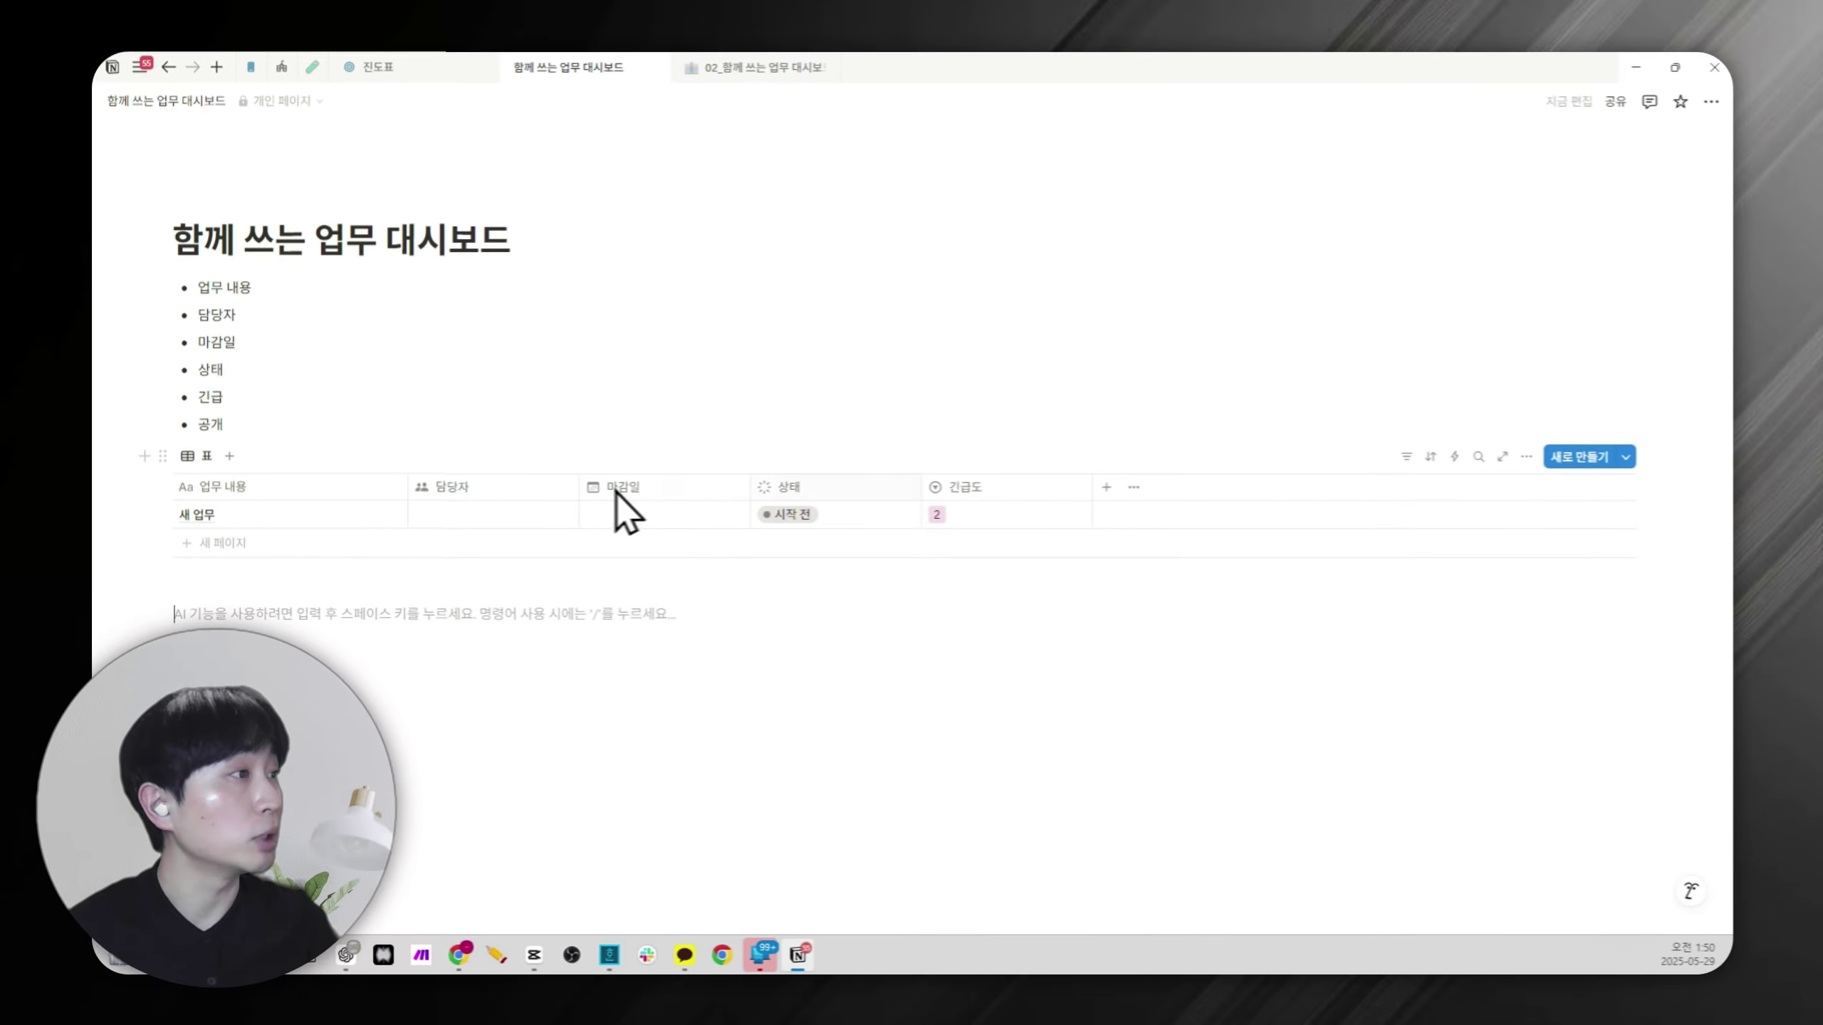
pyautogui.click(956, 487)
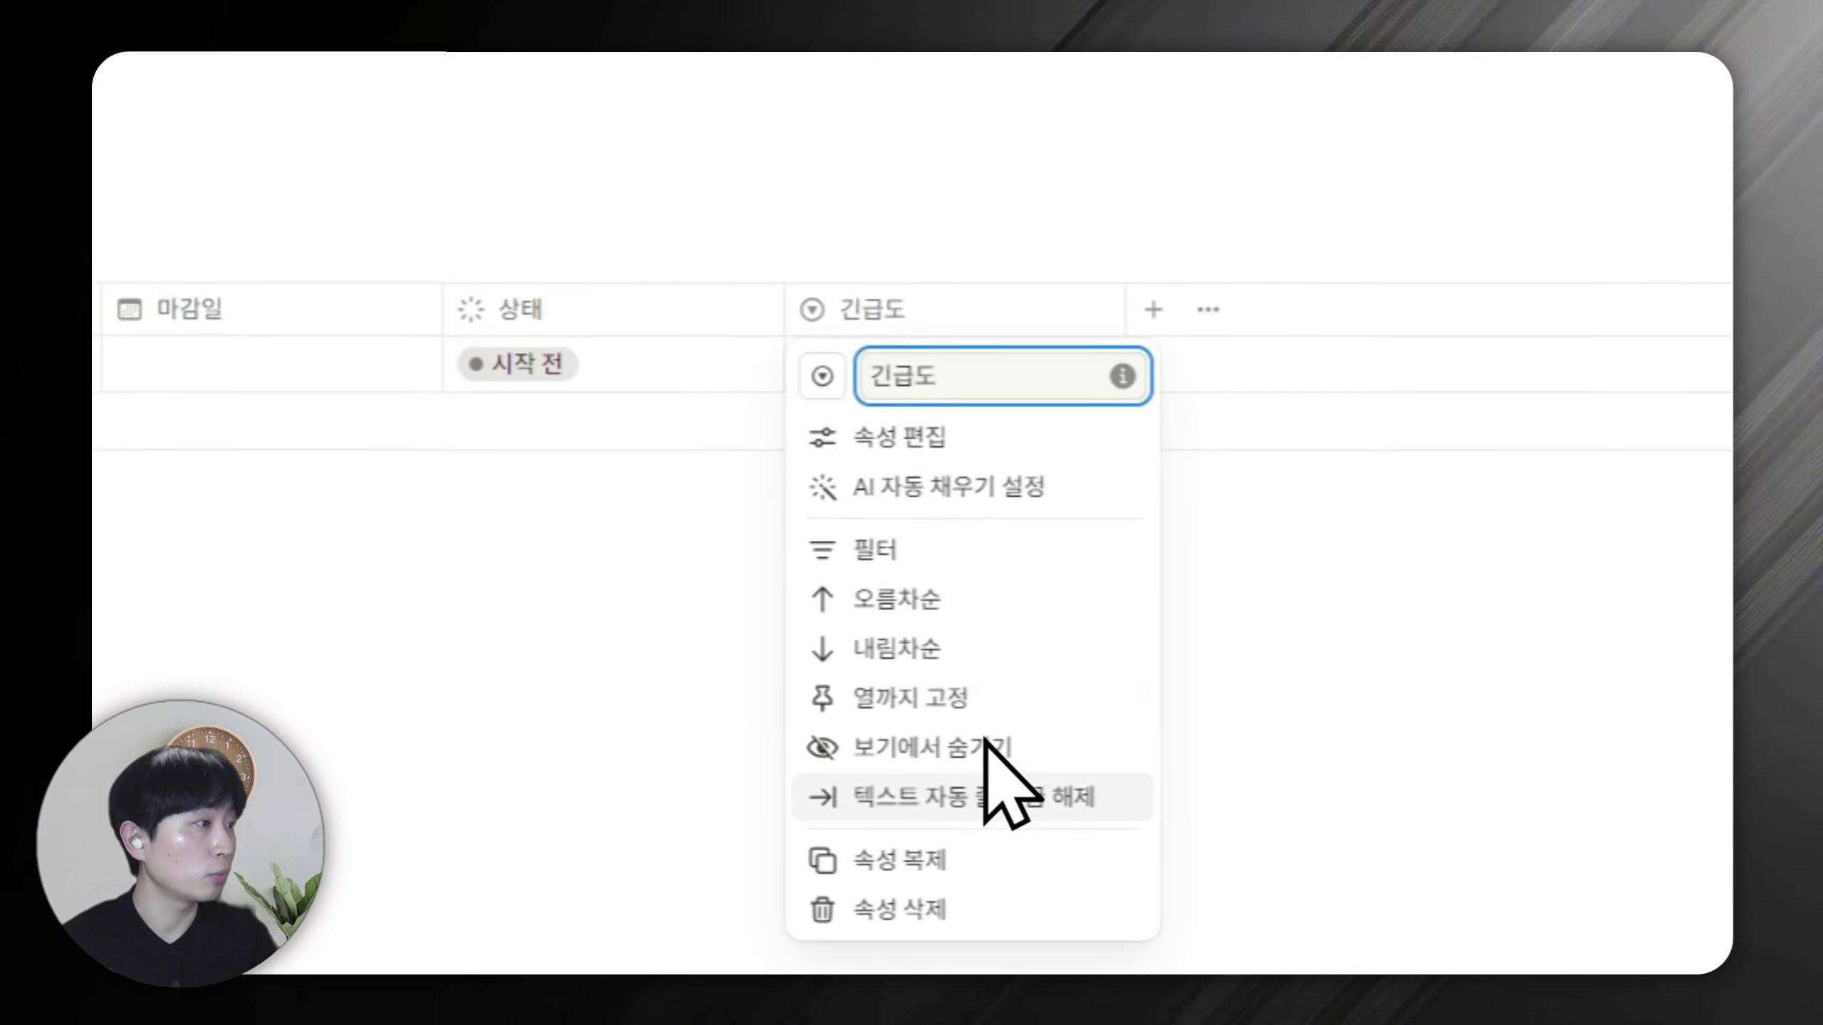
# Delete the 긴급도 column and add a 긴급 checkbox column in its place.
pyautogui.click(973, 779)
pyautogui.click(638, 392)
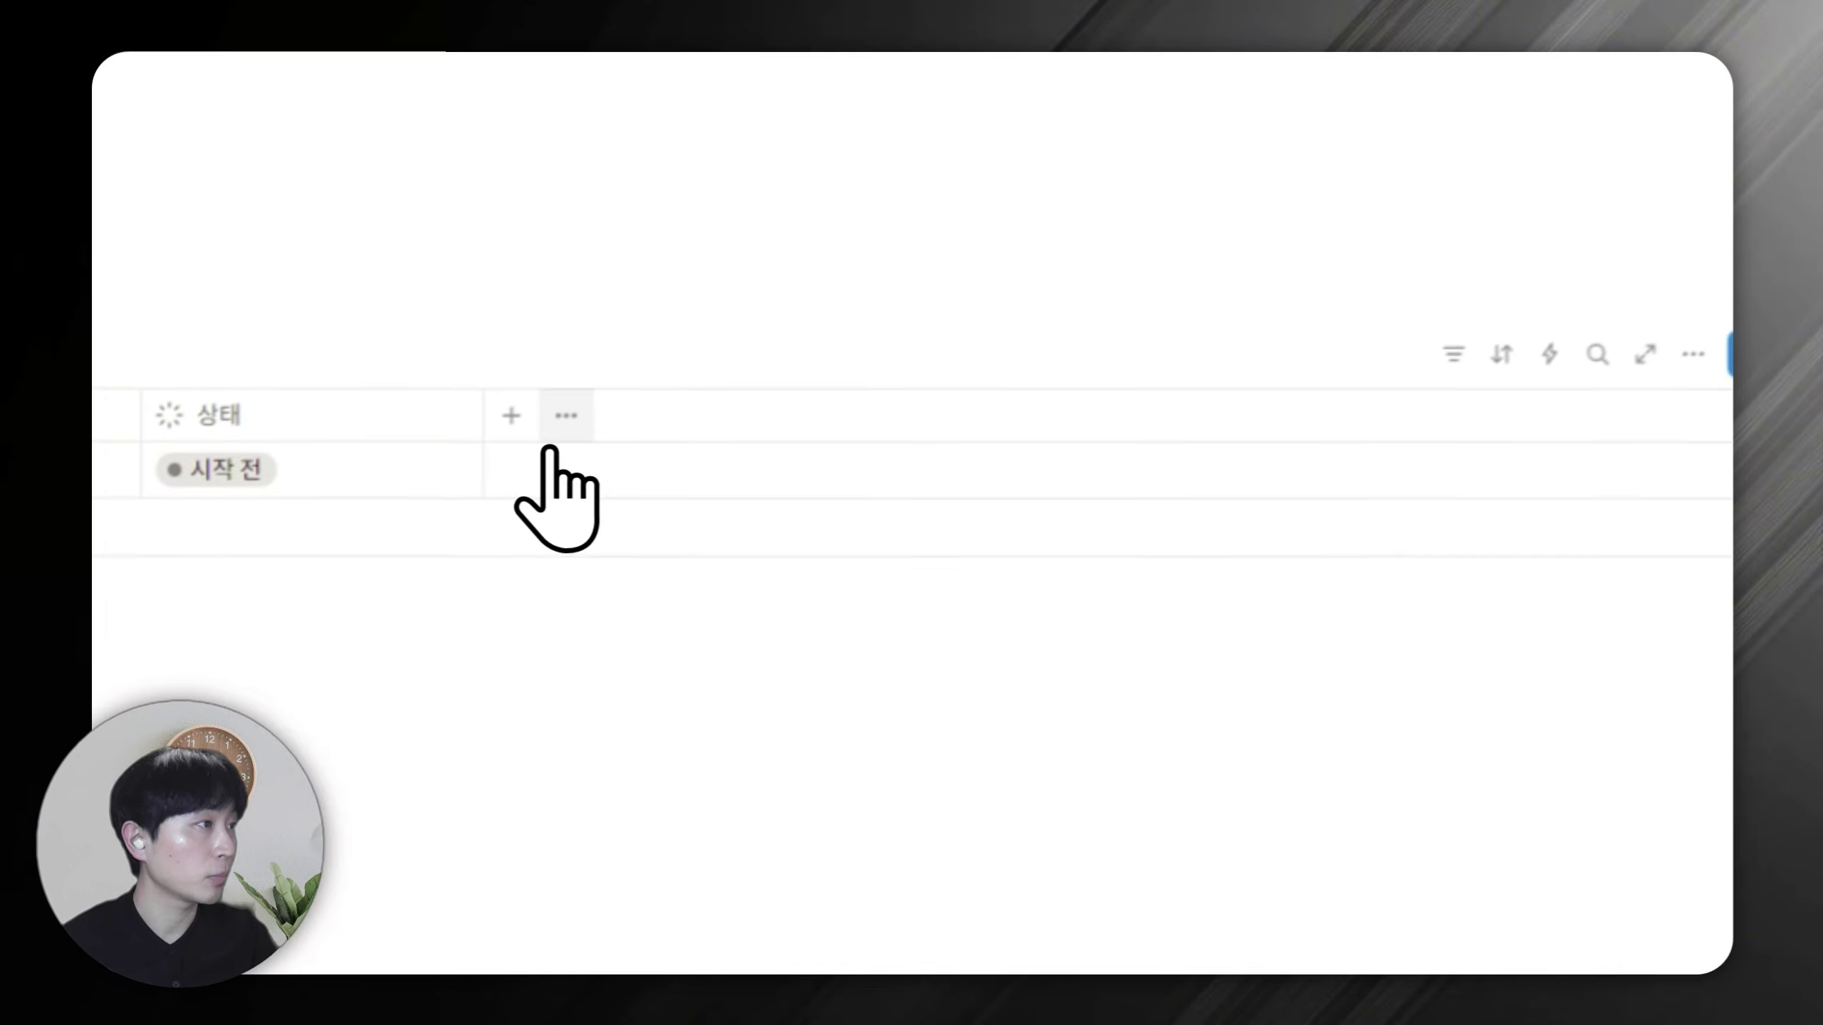
pyautogui.click(497, 429)
pyautogui.write('첵')
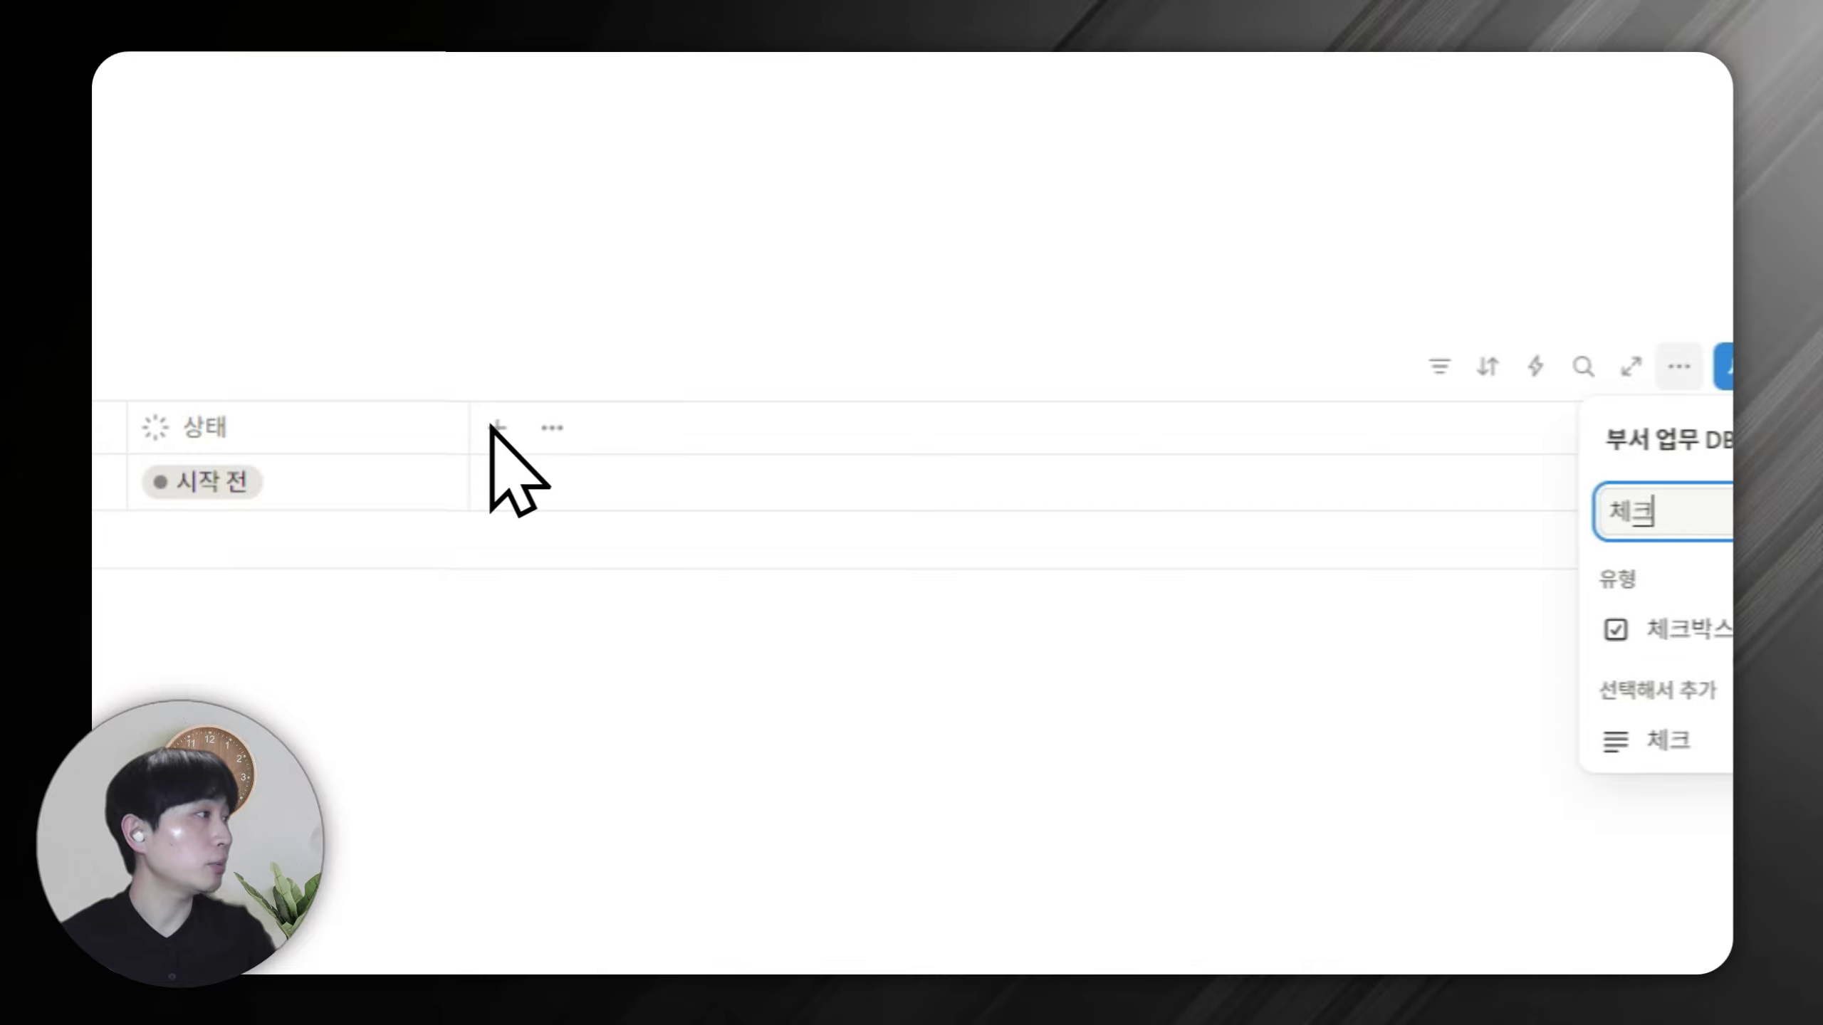
pyautogui.click(1679, 629)
pyautogui.hotkey('ctrl', 'a')
pyautogui.write('긴급')
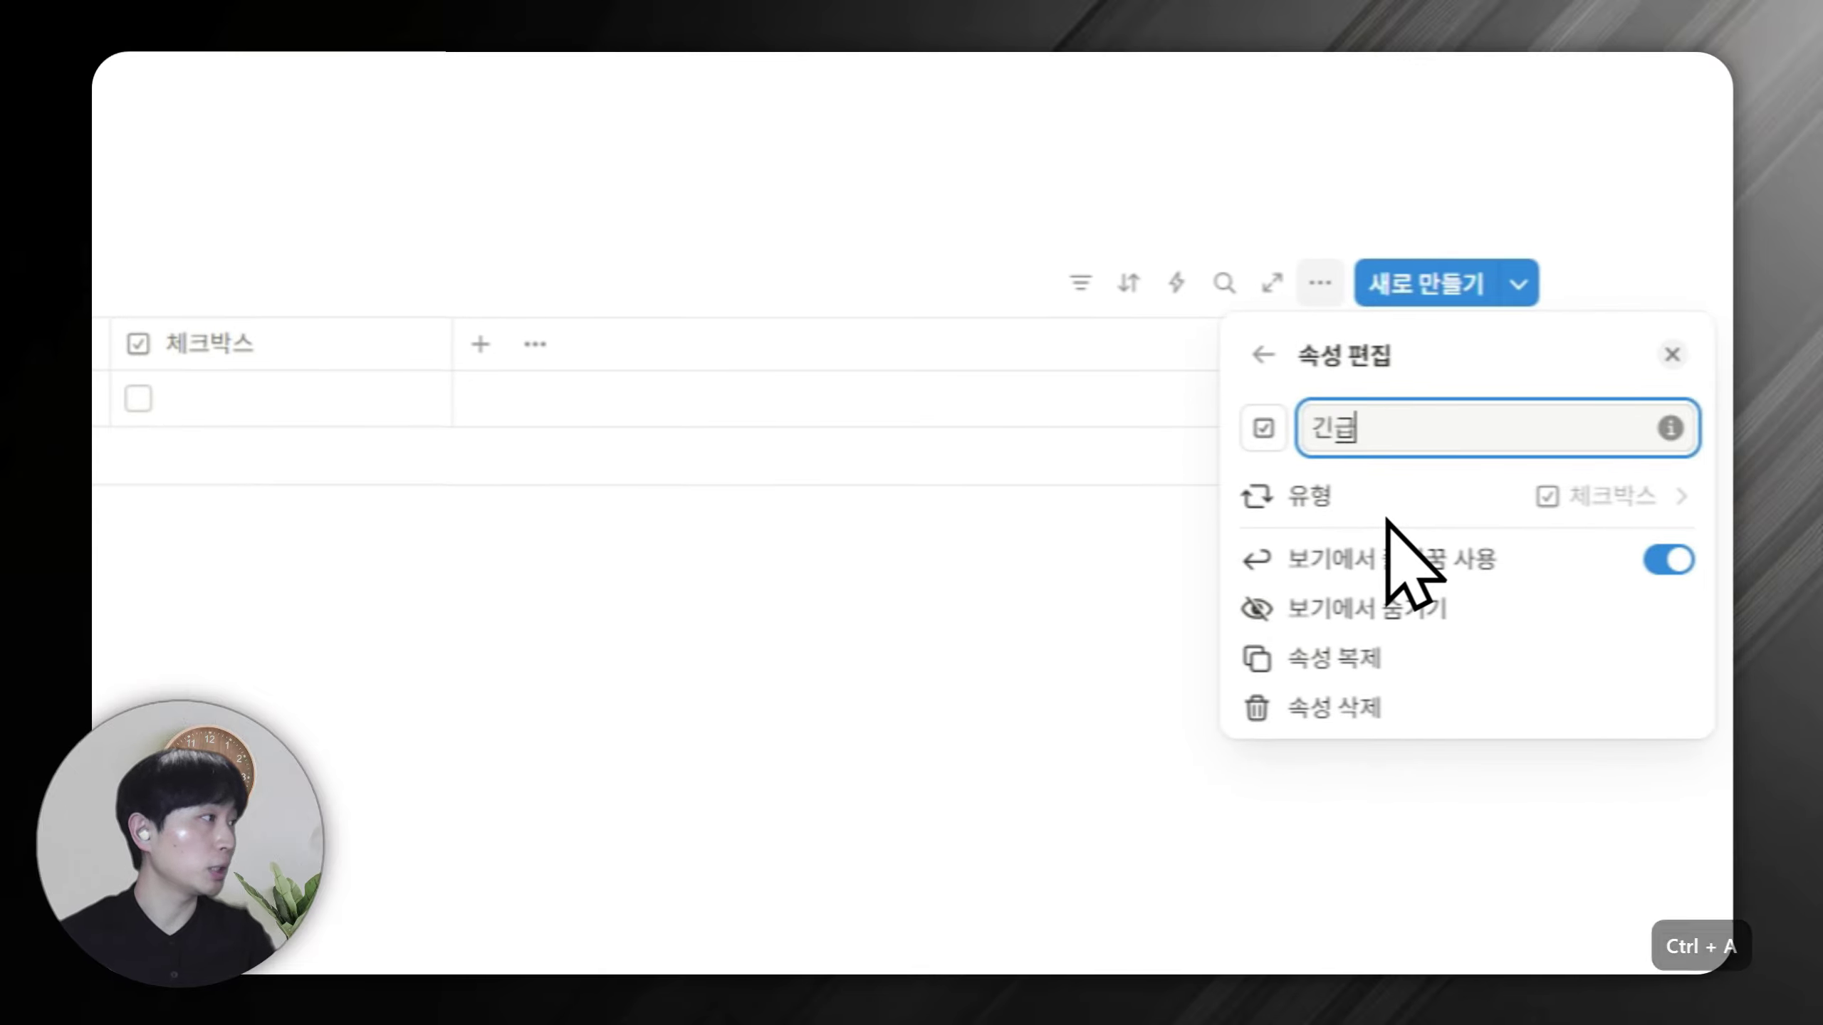
pyautogui.click(804, 495)
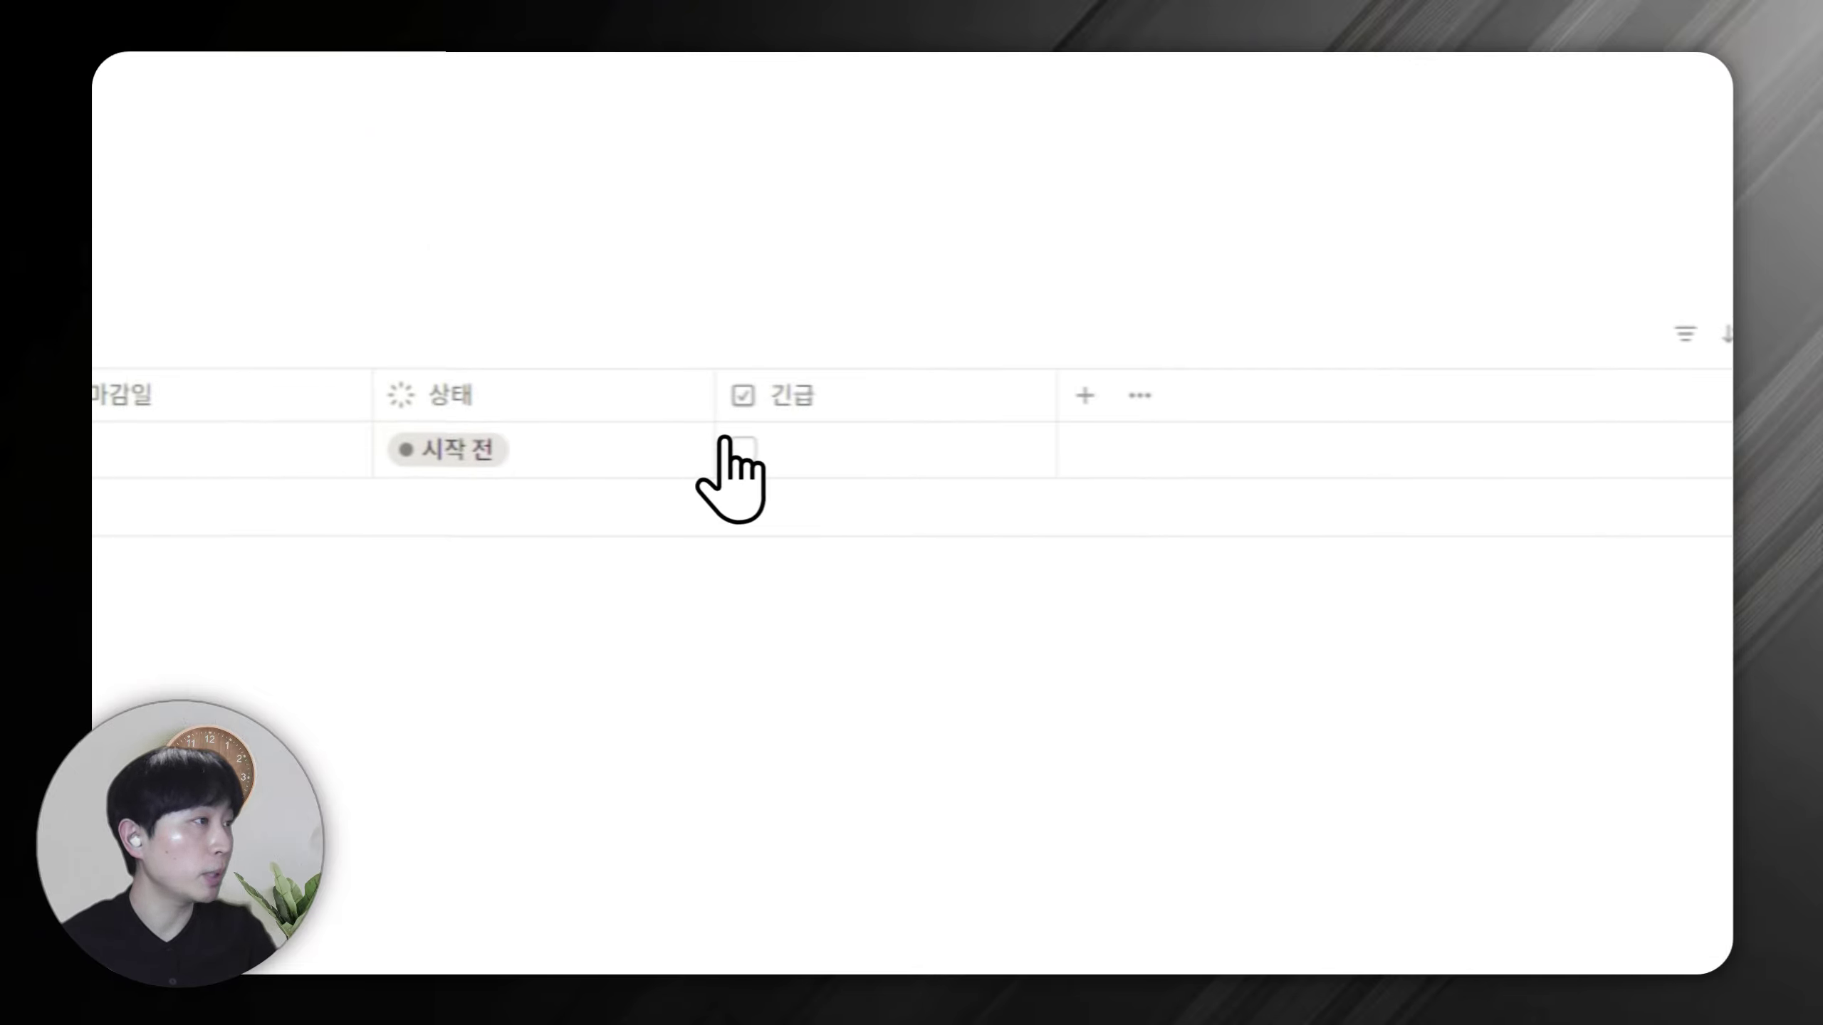
pyautogui.click(138, 399)
pyautogui.click(138, 399)
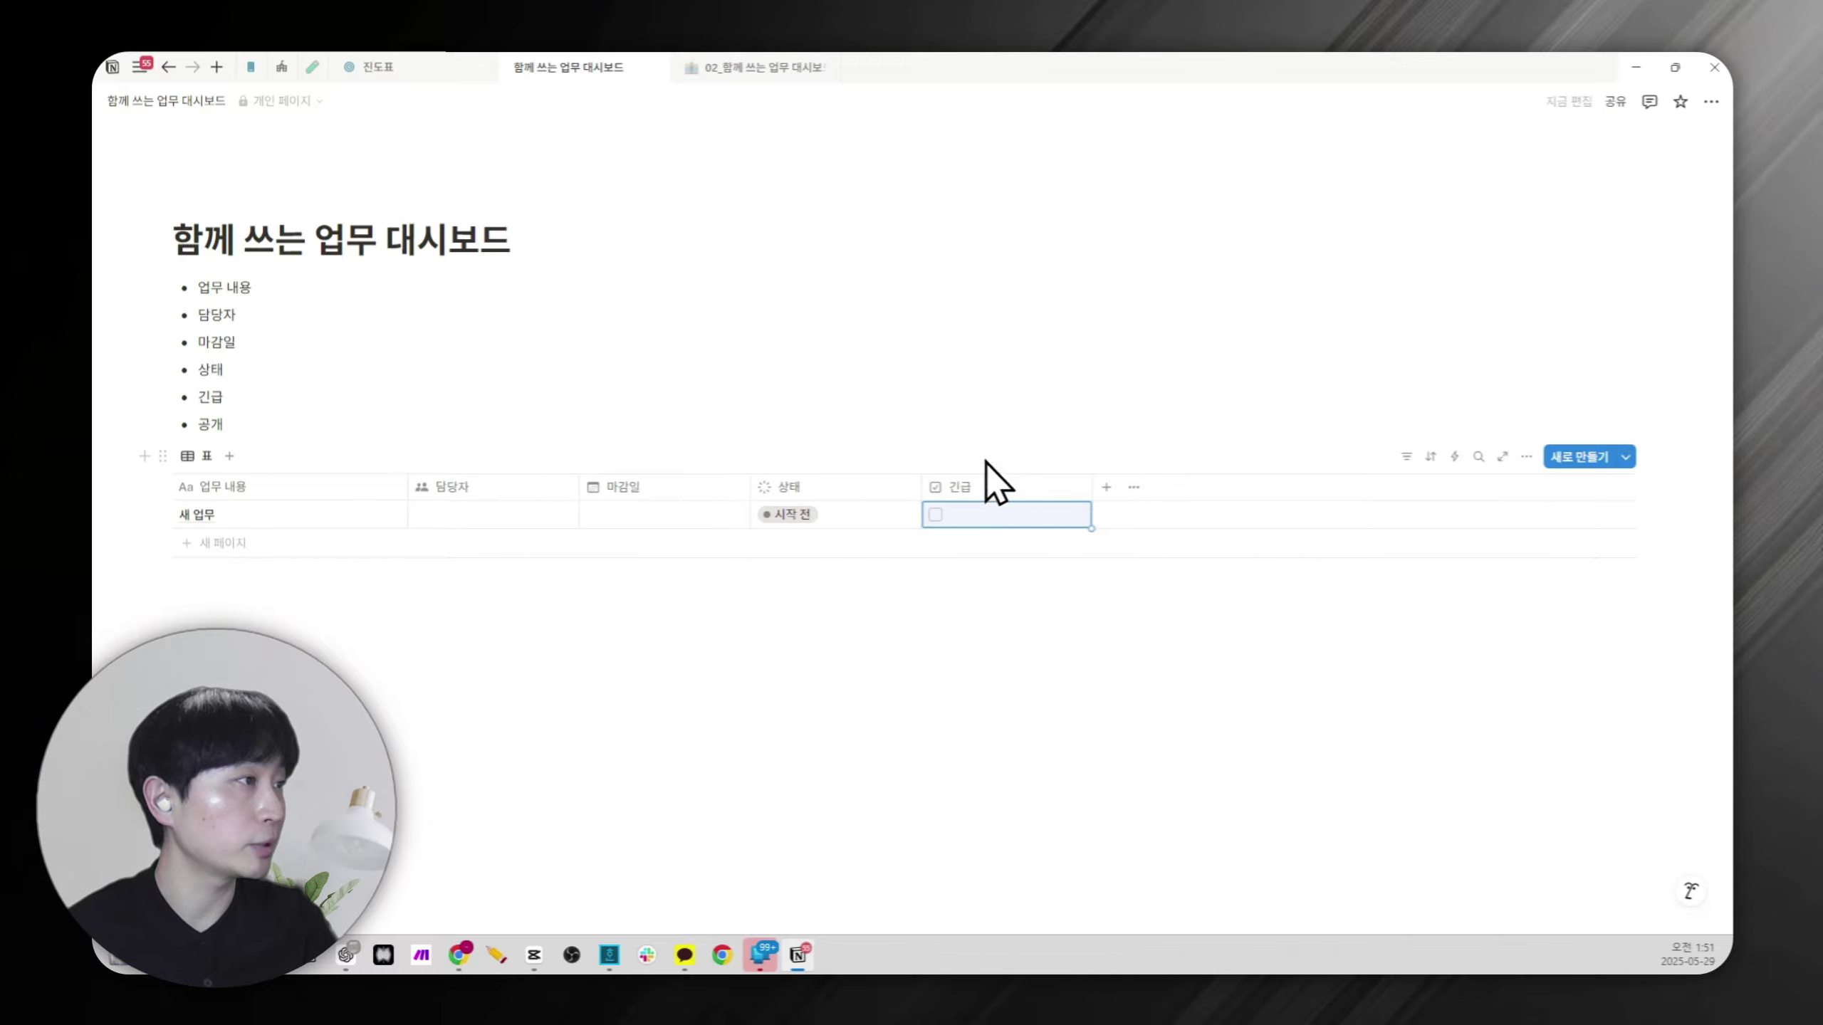
# Duplicate the 긴급 checkbox column and rename the copy 공개.
pyautogui.click(987, 487)
pyautogui.click(1036, 729)
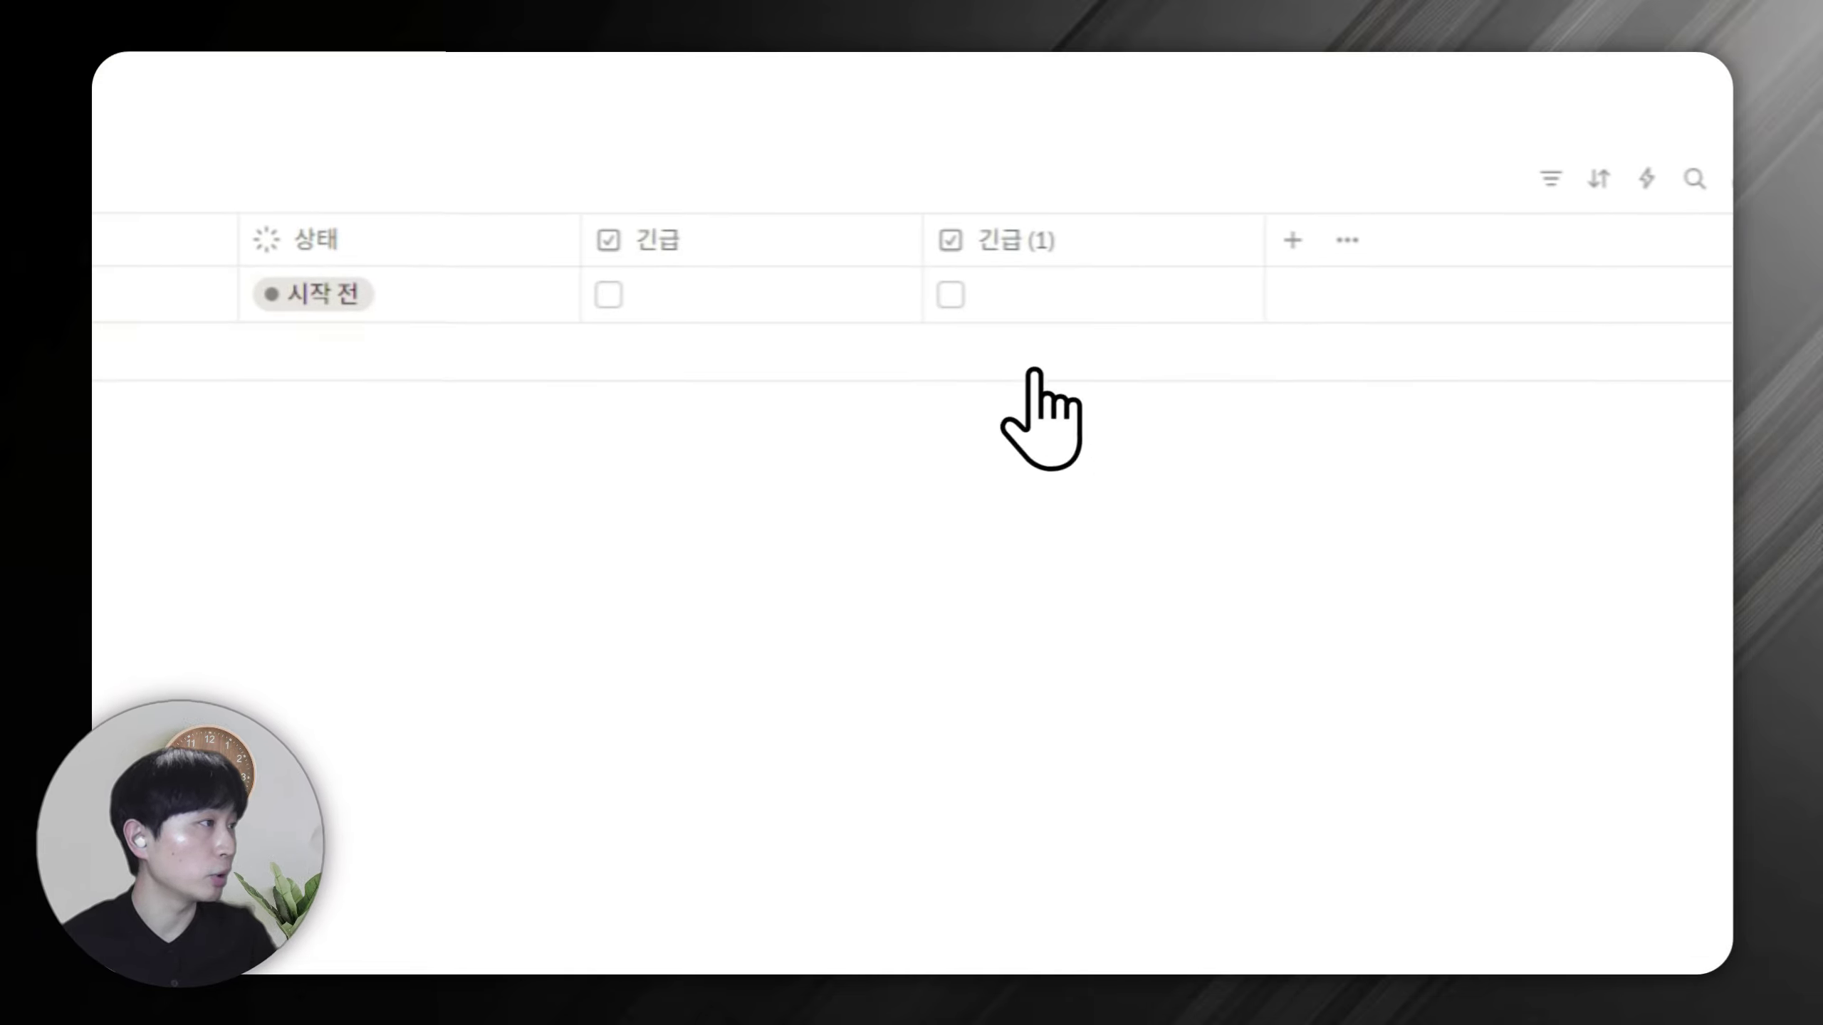
pyautogui.click(1044, 245)
pyautogui.hotkey('ctrl', 'a')
pyautogui.write('공')
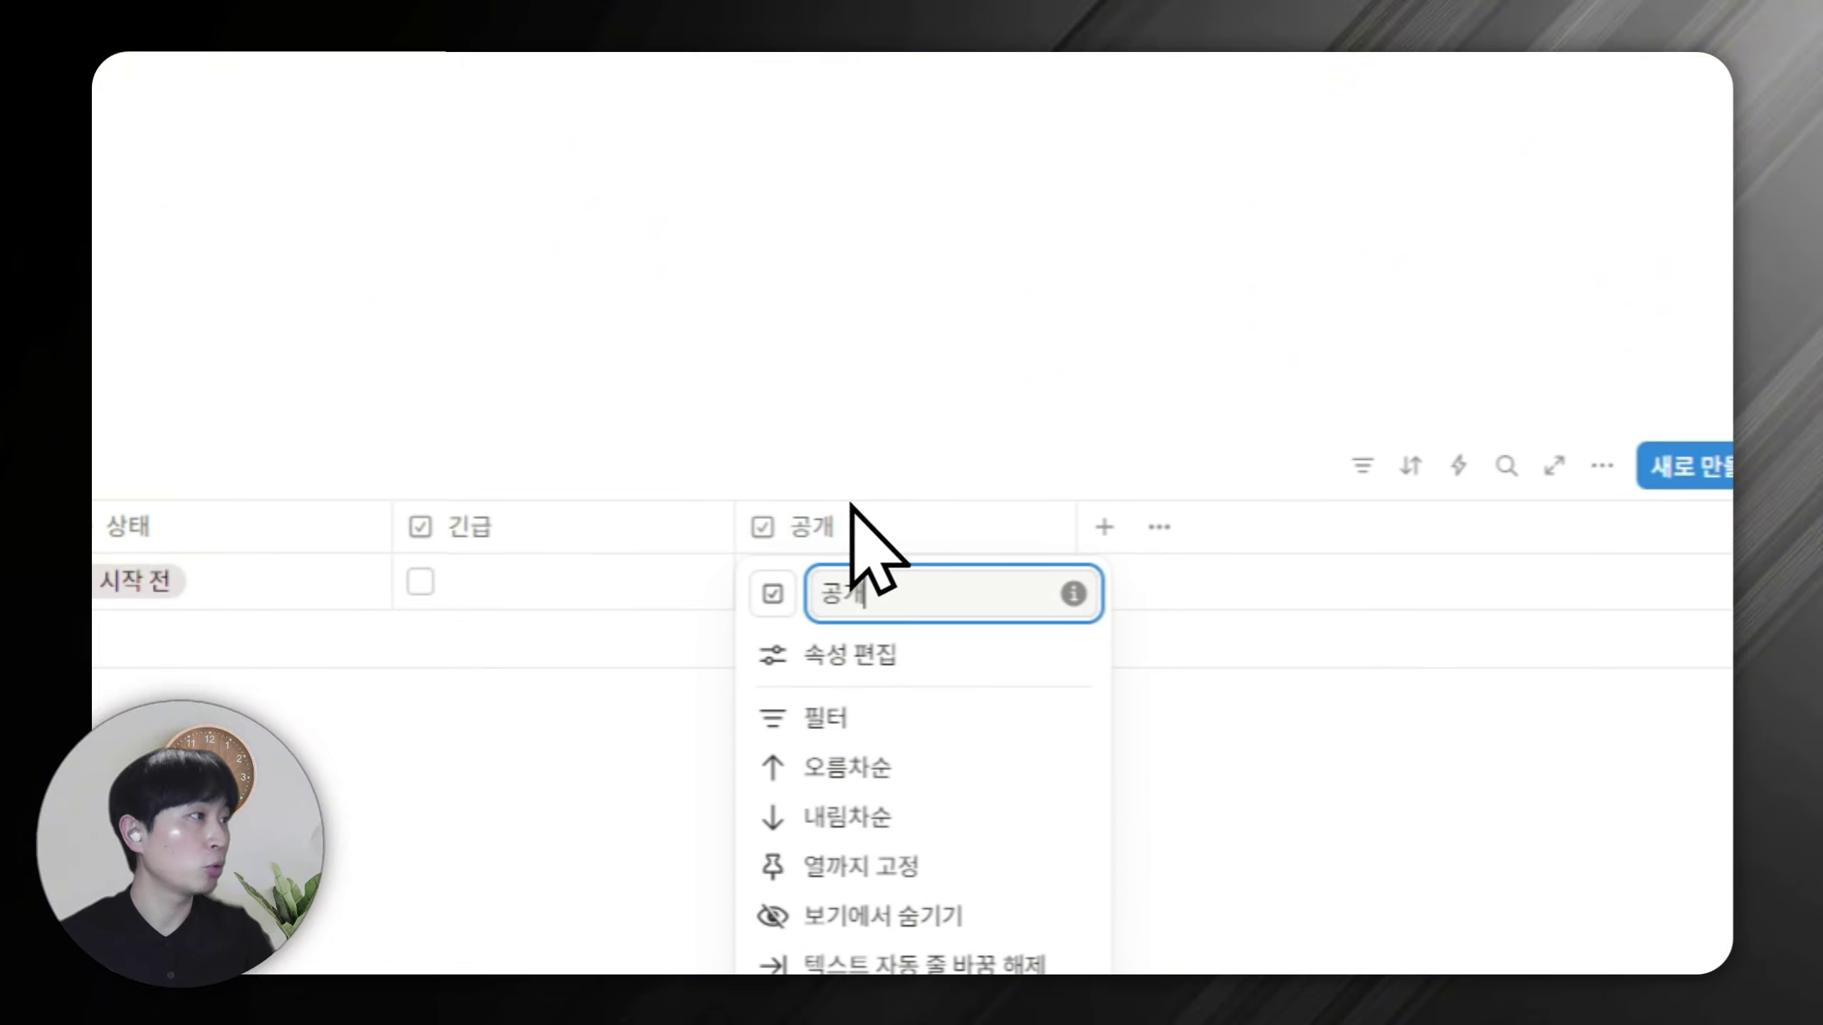
pyautogui.press('Return')
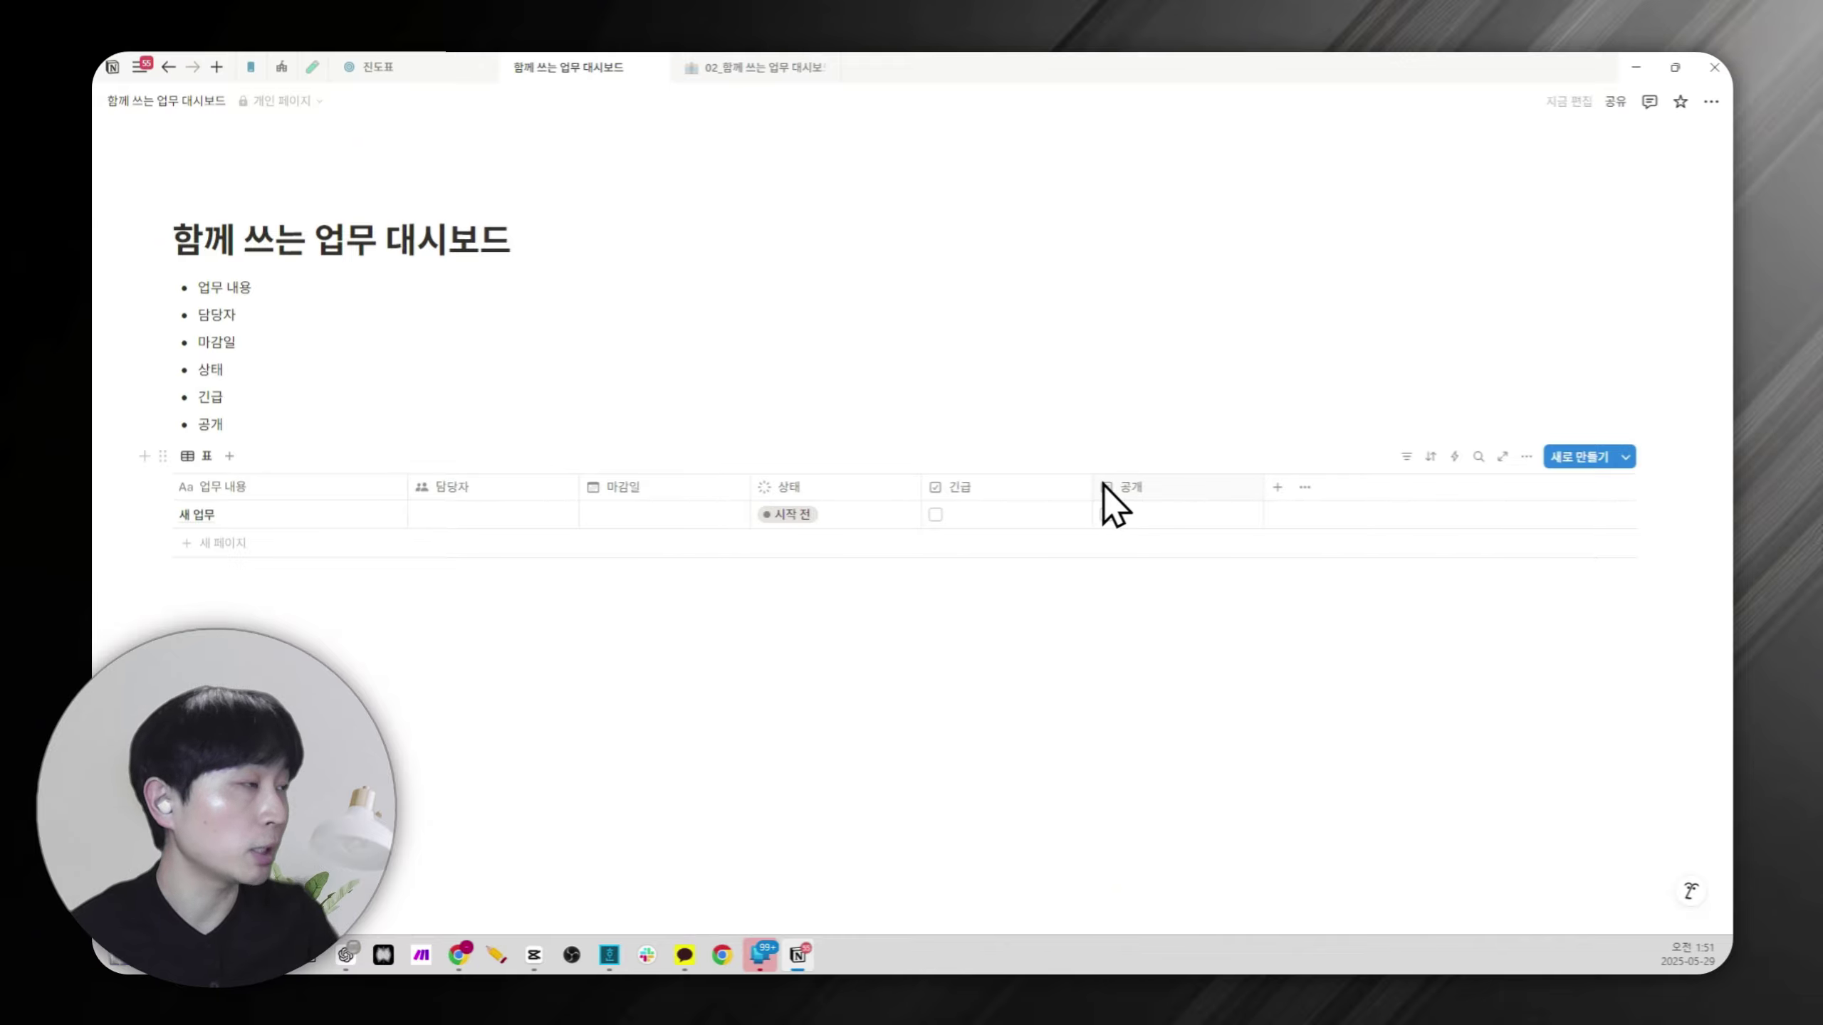
# Add a 생성 일시 created-time column and a new empty row.
pyautogui.click(1278, 487)
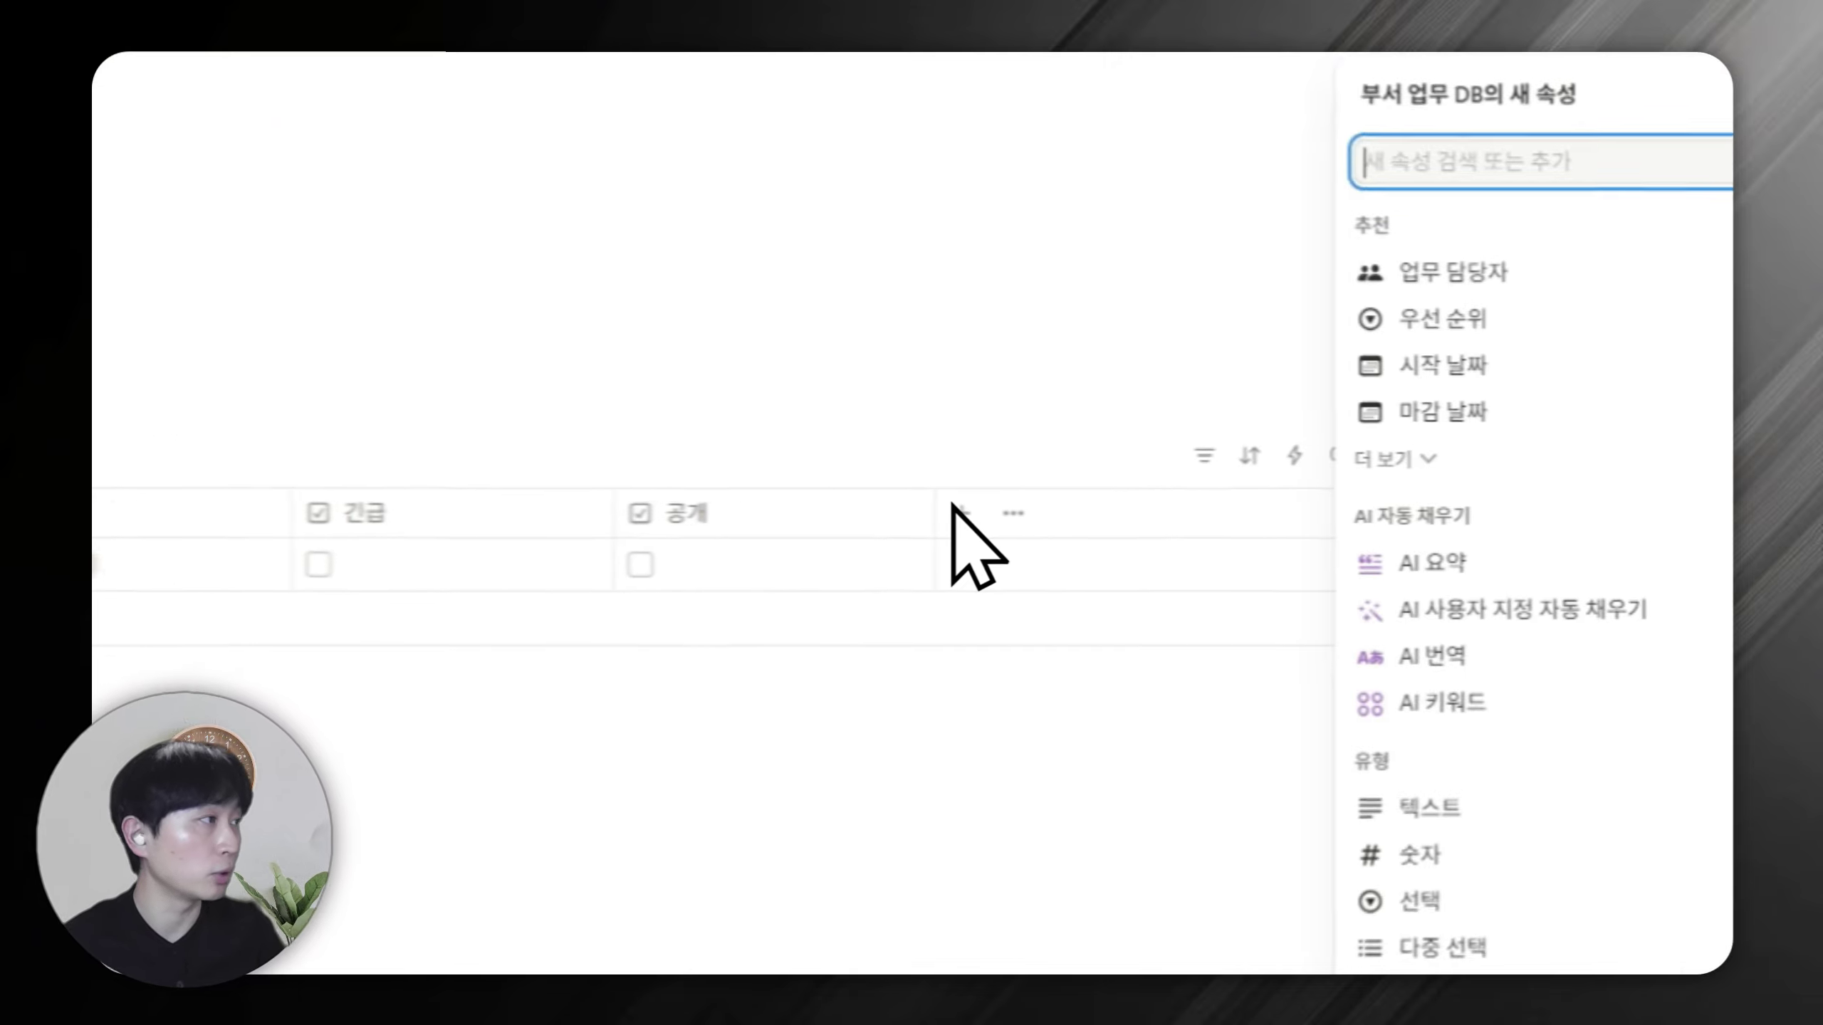
pyautogui.write('새ㅇ성')
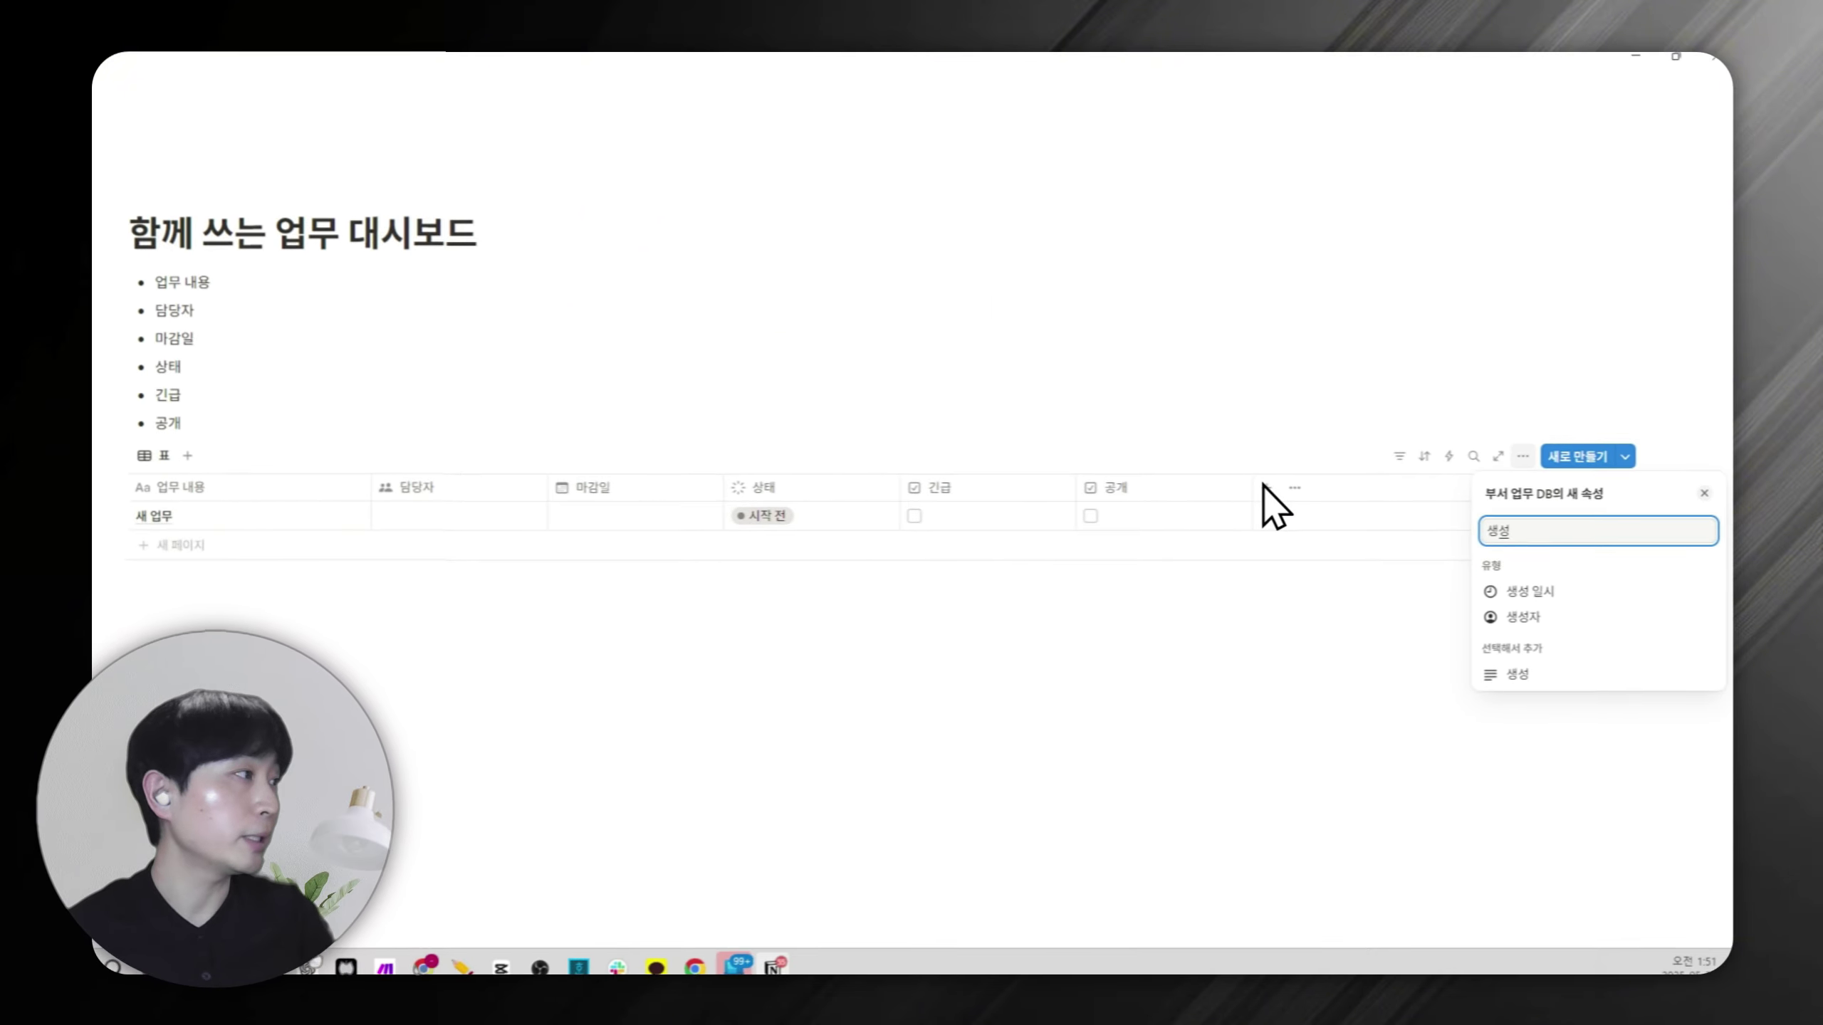
pyautogui.click(1536, 589)
pyautogui.click(1084, 638)
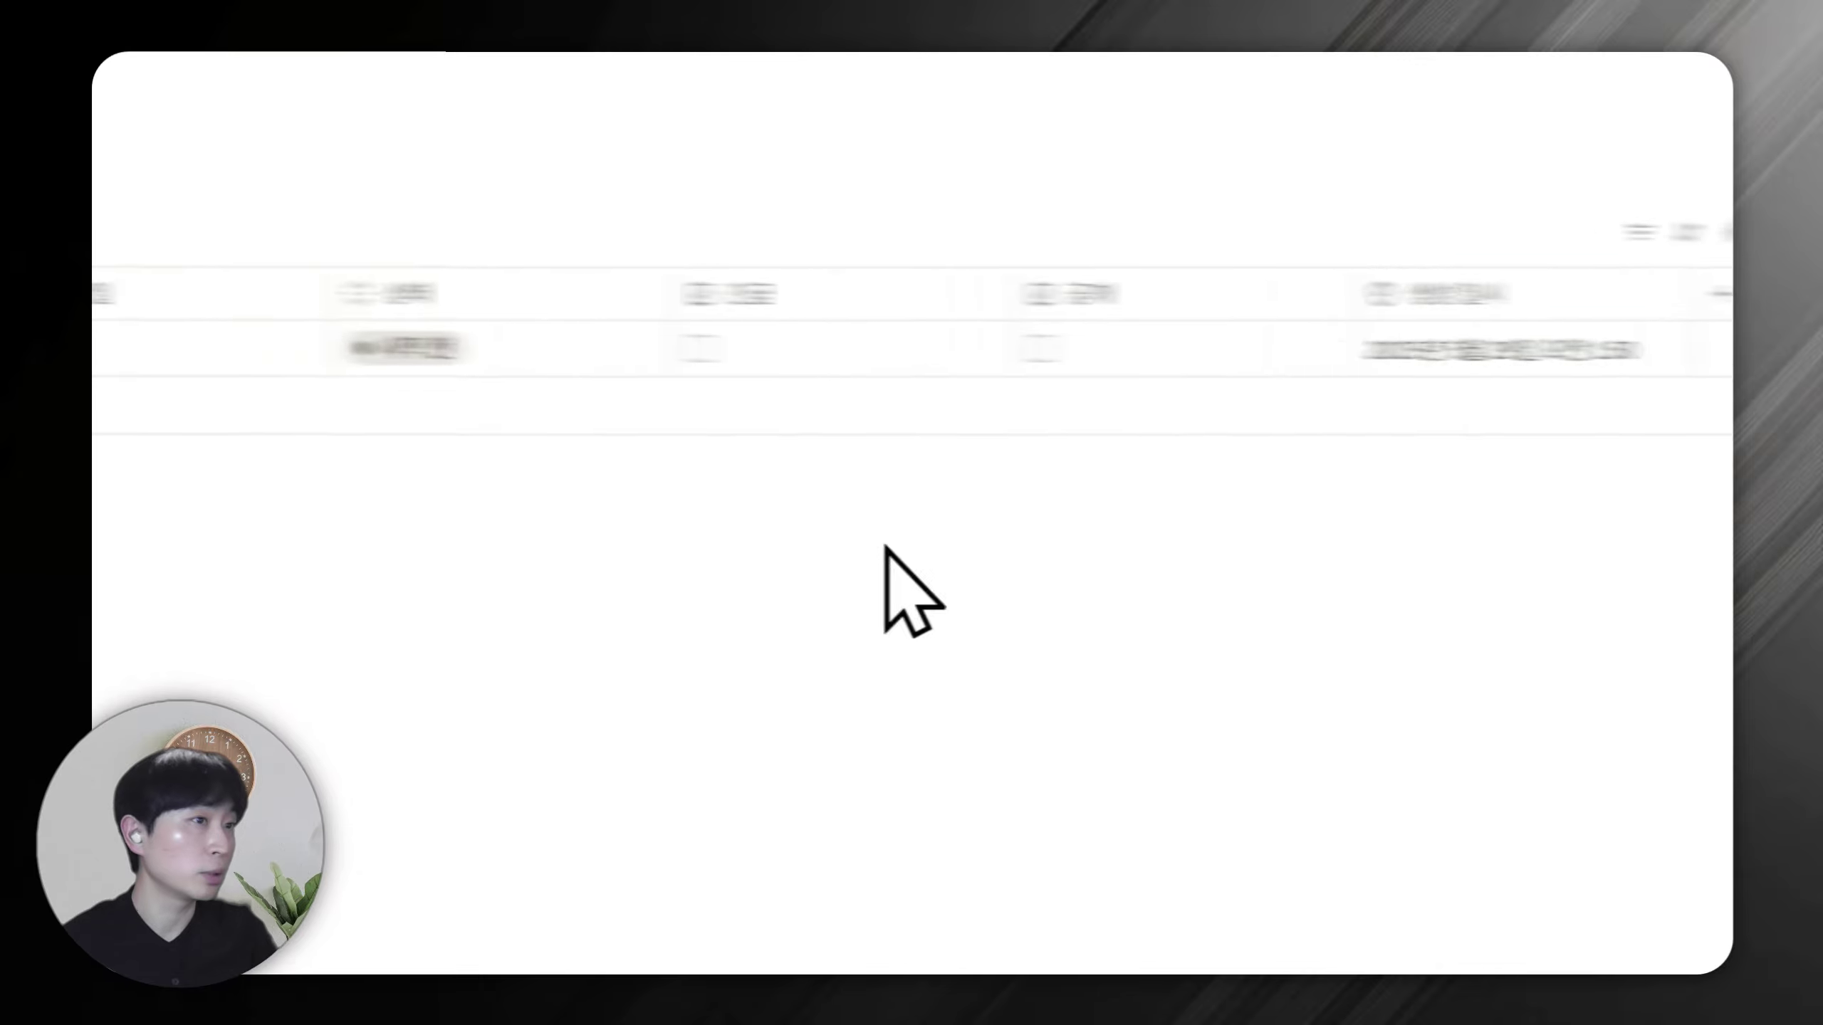
pyautogui.click(114, 474)
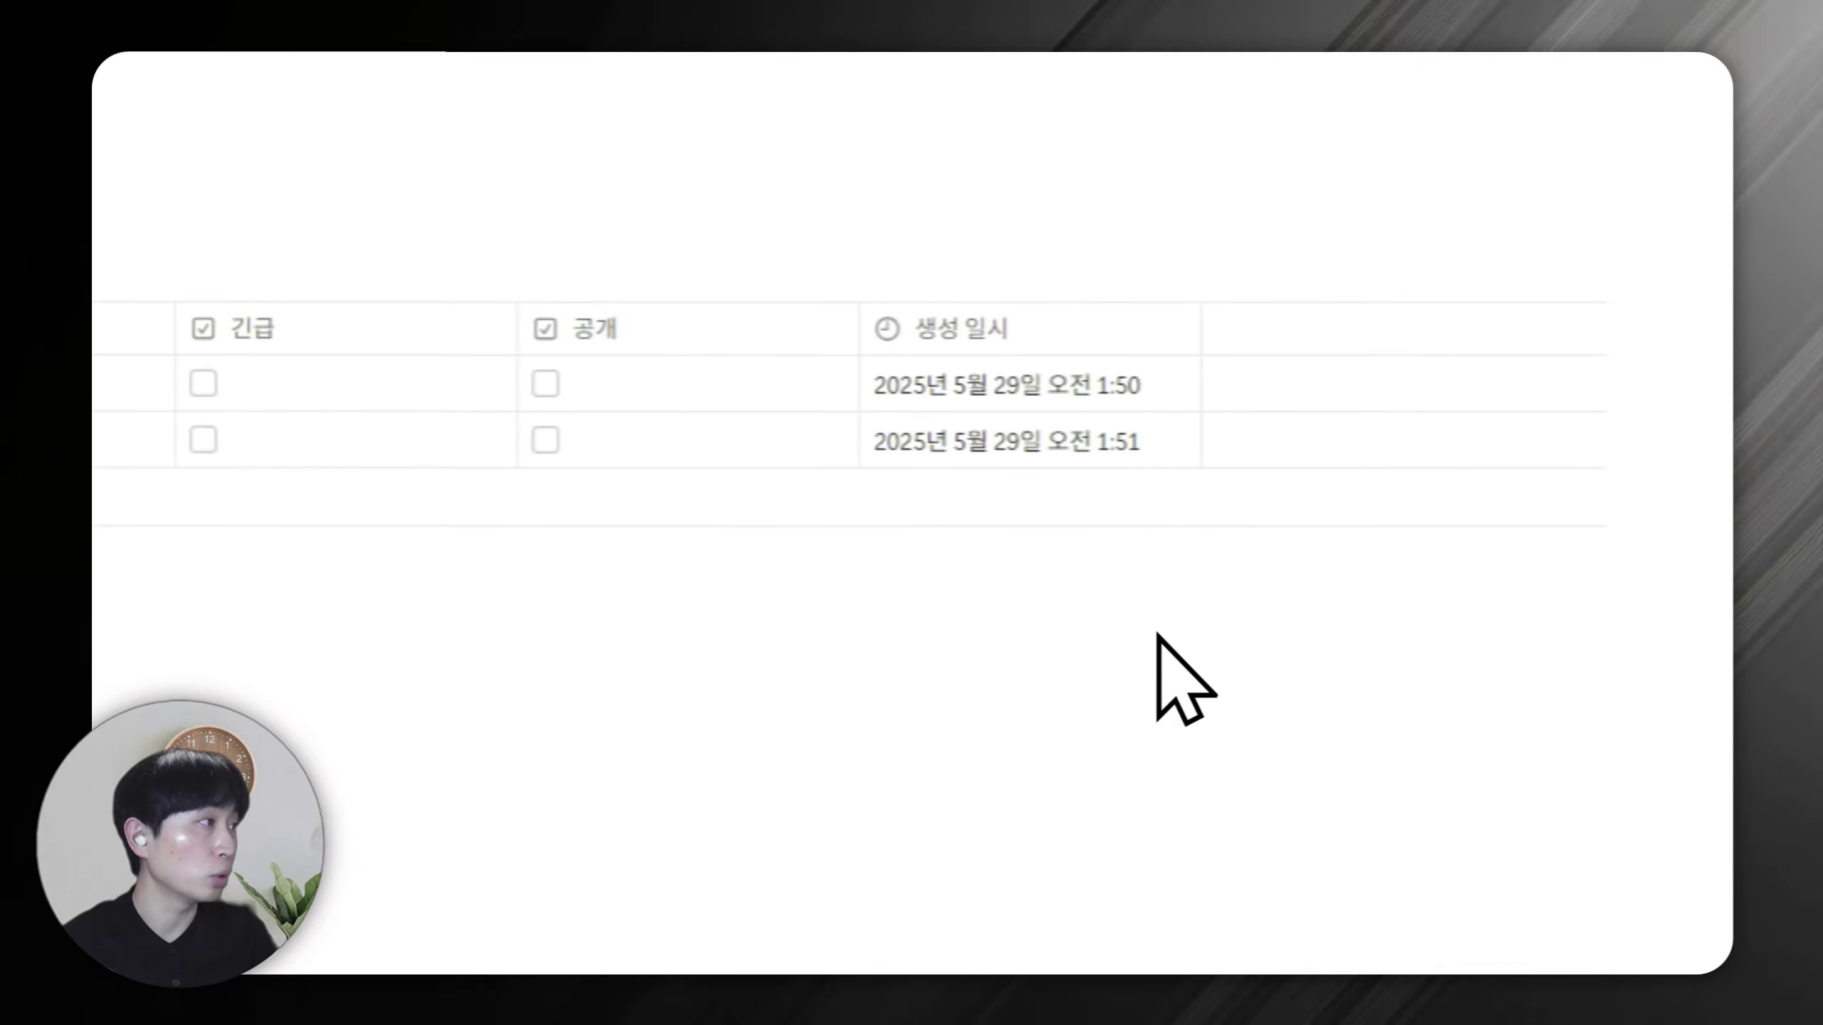
# Add a 최종 편집 일시 last-edited-time column to the table.
pyautogui.click(1229, 331)
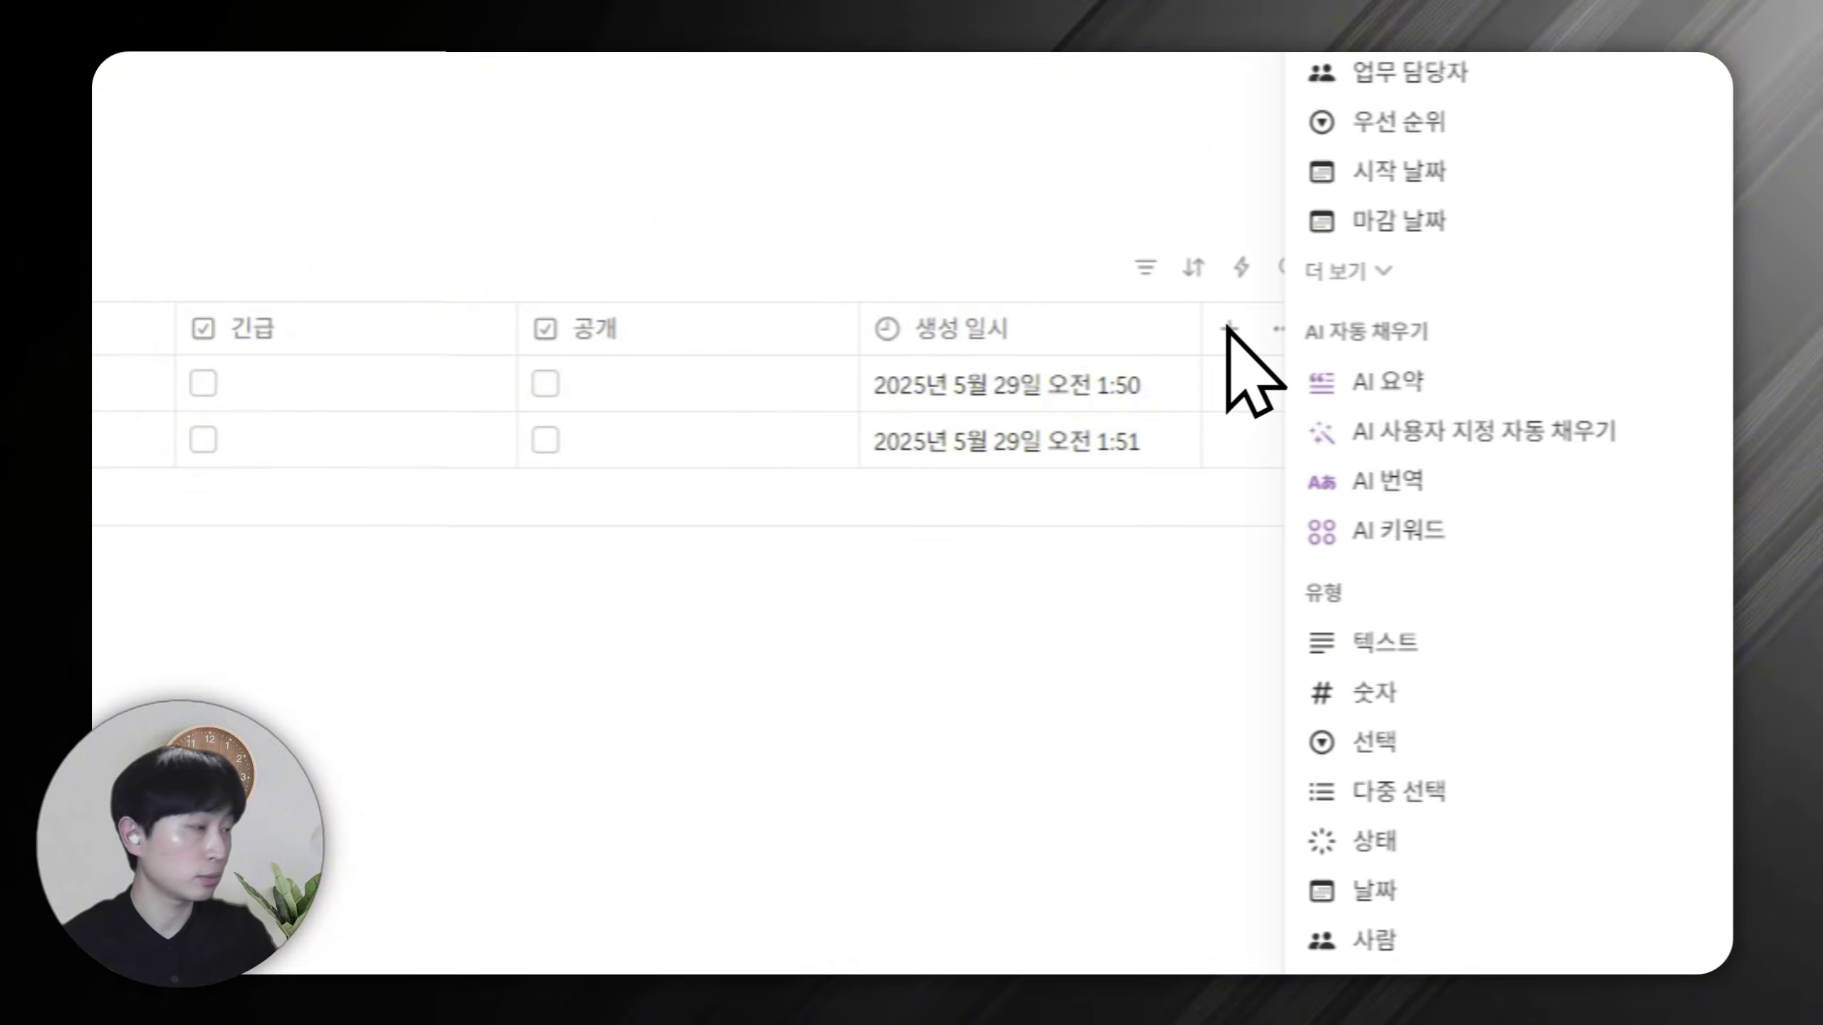
pyautogui.write('최종')
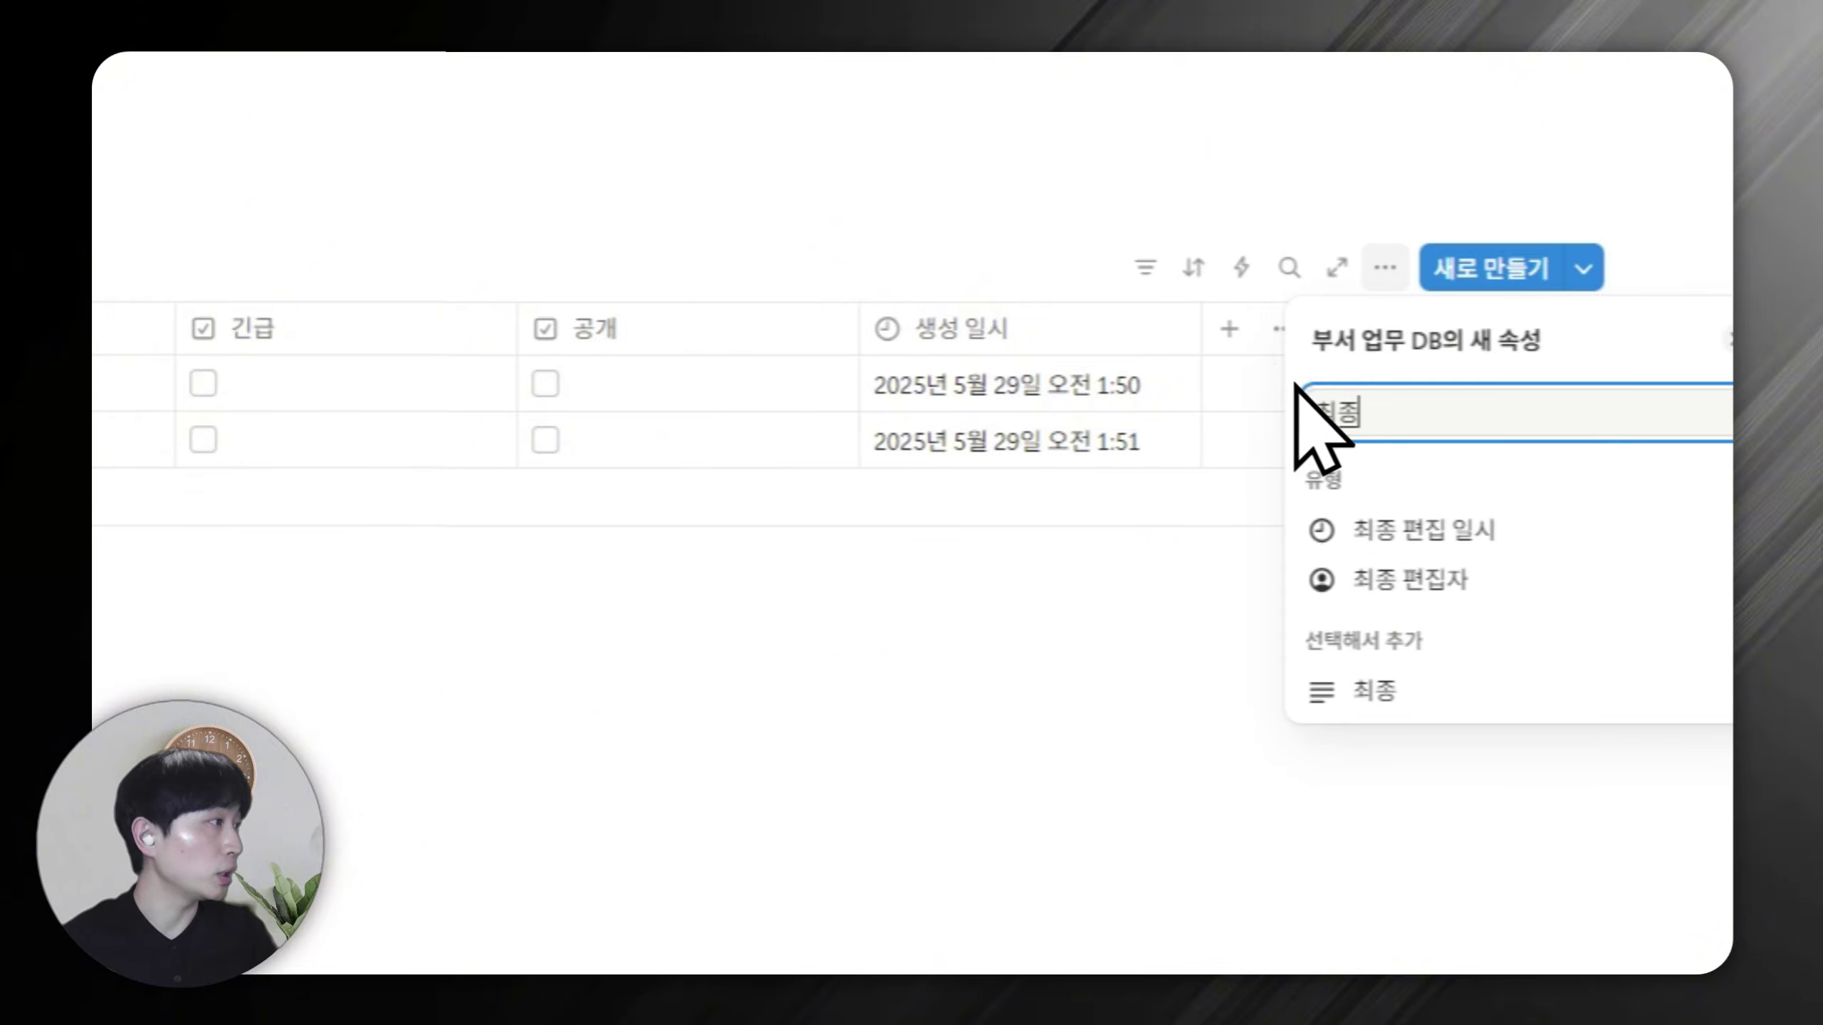
pyautogui.click(1399, 533)
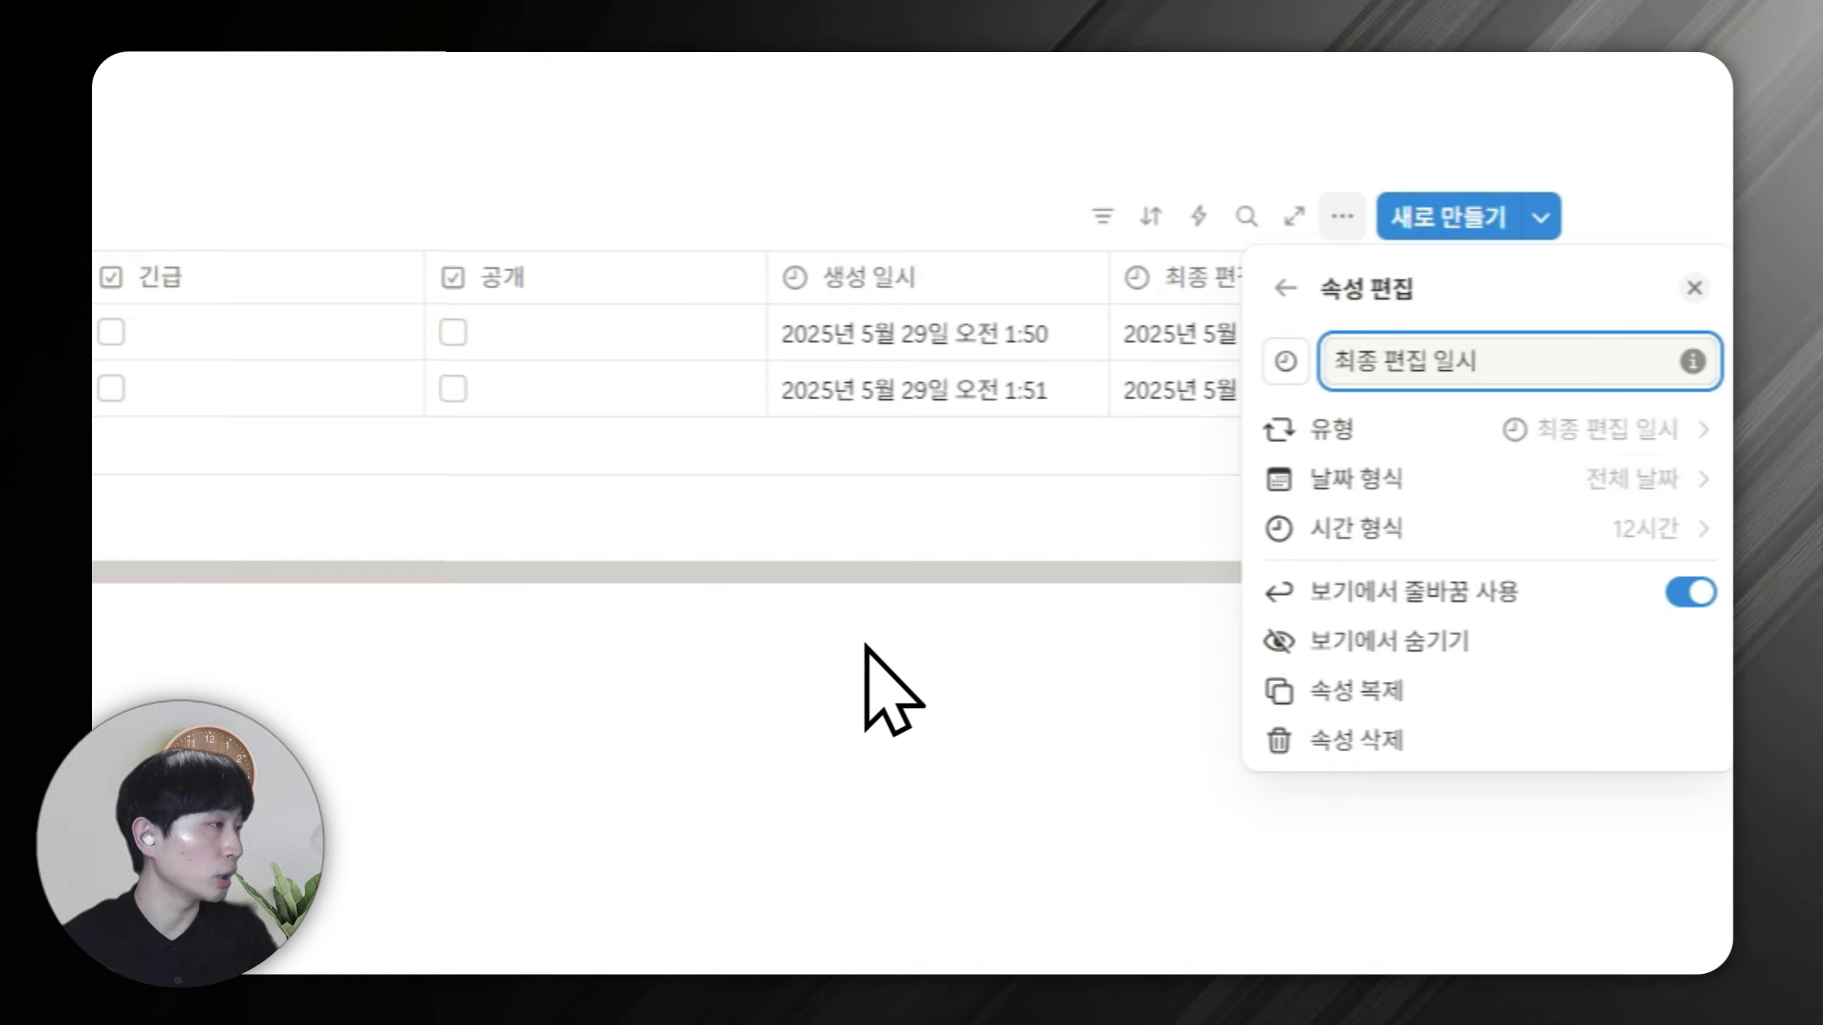
pyautogui.click(1064, 606)
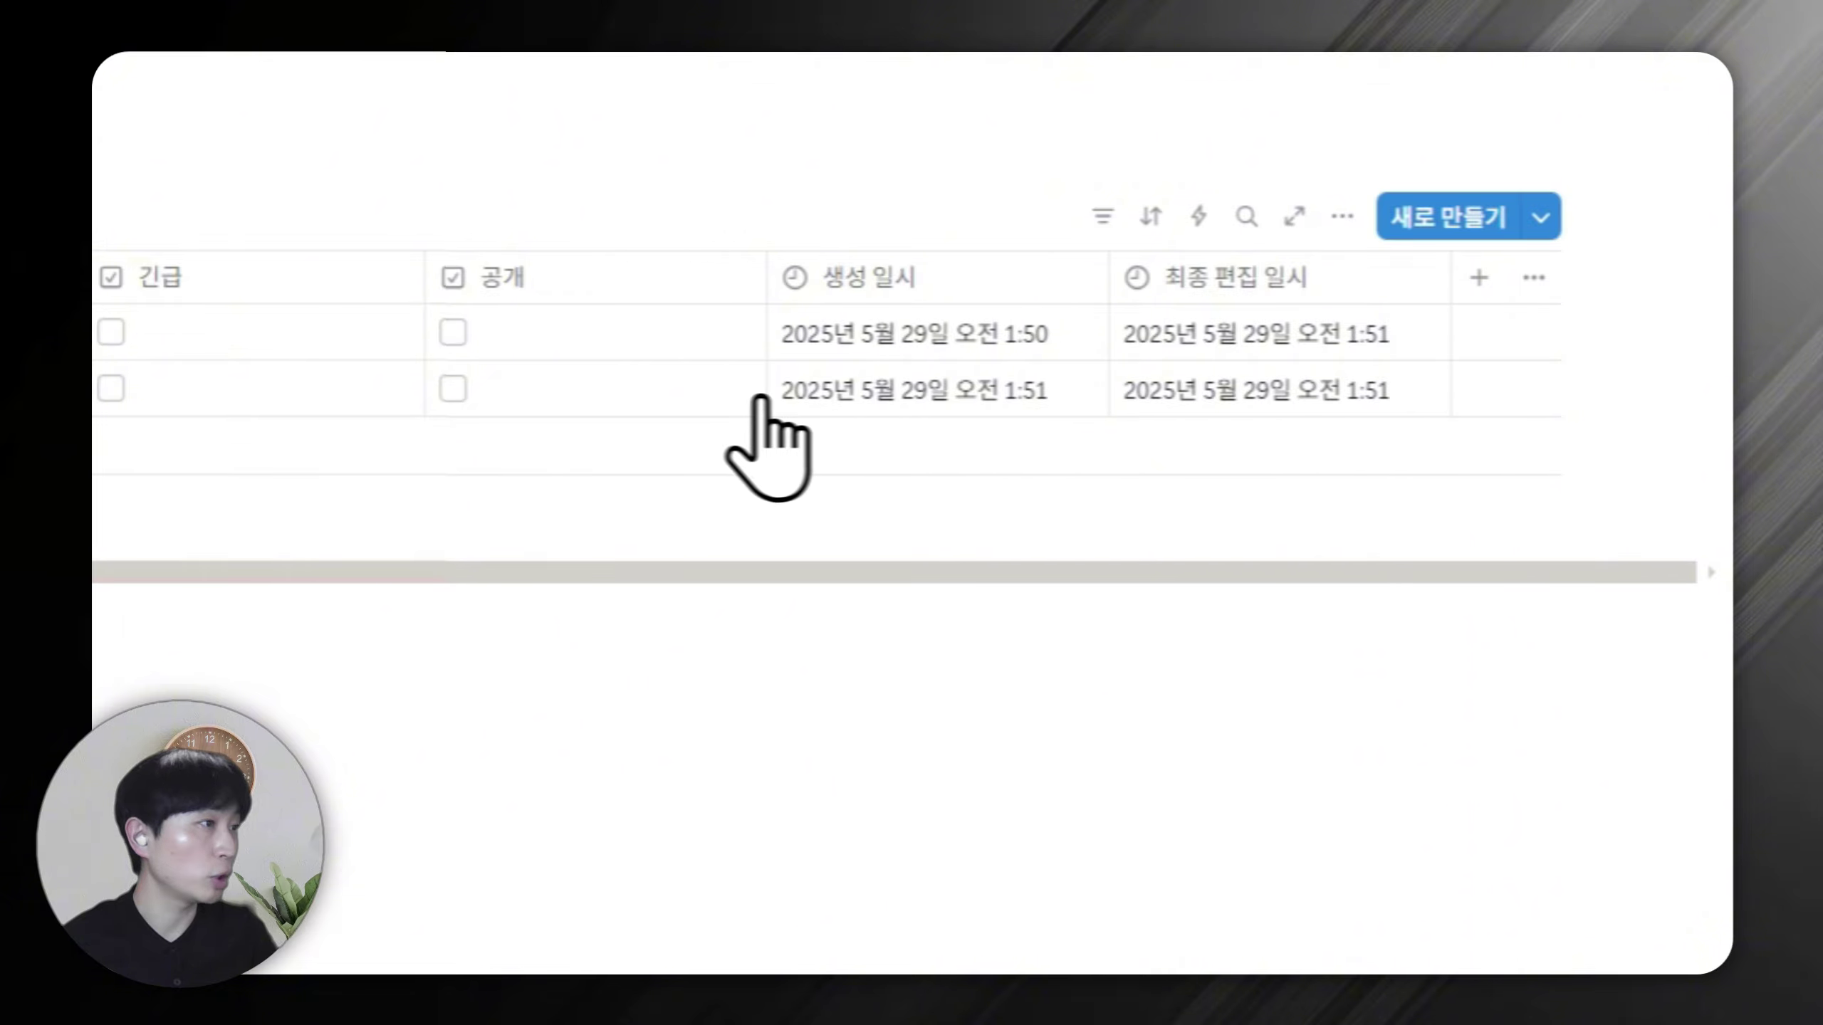
pyautogui.hscroll(-10, 758, 397)
pyautogui.click(663, 334)
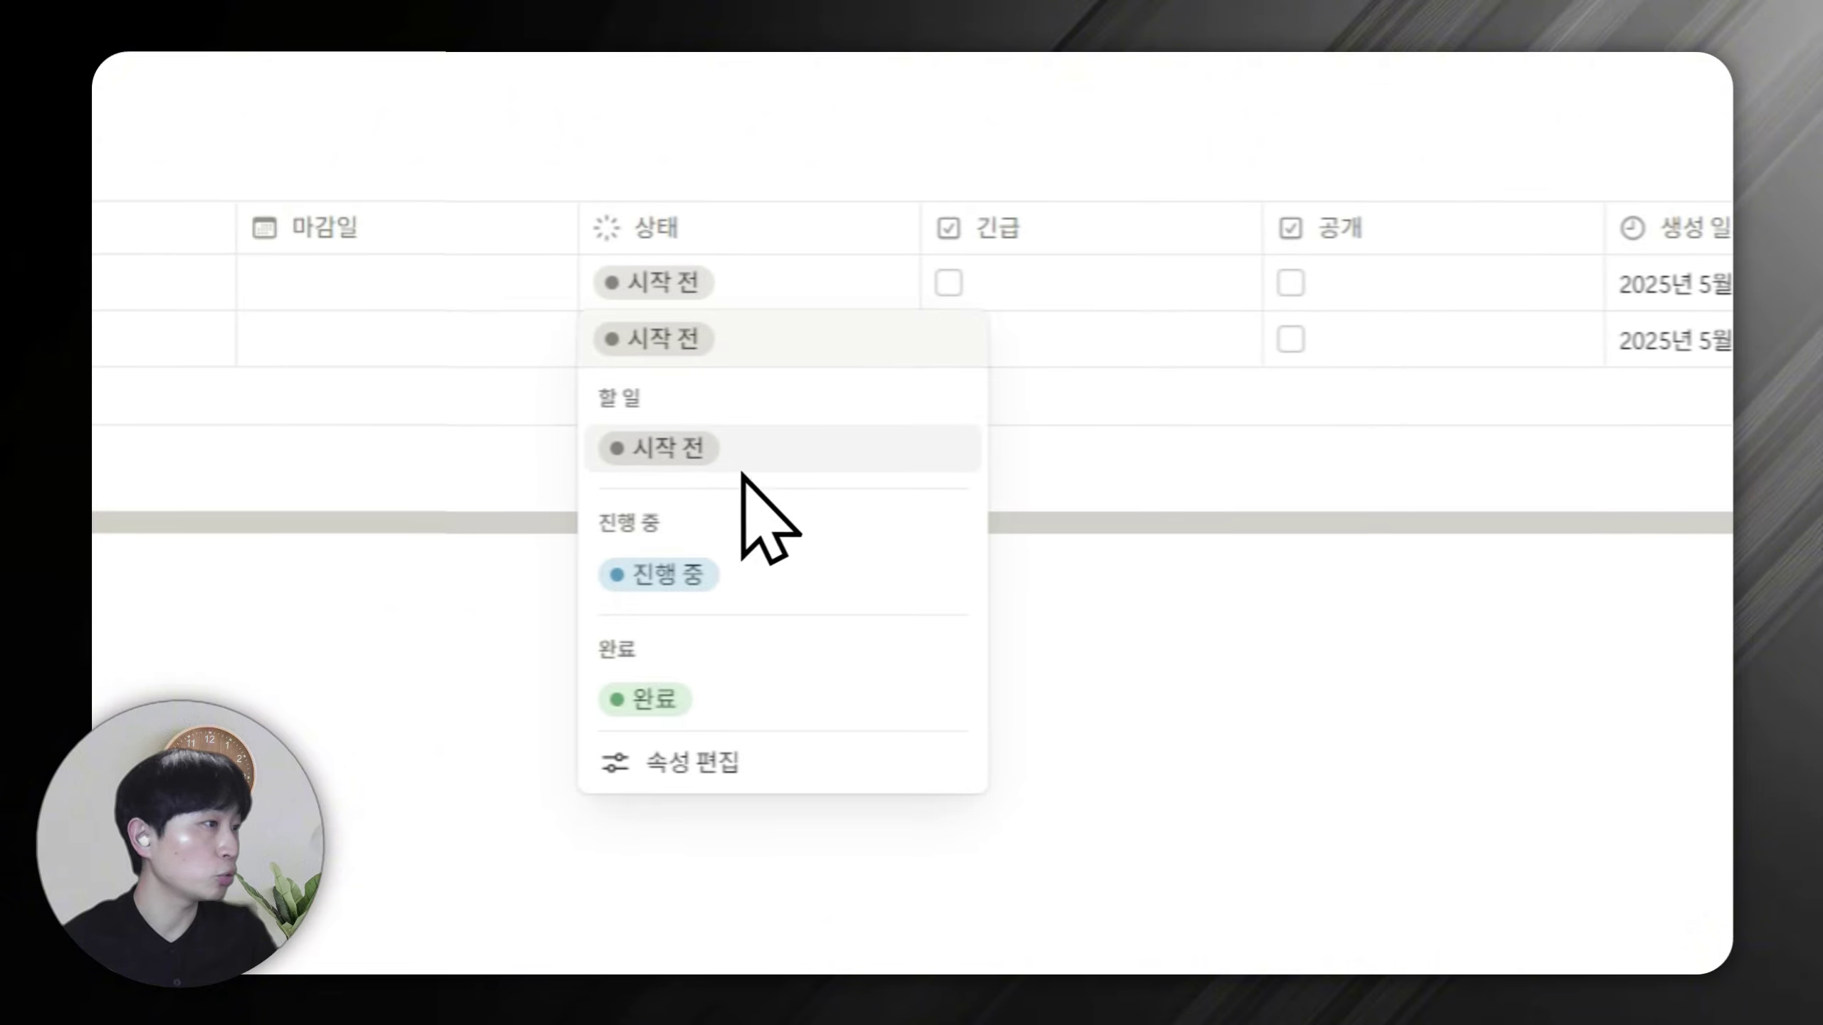
# Set the second task's status to 완료.
pyautogui.click(693, 575)
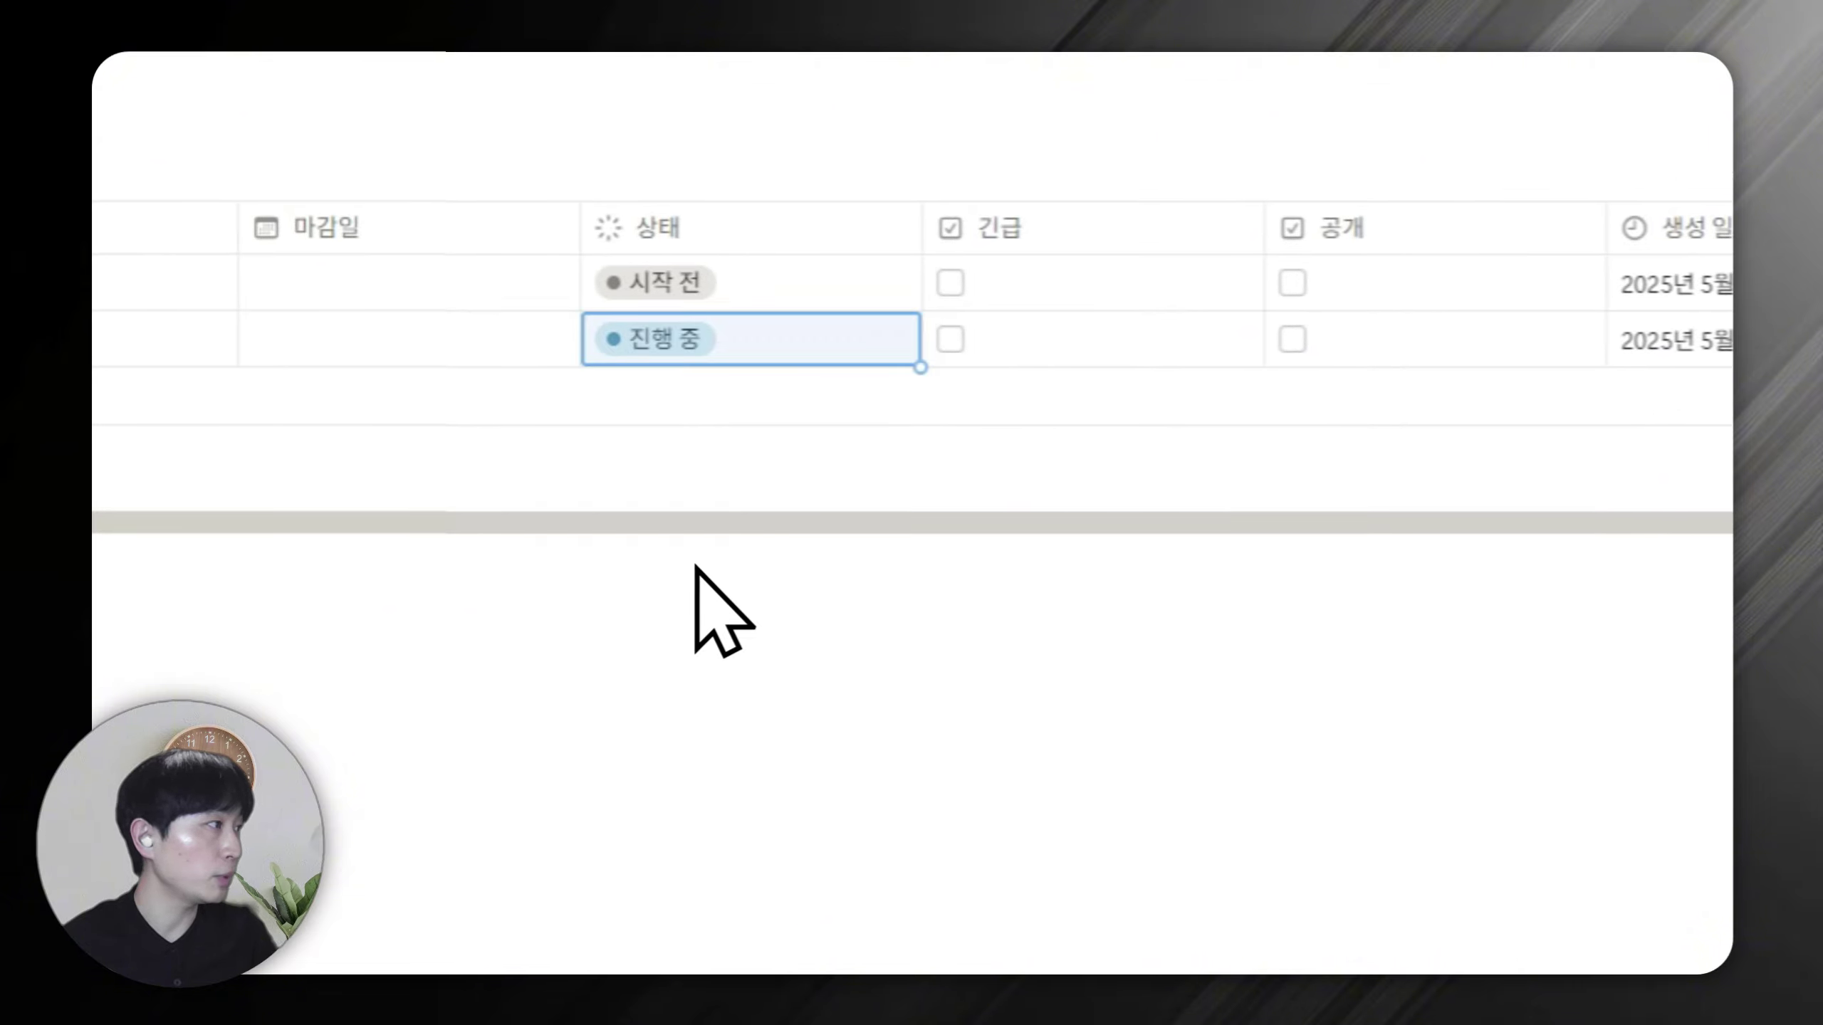
pyautogui.click(655, 351)
pyautogui.click(696, 700)
# Add 생성자 and 최종 편집자 columns showing each task's creator and last editor.
pyautogui.hscroll(5, 1643, 531)
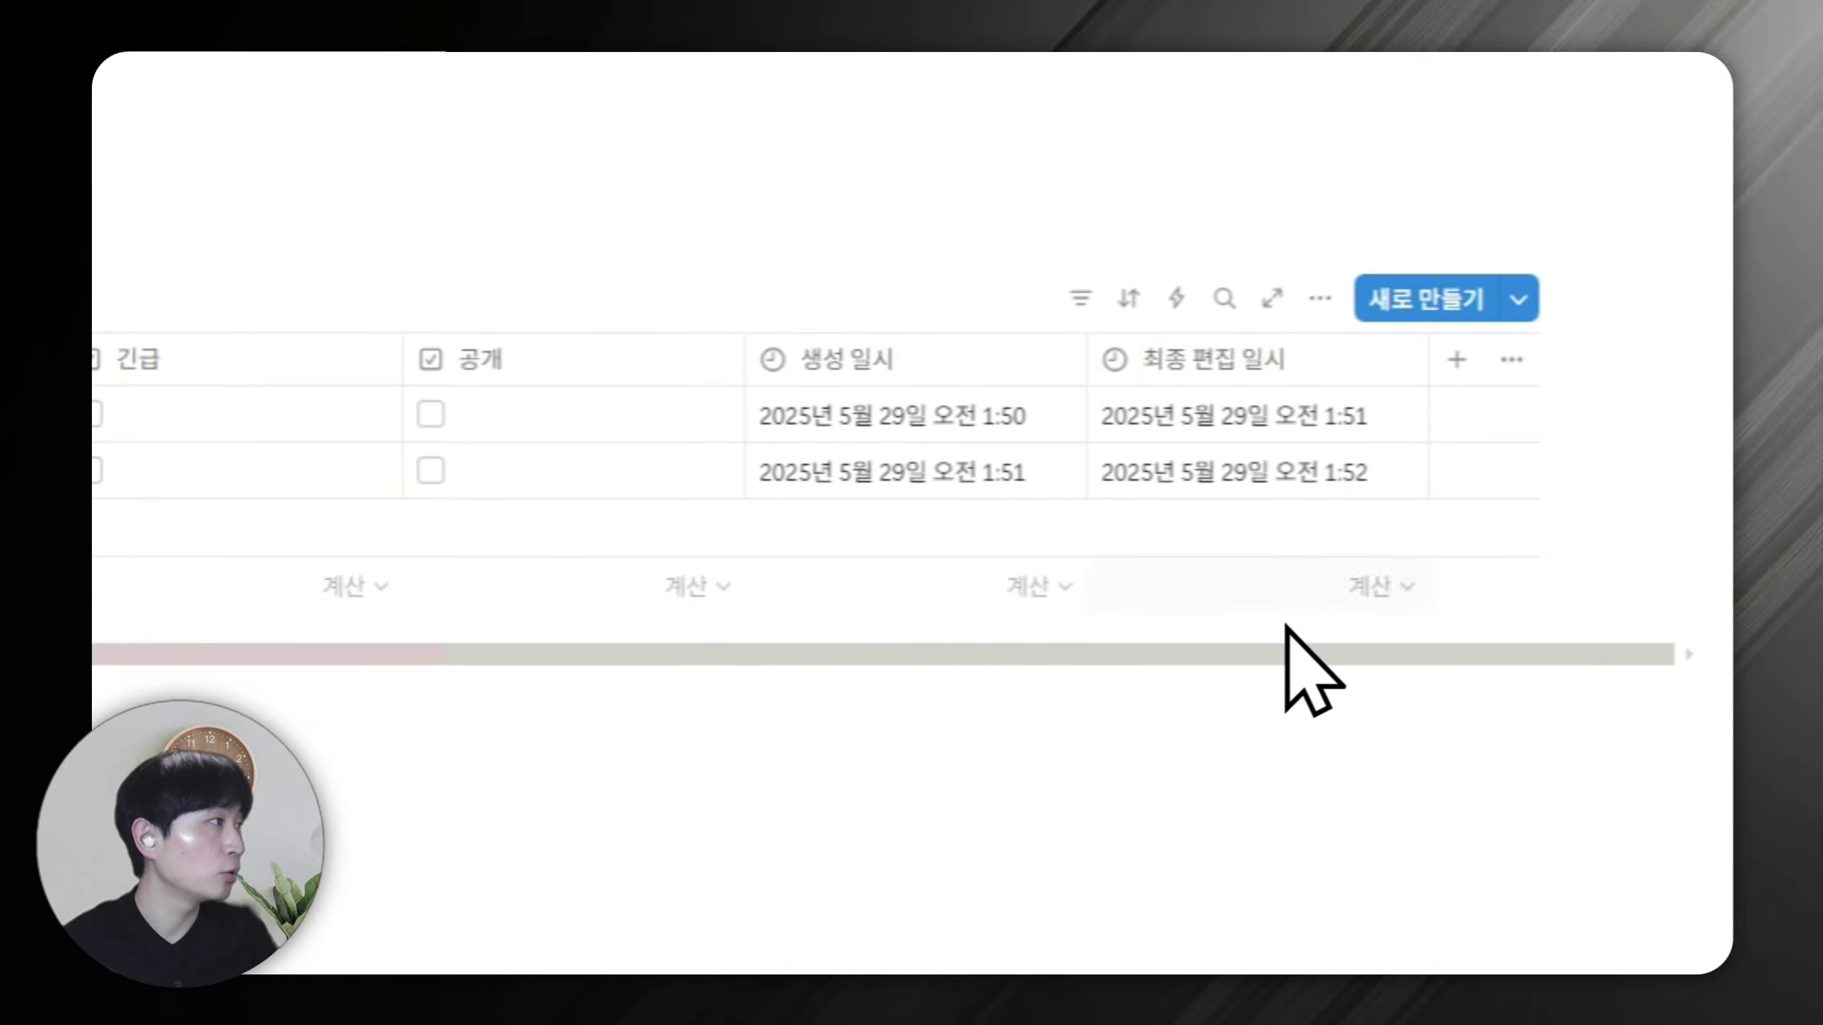
pyautogui.click(1450, 339)
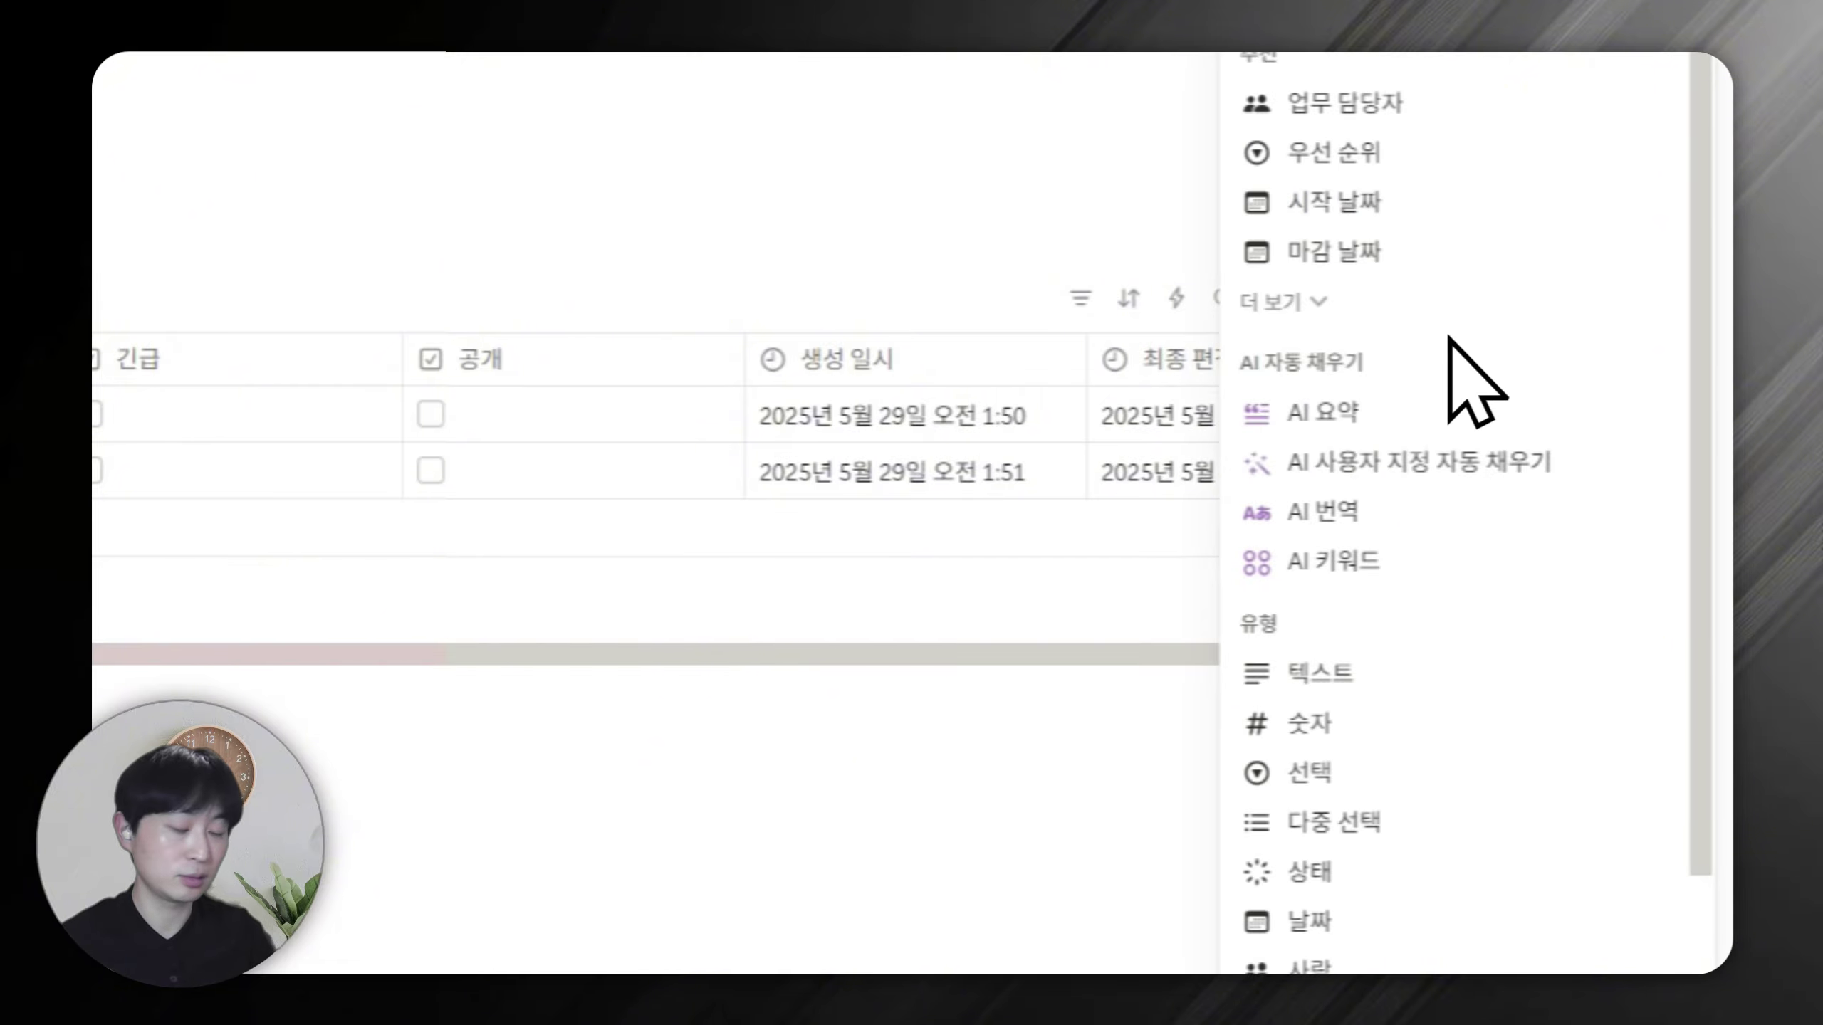
pyautogui.write('생성자')
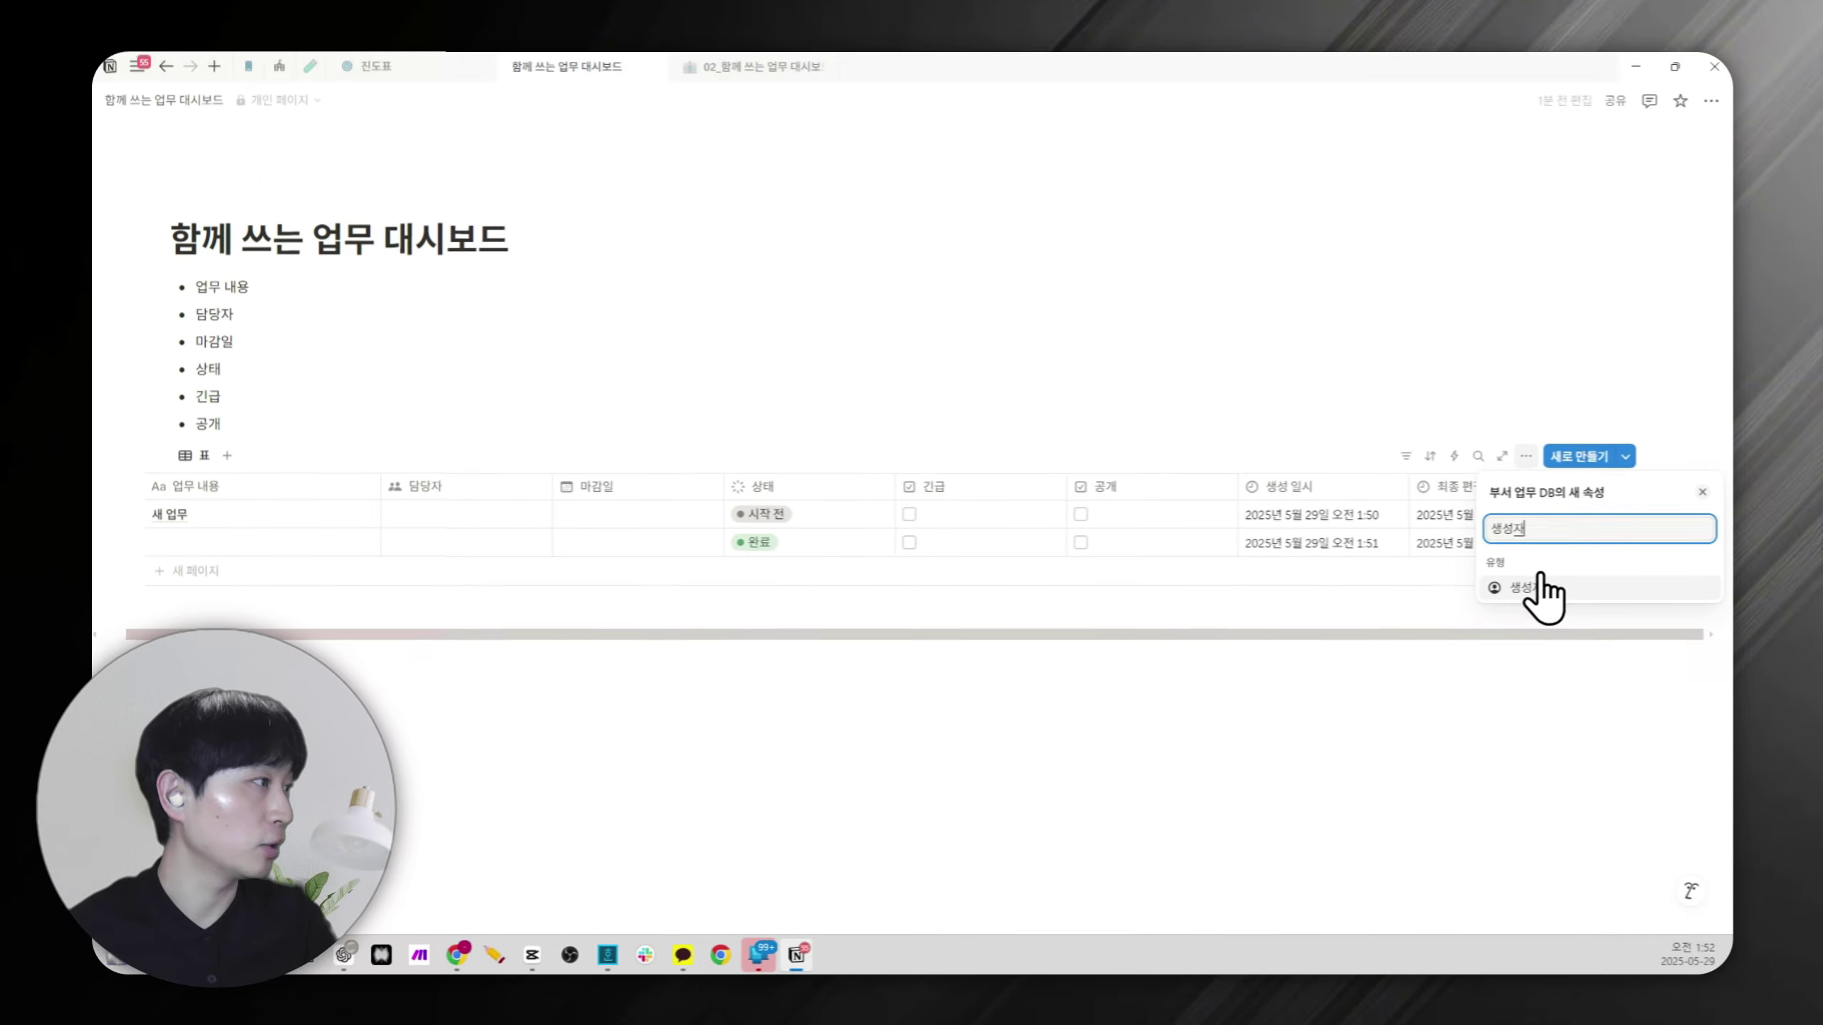
pyautogui.click(1529, 589)
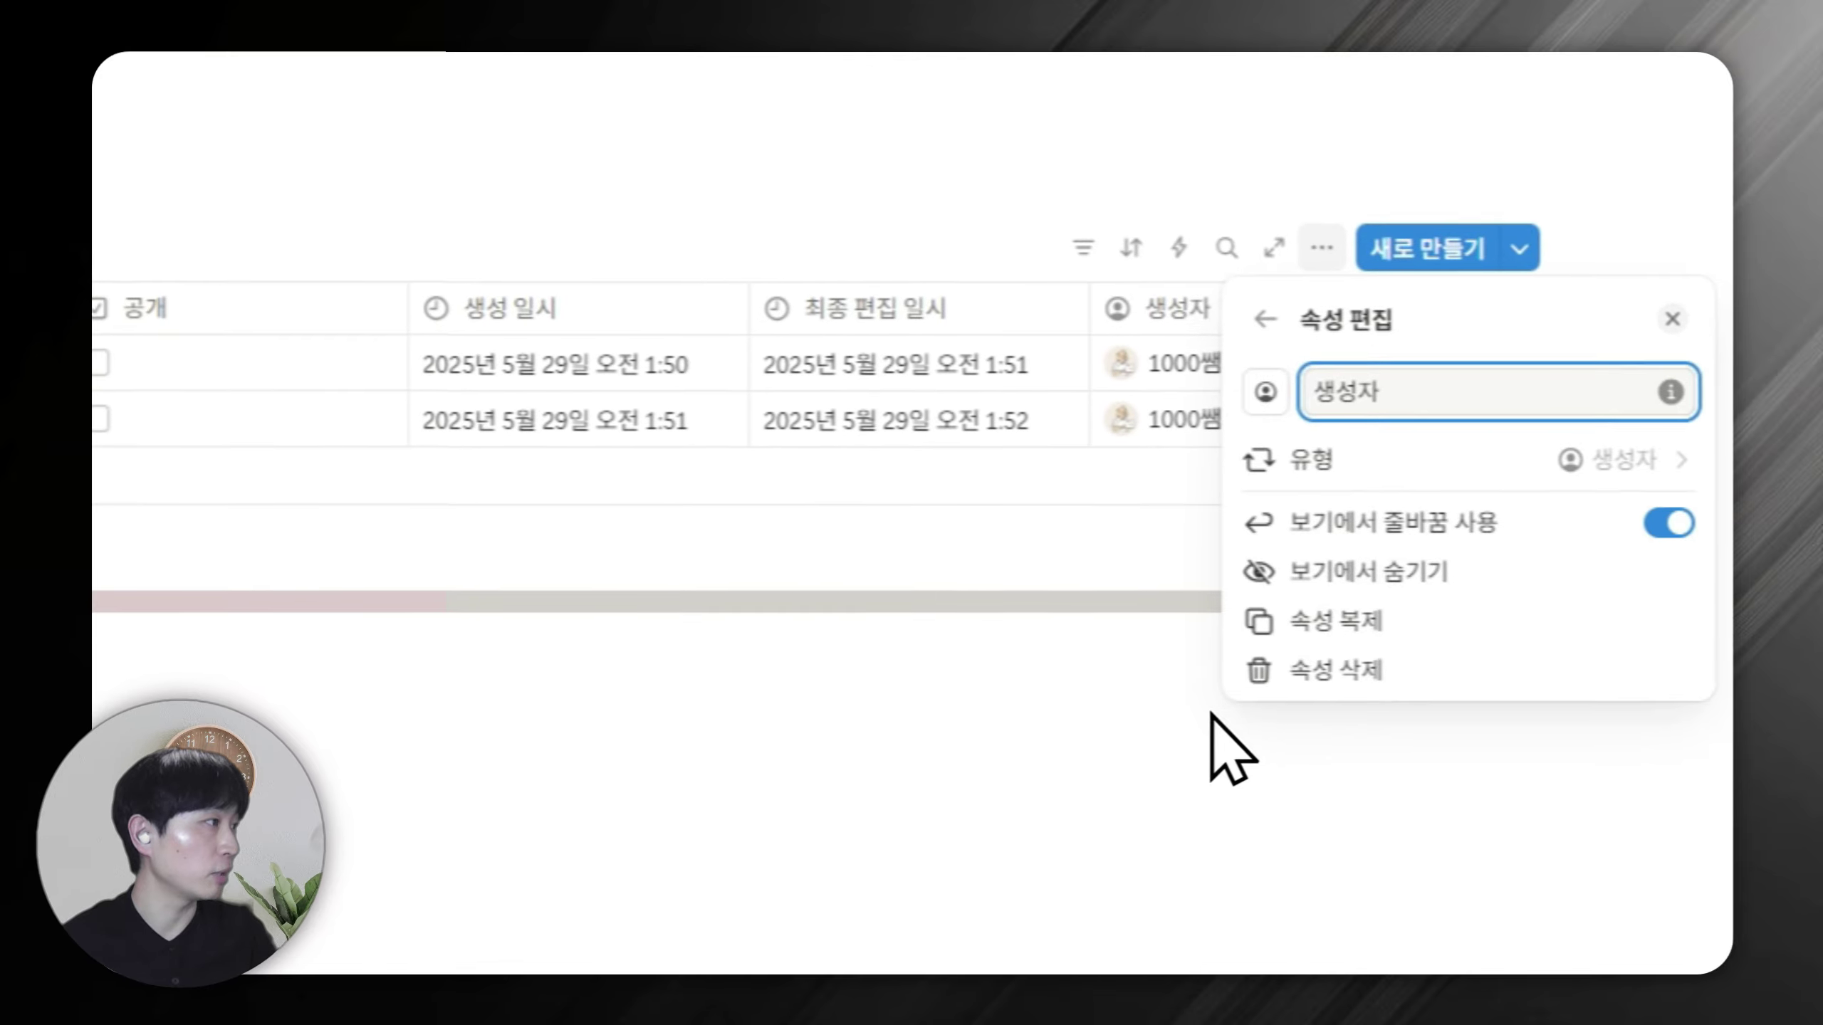
pyautogui.click(1212, 716)
pyautogui.click(1455, 307)
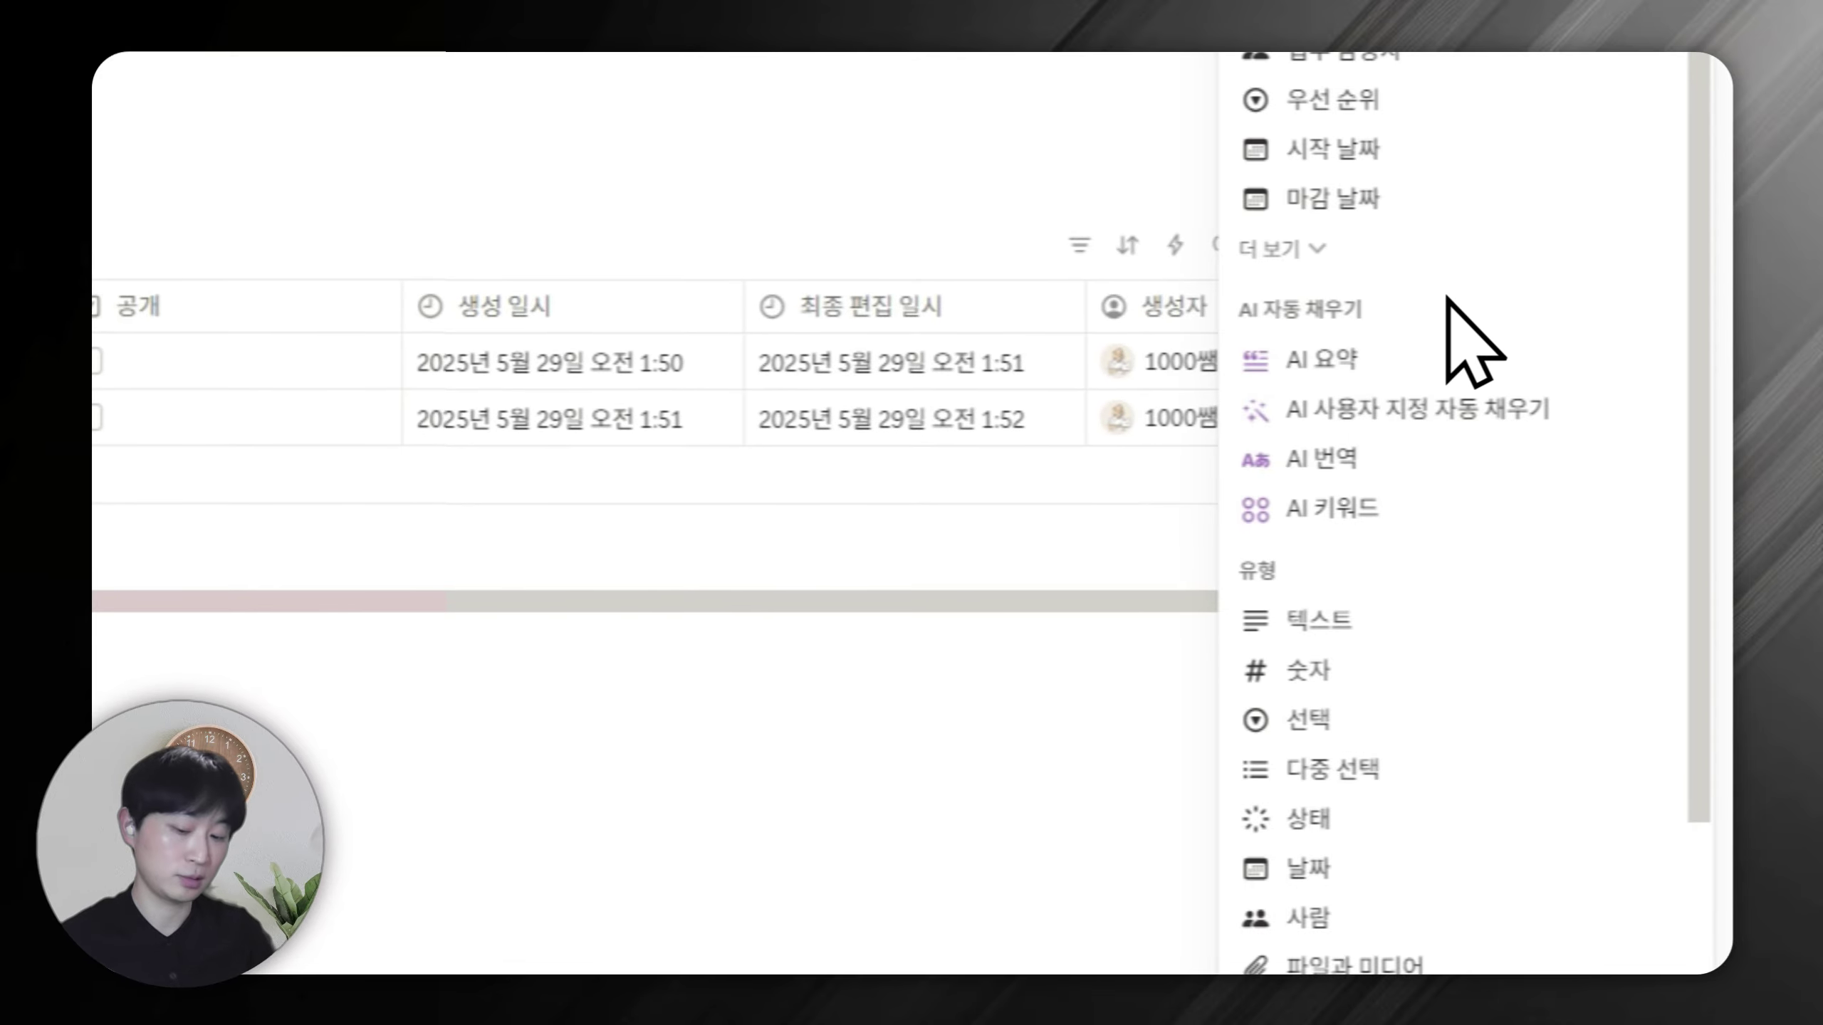
pyautogui.write('최종')
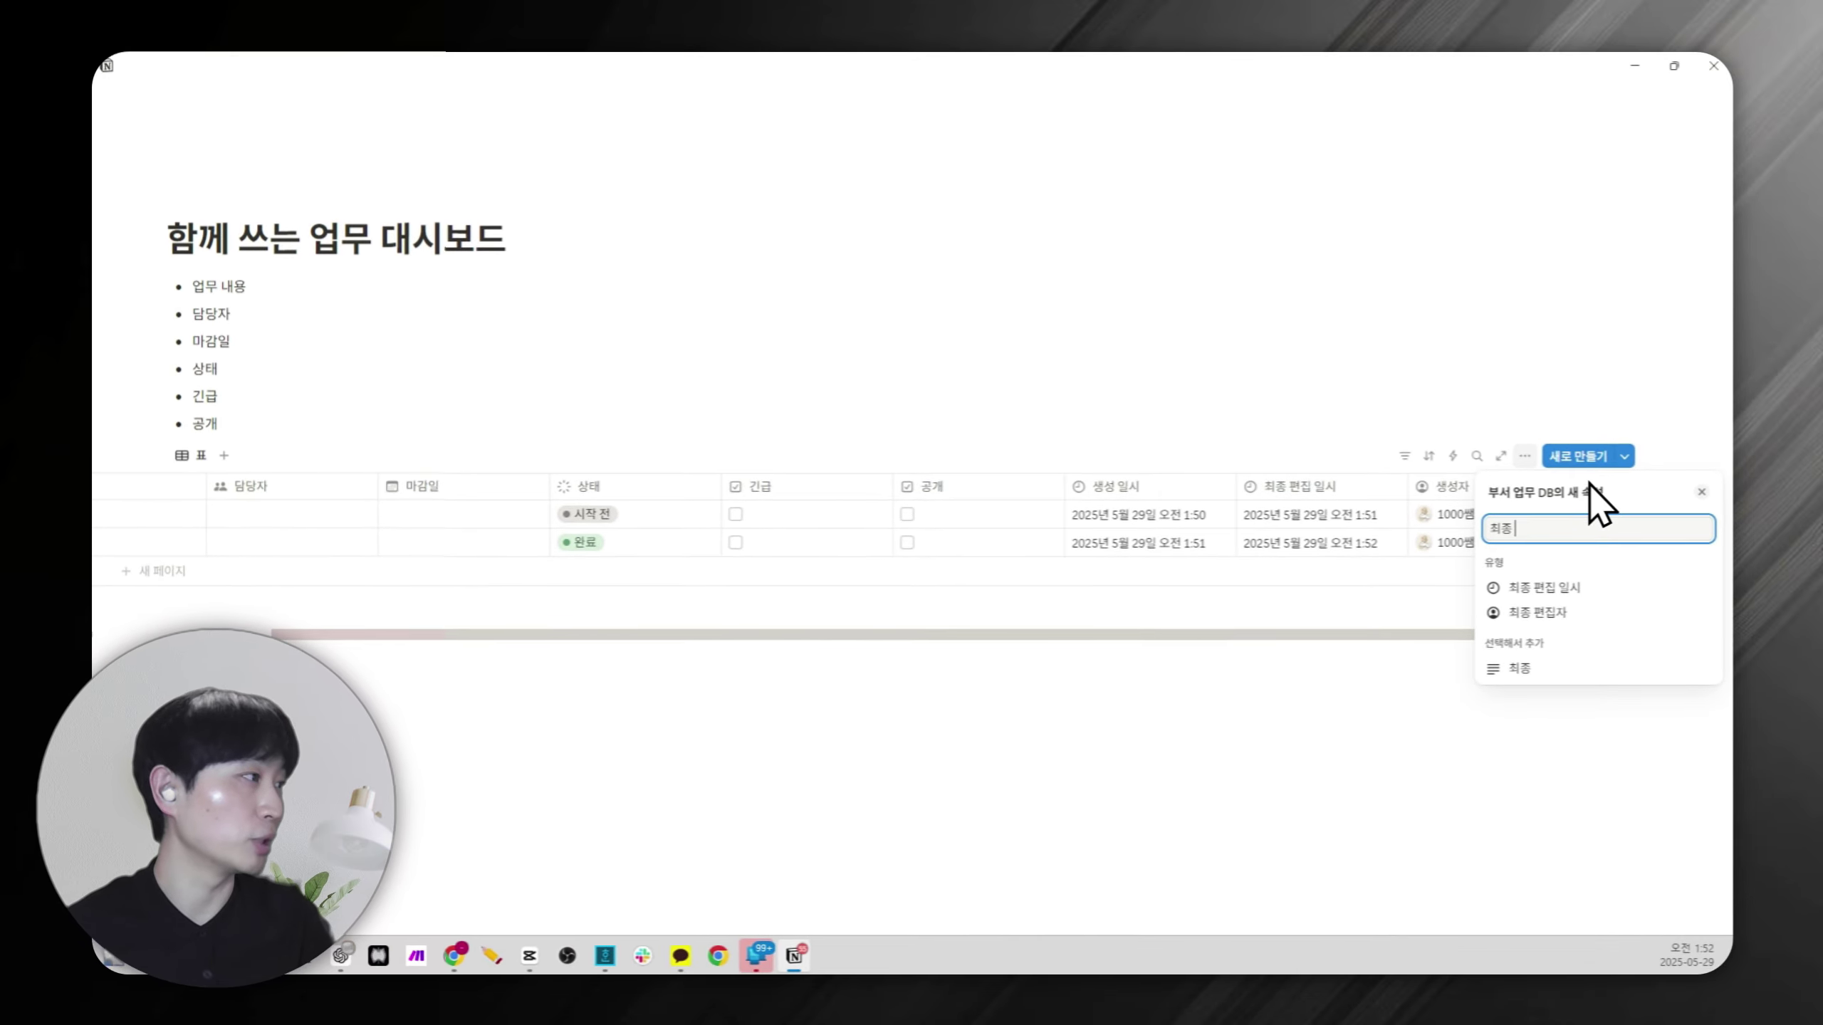
pyautogui.click(1543, 612)
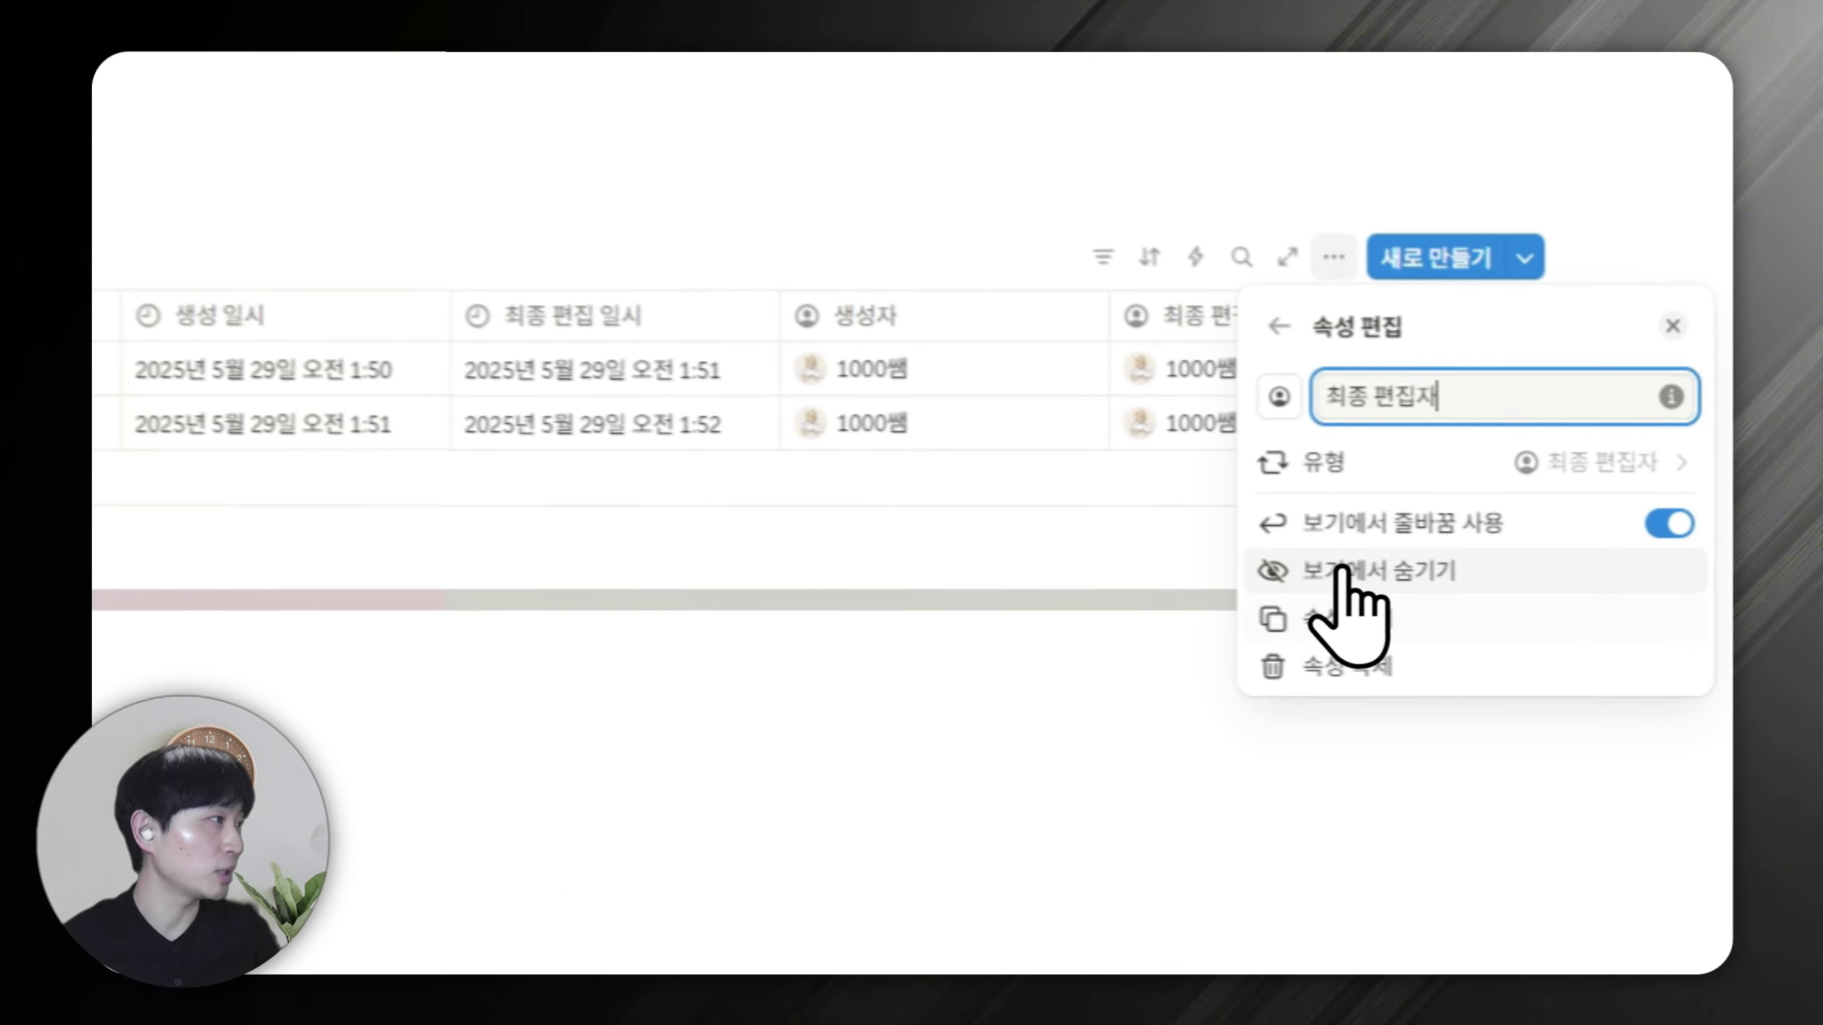
pyautogui.click(996, 721)
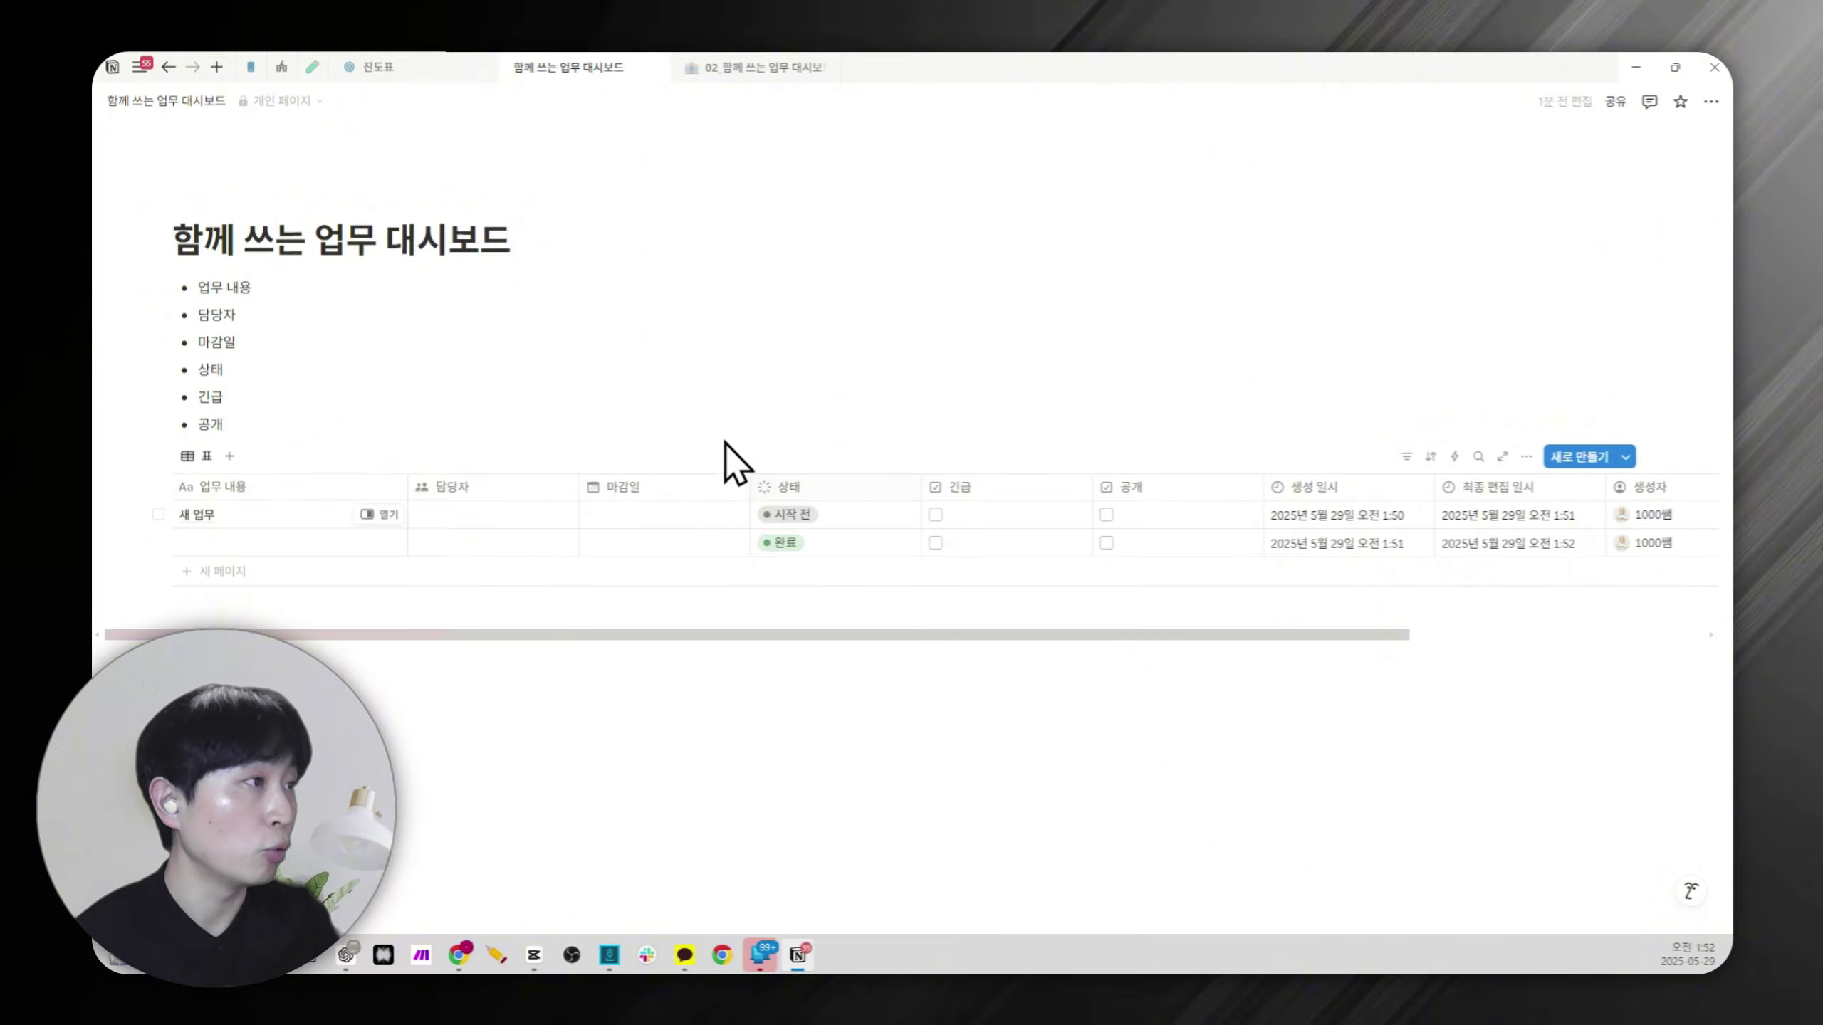
# Delete the six bullet lines sitting above the ten-task table.
pyautogui.moveTo(955, 635); pyautogui.dragTo(884, 633)
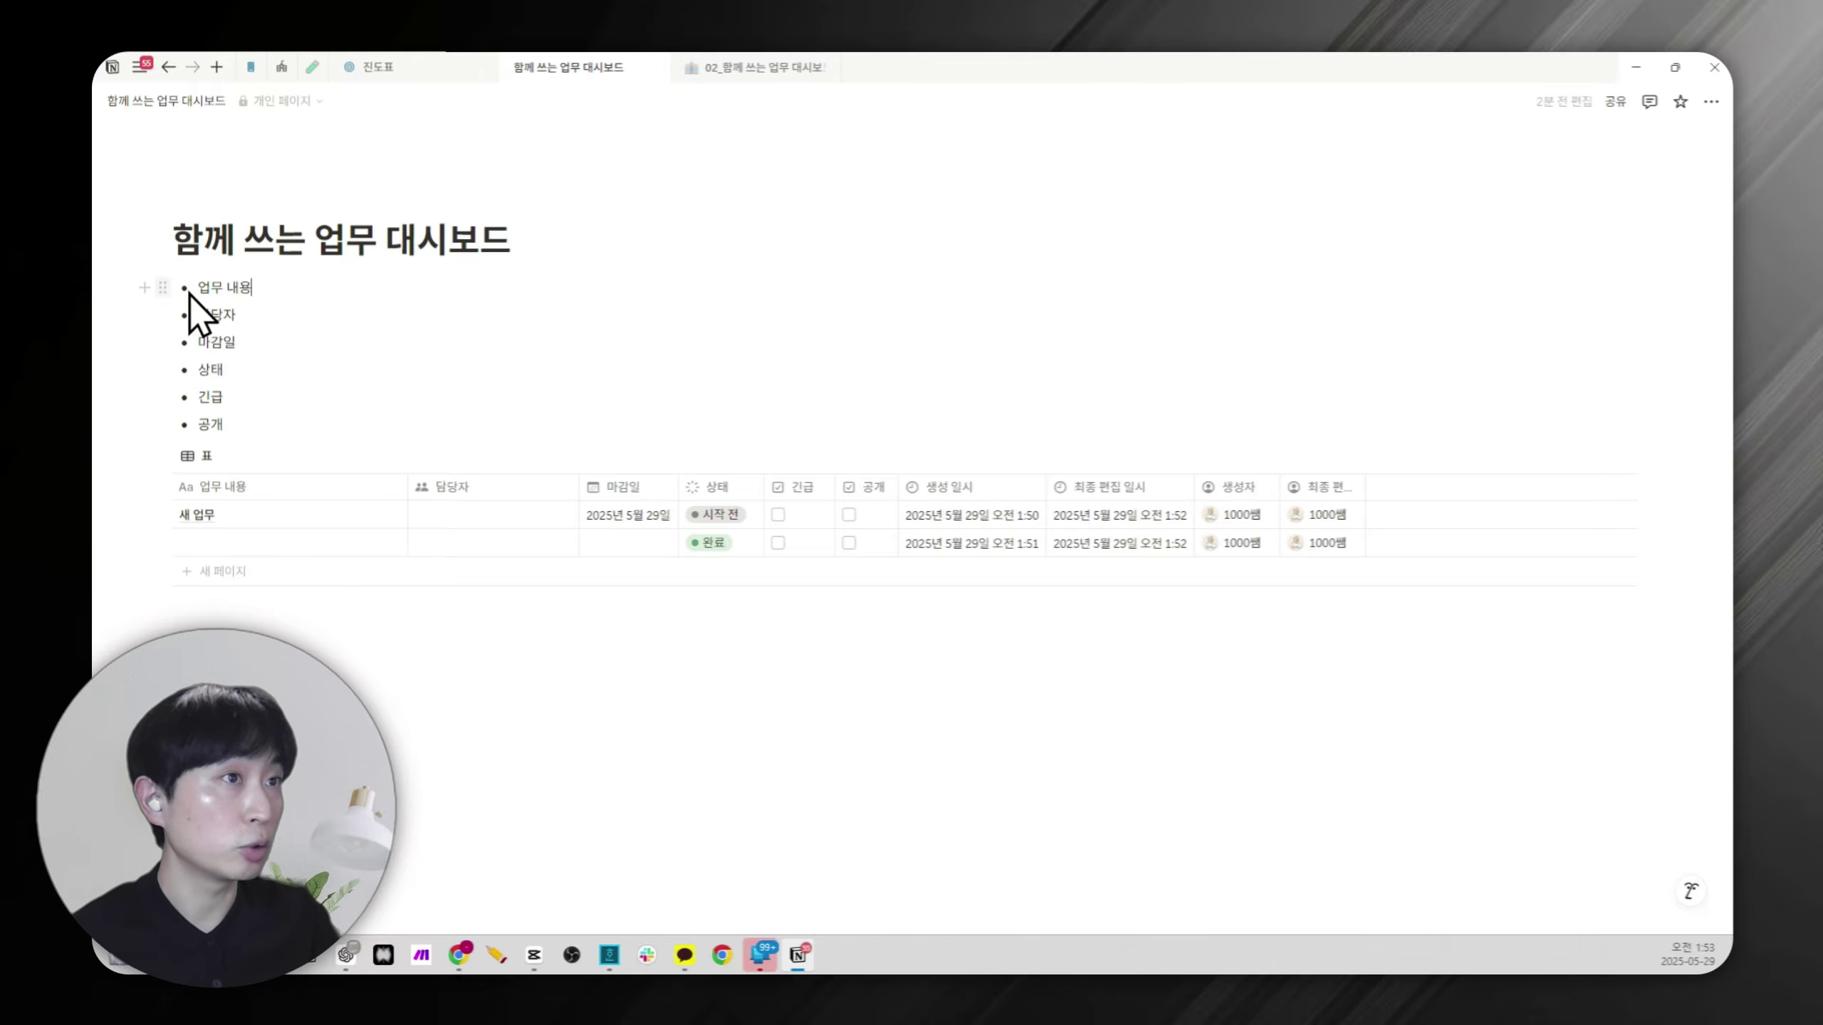
pyautogui.moveTo(124, 290); pyautogui.dragTo(294, 439)
pyautogui.press('Delete')
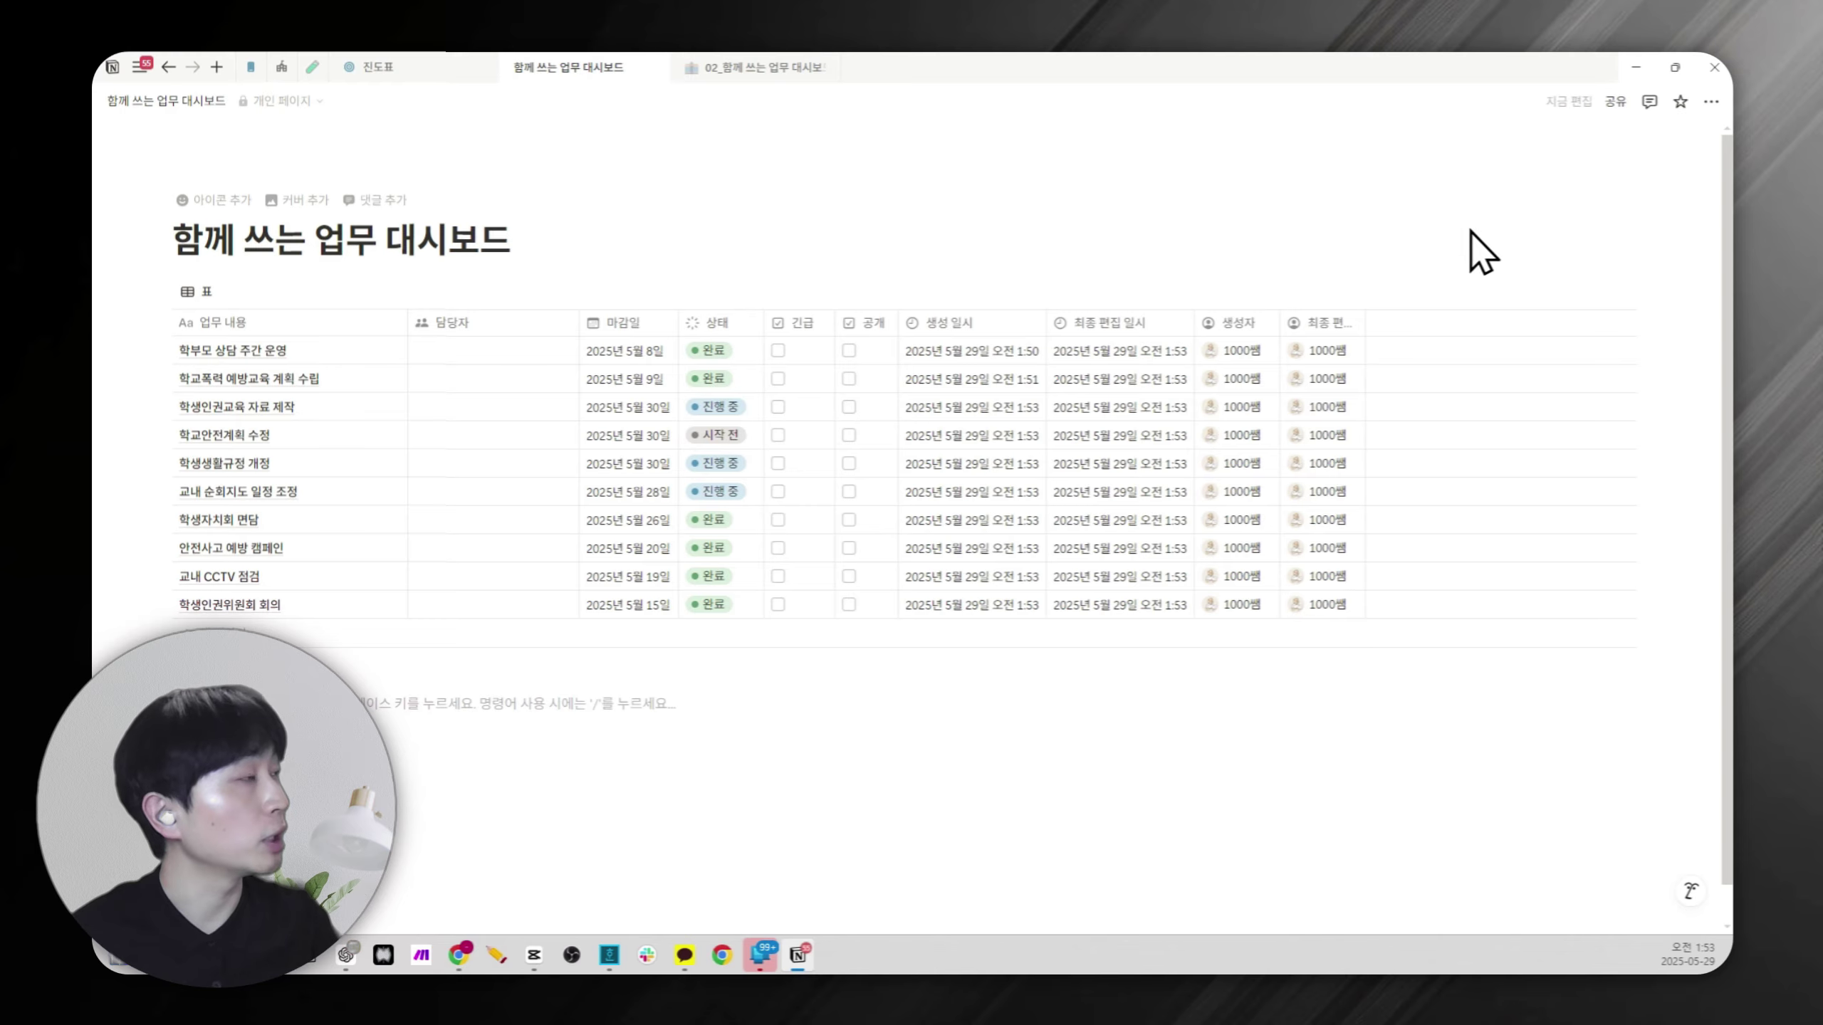
# Start inviting the guest test account, review its access level, then discard the invite.
pyautogui.click(1618, 104)
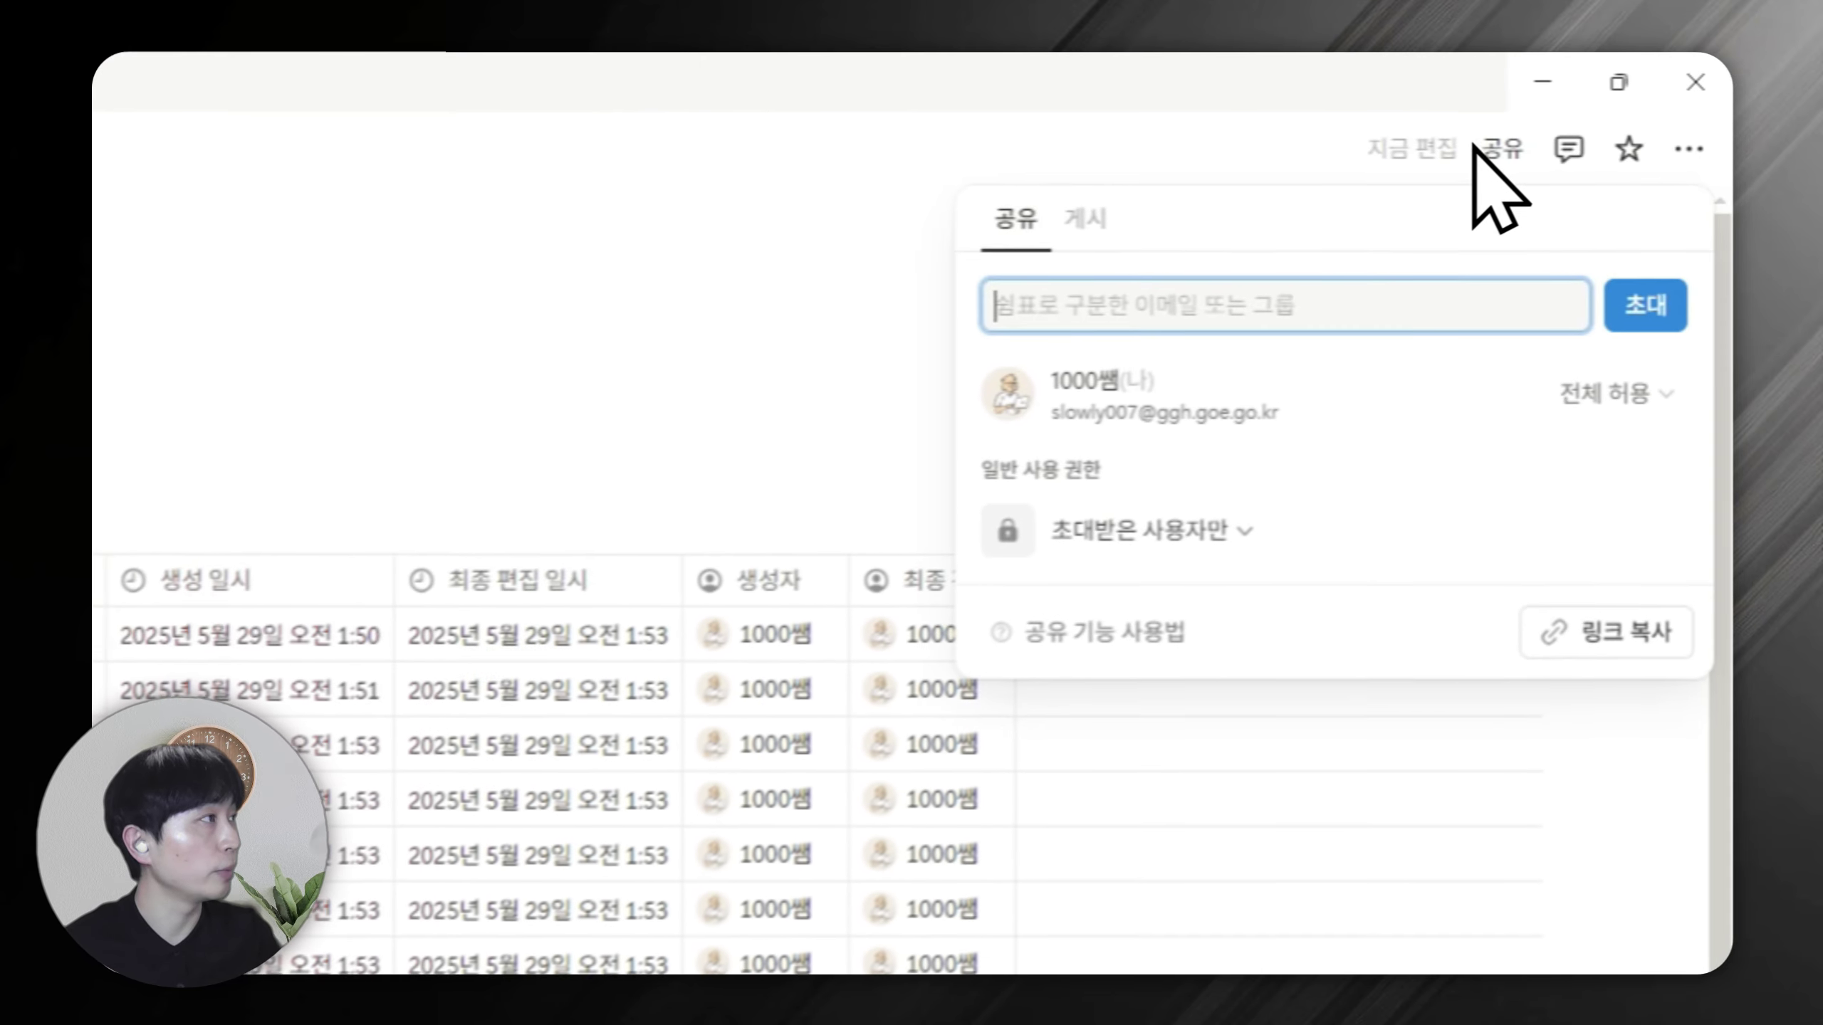
pyautogui.click(1519, 183)
pyautogui.write('te')
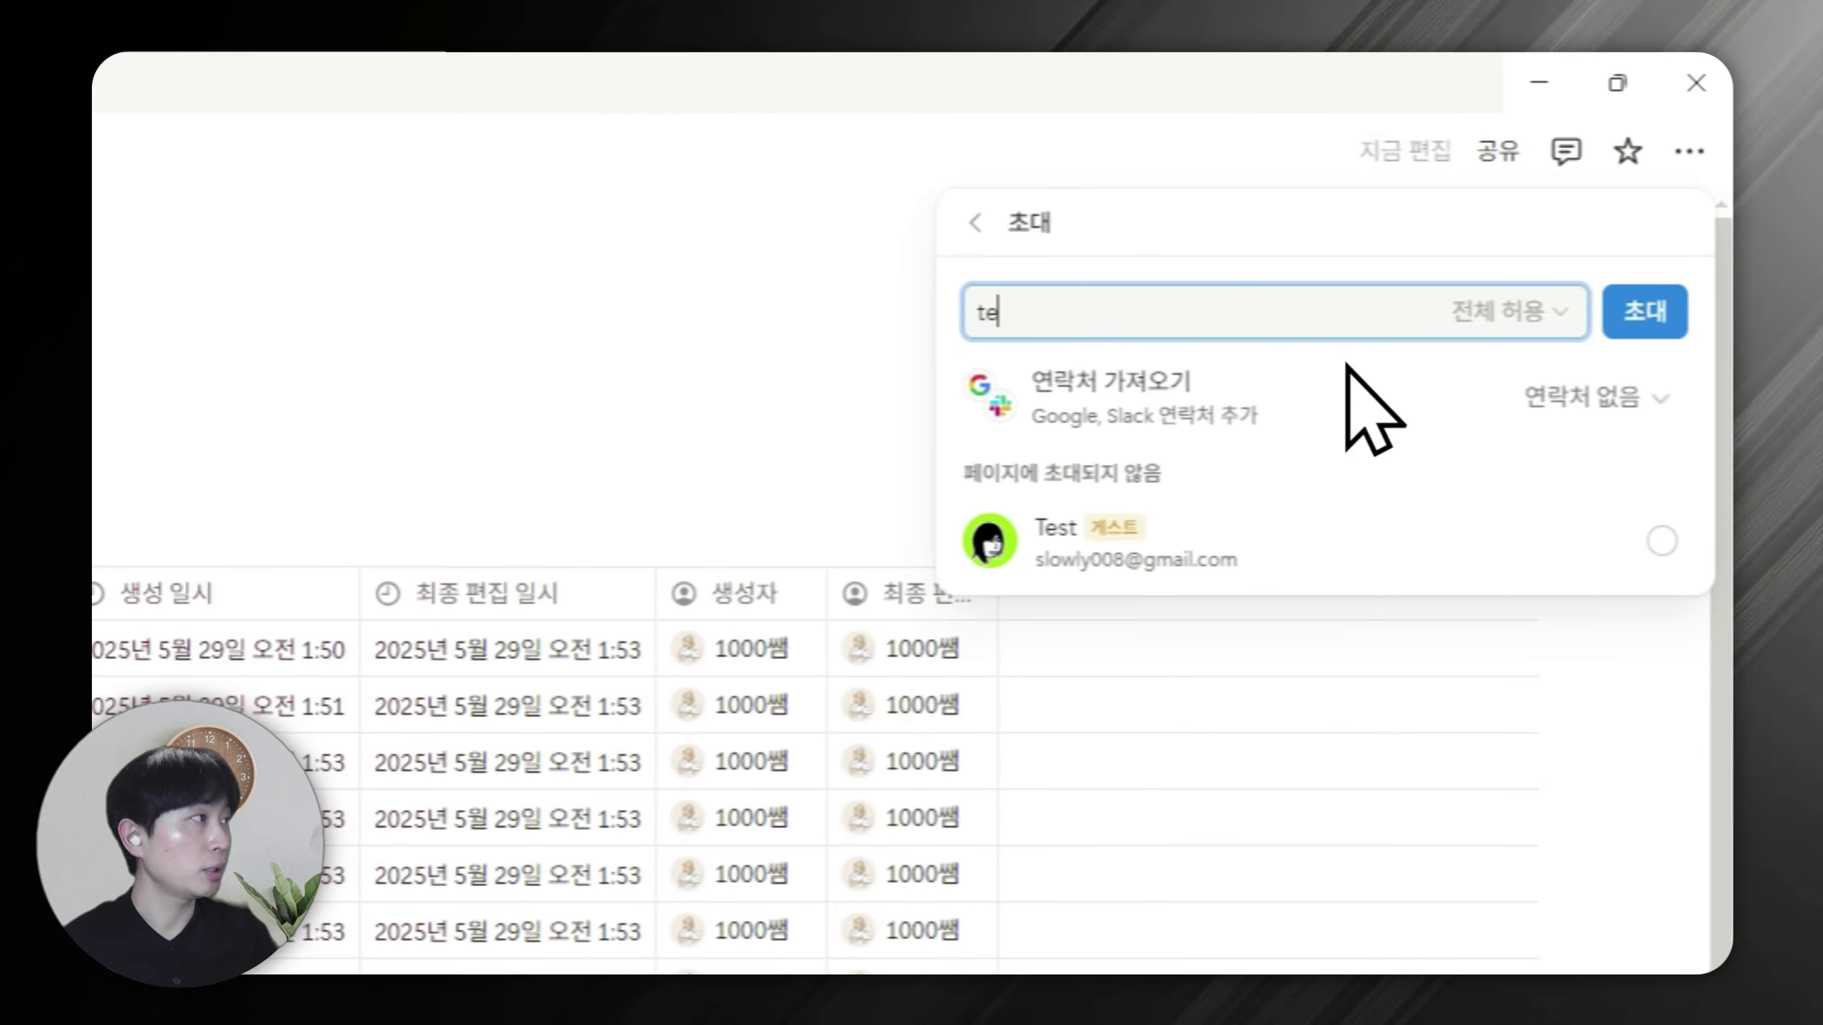
pyautogui.click(1655, 542)
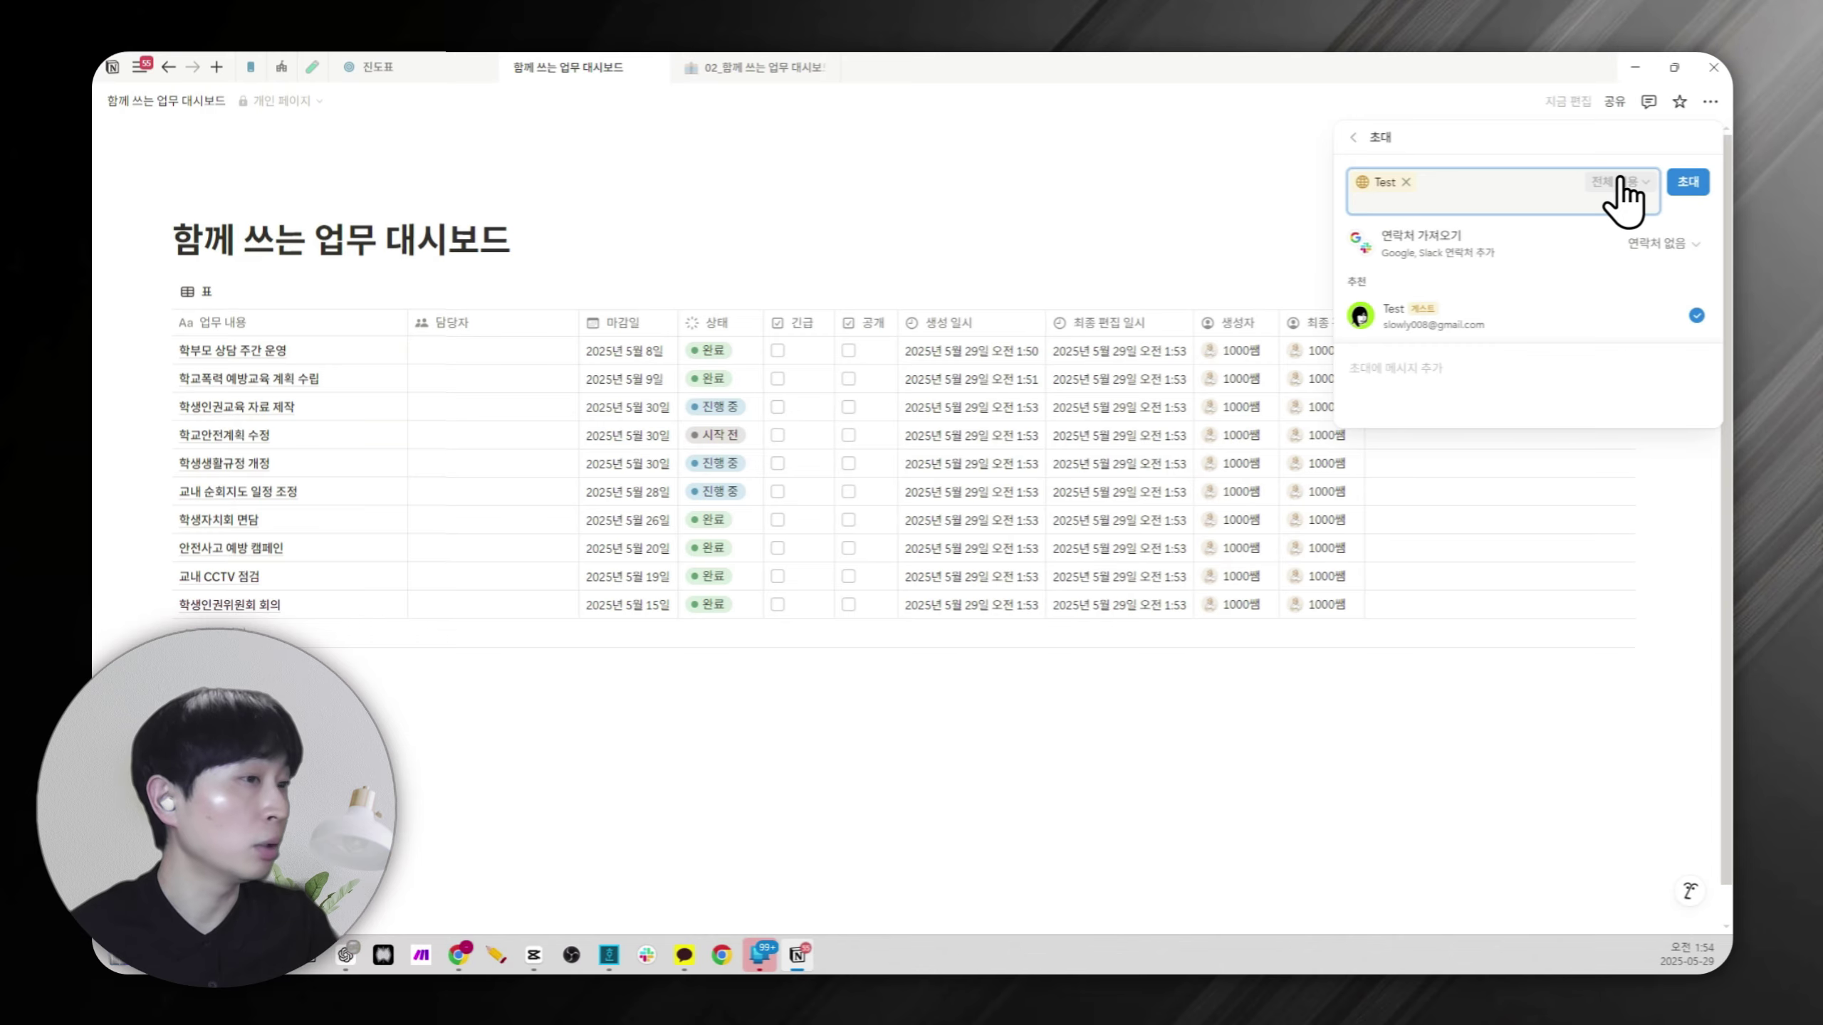
pyautogui.click(1620, 183)
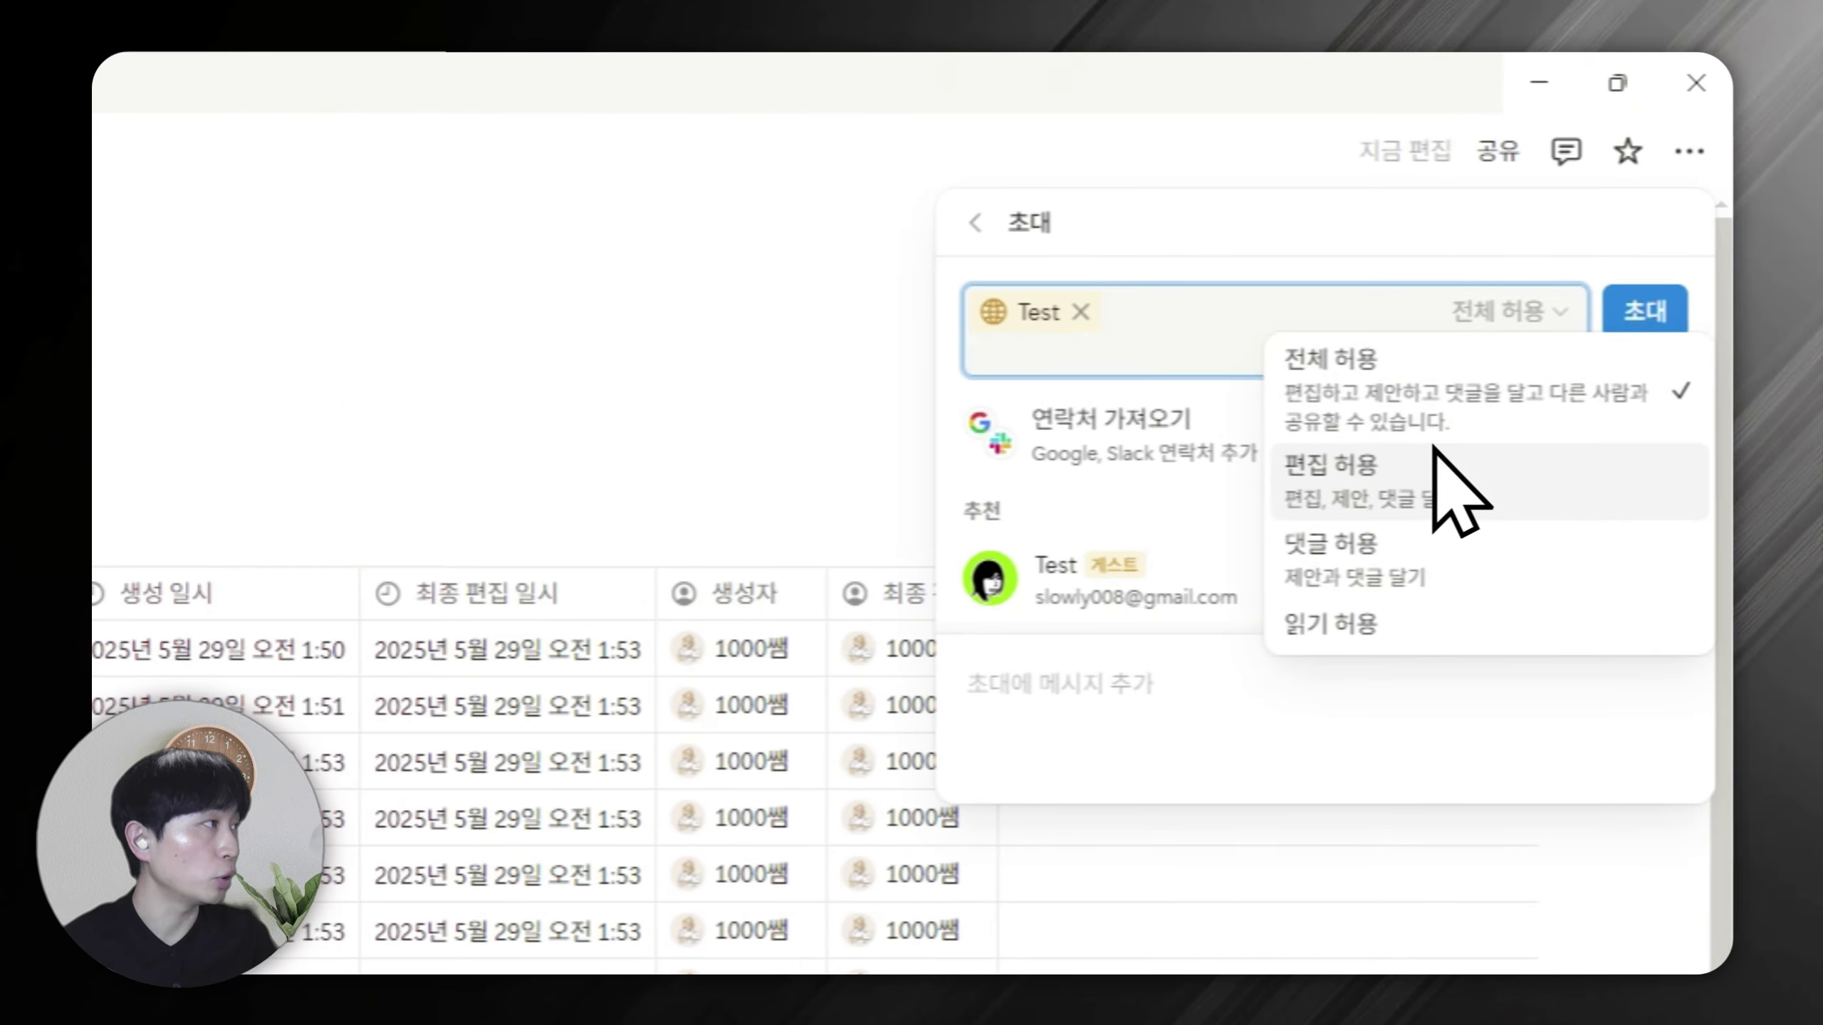
pyautogui.click(742, 391)
pyautogui.click(730, 390)
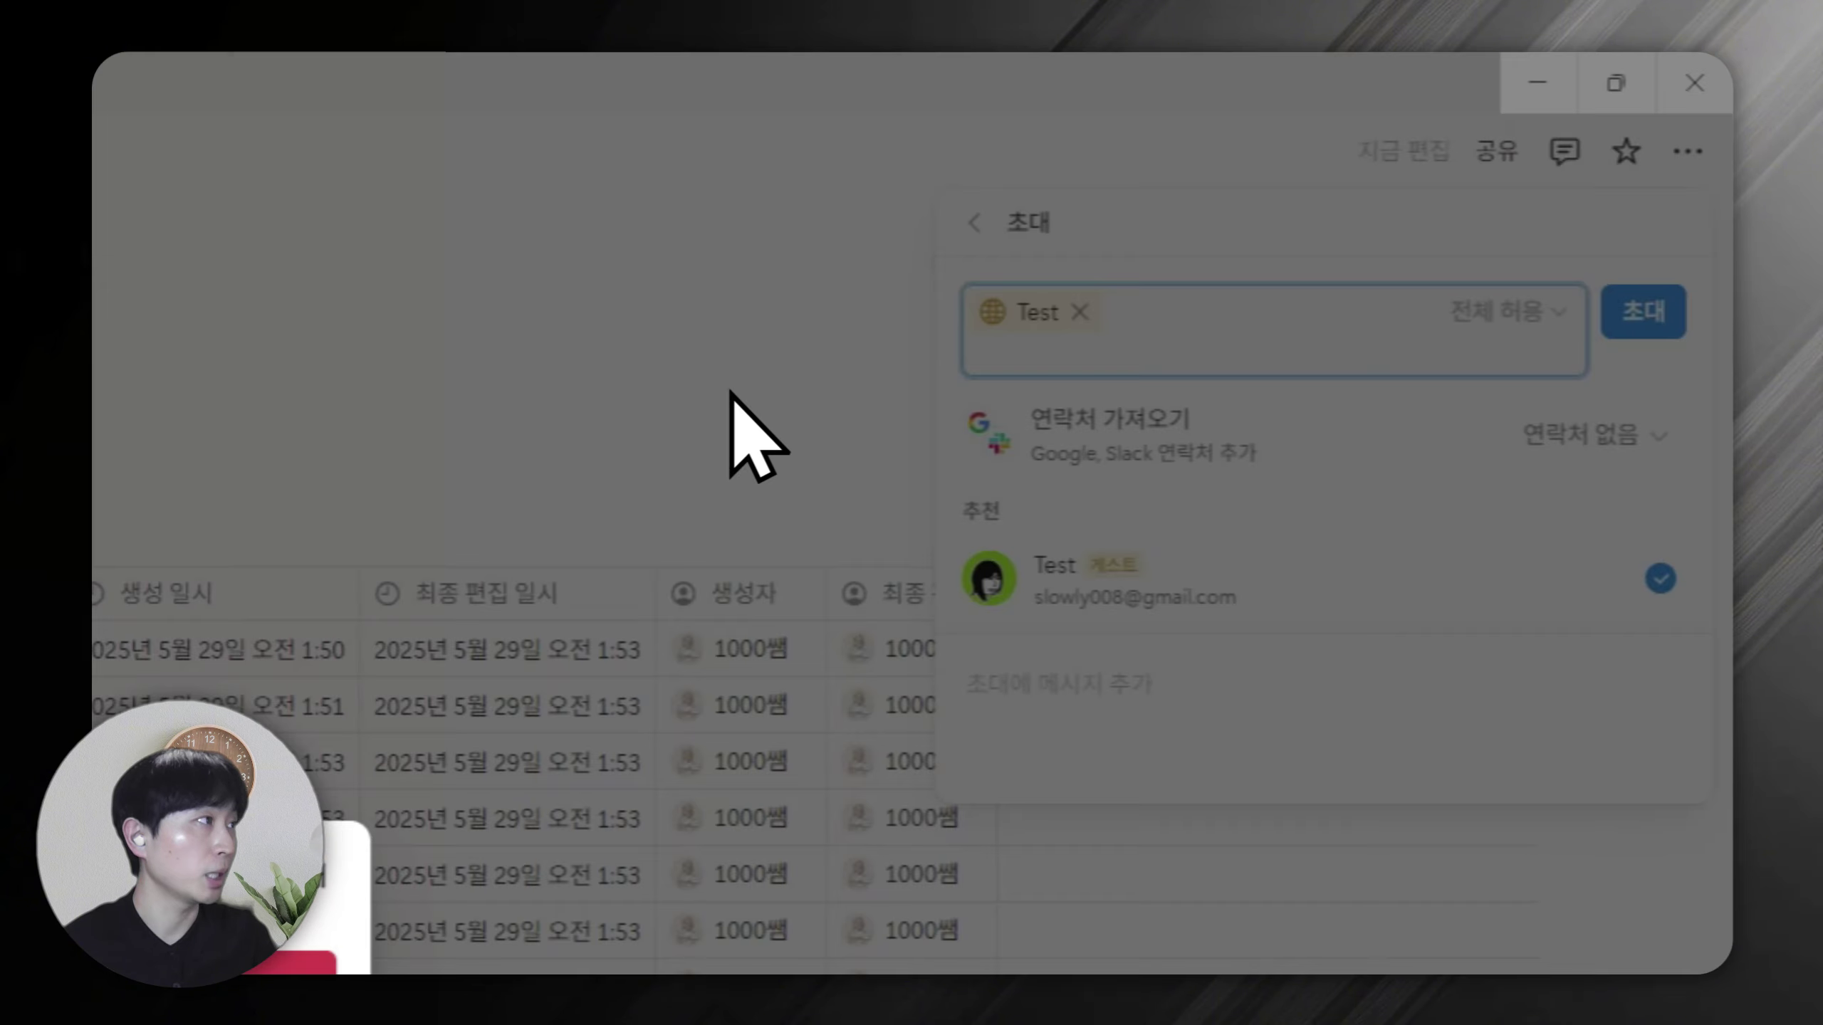
pyautogui.click(678, 786)
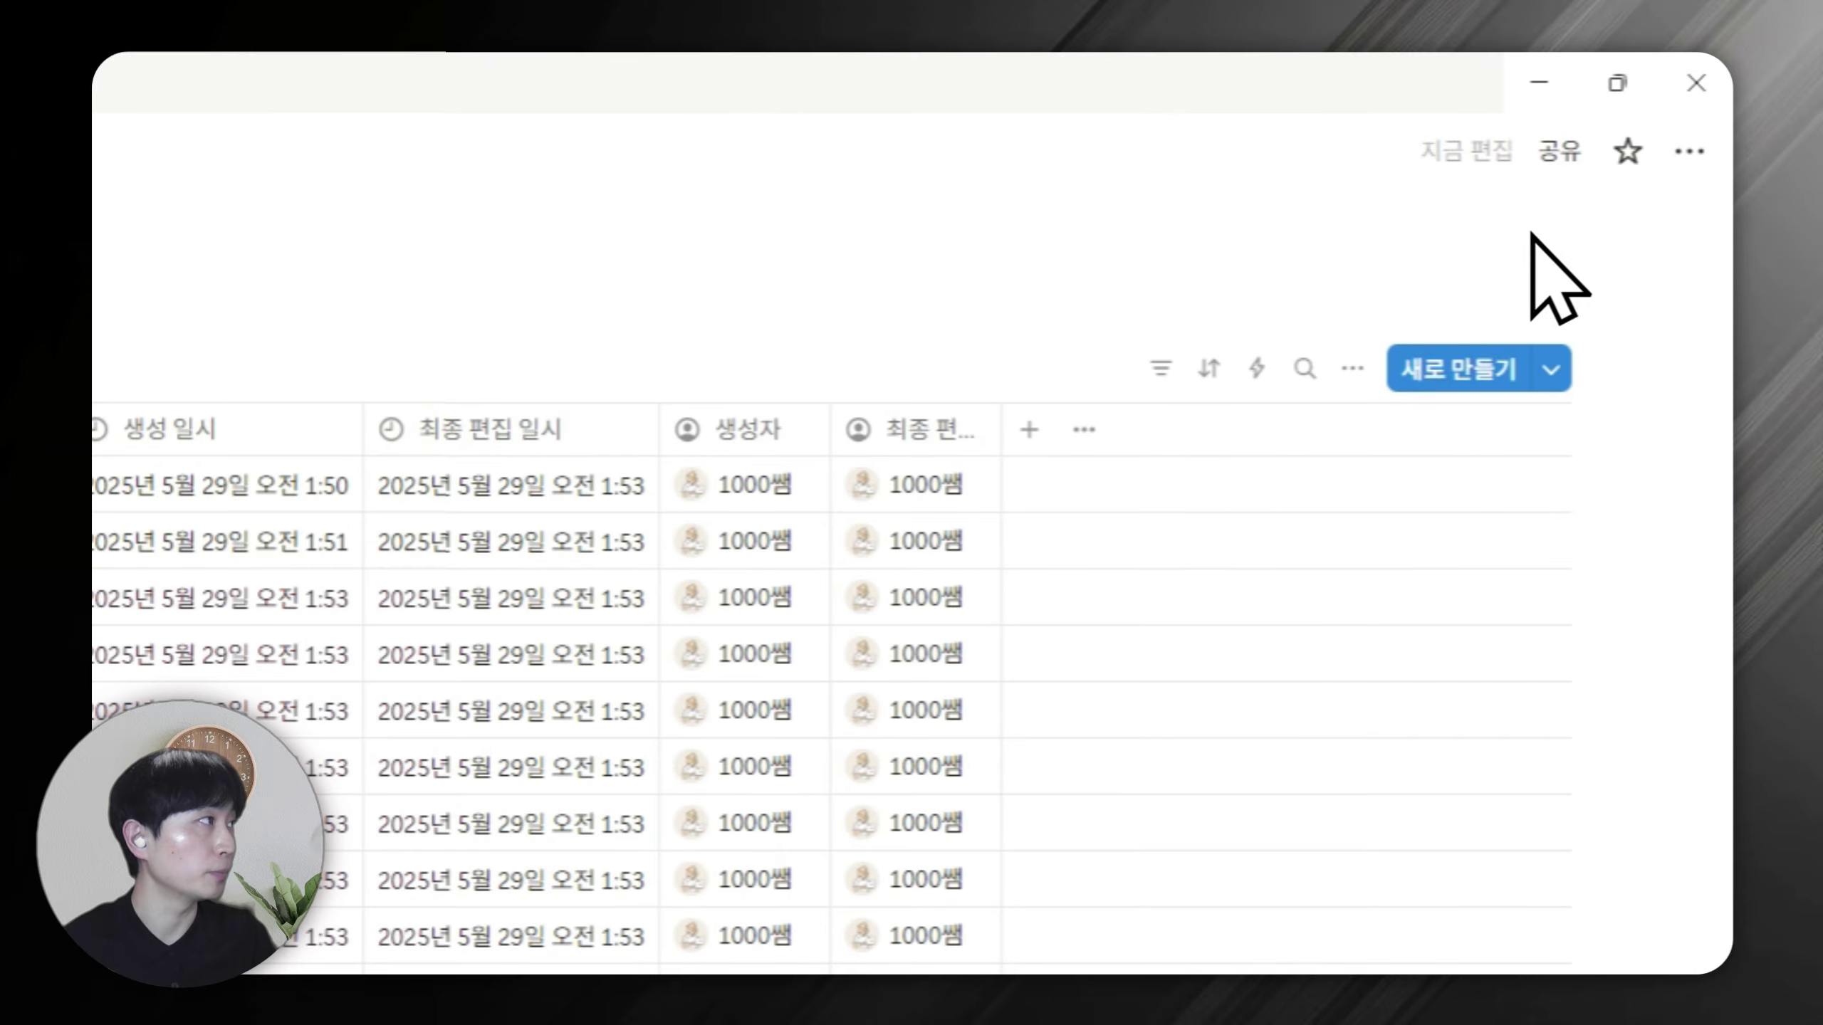
# Begin a second invite for the guest account, then return to the dashboard page.
pyautogui.click(1553, 164)
pyautogui.click(1424, 314)
pyautogui.write('te')
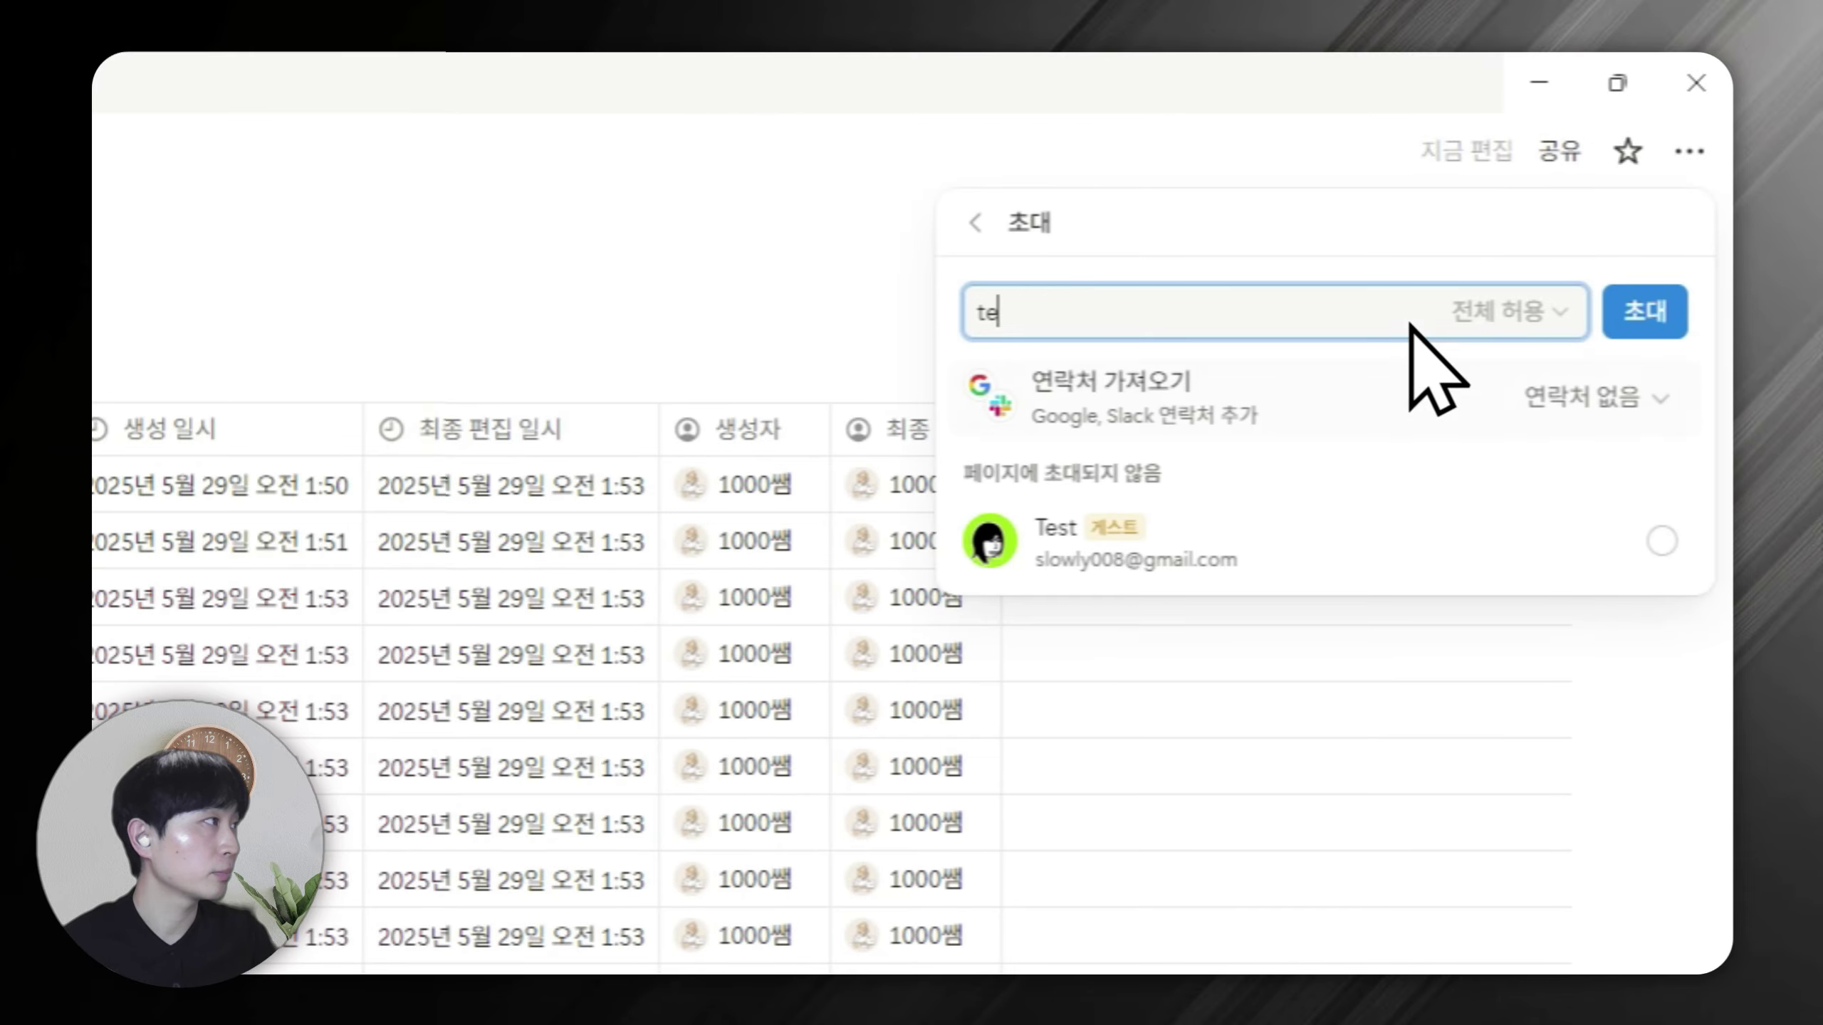
pyautogui.click(1628, 535)
pyautogui.click(1511, 322)
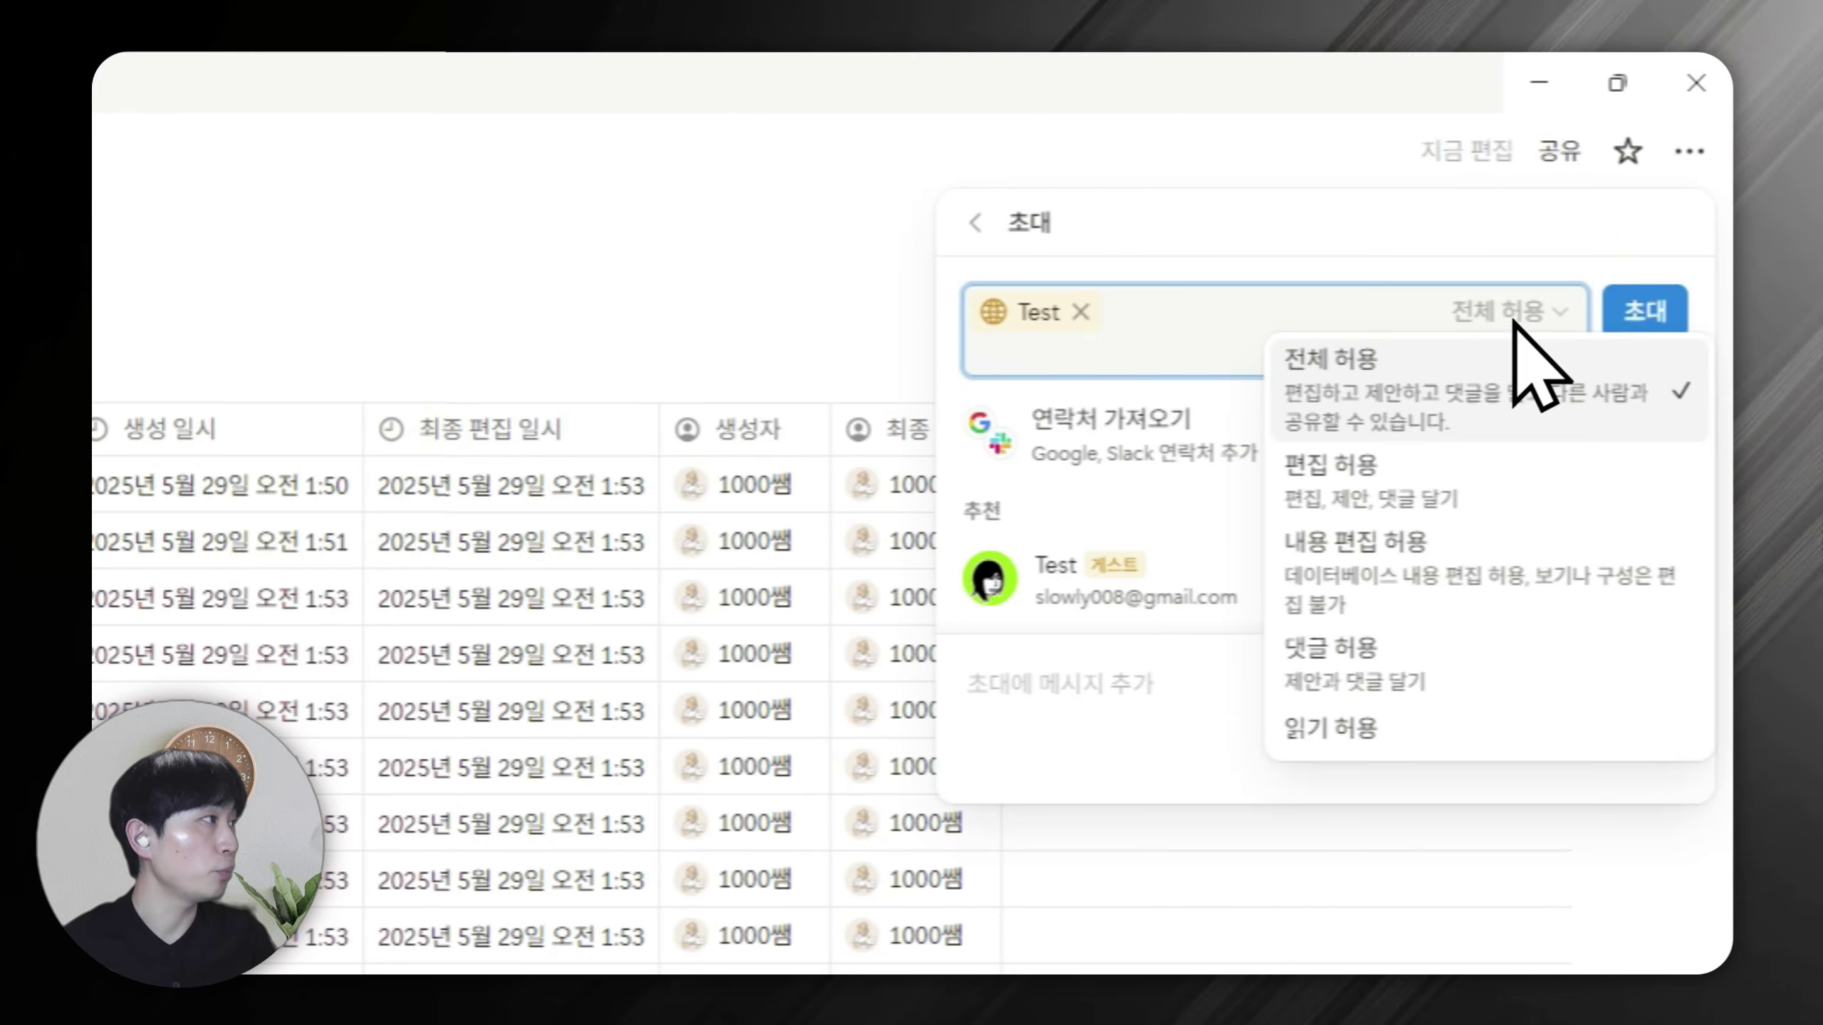
pyautogui.click(1028, 287)
pyautogui.click(977, 224)
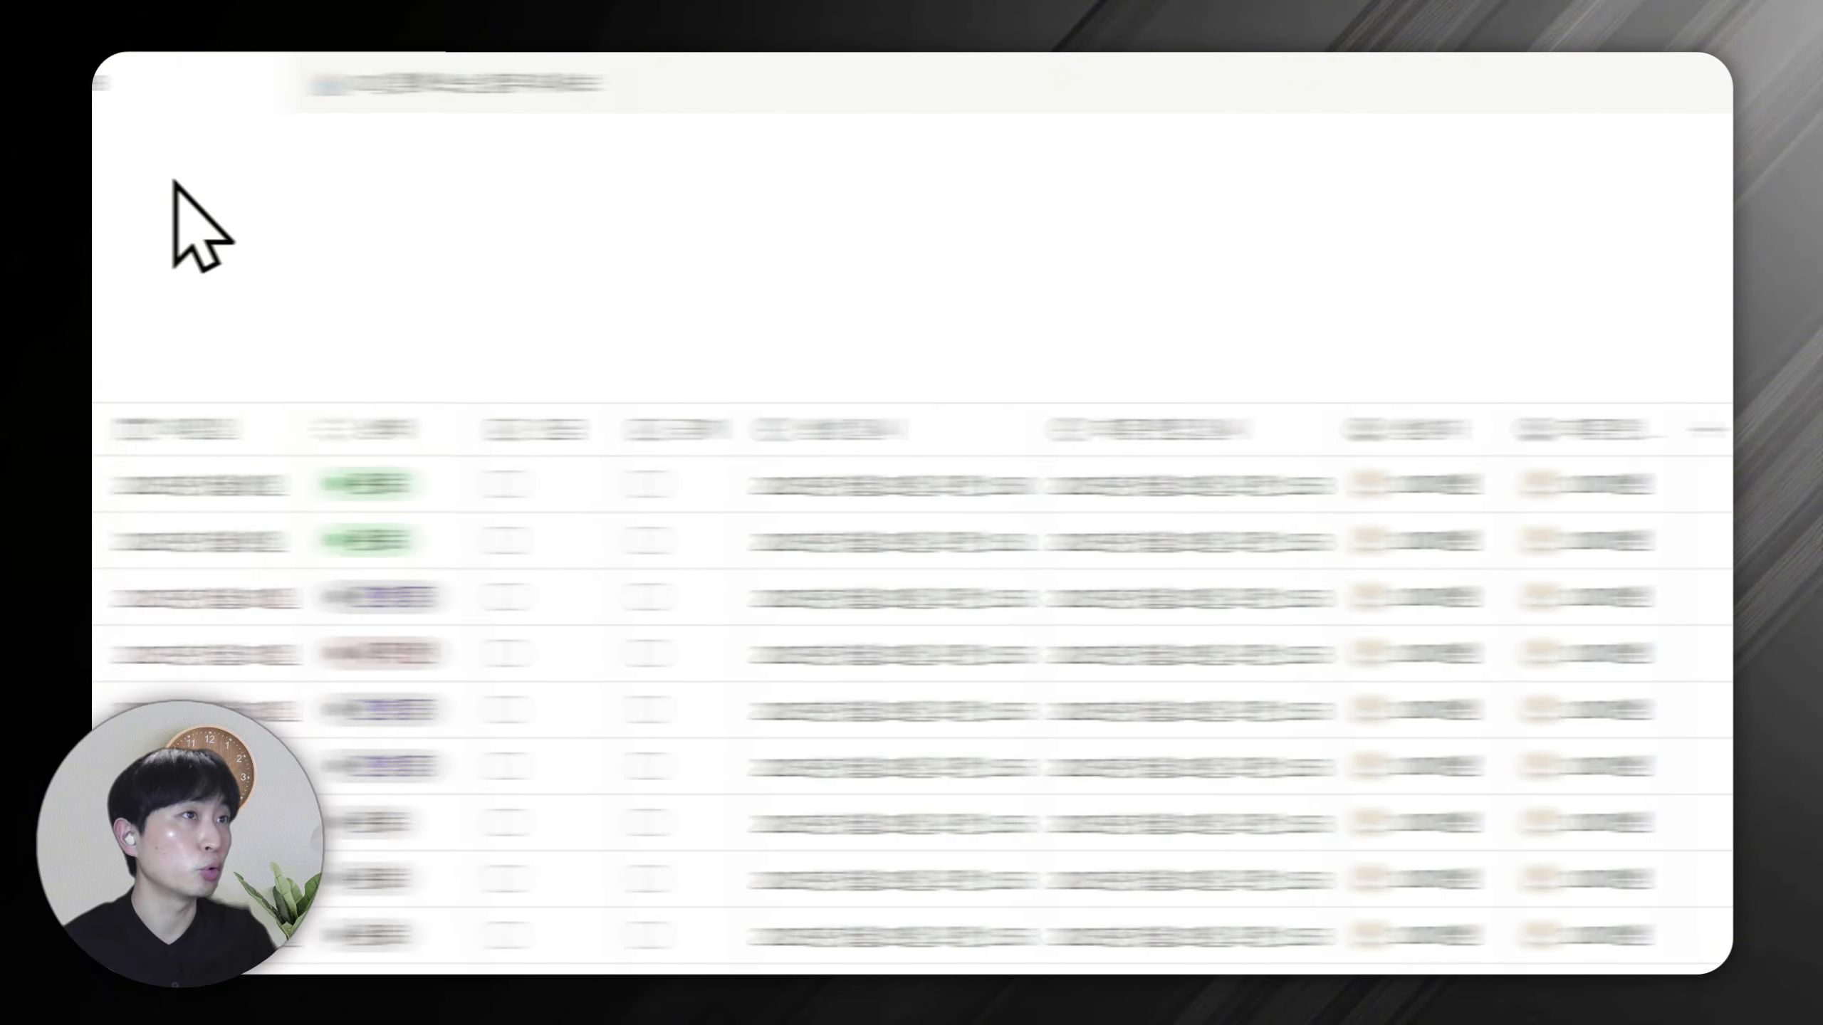
pyautogui.click(240, 91)
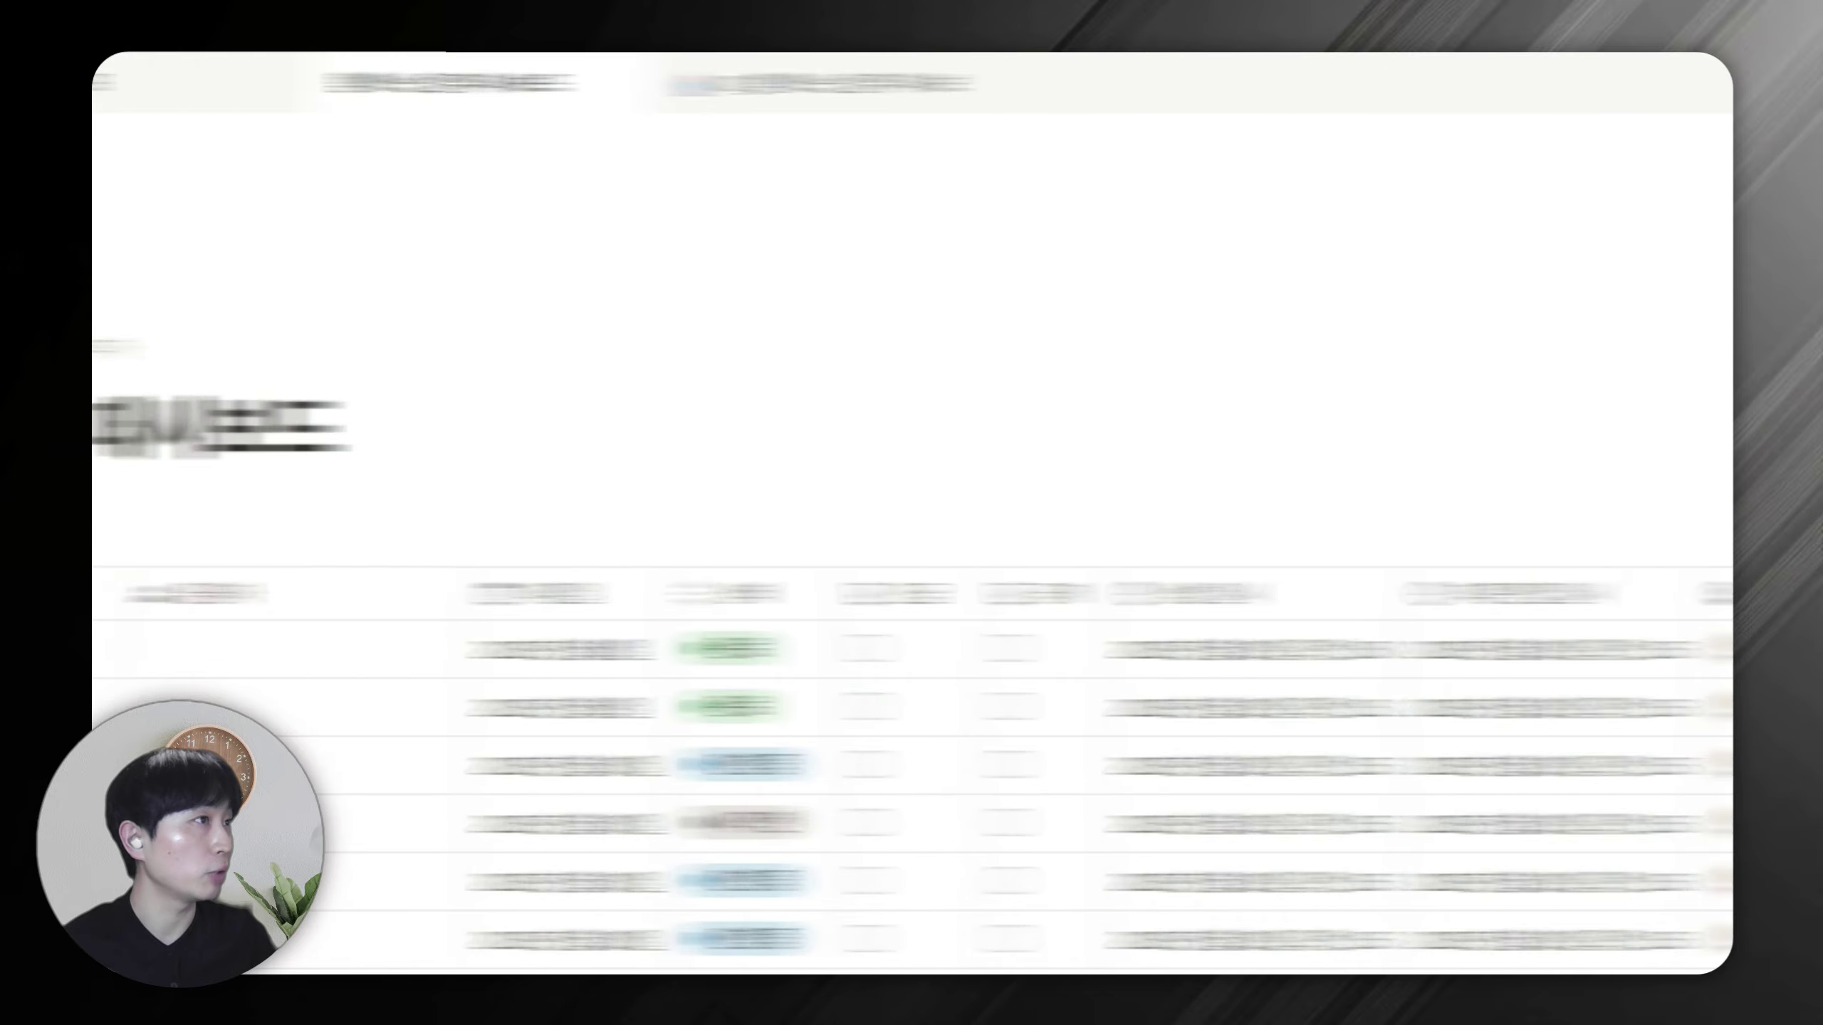
# Invite the guest test account to the 함께 쓰는 업무 대시보드 page.
pyautogui.click(1498, 151)
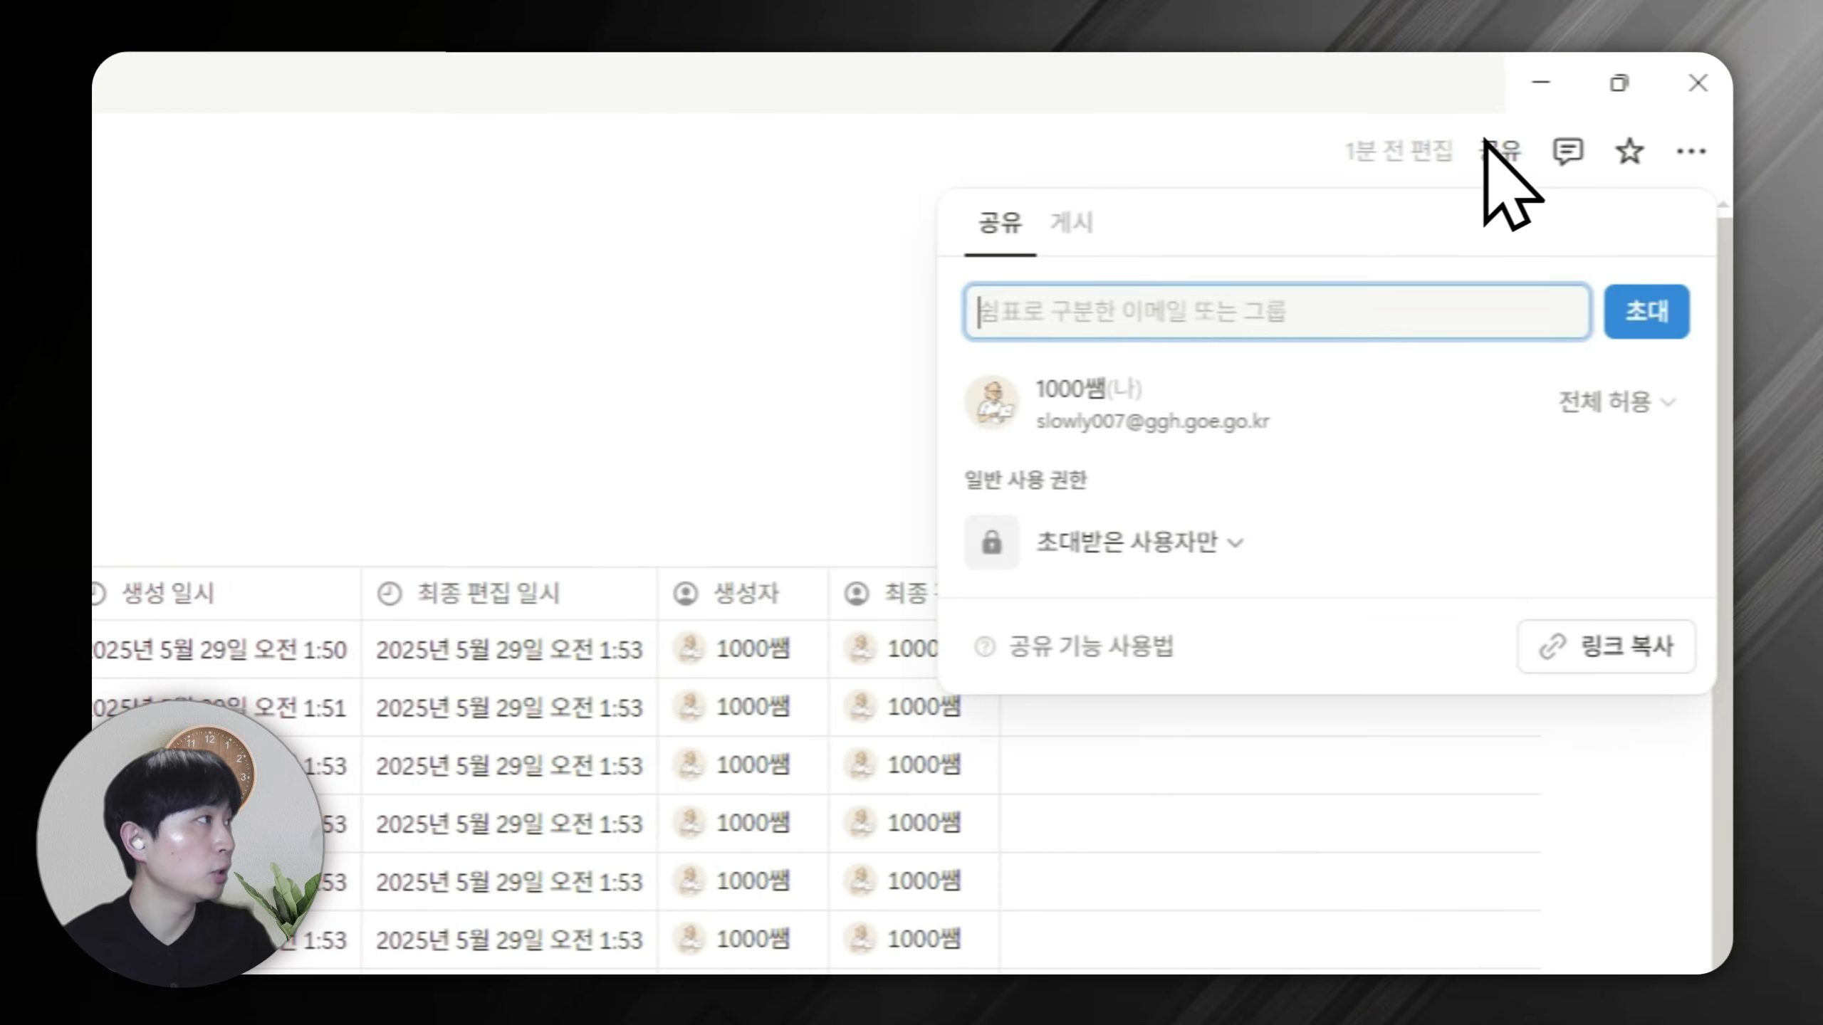
pyautogui.click(1493, 311)
pyautogui.click(1661, 540)
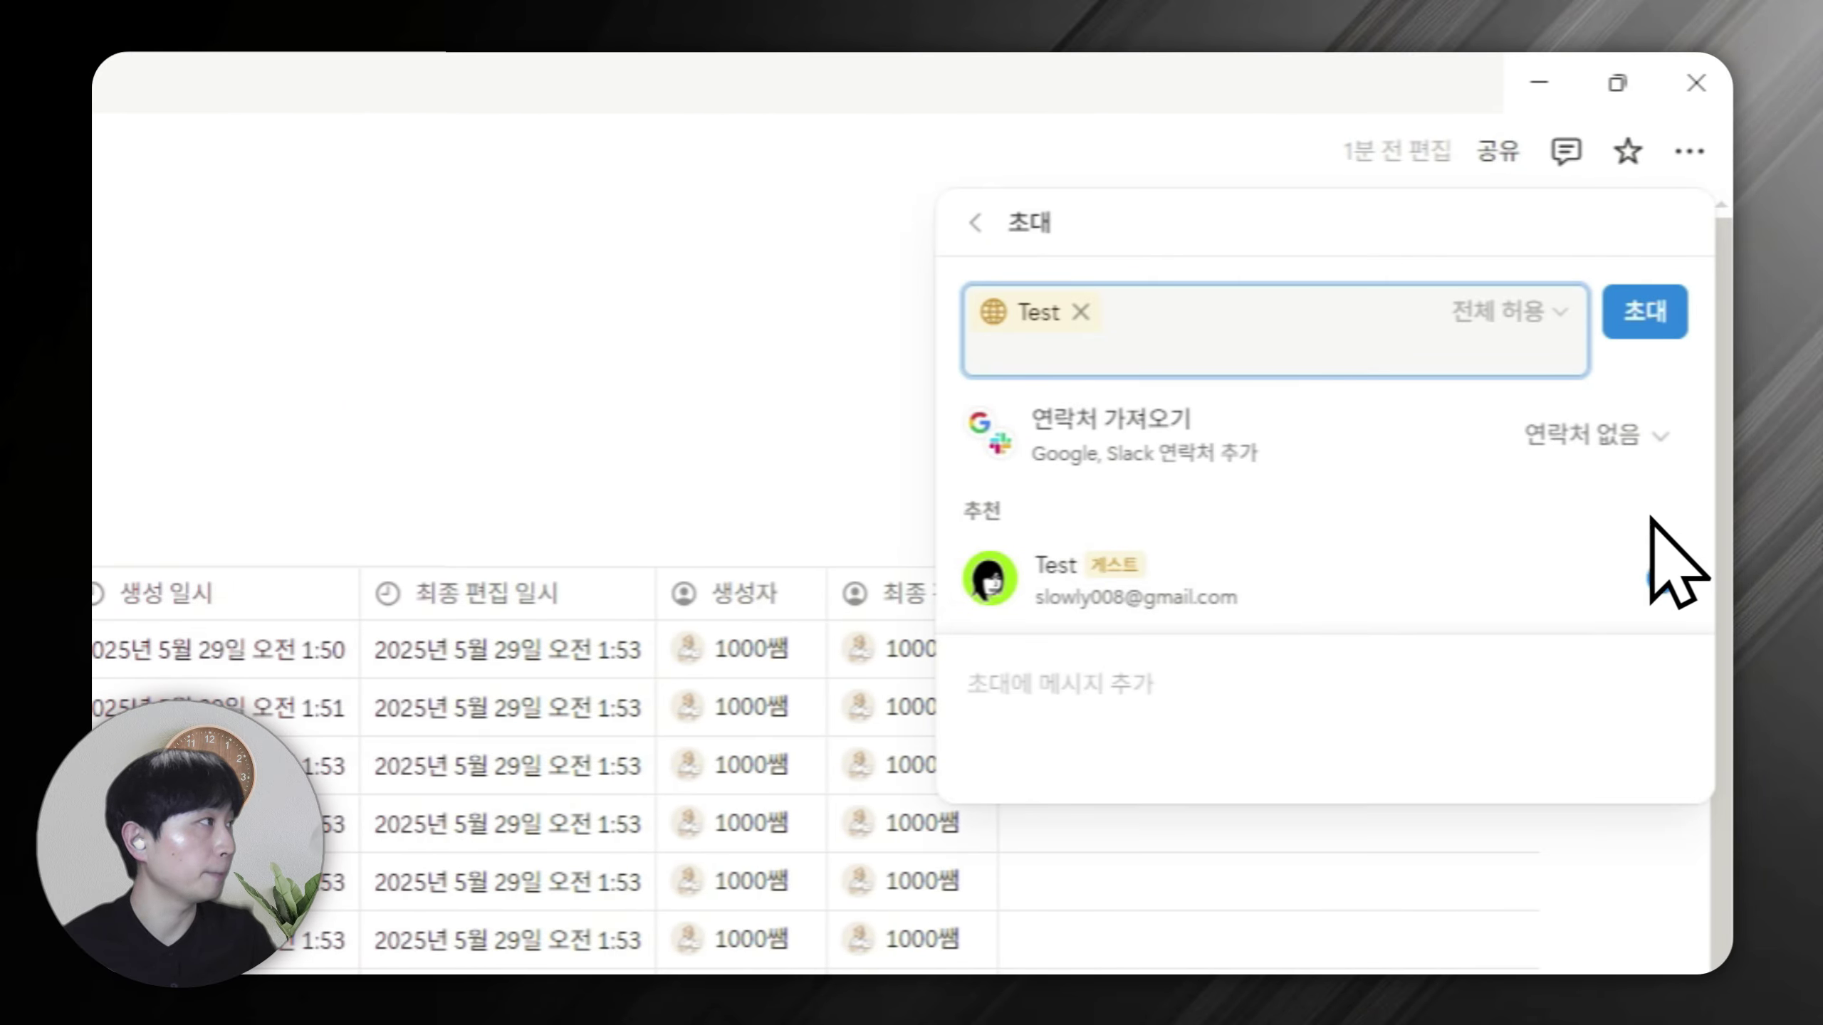
pyautogui.click(1644, 310)
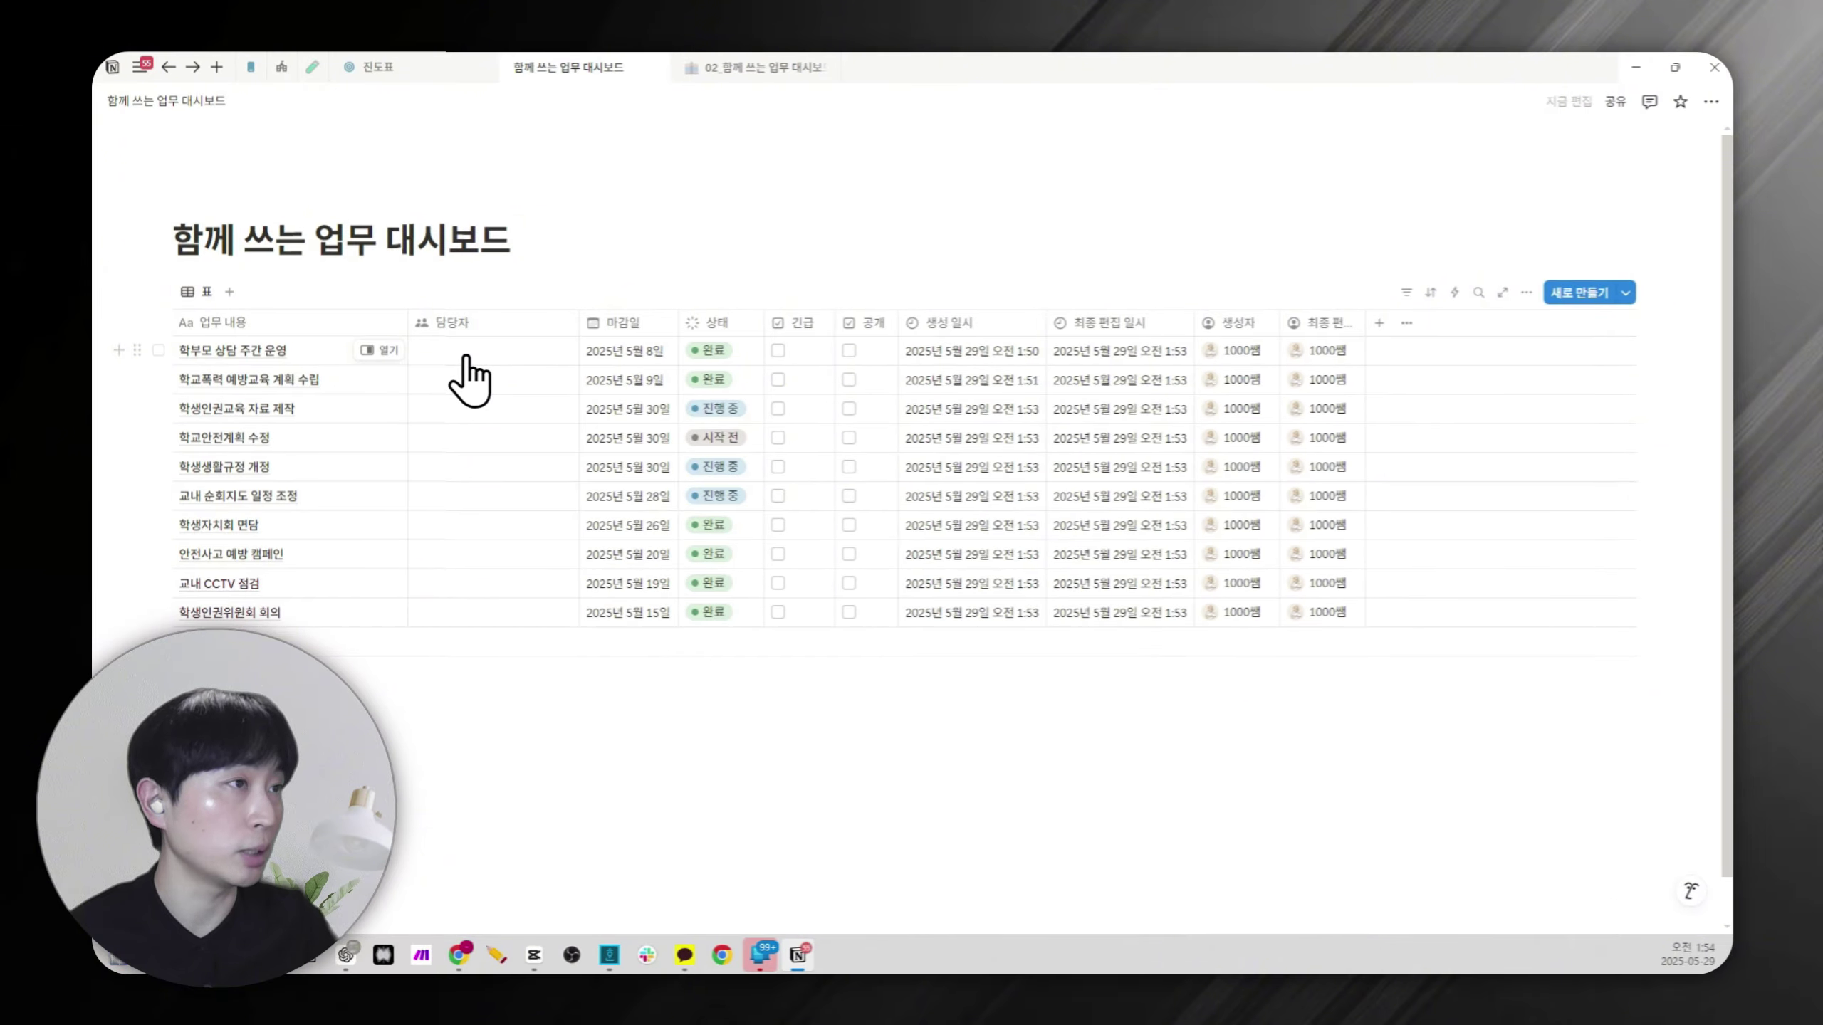
# Assign your own account to the first task and the guest account to the second.
pyautogui.click(466, 352)
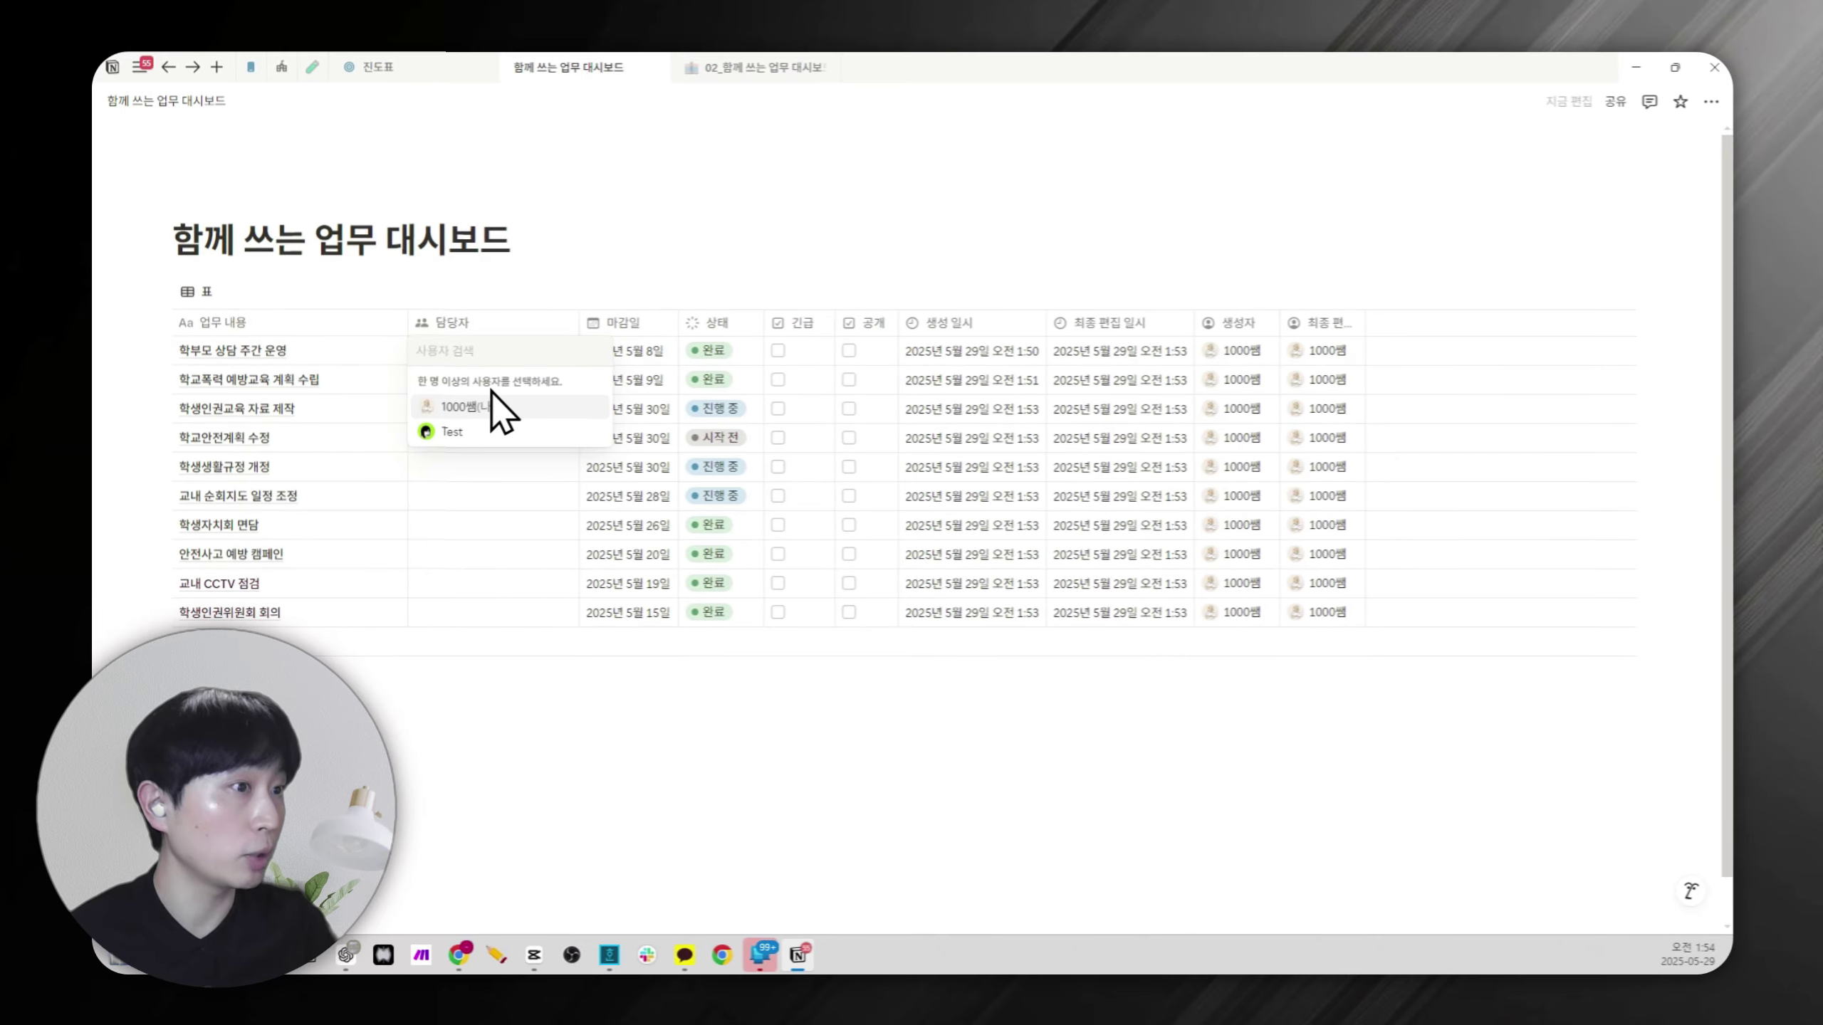
pyautogui.click(487, 406)
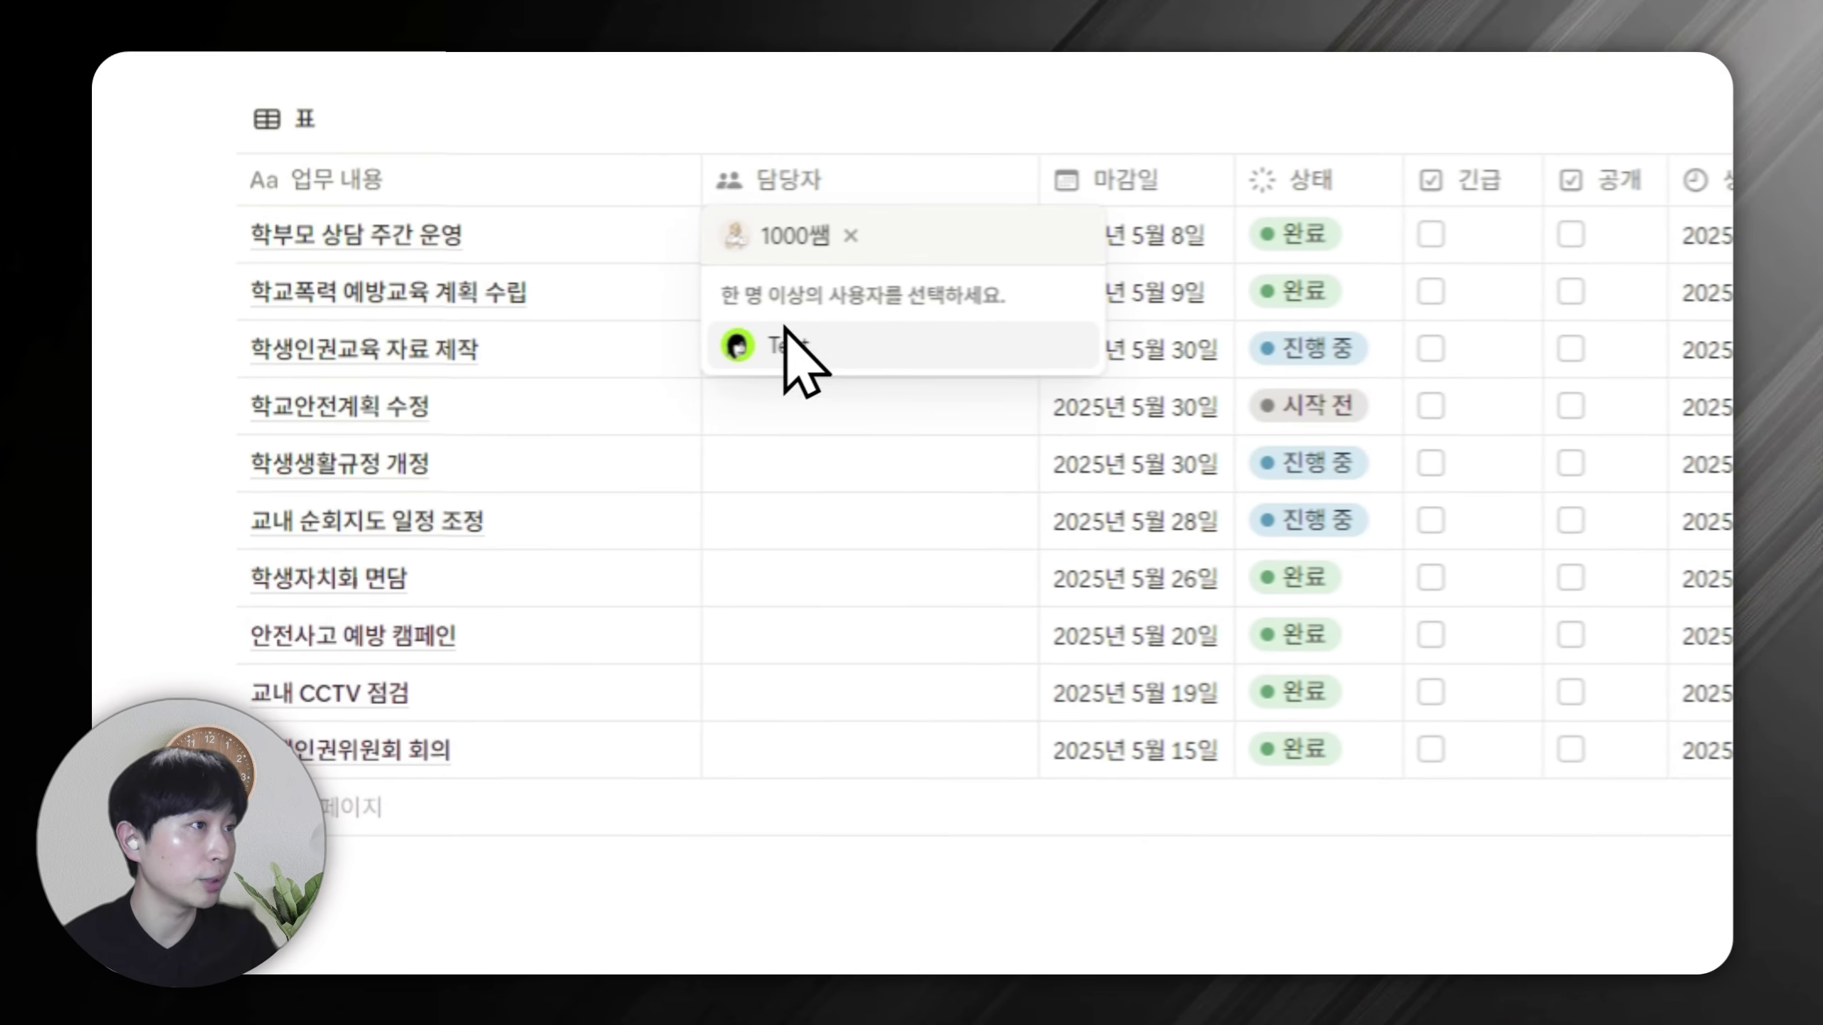
pyautogui.press('Escape')
pyautogui.click(794, 301)
pyautogui.click(797, 442)
pyautogui.press('Escape')
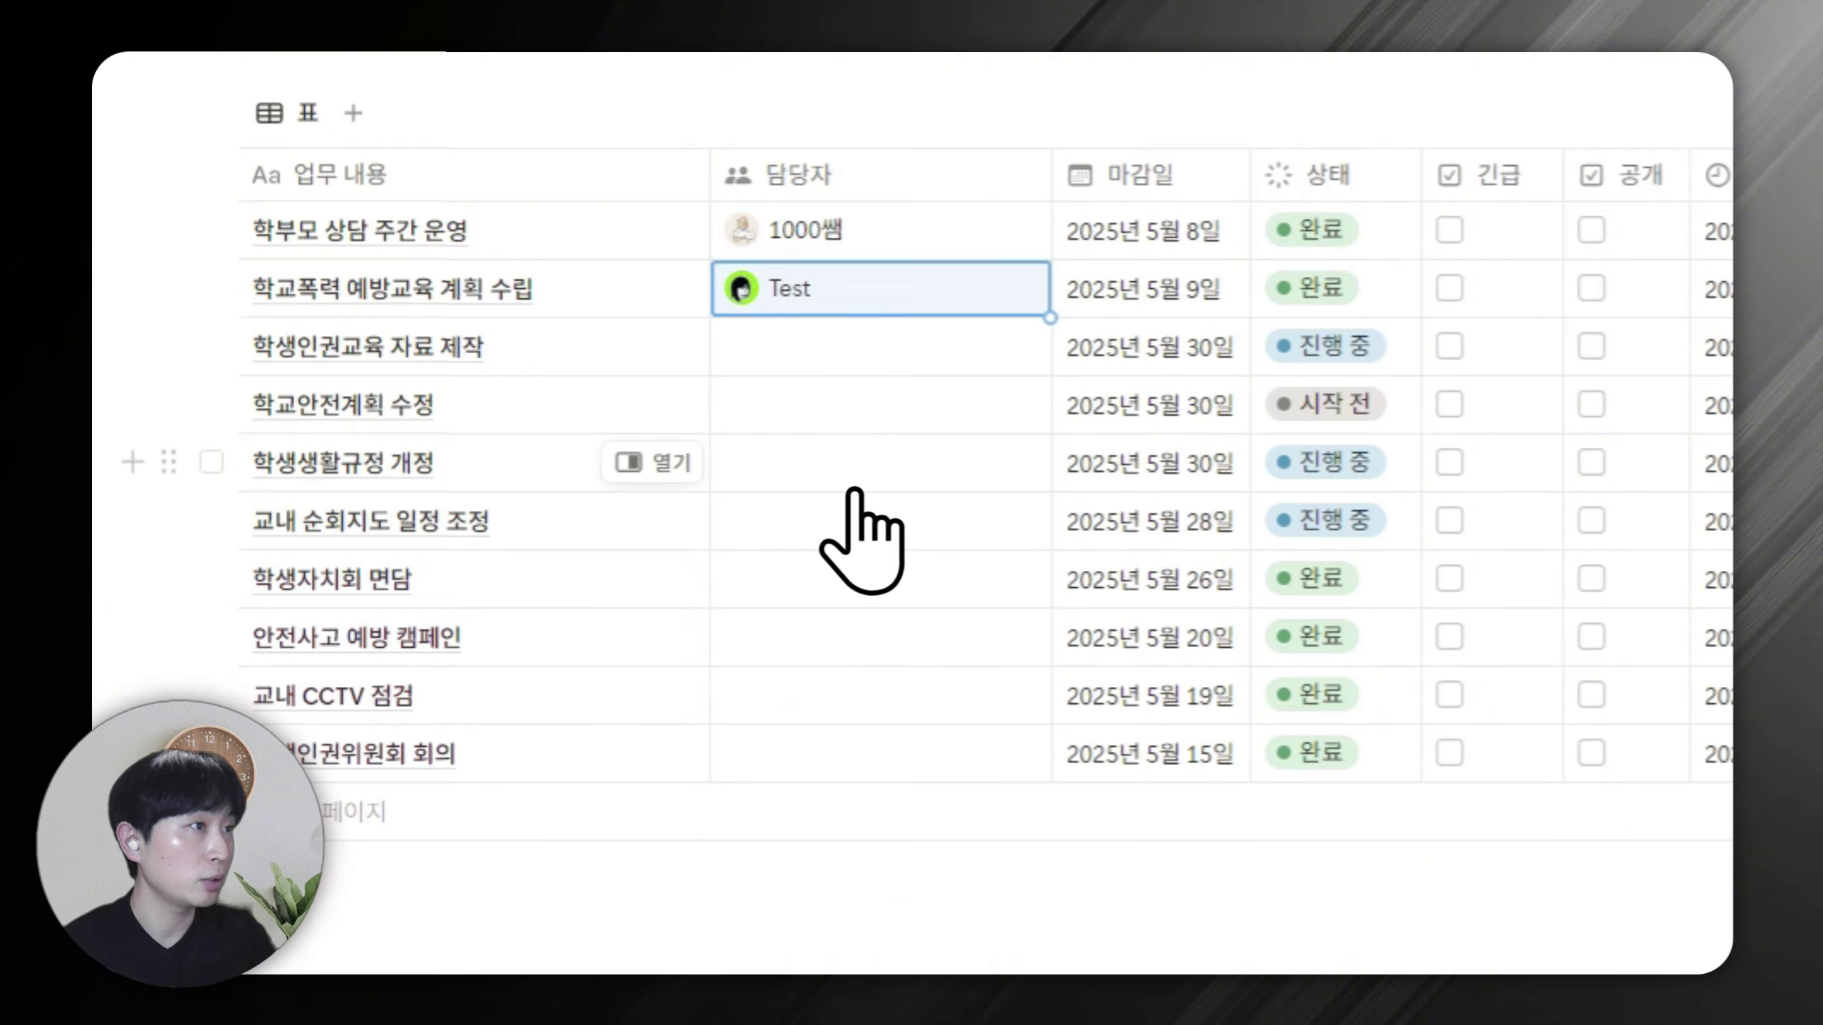
# Give 학생인권교육 자료 제작 both members, copy them down, then drop the second from 안전사고 예방 캠페인.
pyautogui.click(807, 352)
pyautogui.click(818, 459)
pyautogui.click(839, 460)
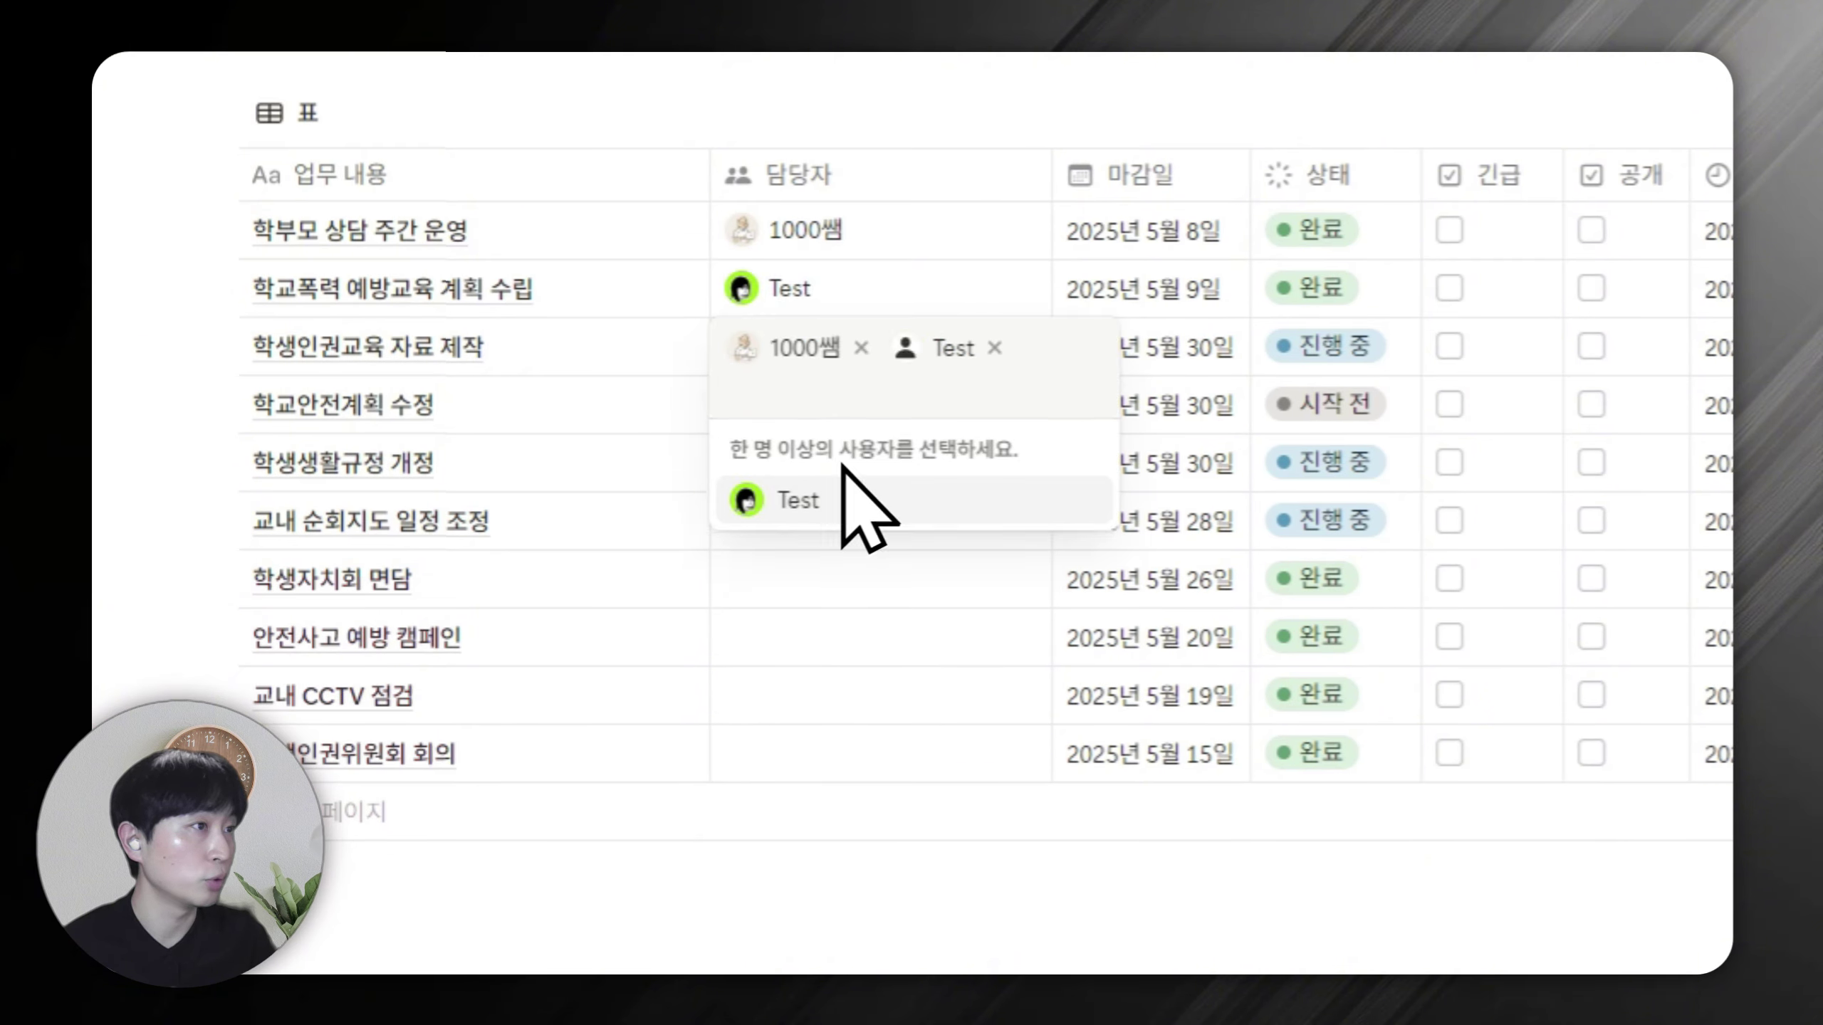
pyautogui.press('Escape')
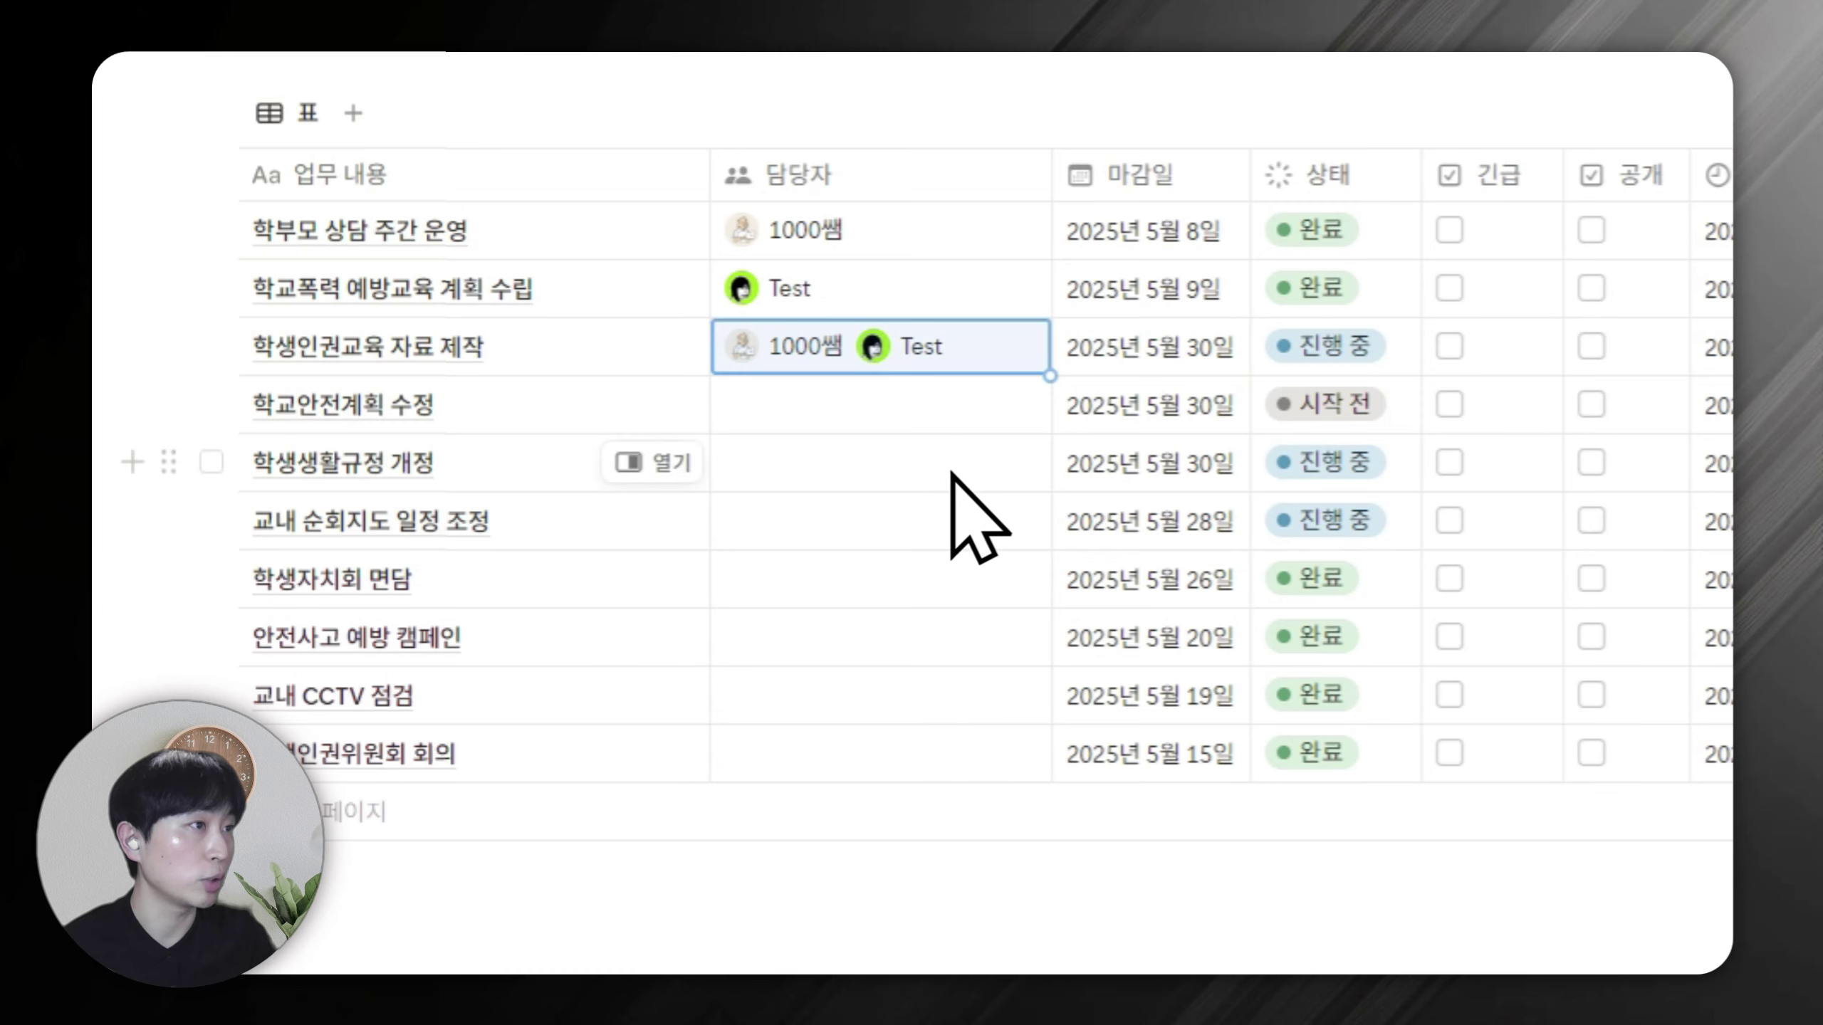
pyautogui.moveTo(1047, 376); pyautogui.dragTo(986, 764)
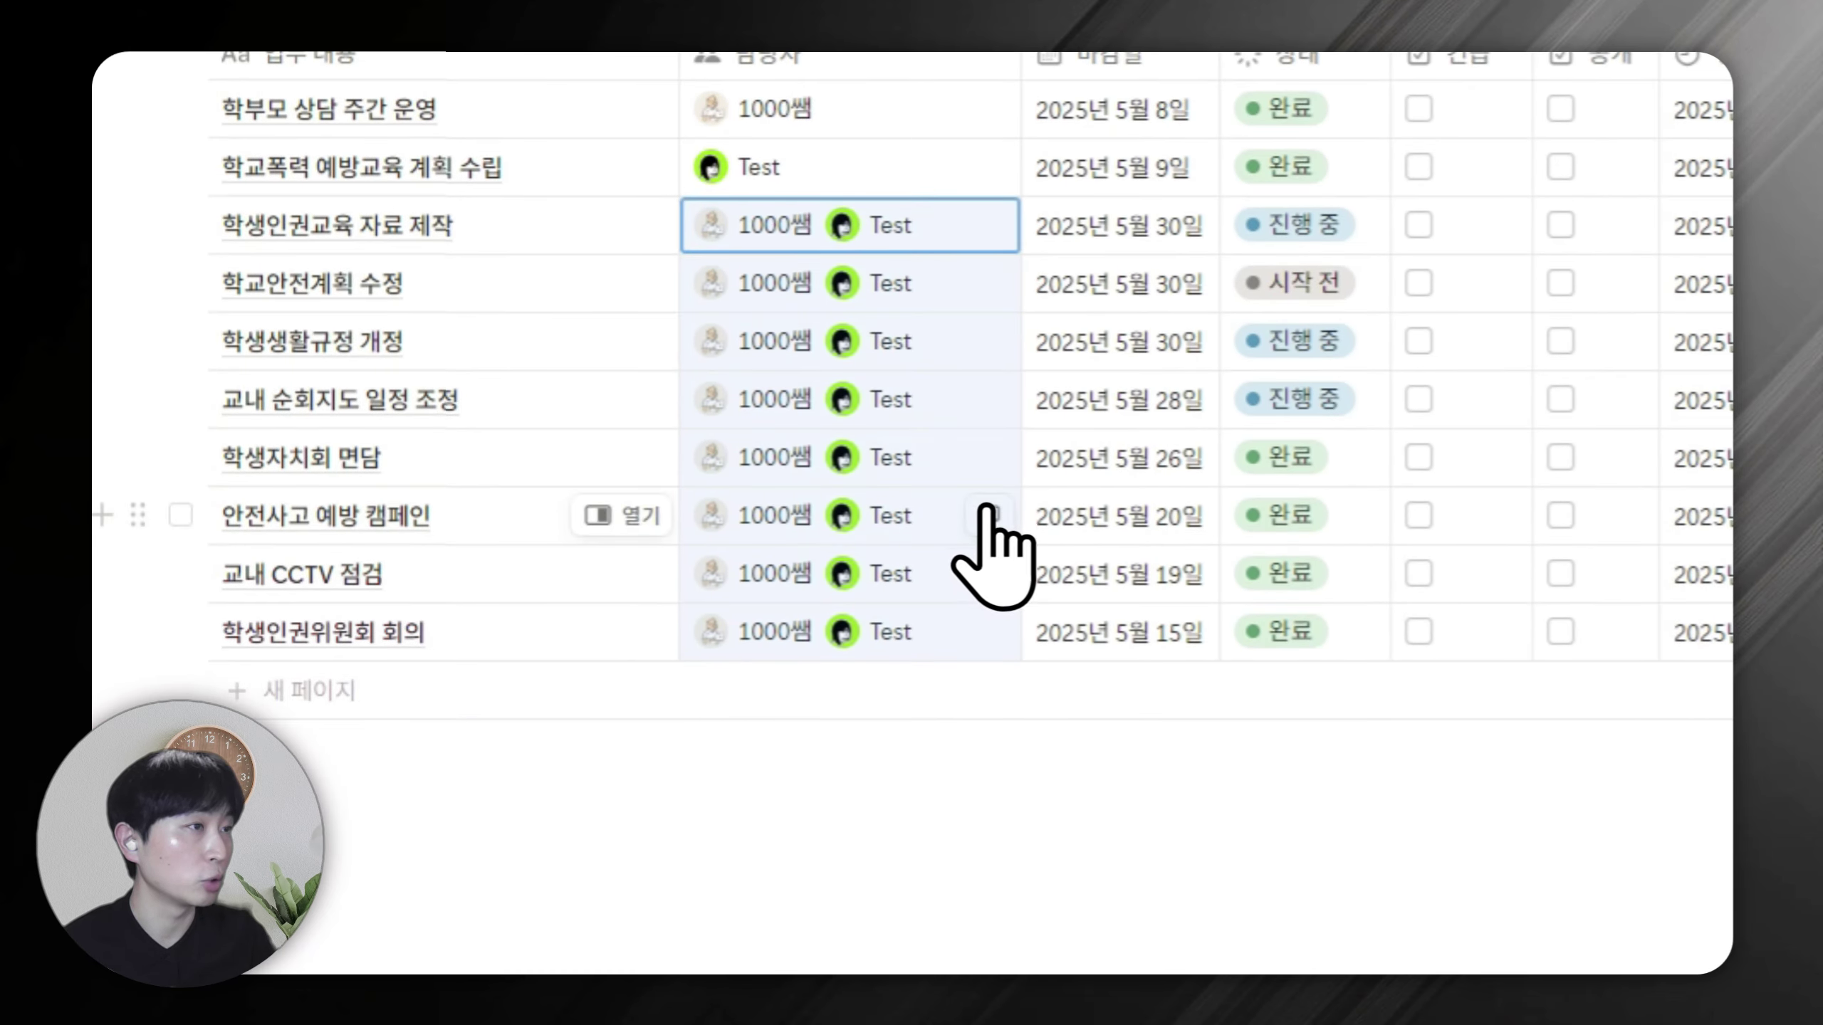
pyautogui.click(890, 504)
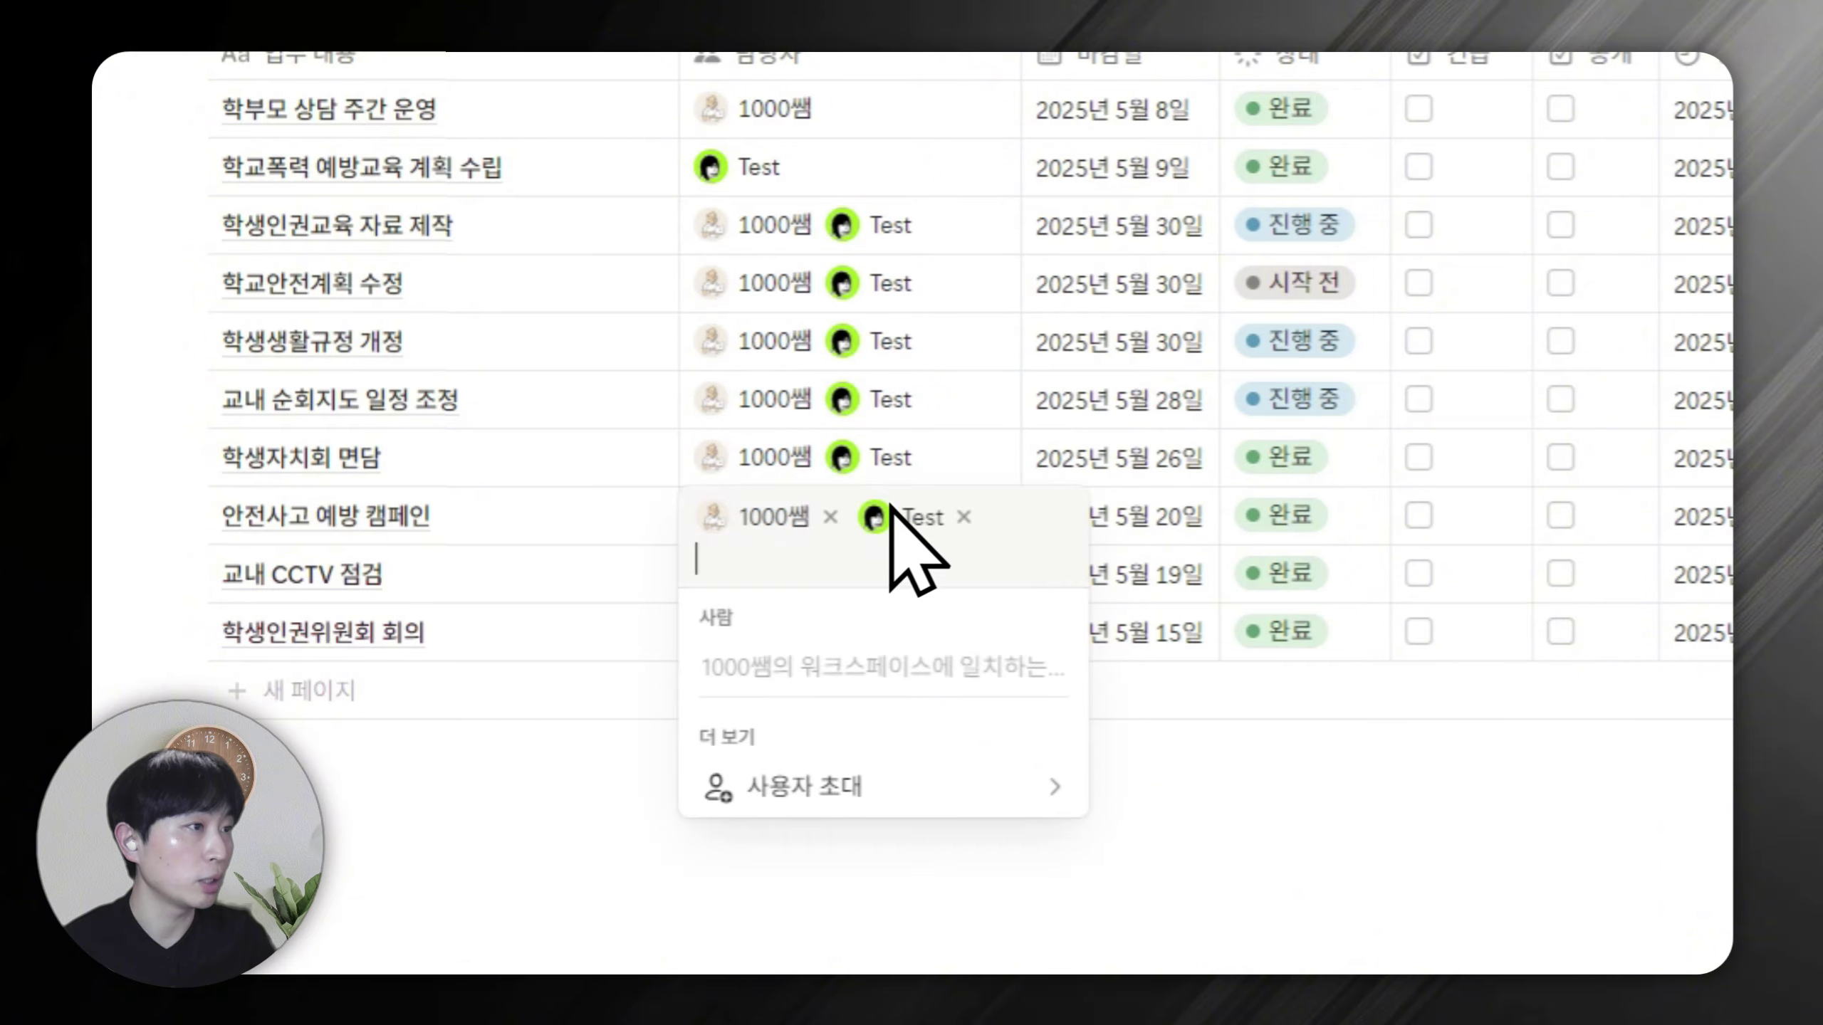
pyautogui.click(962, 517)
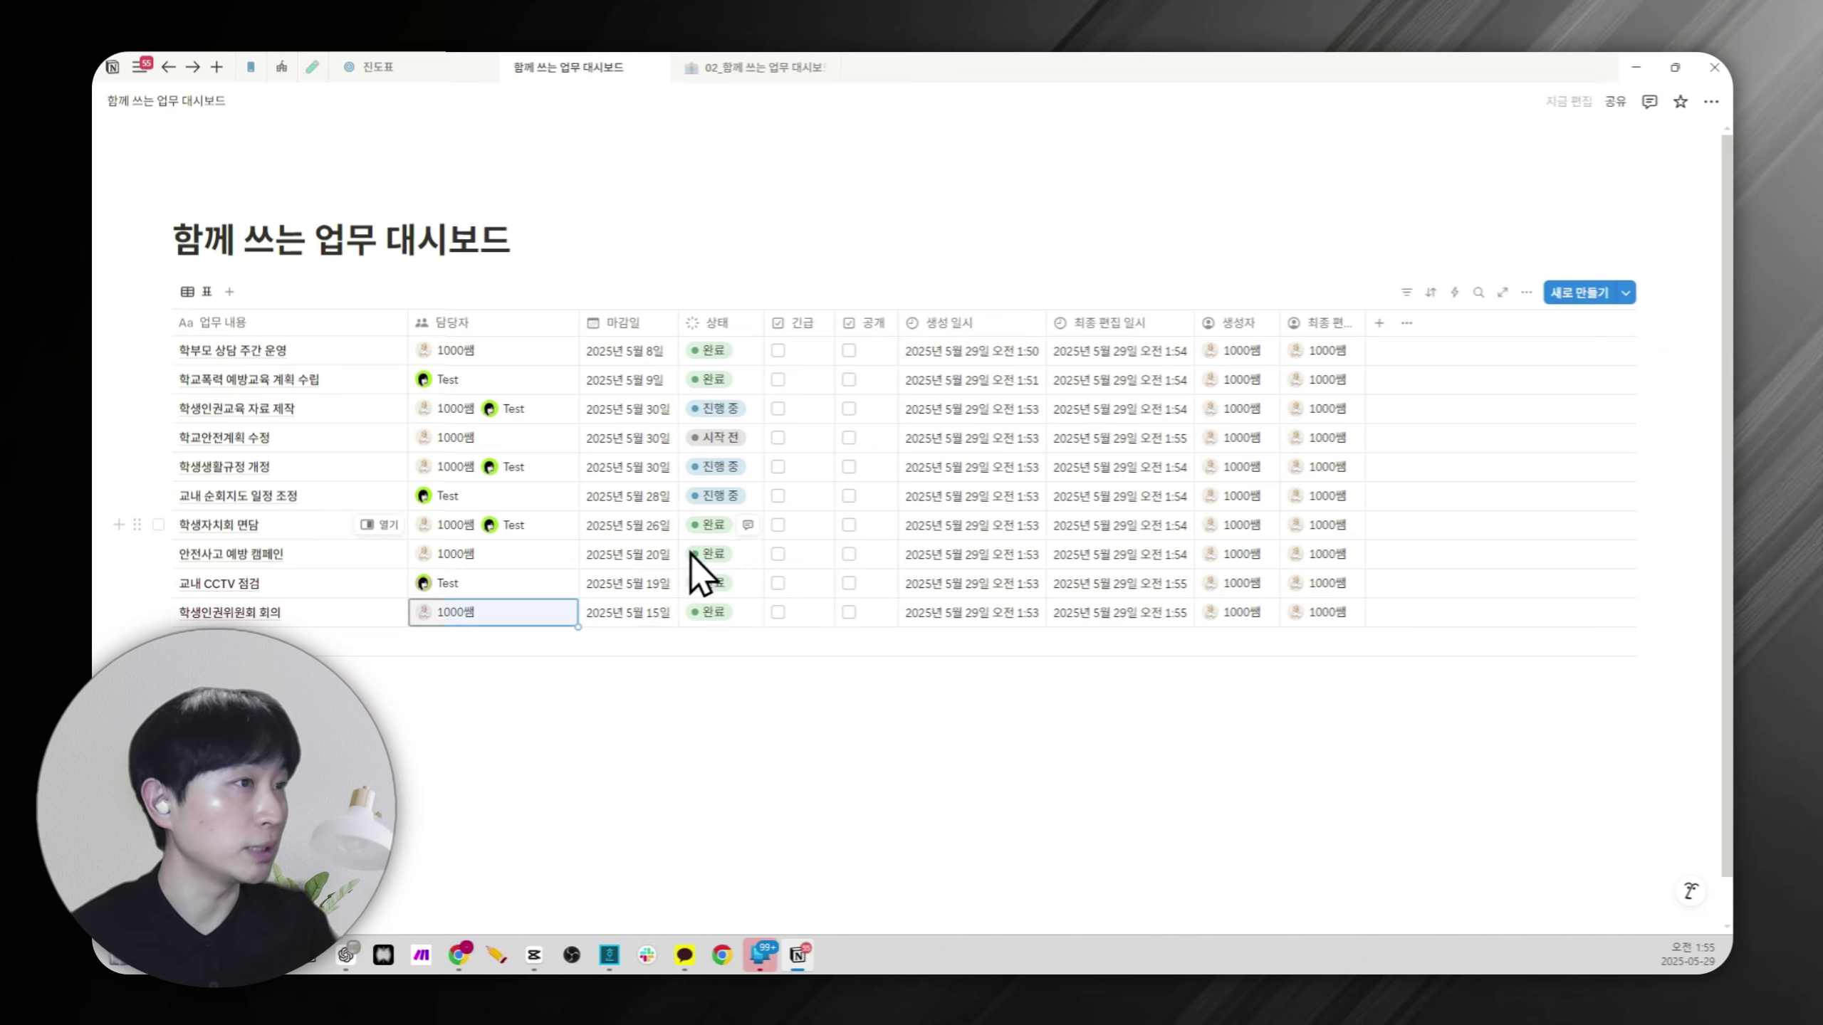
# Create a new task page titled 새로운 업무.
pyautogui.click(1596, 309)
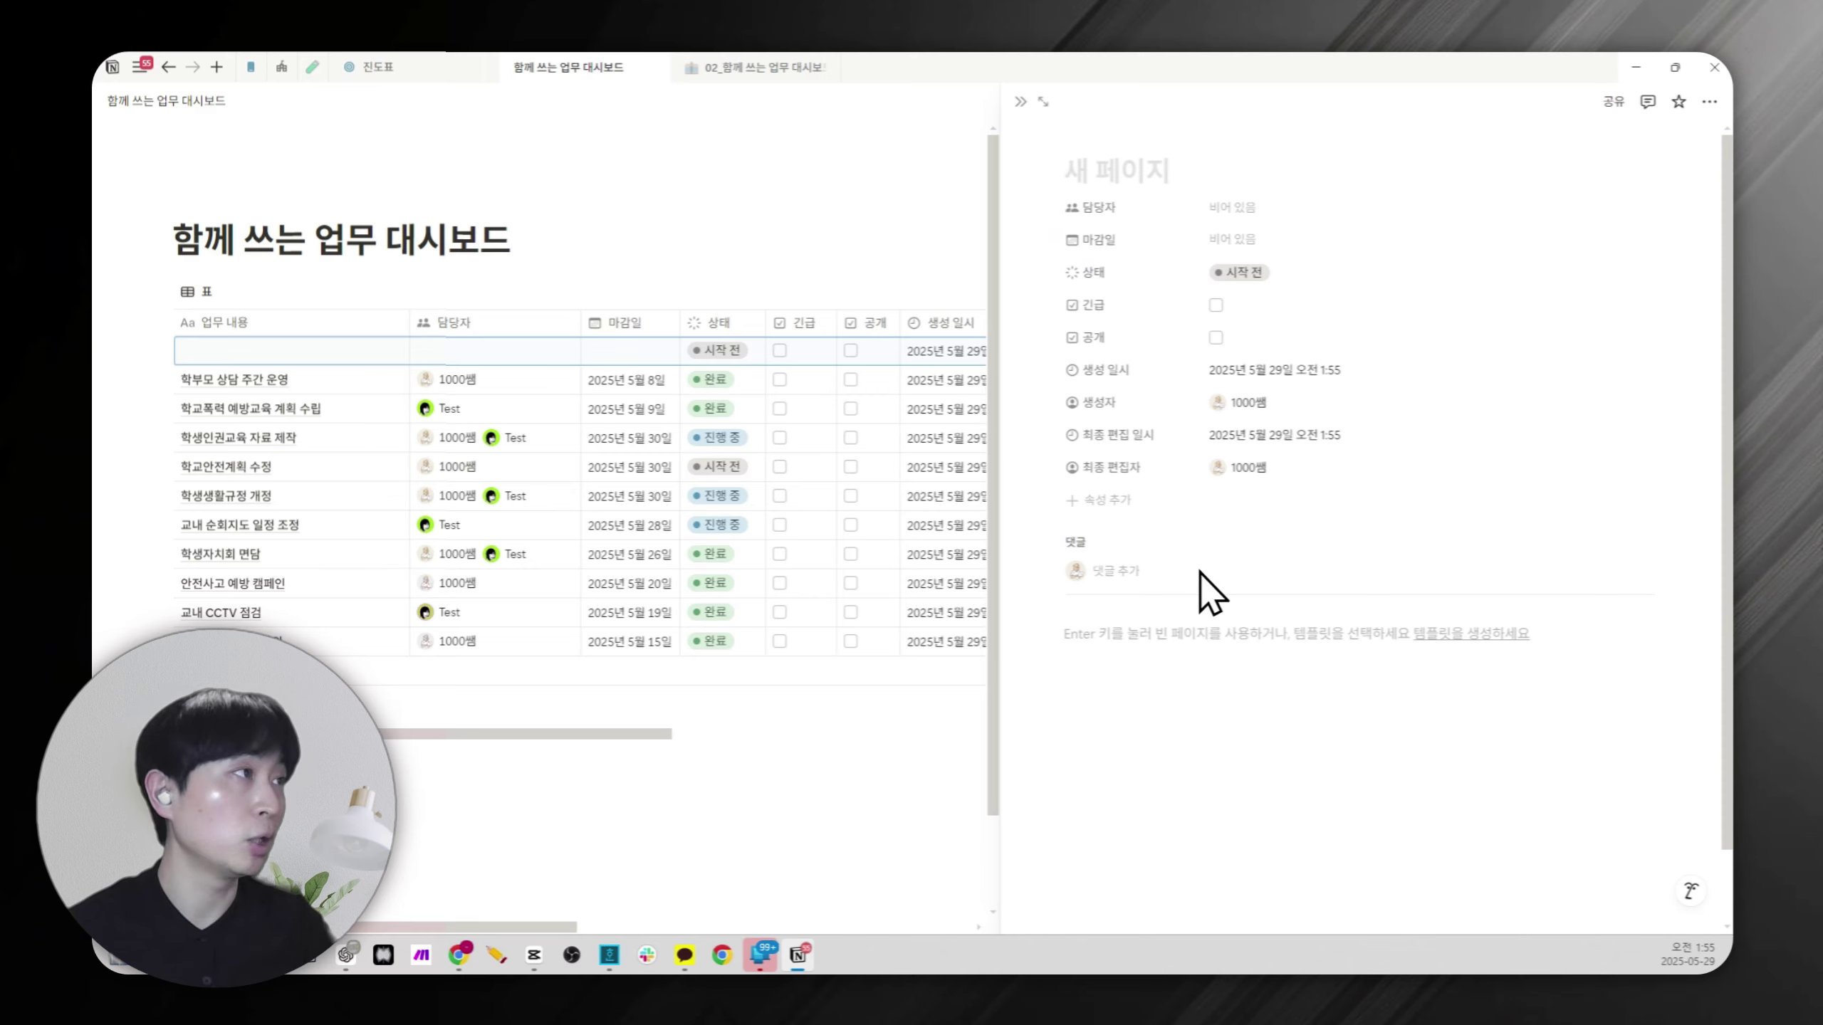
pyautogui.write('tofh')
pyautogui.press('BackSpace')
pyautogui.press('BackSpace')
pyautogui.press('BackSpace')
pyautogui.press('BackSpace')
pyautogui.press('Hangul')
pyautogui.write('새로')
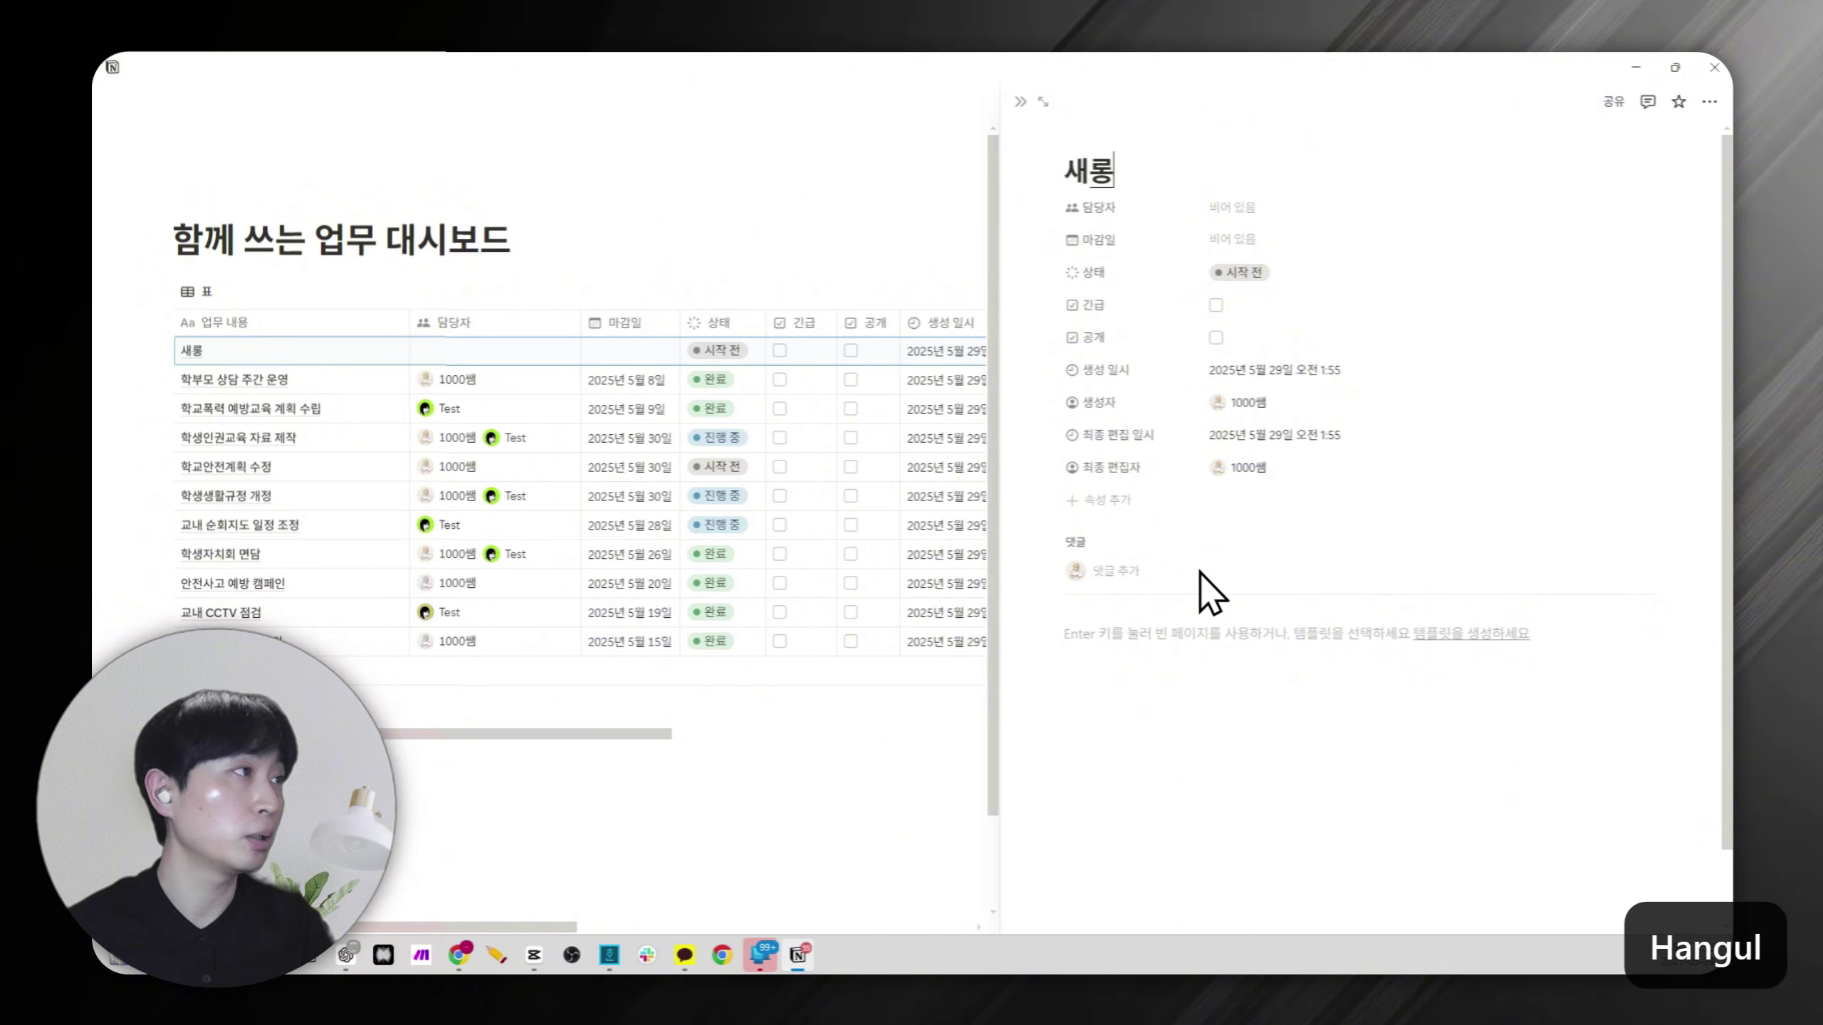
pyautogui.write('운 어')
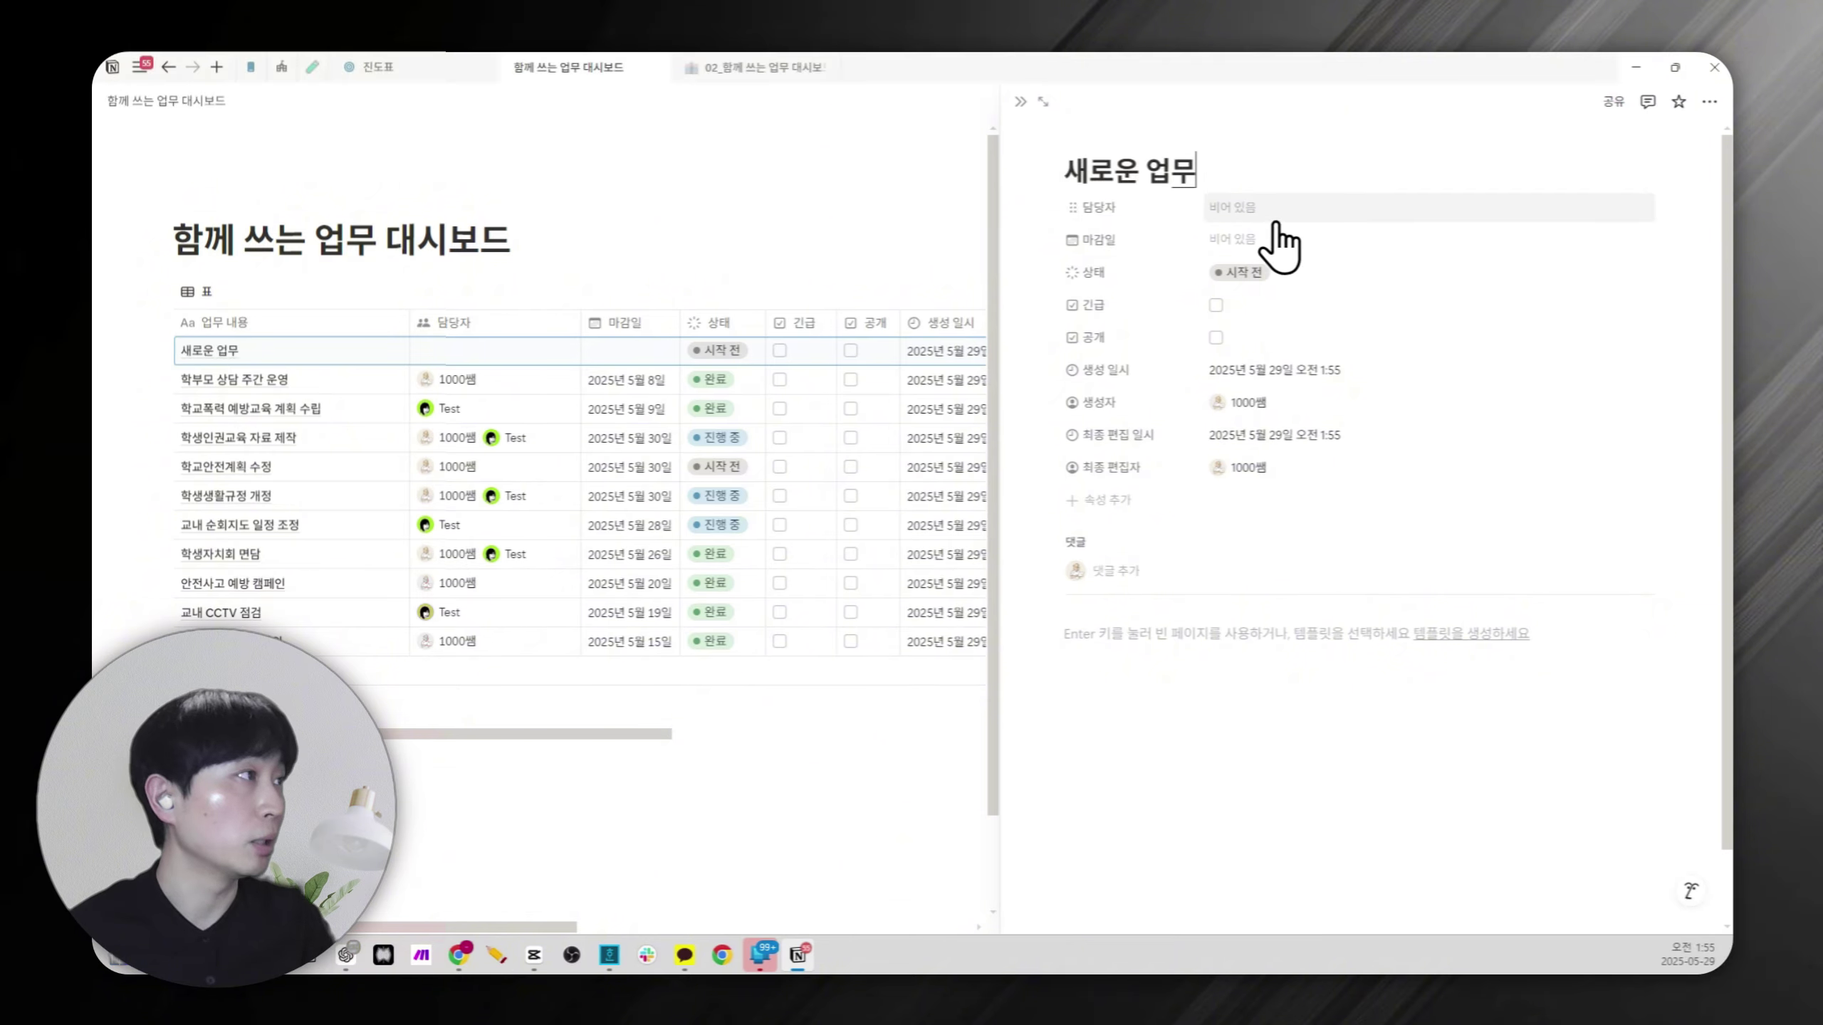
# Assign the task to the first workspace member with a 2025년 5월 31일 deadline.
pyautogui.click(1267, 210)
pyautogui.click(1252, 263)
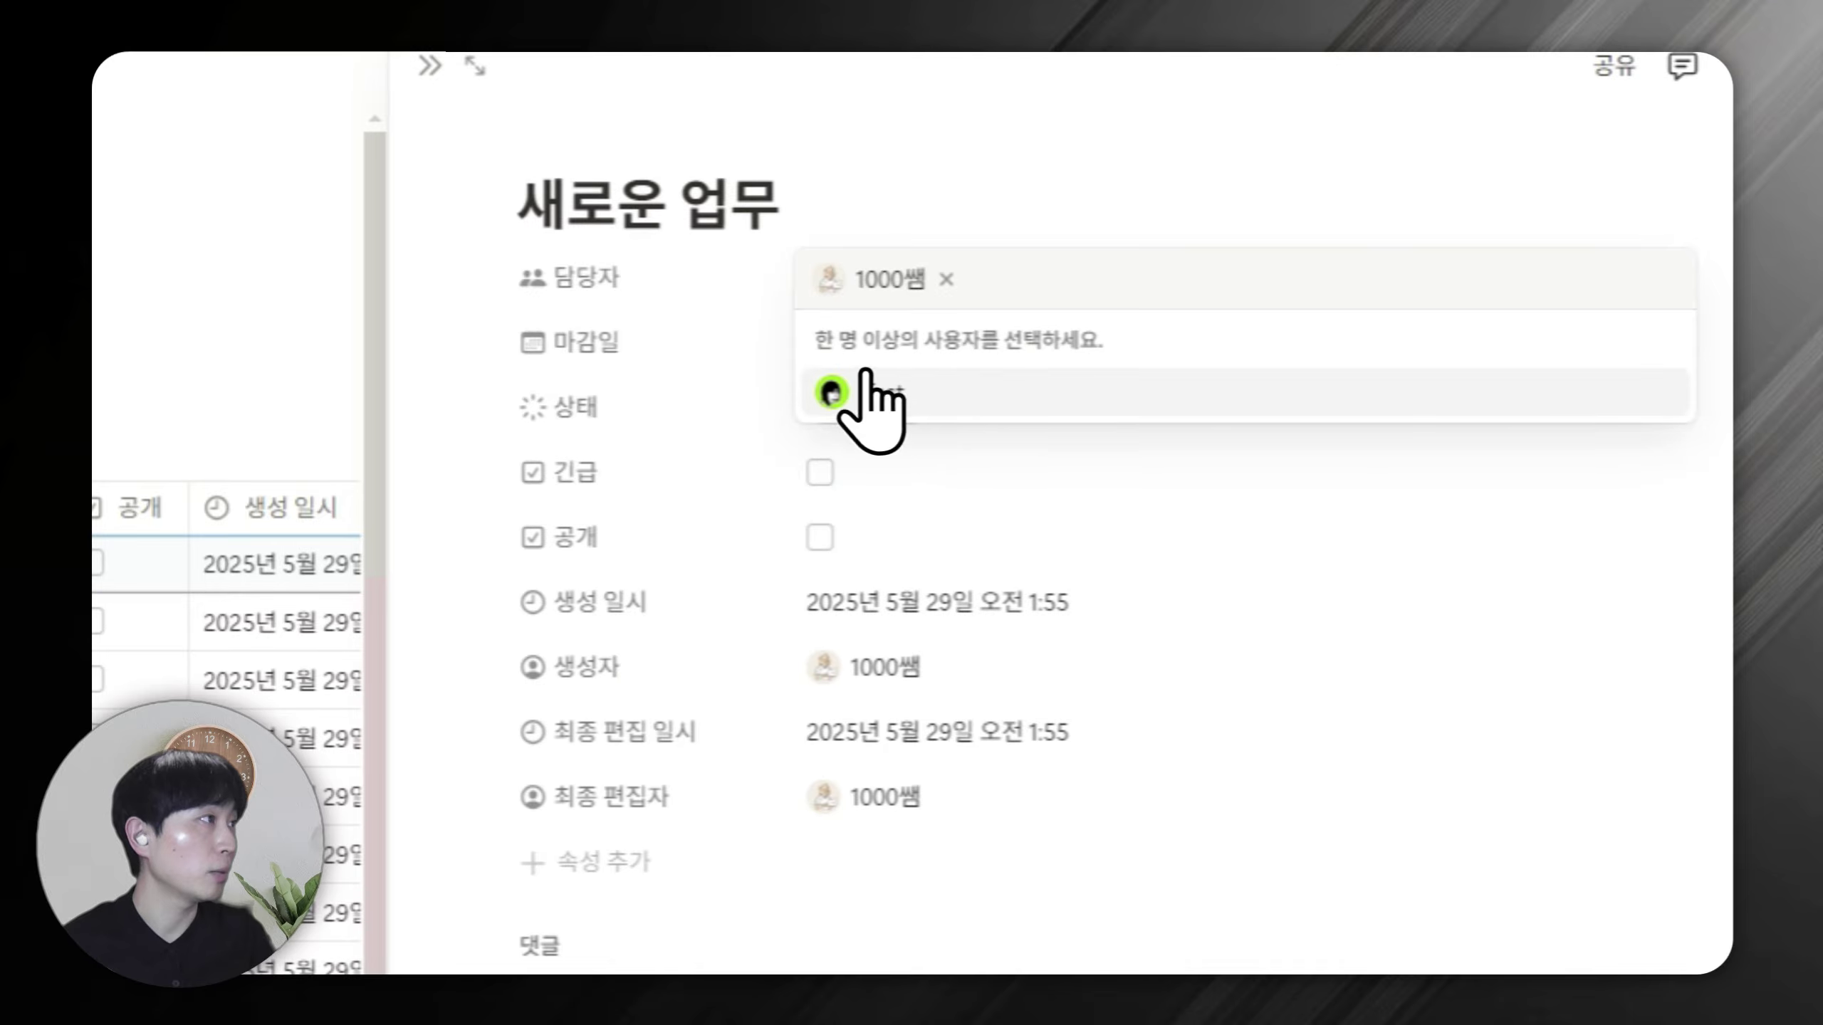
pyautogui.click(764, 346)
pyautogui.click(847, 336)
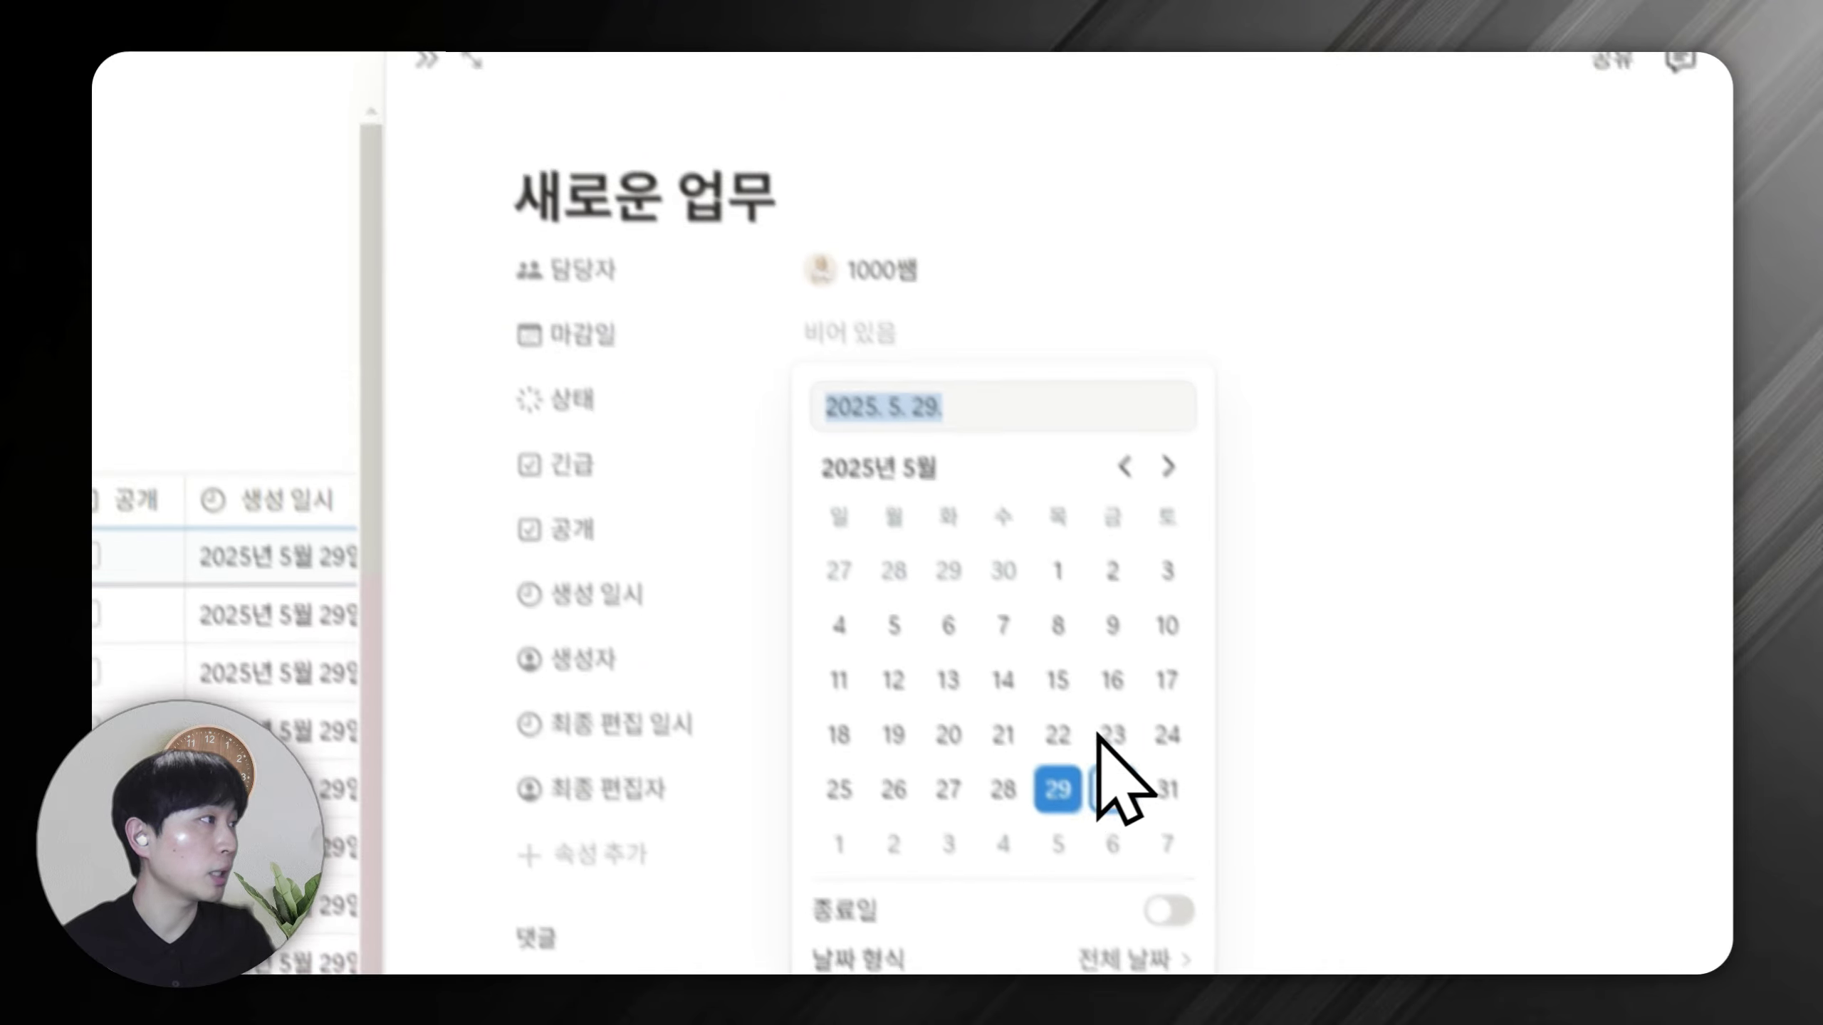
pyautogui.click(1035, 551)
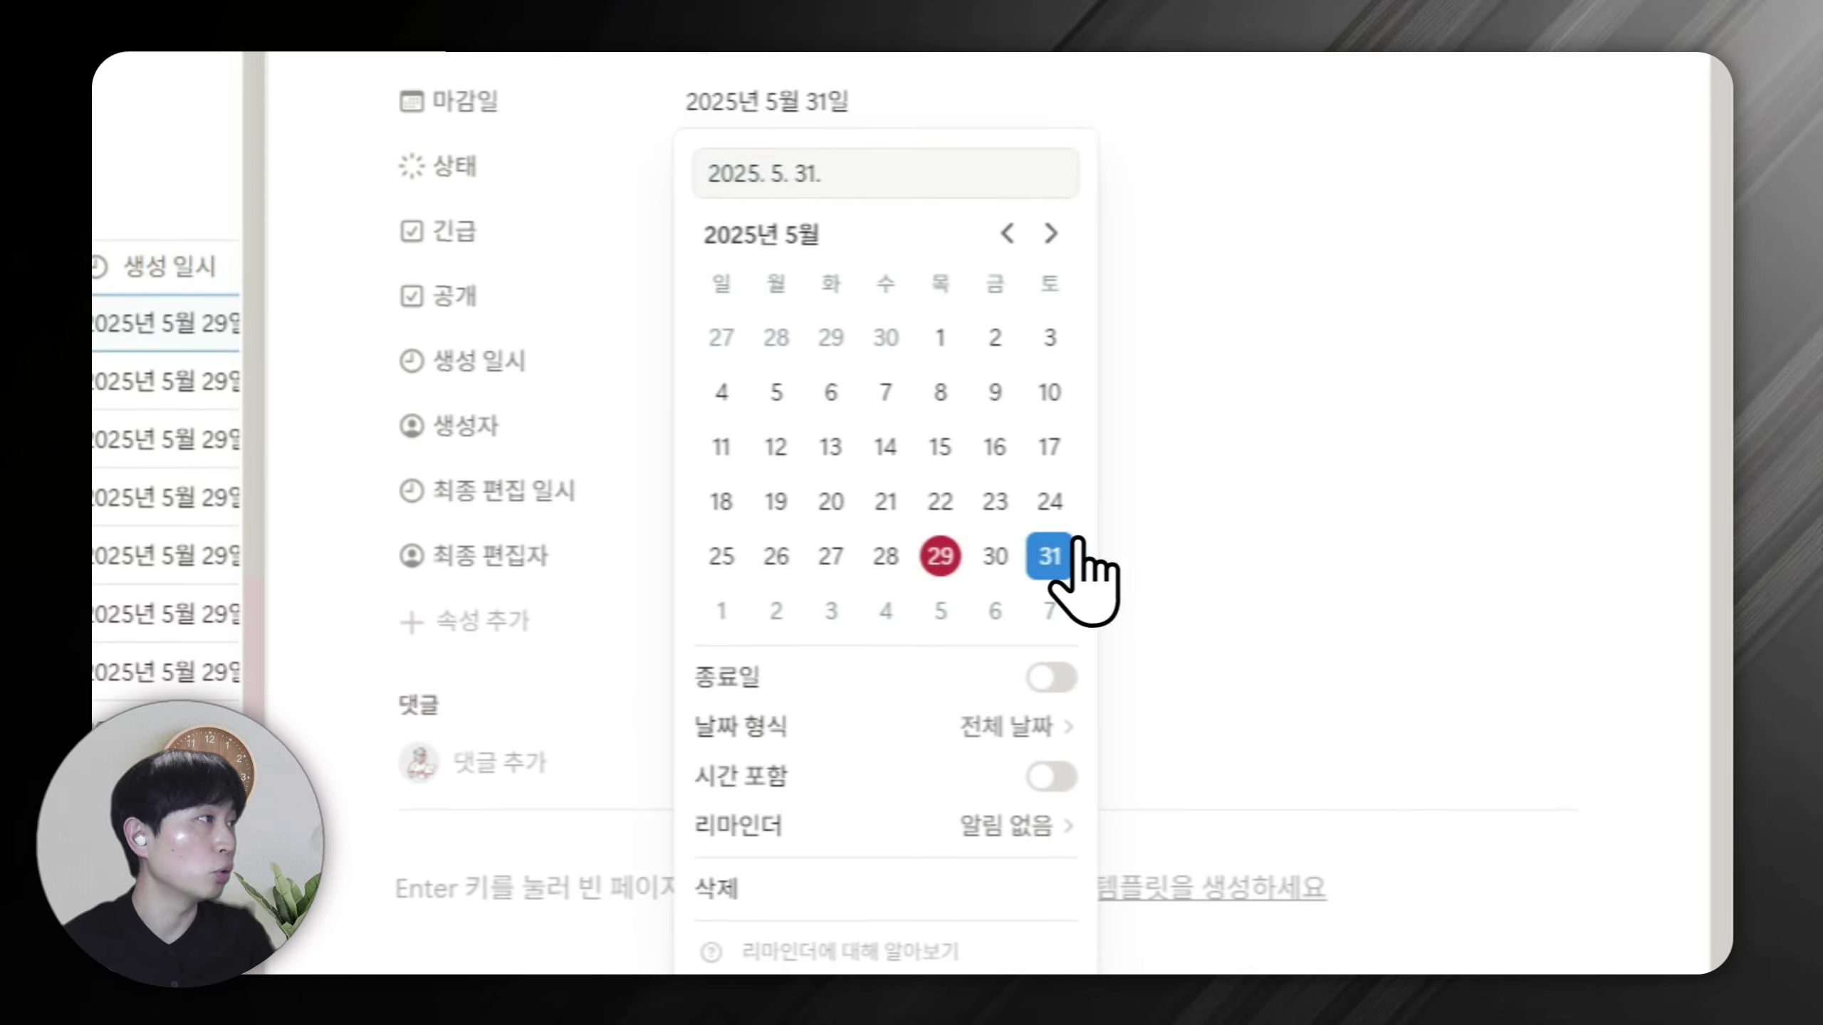
pyautogui.click(1321, 486)
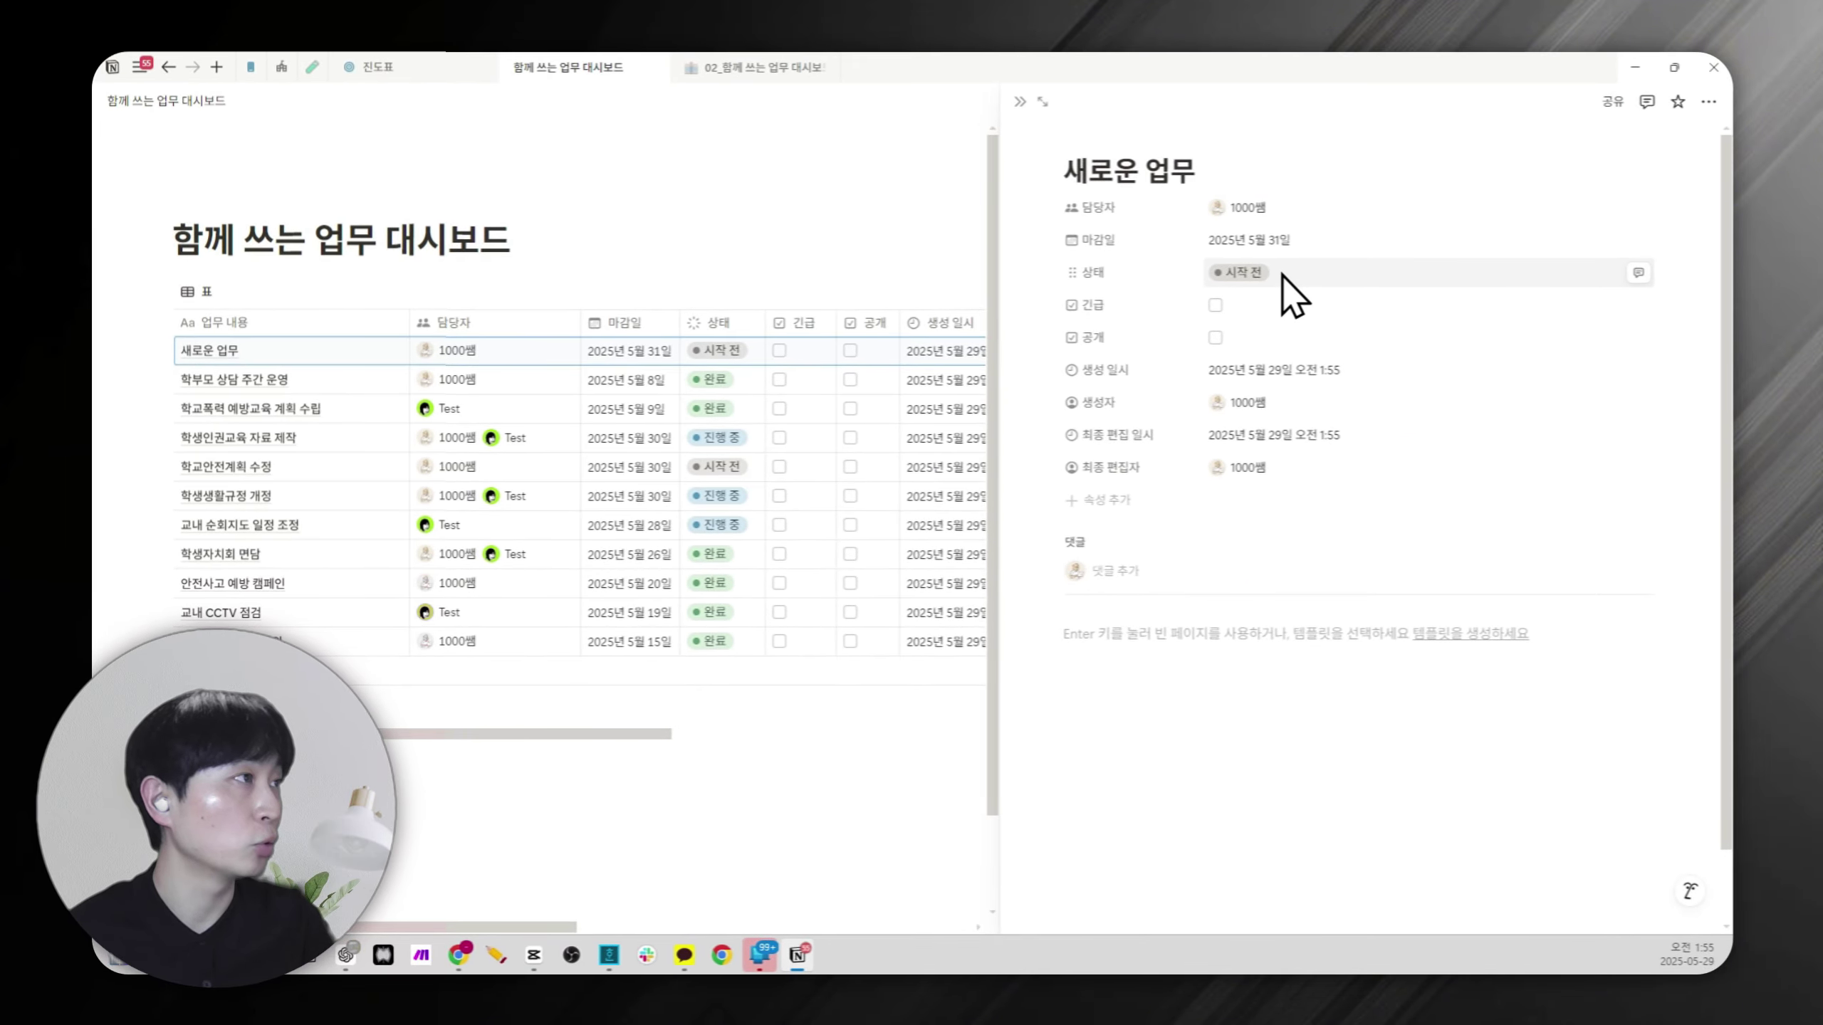
# Close the side panel and delete the 새로운 업무 row from the table.
pyautogui.click(1020, 101)
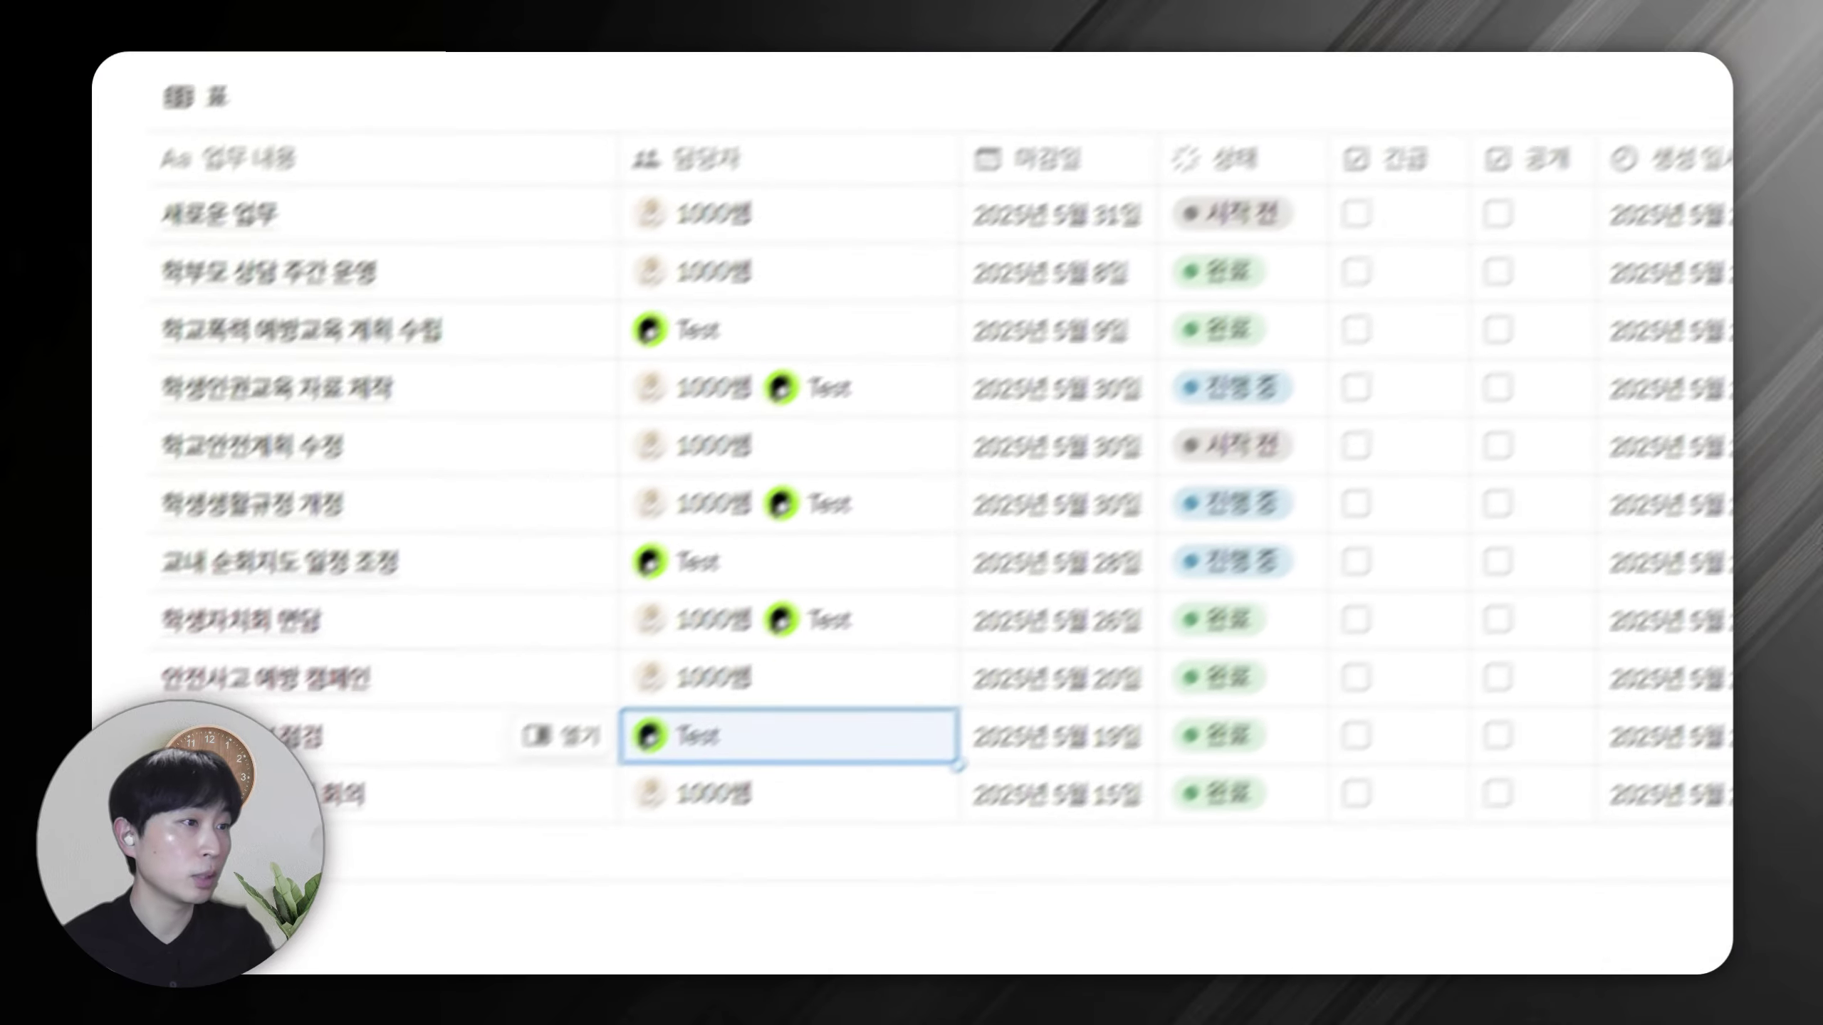
pyautogui.click(228, 356)
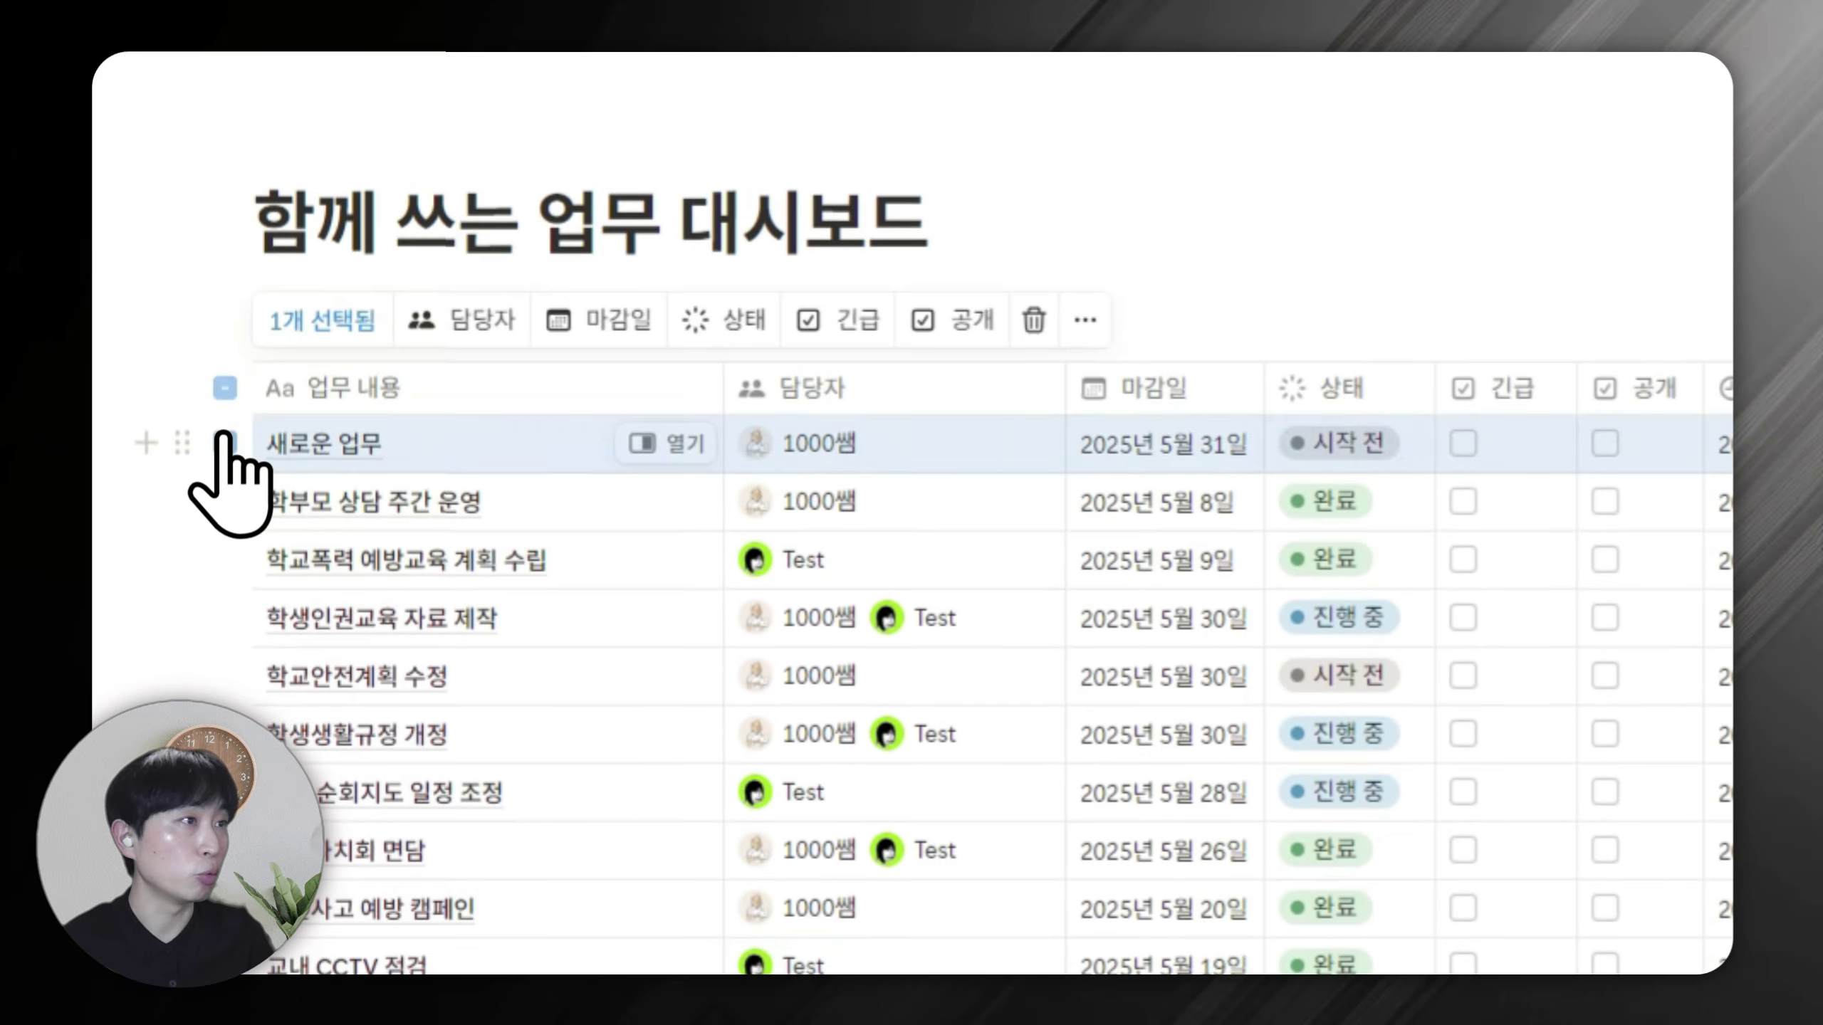
pyautogui.press('Delete')
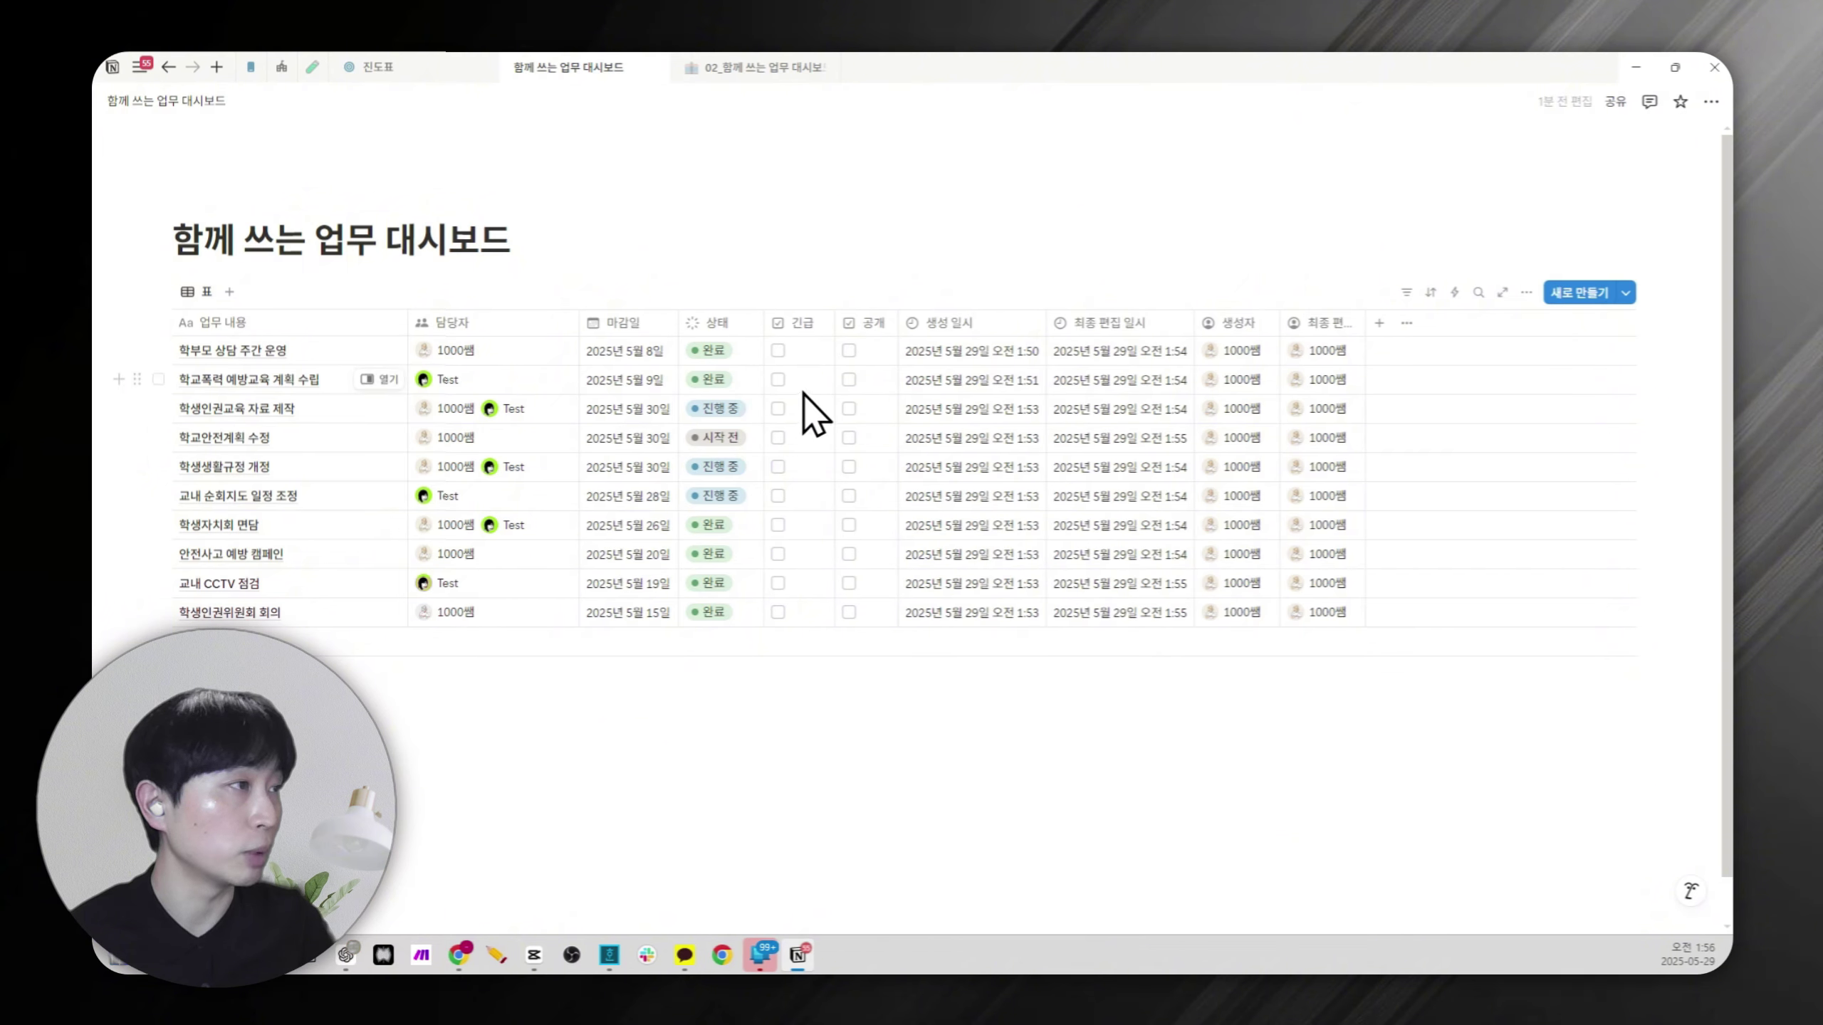
# Filter the table by 상태 to show only 시작 전 and 진행 중 tasks, saved for everyone.
pyautogui.click(721, 324)
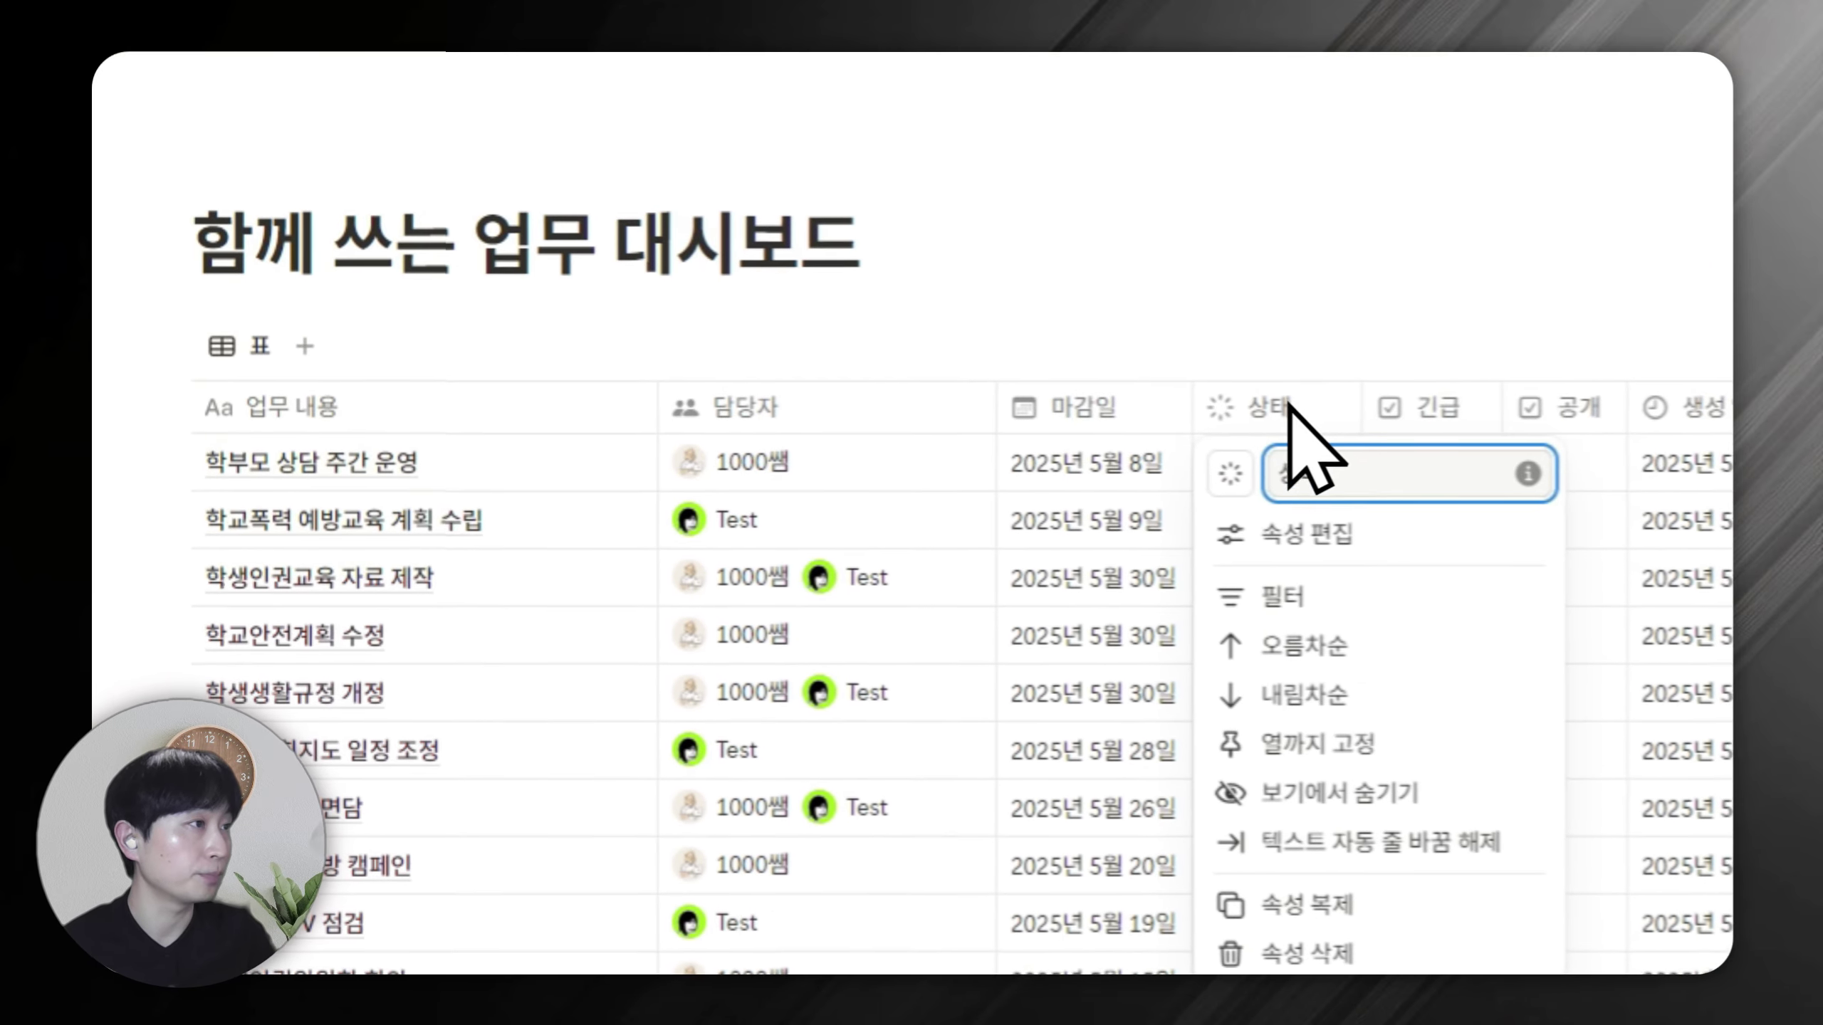
pyautogui.click(738, 418)
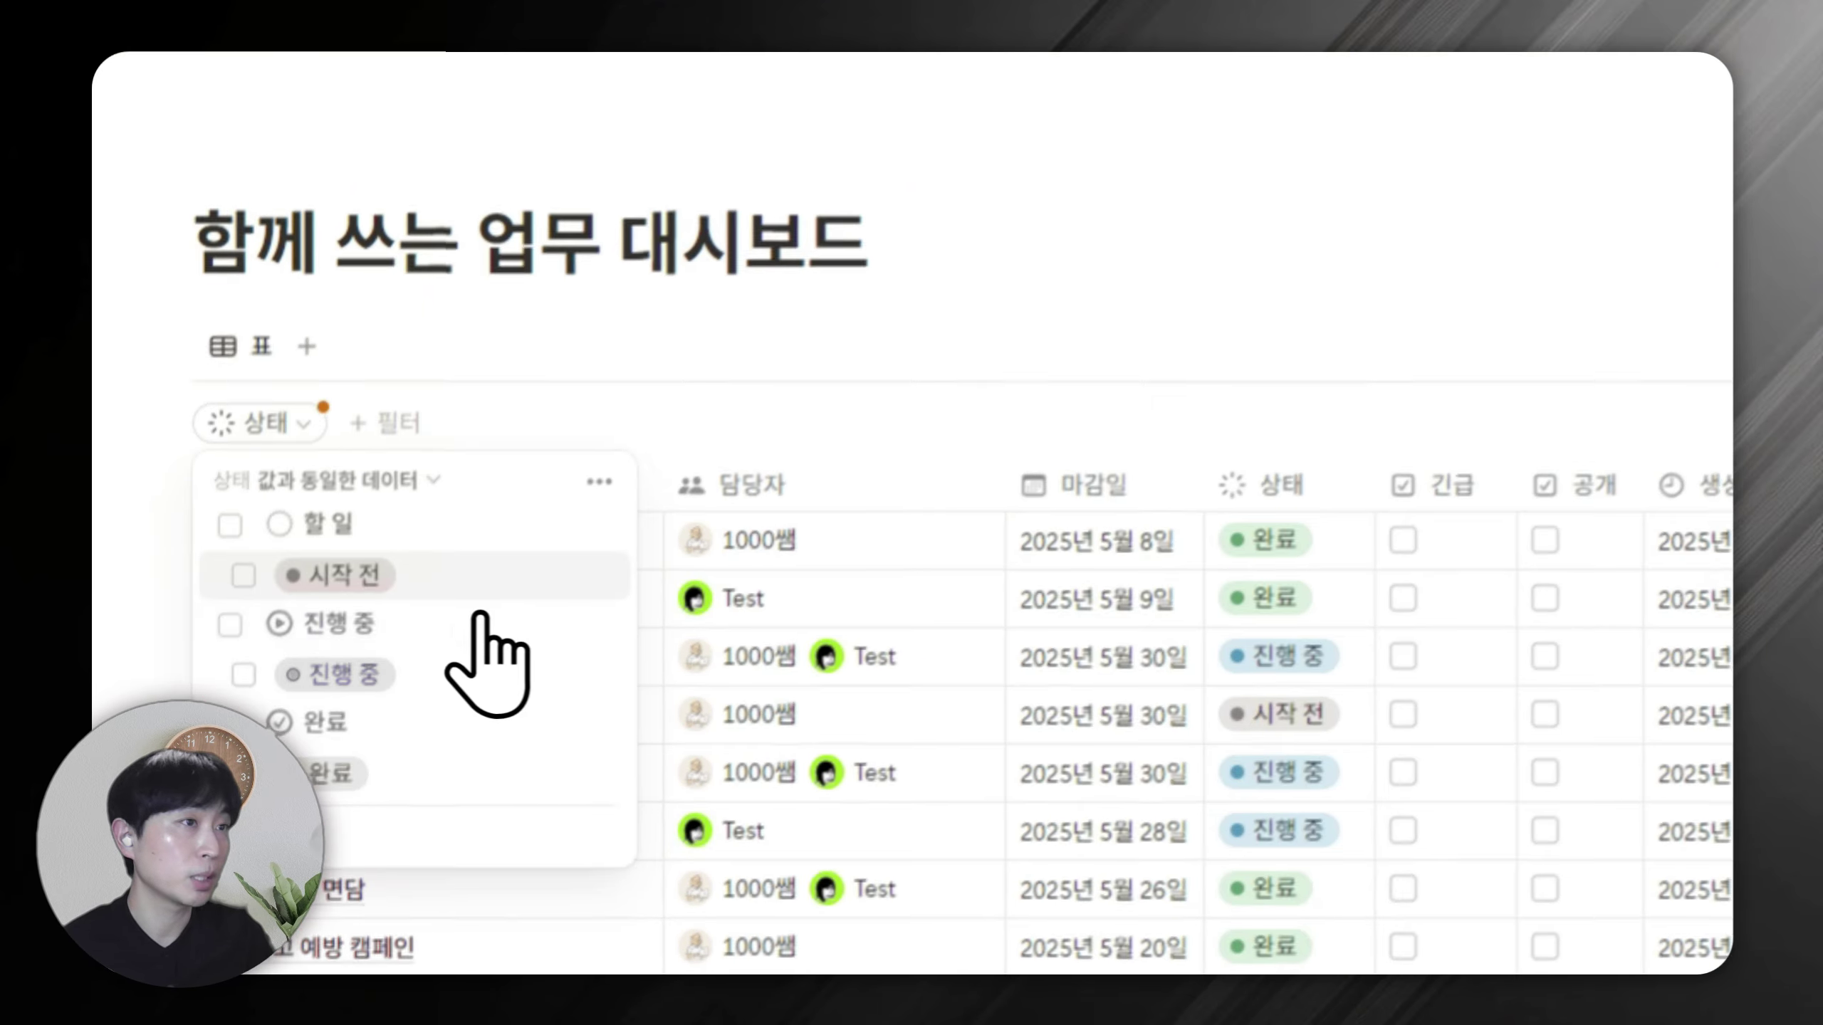
pyautogui.click(242, 576)
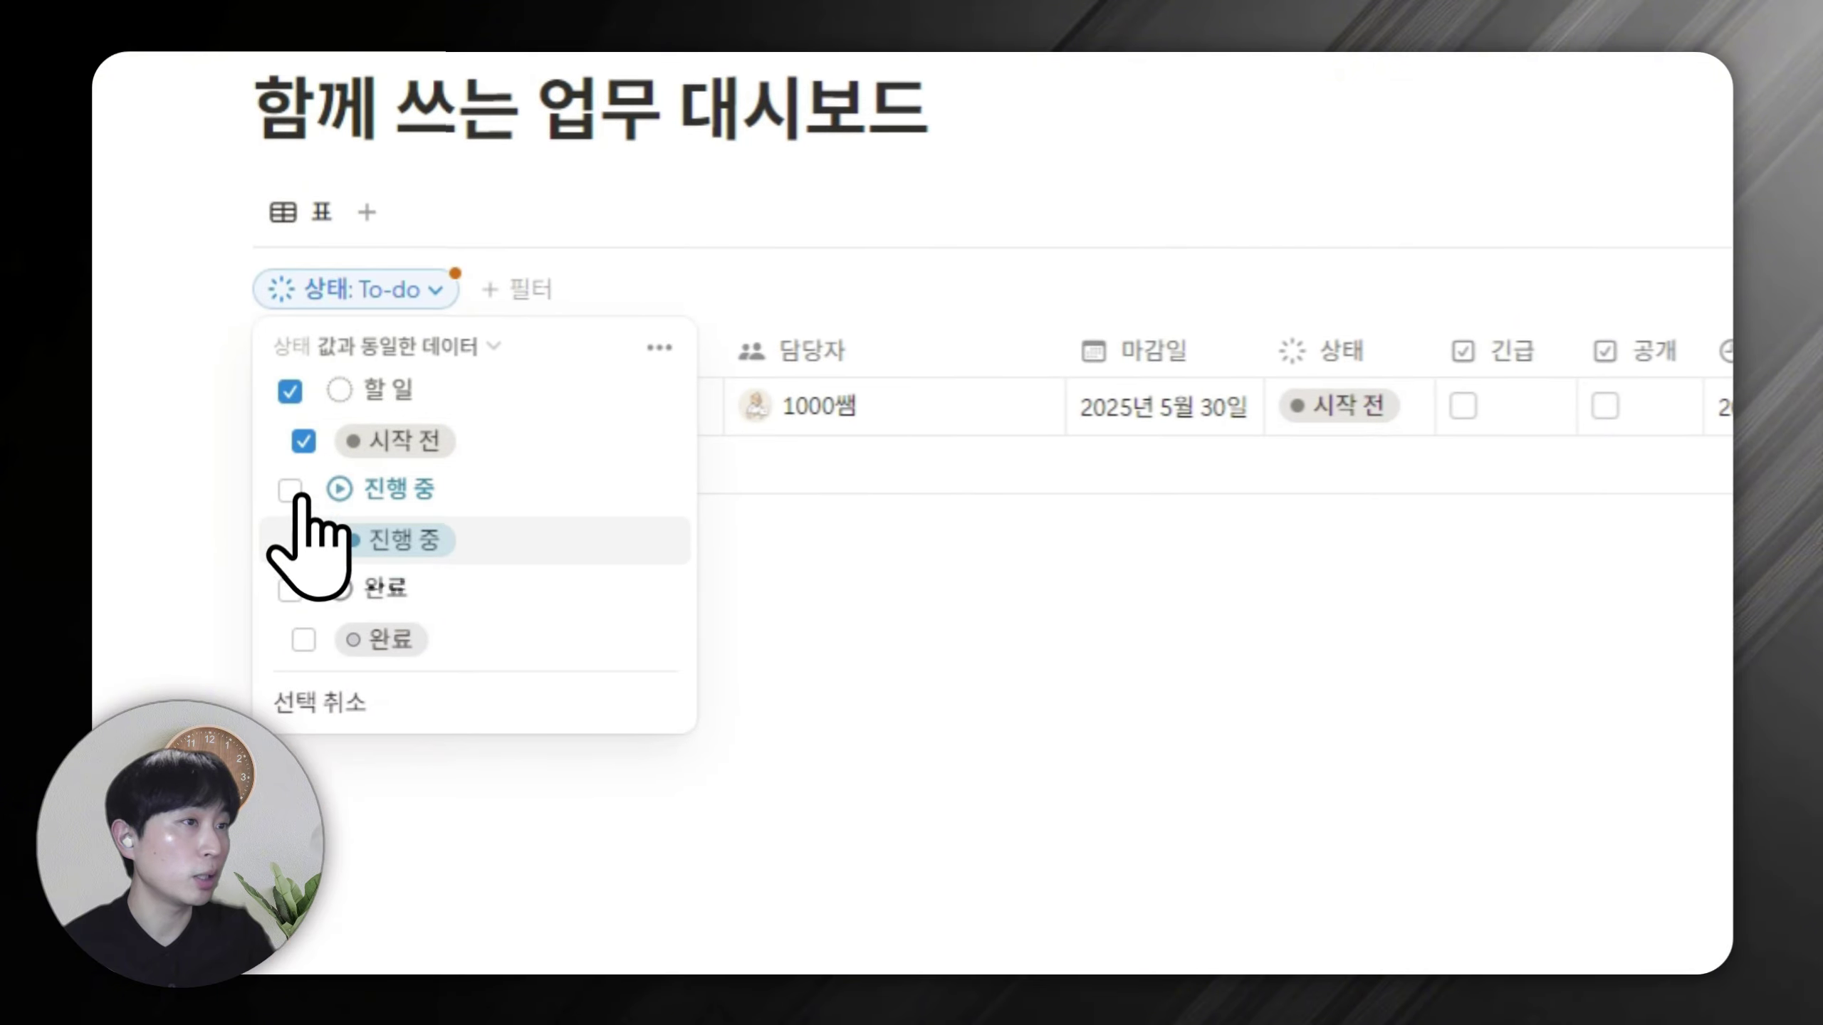
pyautogui.click(302, 539)
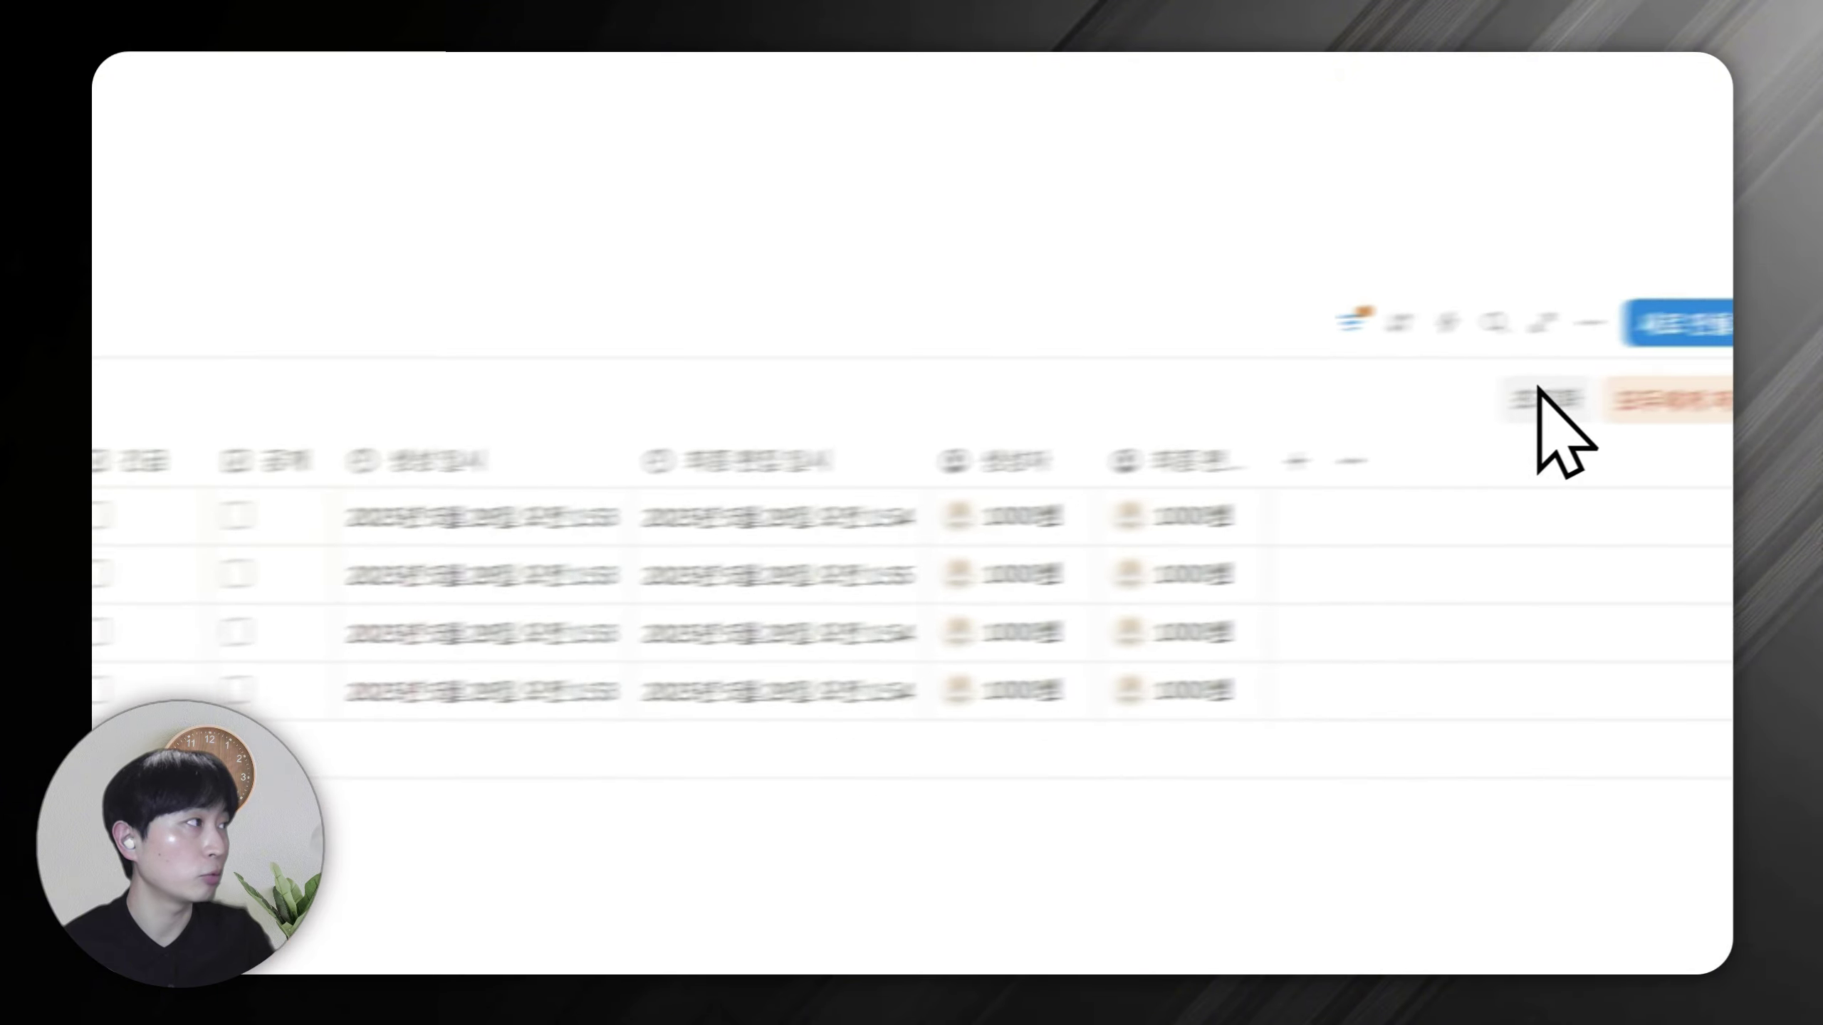
pyautogui.click(1404, 316)
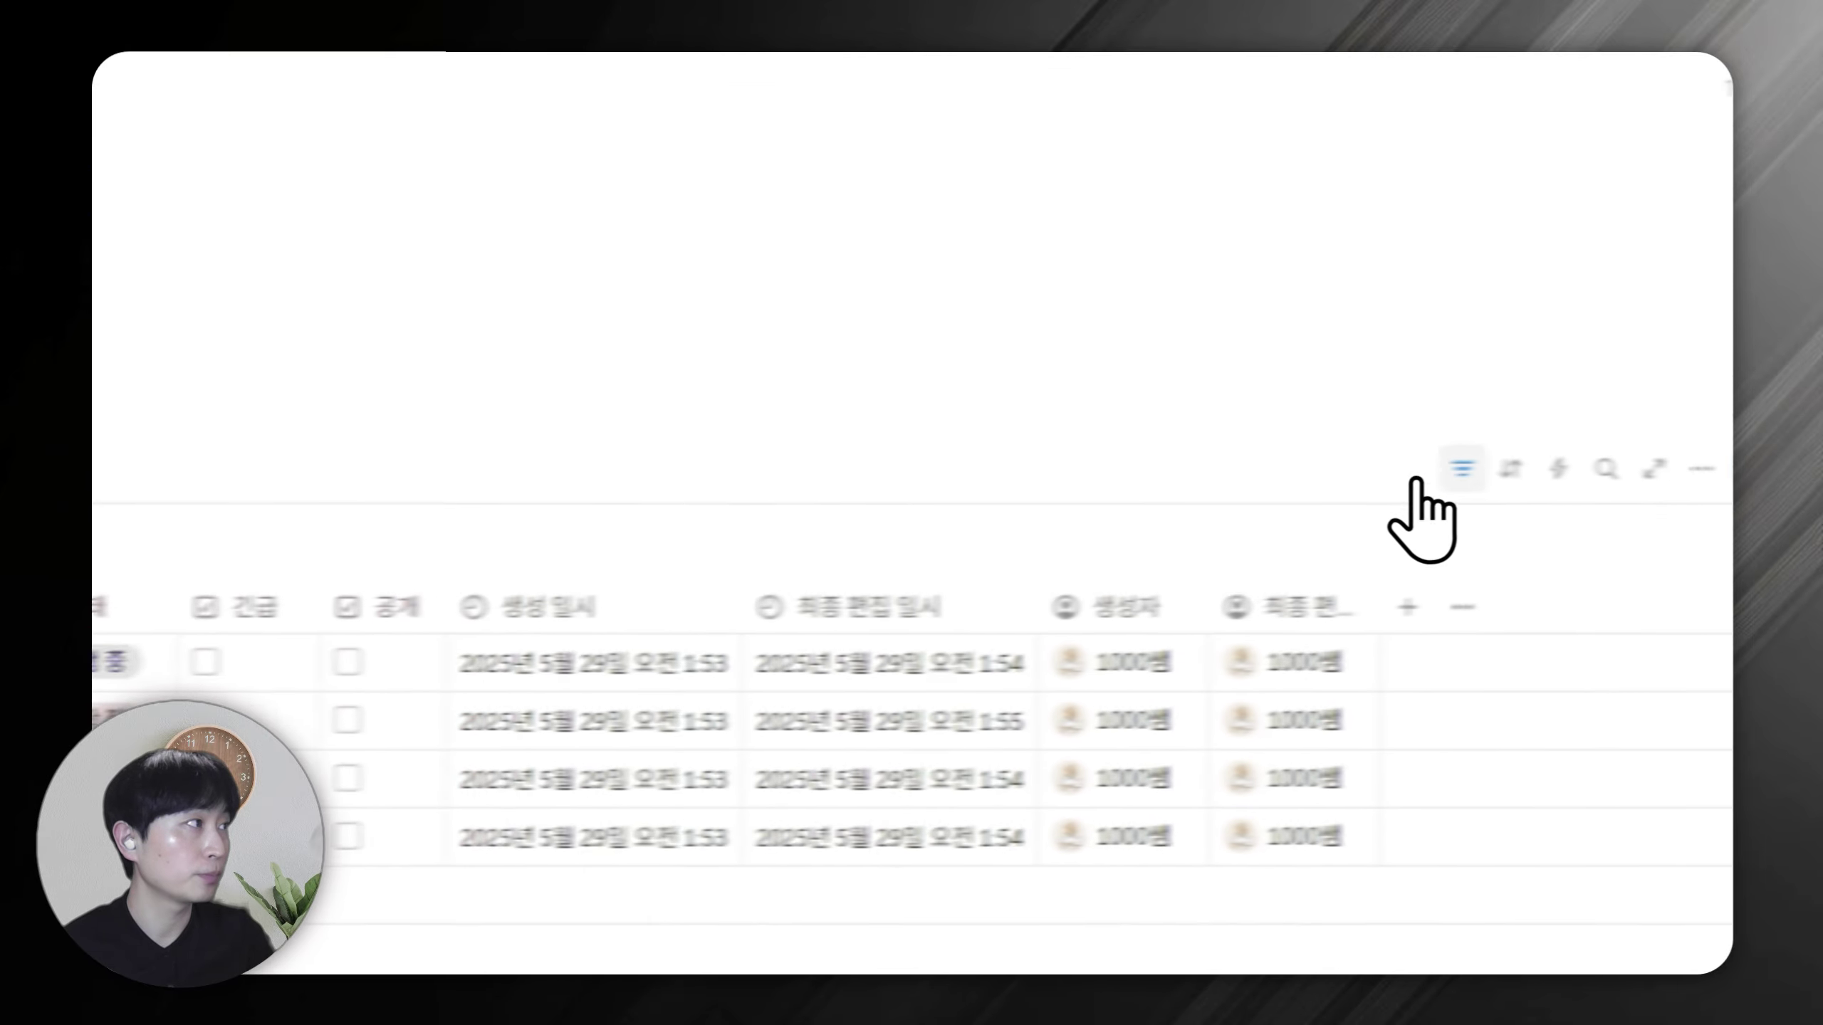
# Rename the table view to 진행중인 업무.
pyautogui.click(301, 508)
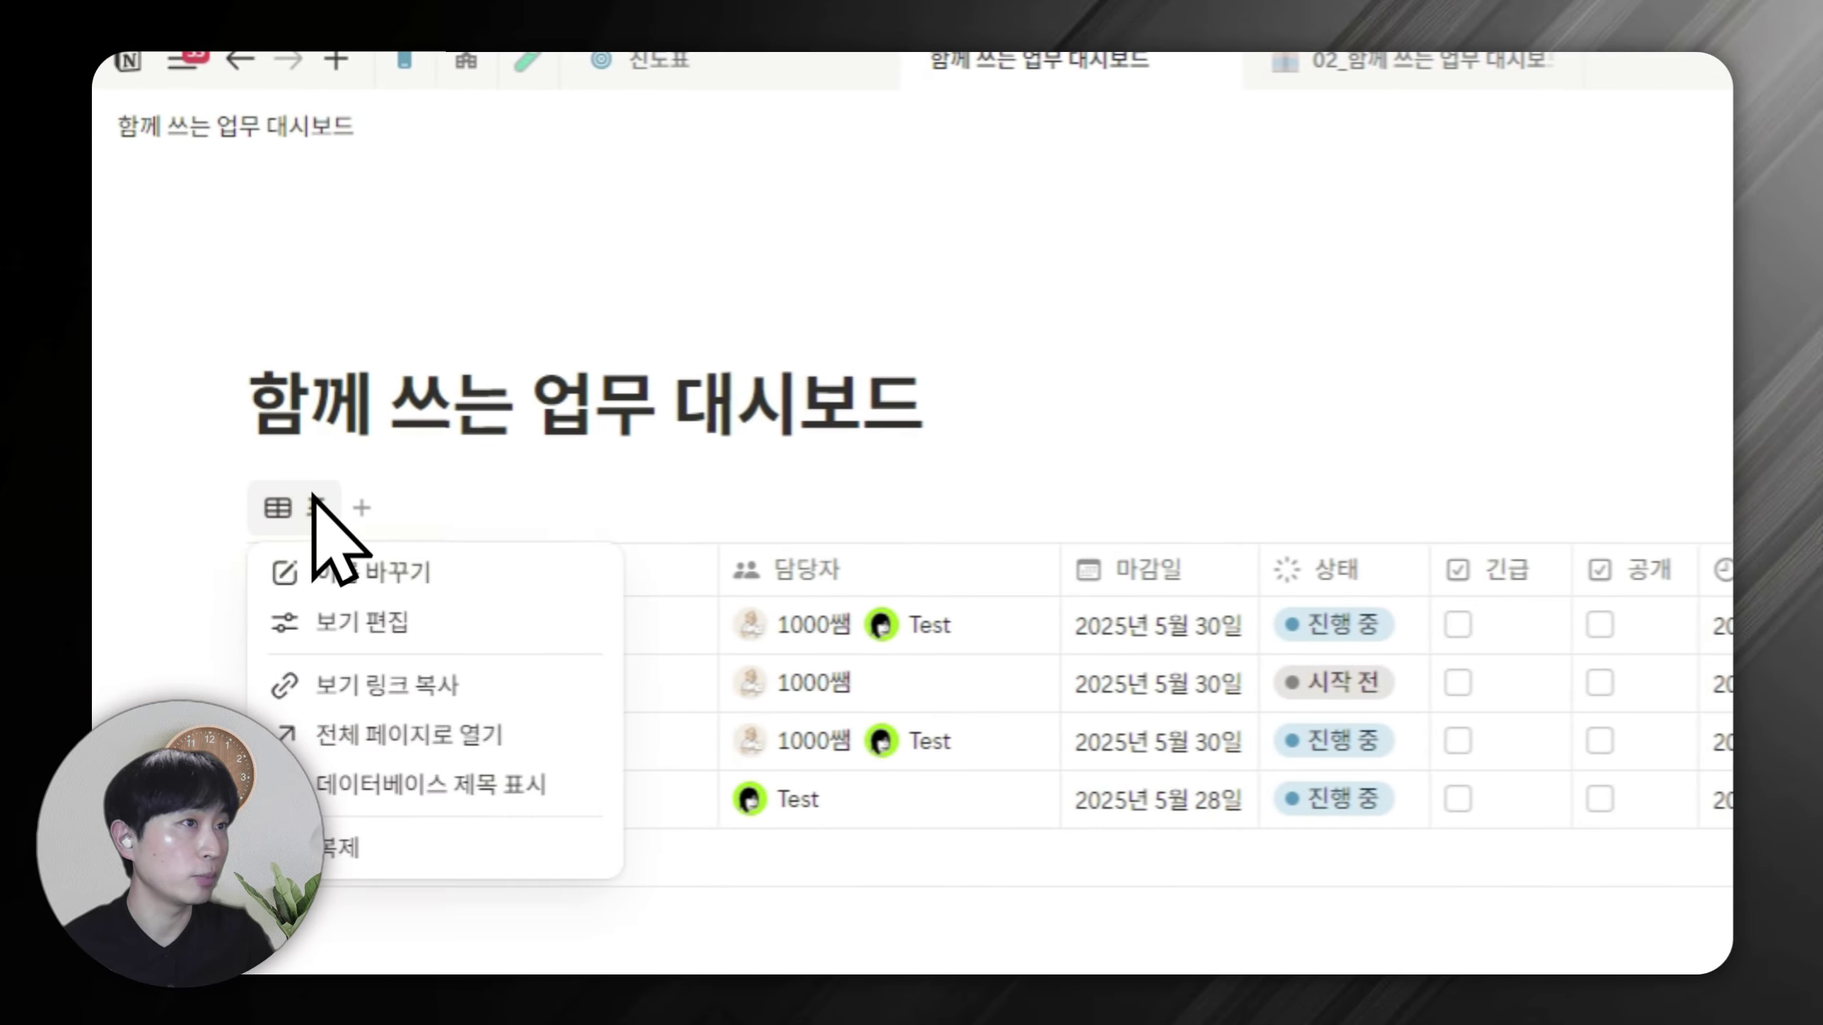
pyautogui.press('Escape')
pyautogui.write('진행중인 업')
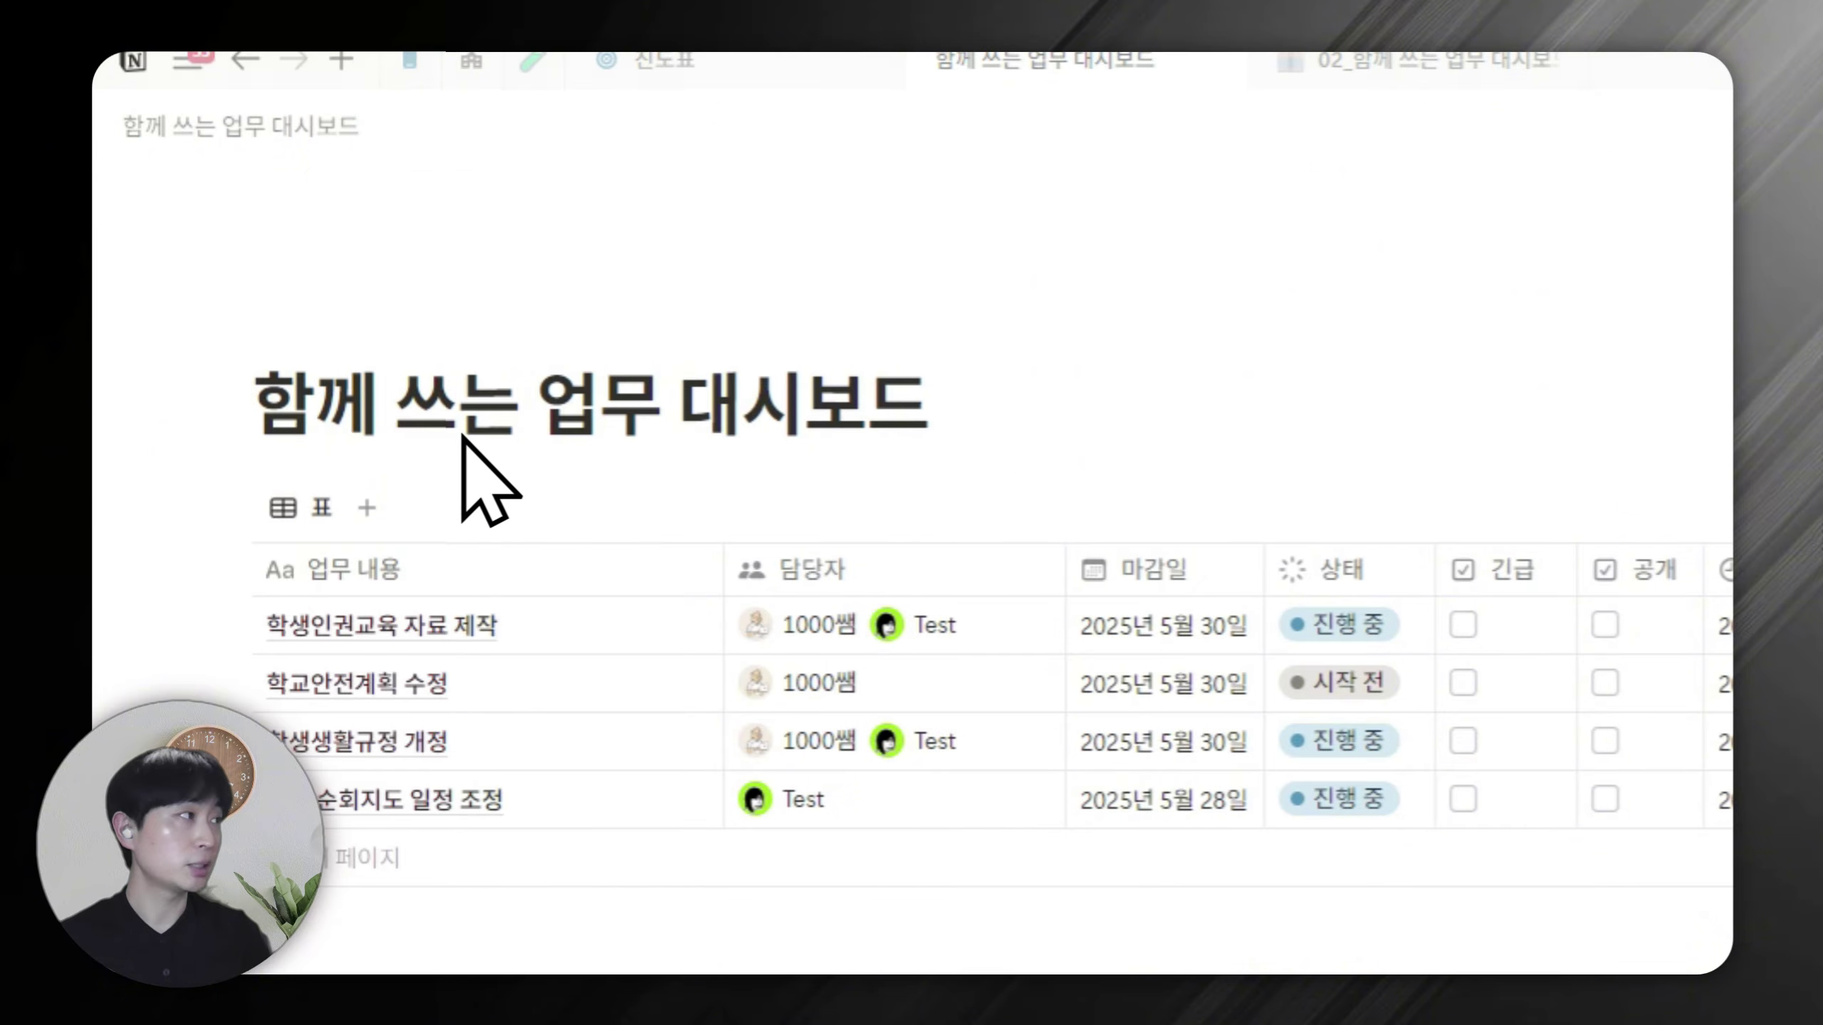
pyautogui.write('무')
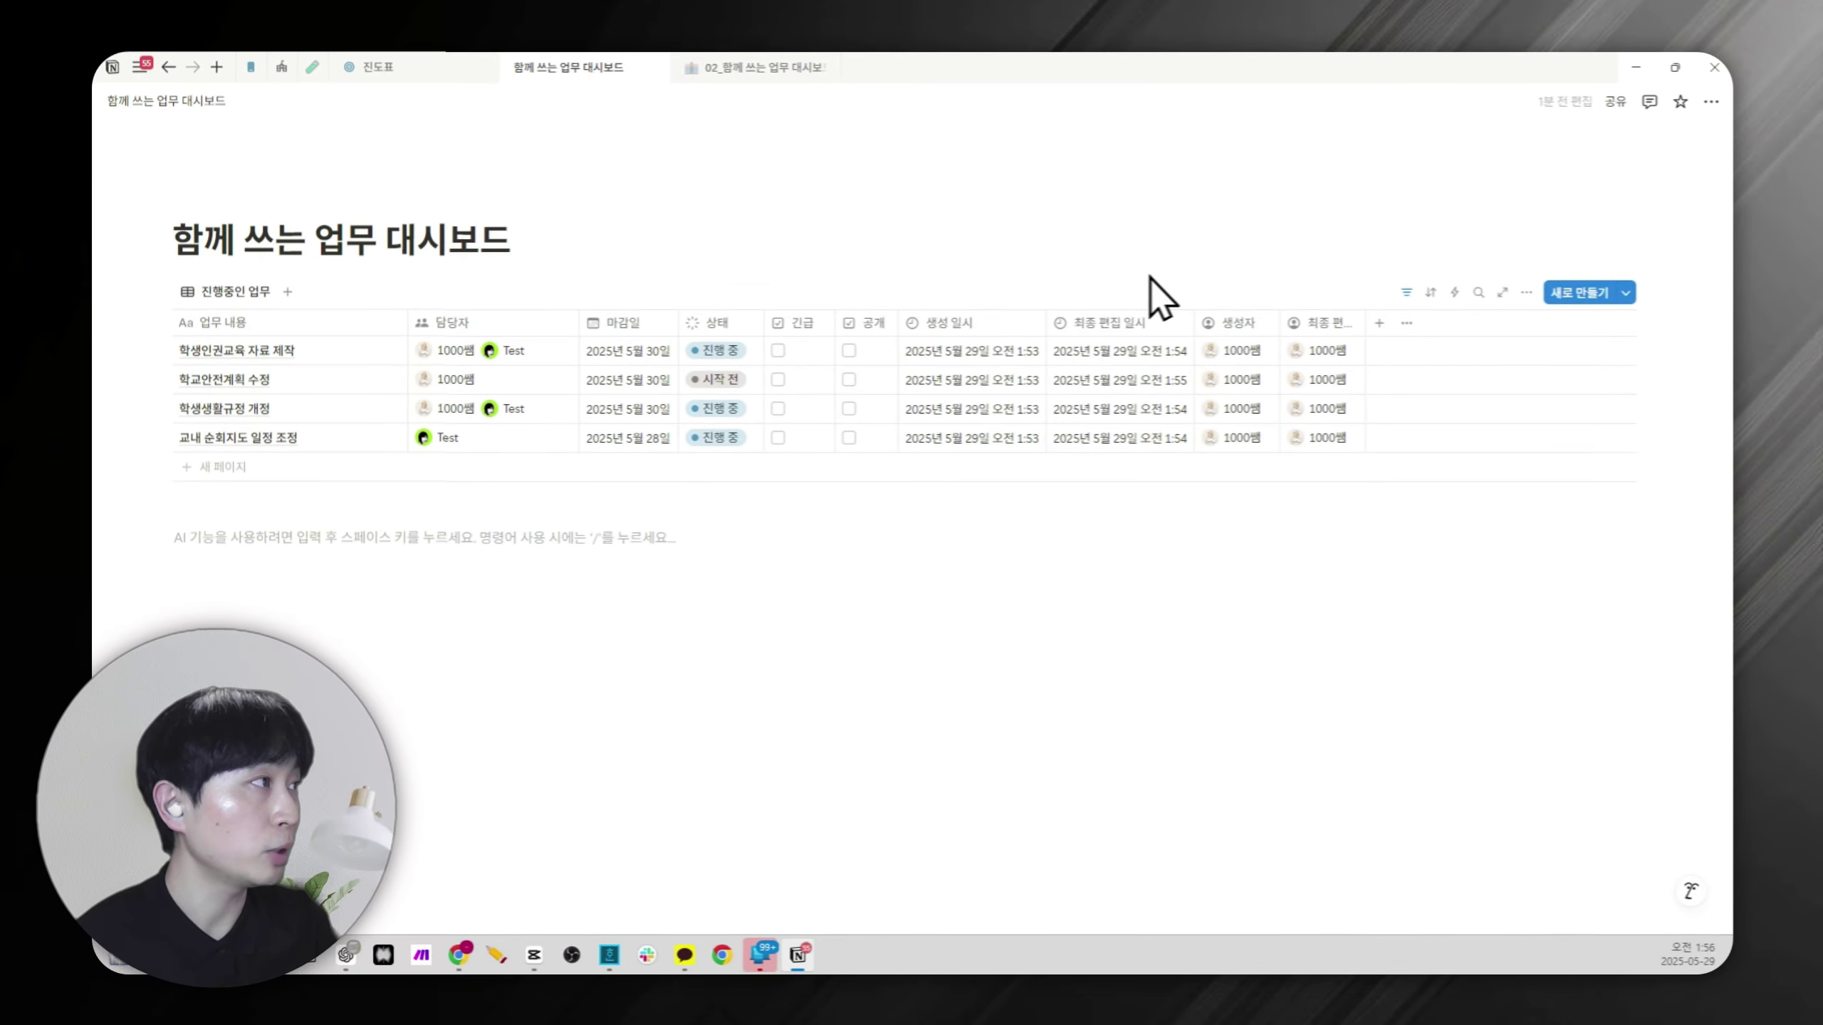
# Review which 상태 values the filter includes, then hide the filter bar.
pyautogui.click(1405, 292)
pyautogui.click(300, 338)
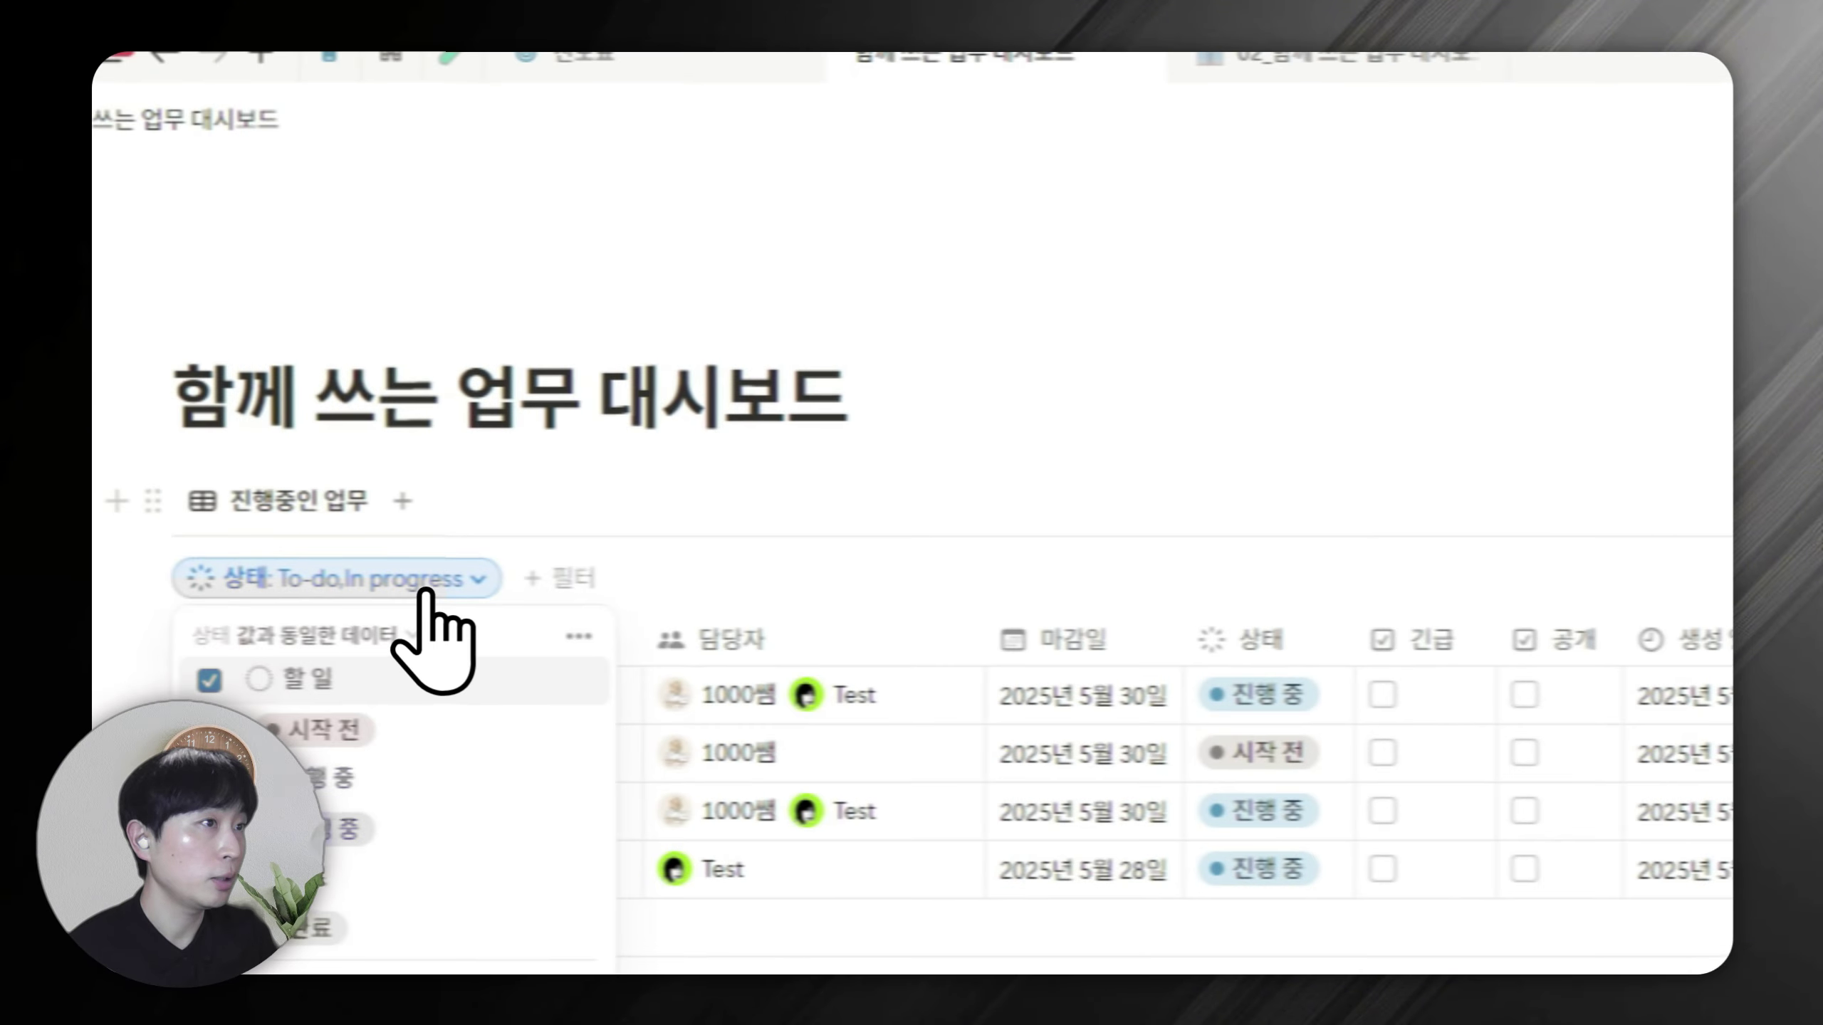
pyautogui.click(1079, 461)
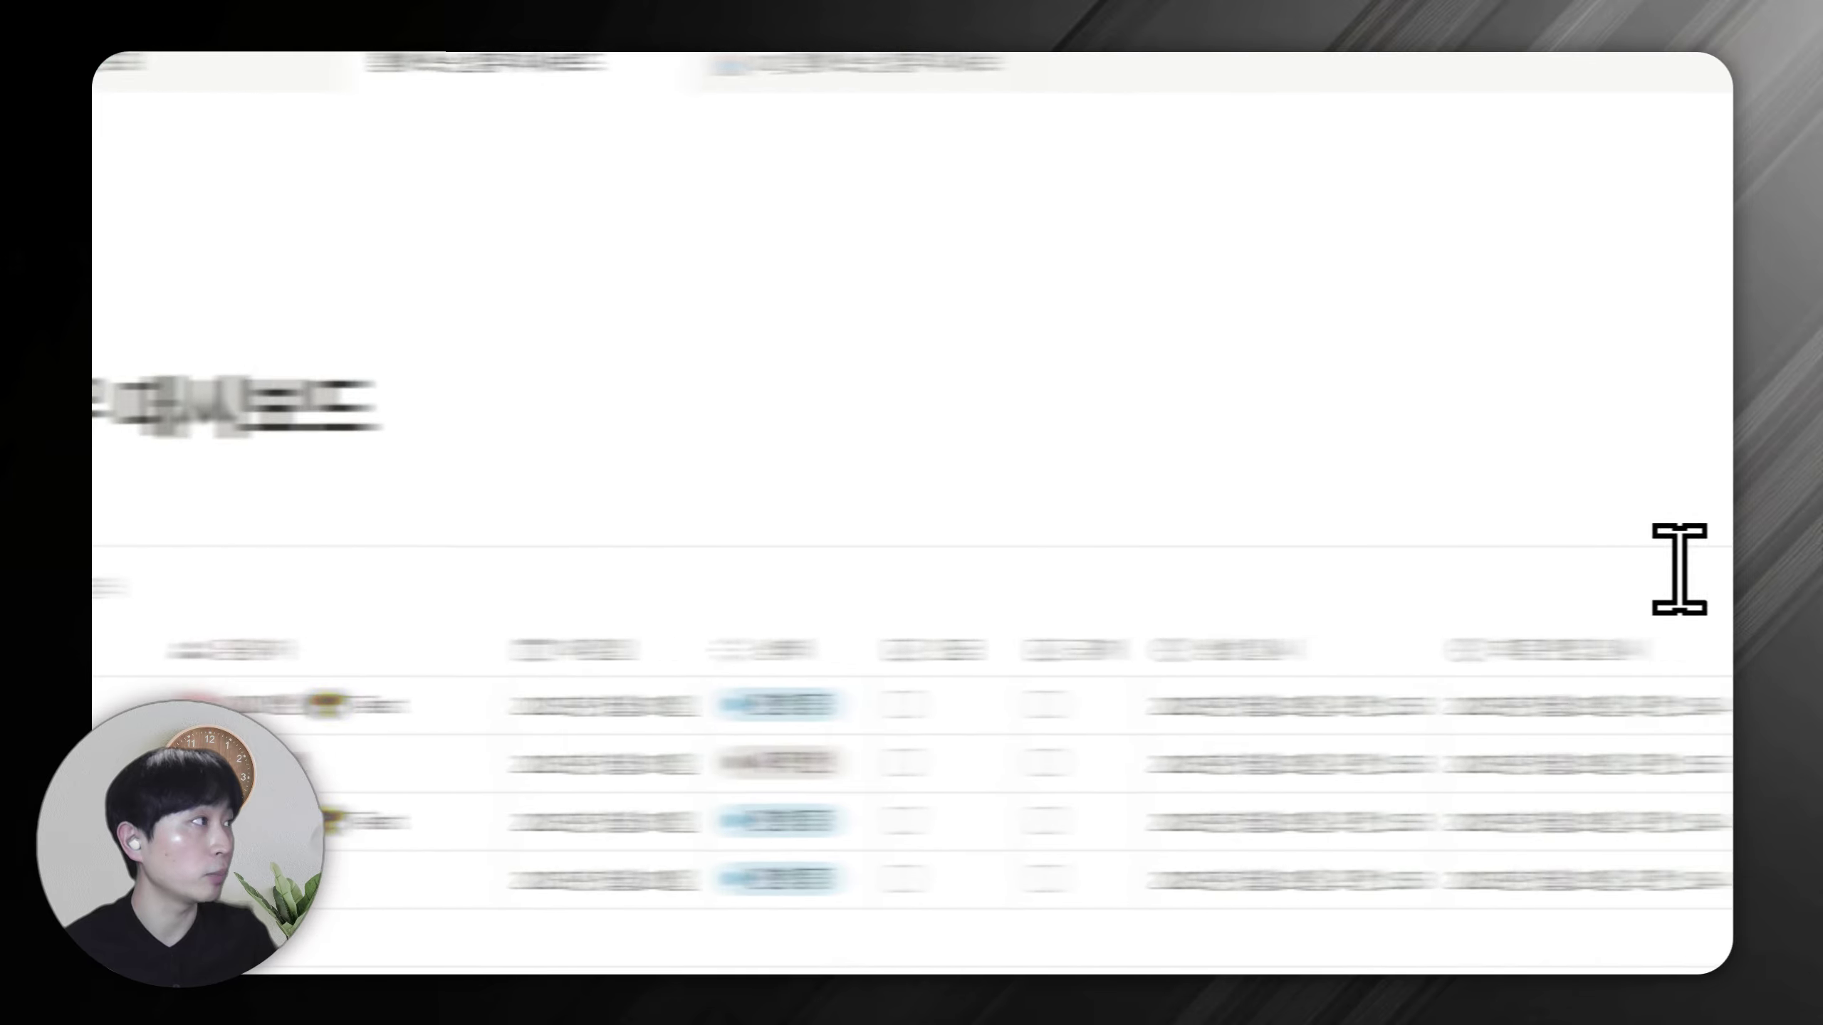
pyautogui.click(1353, 521)
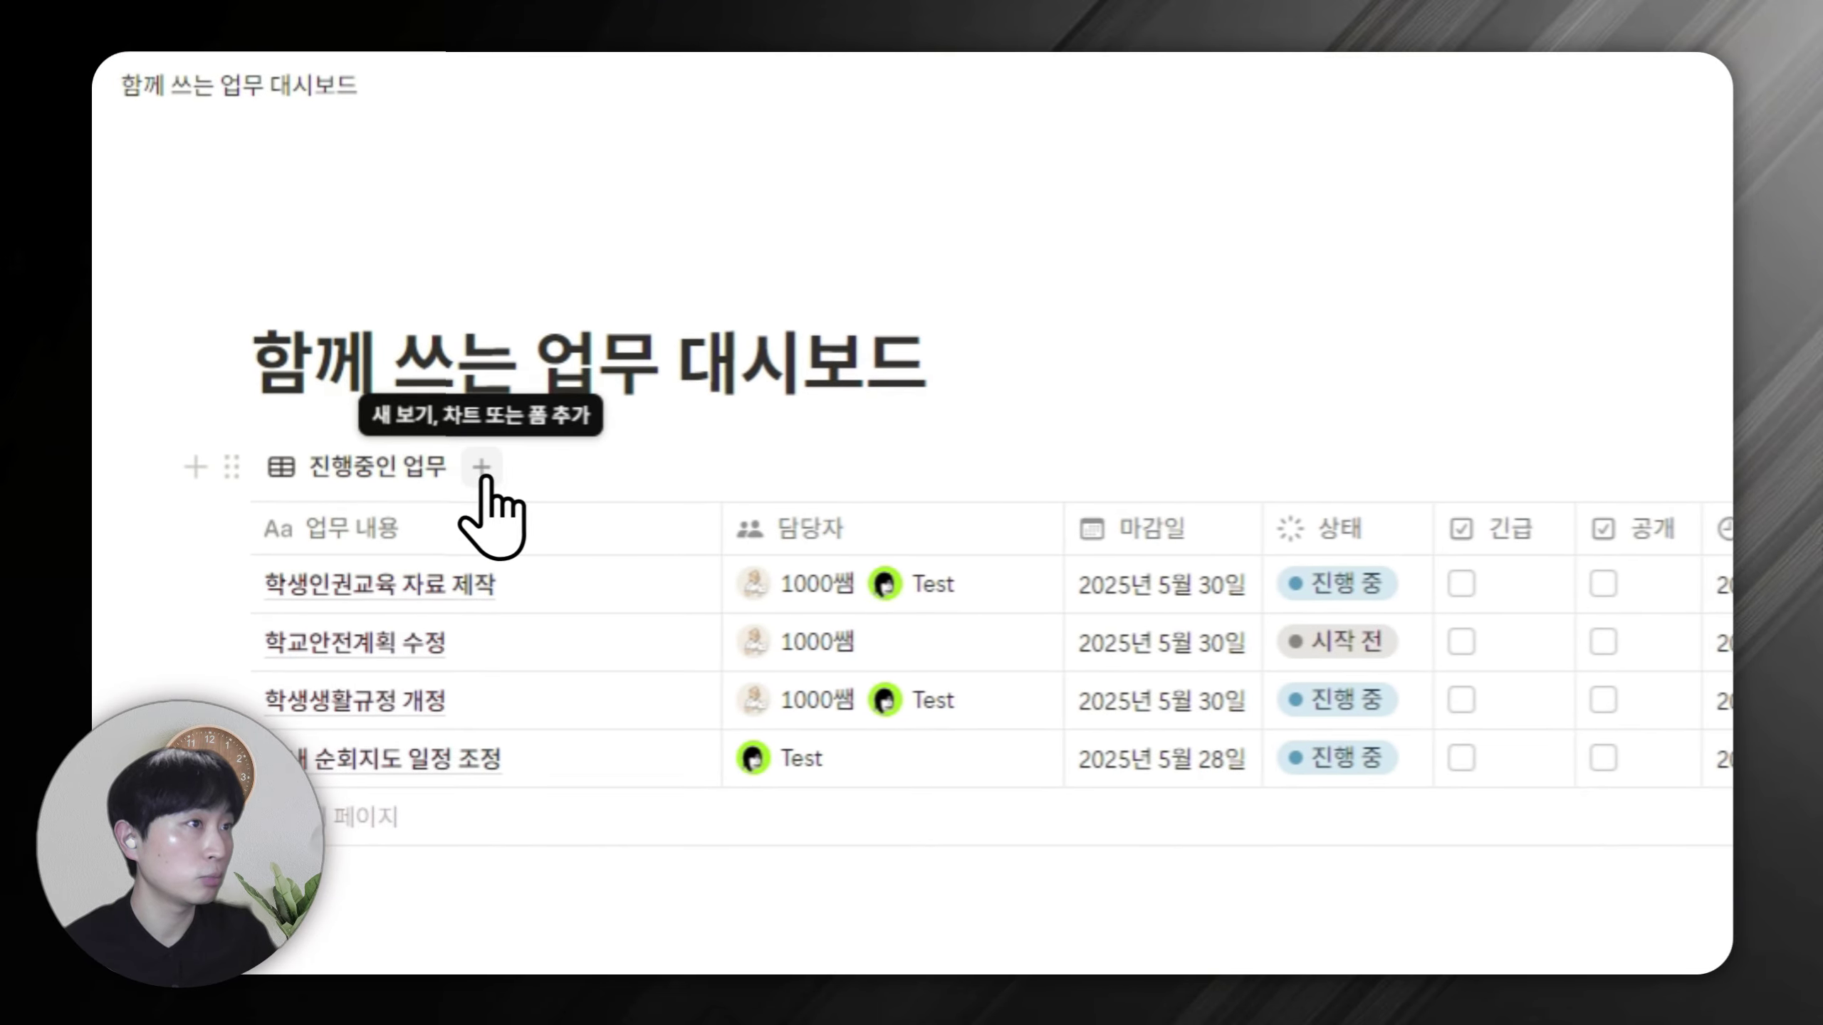
pyautogui.click(483, 471)
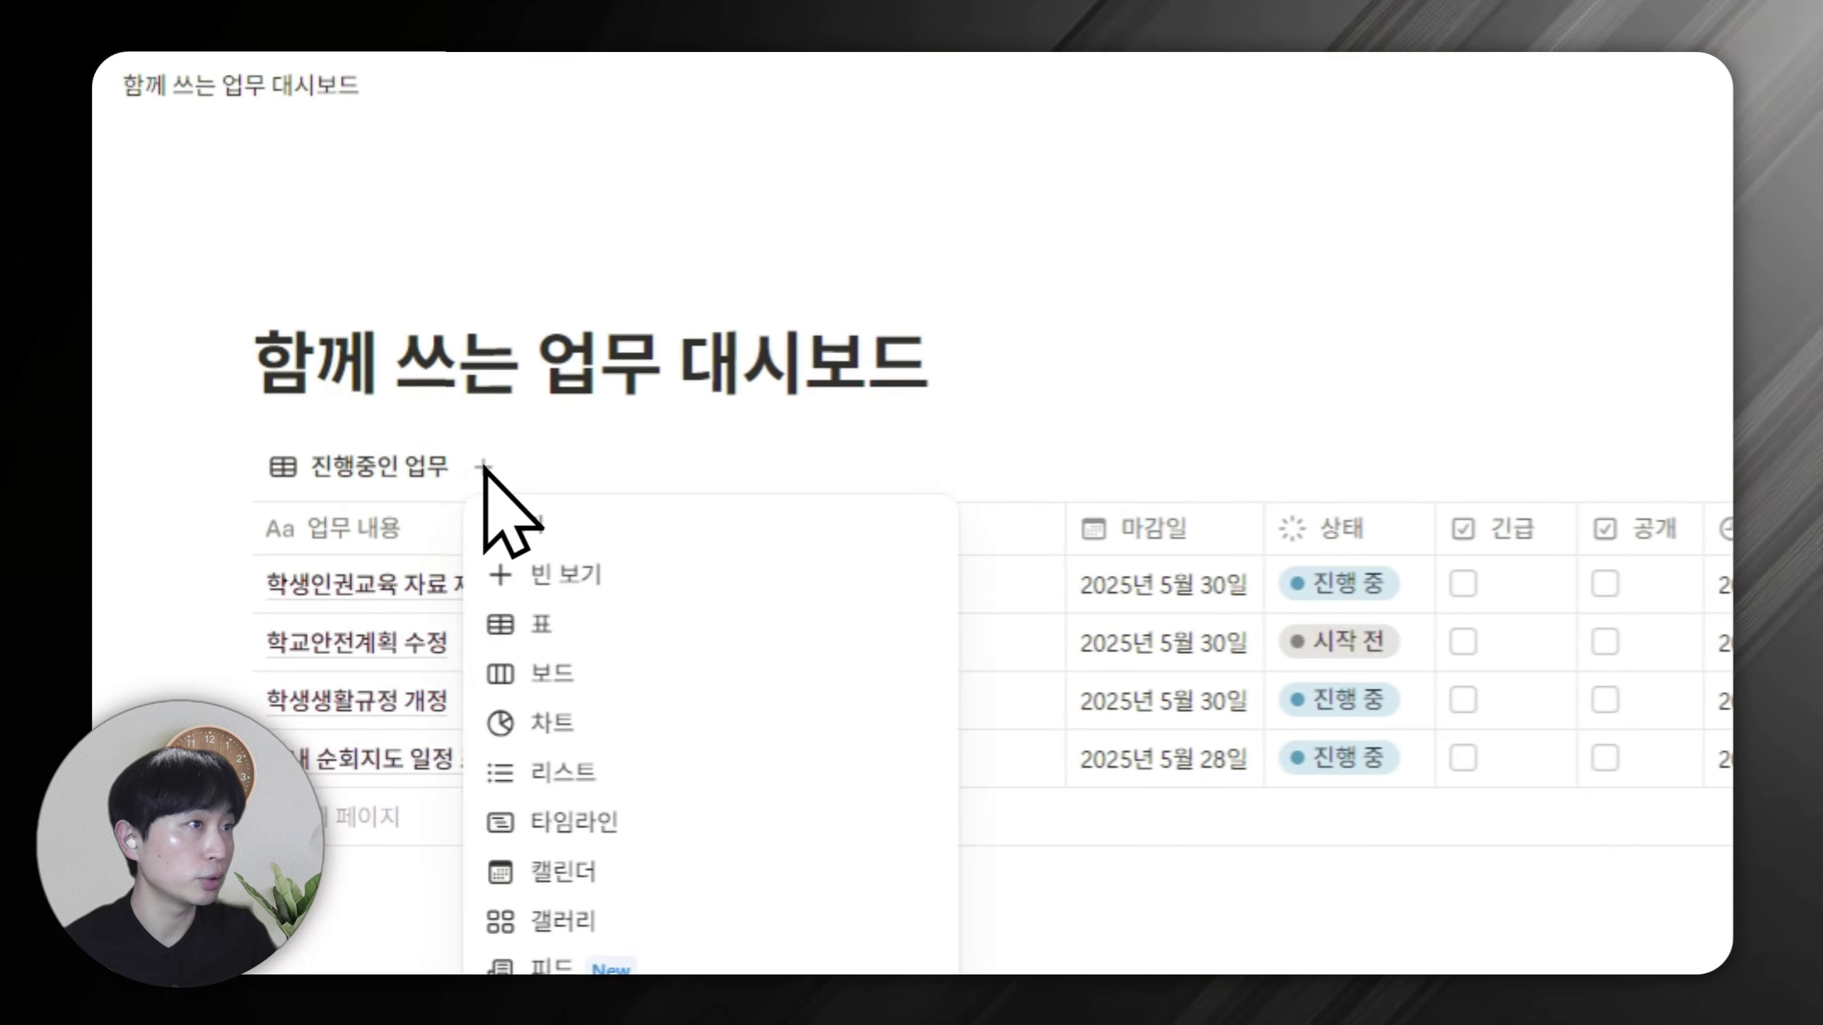
# Add a second table view filtered to 완료 tasks, saved for everyone, then return to 진행중인 업무.
pyautogui.click(583, 610)
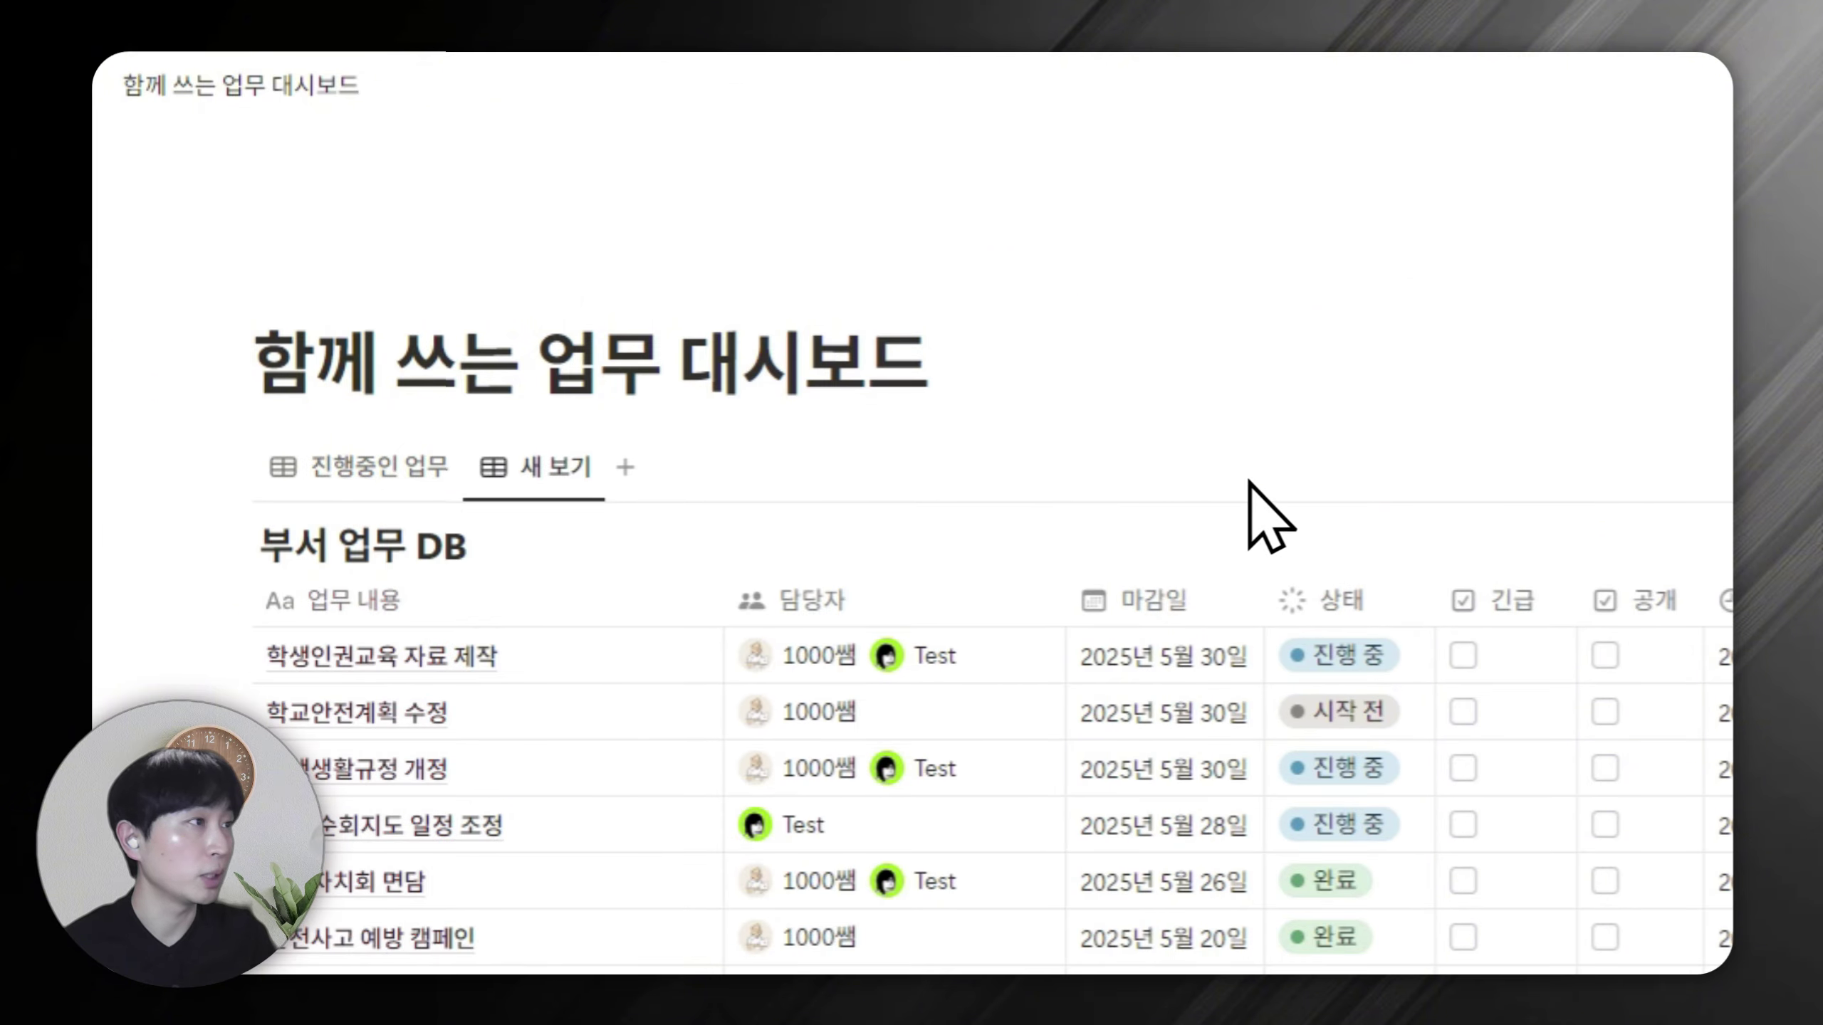
pyautogui.click(1342, 601)
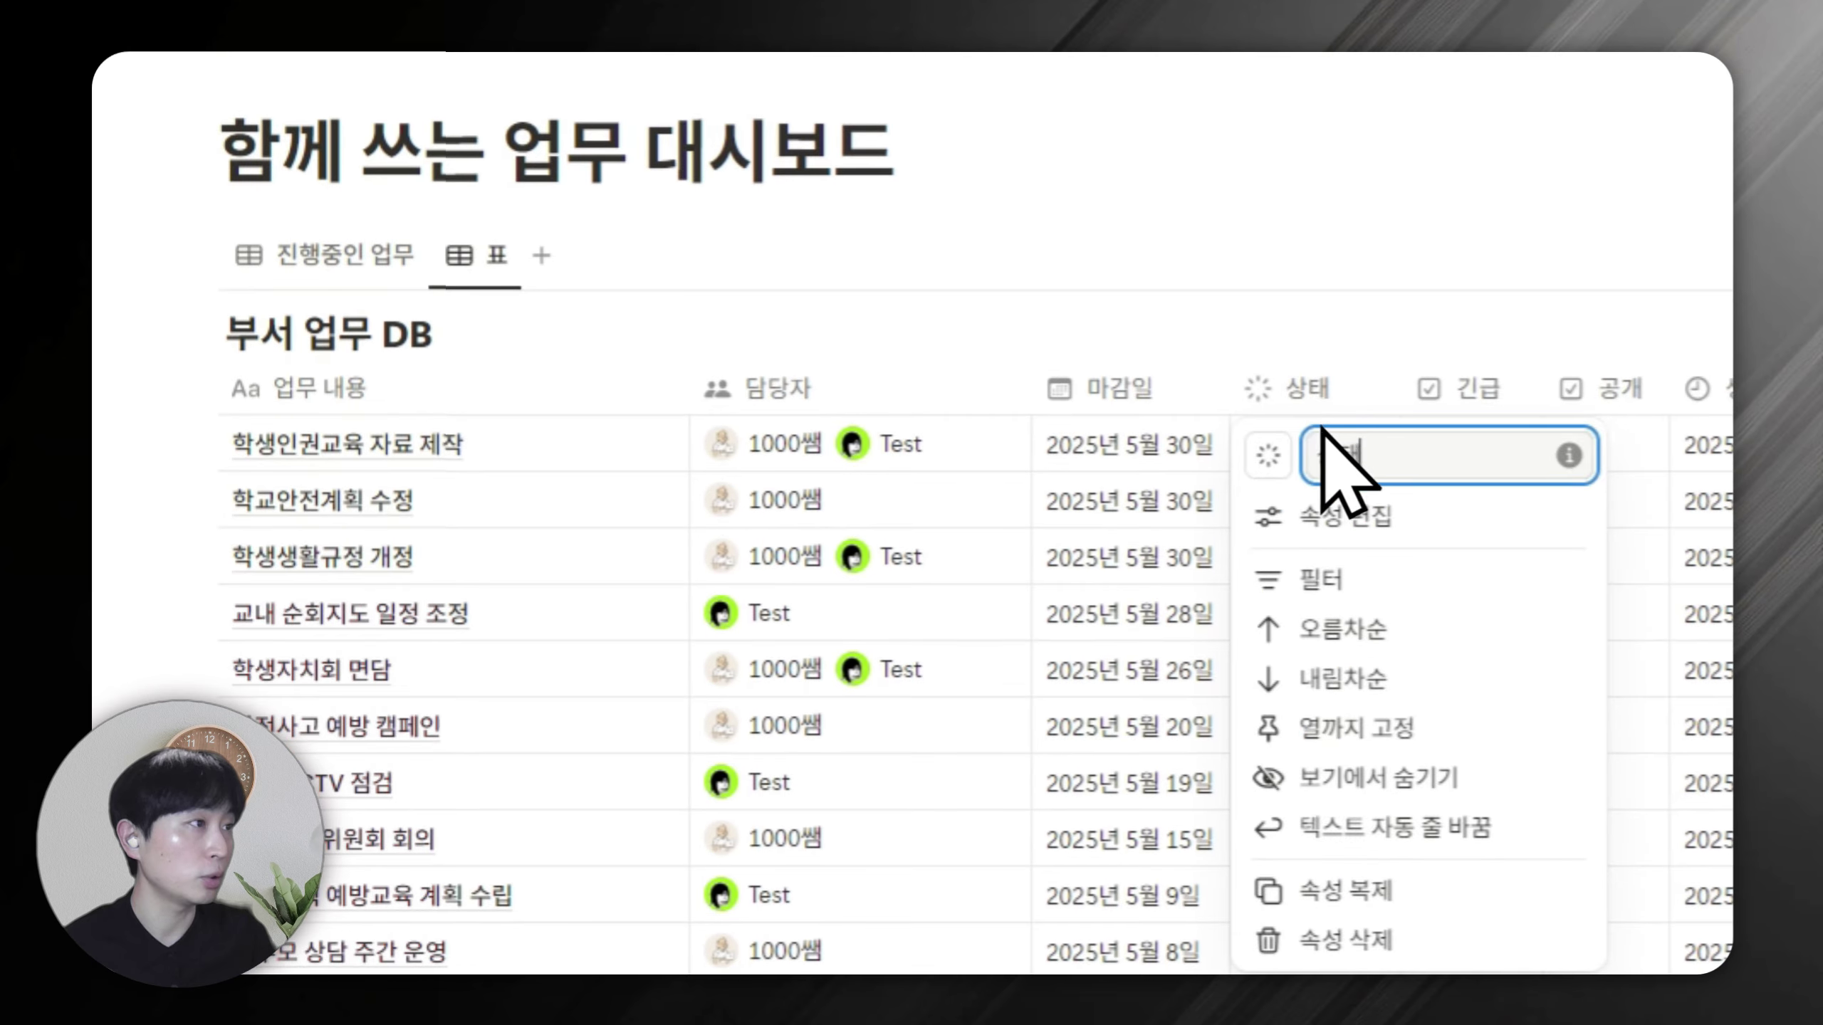
pyautogui.click(1335, 578)
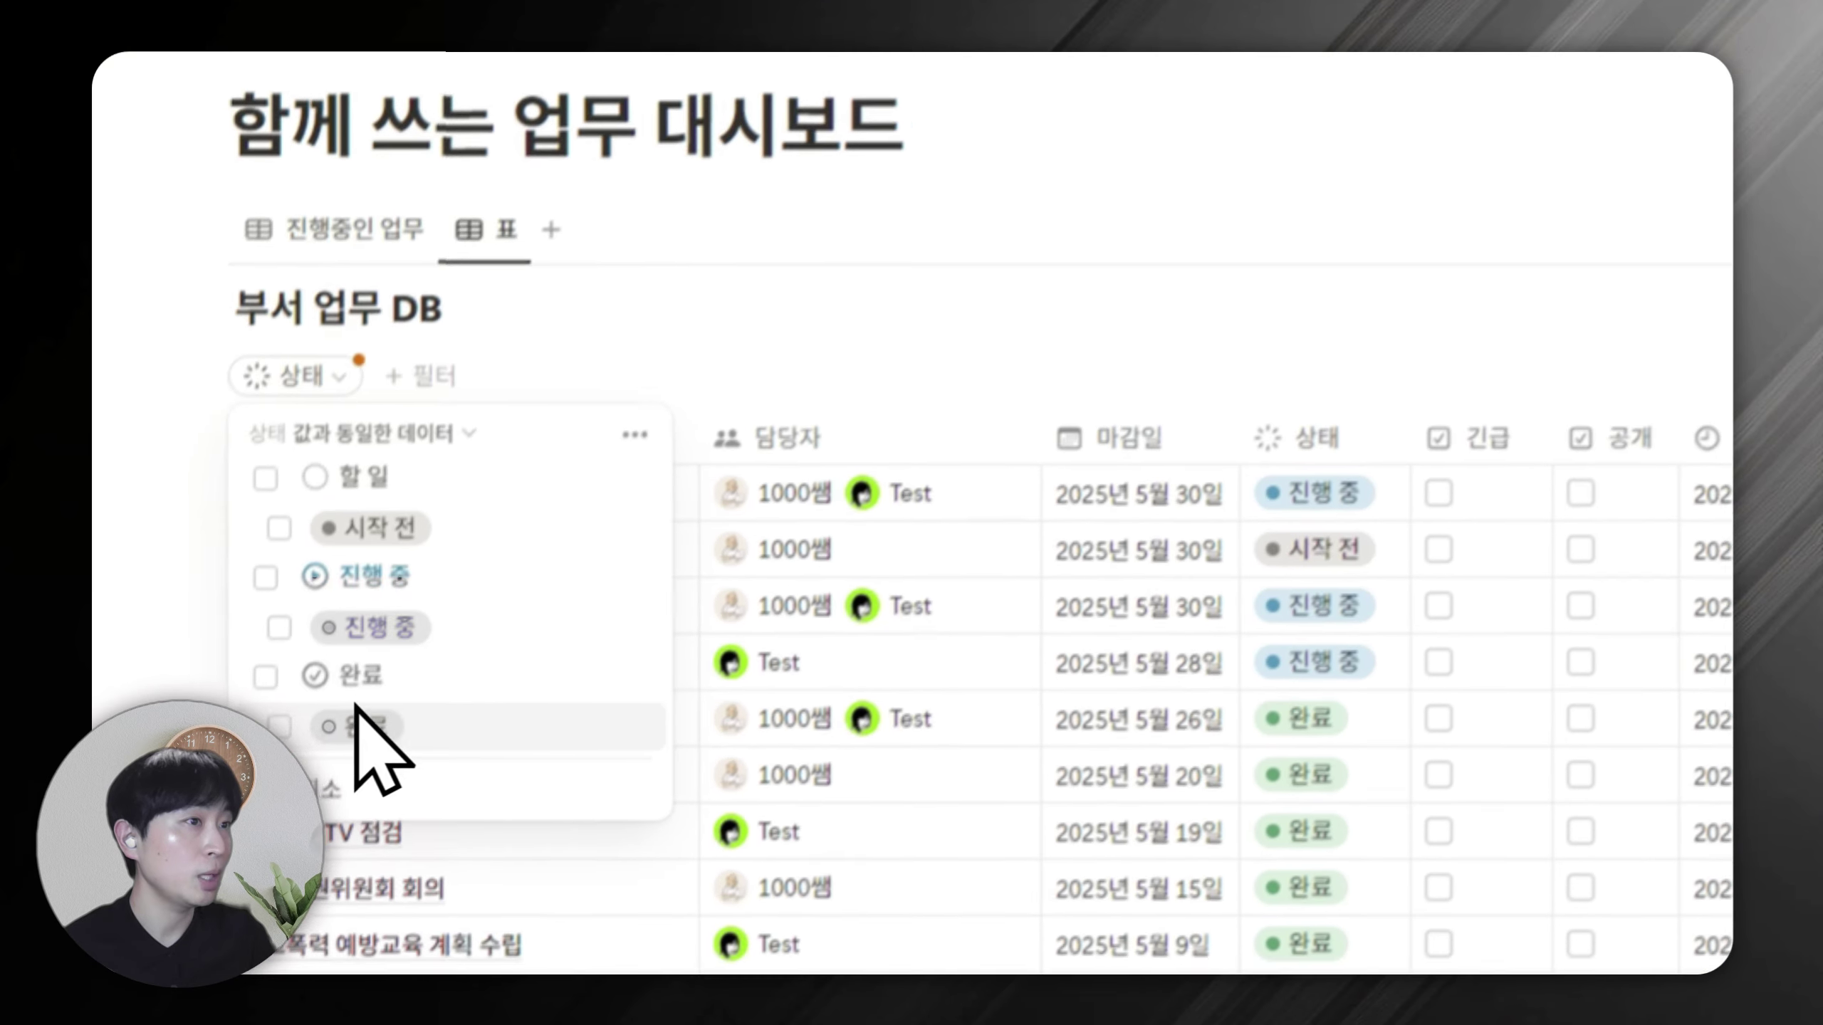
pyautogui.click(290, 609)
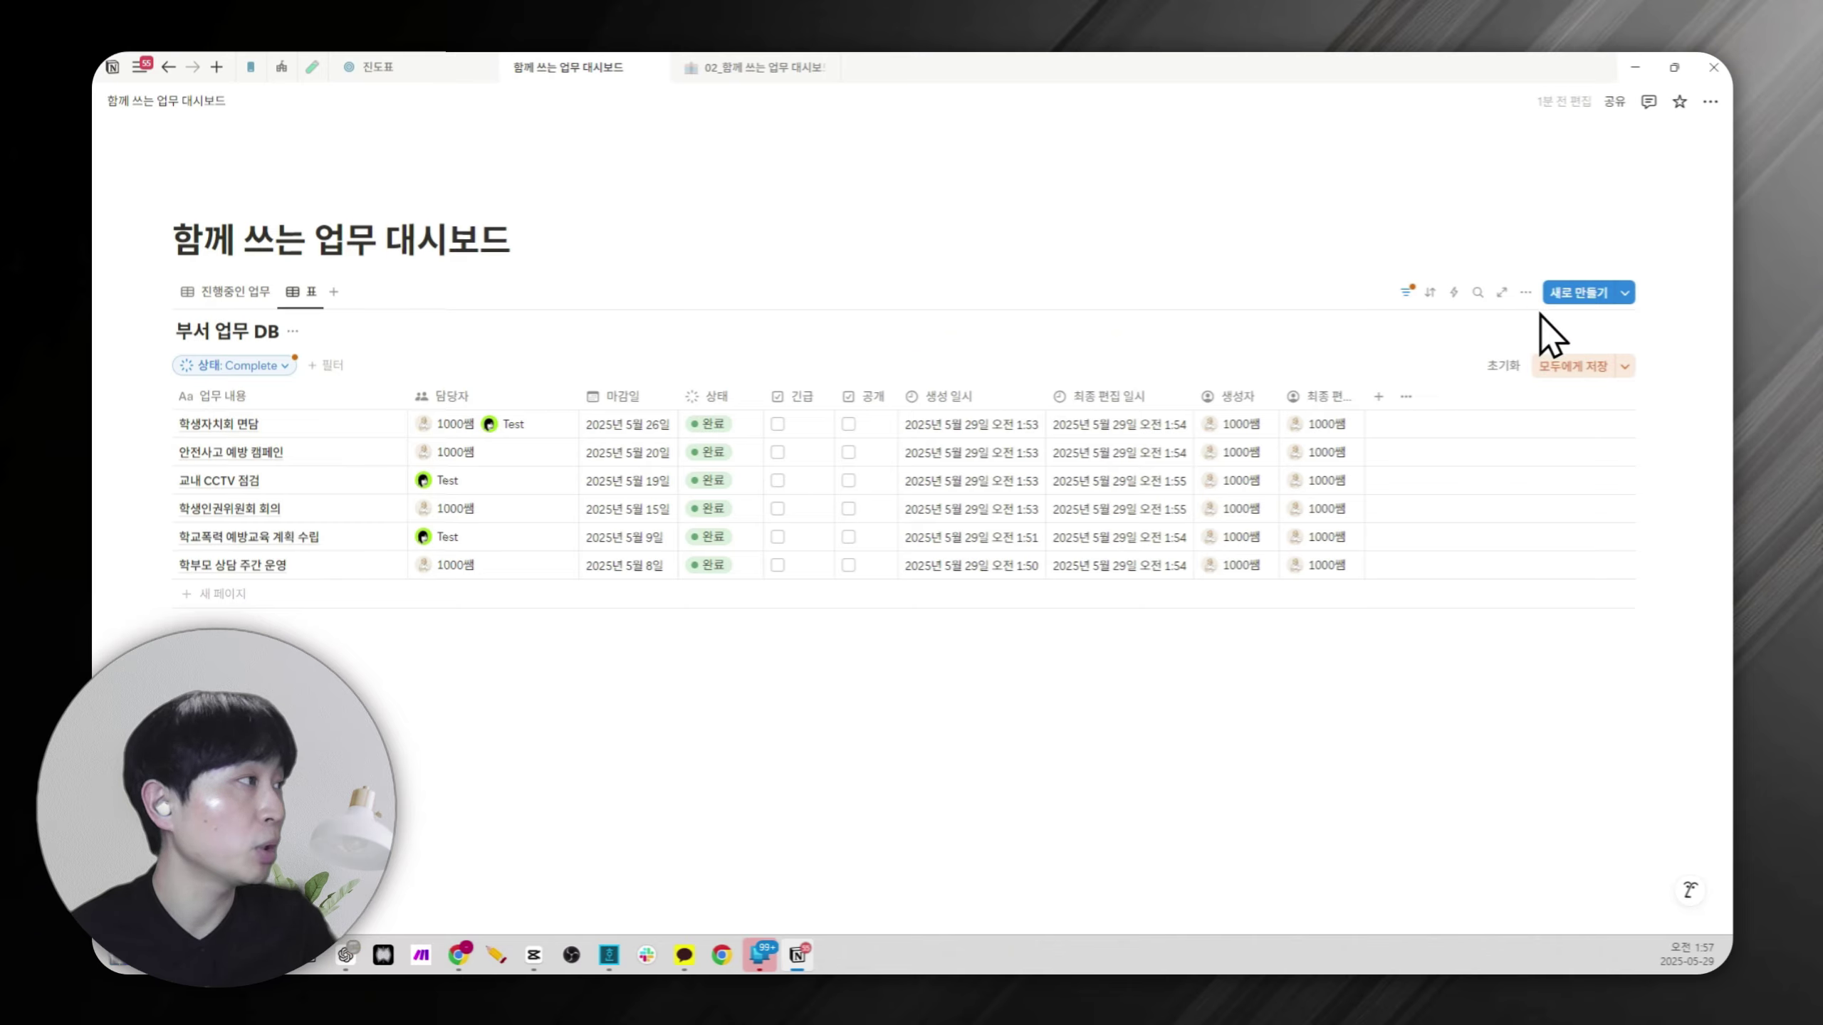
pyautogui.click(1571, 366)
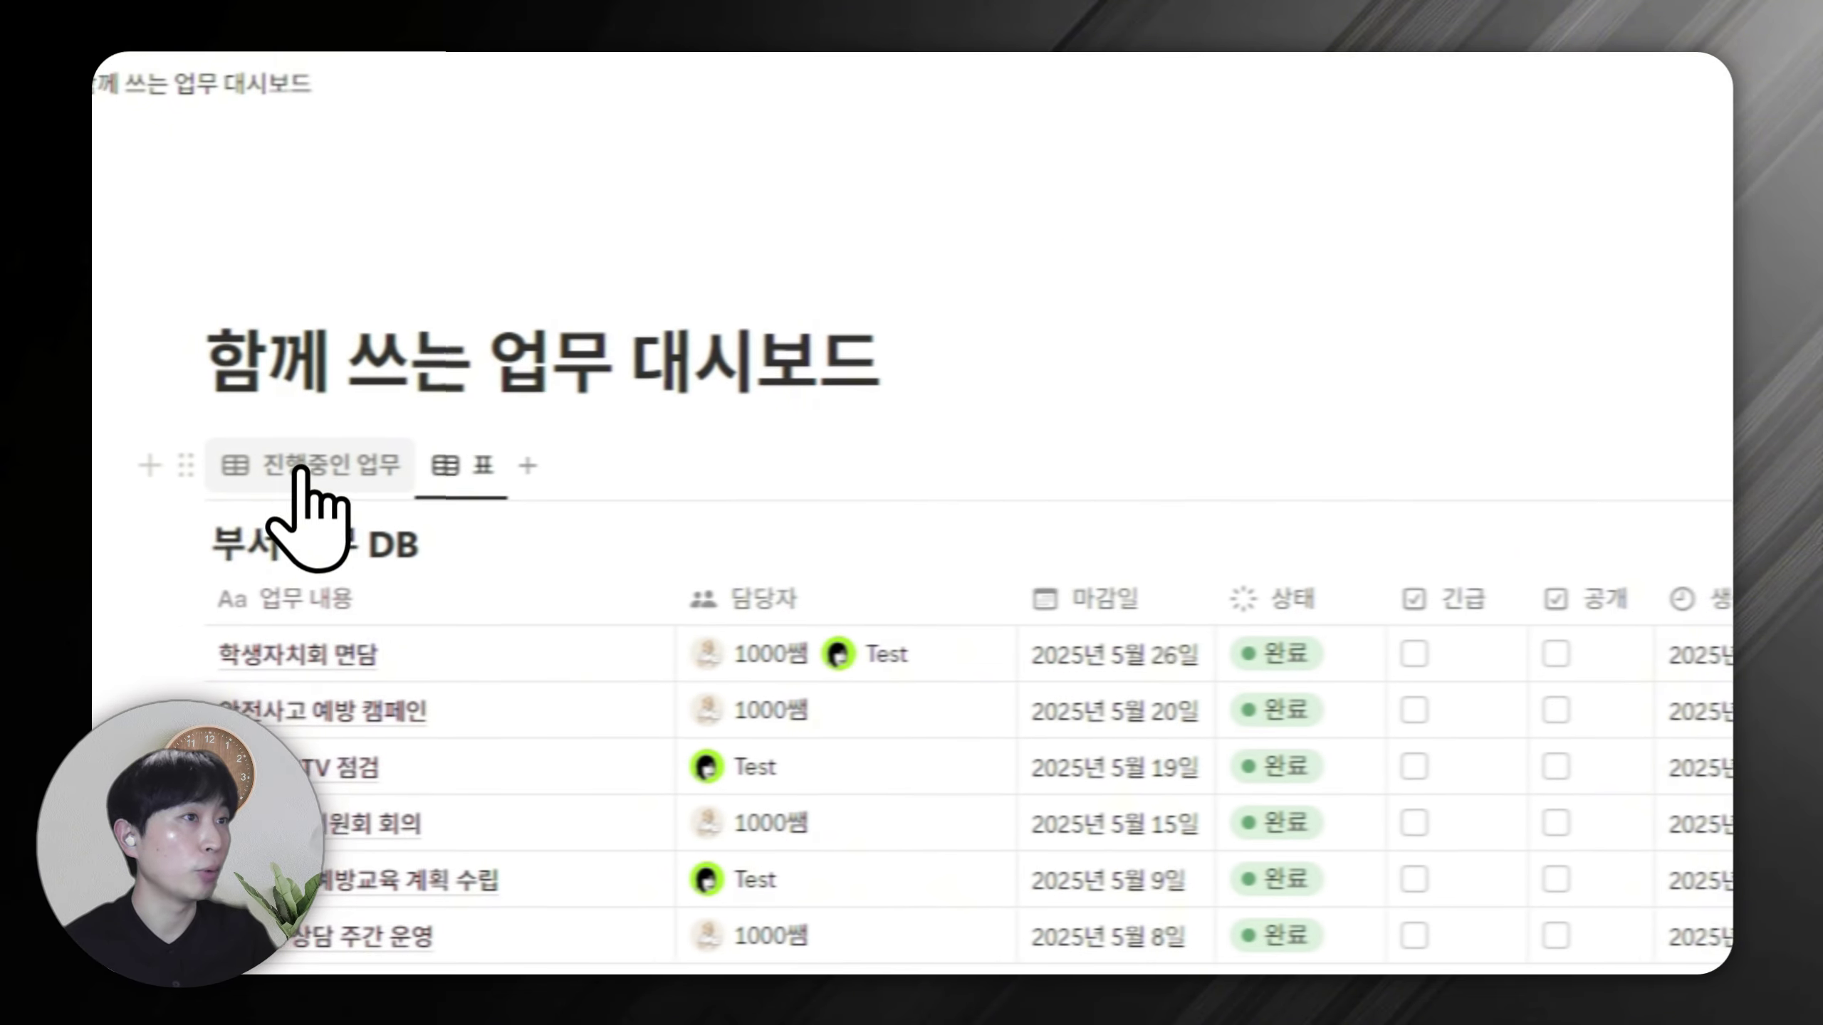
pyautogui.click(298, 471)
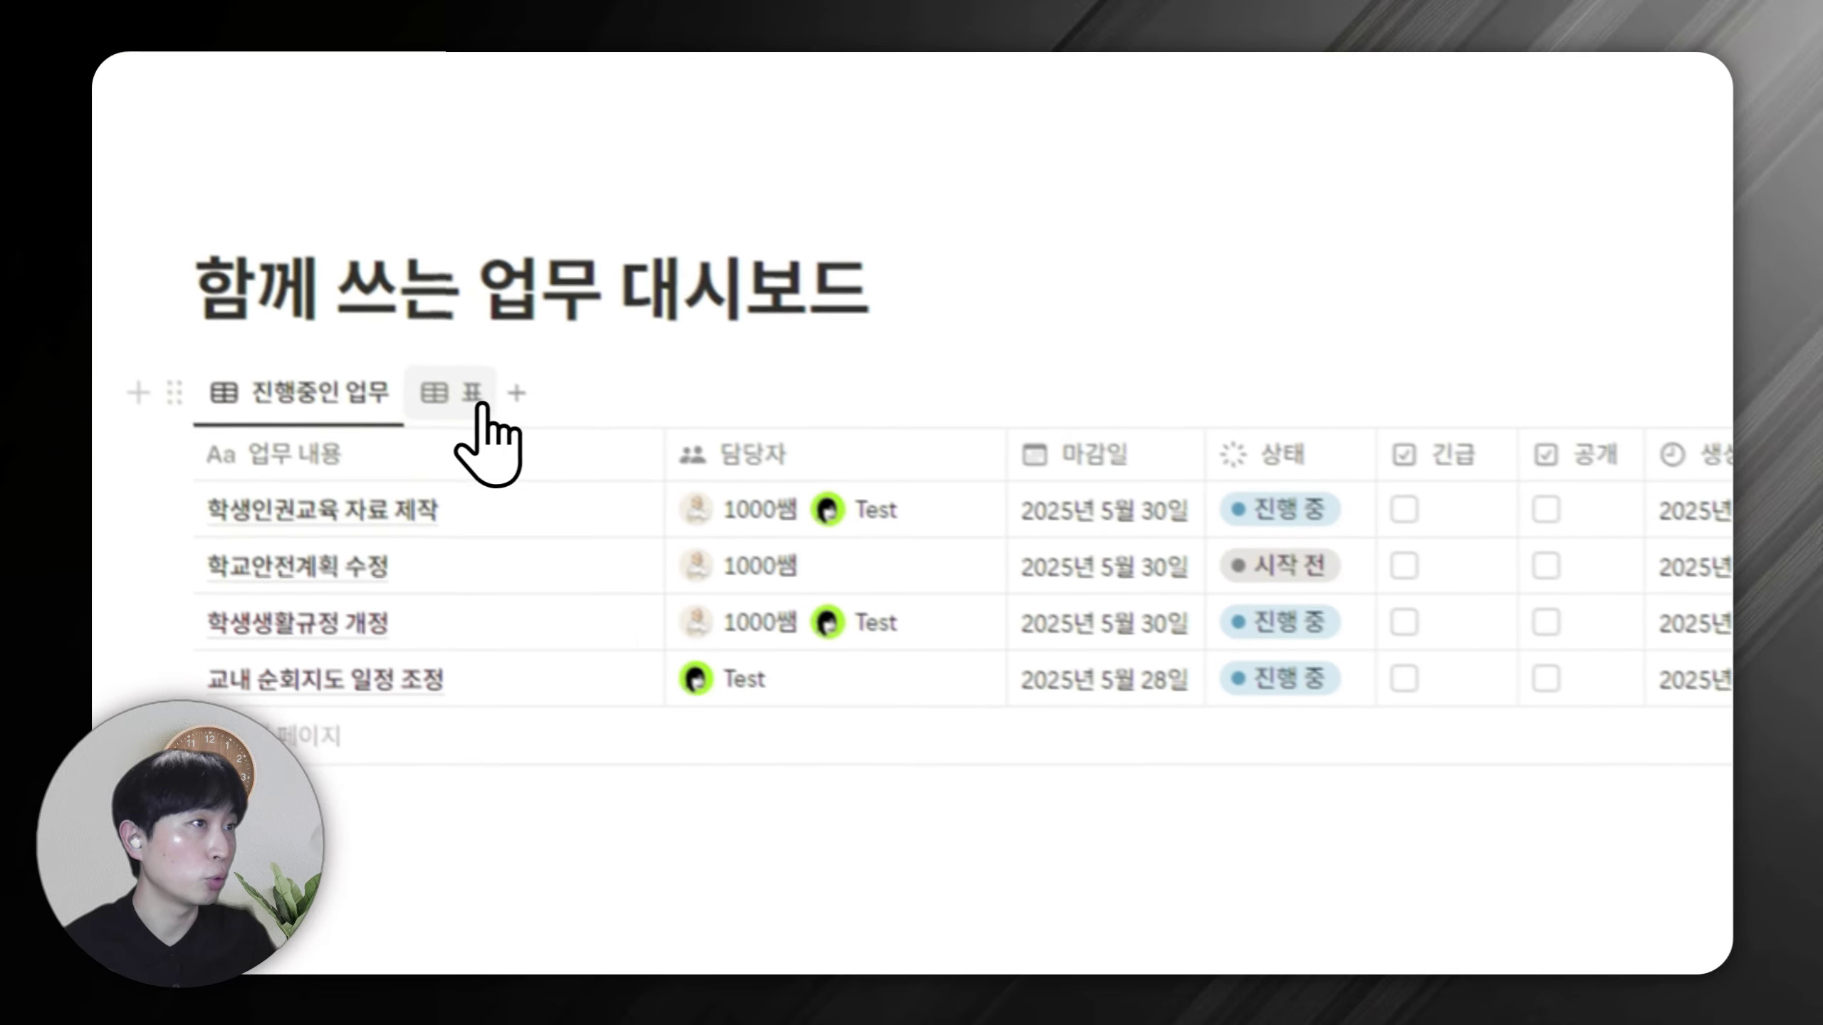
# Rename the second table view to 완료된 업무.
pyautogui.click(434, 360)
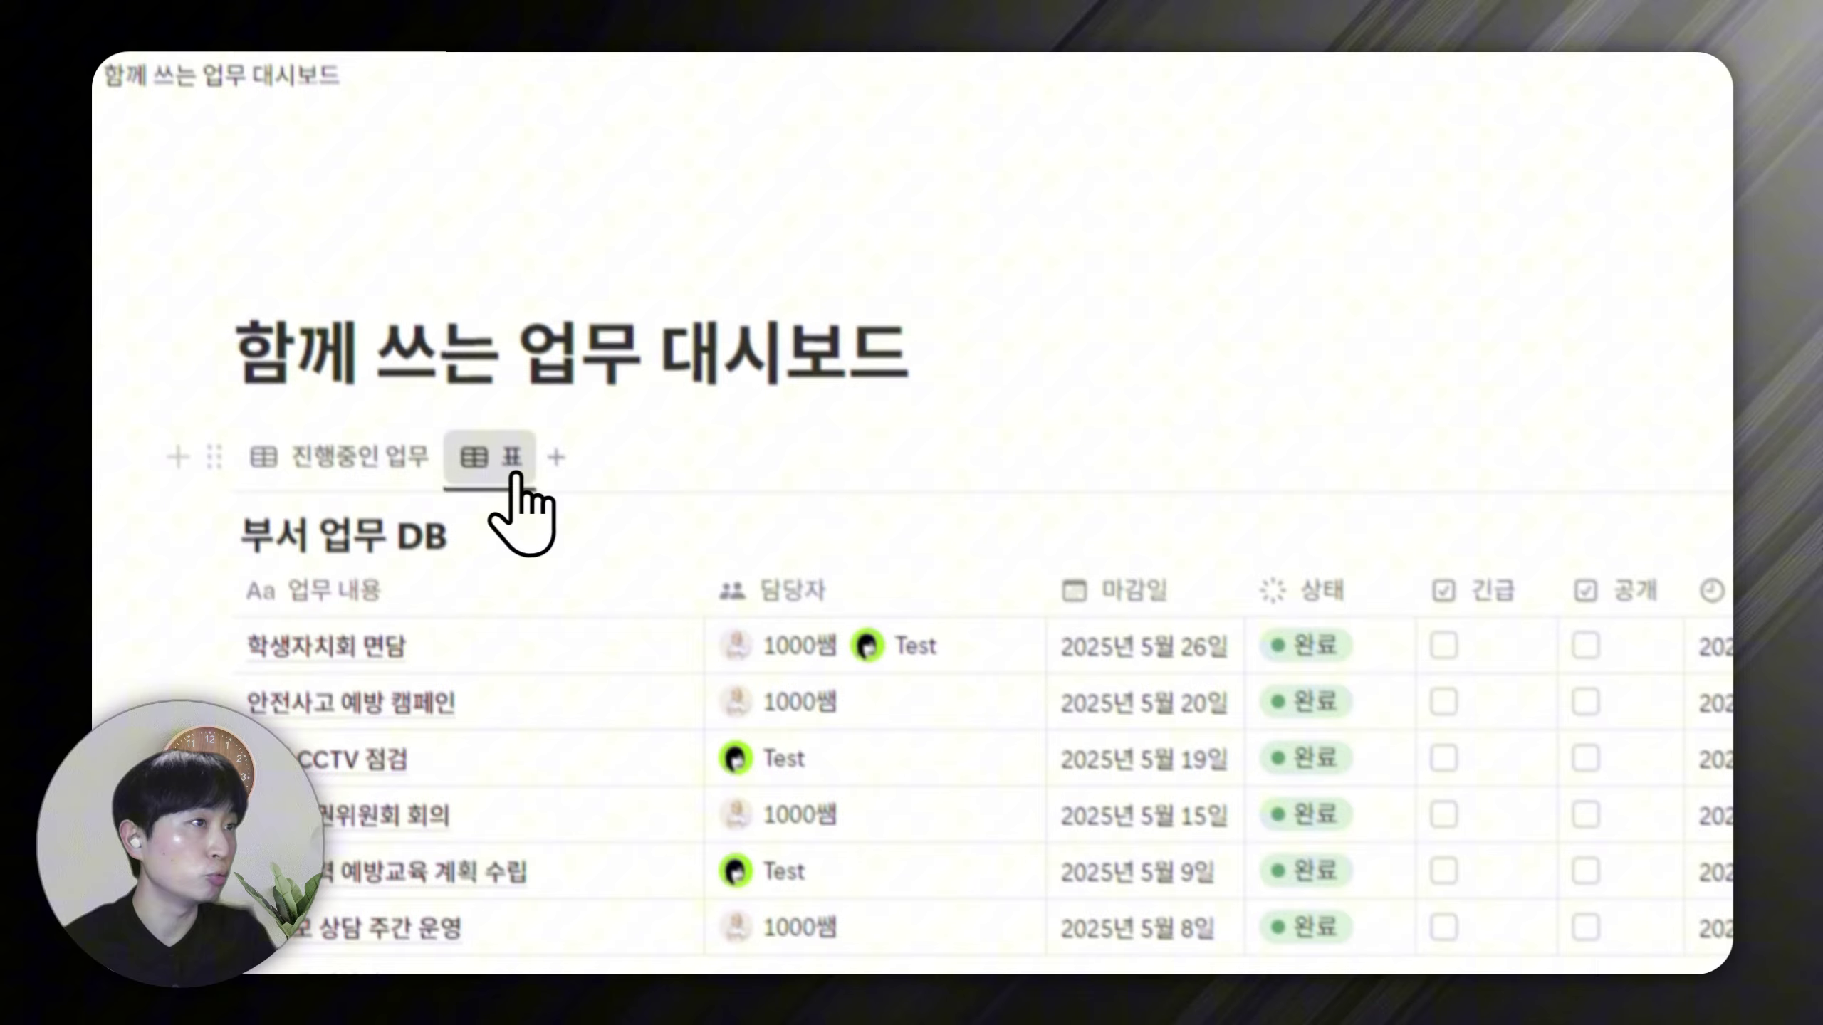
pyautogui.click(514, 467)
pyautogui.press('Escape')
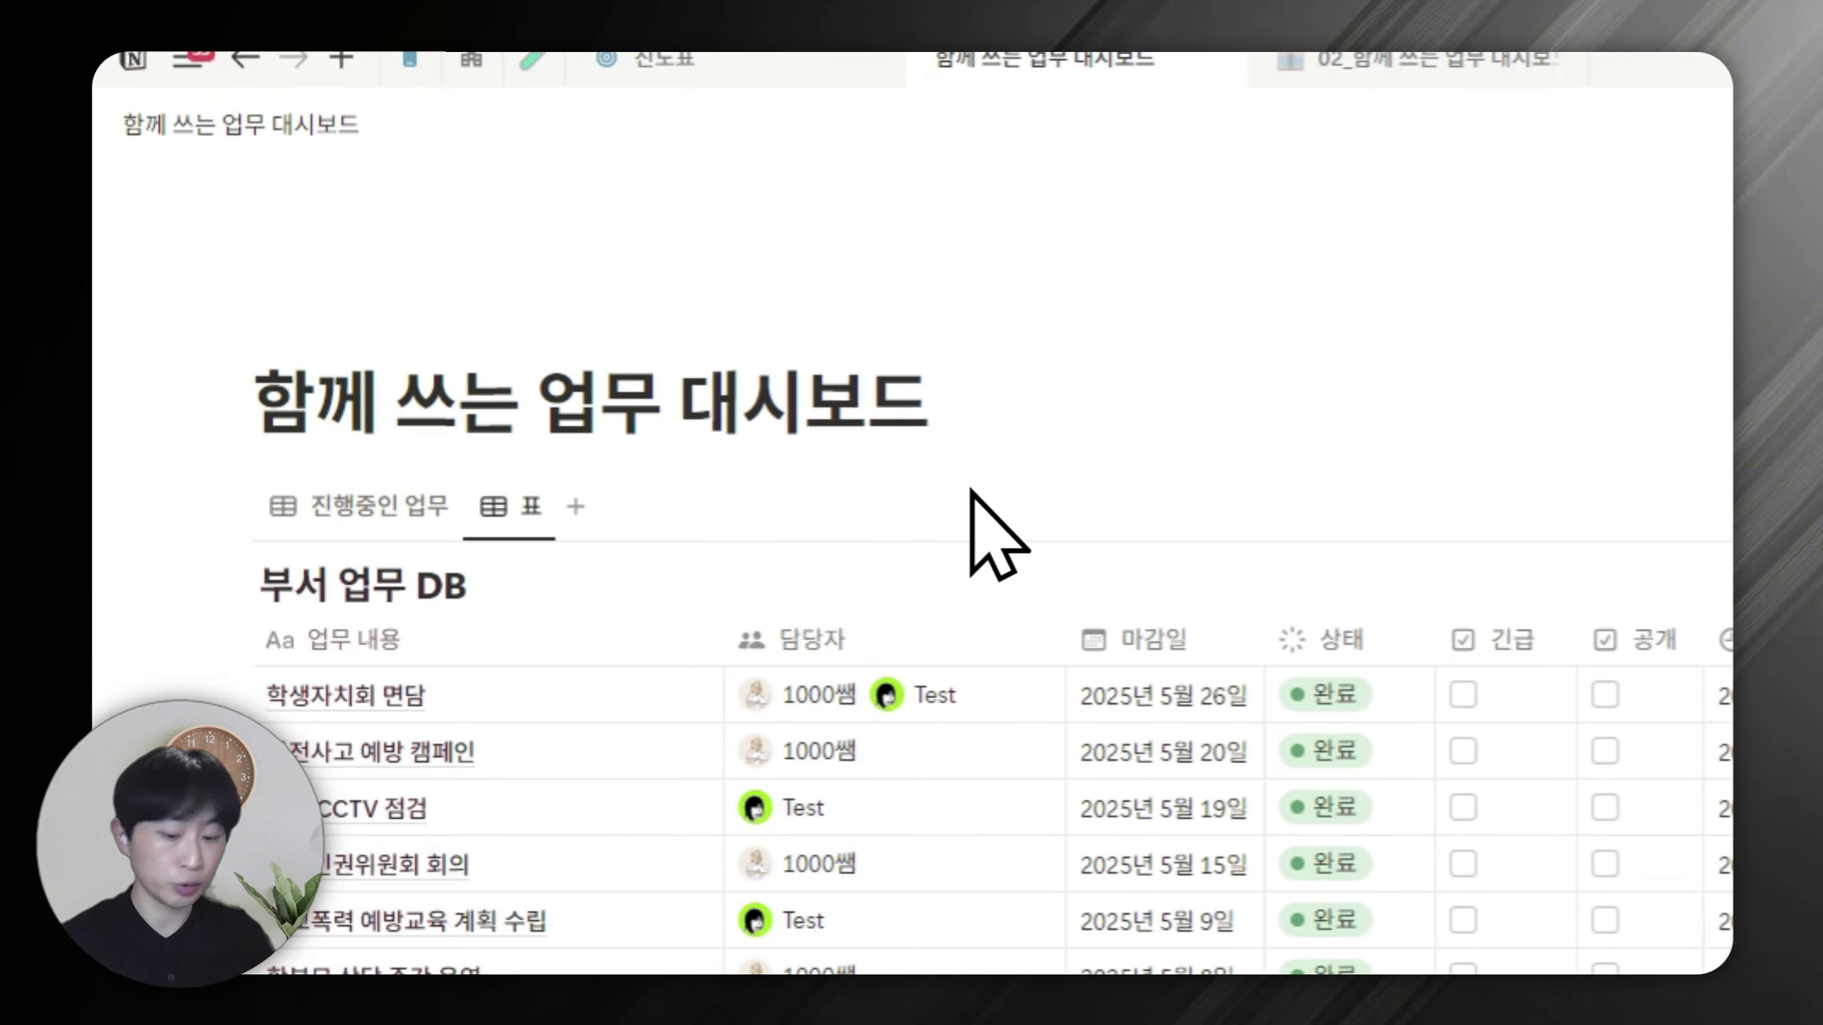
pyautogui.write('완료된 업무')
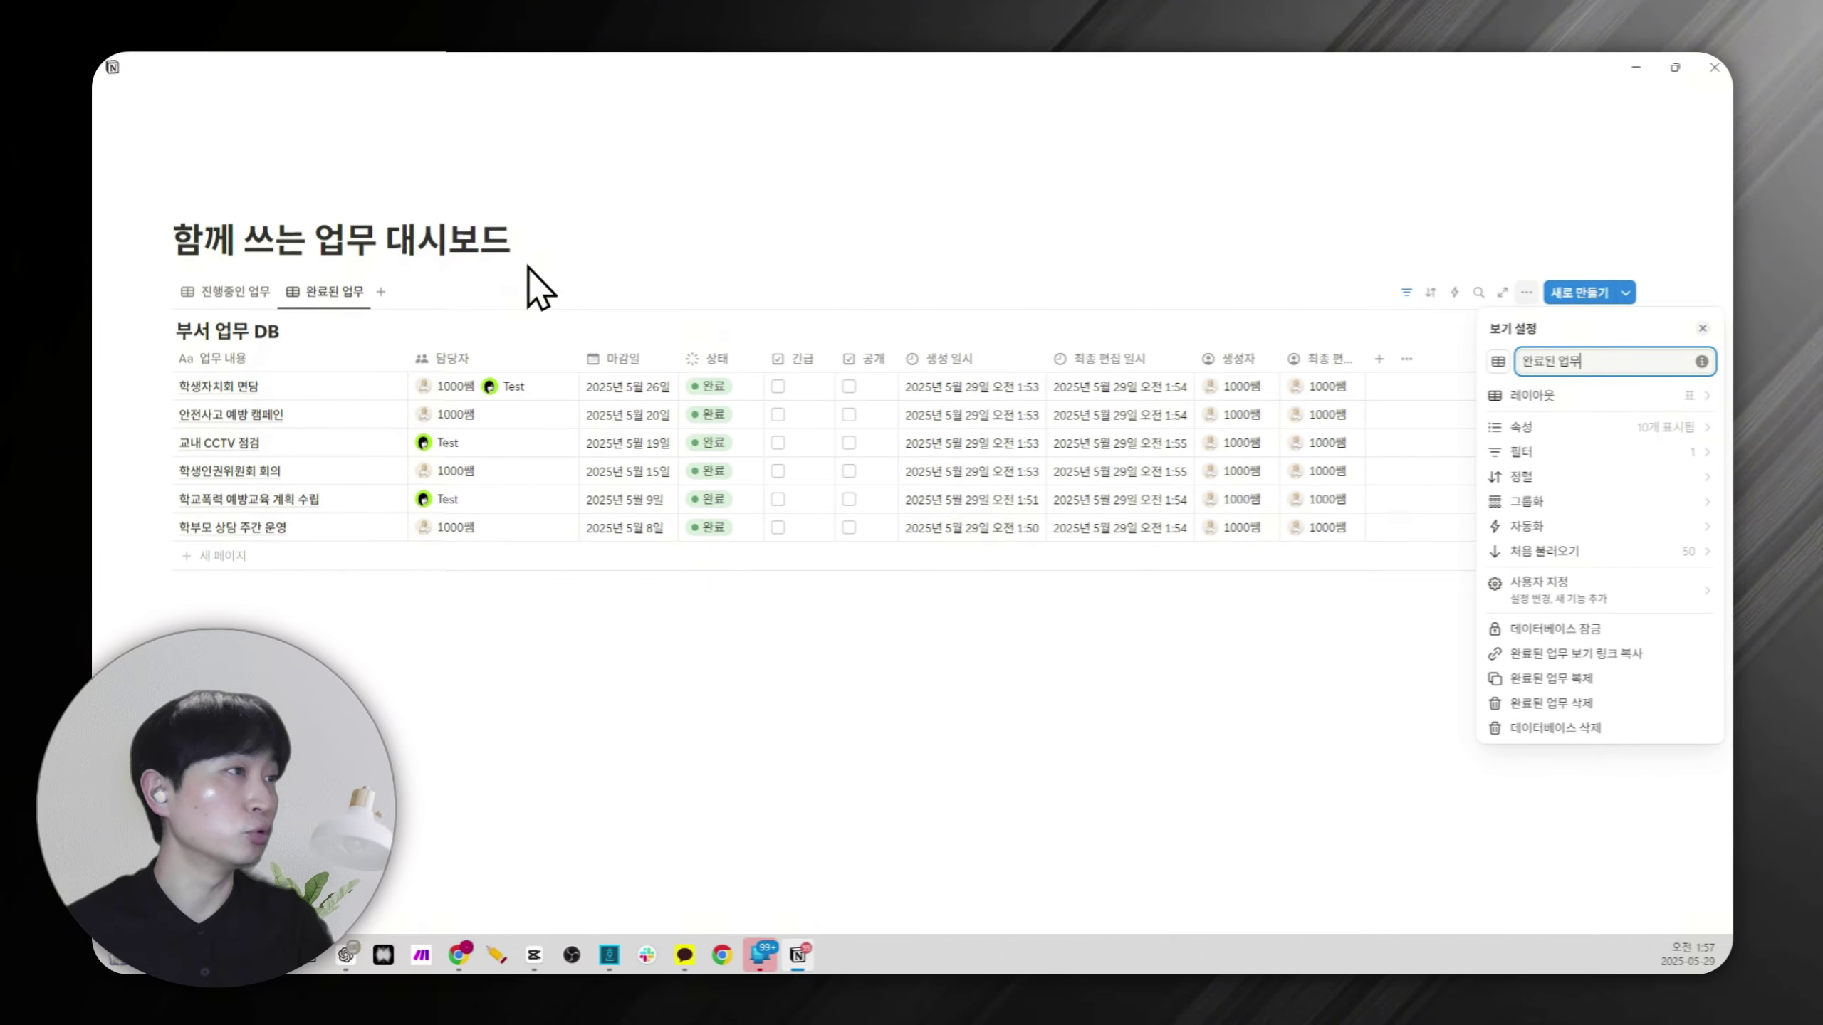
# Hide the 부서 업무 database title, then flip between the views ending on 진행중인 업무.
pyautogui.click(292, 331)
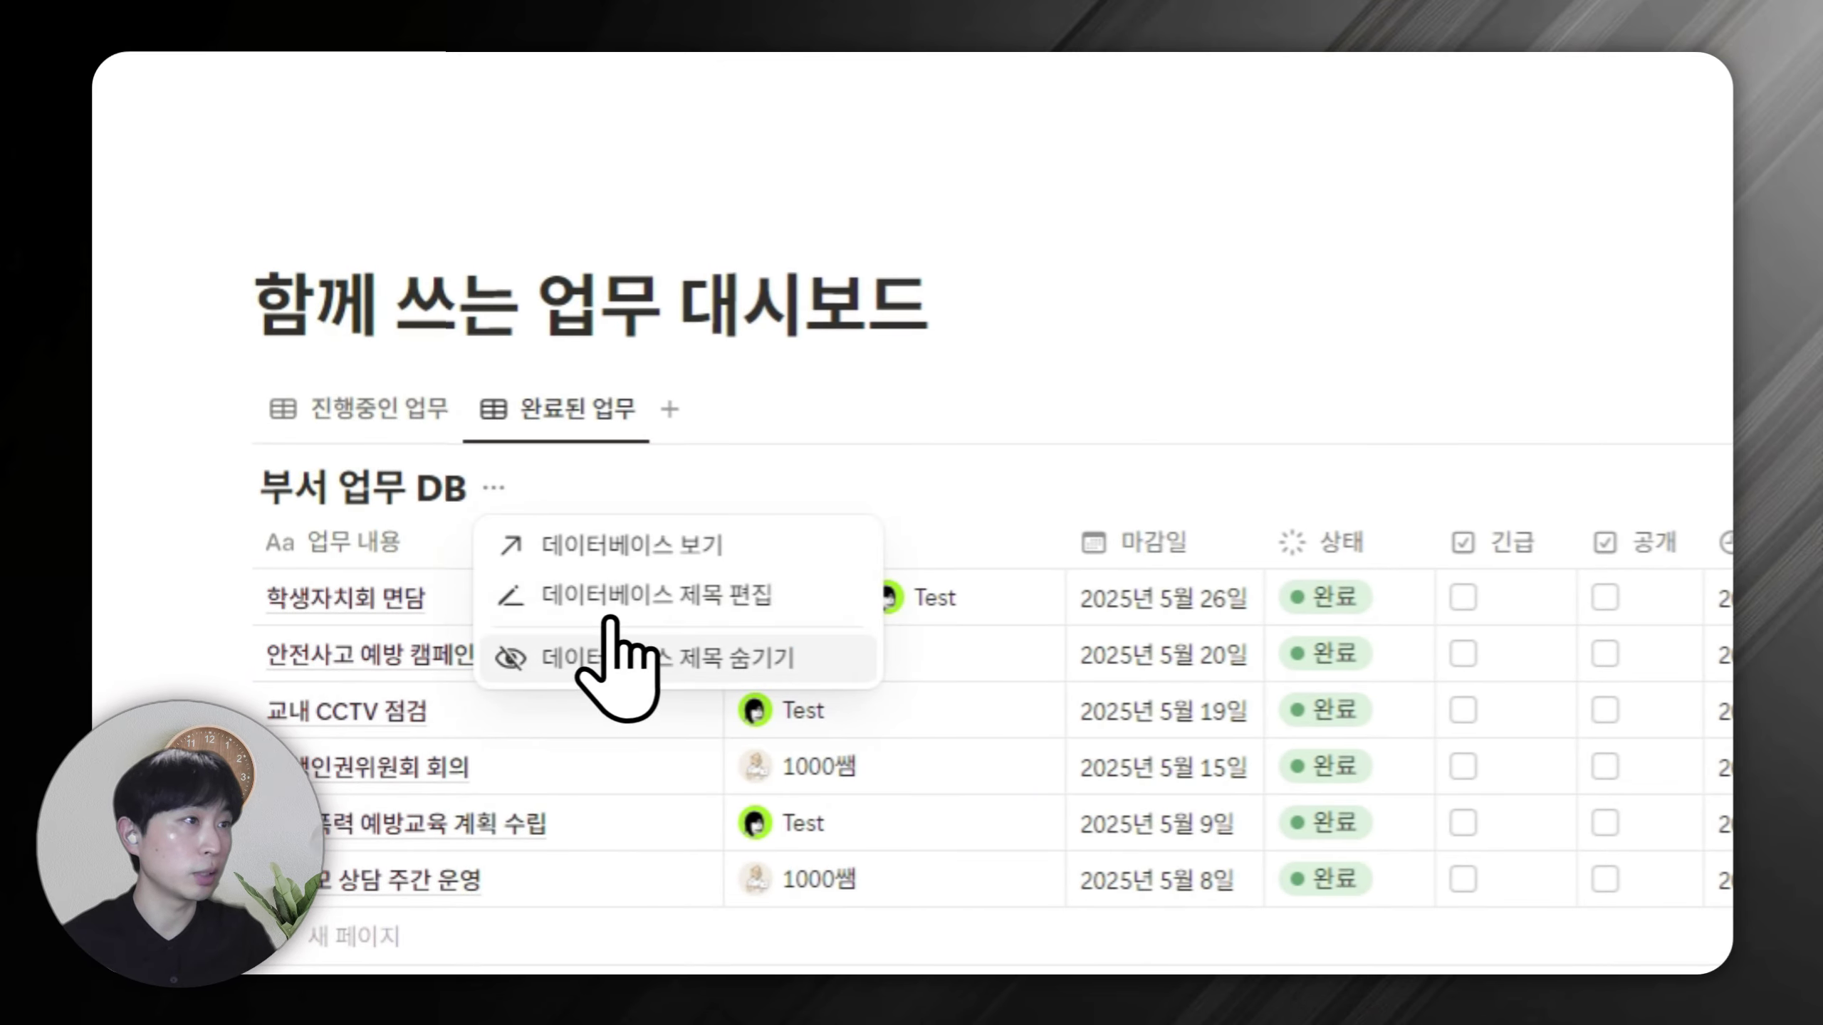
pyautogui.click(612, 639)
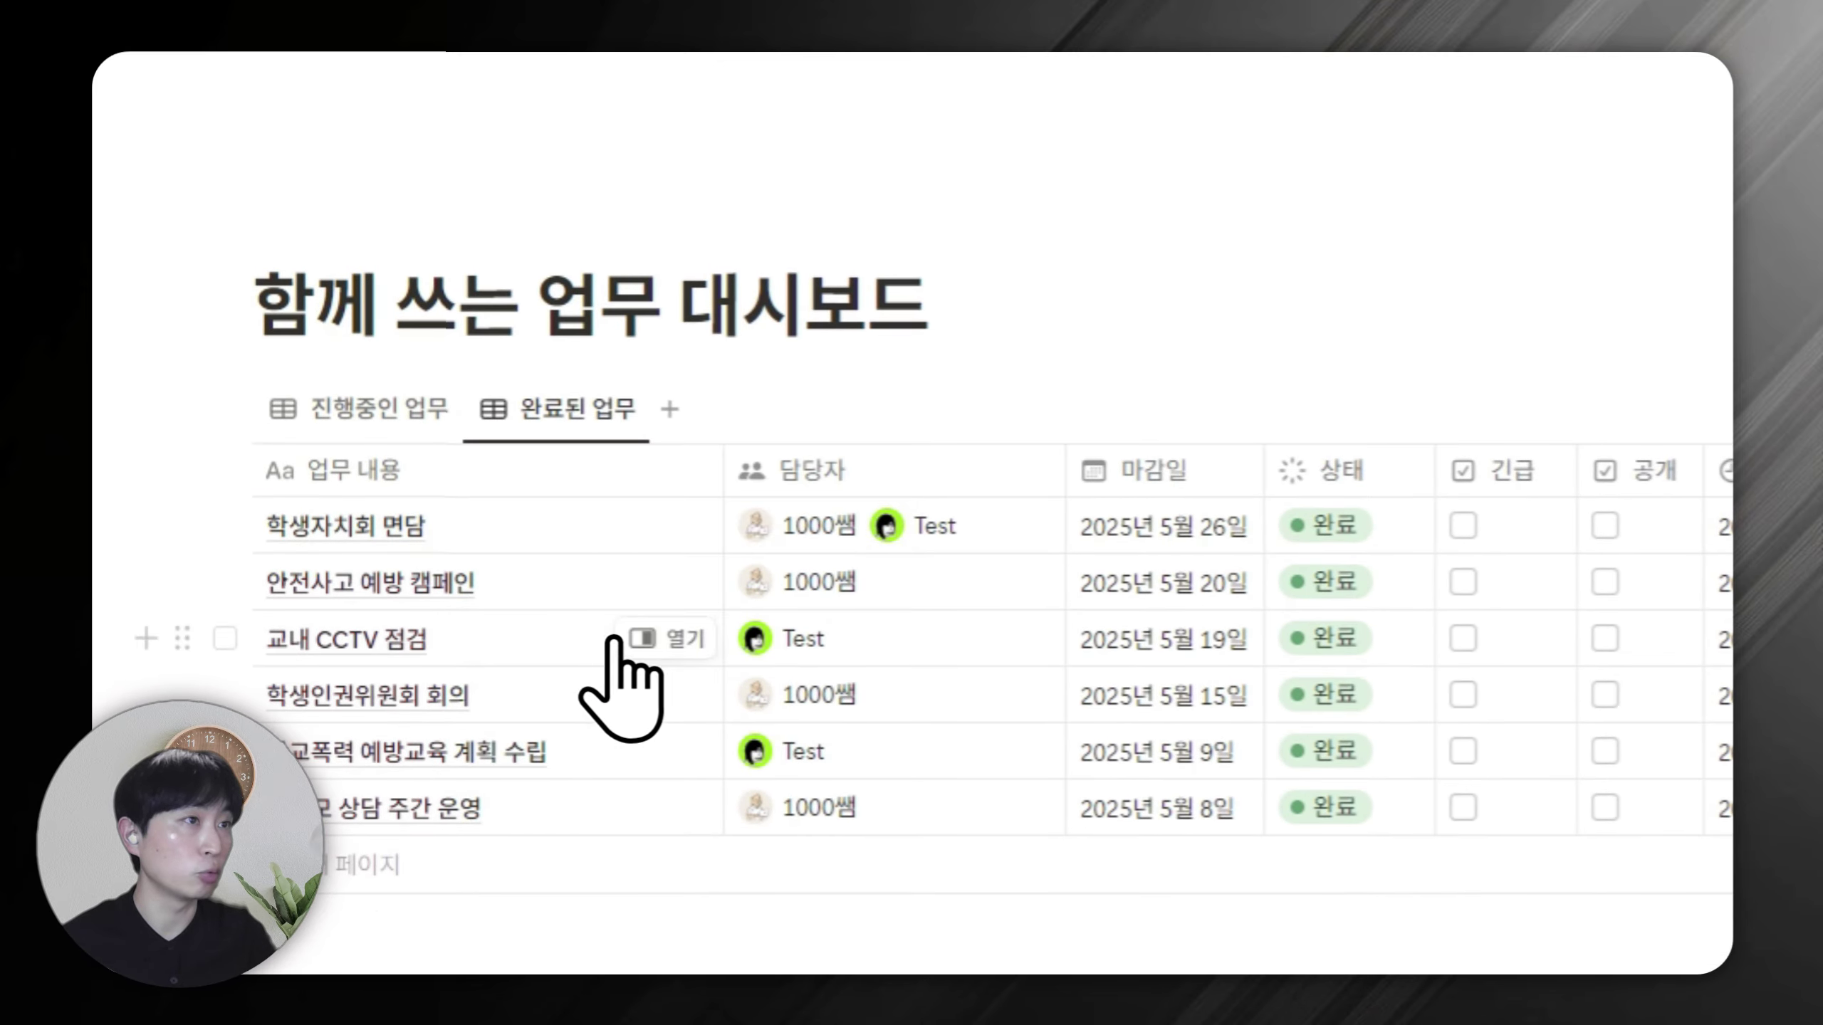
pyautogui.click(422, 411)
pyautogui.click(506, 402)
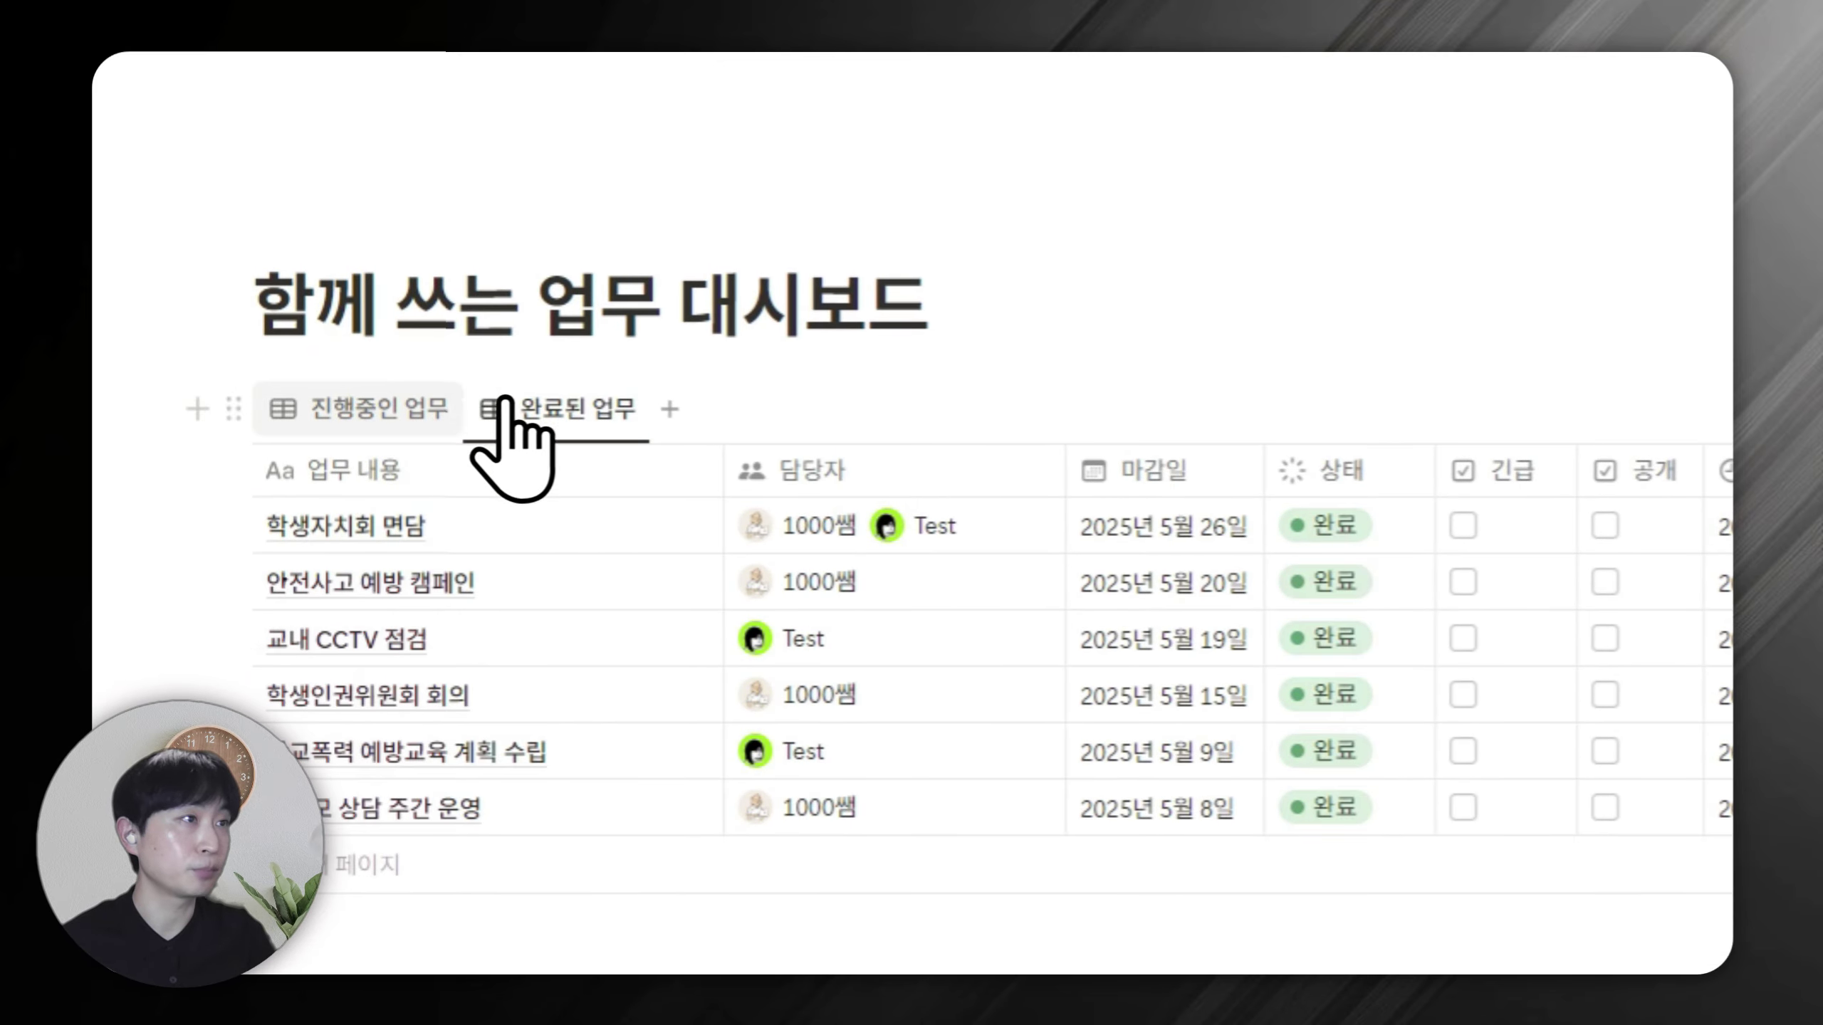
pyautogui.click(361, 417)
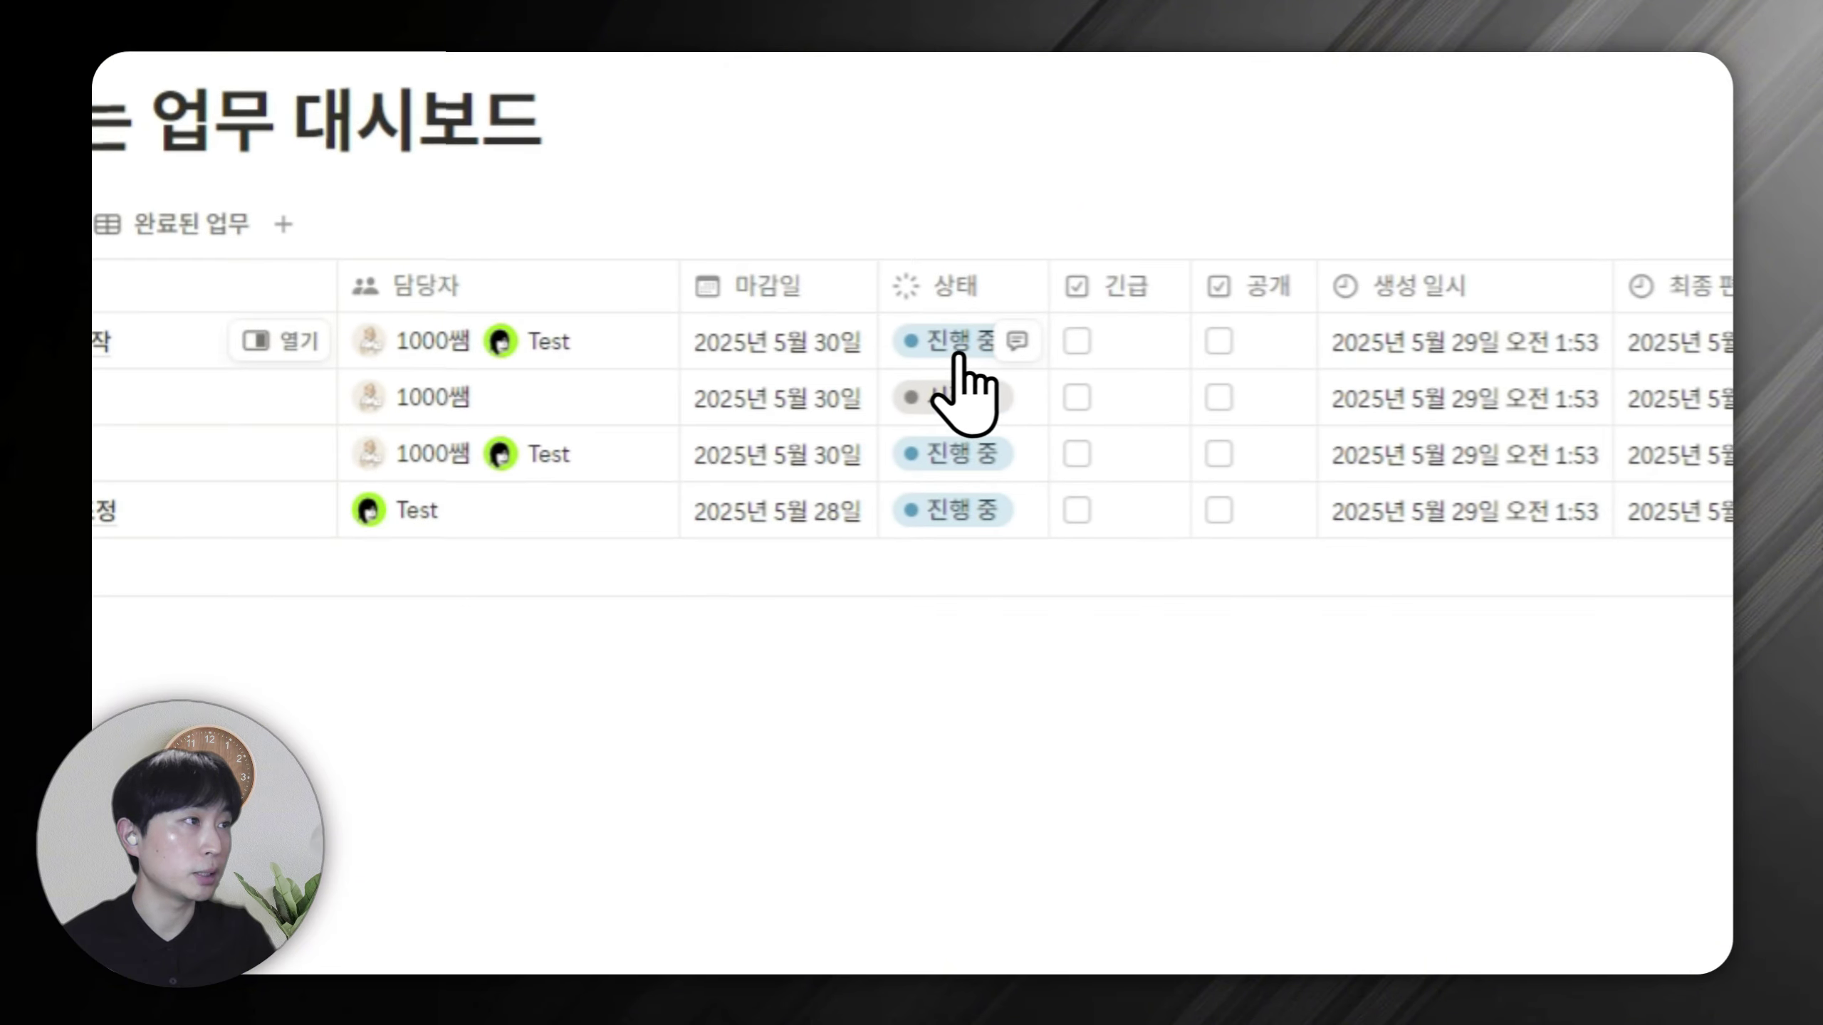
# Mark 학생인권교육 자료 제작 완료, confirm it in 완료된 업무, then revert it to 시작 전.
pyautogui.click(958, 355)
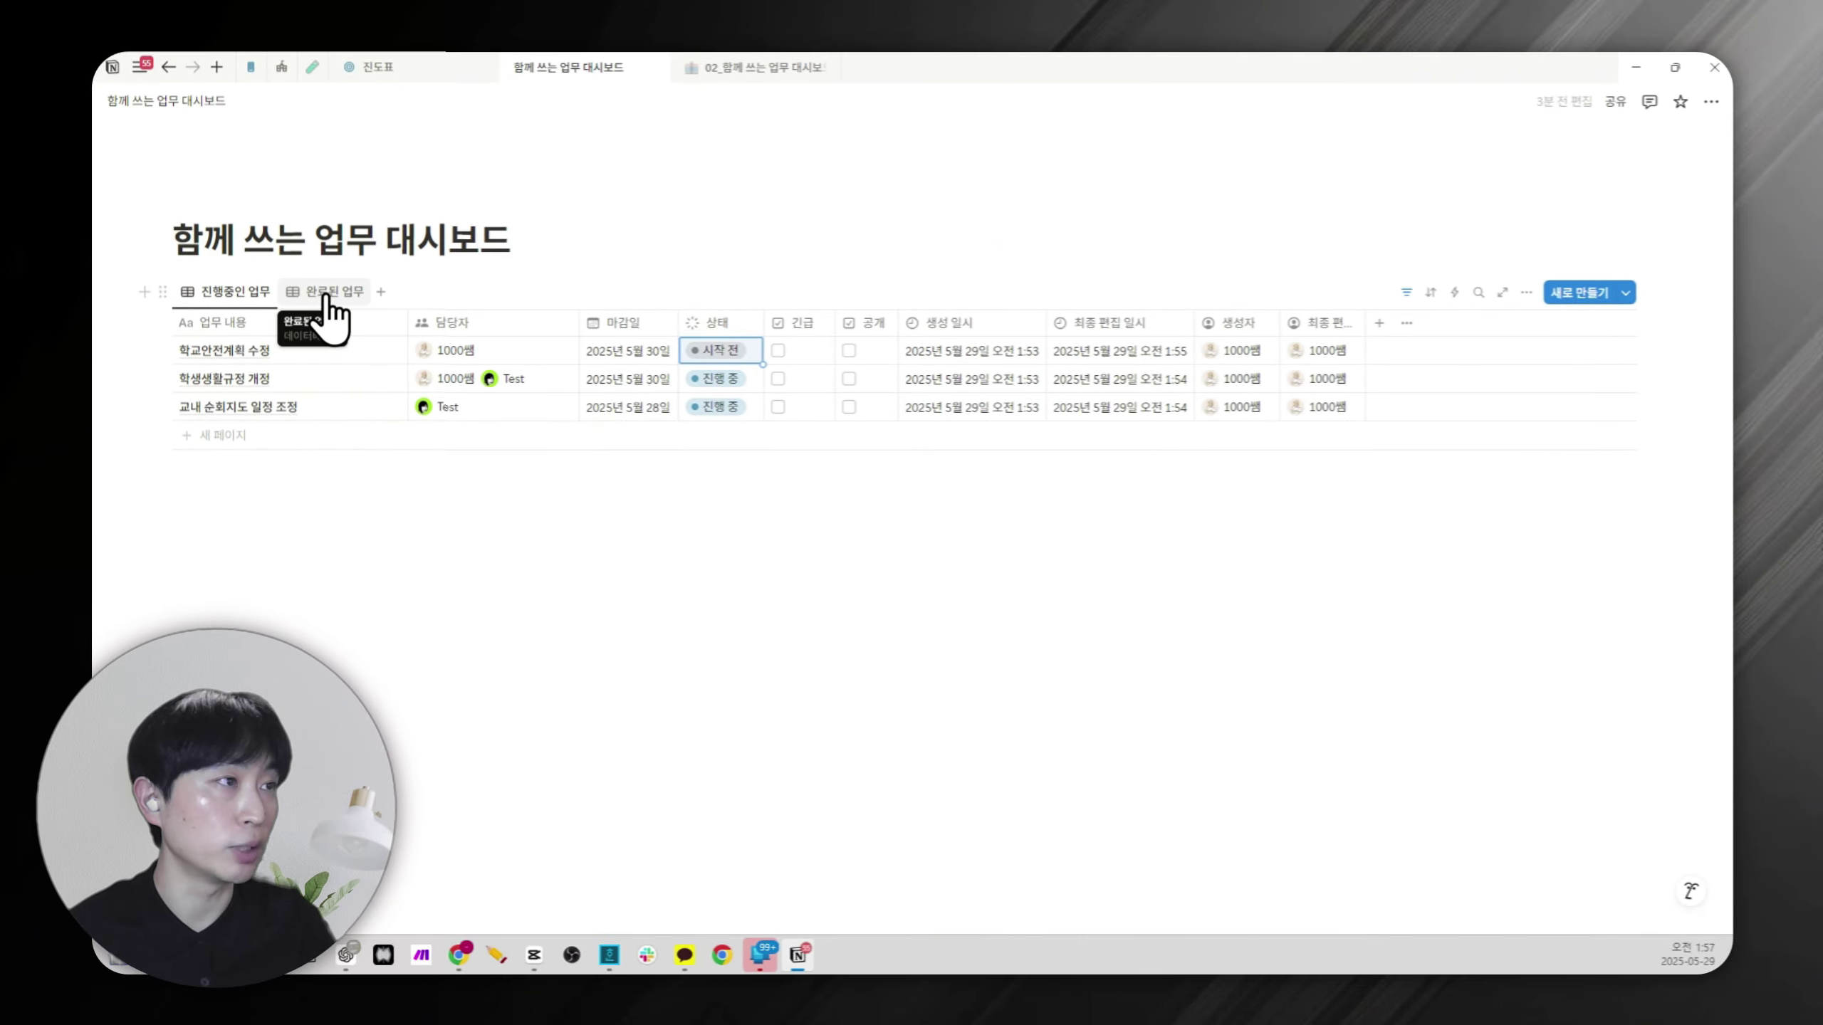
pyautogui.click(331, 294)
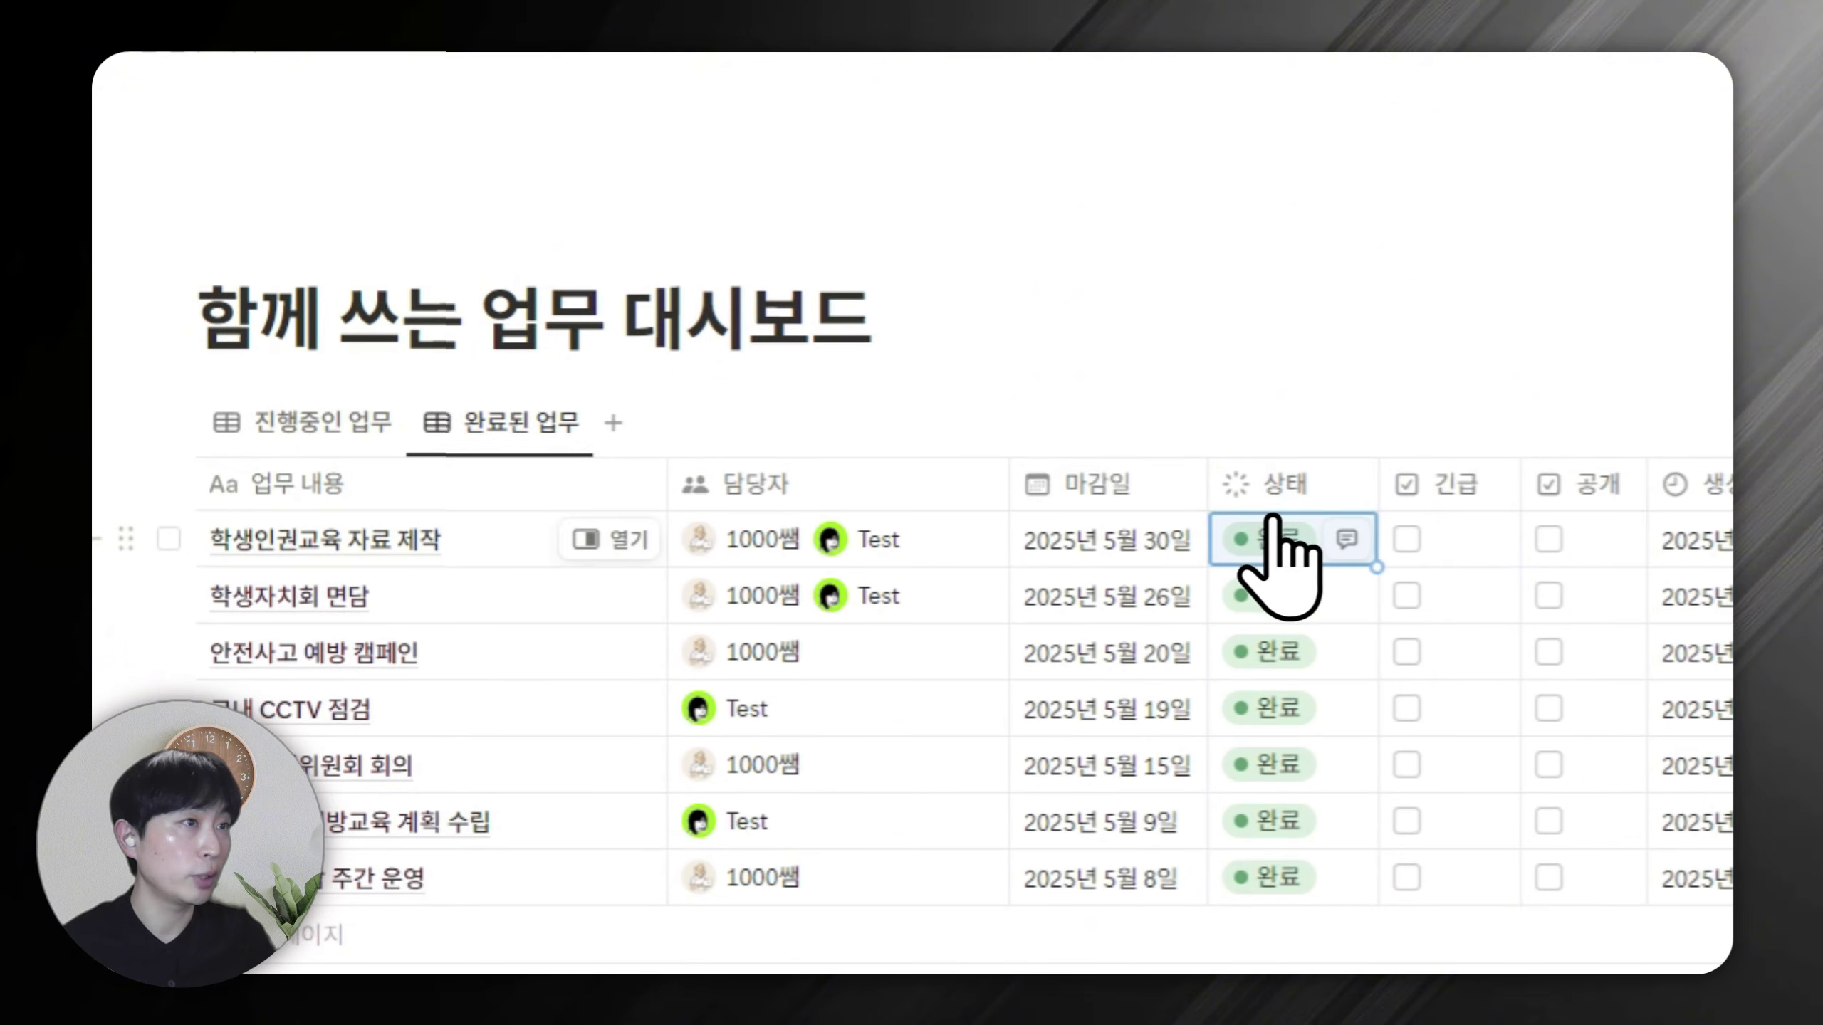
pyautogui.click(1287, 540)
pyautogui.click(1219, 622)
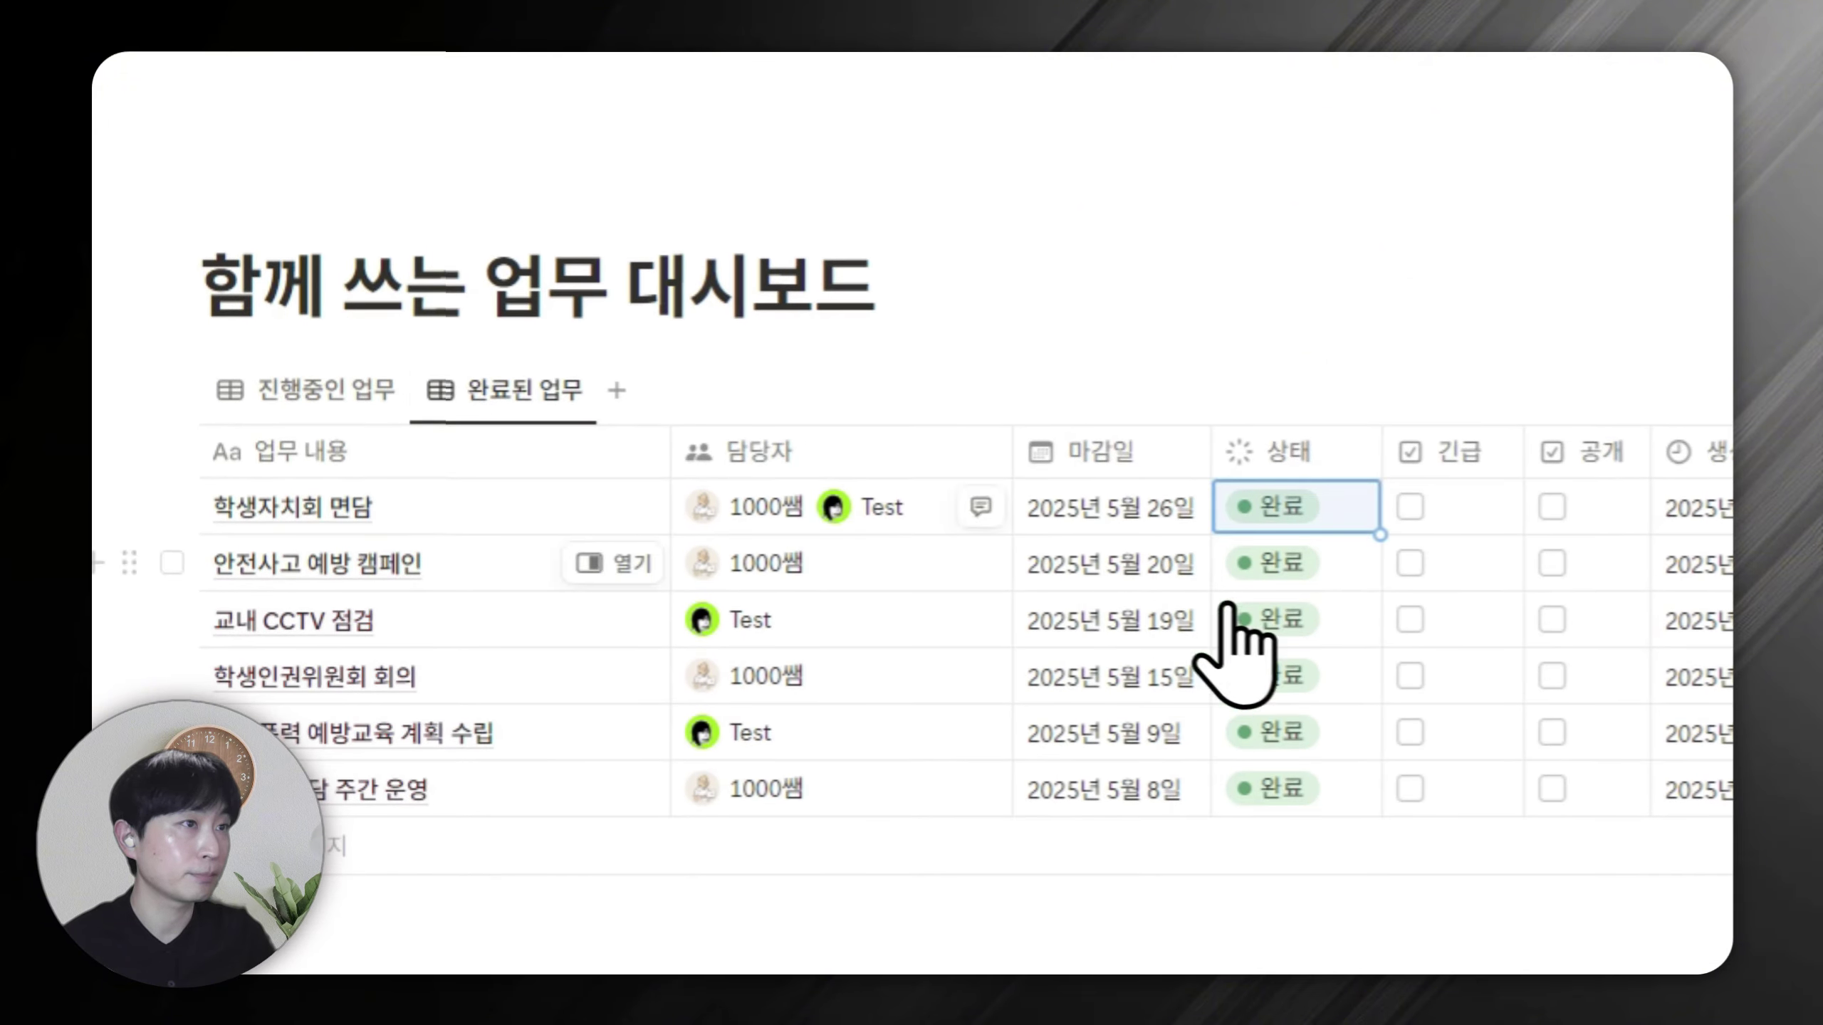
pyautogui.click(337, 431)
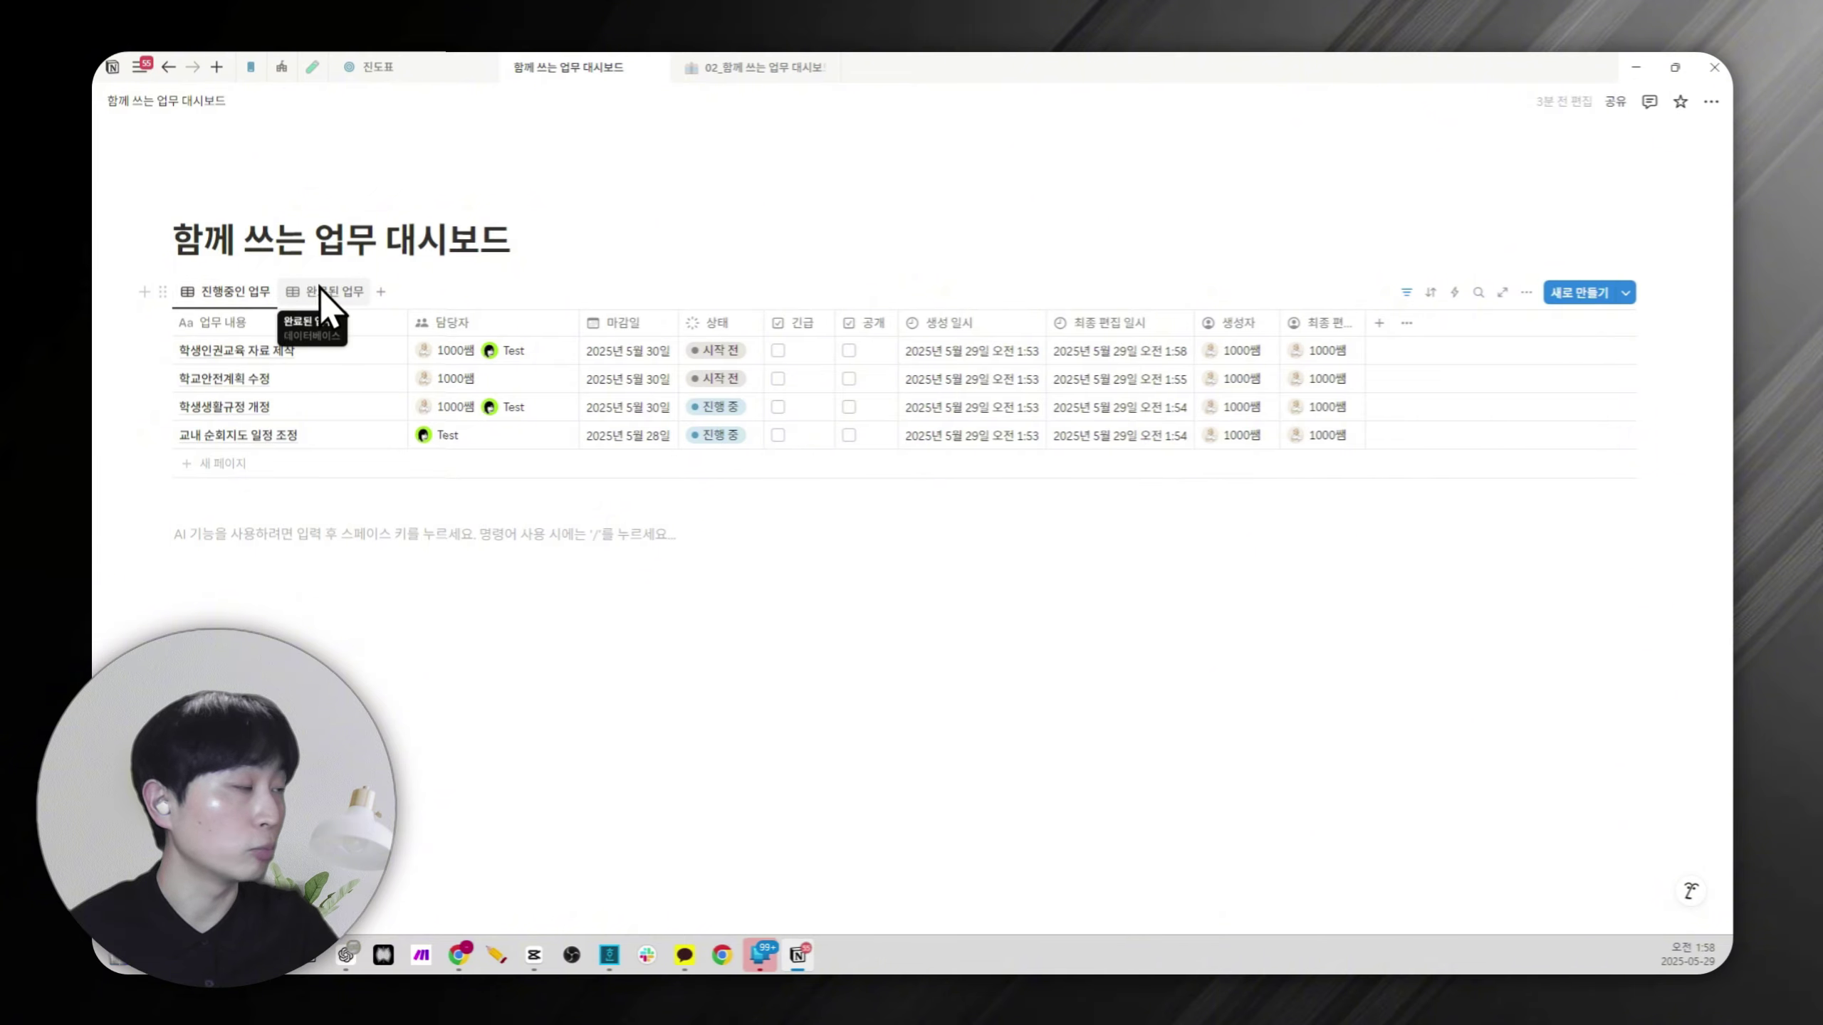
# Add a 캘린더 view placing each task on its May 2025 due date.
pyautogui.click(380, 291)
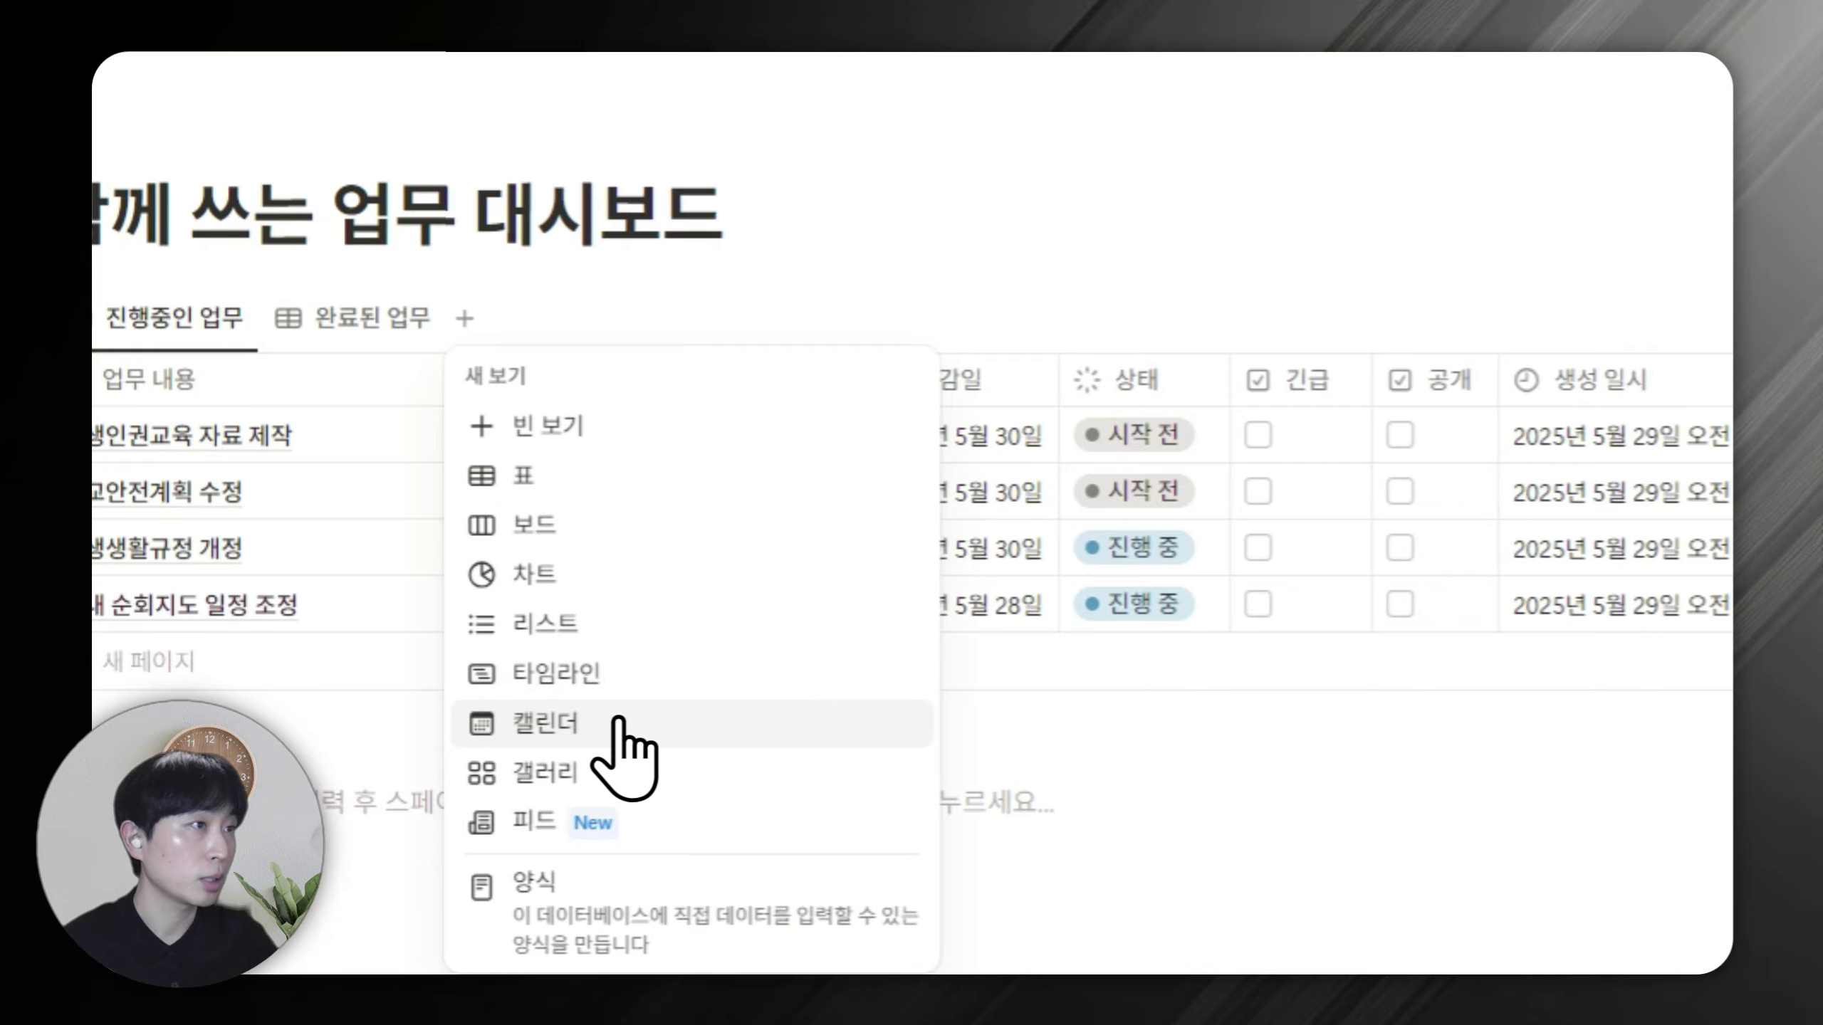
pyautogui.click(621, 722)
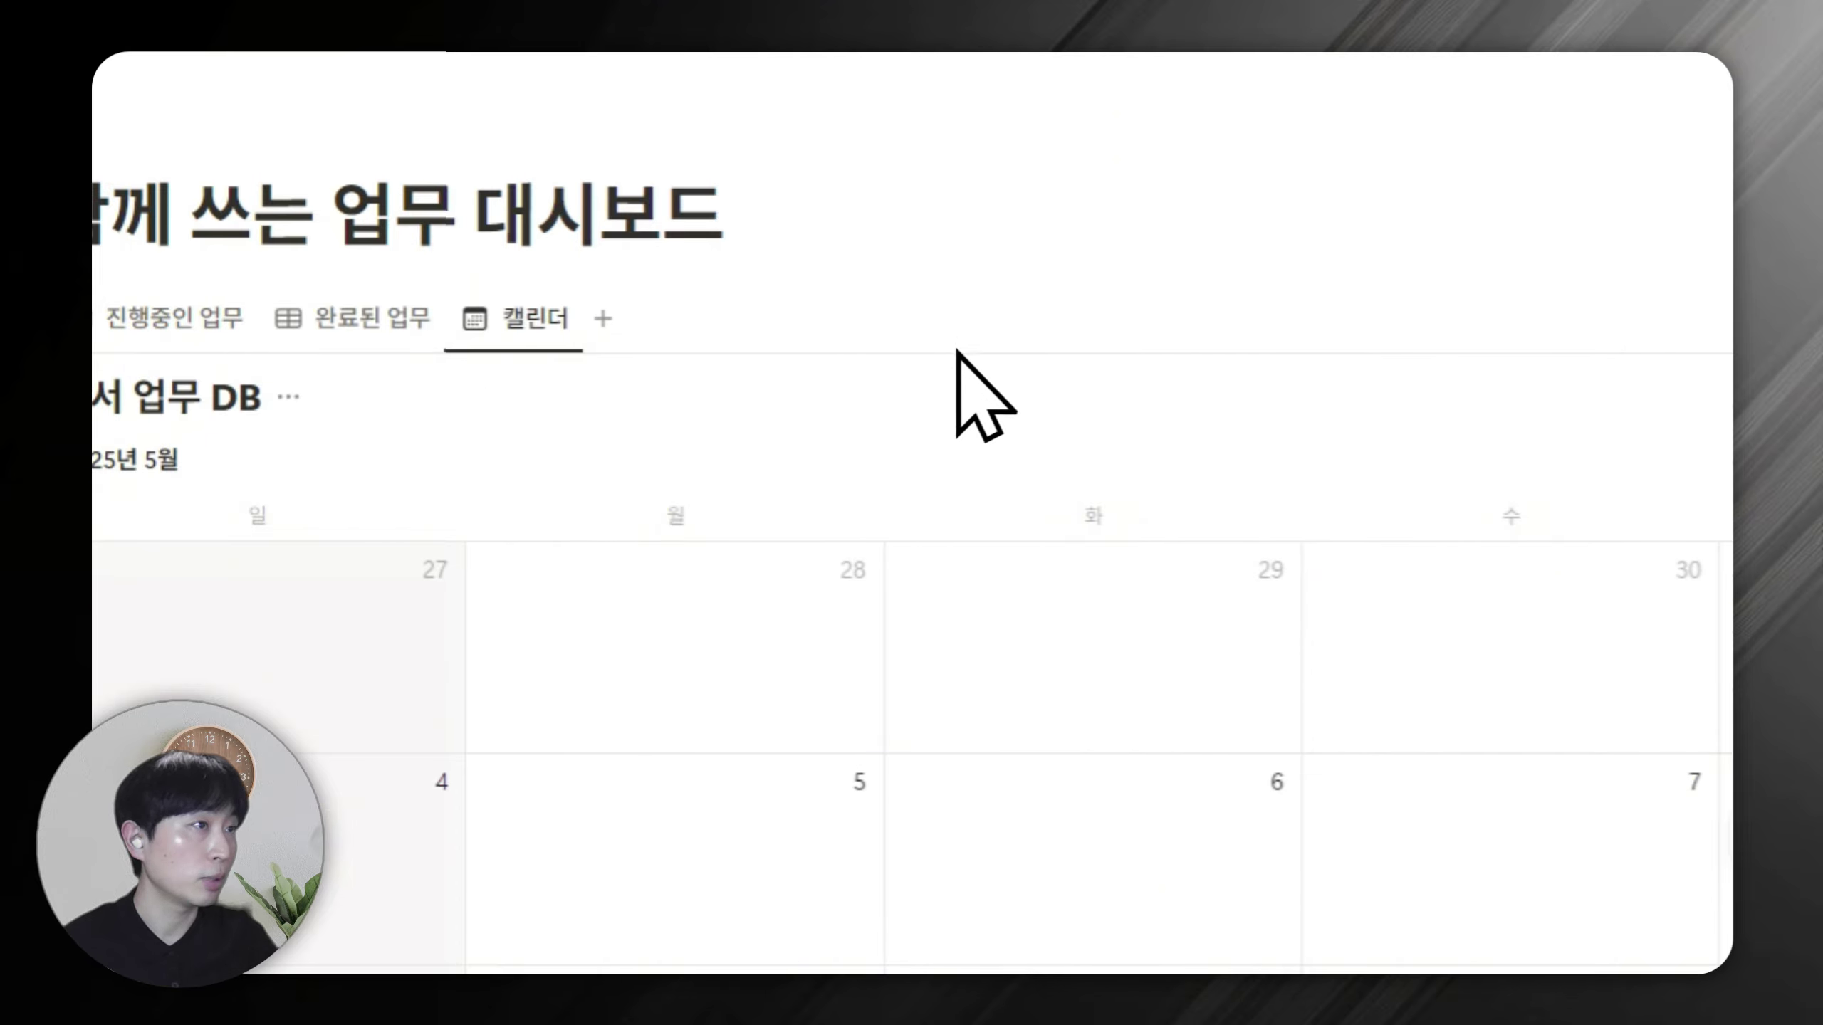
pyautogui.scroll(-3, 969, 445)
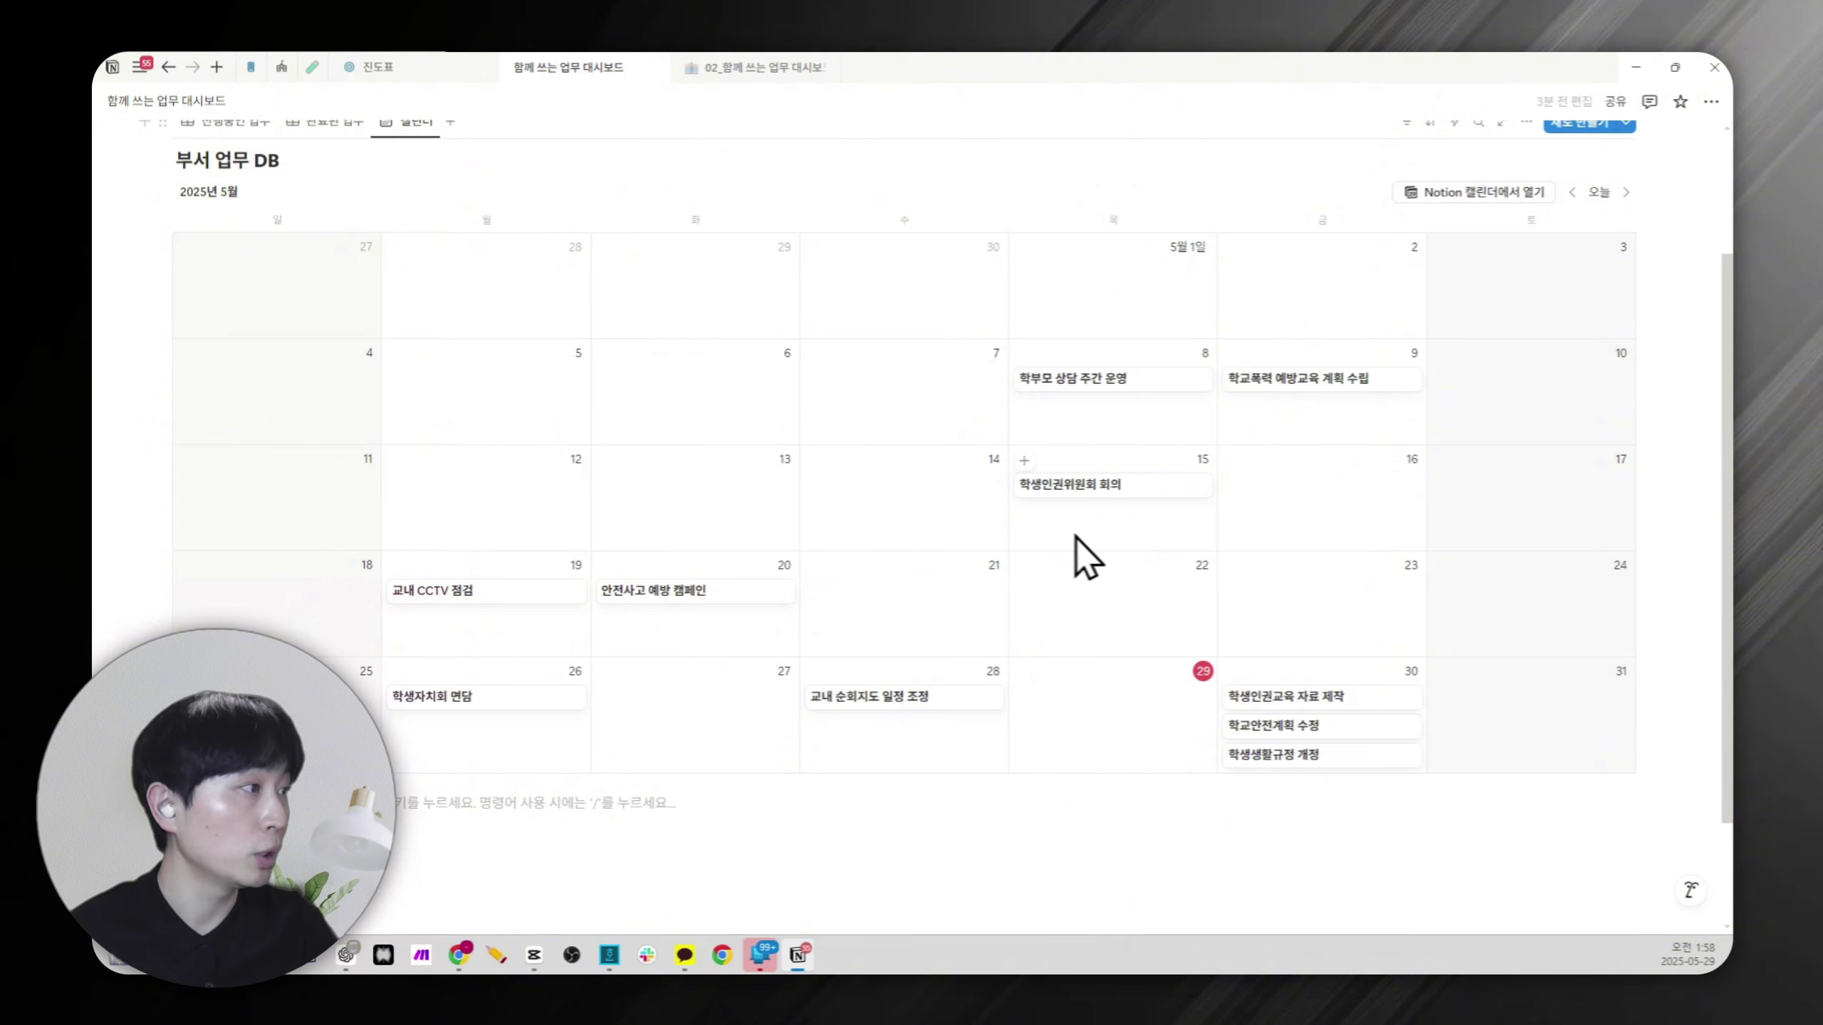
pyautogui.scroll(2, 1305, 573)
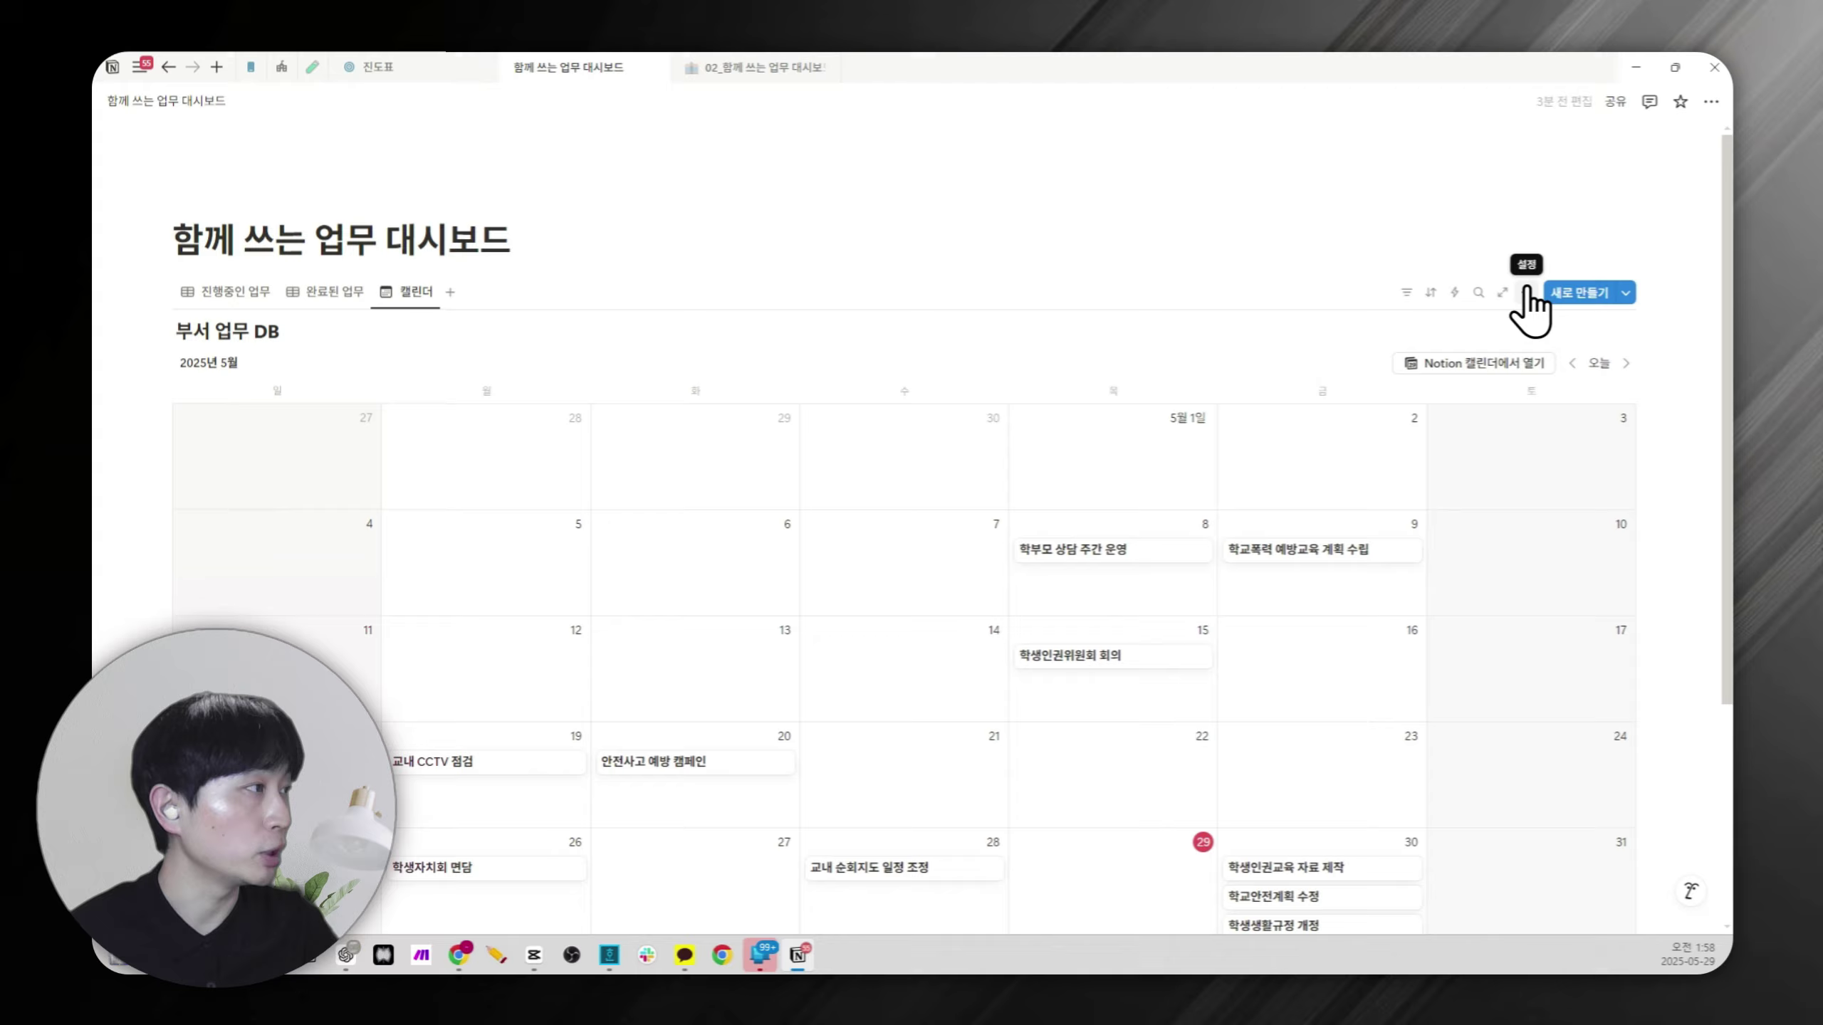
# Set the calendar layout to show one week at a time with weekends hidden.
pyautogui.click(1527, 292)
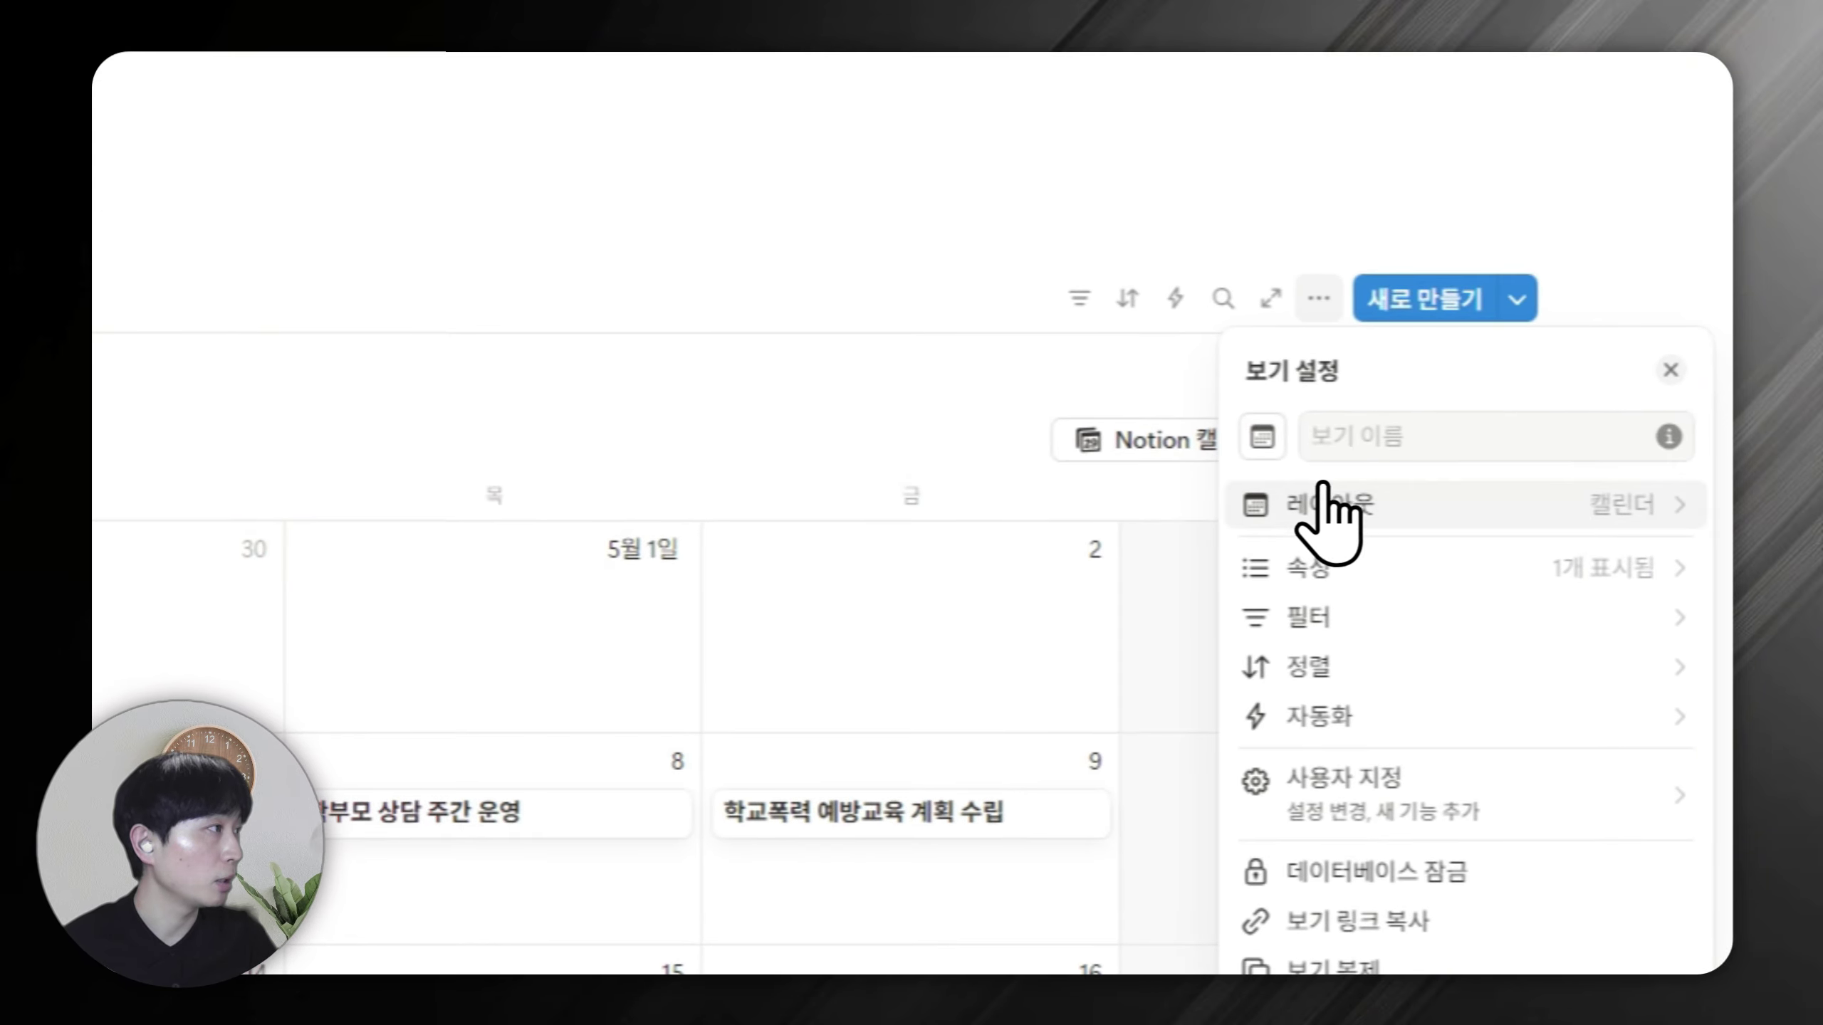
pyautogui.click(1326, 503)
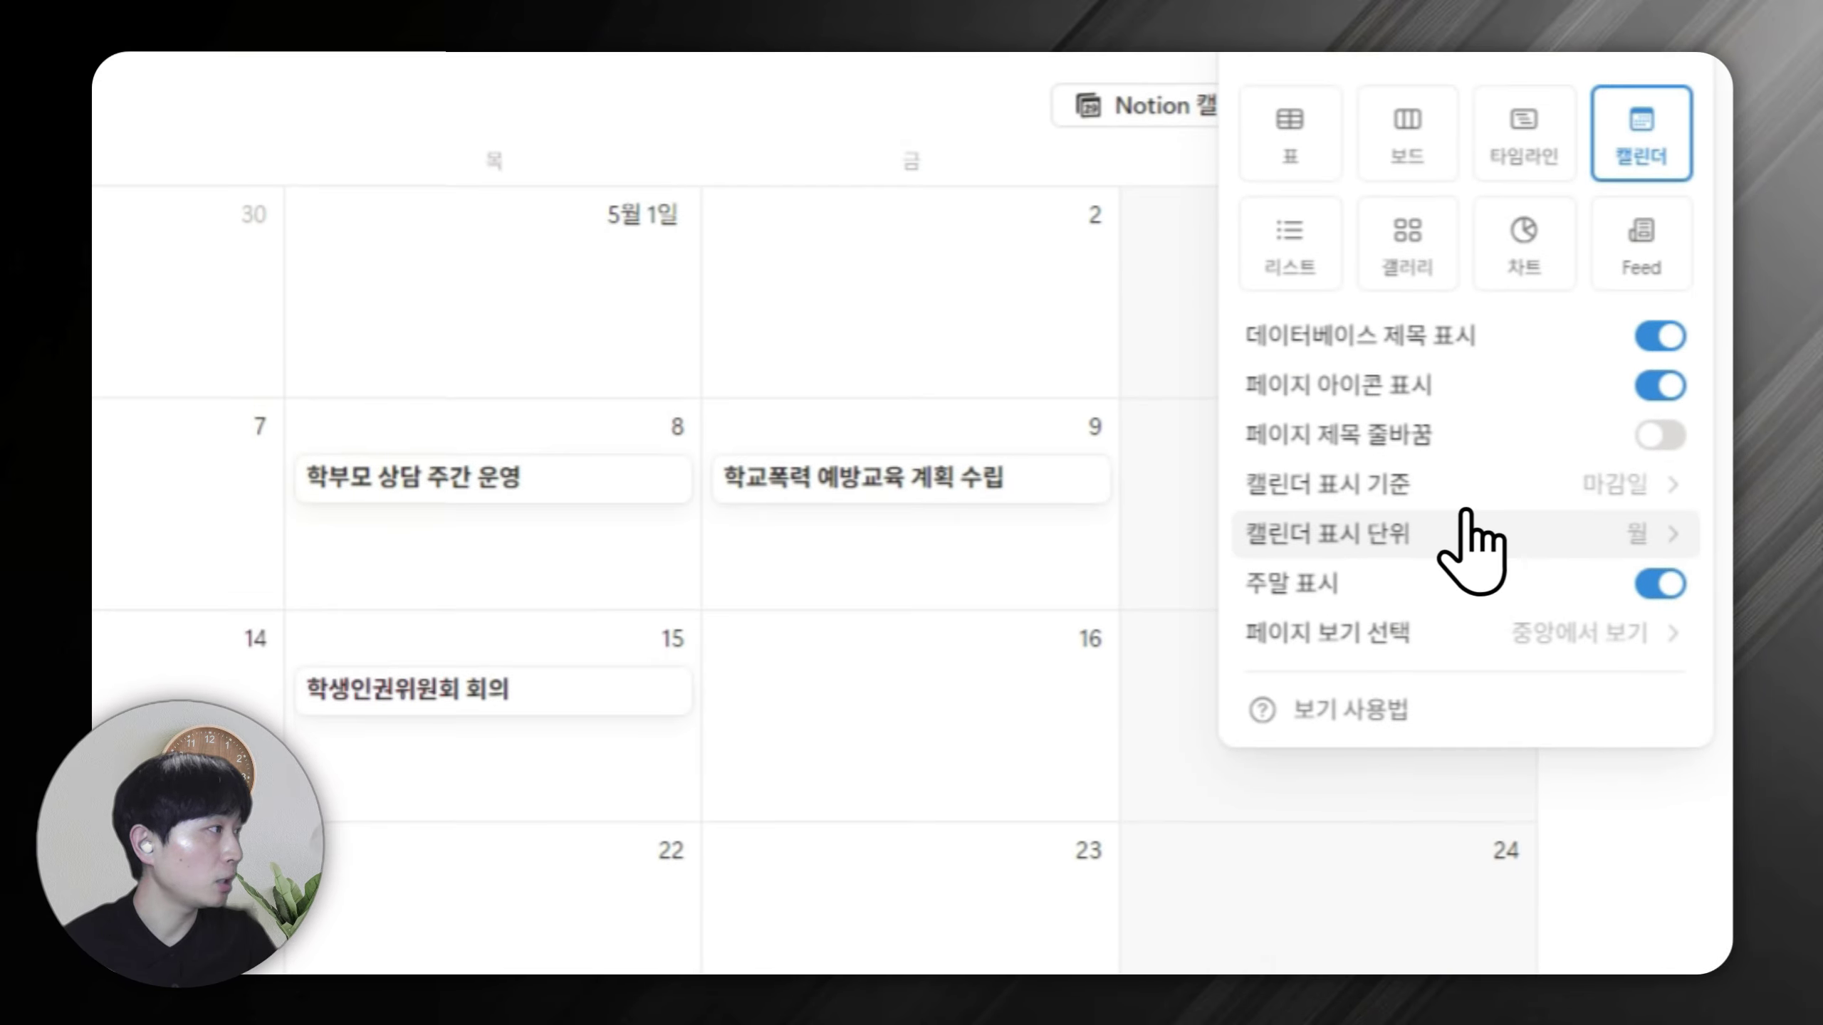
pyautogui.click(1464, 520)
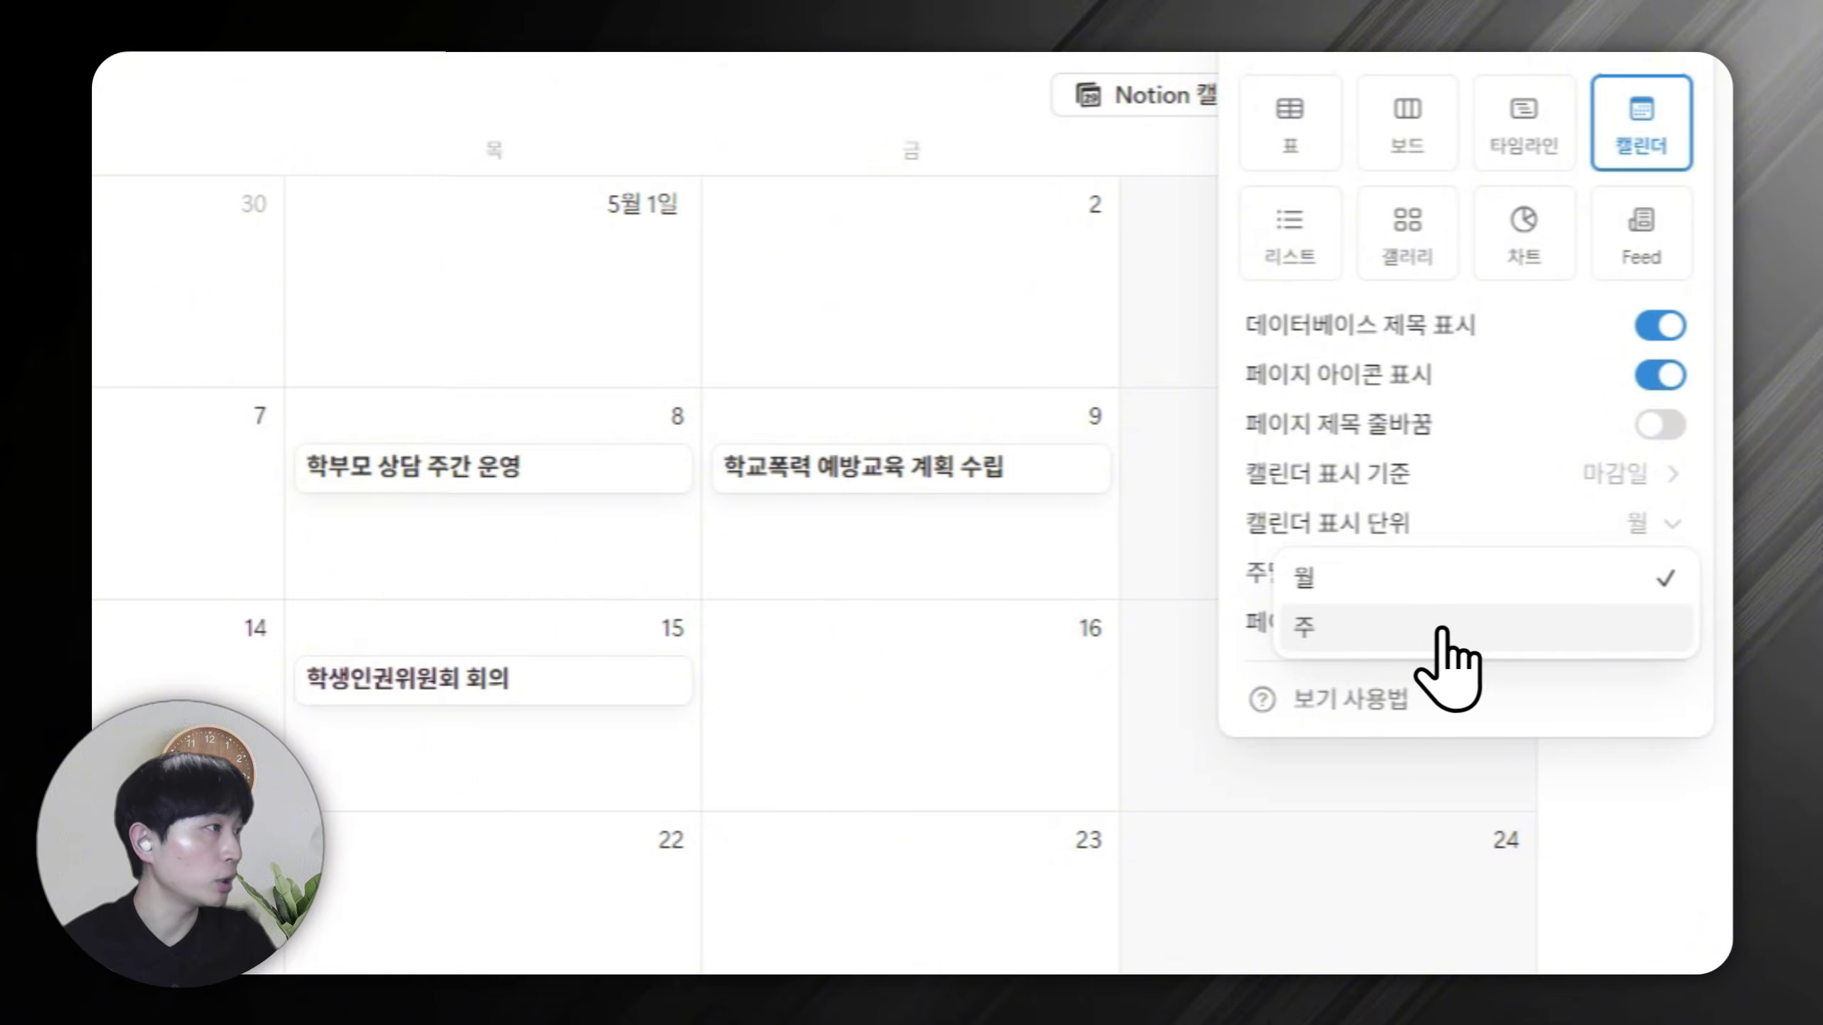
pyautogui.click(1445, 632)
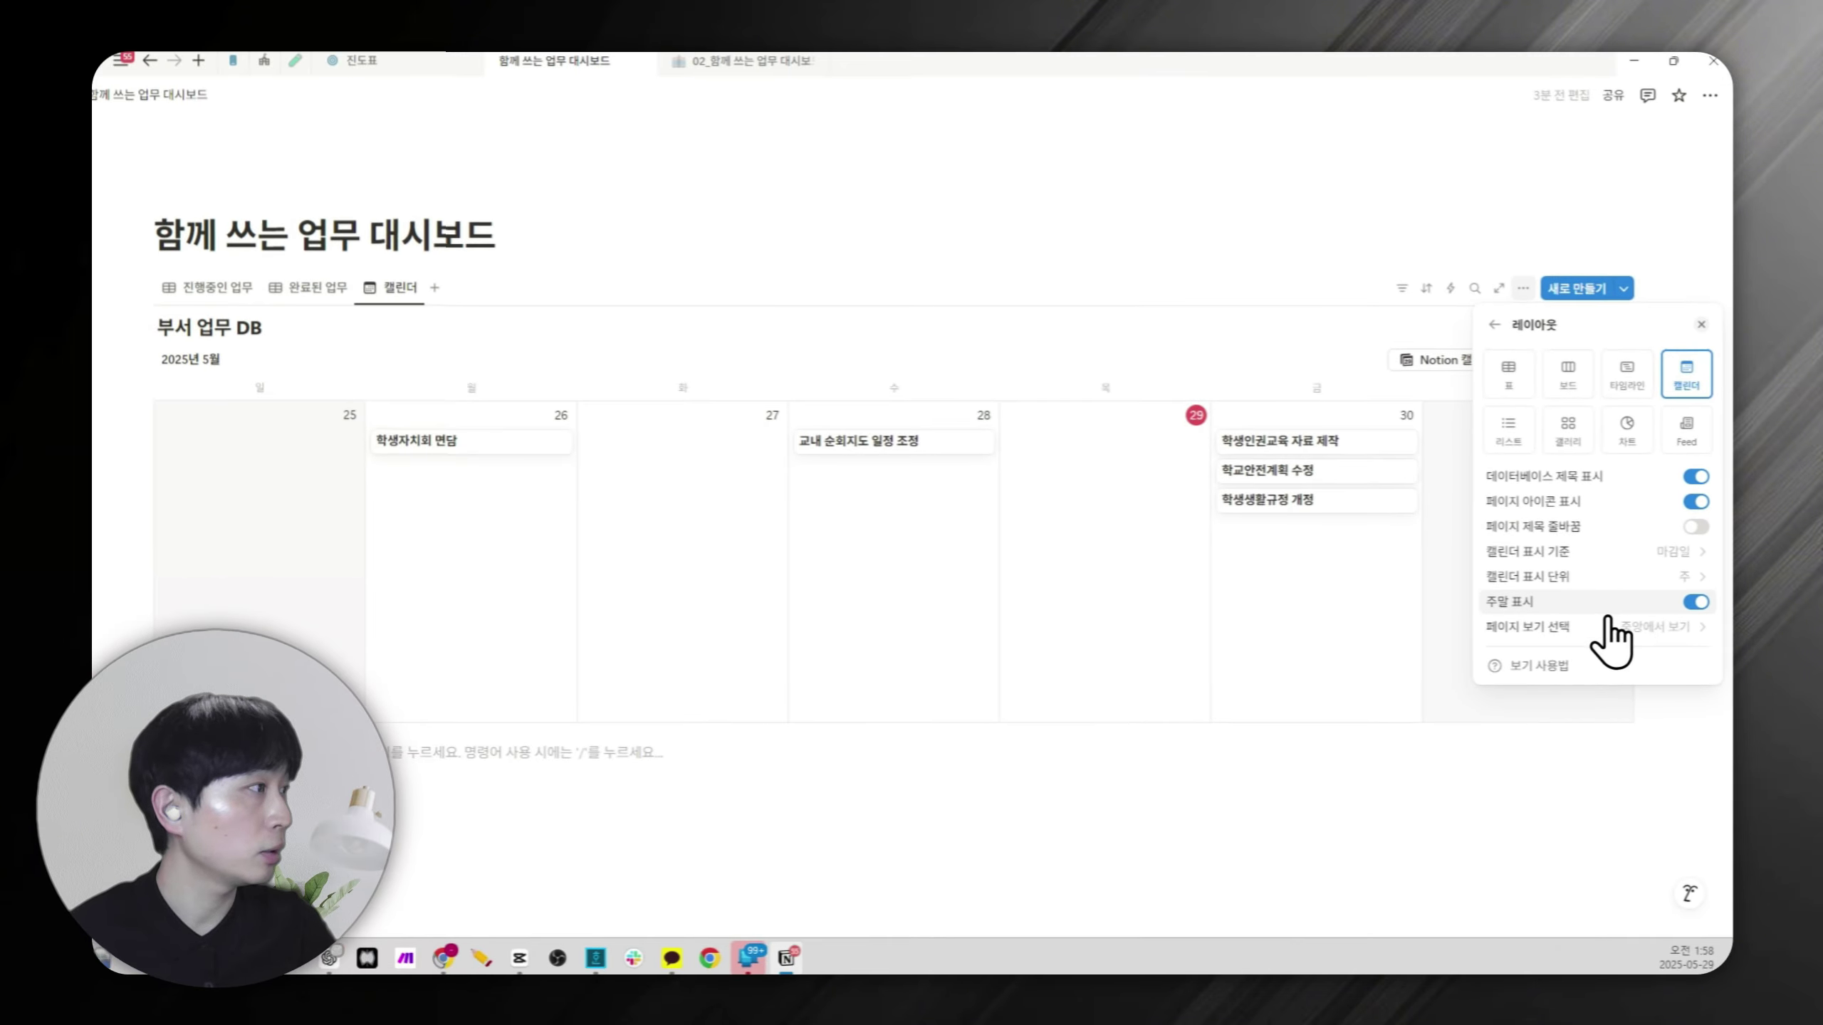
pyautogui.click(1697, 603)
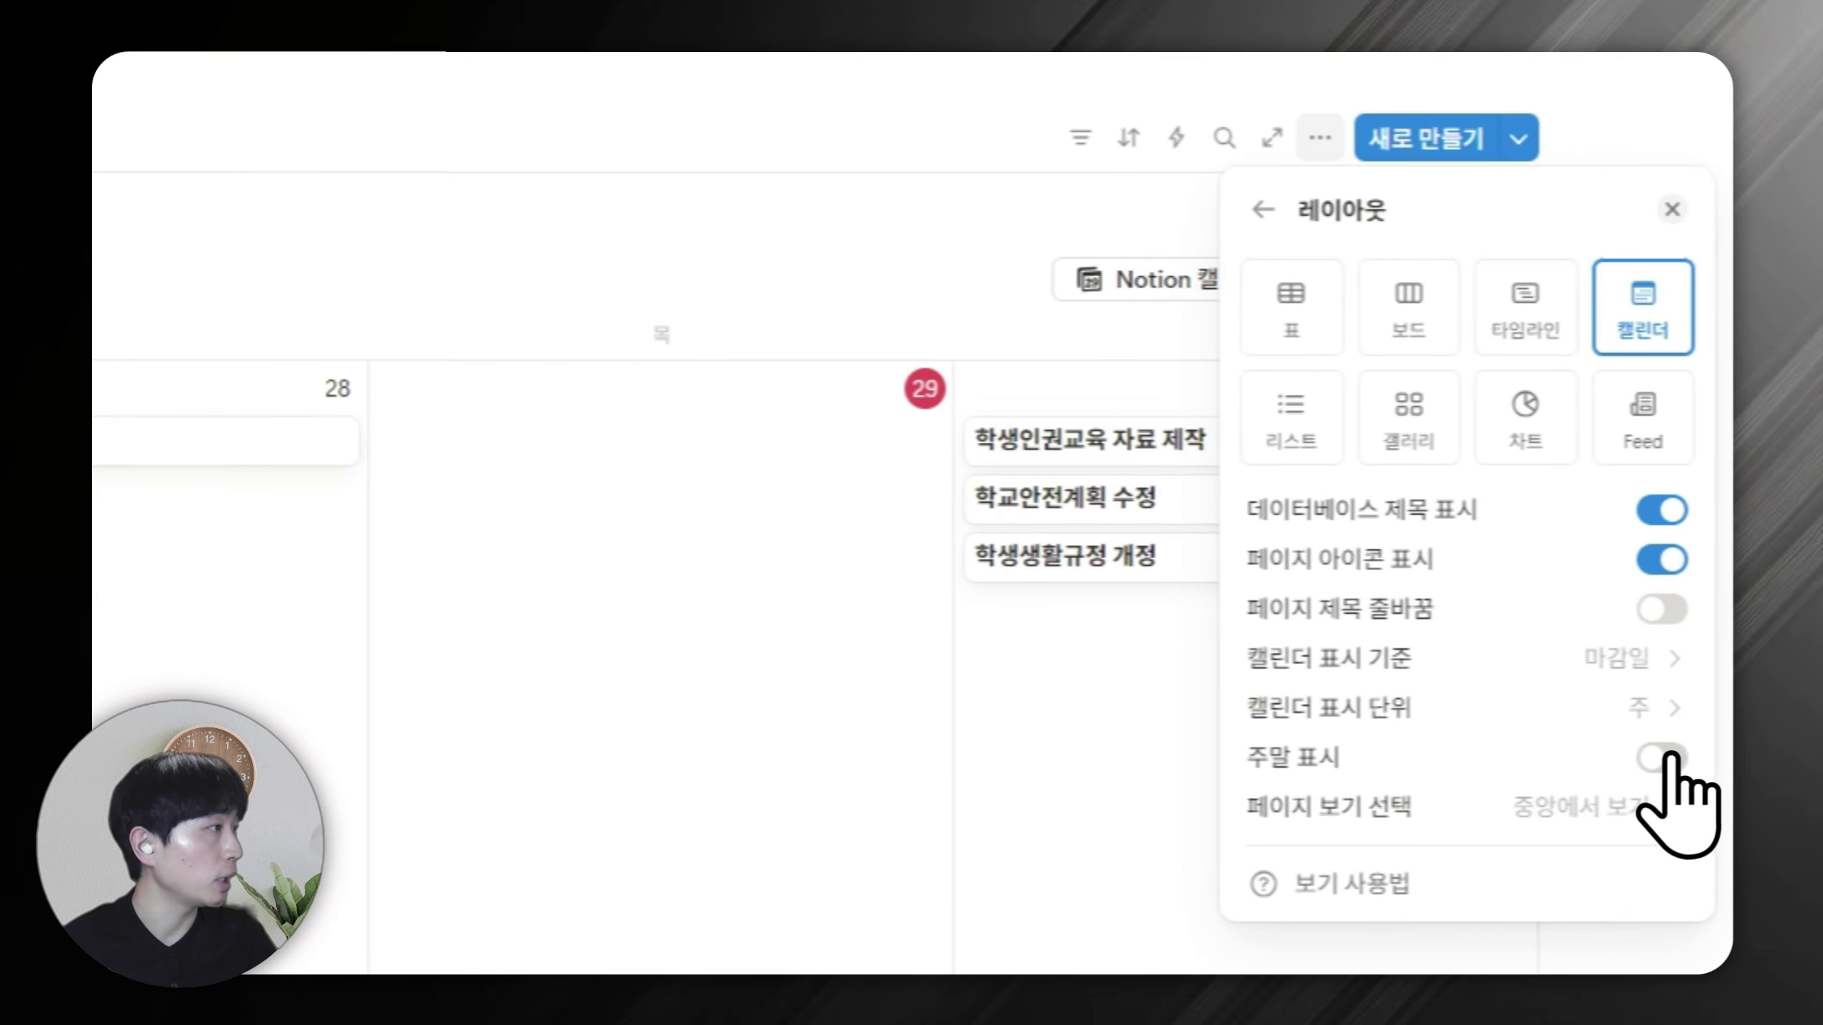
pyautogui.click(1670, 756)
pyautogui.click(1665, 759)
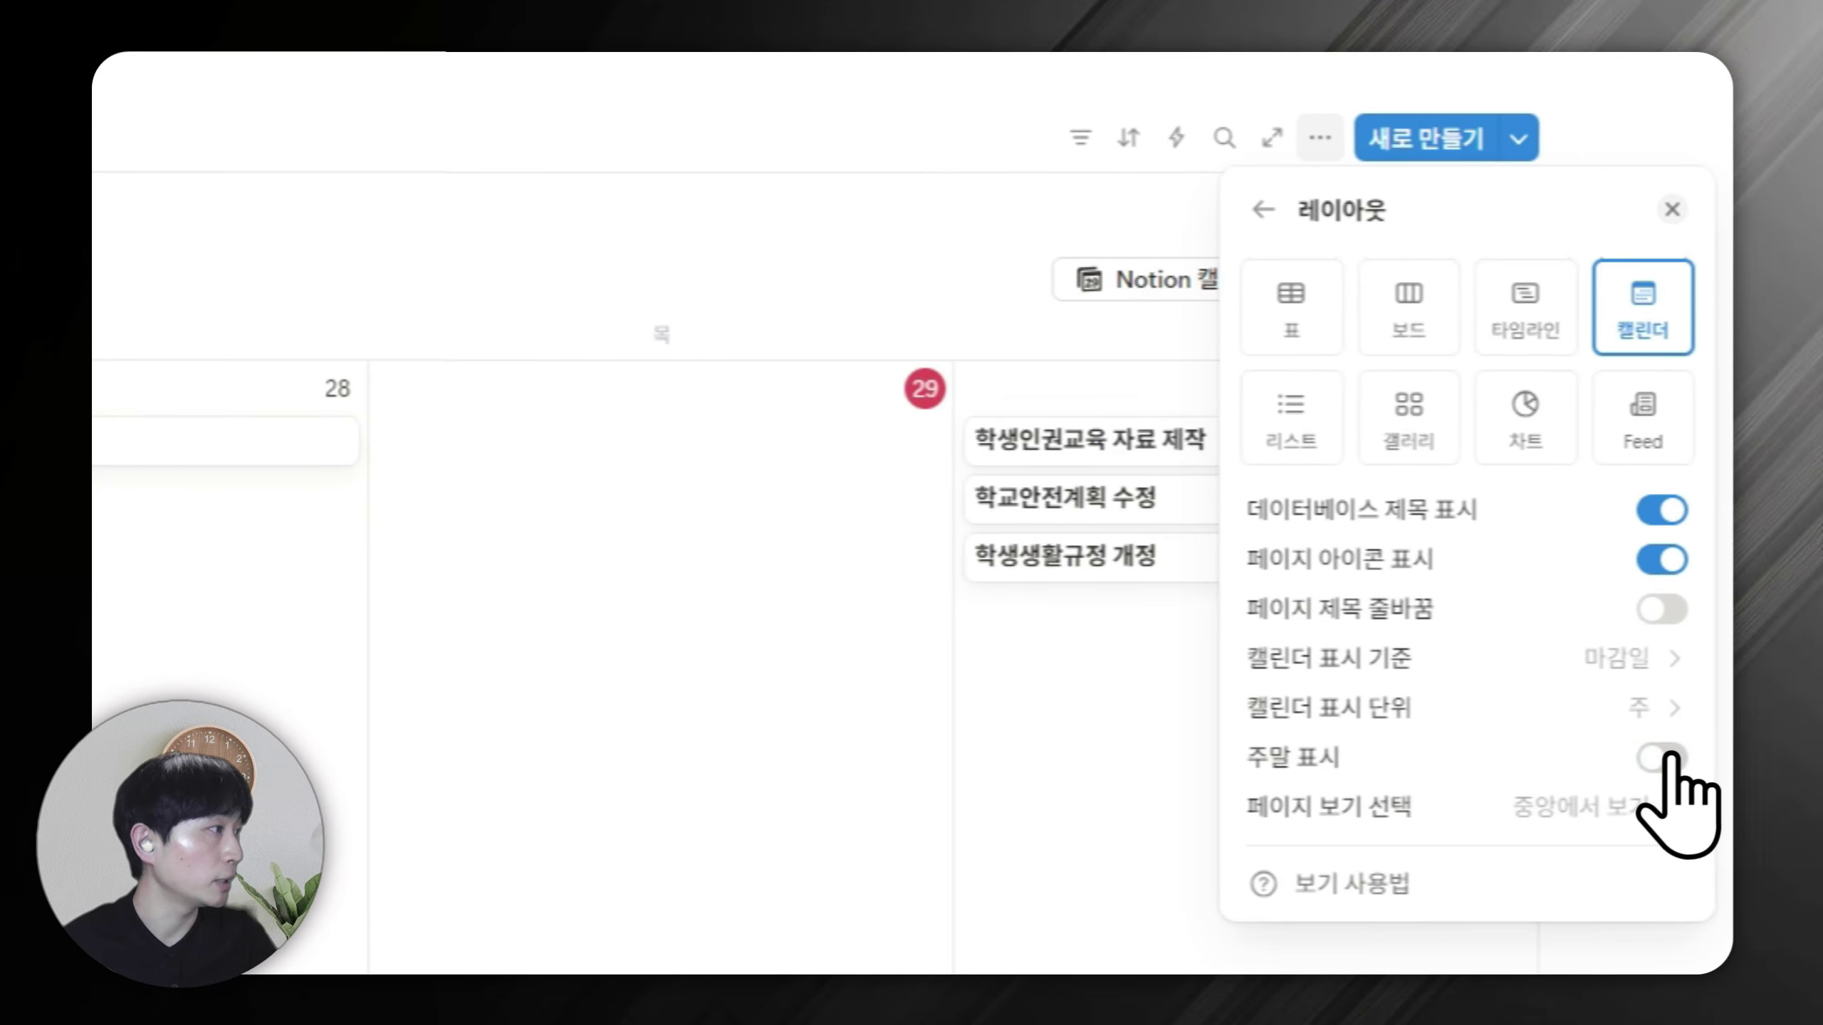
pyautogui.click(1238, 64)
# Show 담당자 and 상태 on each calendar card.
pyautogui.click(1314, 133)
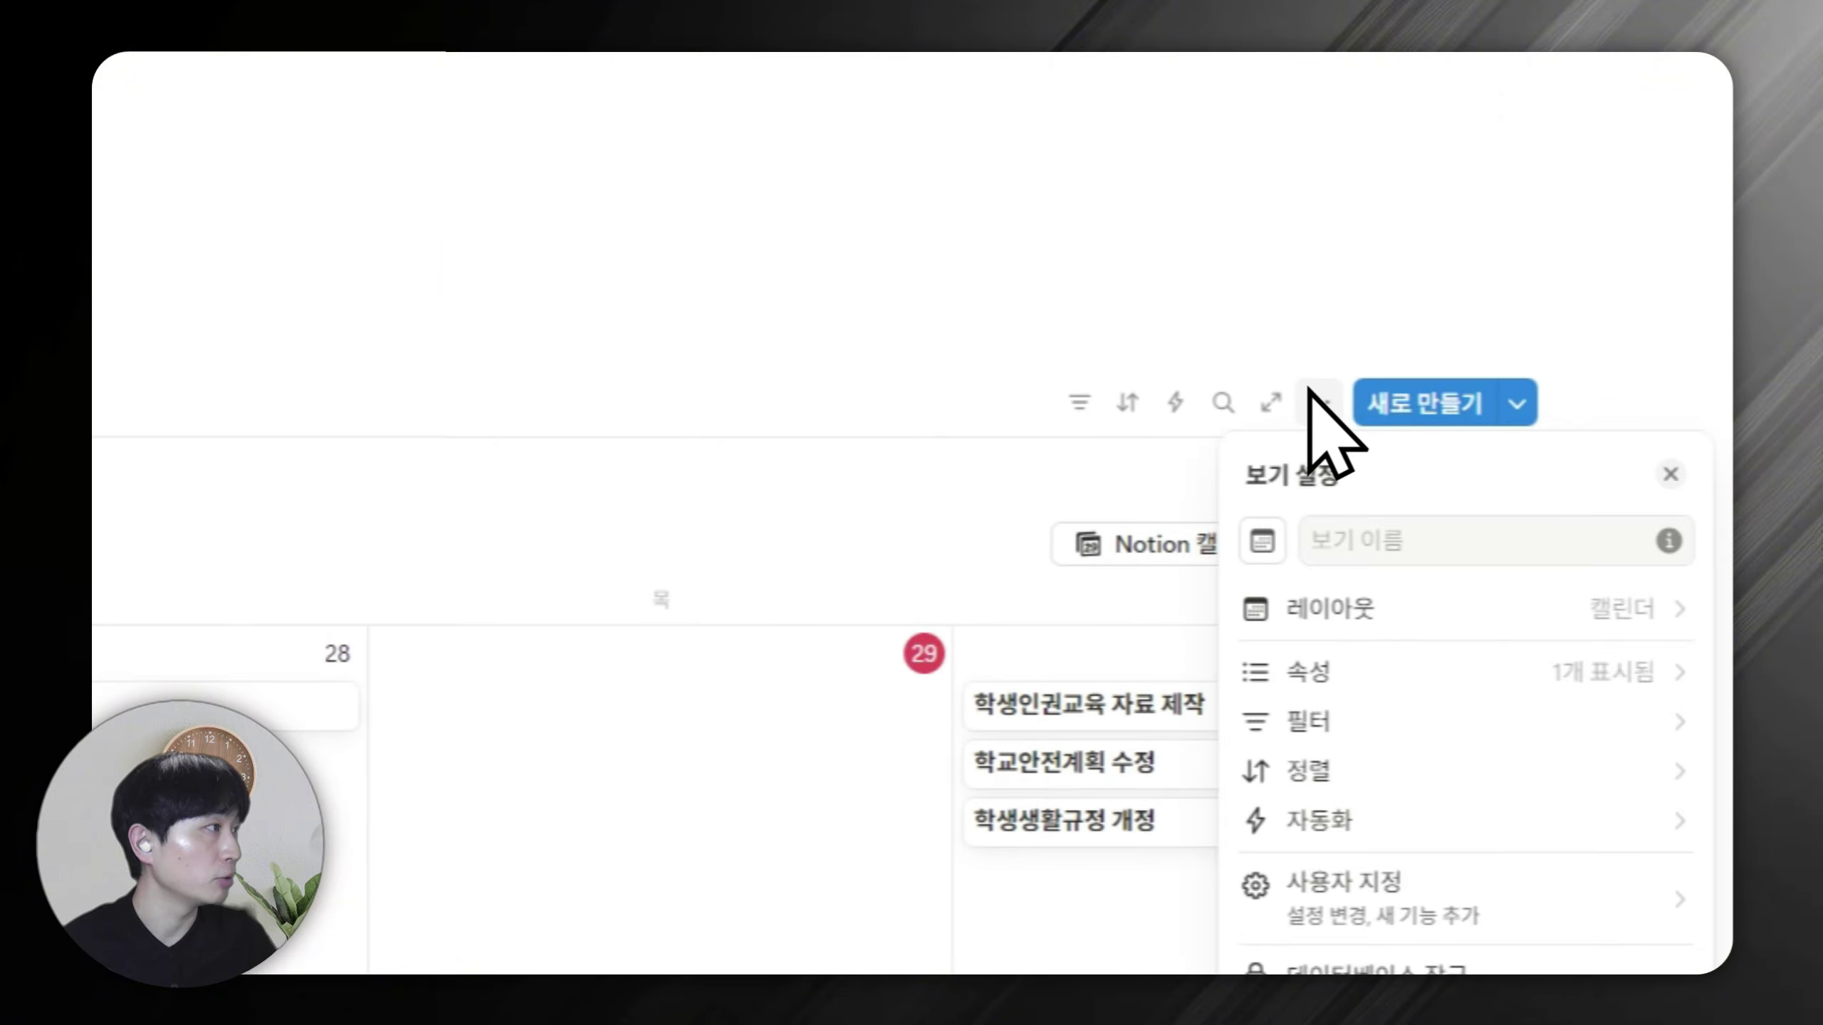
pyautogui.click(1372, 667)
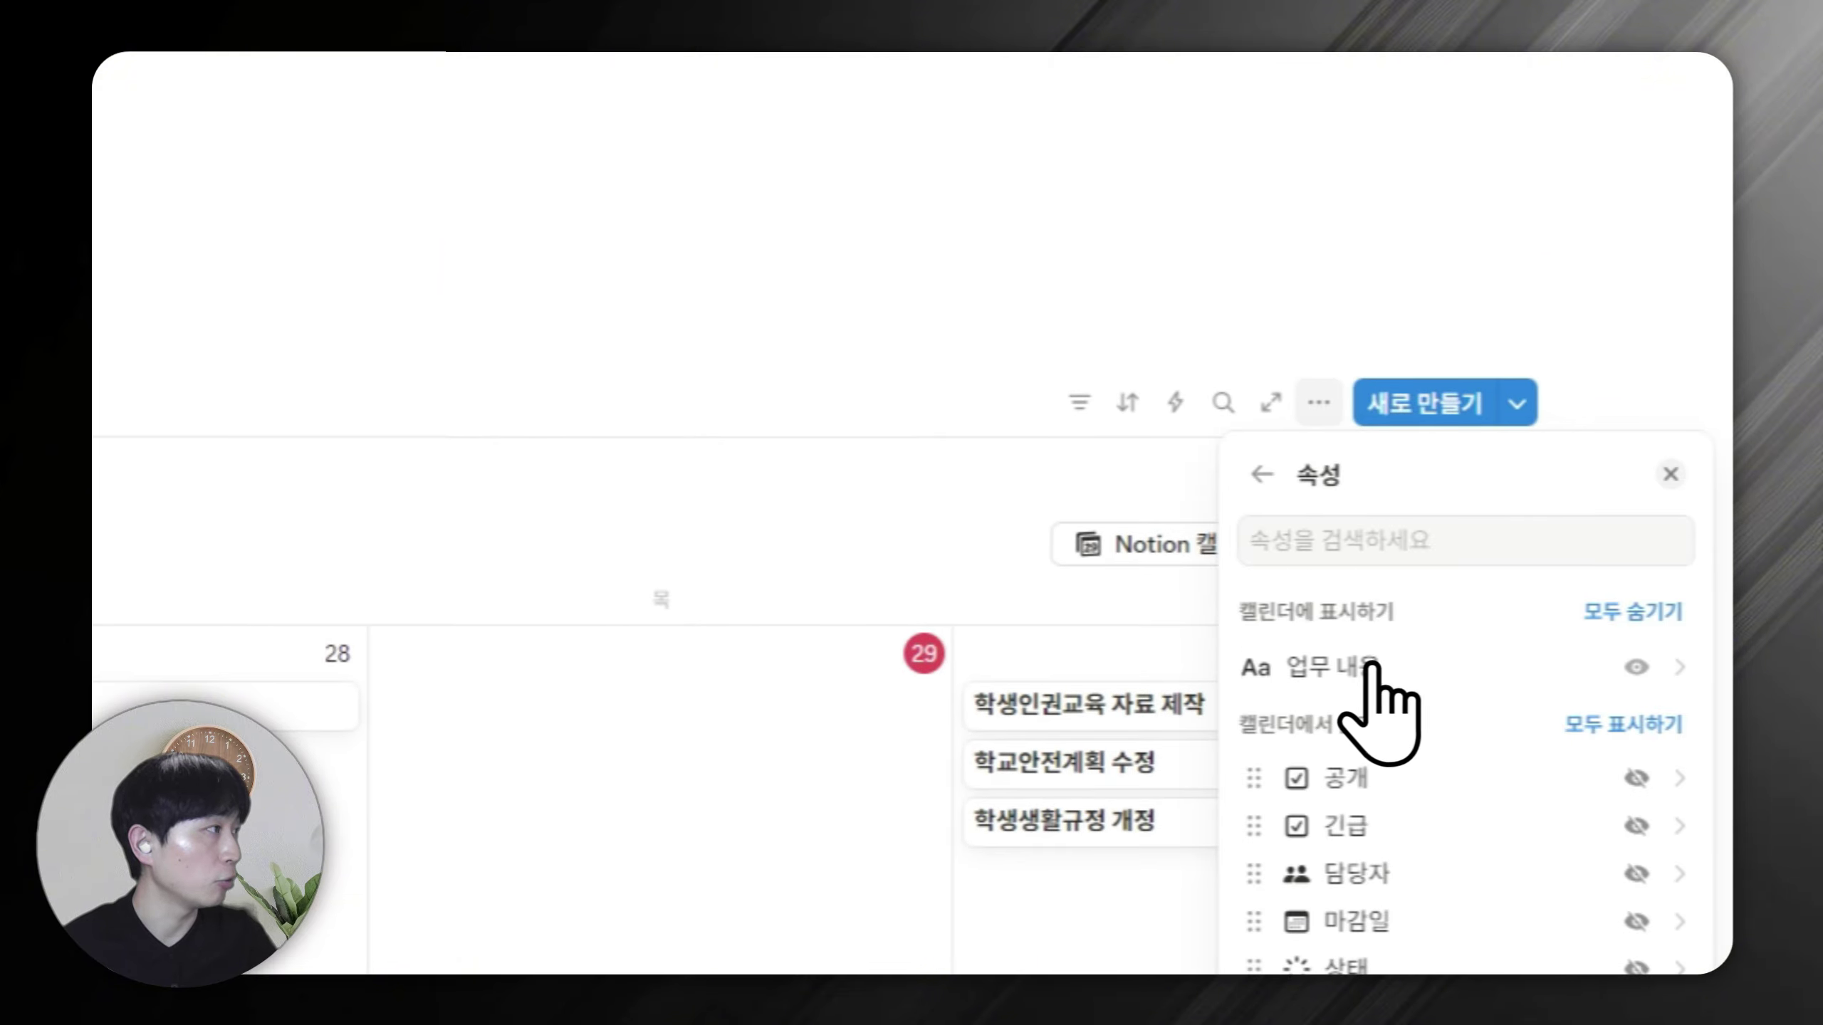
pyautogui.click(1636, 658)
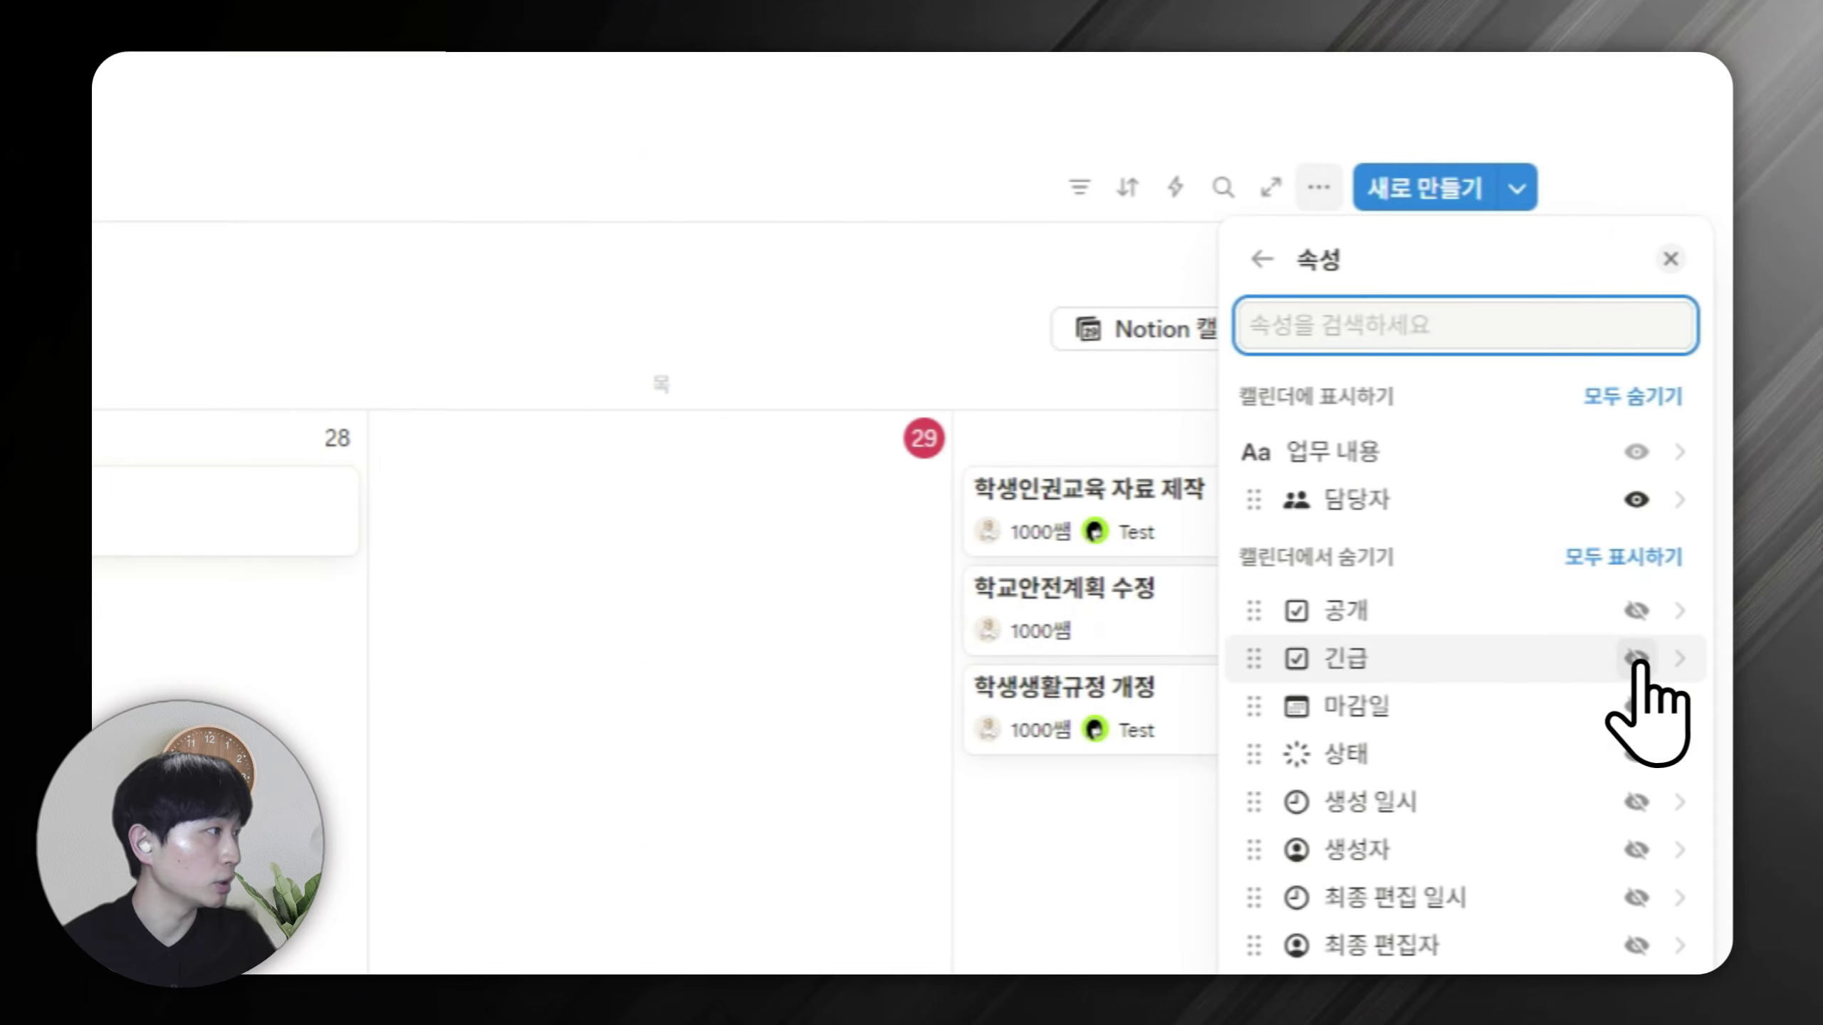
pyautogui.click(1637, 754)
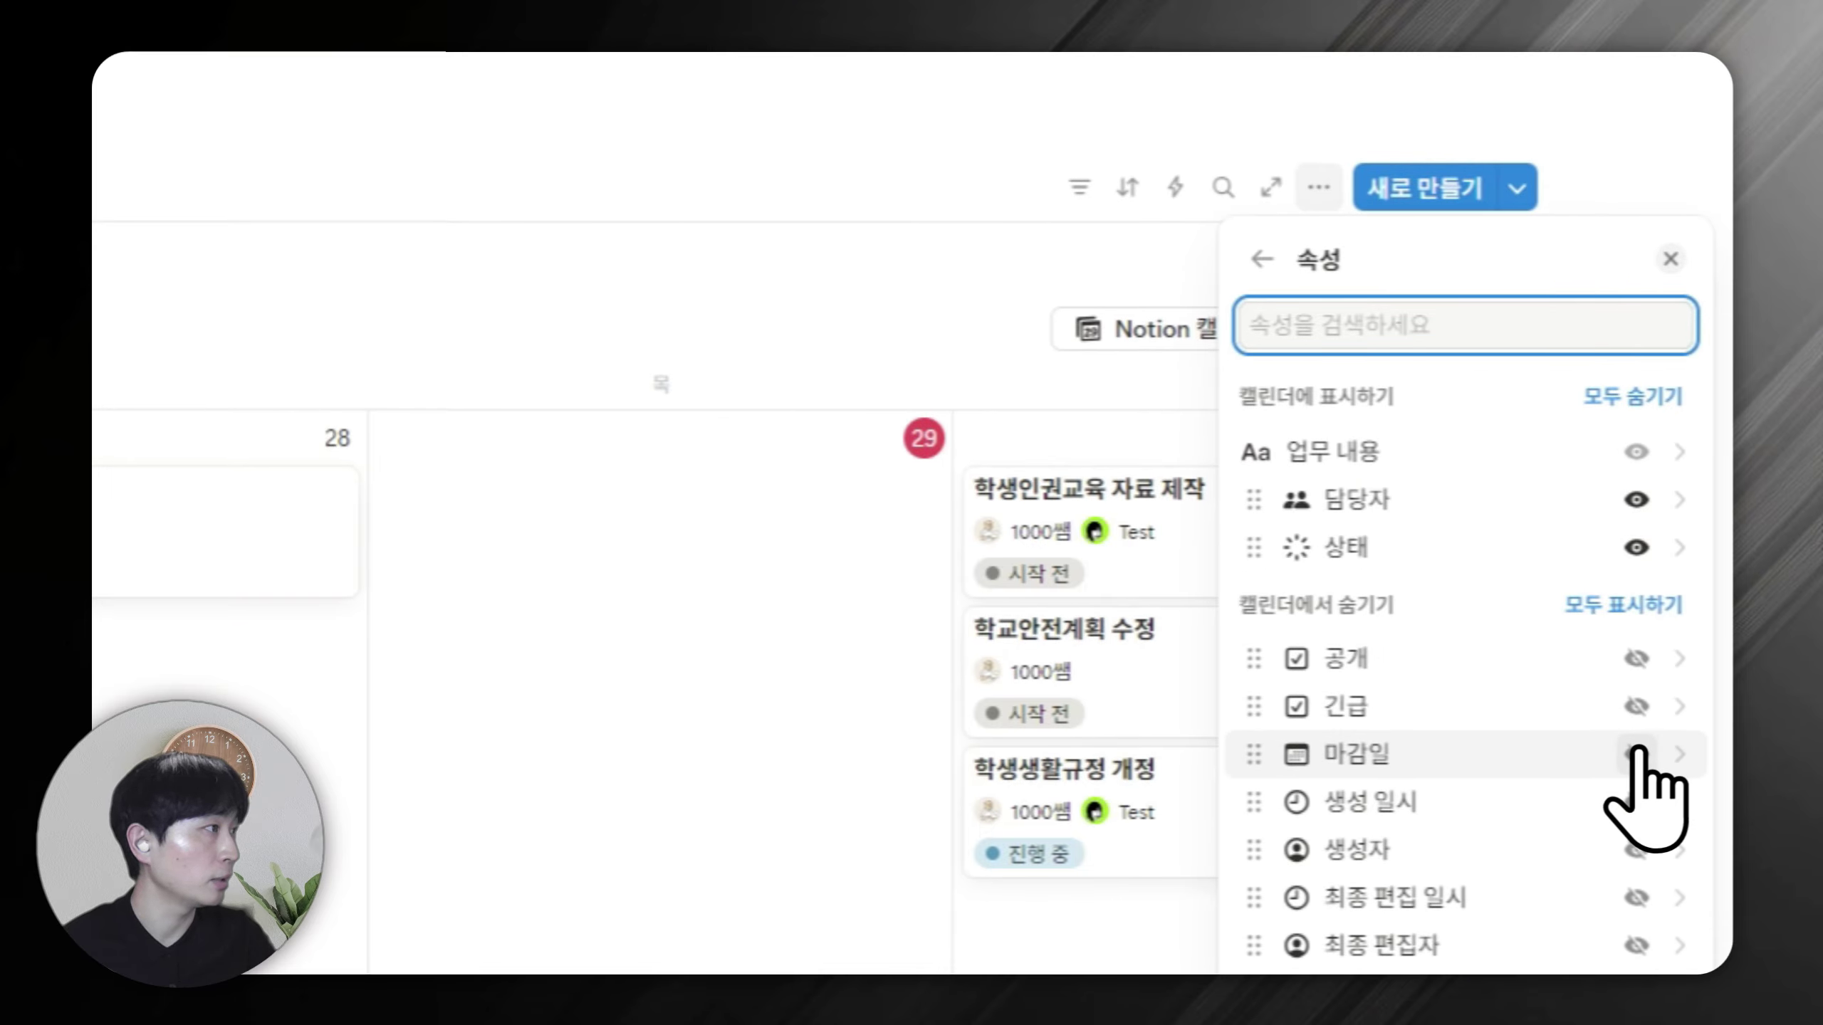
pyautogui.click(595, 72)
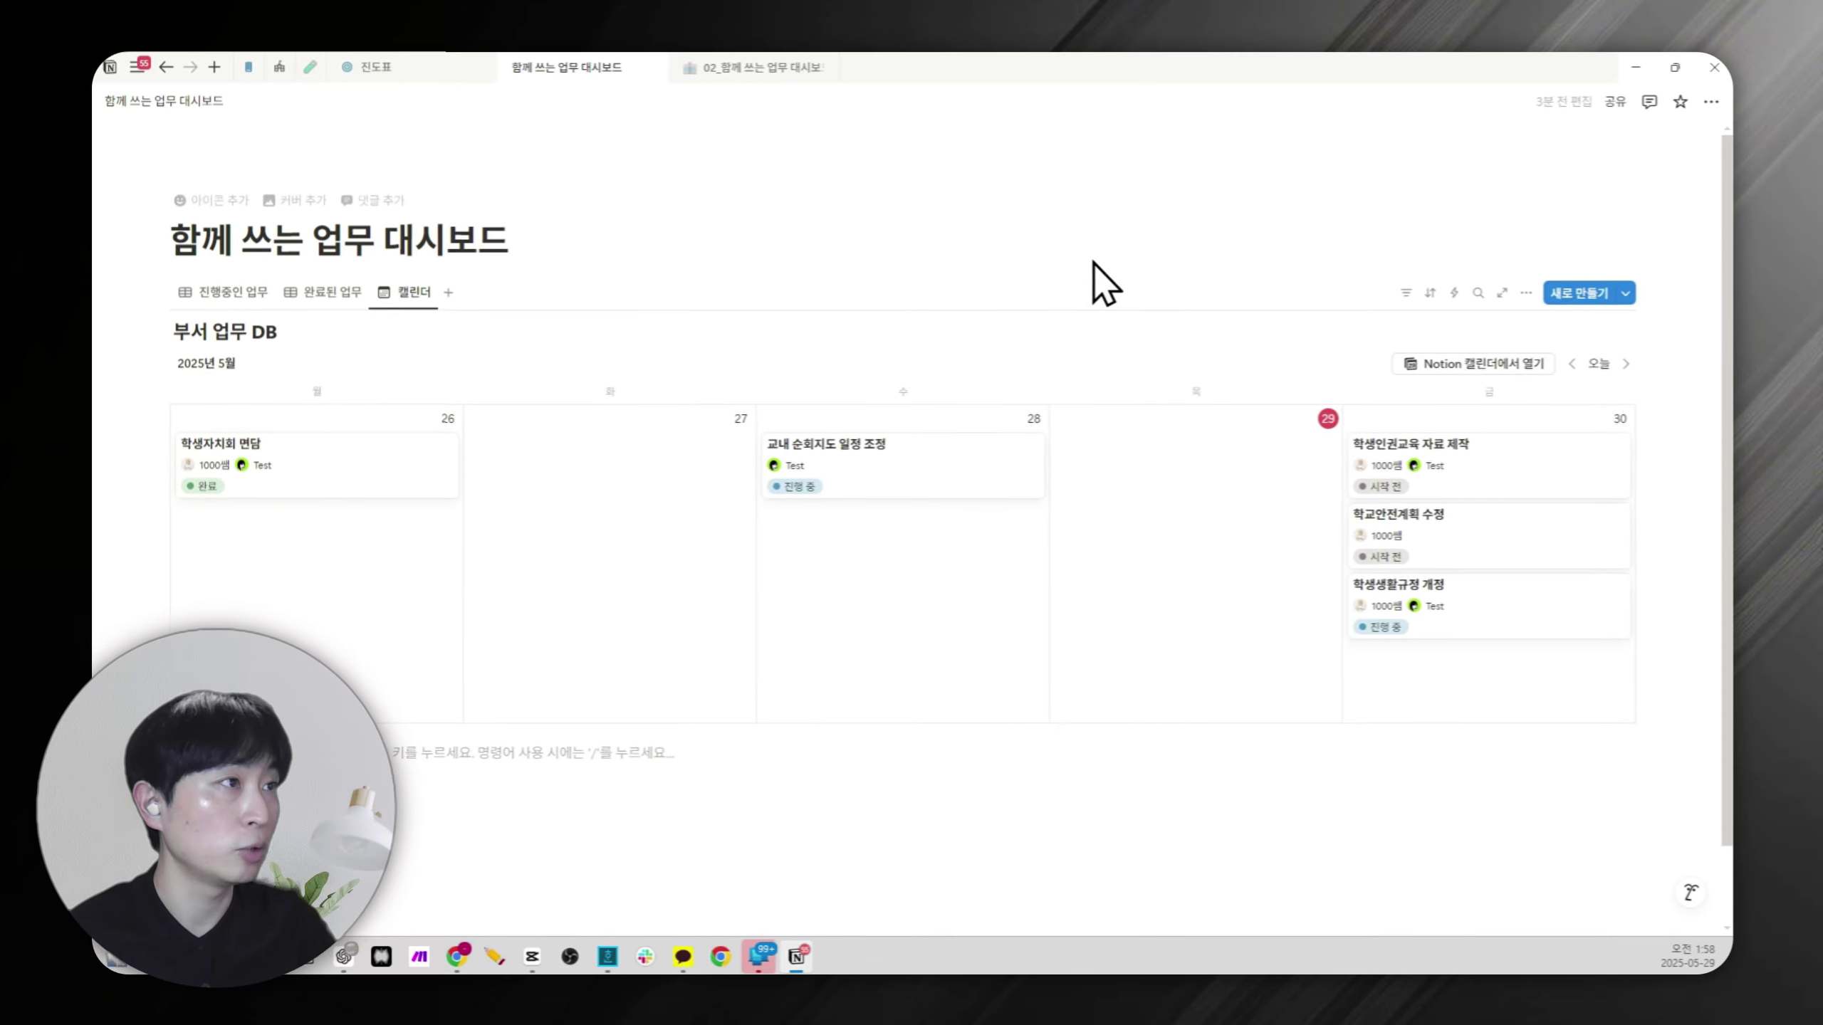
# Add a 보드 view grouped by status and hide its database title.
pyautogui.click(450, 291)
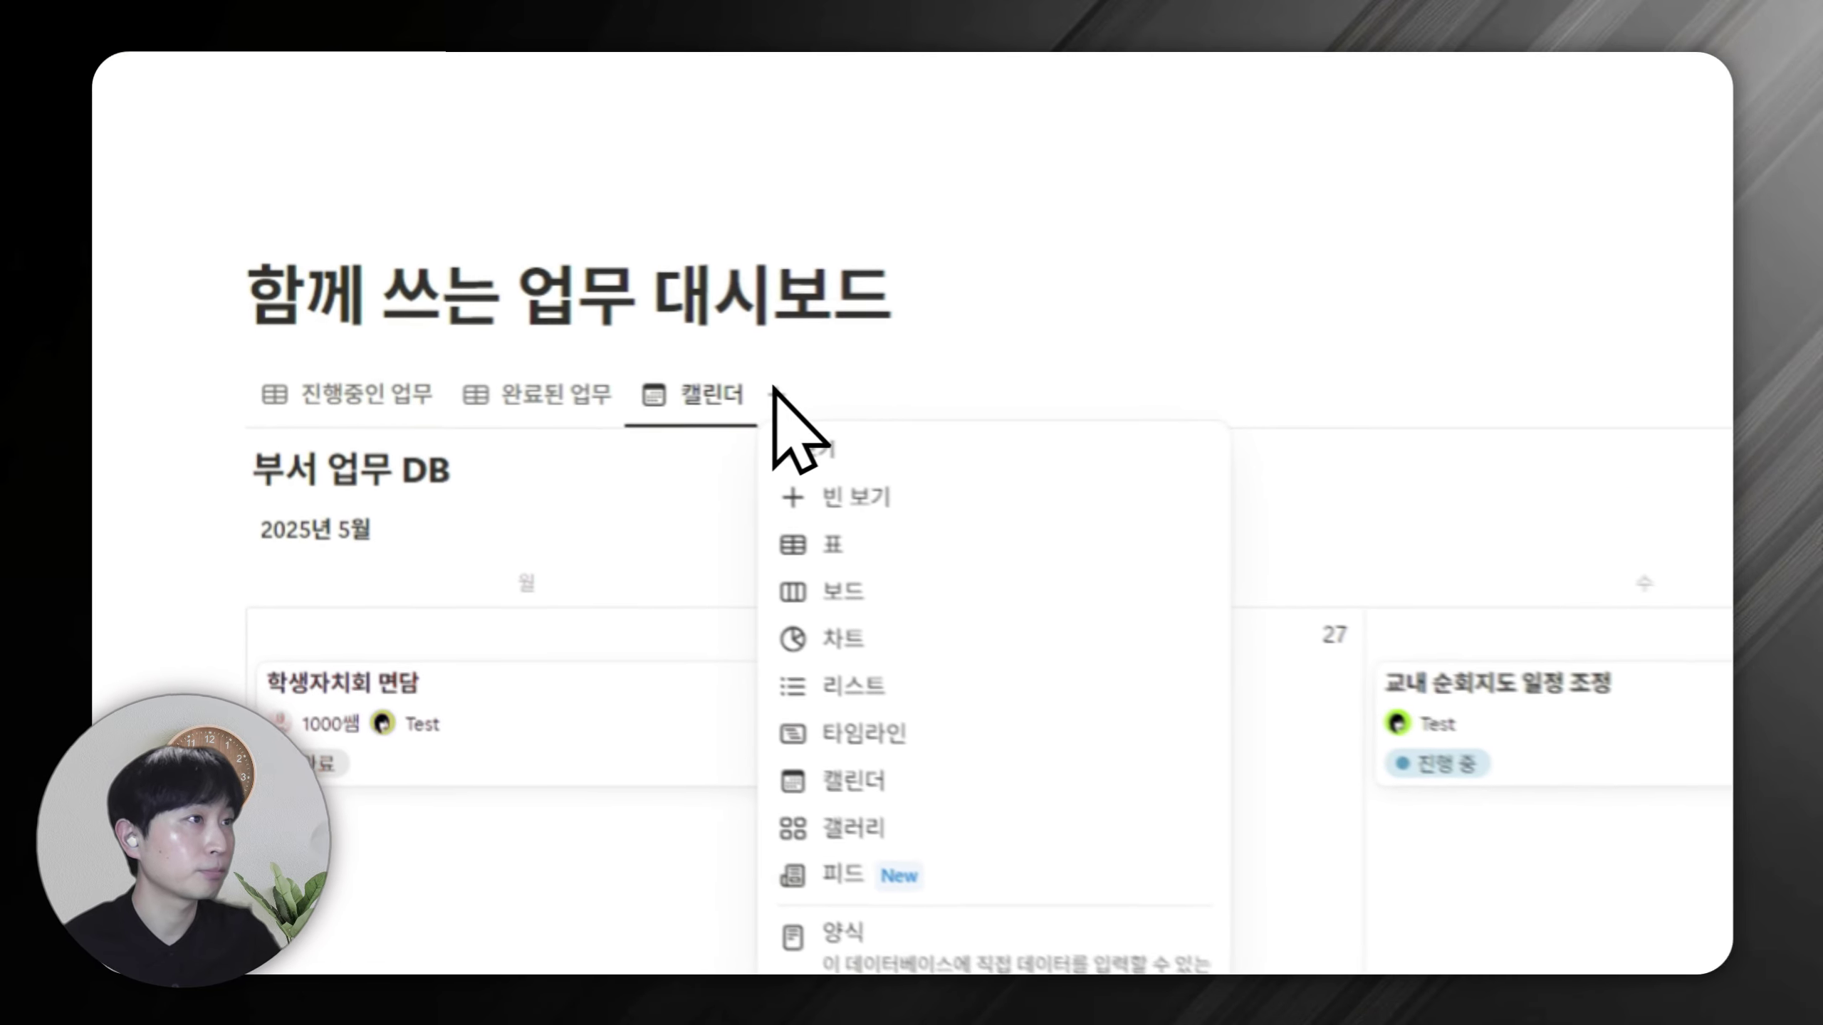
pyautogui.click(887, 610)
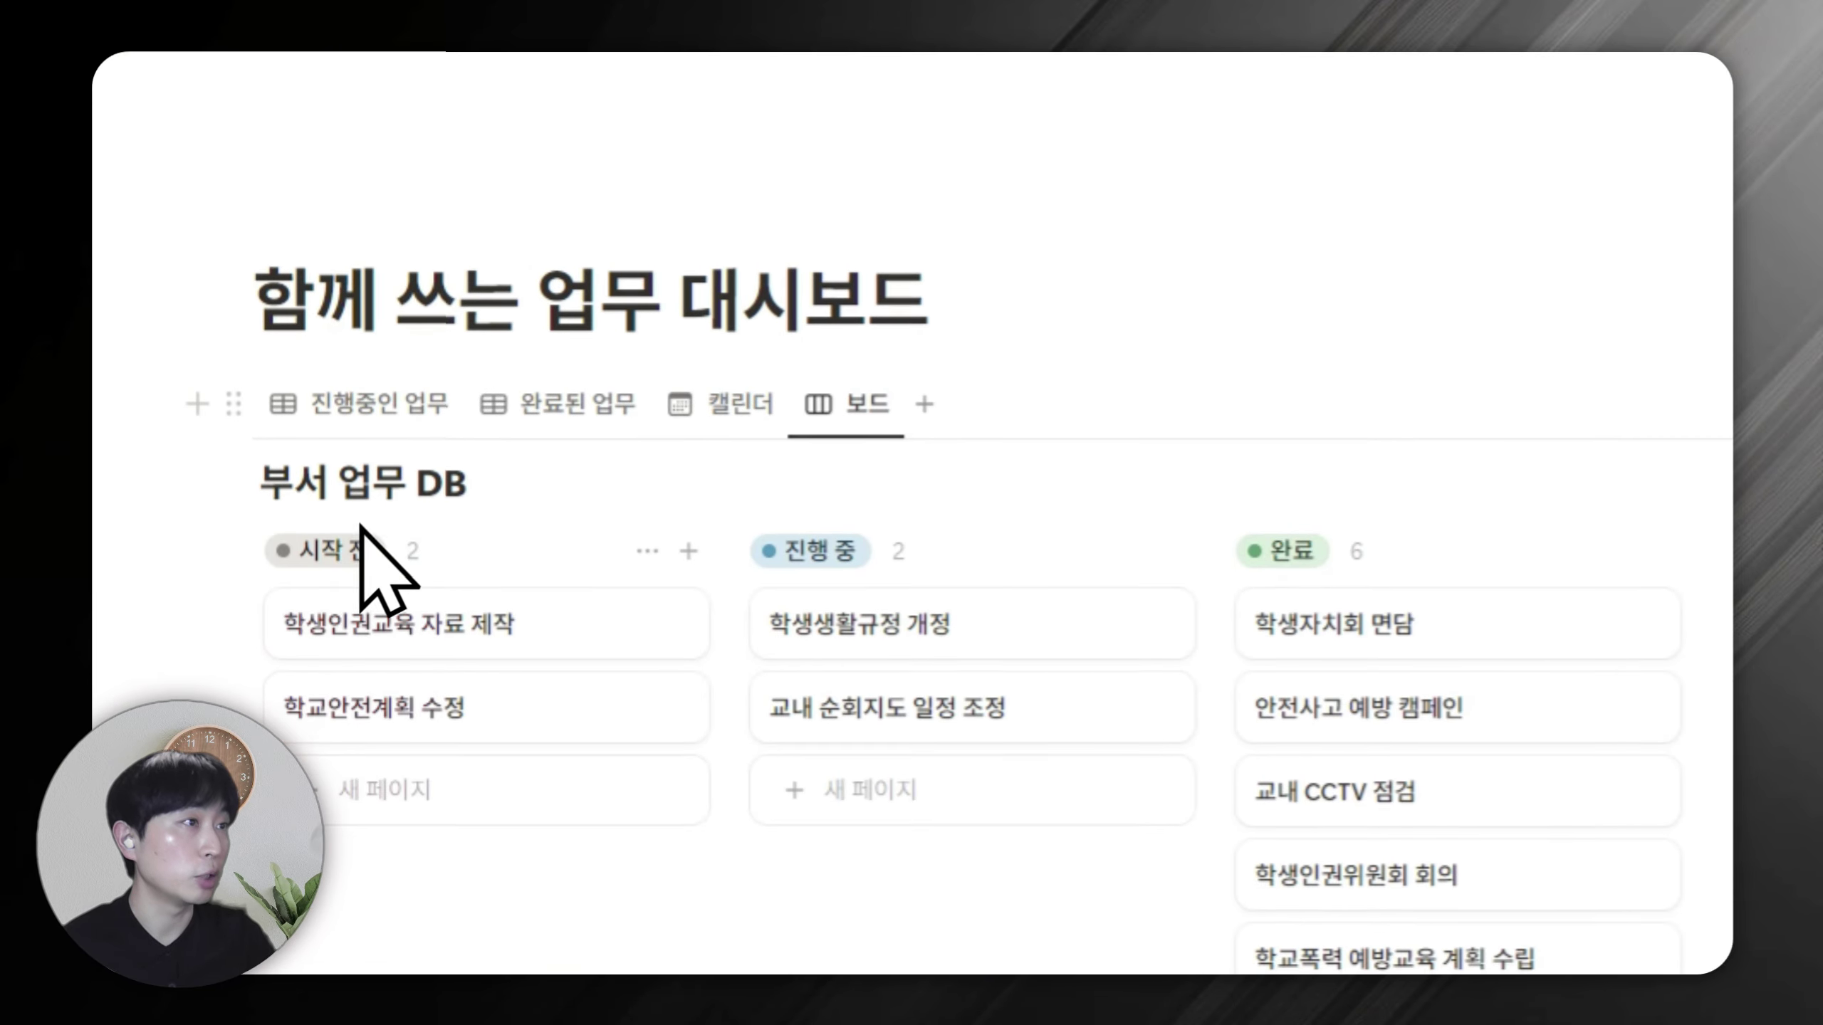
pyautogui.scroll(-1, 359, 531)
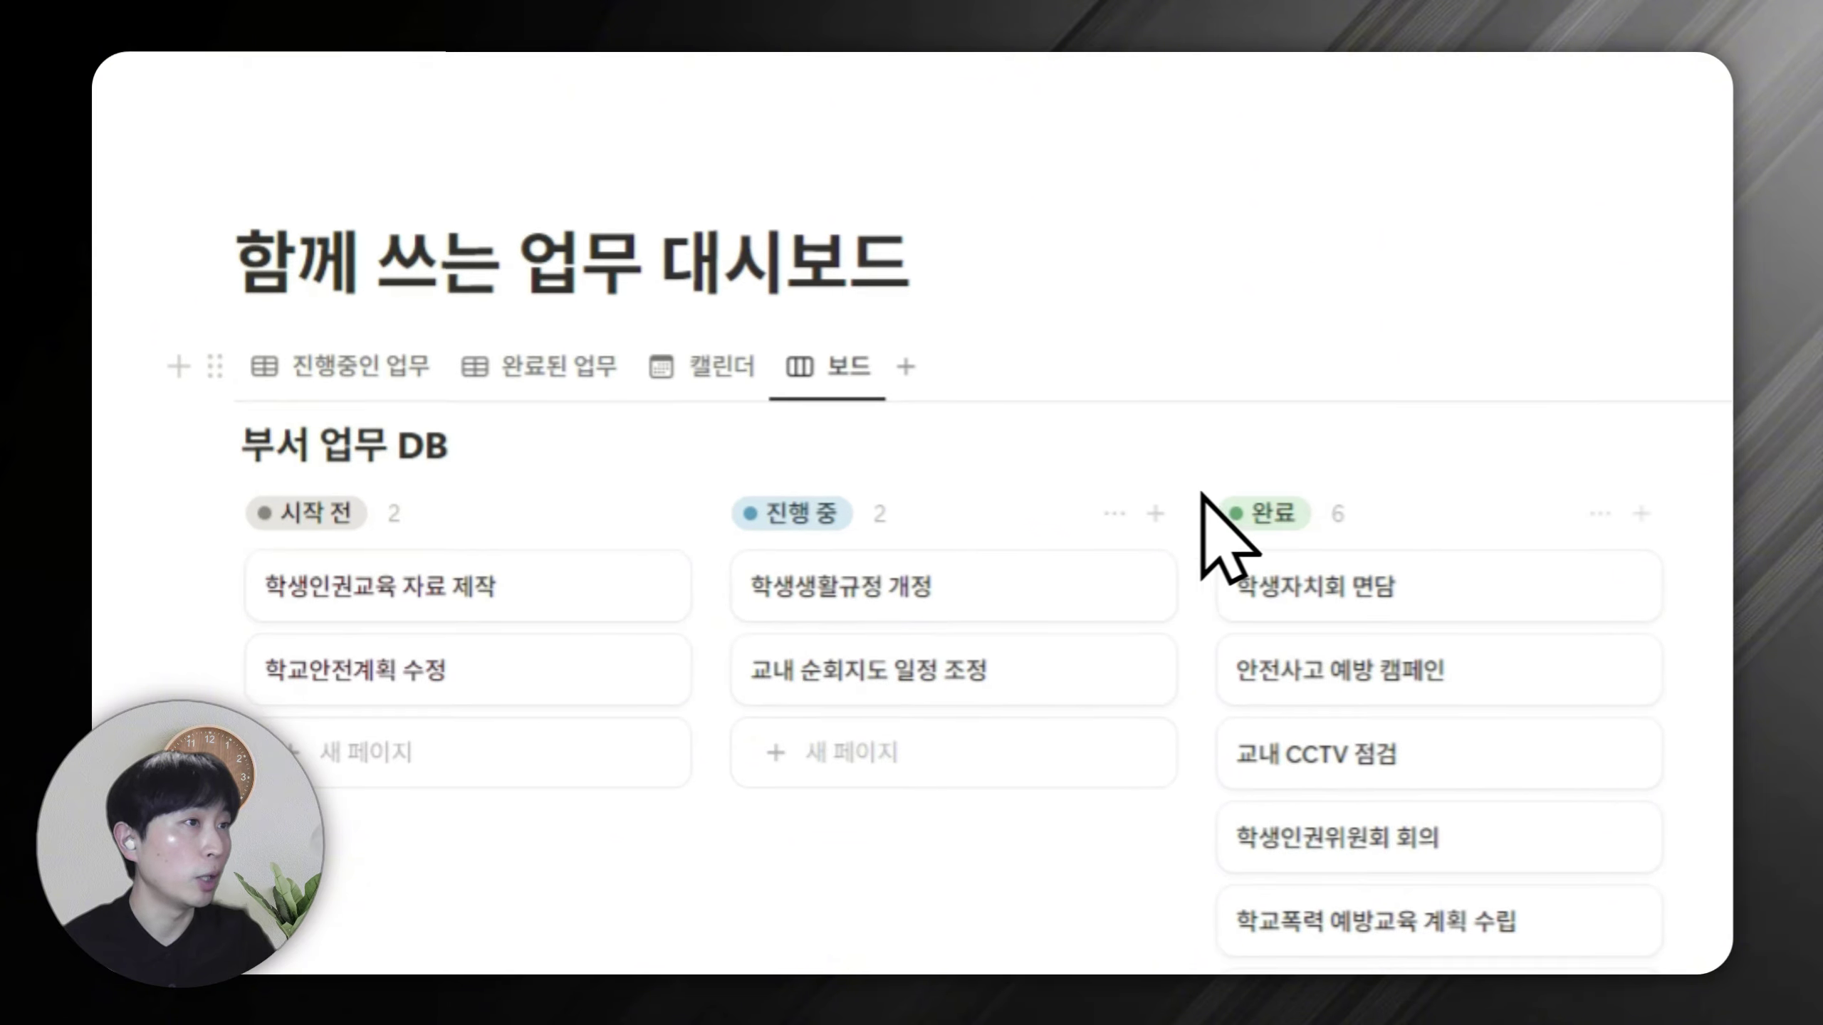
pyautogui.click(493, 467)
pyautogui.click(507, 606)
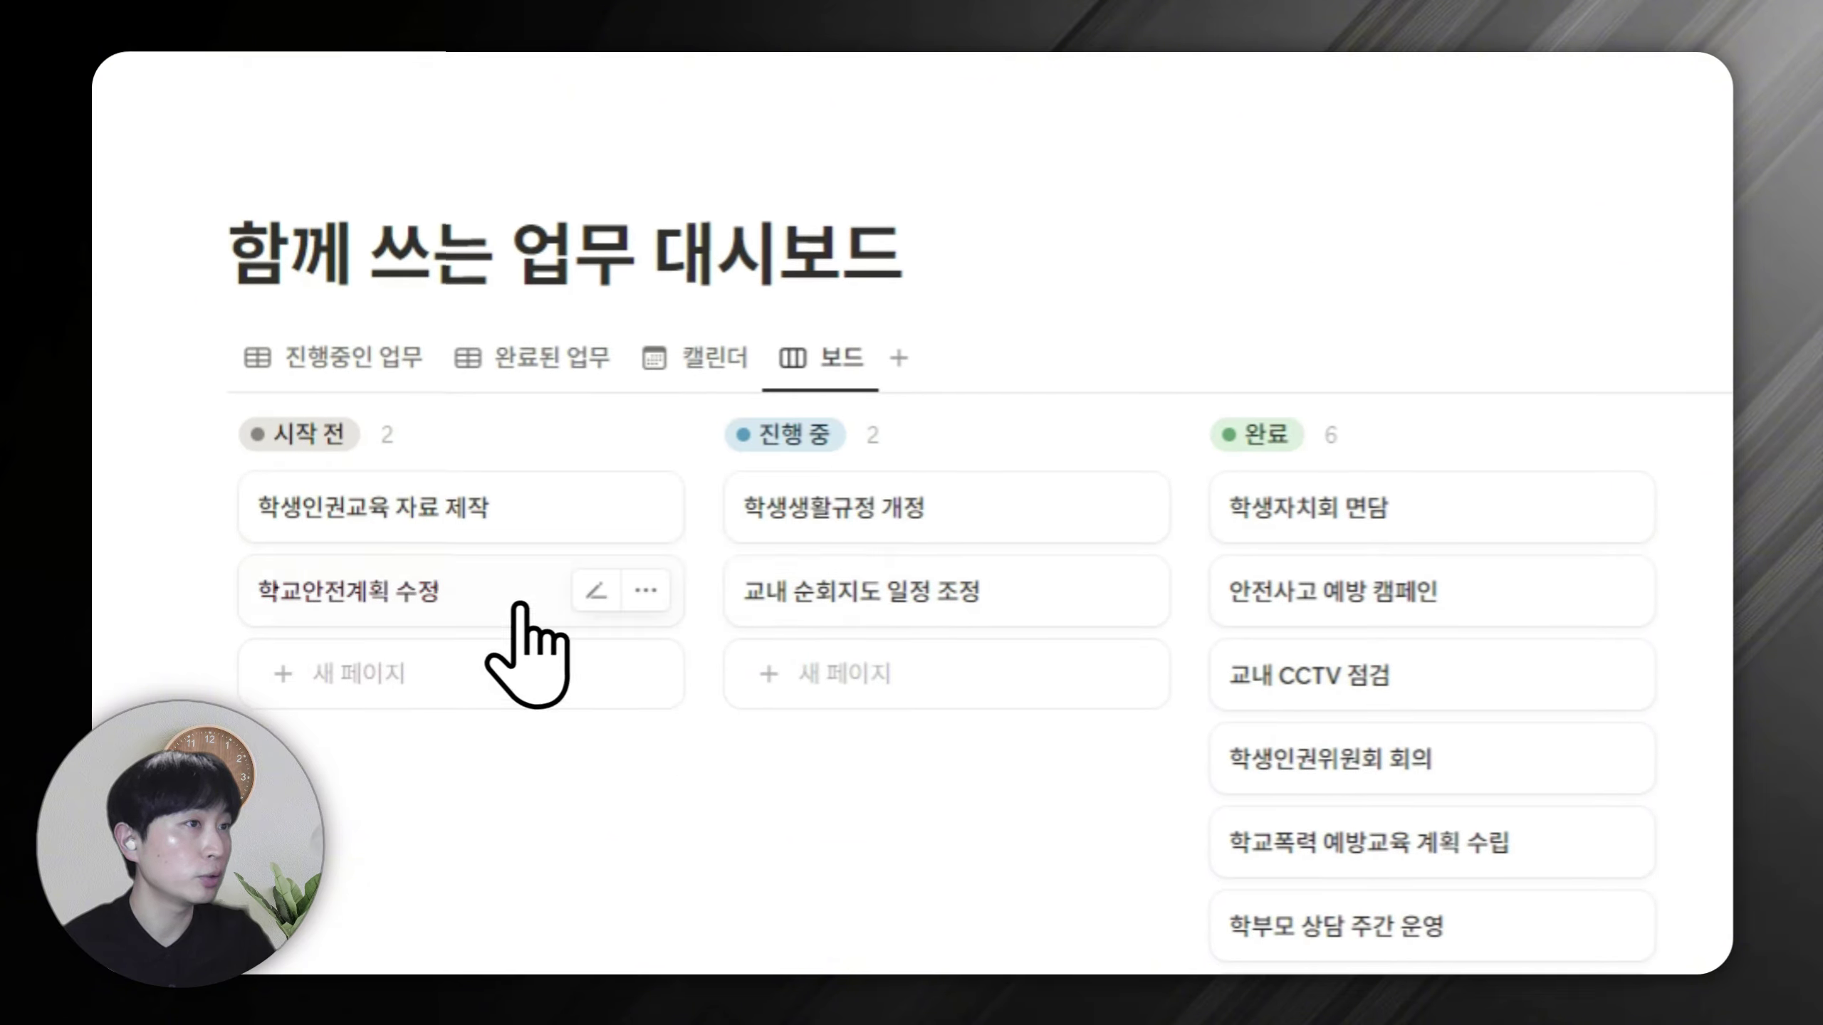
# Show the 담당자 property on each board card.
pyautogui.click(1451, 348)
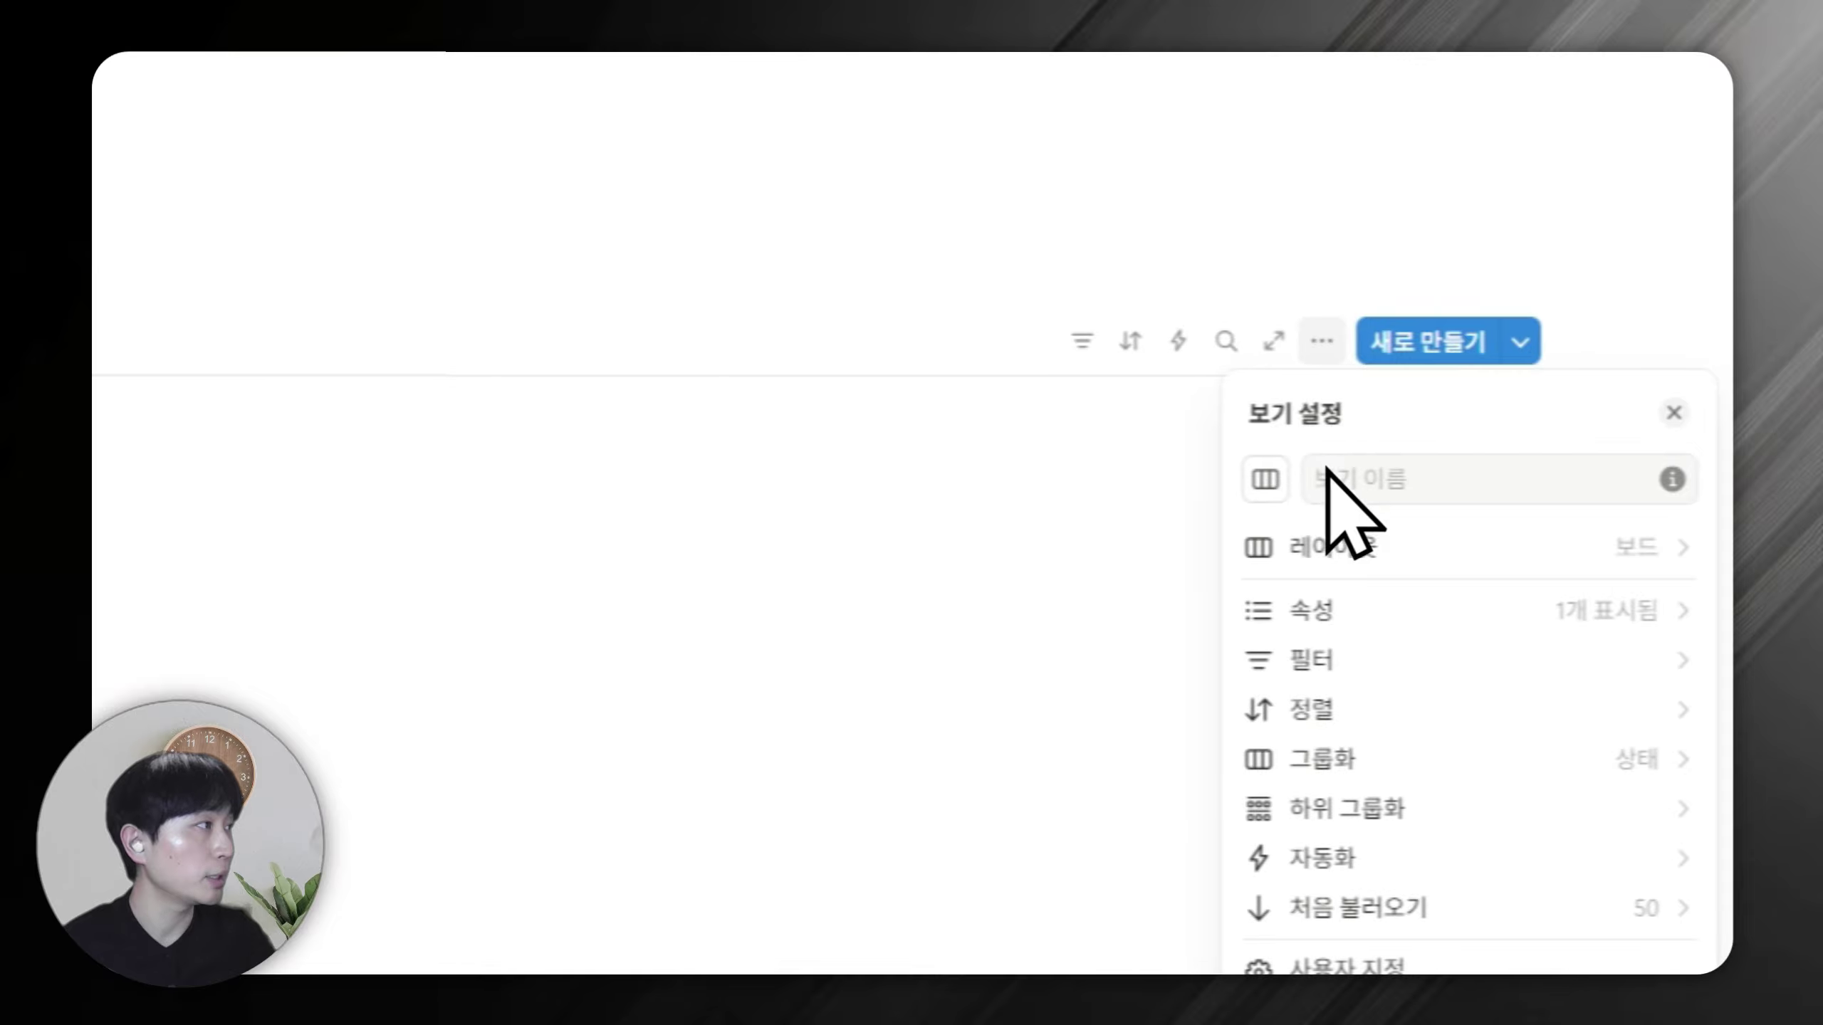
pyautogui.click(1328, 610)
pyautogui.click(1636, 722)
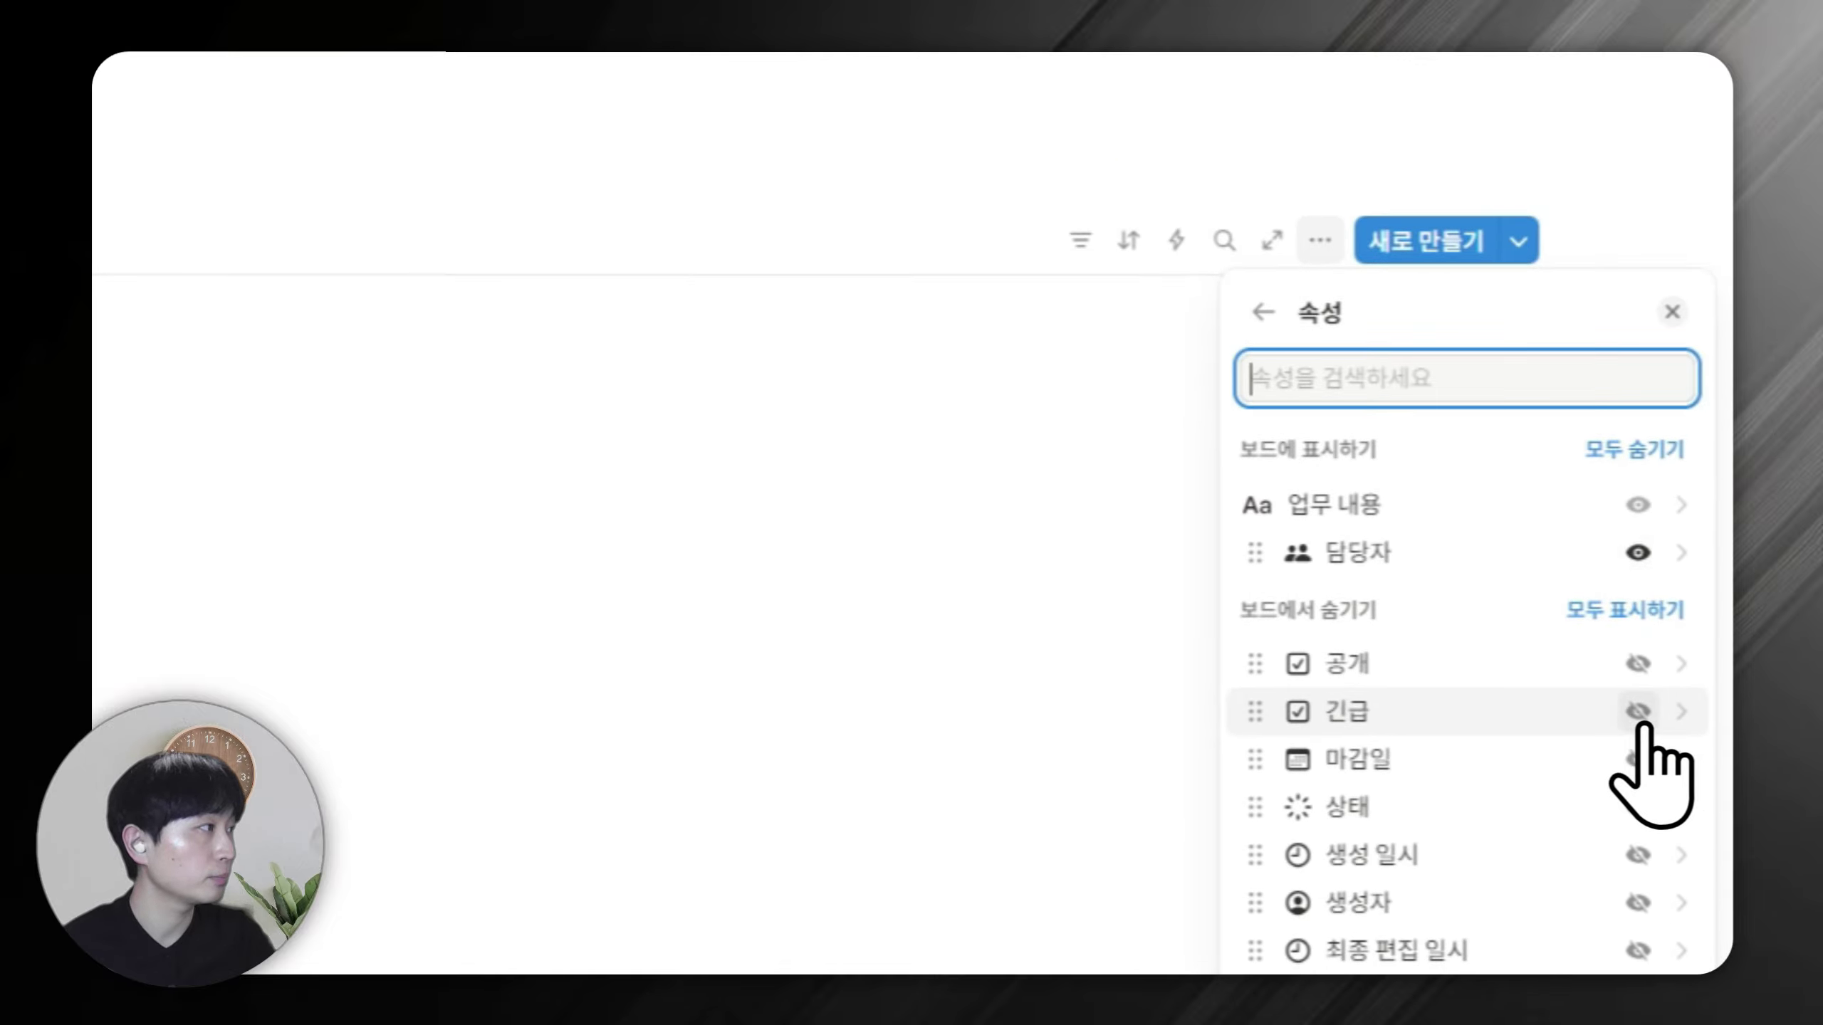
pyautogui.click(818, 280)
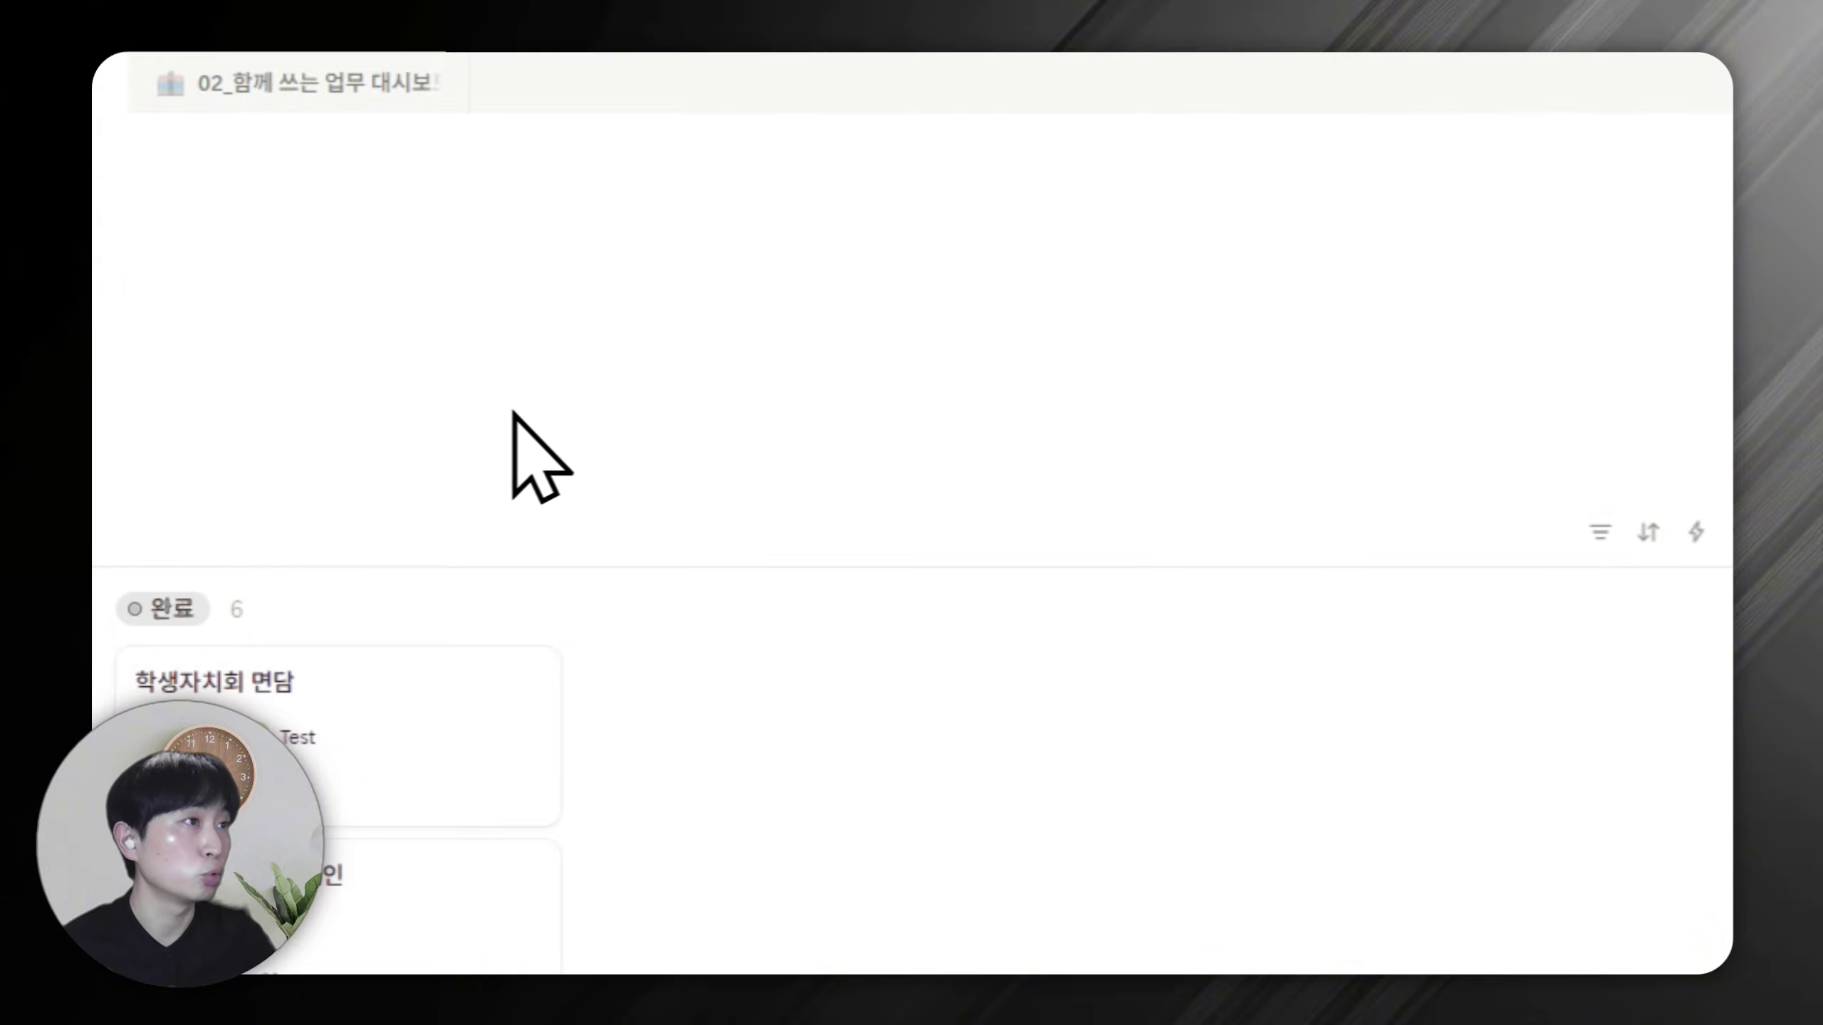
pyautogui.click(469, 467)
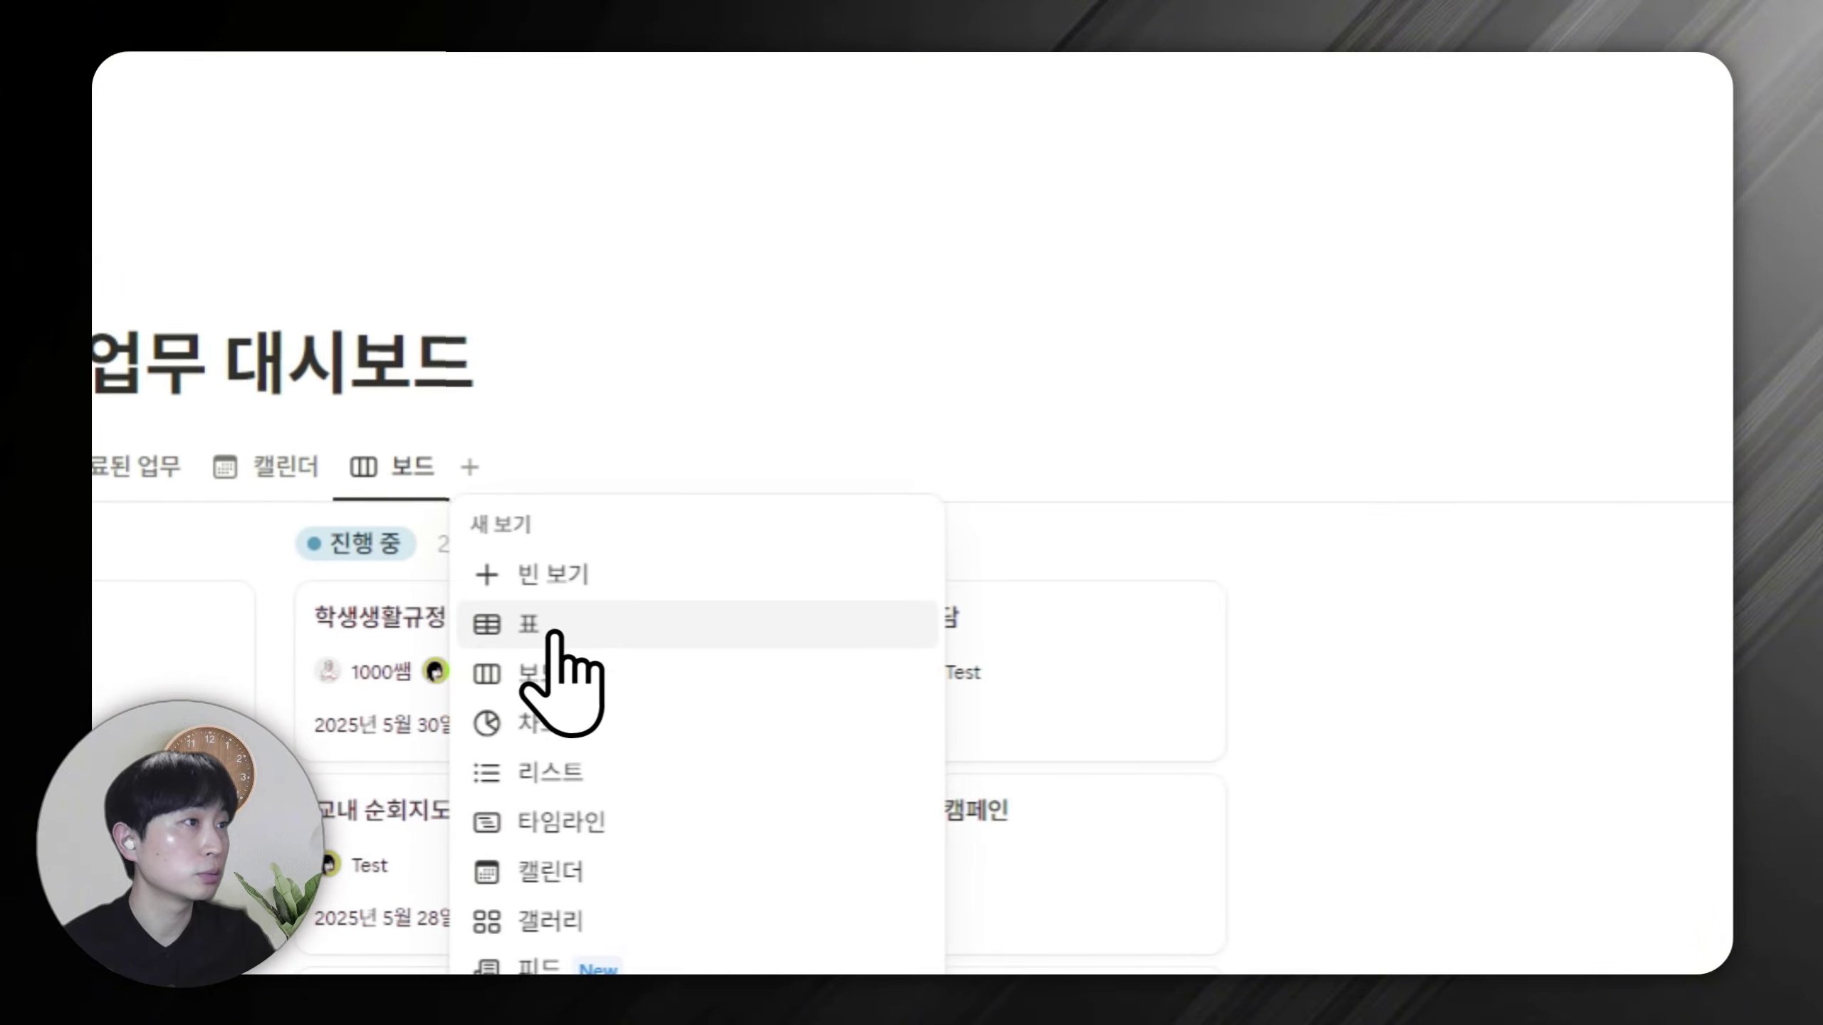
# Add a second 보드 view grouped by 담당자.
pyautogui.click(563, 679)
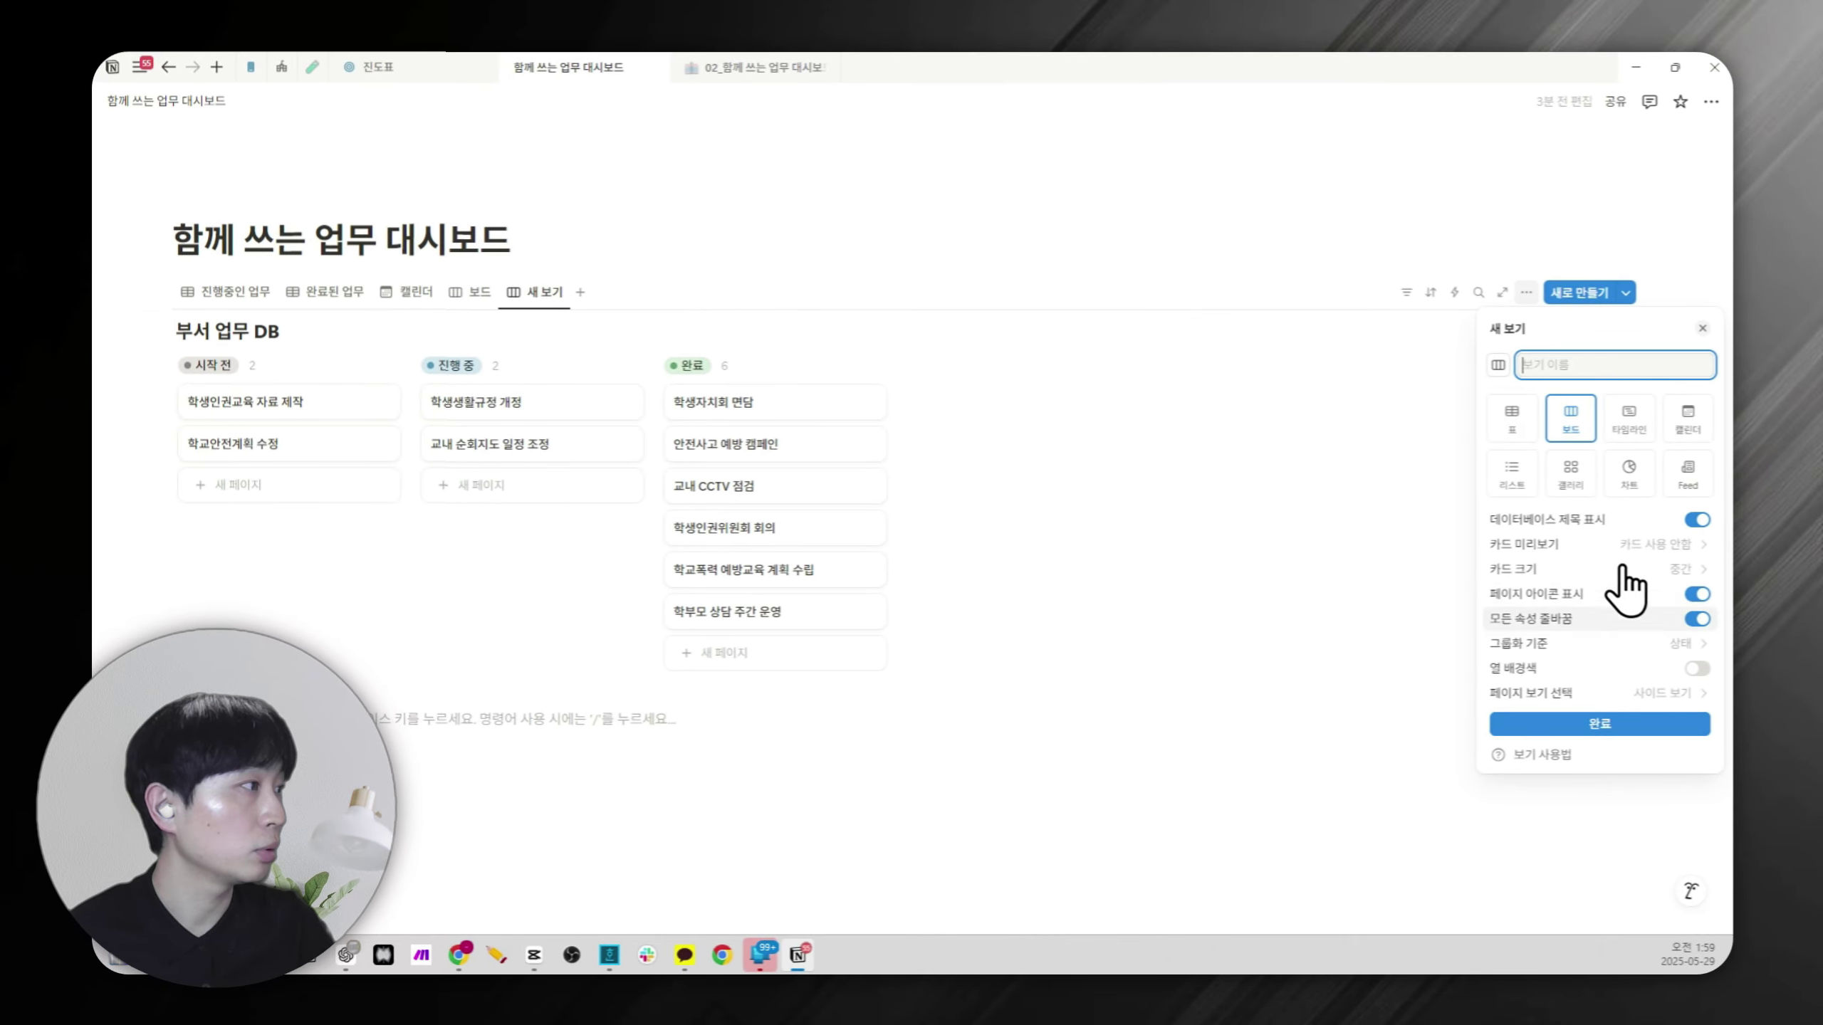
pyautogui.click(1640, 643)
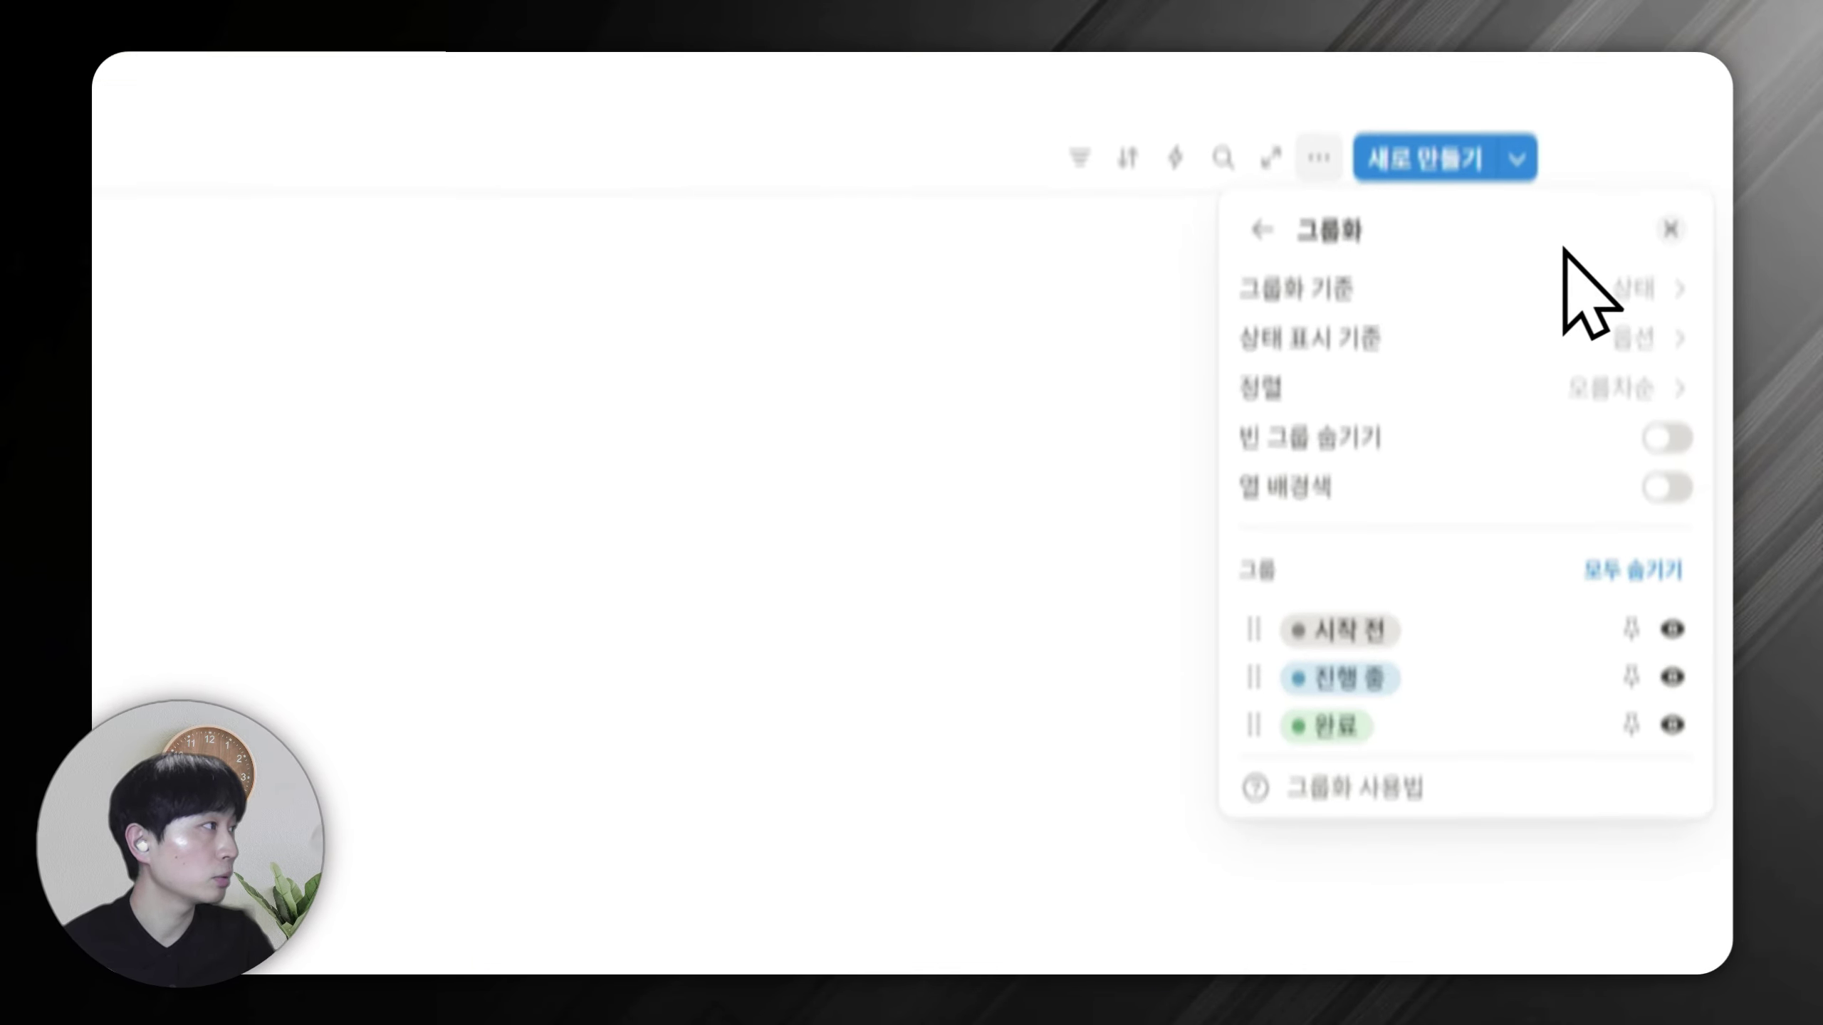
pyautogui.click(1563, 291)
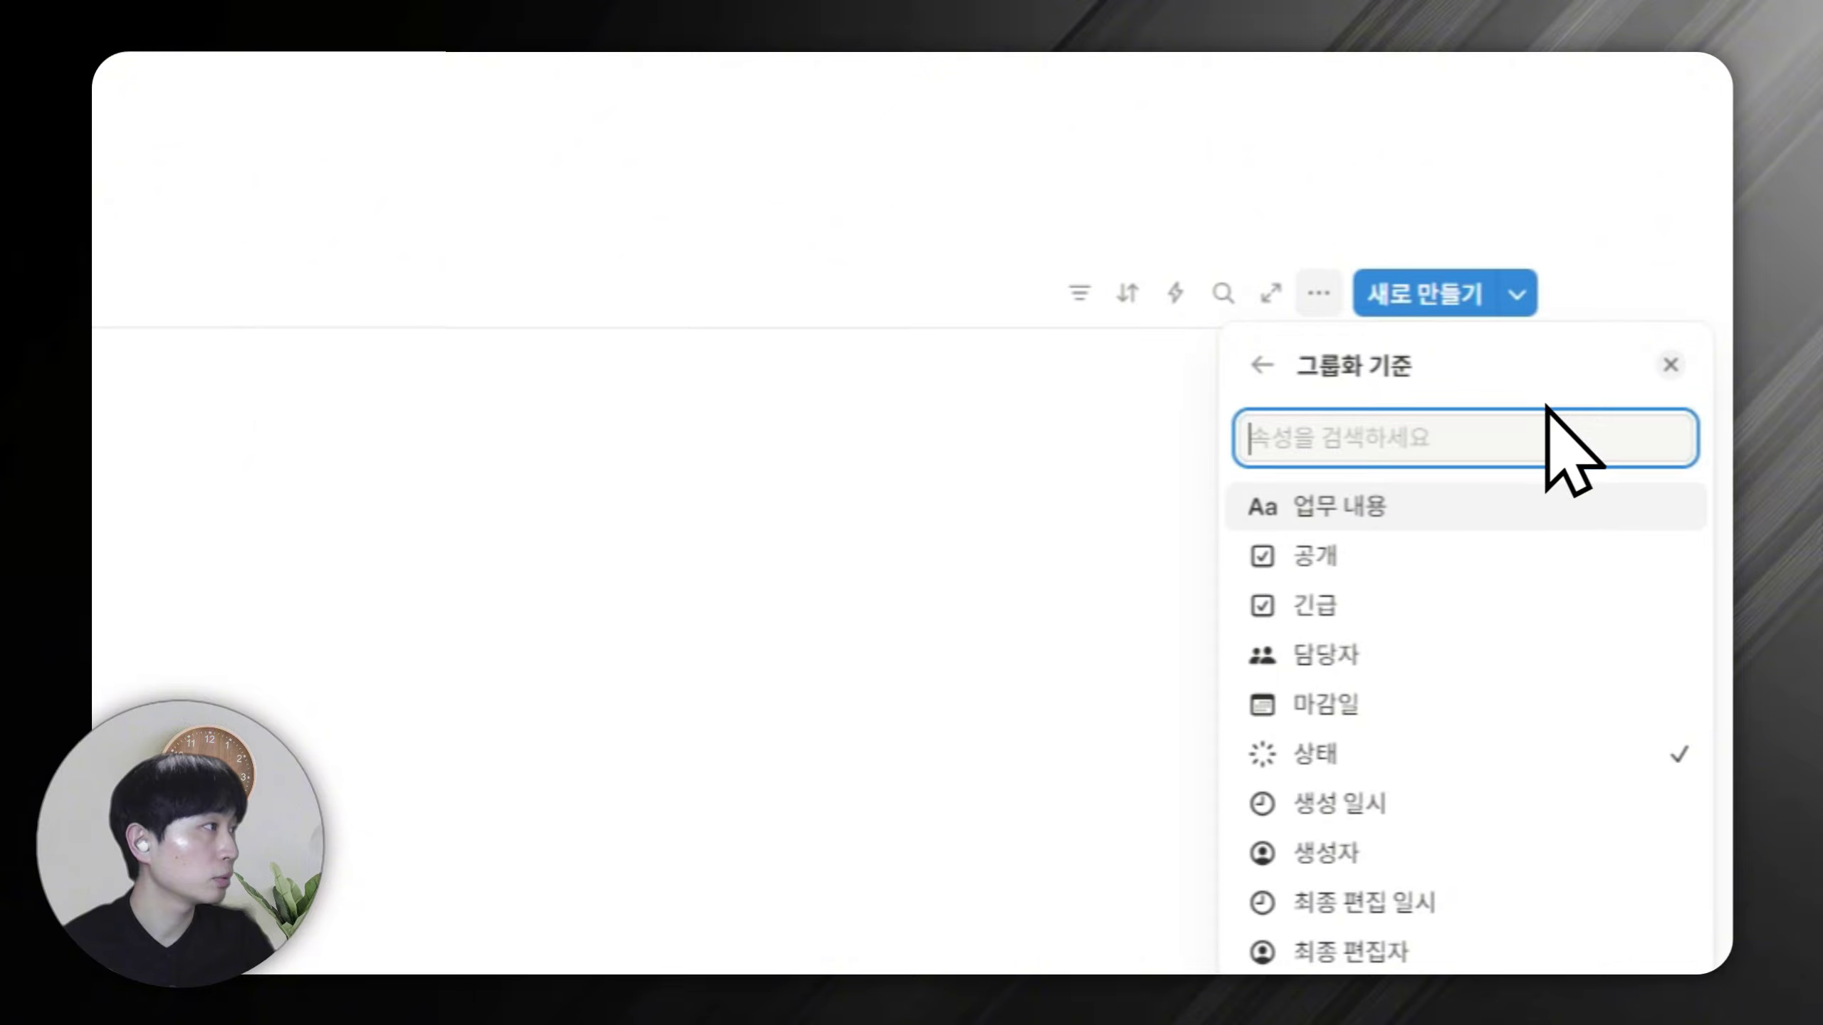
pyautogui.click(1410, 657)
pyautogui.click(712, 582)
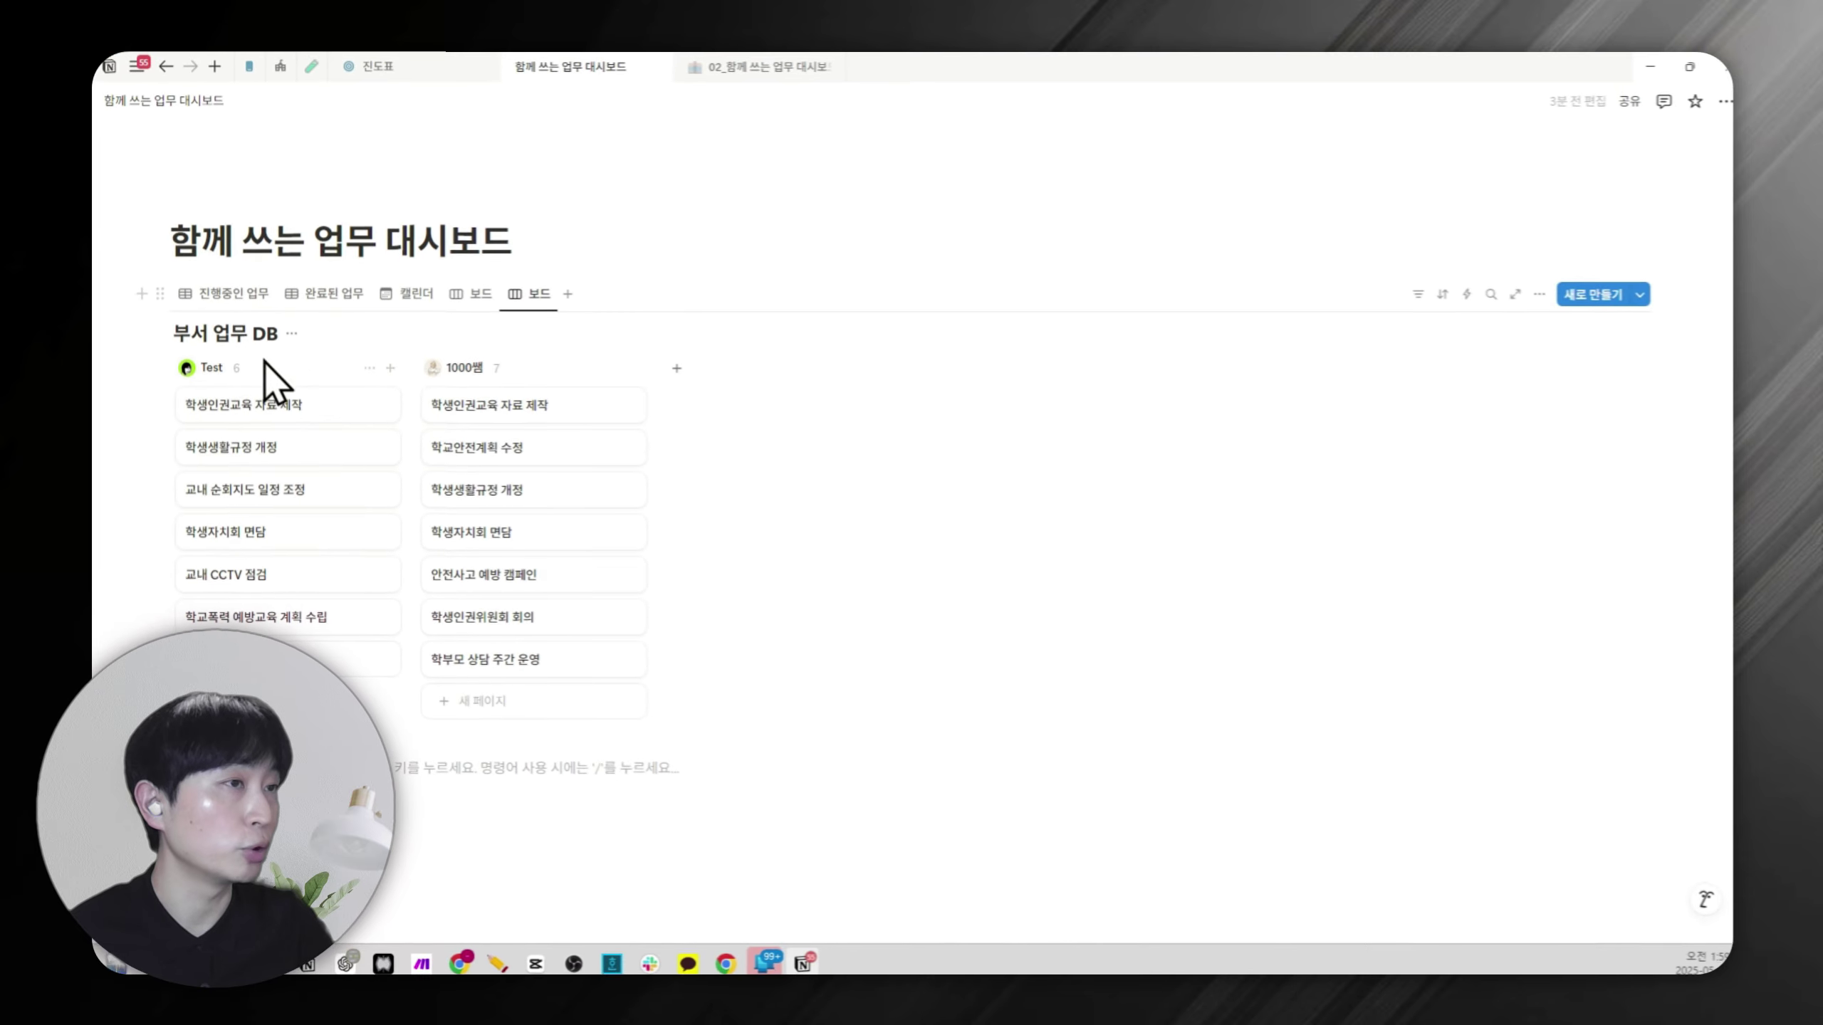
# Show each card's 상태 on the assignee board.
pyautogui.click(1527, 292)
pyautogui.click(1583, 424)
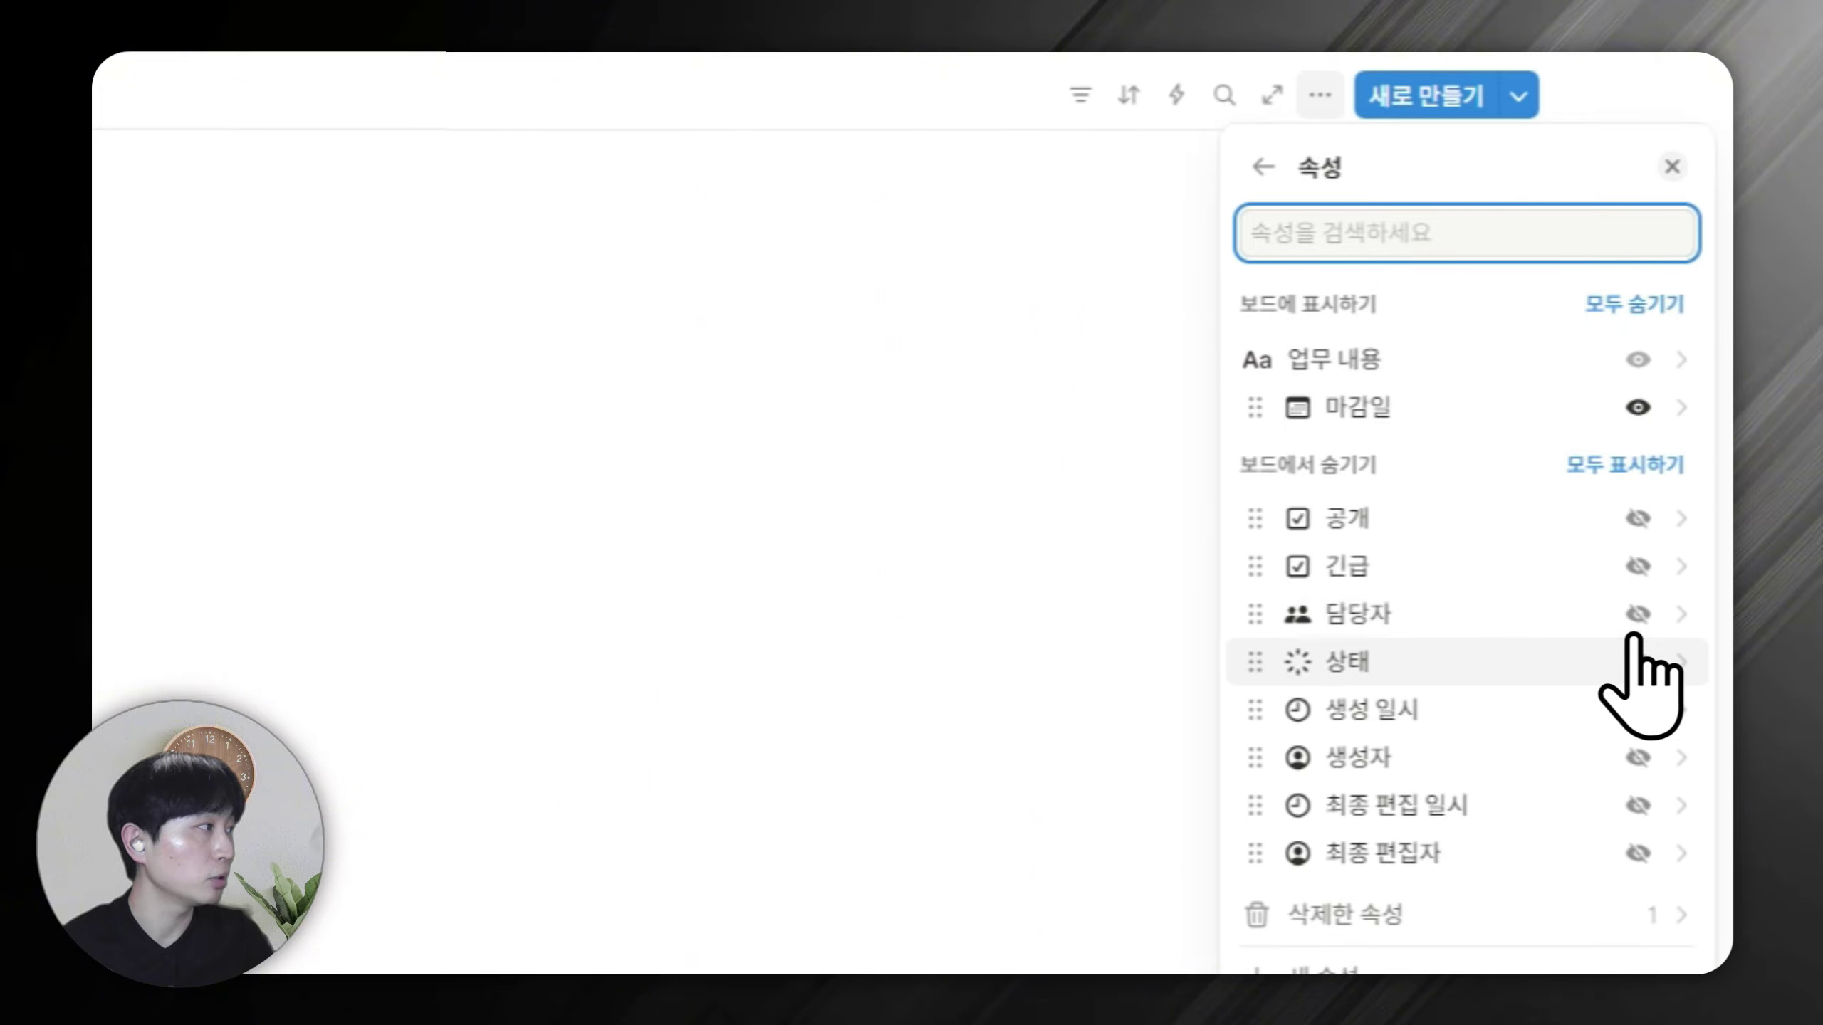
pyautogui.click(1638, 662)
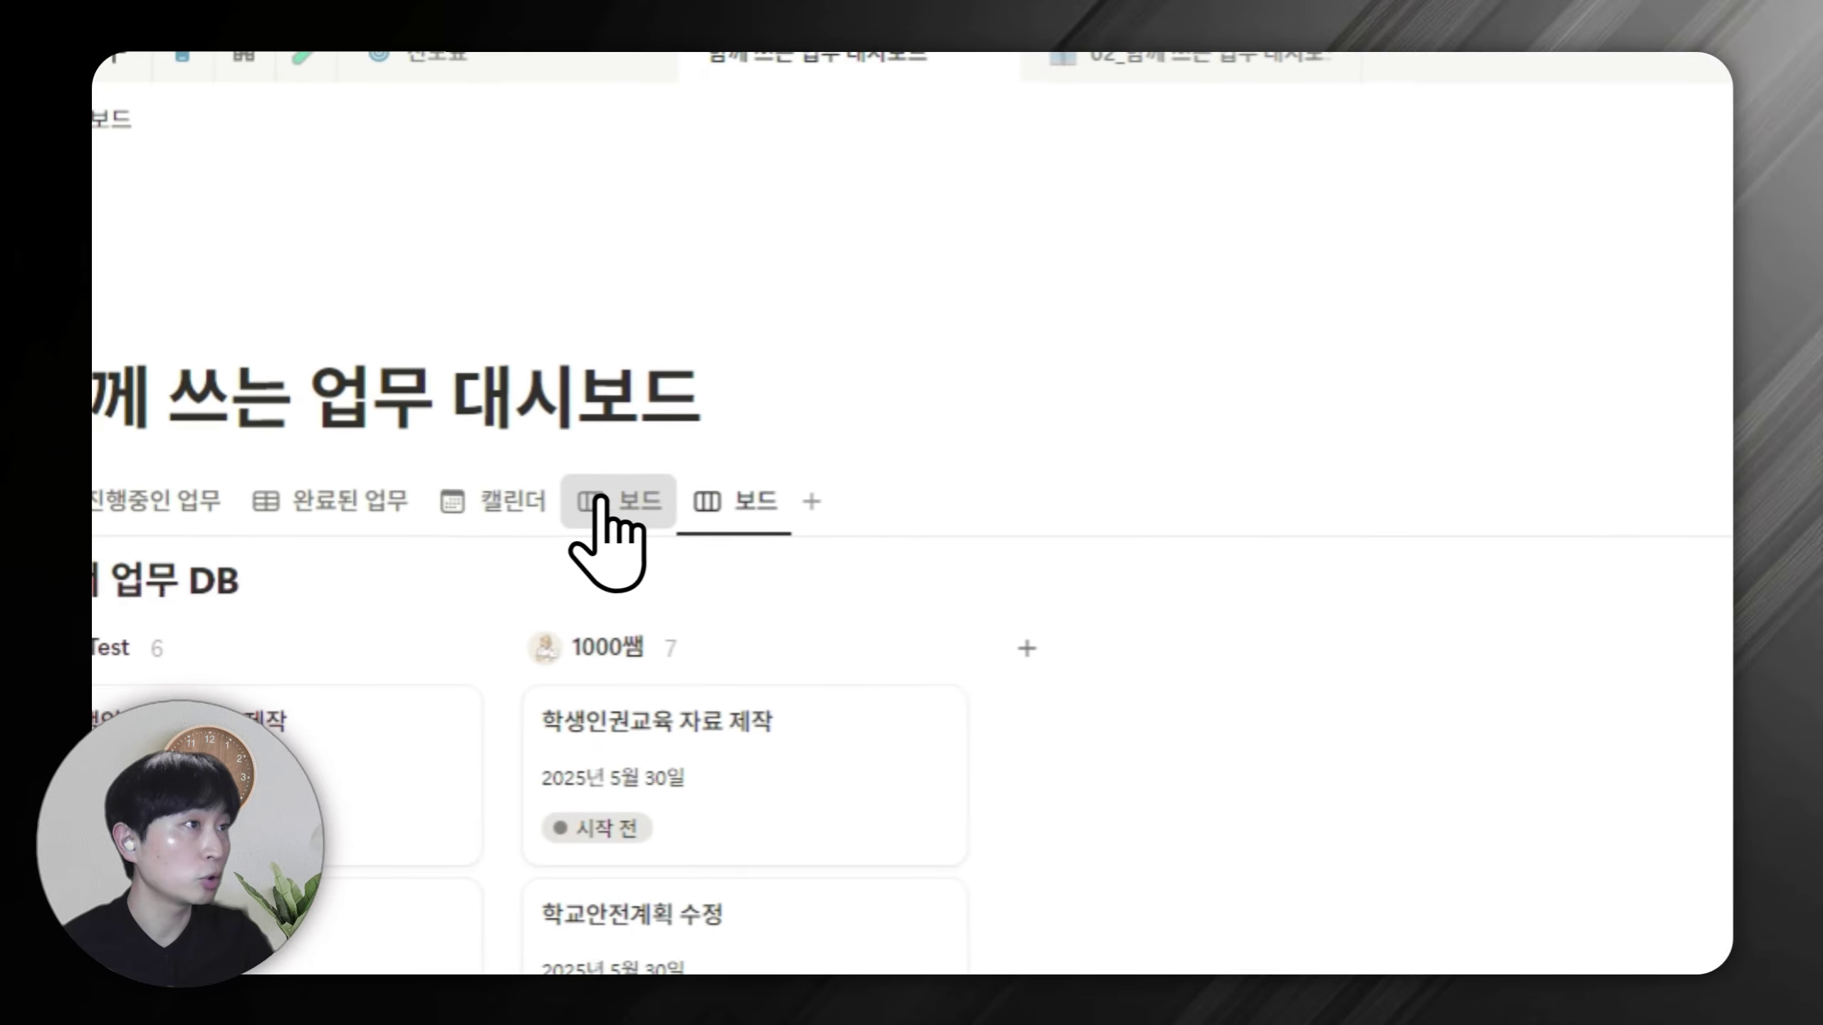
# Rename the first board view to 상태별 보기.
pyautogui.click(629, 505)
pyautogui.click(627, 505)
pyautogui.press('Escape')
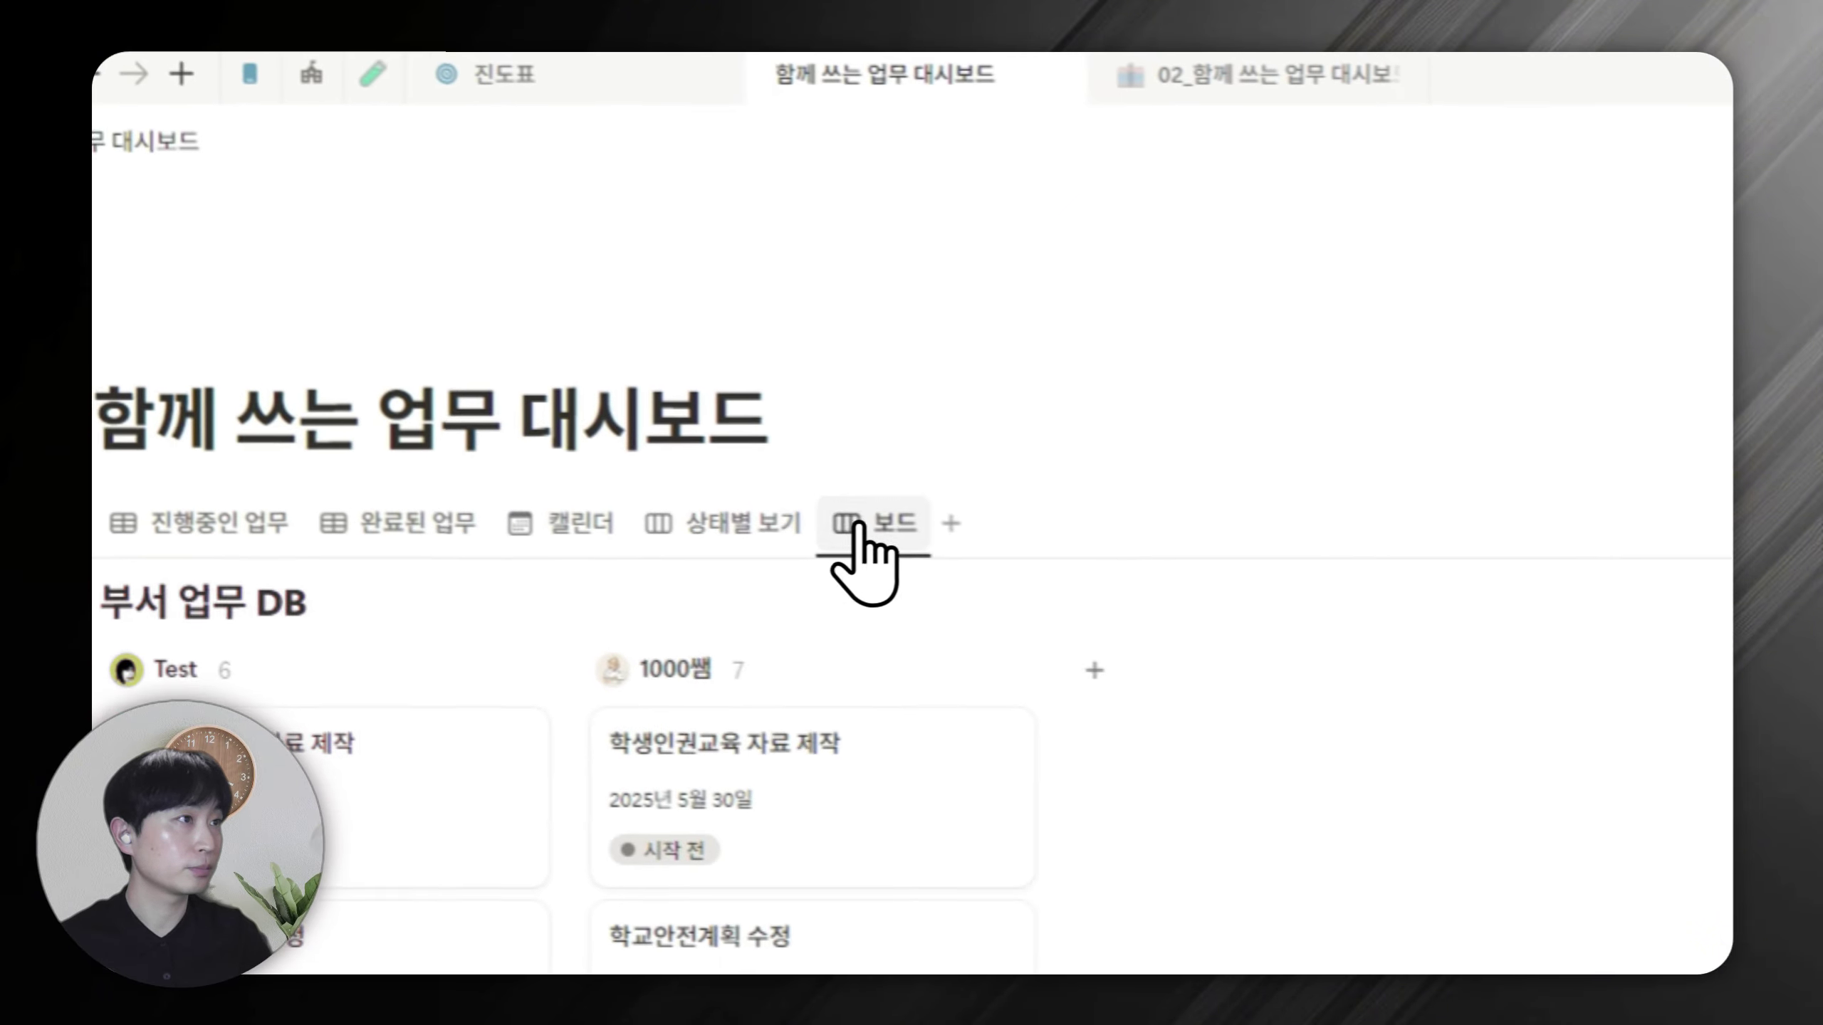
# Rename the second board view to 담당자별 보기.
pyautogui.click(393, 359)
pyautogui.press('Escape')
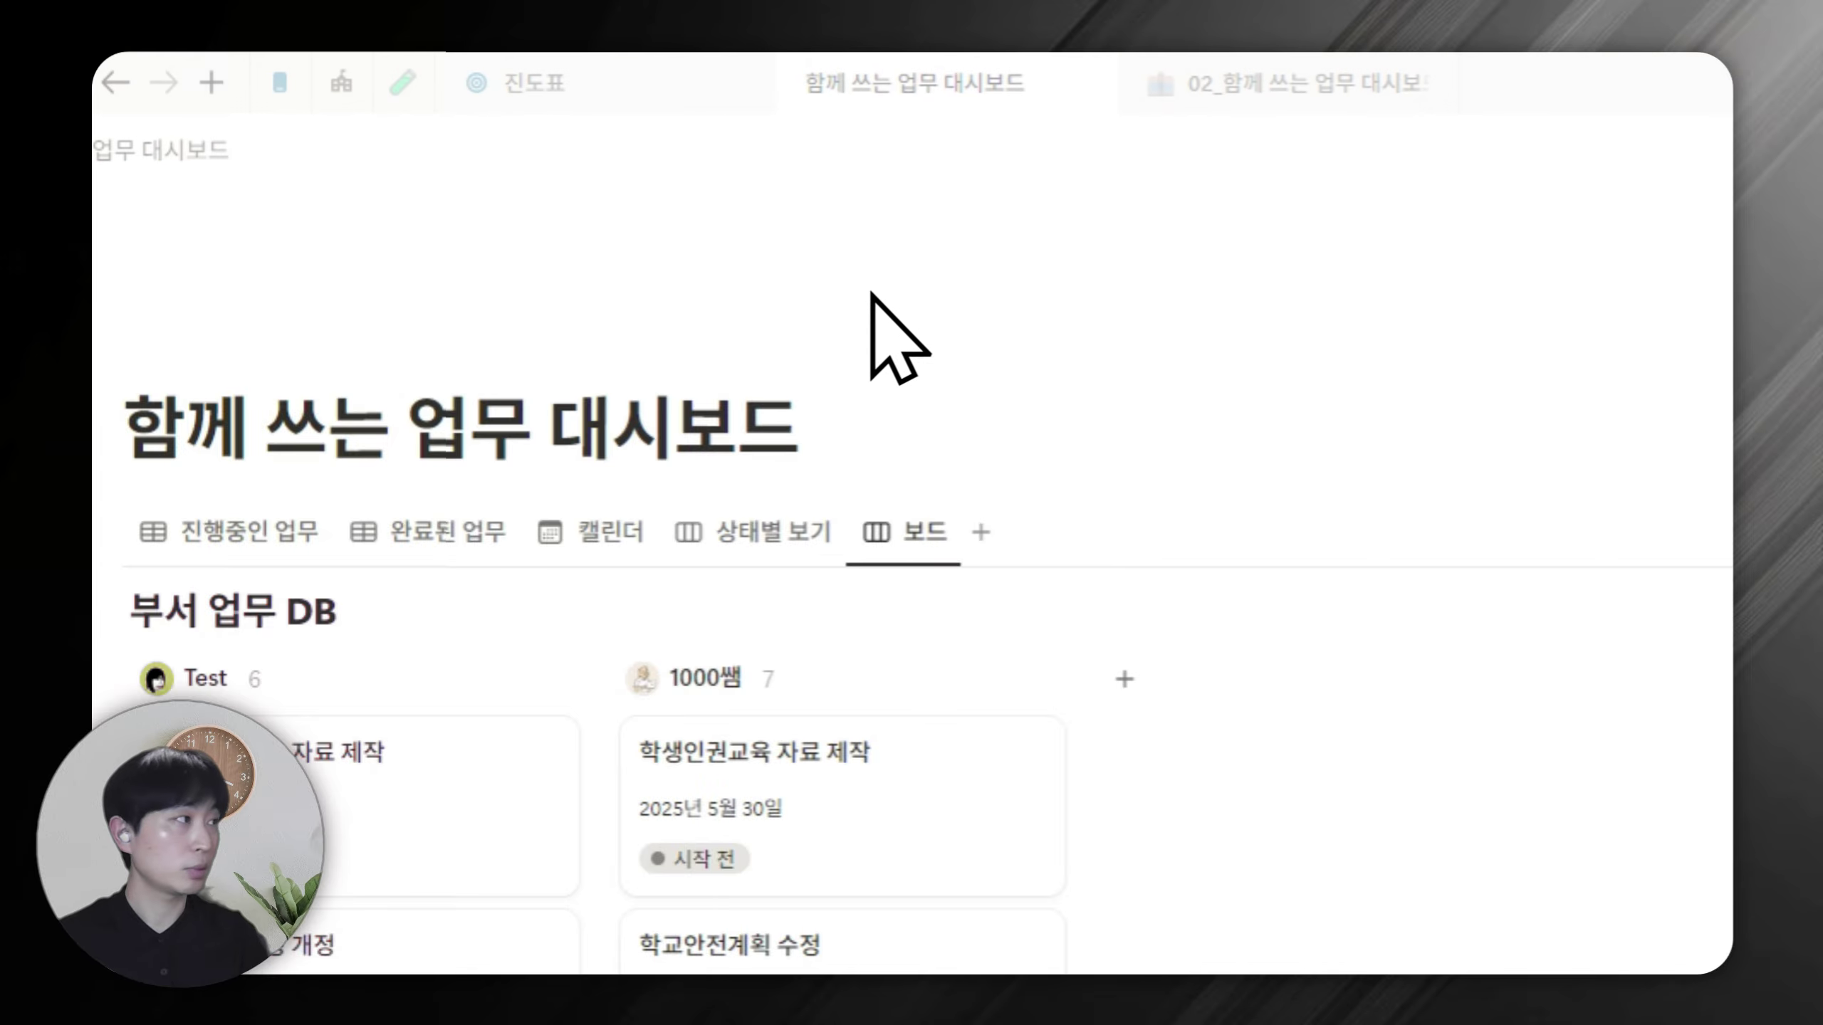
pyautogui.write('담당자별 보기')
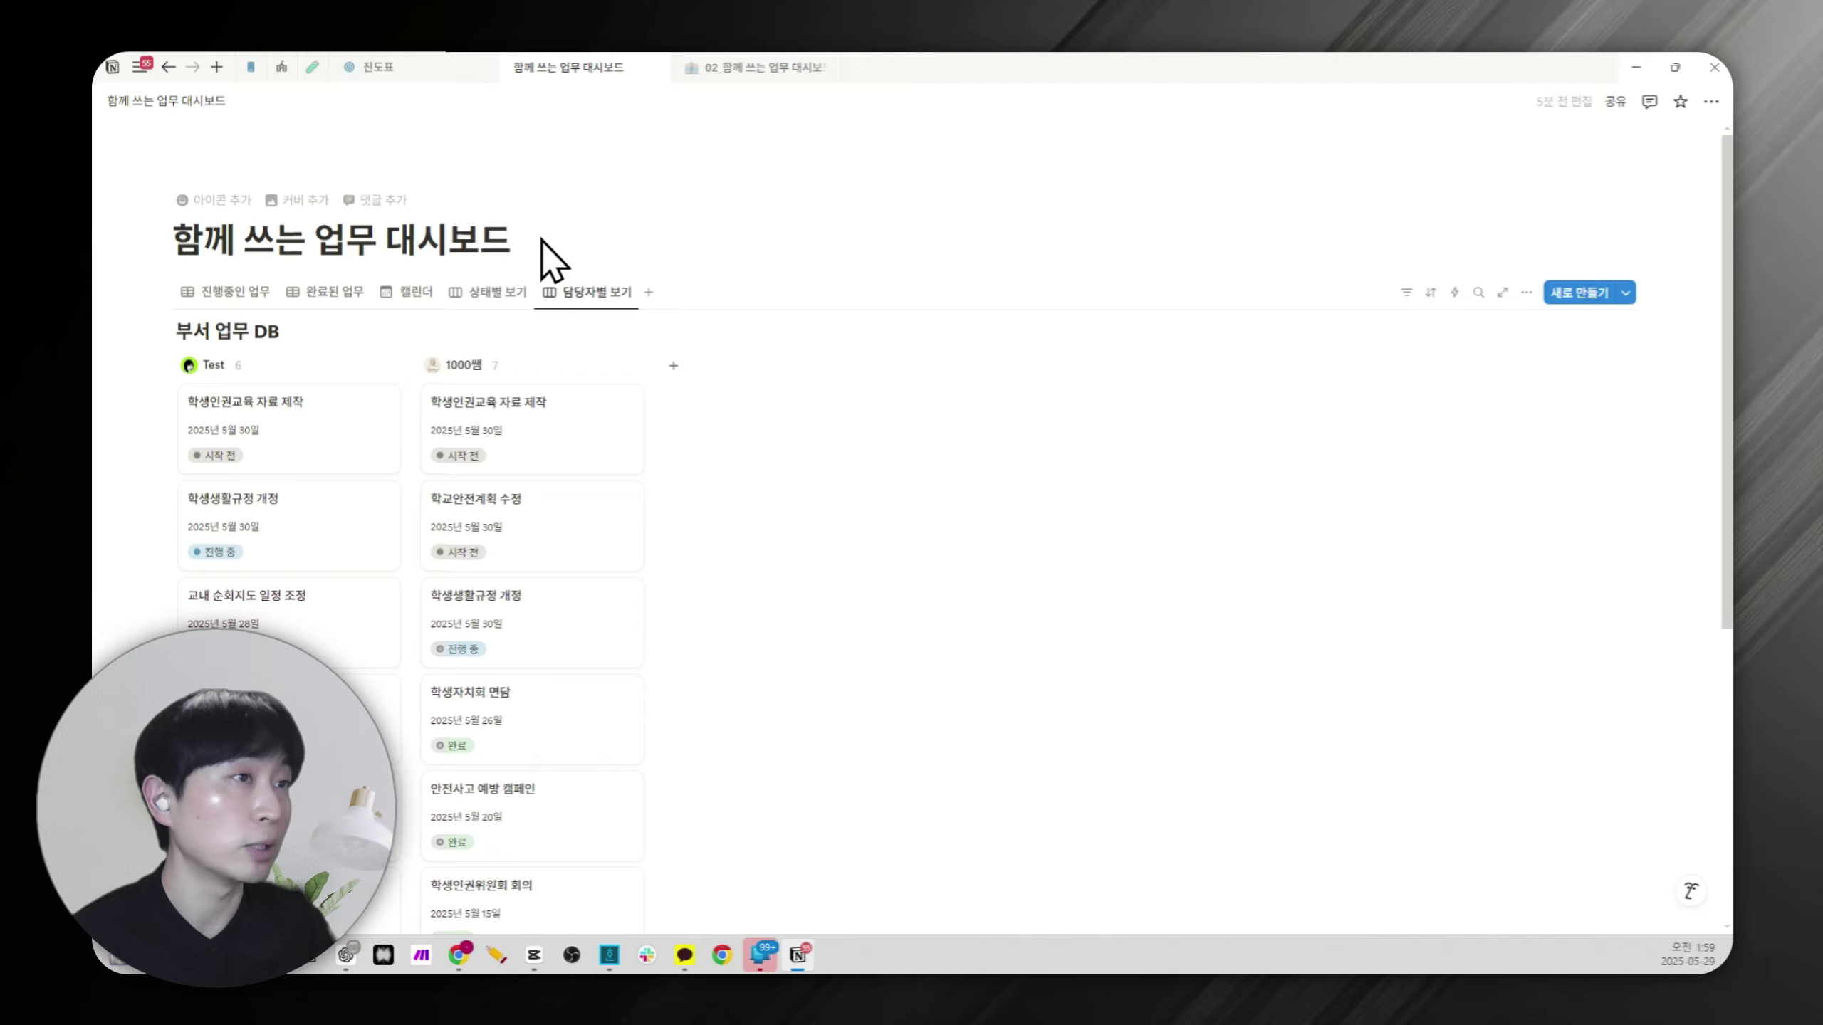
pyautogui.click(241, 293)
pyautogui.click(411, 291)
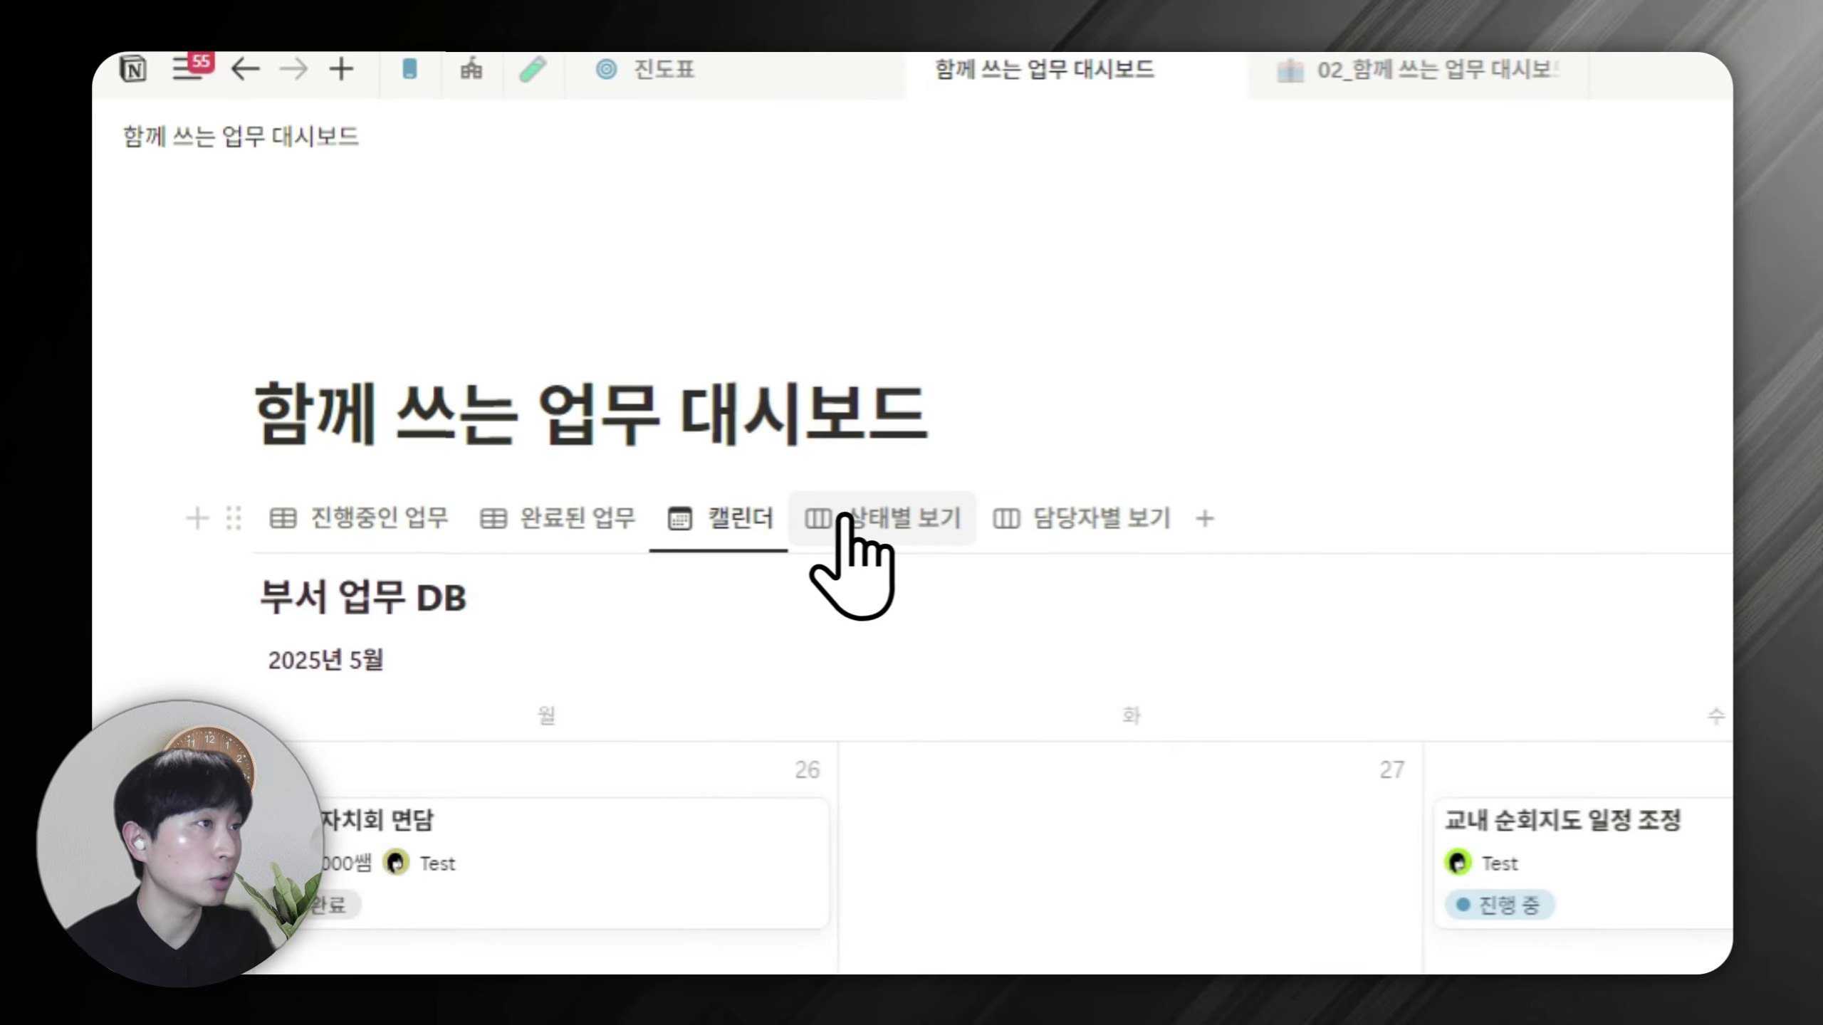
pyautogui.click(906, 552)
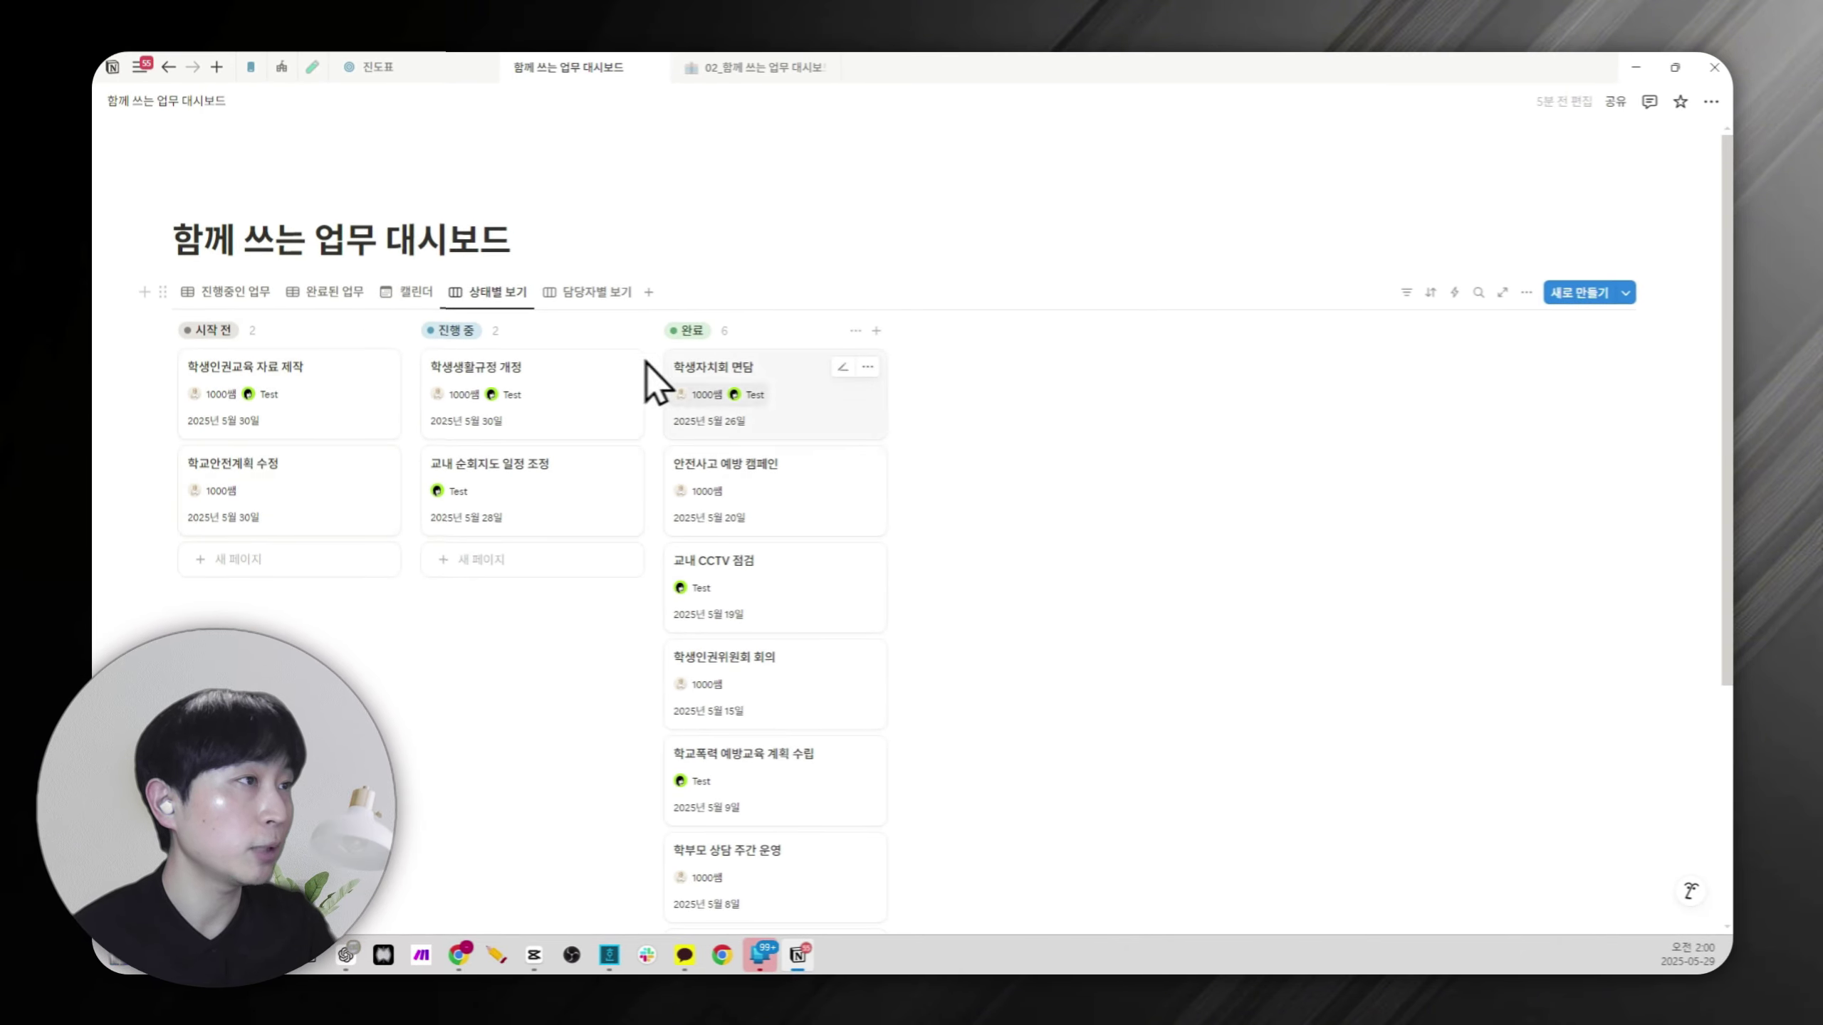
pyautogui.click(581, 294)
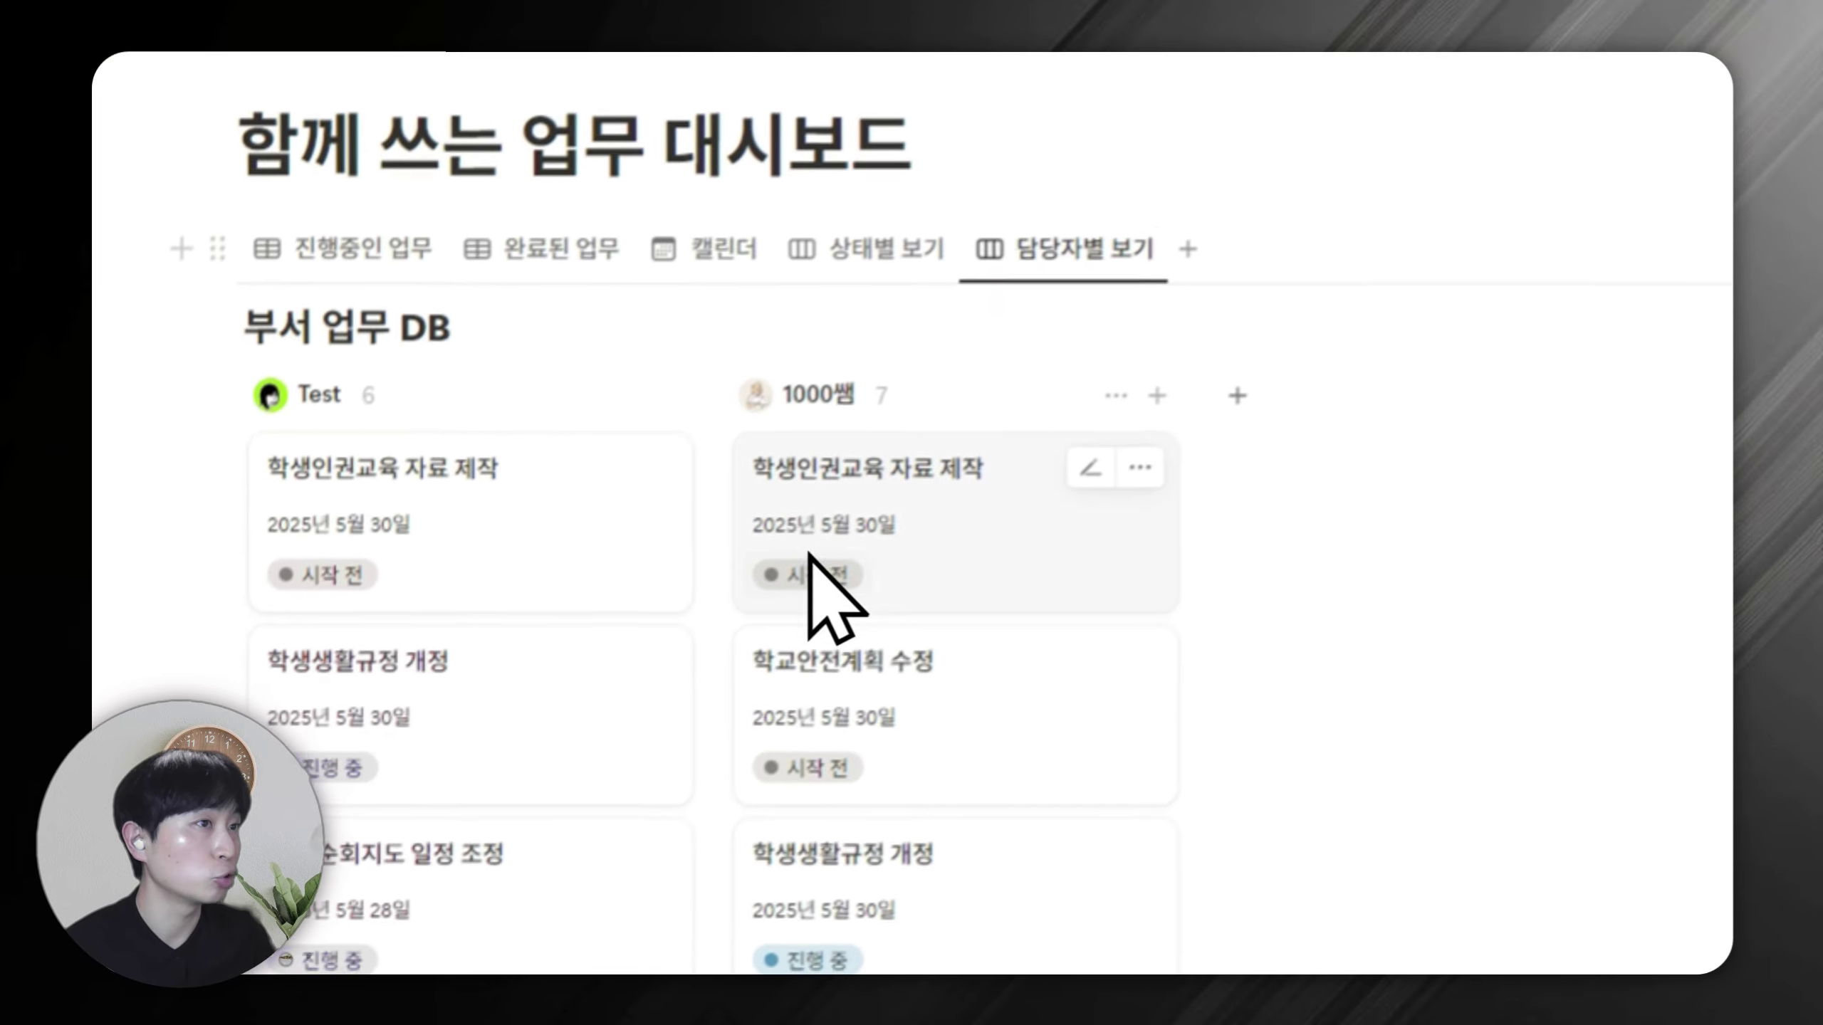
pyautogui.click(1417, 368)
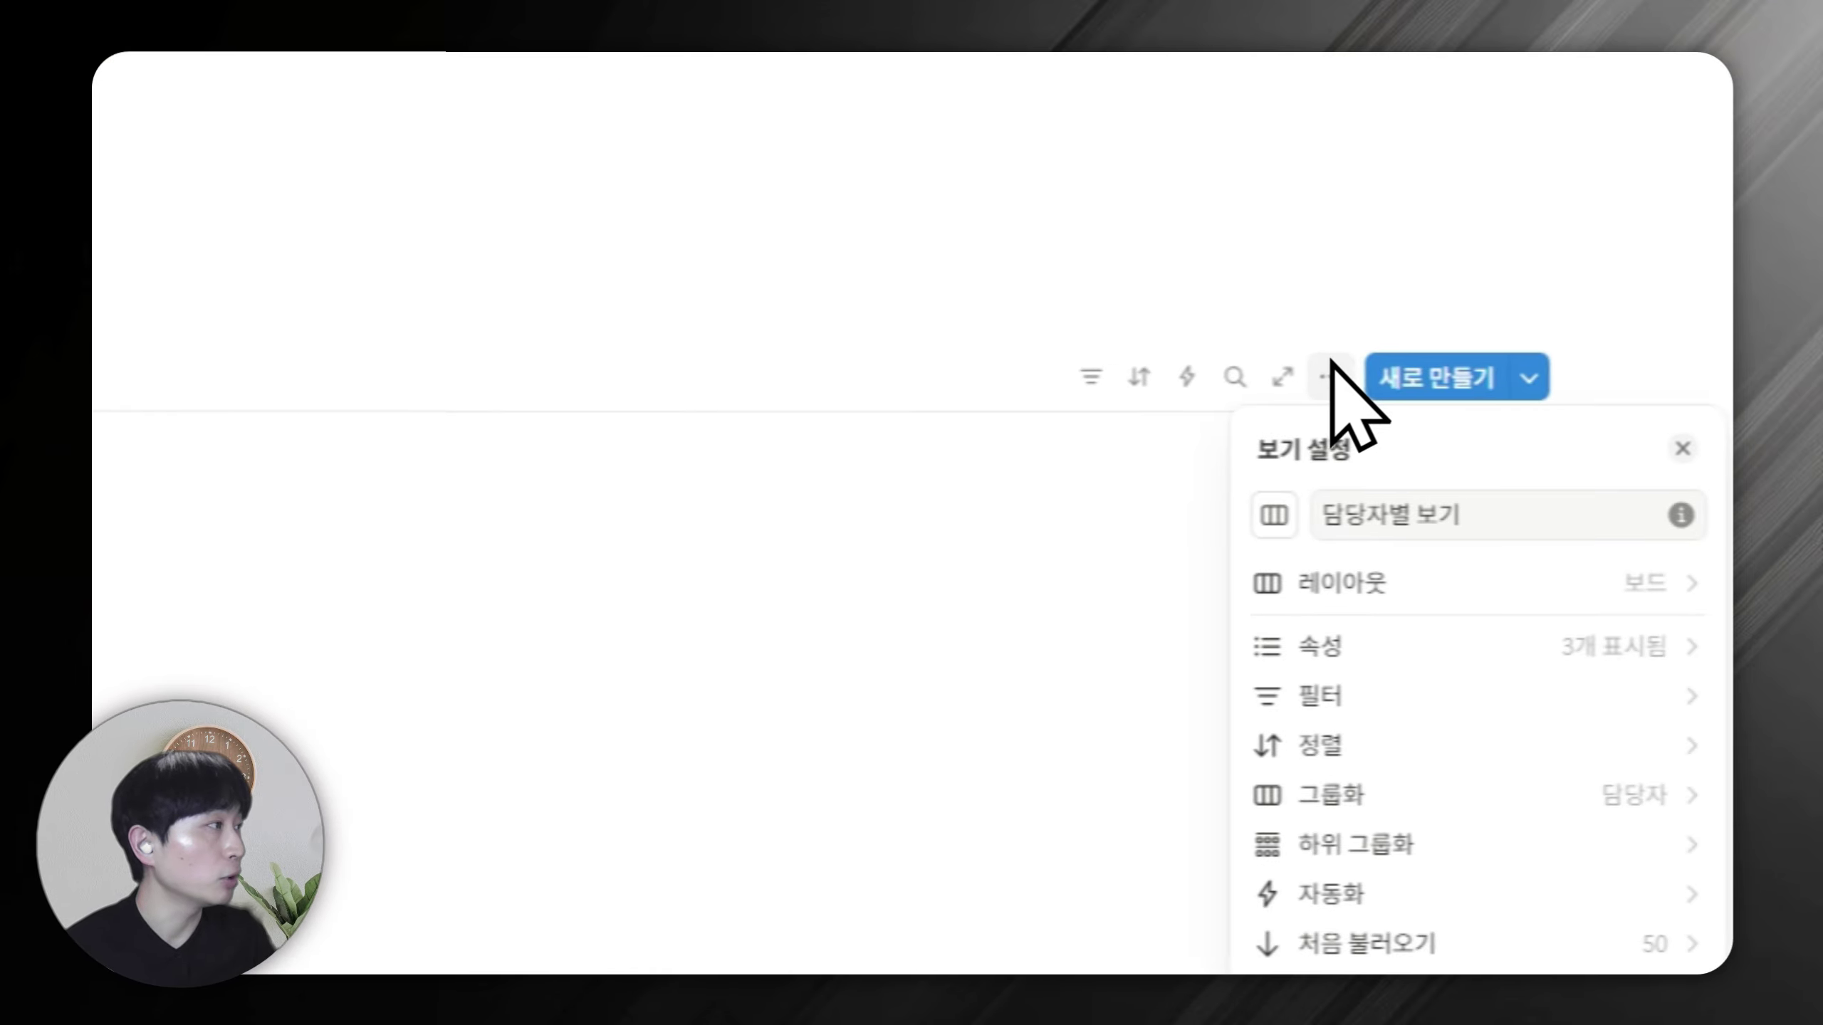
pyautogui.click(1335, 647)
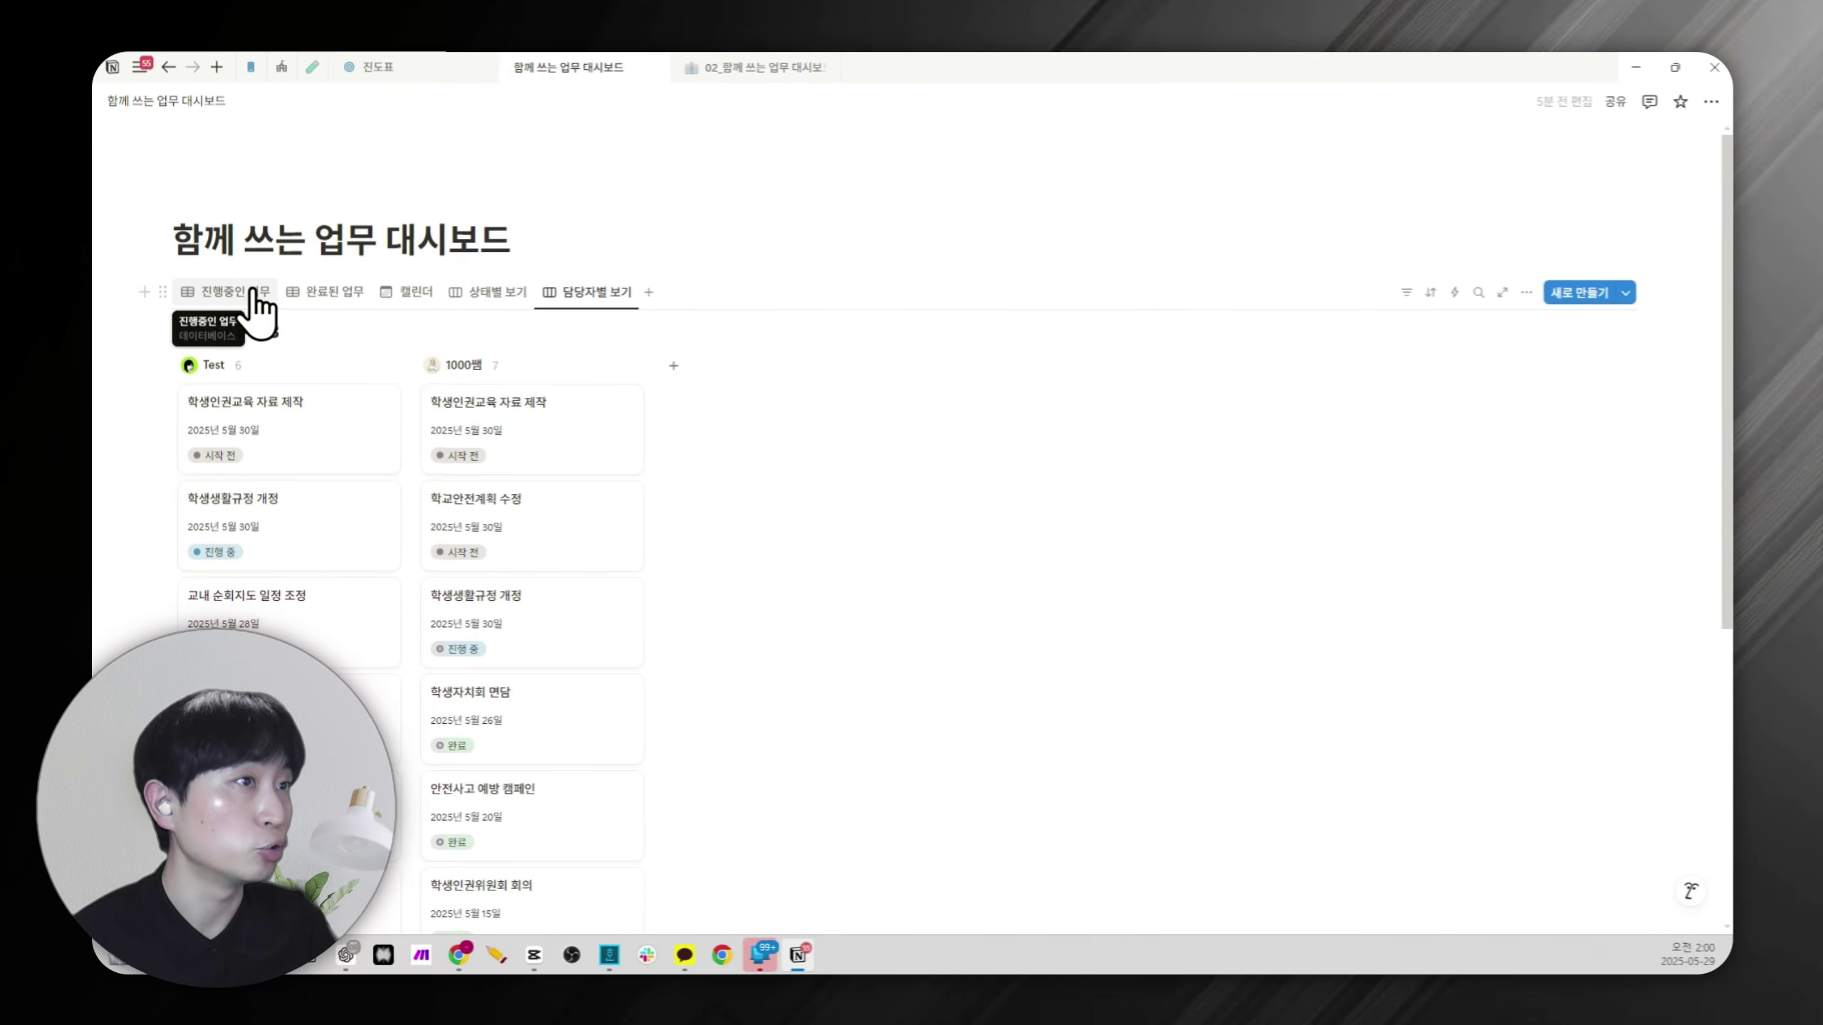
# Move the 완료된 업무 view after 담당자별 보기 and hide the calendar's database title.
pyautogui.moveTo(287, 290); pyautogui.dragTo(623, 284)
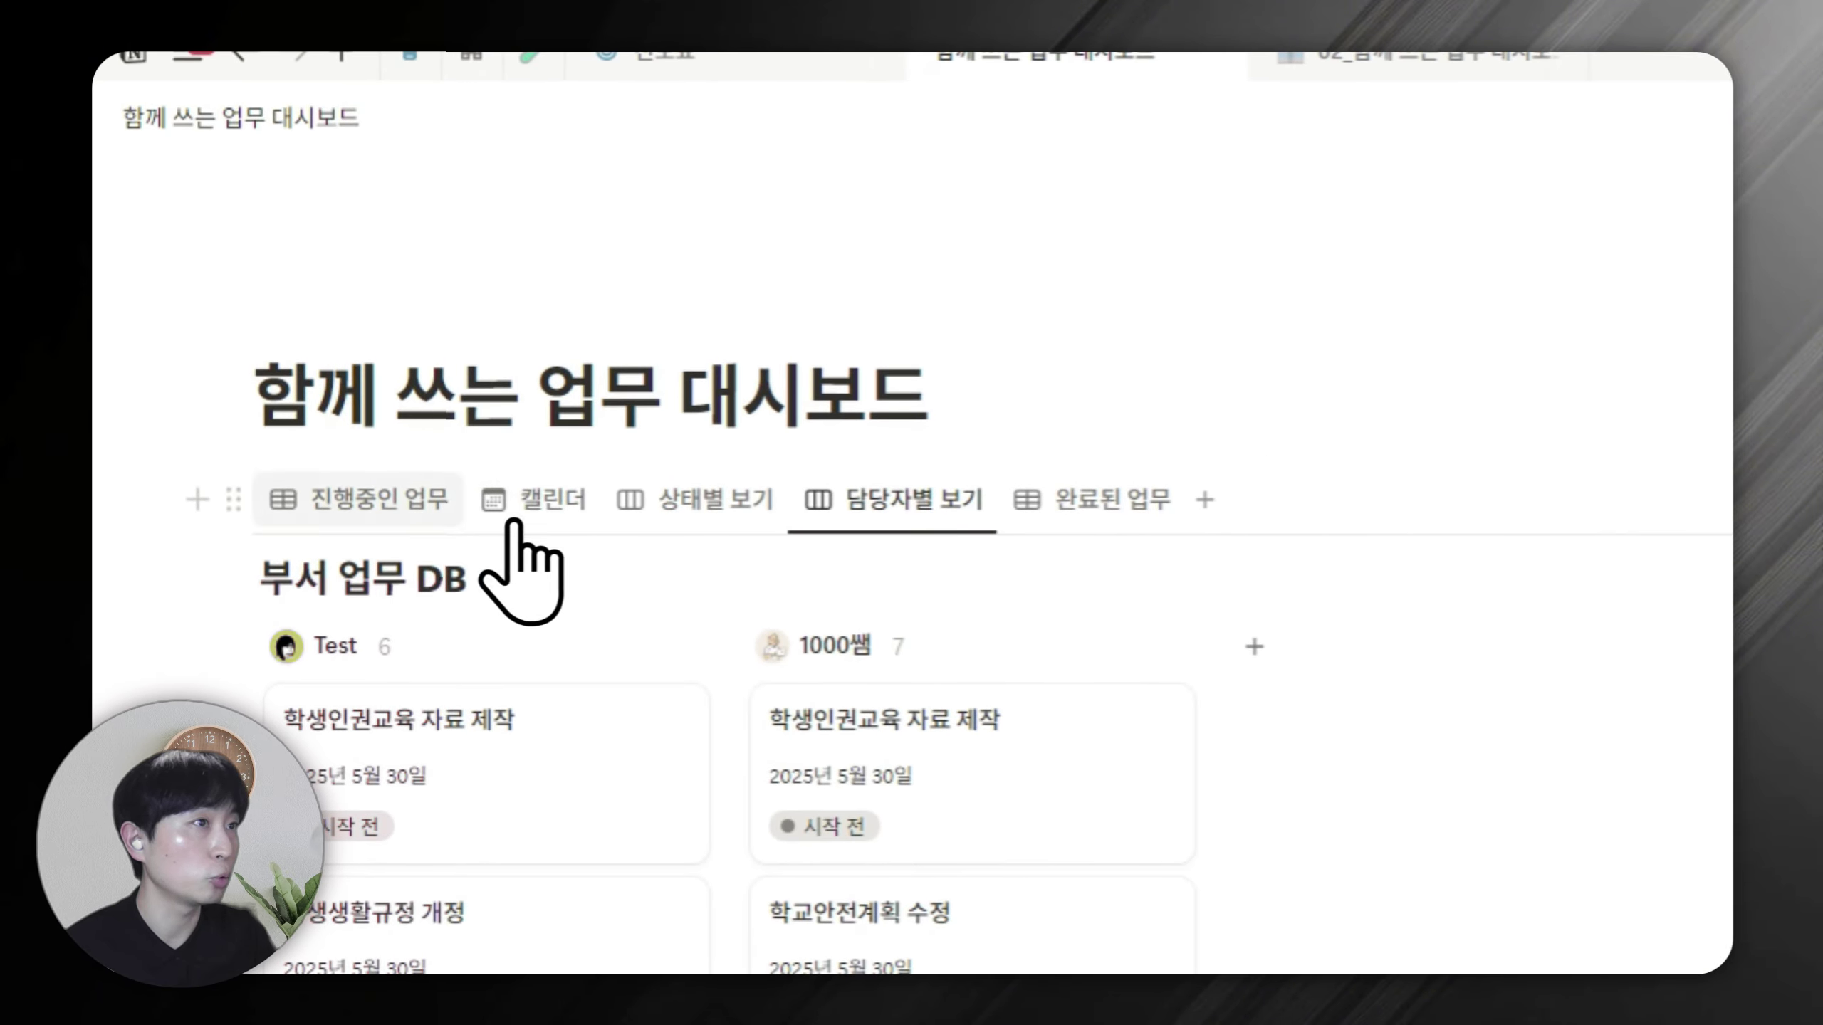
pyautogui.click(391, 501)
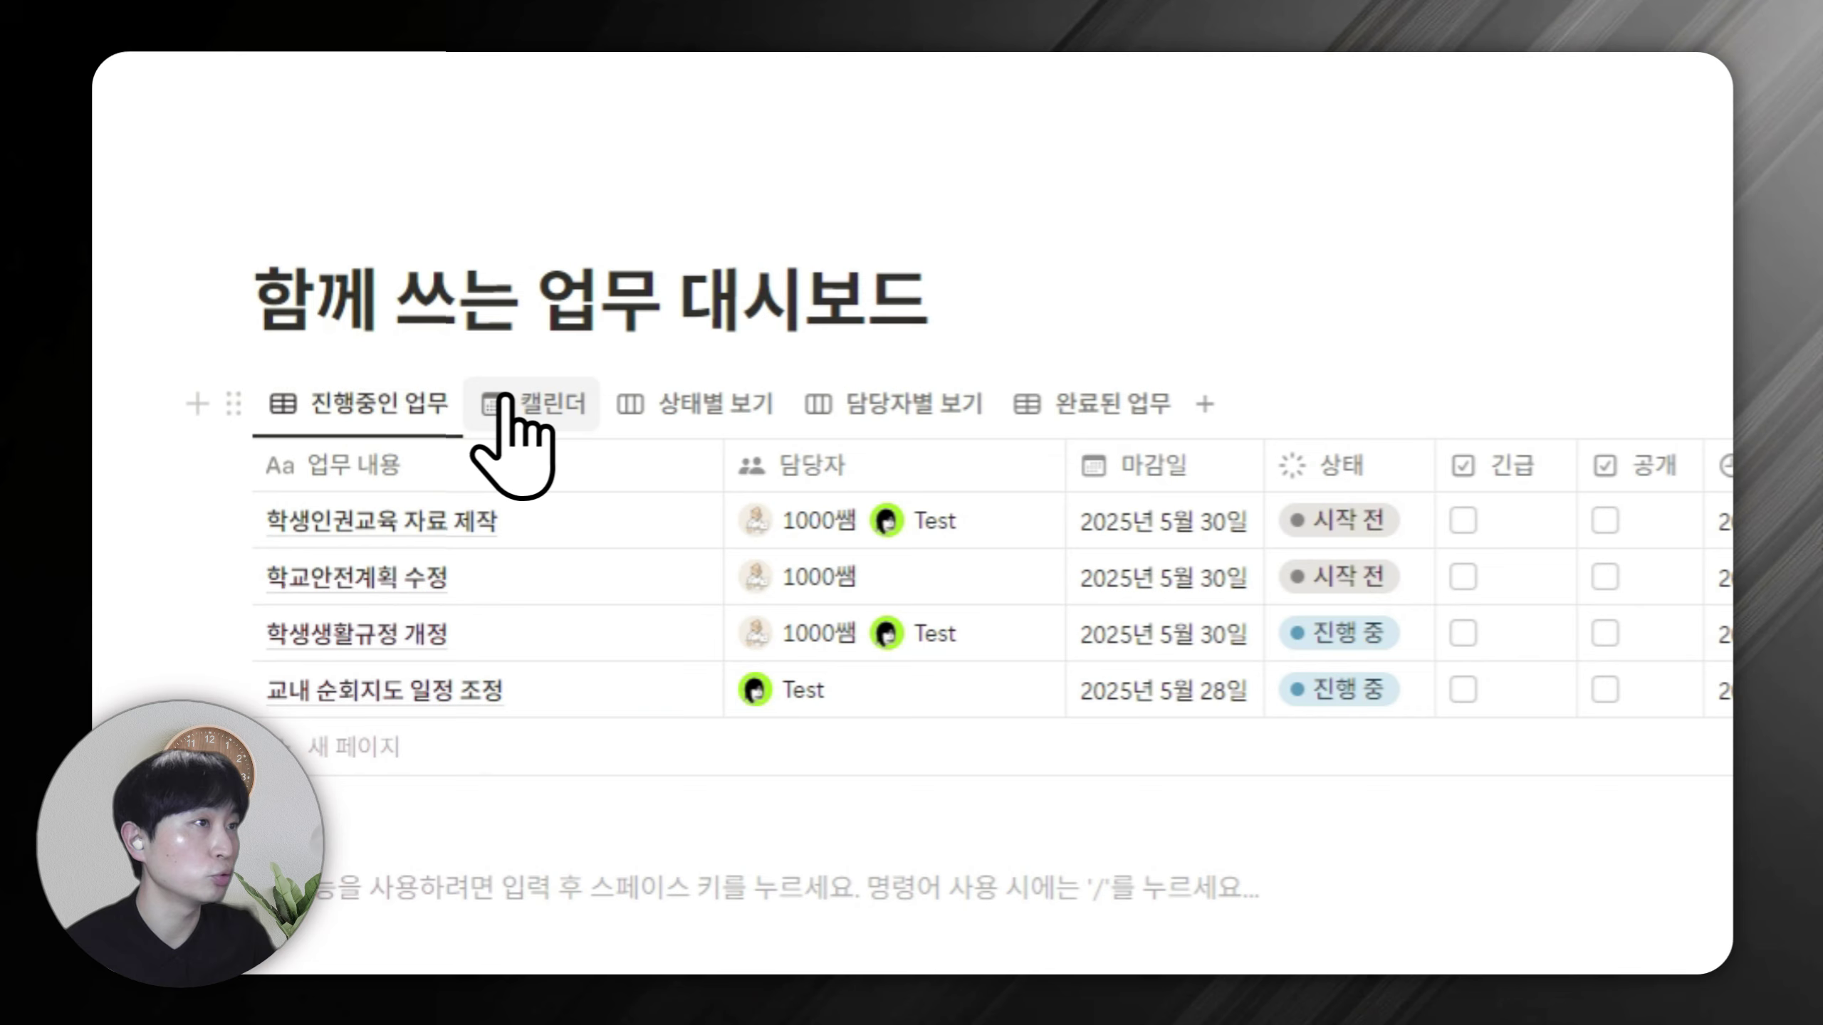
pyautogui.click(531, 399)
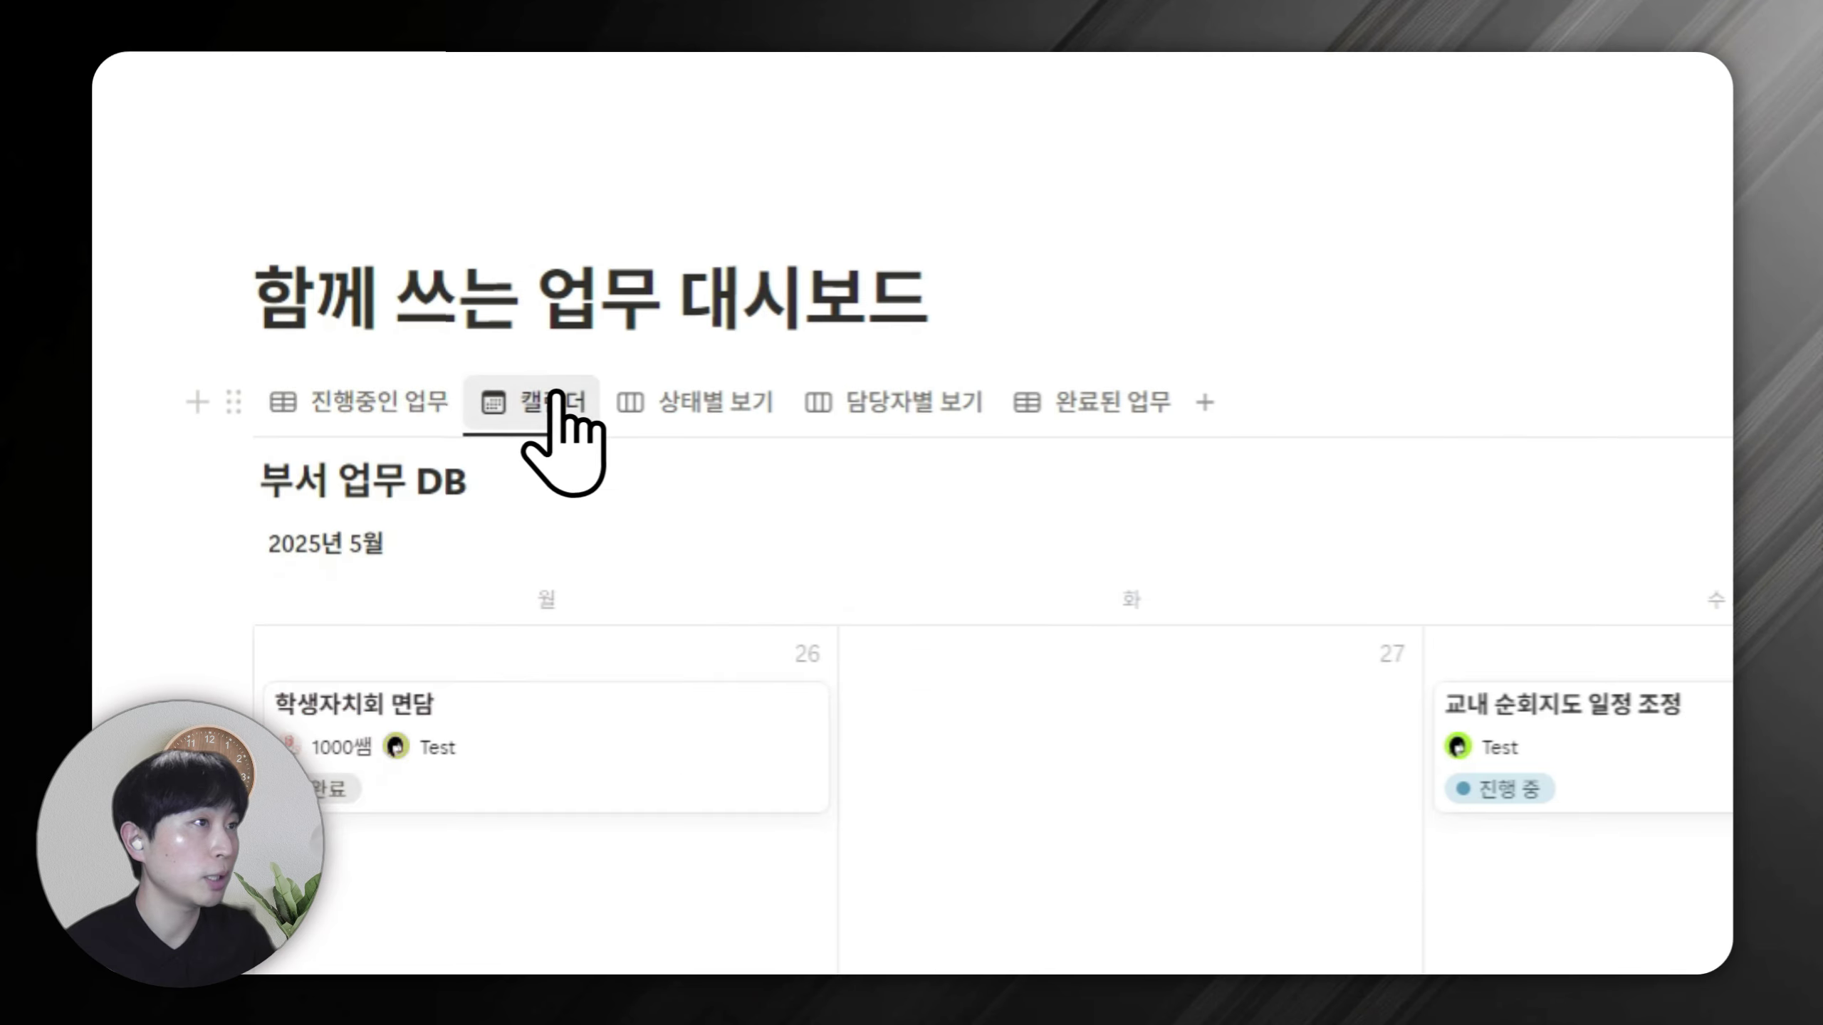
pyautogui.click(491, 494)
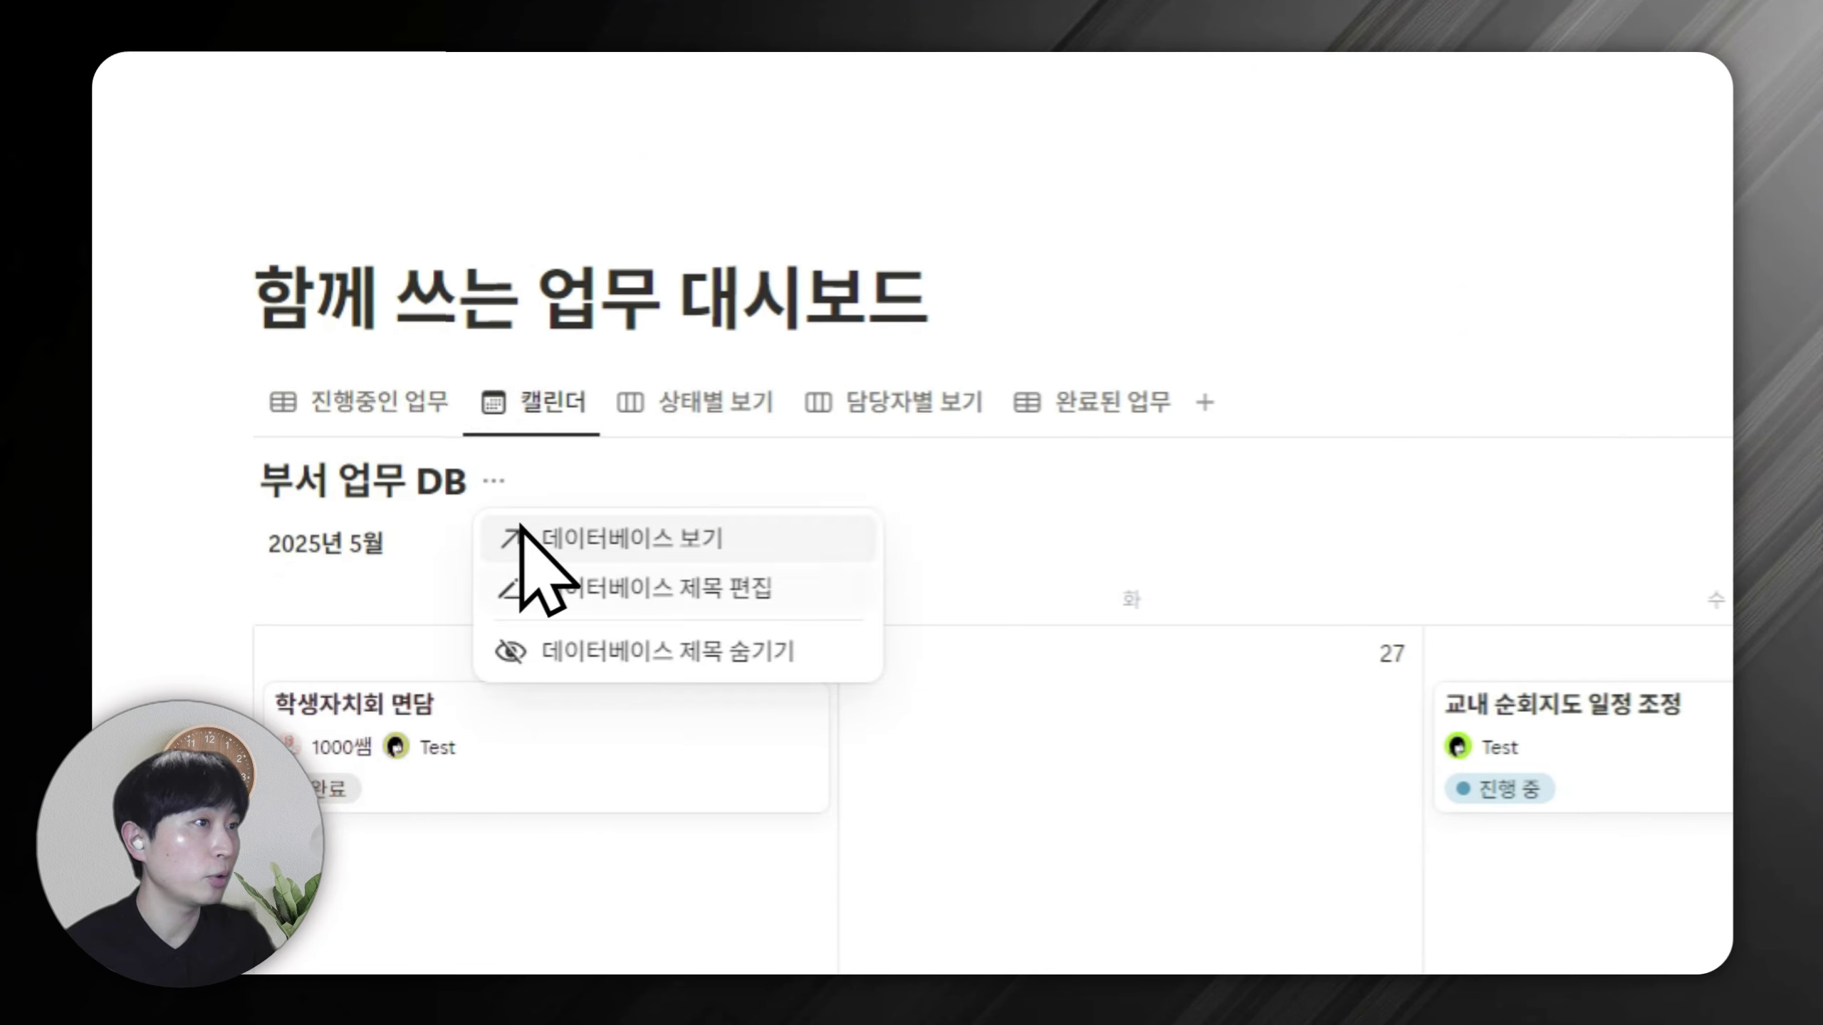
pyautogui.click(588, 646)
# Check the 상태별 보기, 담당자별 보기 and 완료된 업무 views, then begin filtering 담당자별 보기.
pyautogui.click(731, 407)
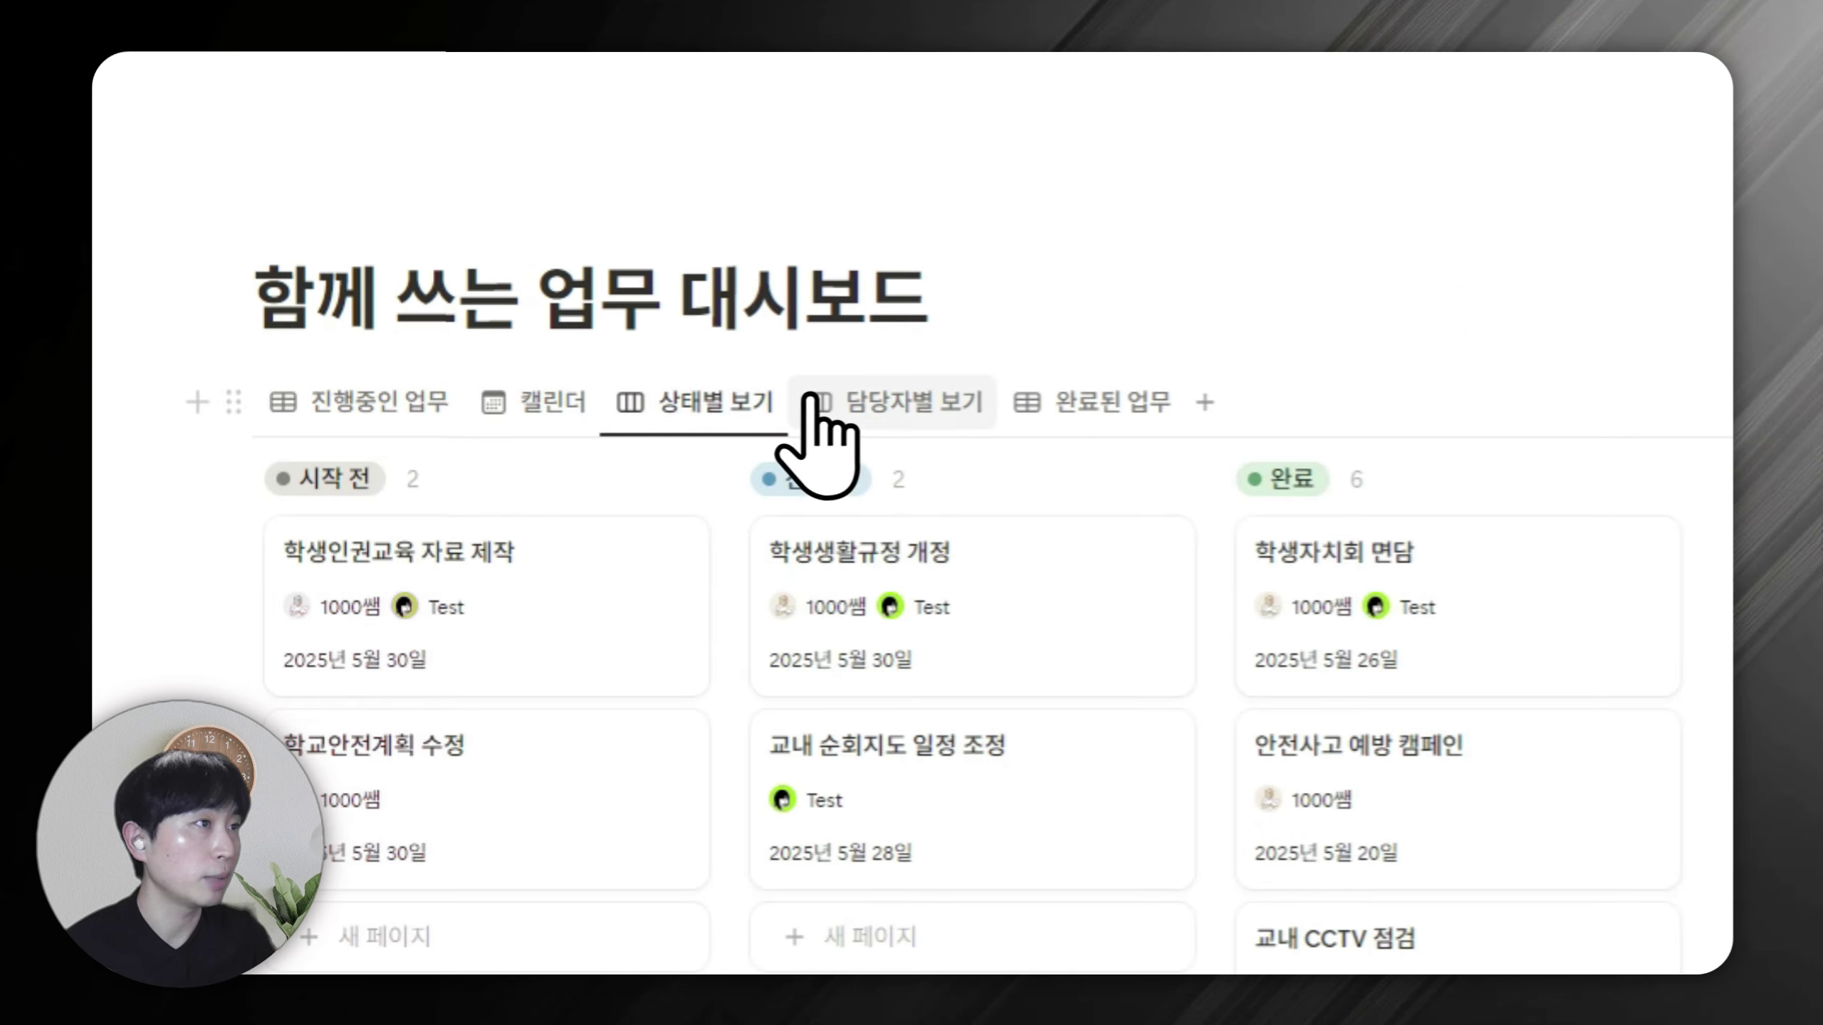
pyautogui.click(895, 417)
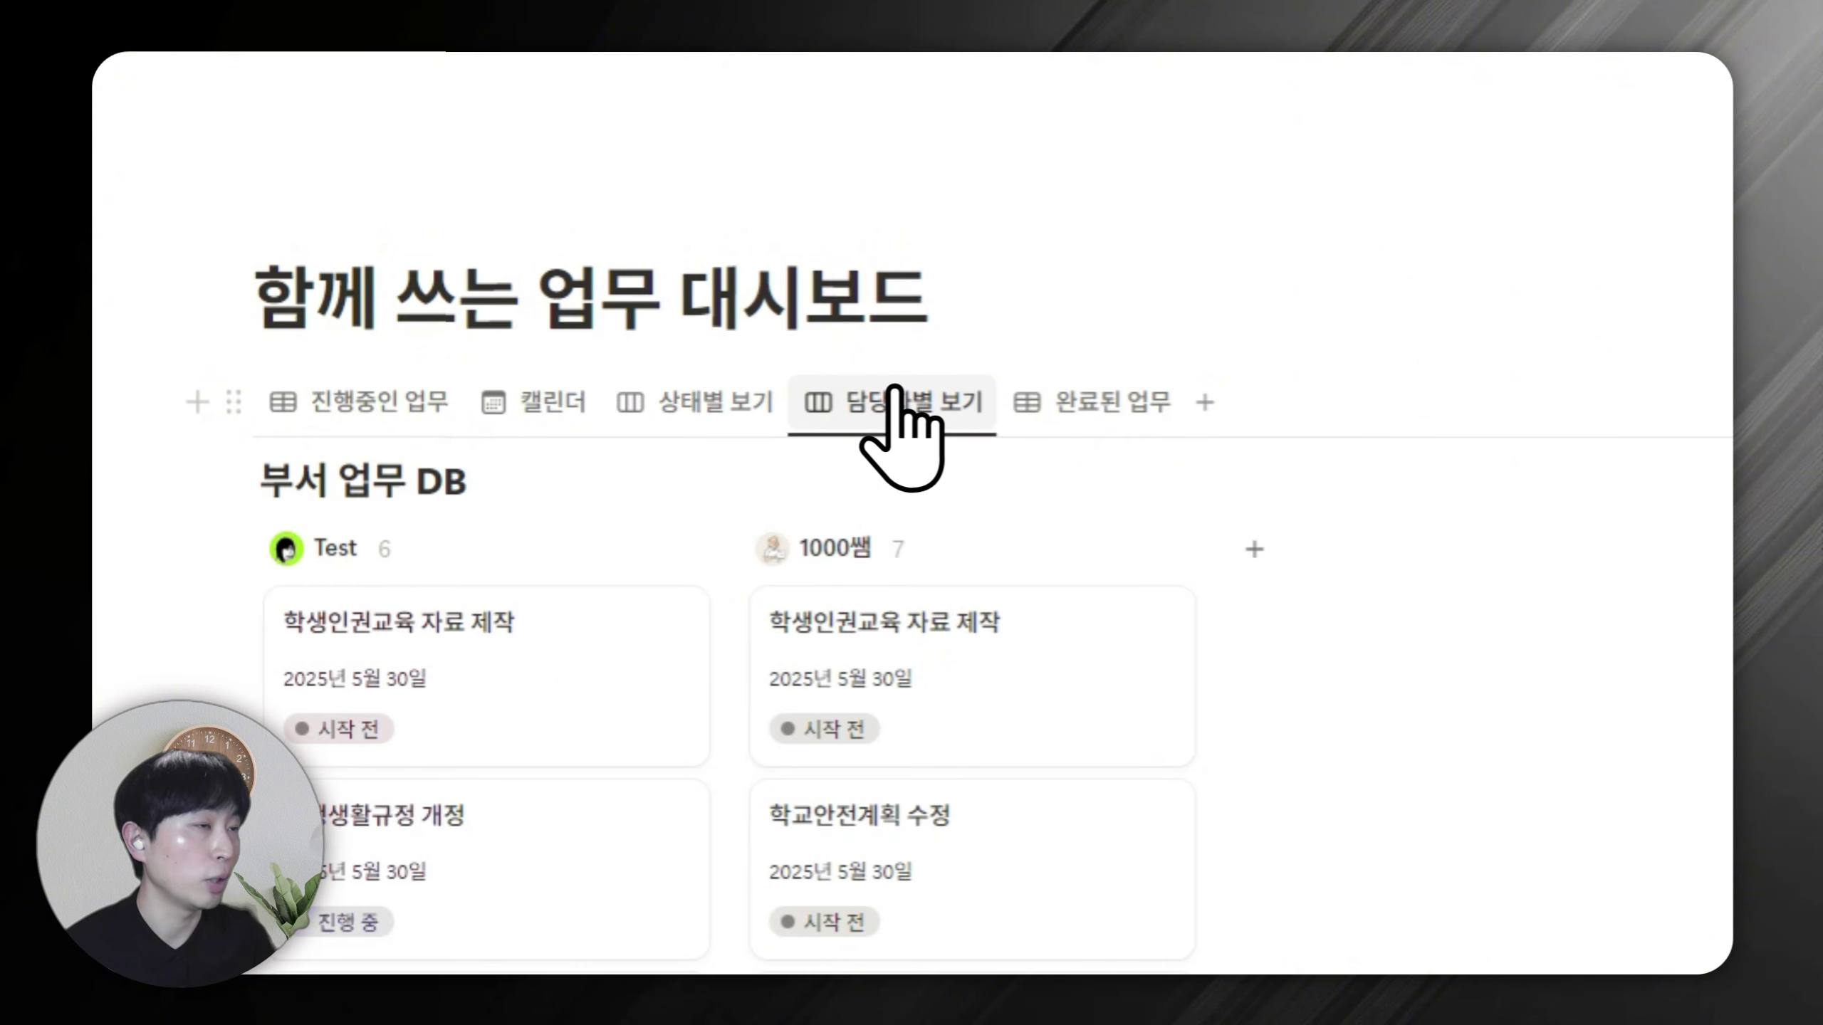
pyautogui.click(1055, 416)
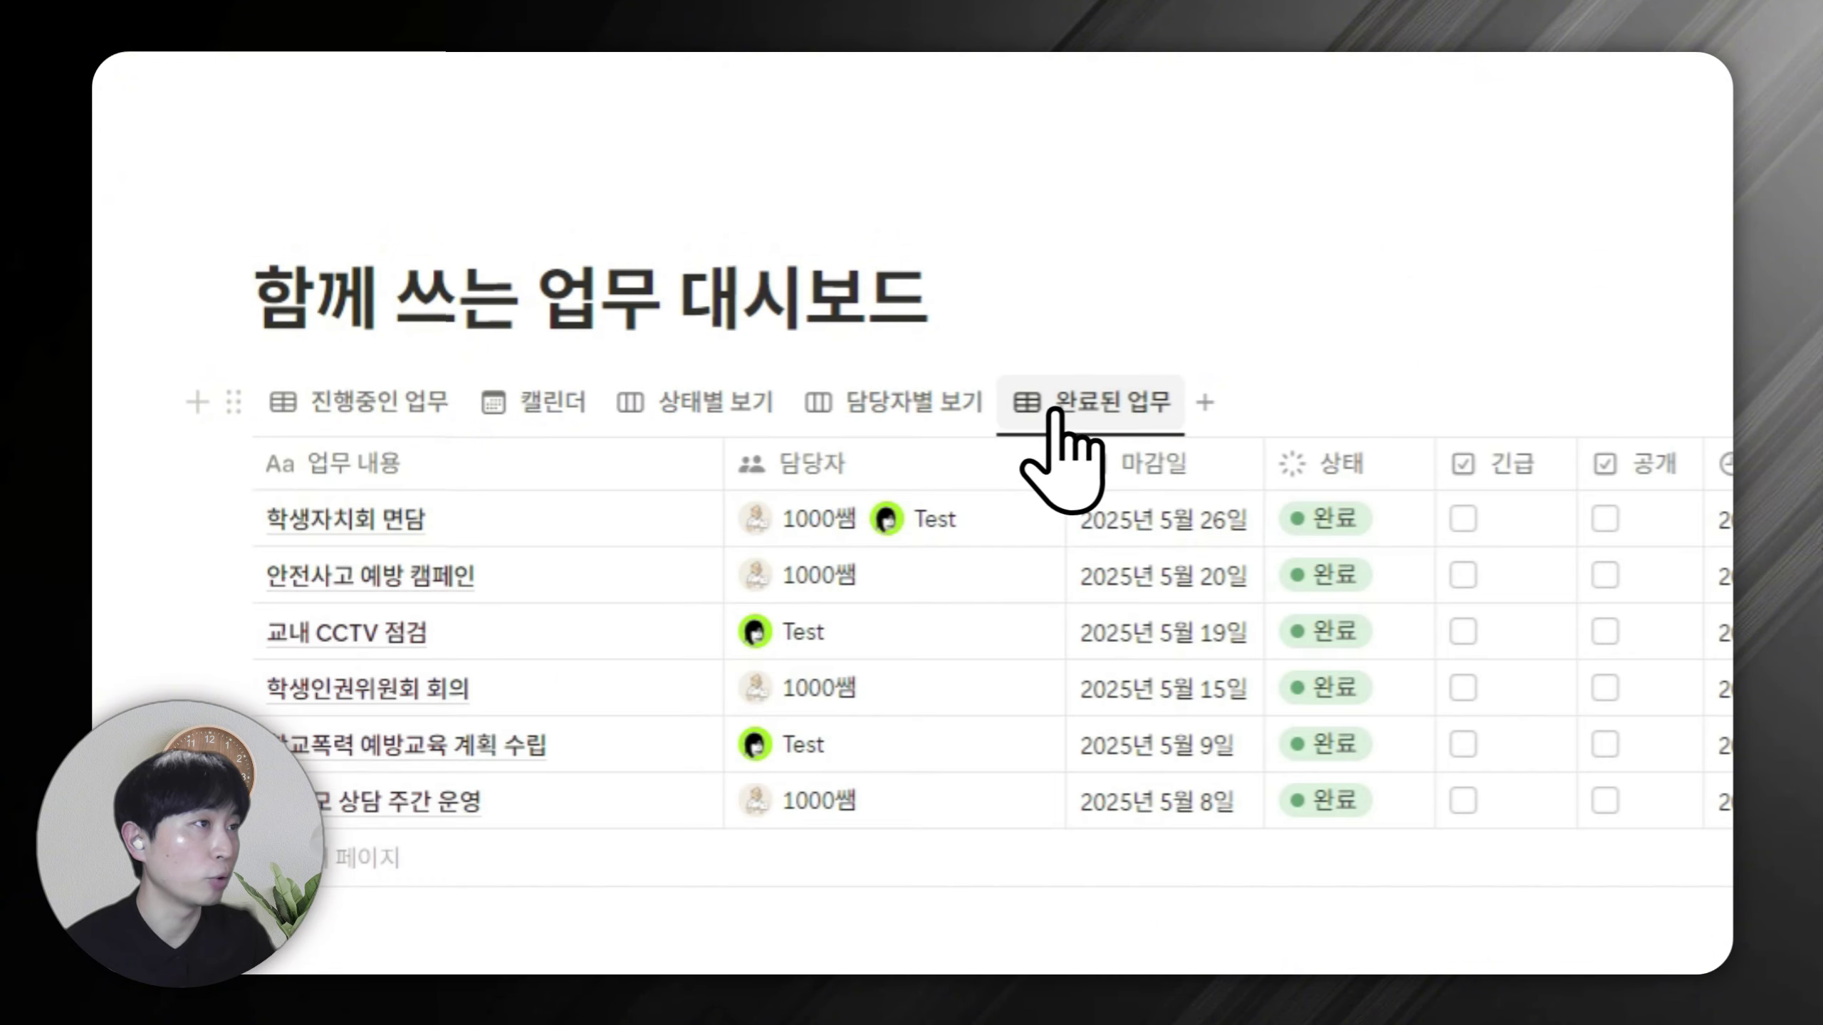
pyautogui.click(925, 417)
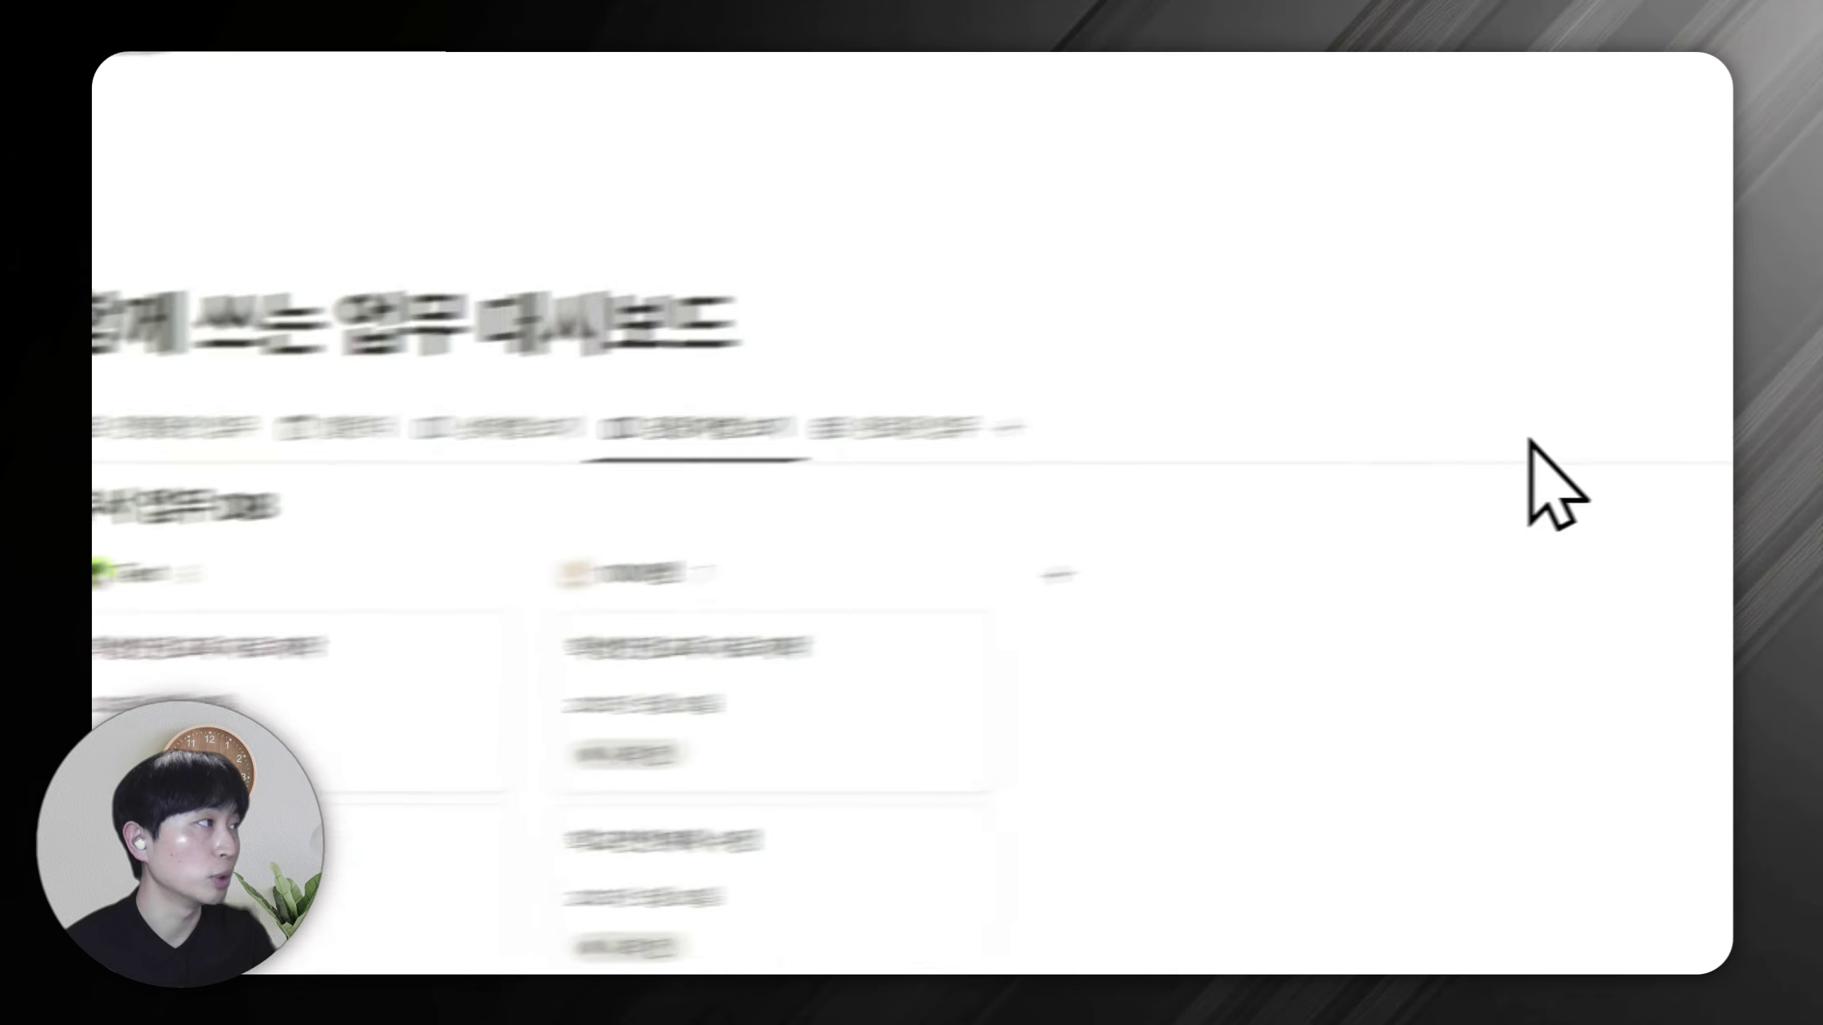
pyautogui.click(1286, 334)
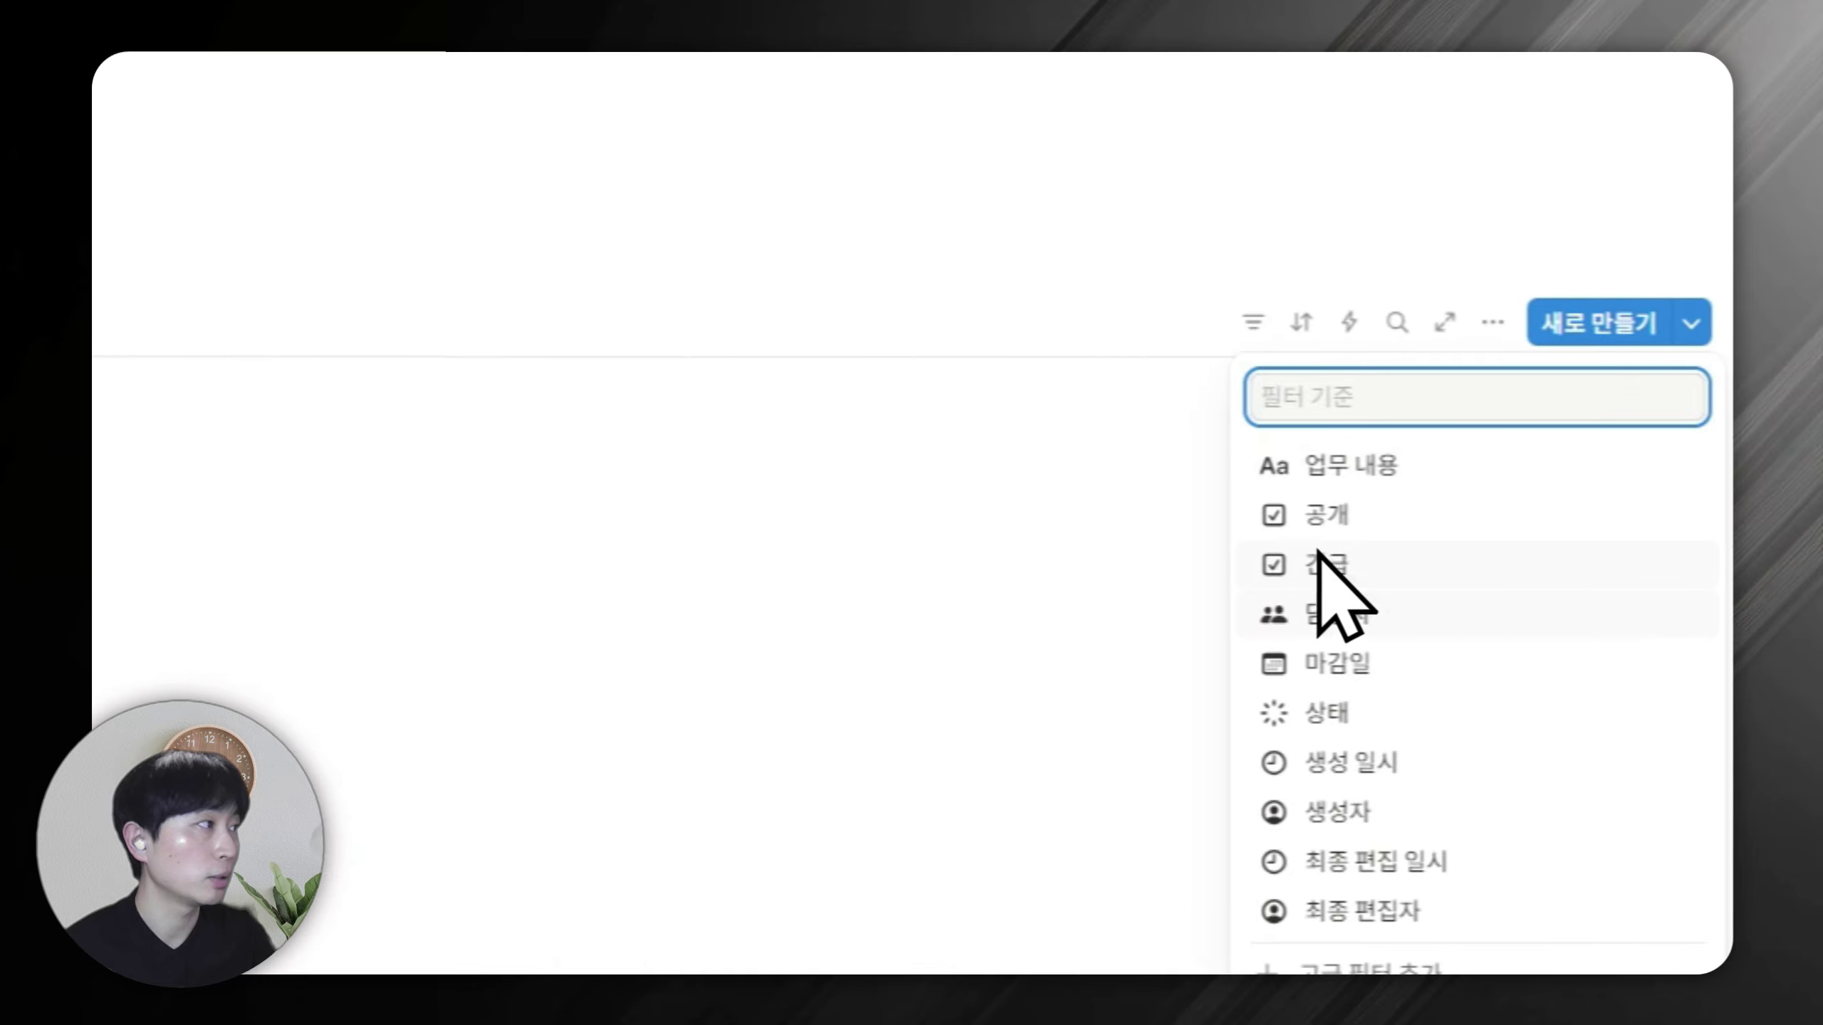
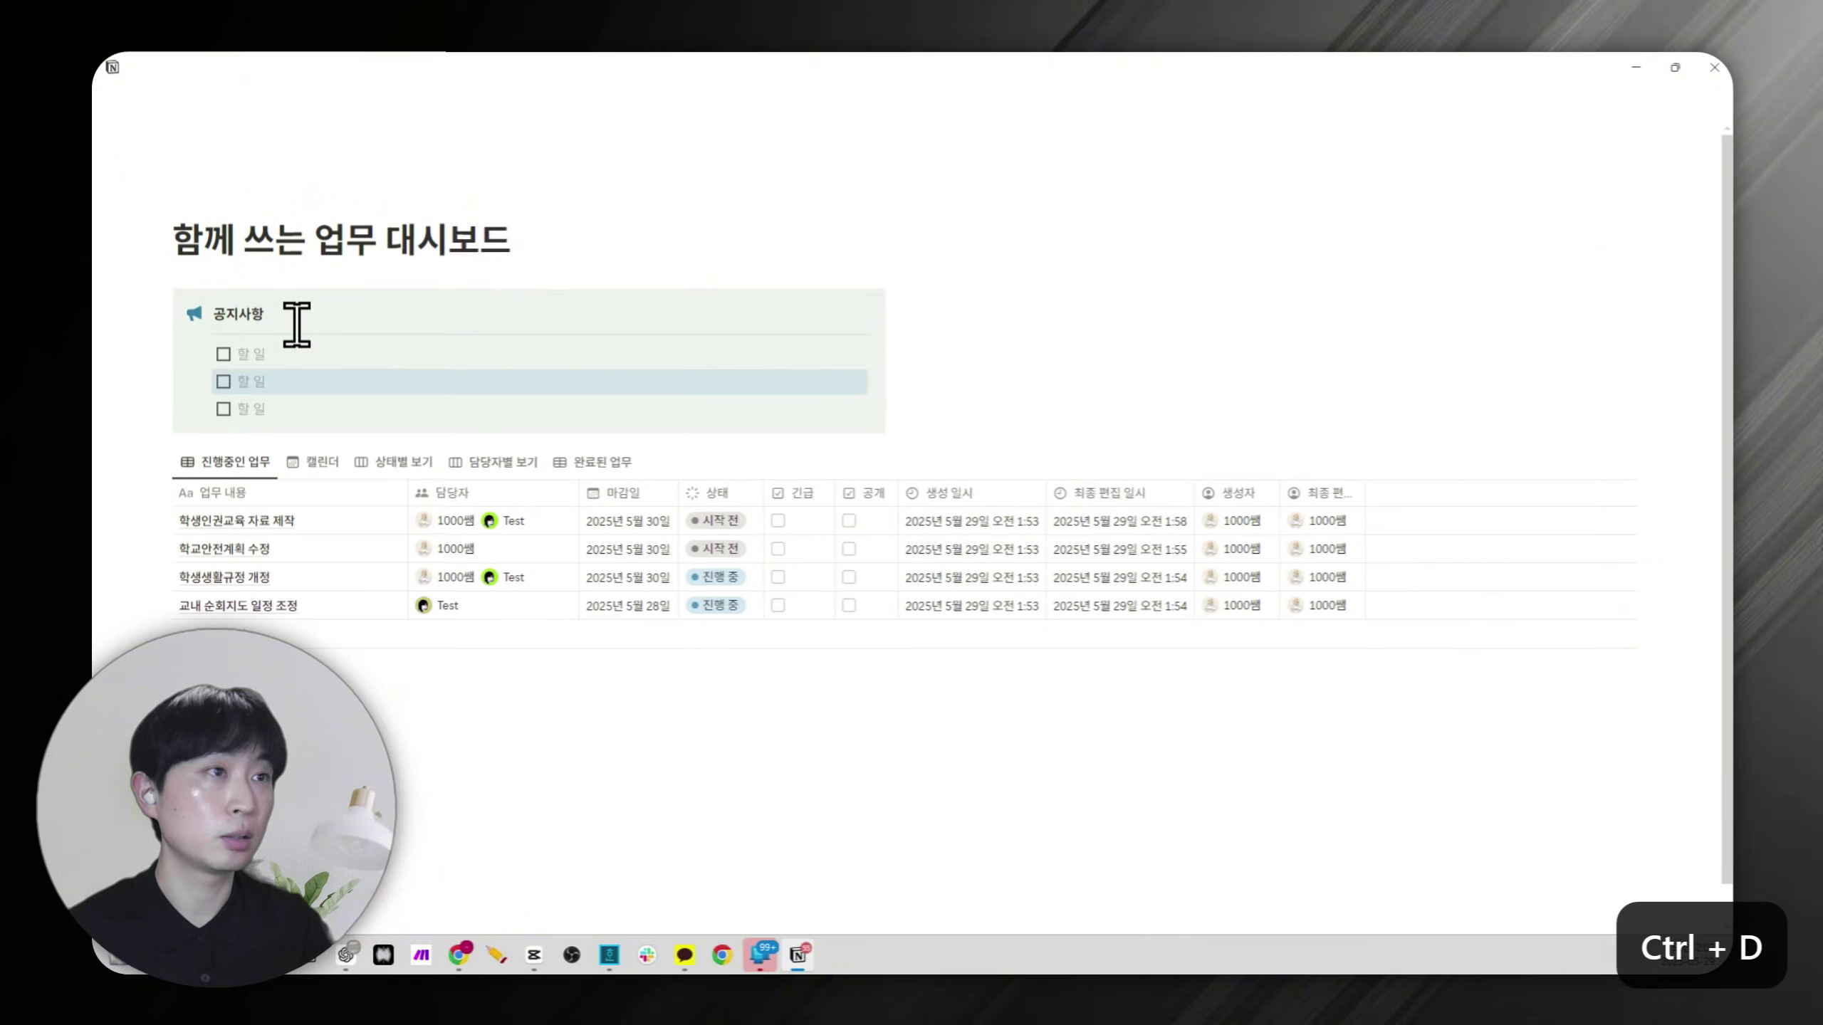
# Fill in the two 공지사항 to-dos, delete the empty third one, and move the task table beside the callout.
pyautogui.click(301, 355)
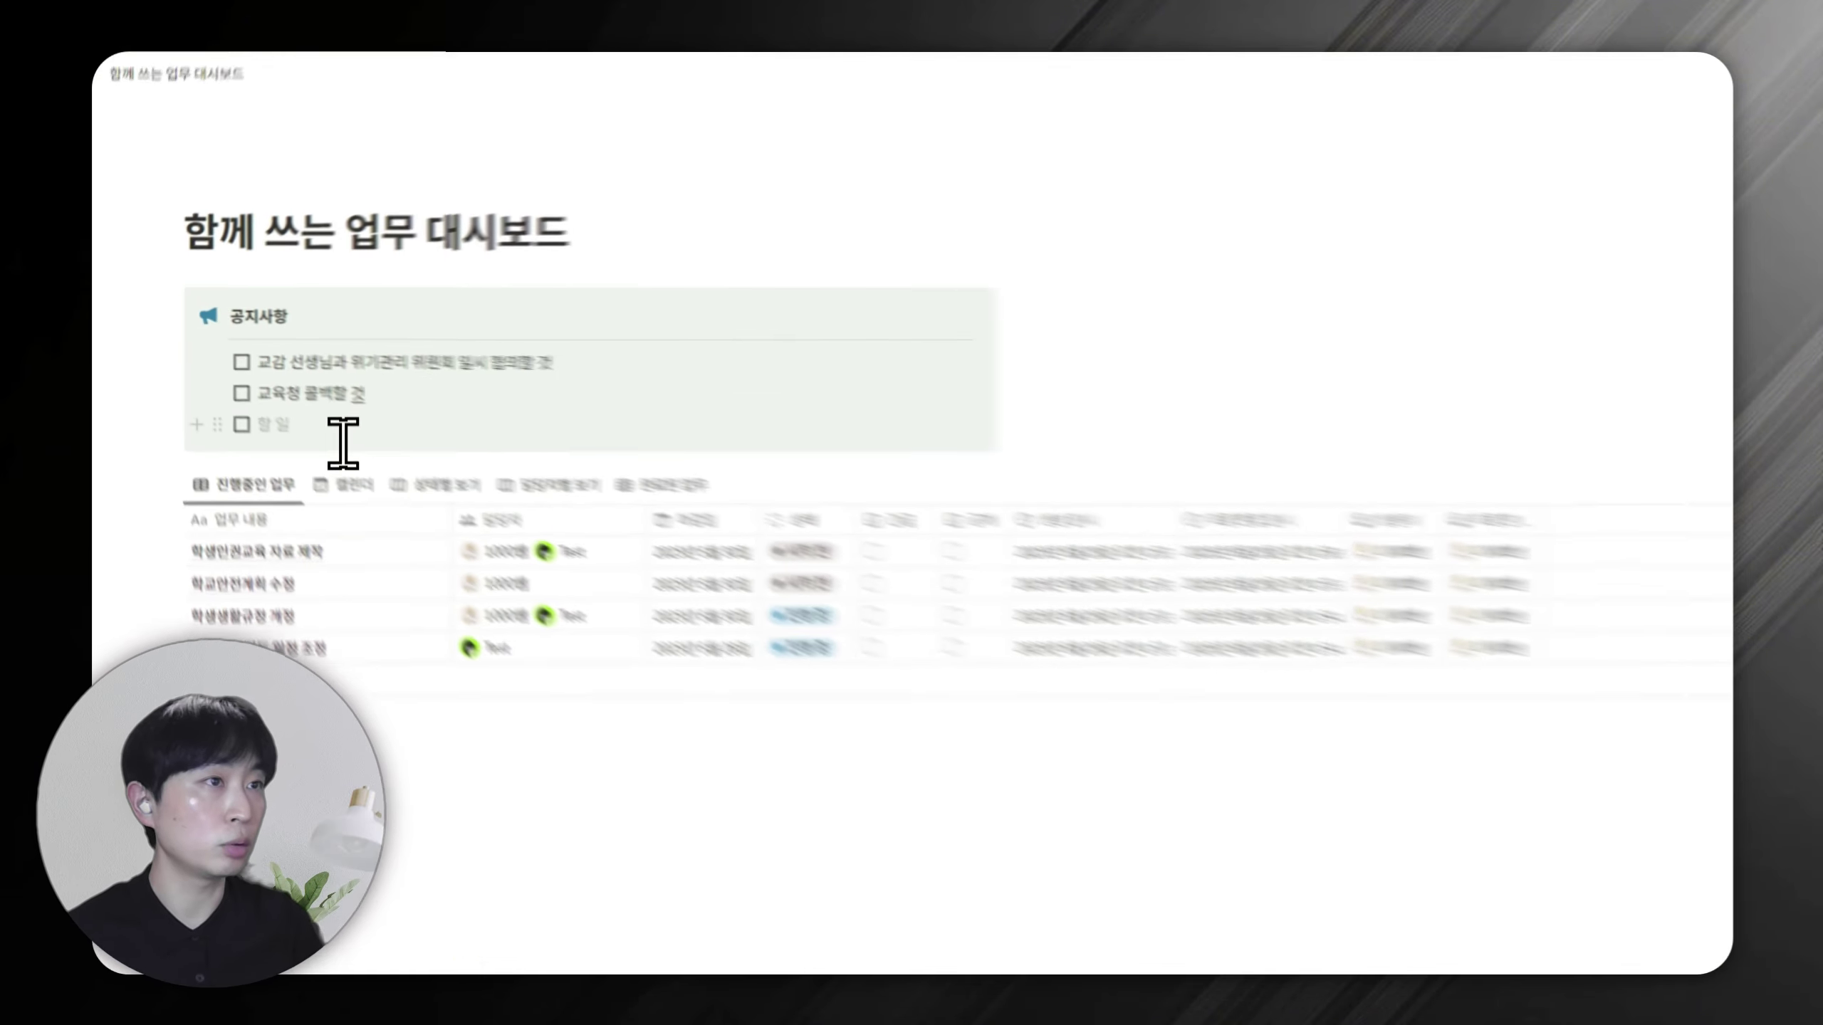
pyautogui.press('BackSpace')
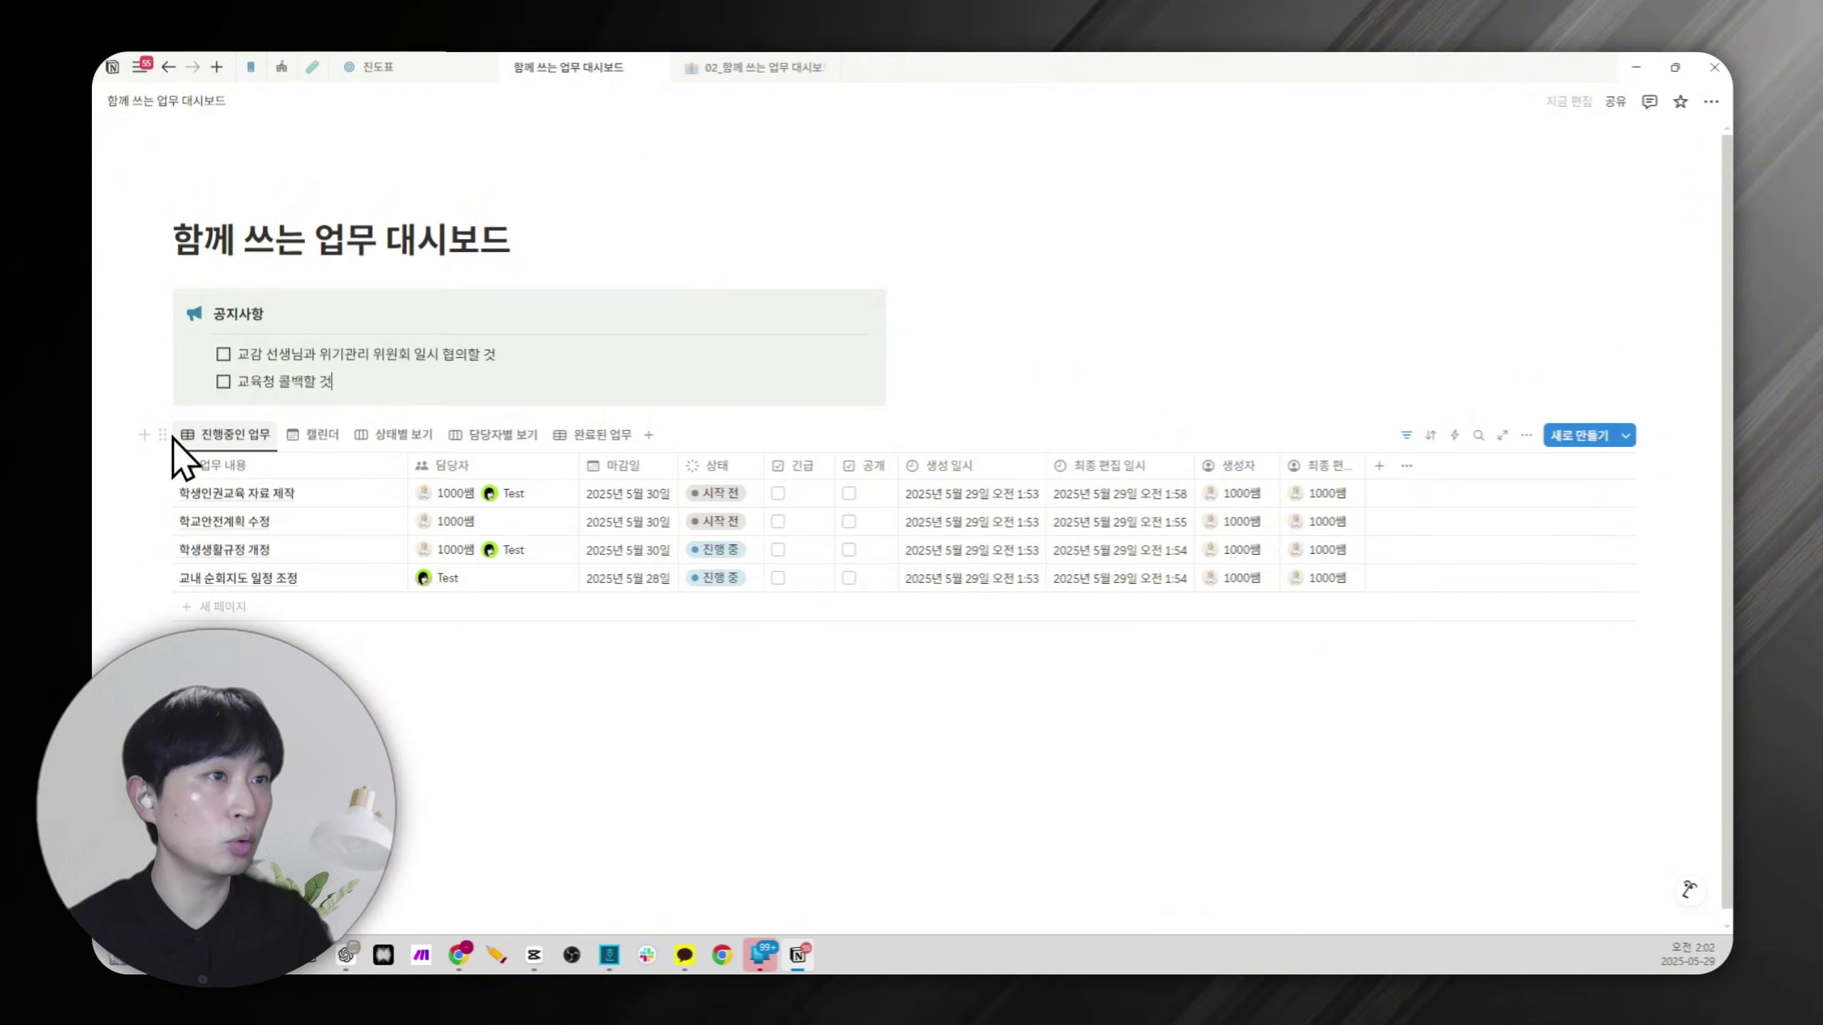
pyautogui.moveTo(164, 429); pyautogui.dragTo(1019, 309)
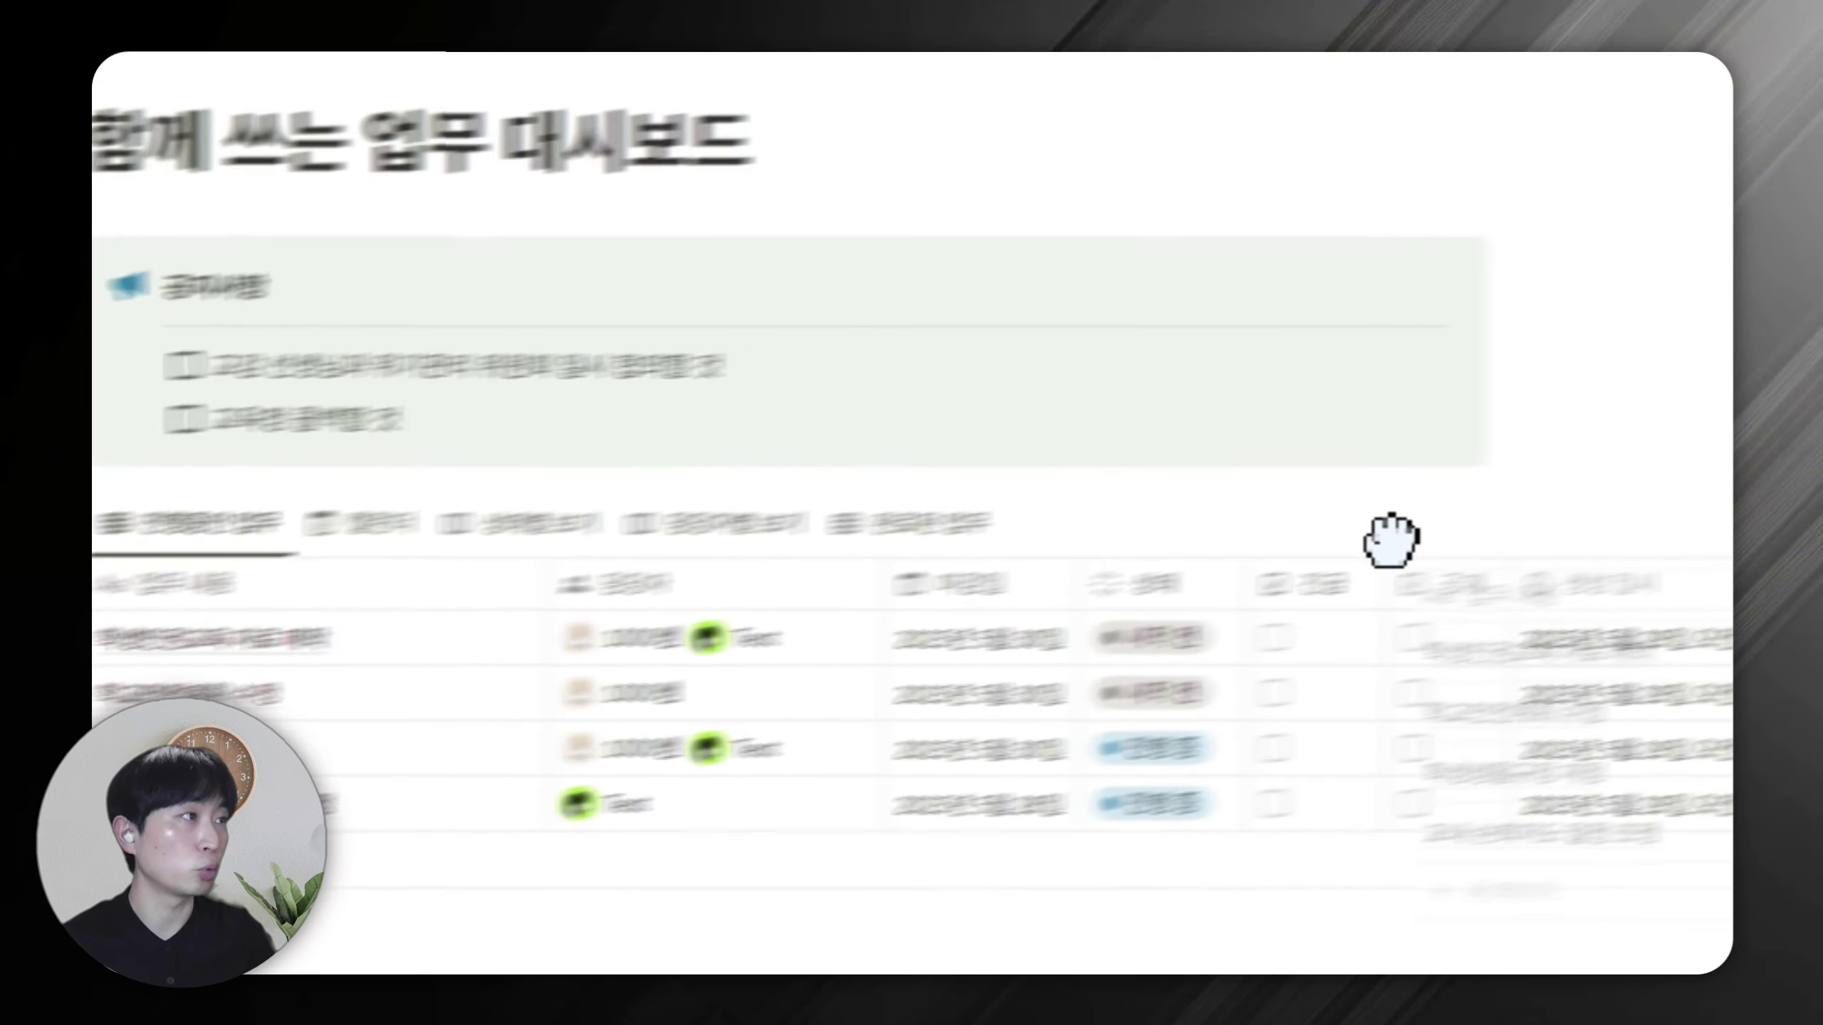
pyautogui.moveTo(1073, 366); pyautogui.dragTo(1026, 366)
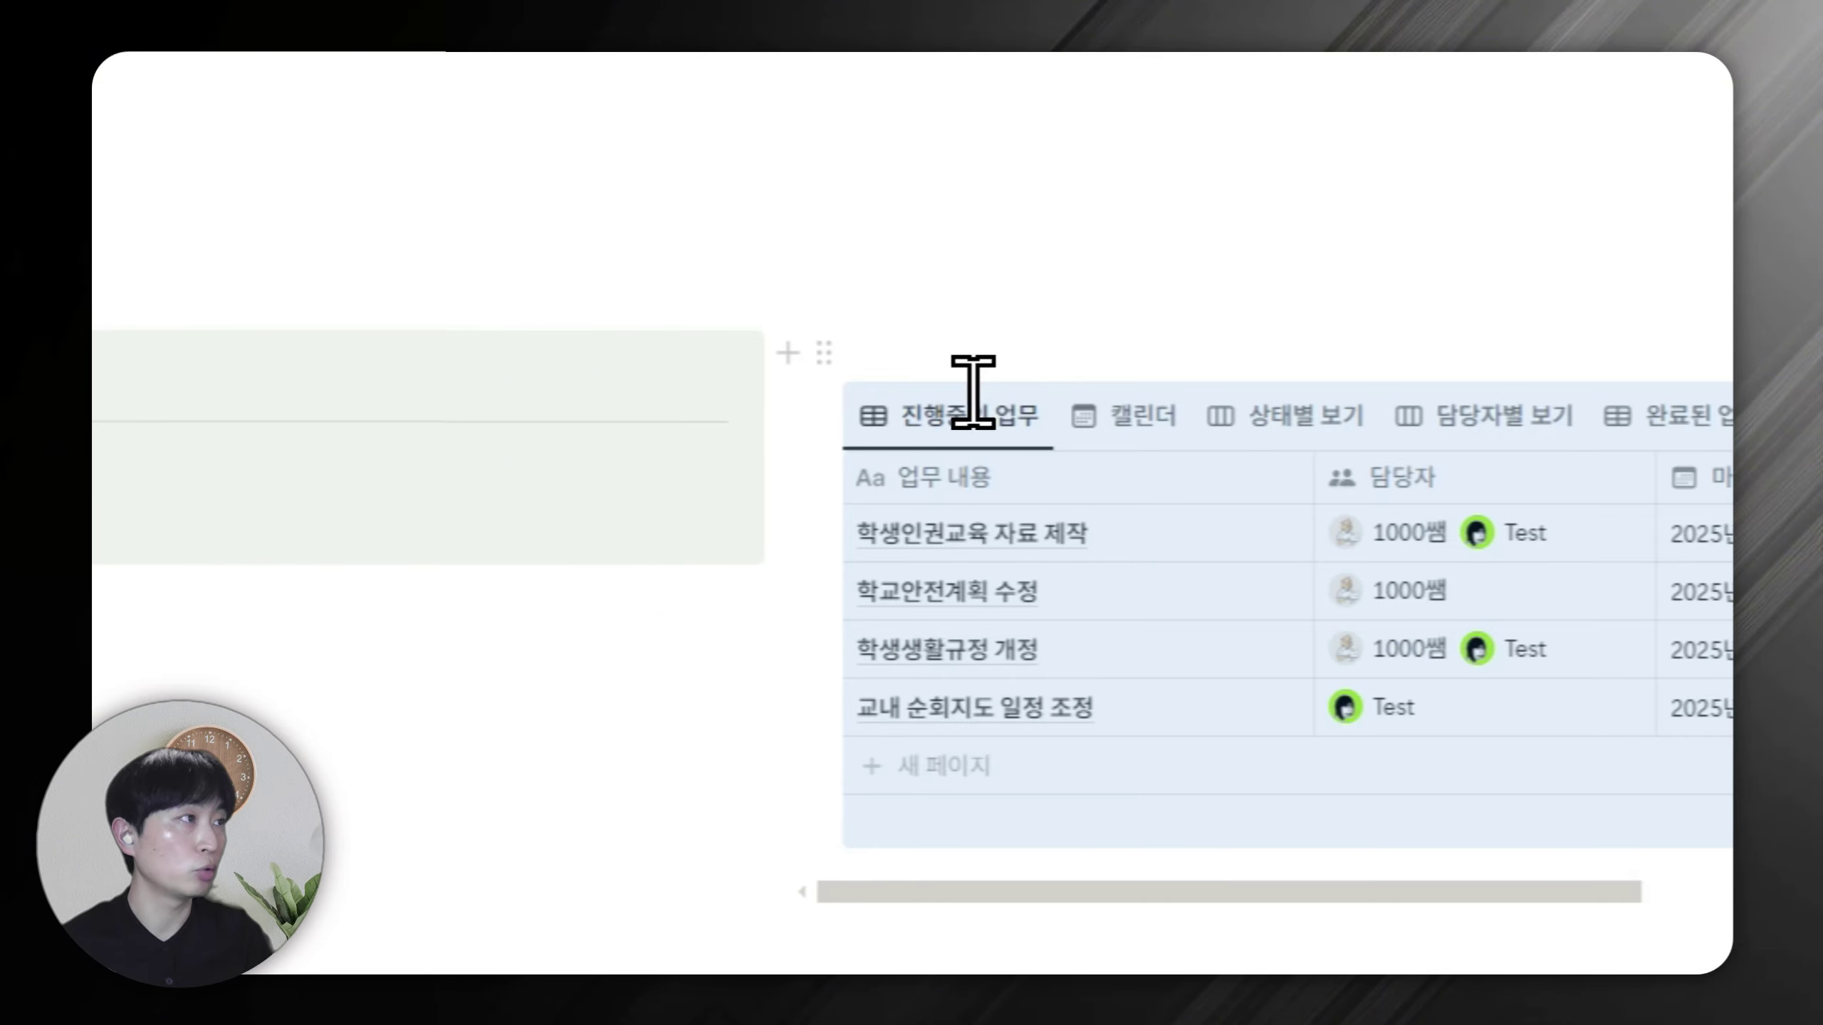
# Add a callout titled 업무 목록 above the task table using /콜아웃.
pyautogui.click(973, 388)
pyautogui.write('/콜아웃')
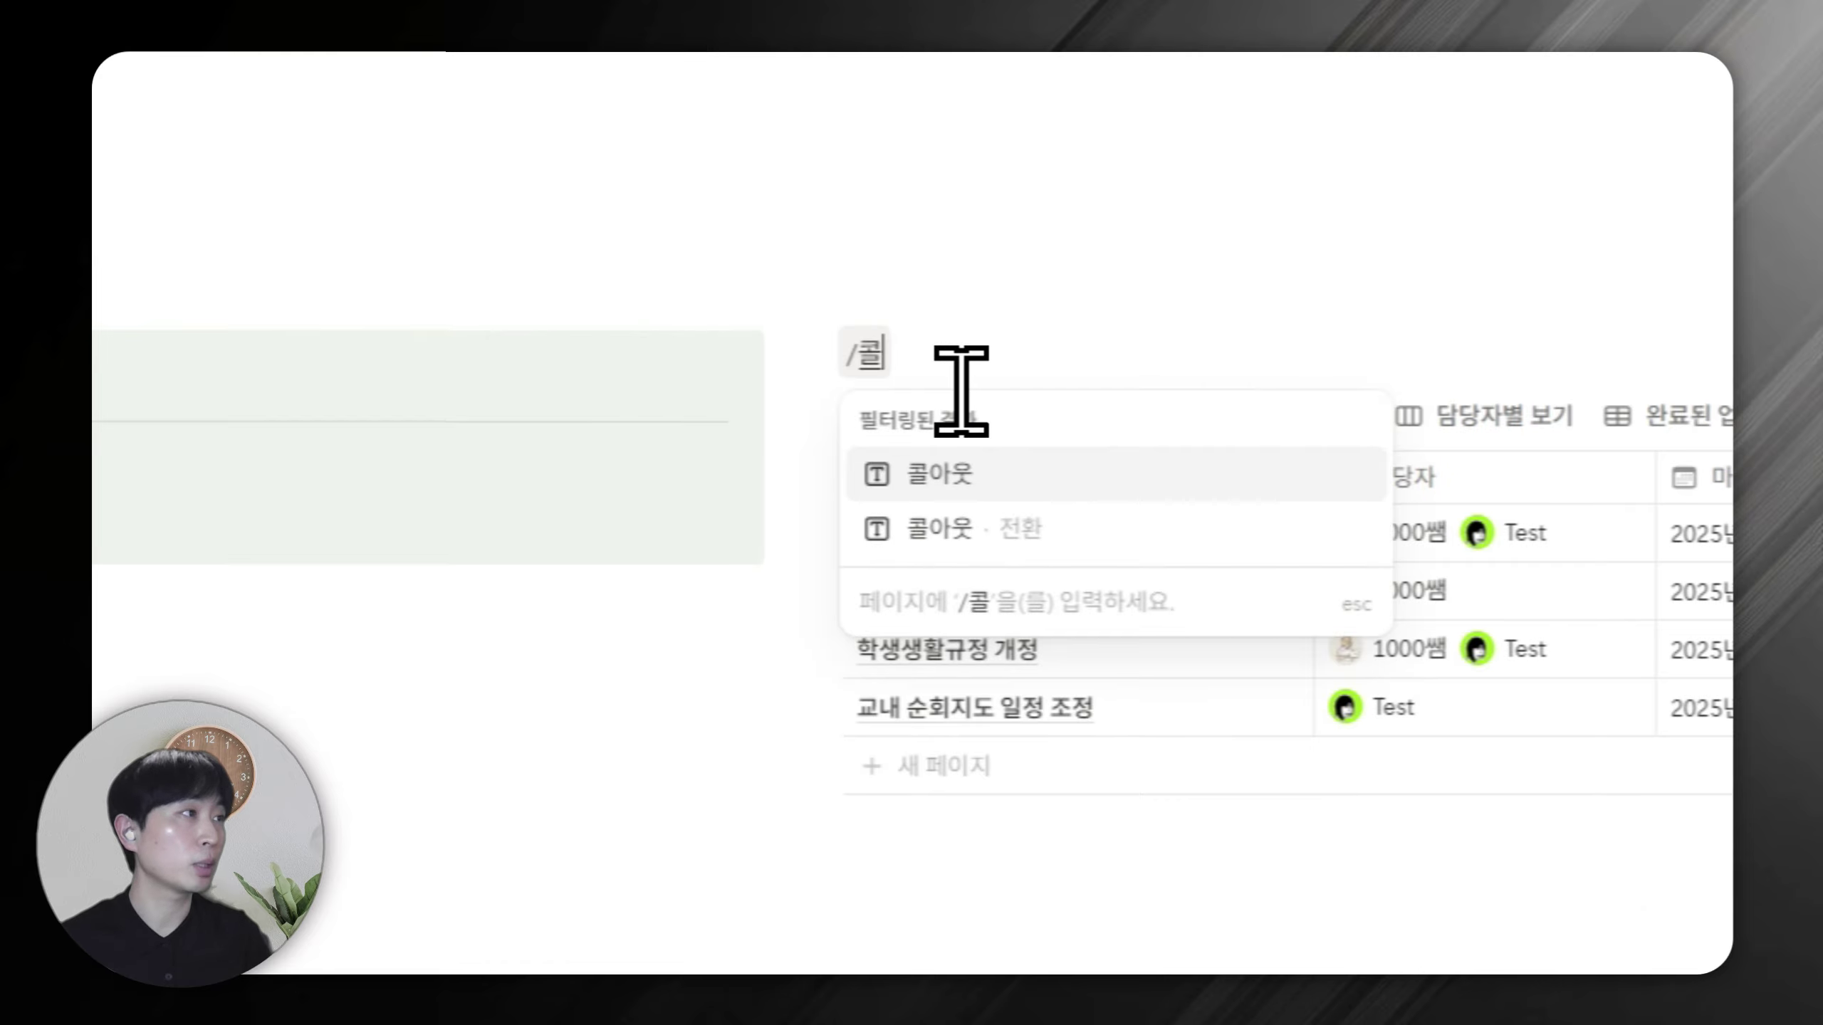
pyautogui.press('Return')
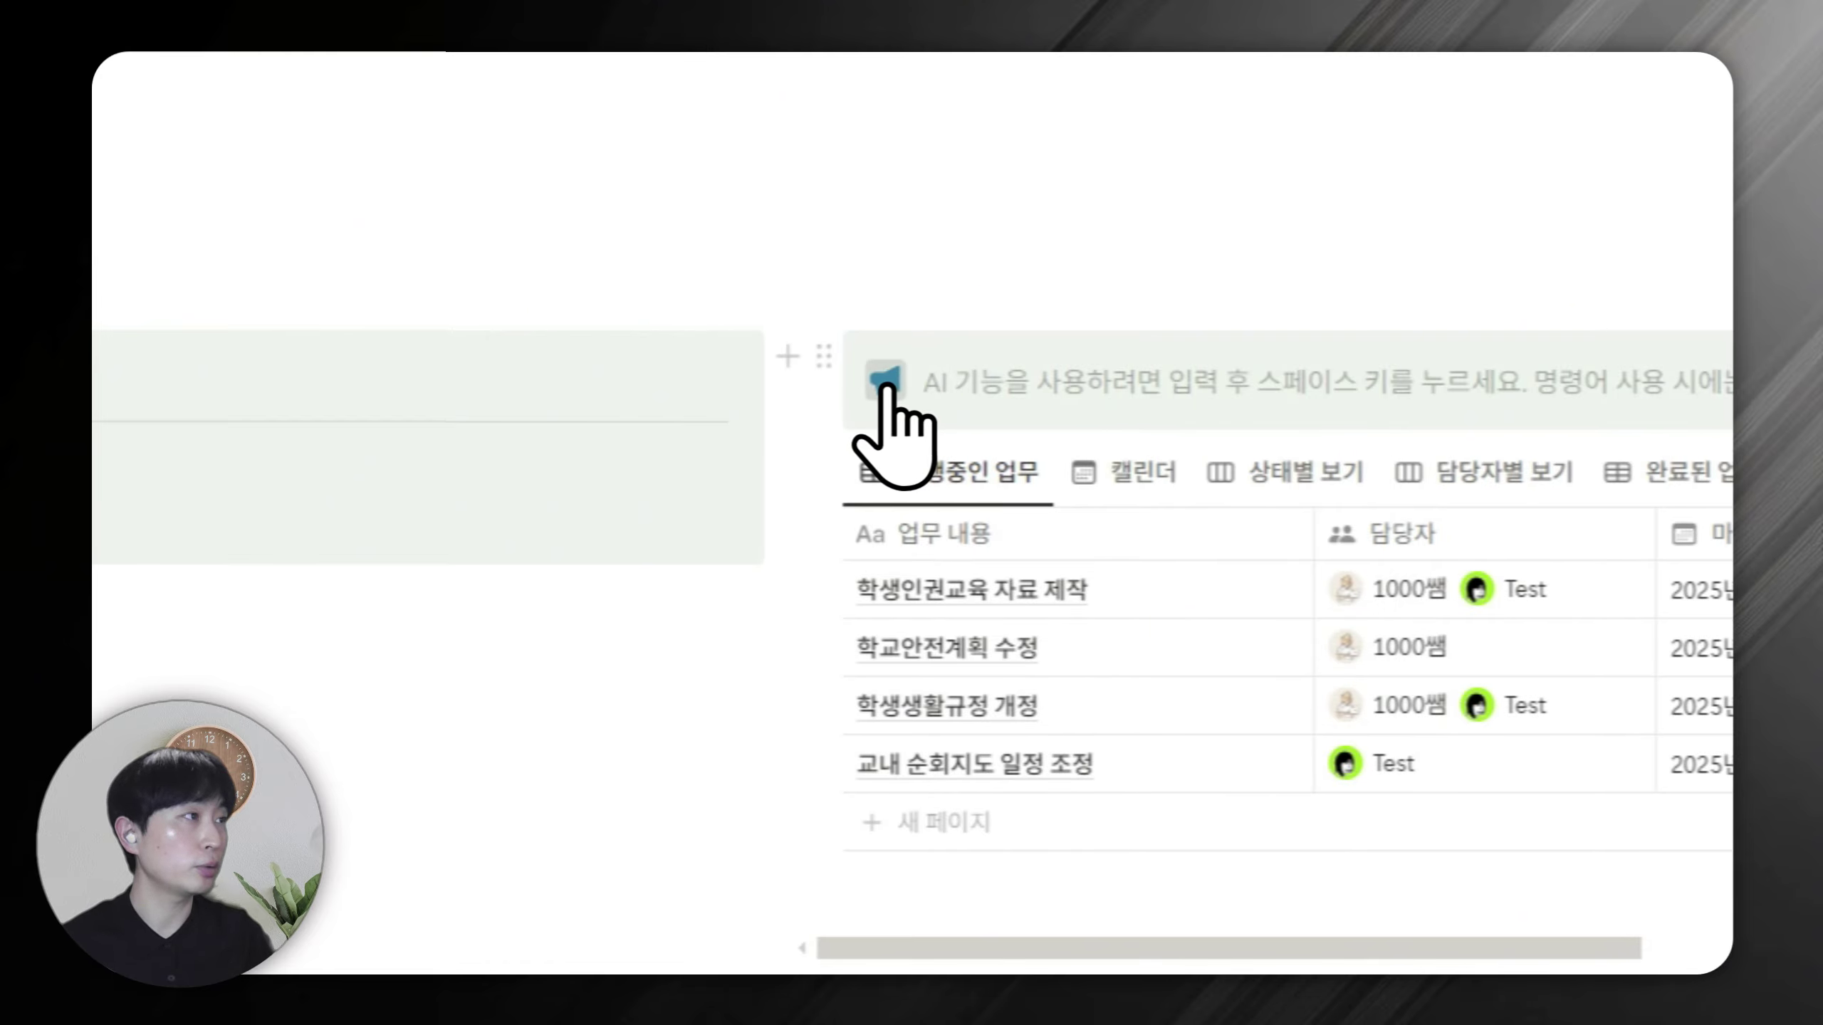
pyautogui.click(886, 380)
pyautogui.press('Escape')
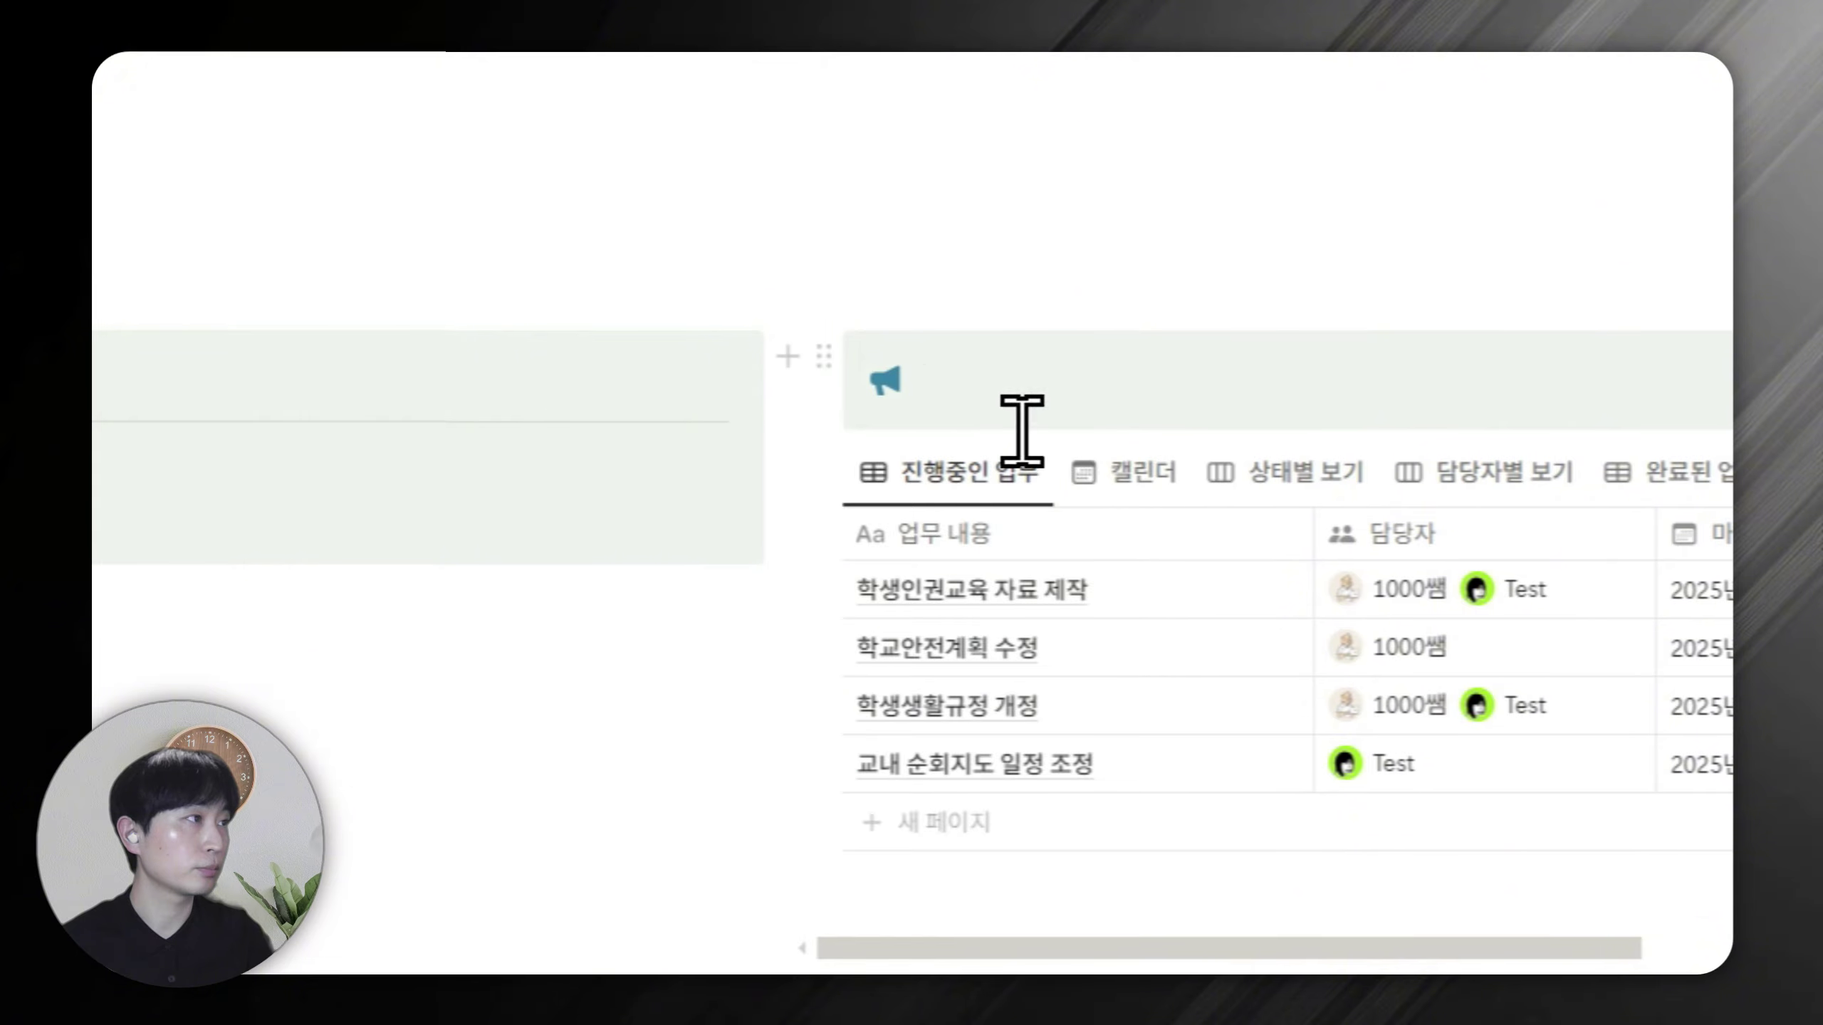
pyautogui.write('업무 목록')
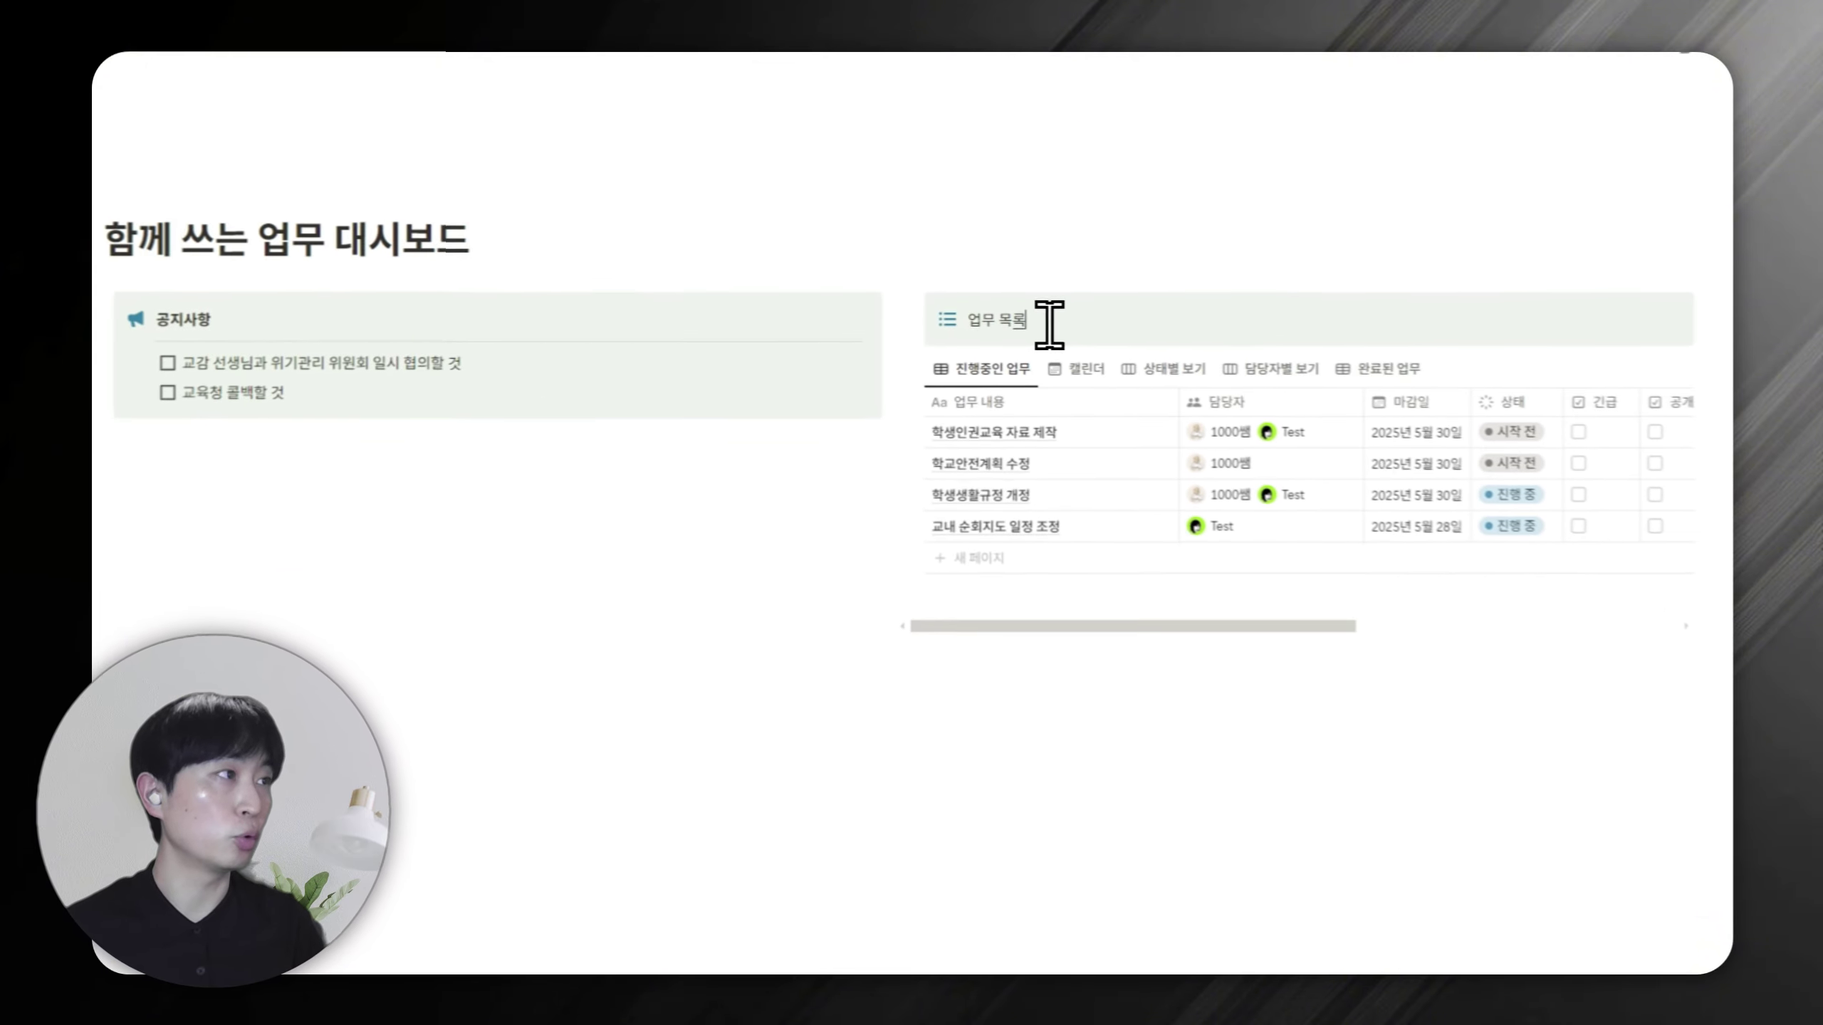
pyautogui.hotkey('ctrl', 'a')
pyautogui.press('Right')
pyautogui.press('Return')
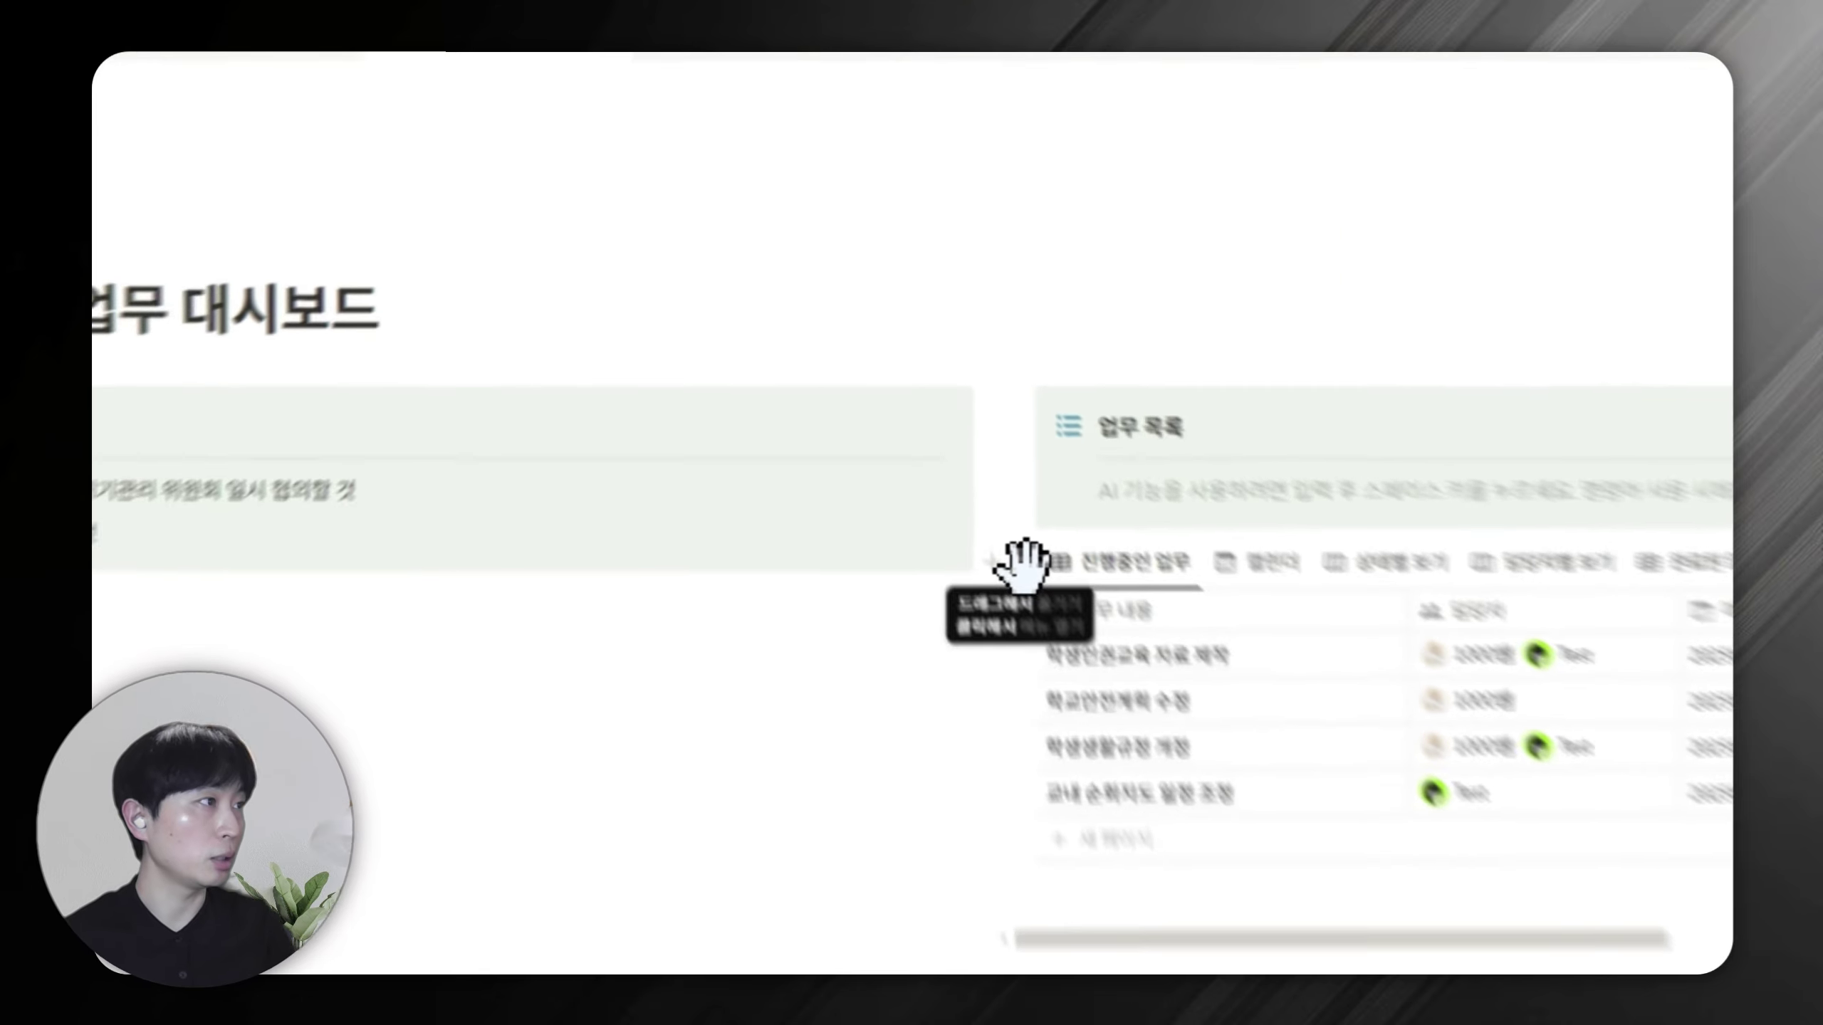
# Move the task table into the 업무 목록 callout, widen its column, and check each view.
pyautogui.moveTo(915, 400); pyautogui.dragTo(1010, 343)
pyautogui.moveTo(1284, 574); pyautogui.dragTo(1310, 561)
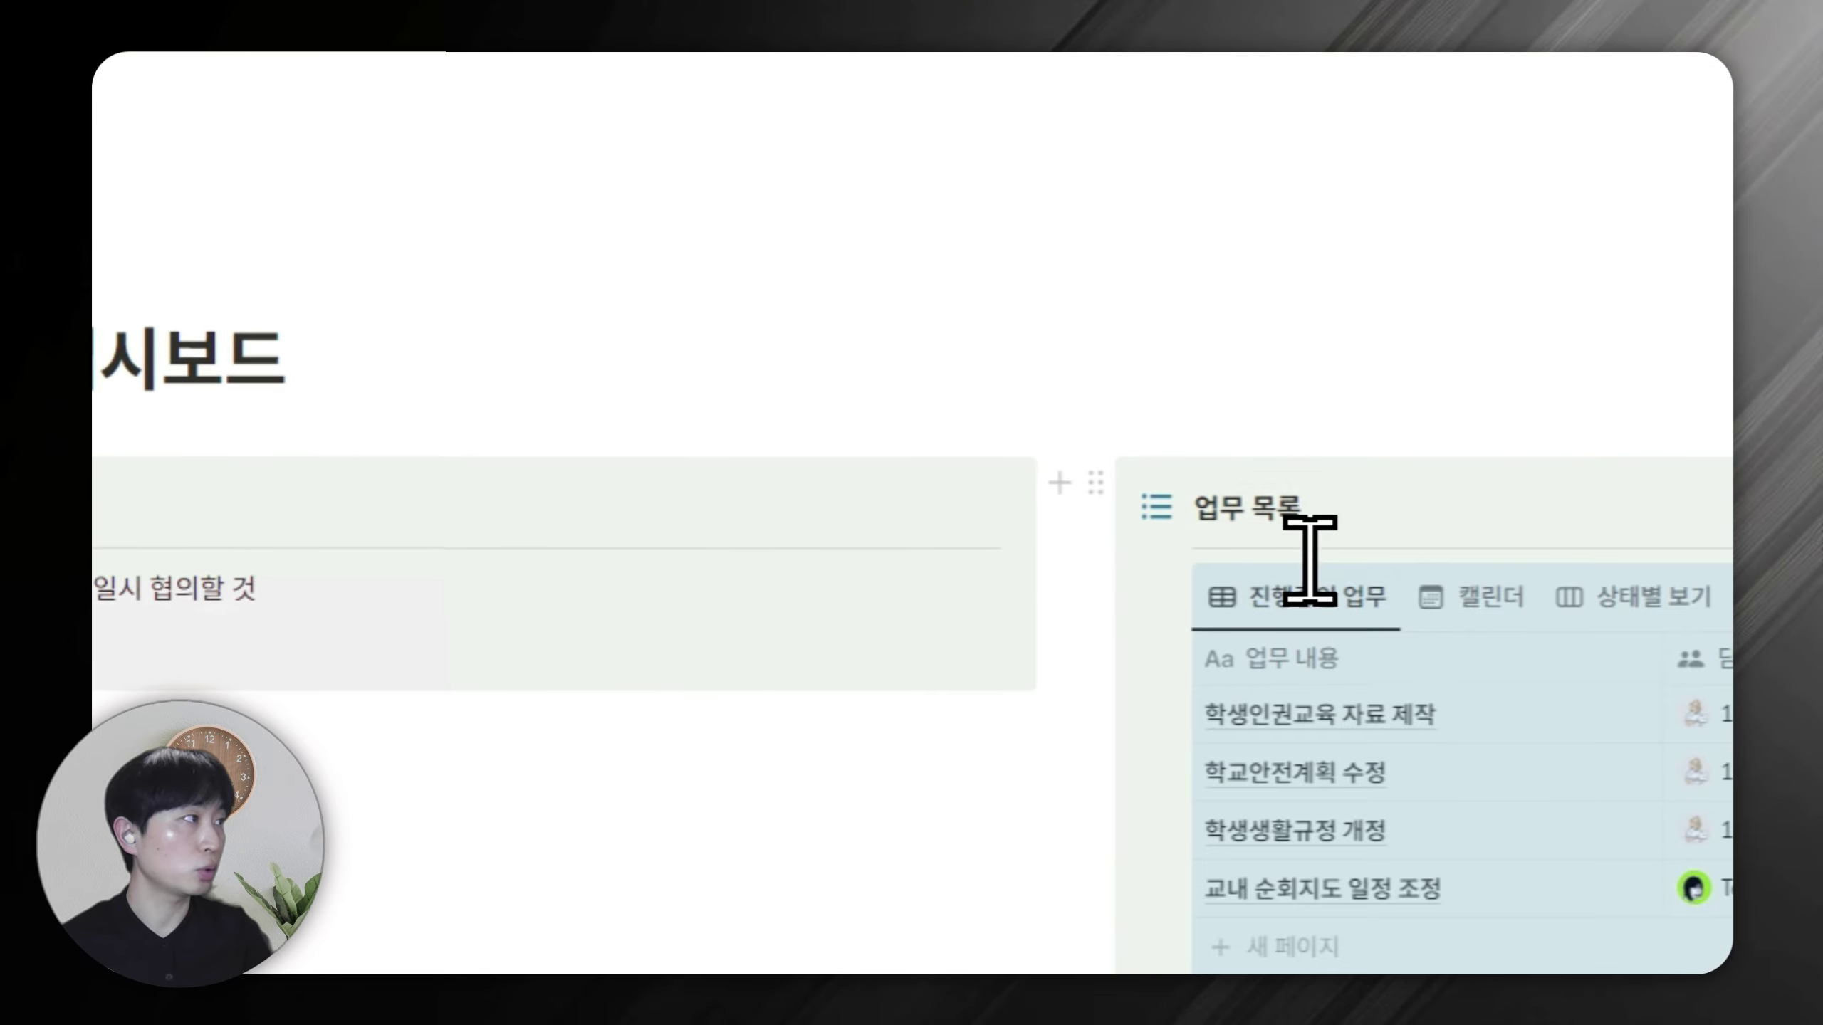
pyautogui.click(1321, 371)
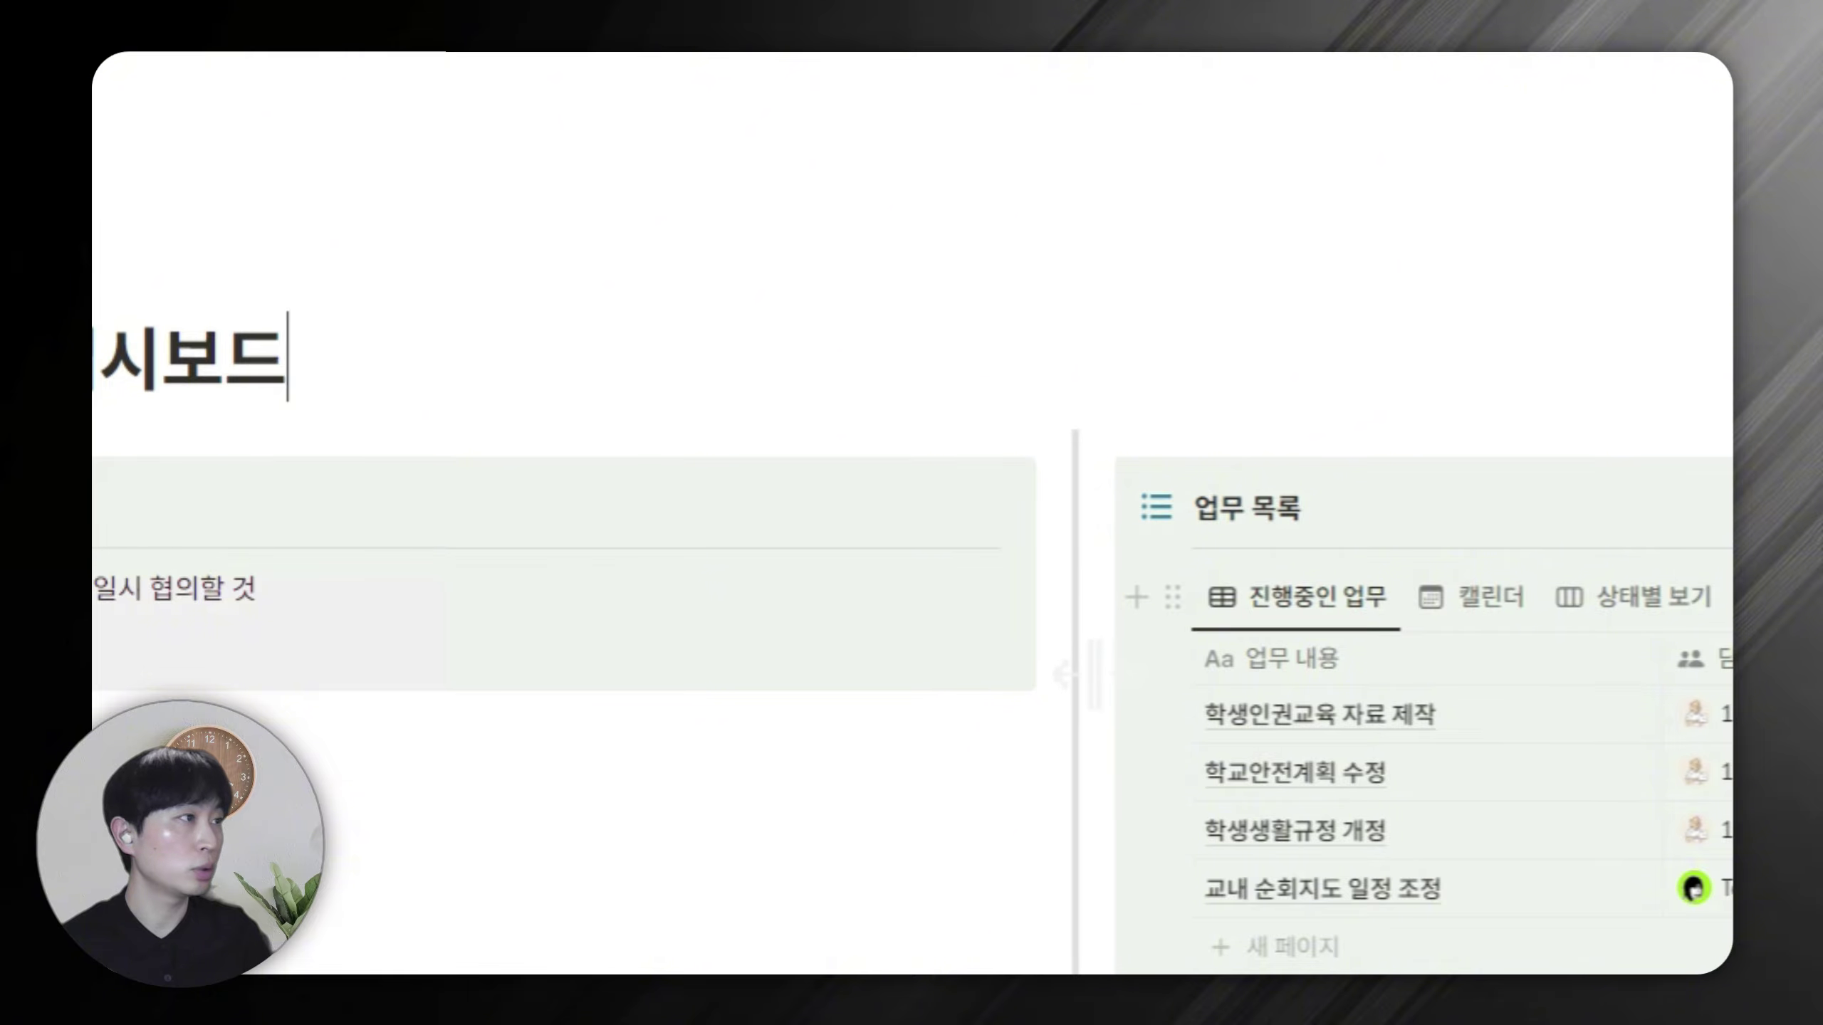
pyautogui.moveTo(1077, 675); pyautogui.dragTo(497, 680)
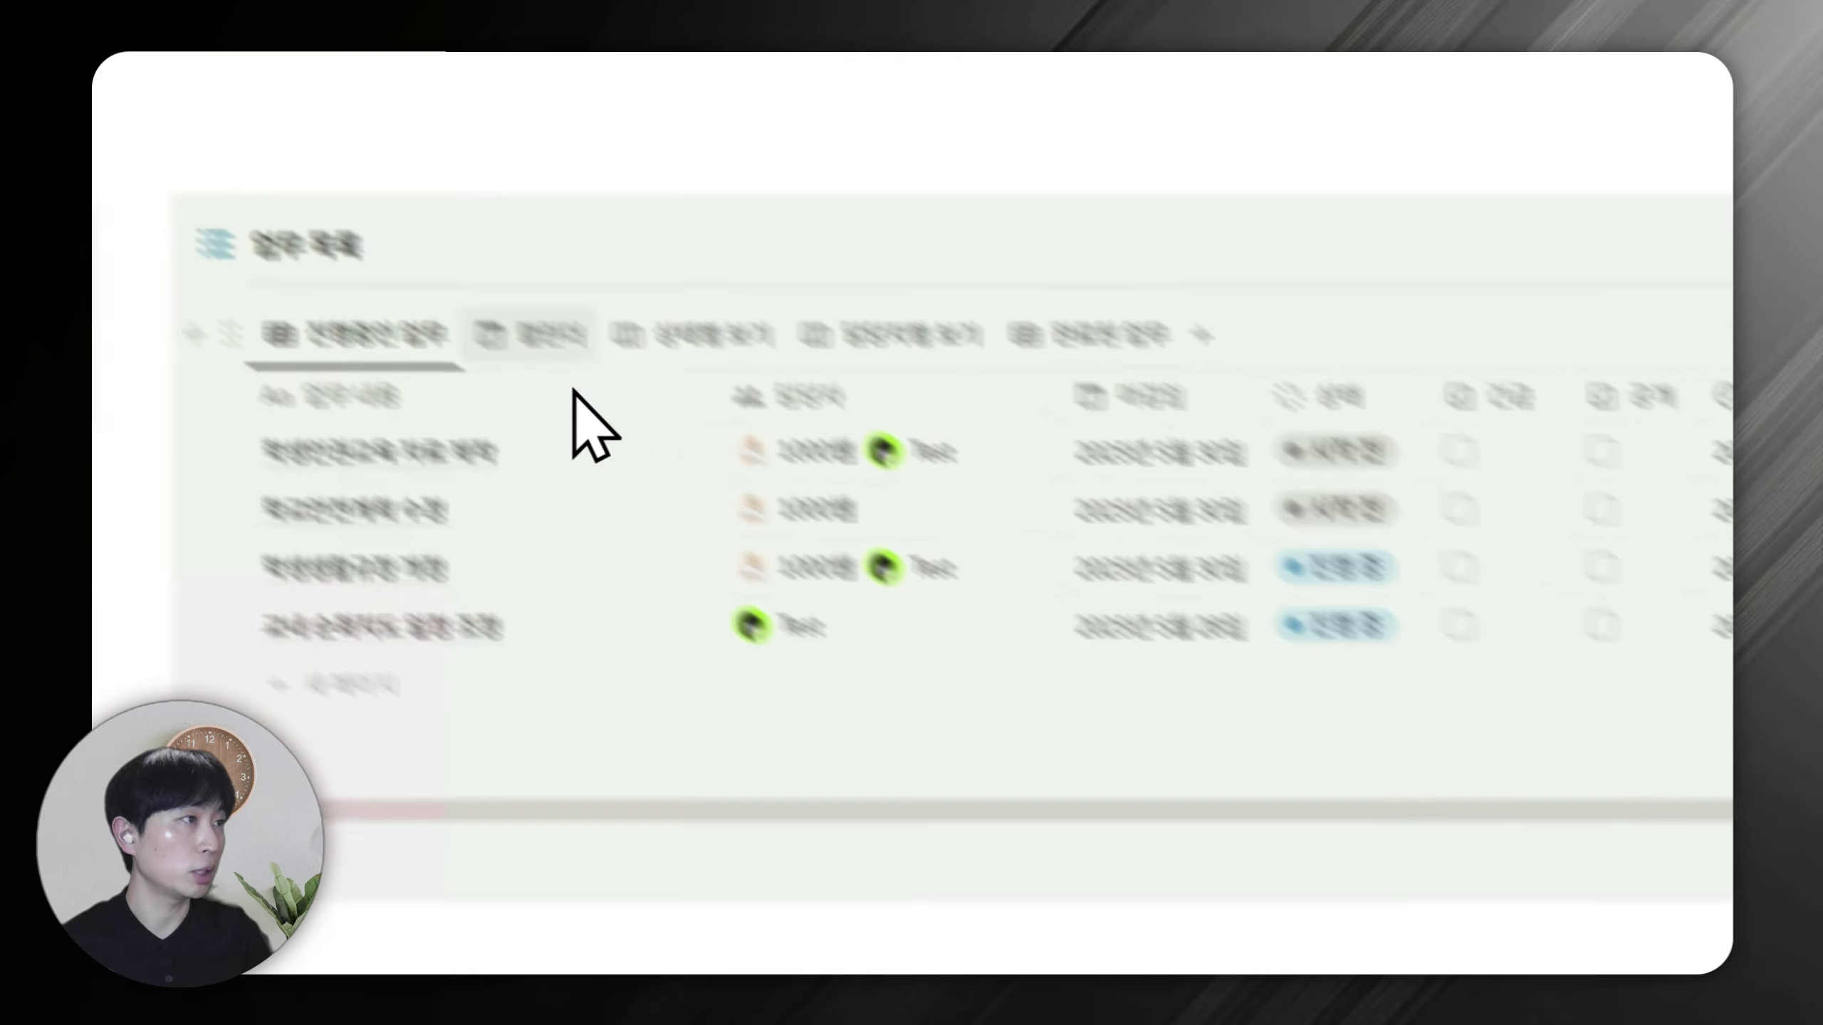
pyautogui.click(872, 556)
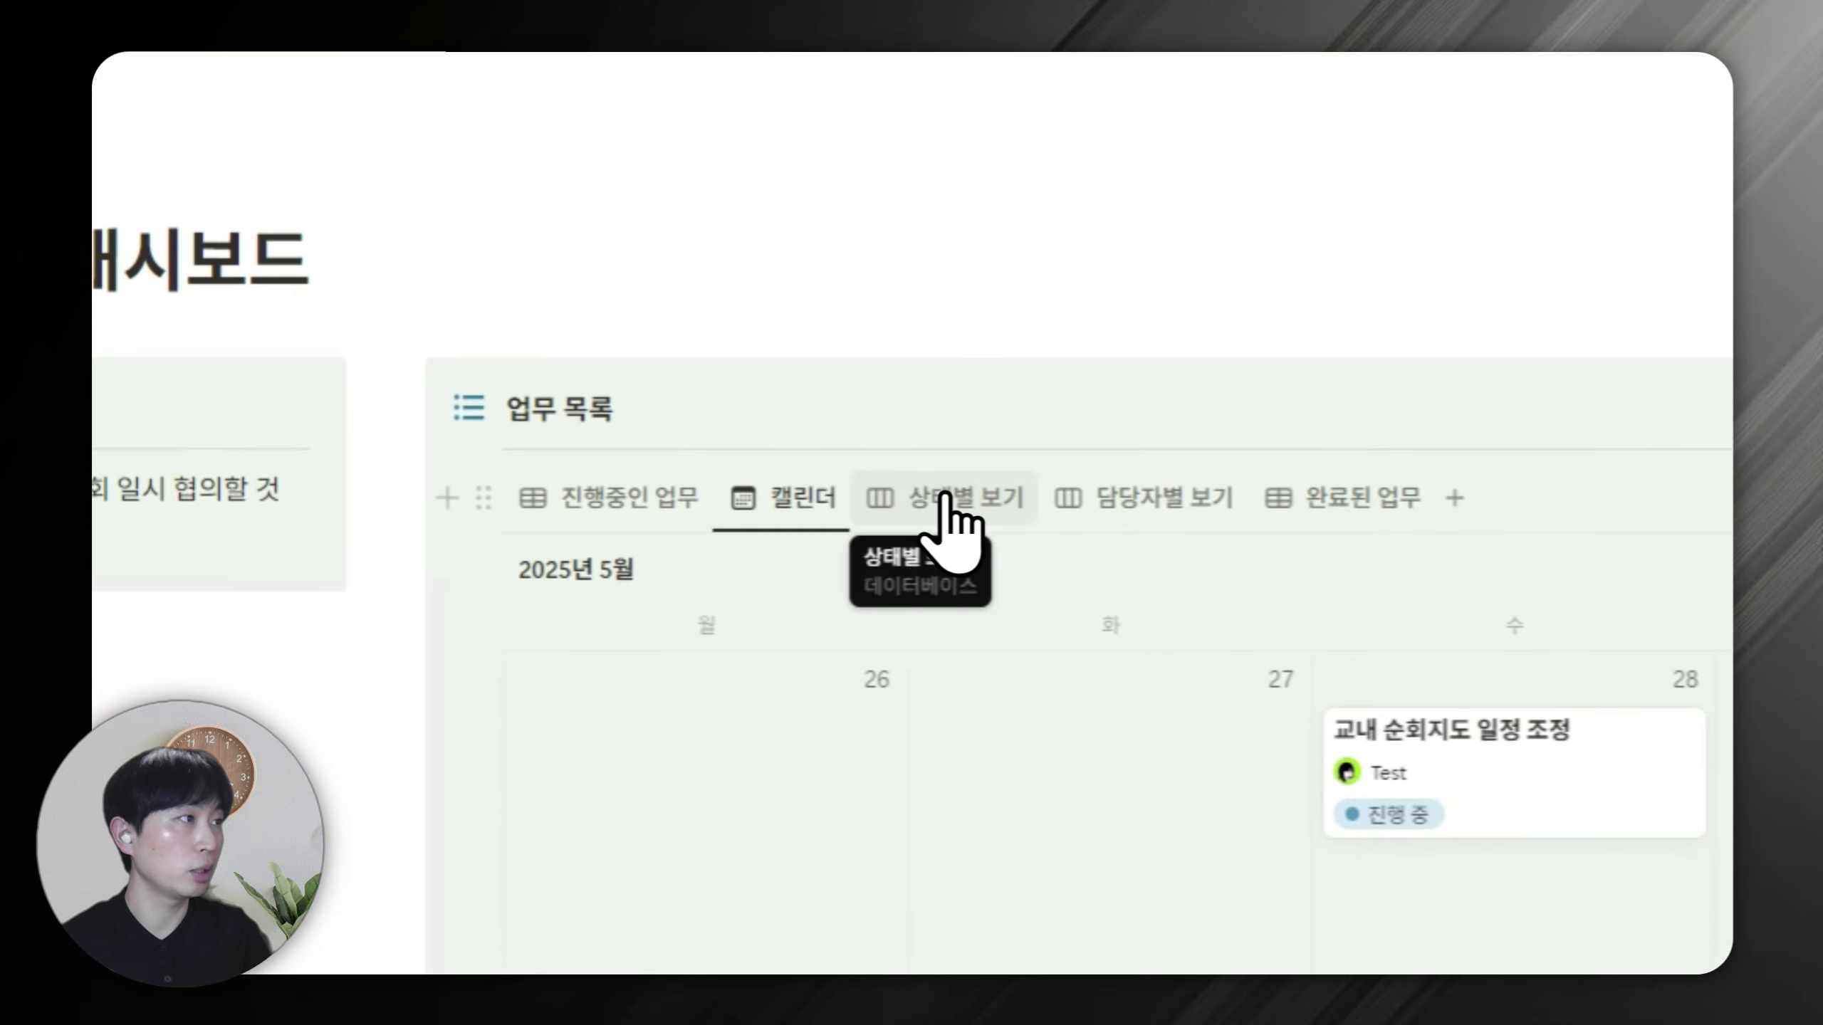
pyautogui.click(947, 482)
pyautogui.click(1148, 482)
pyautogui.click(1327, 506)
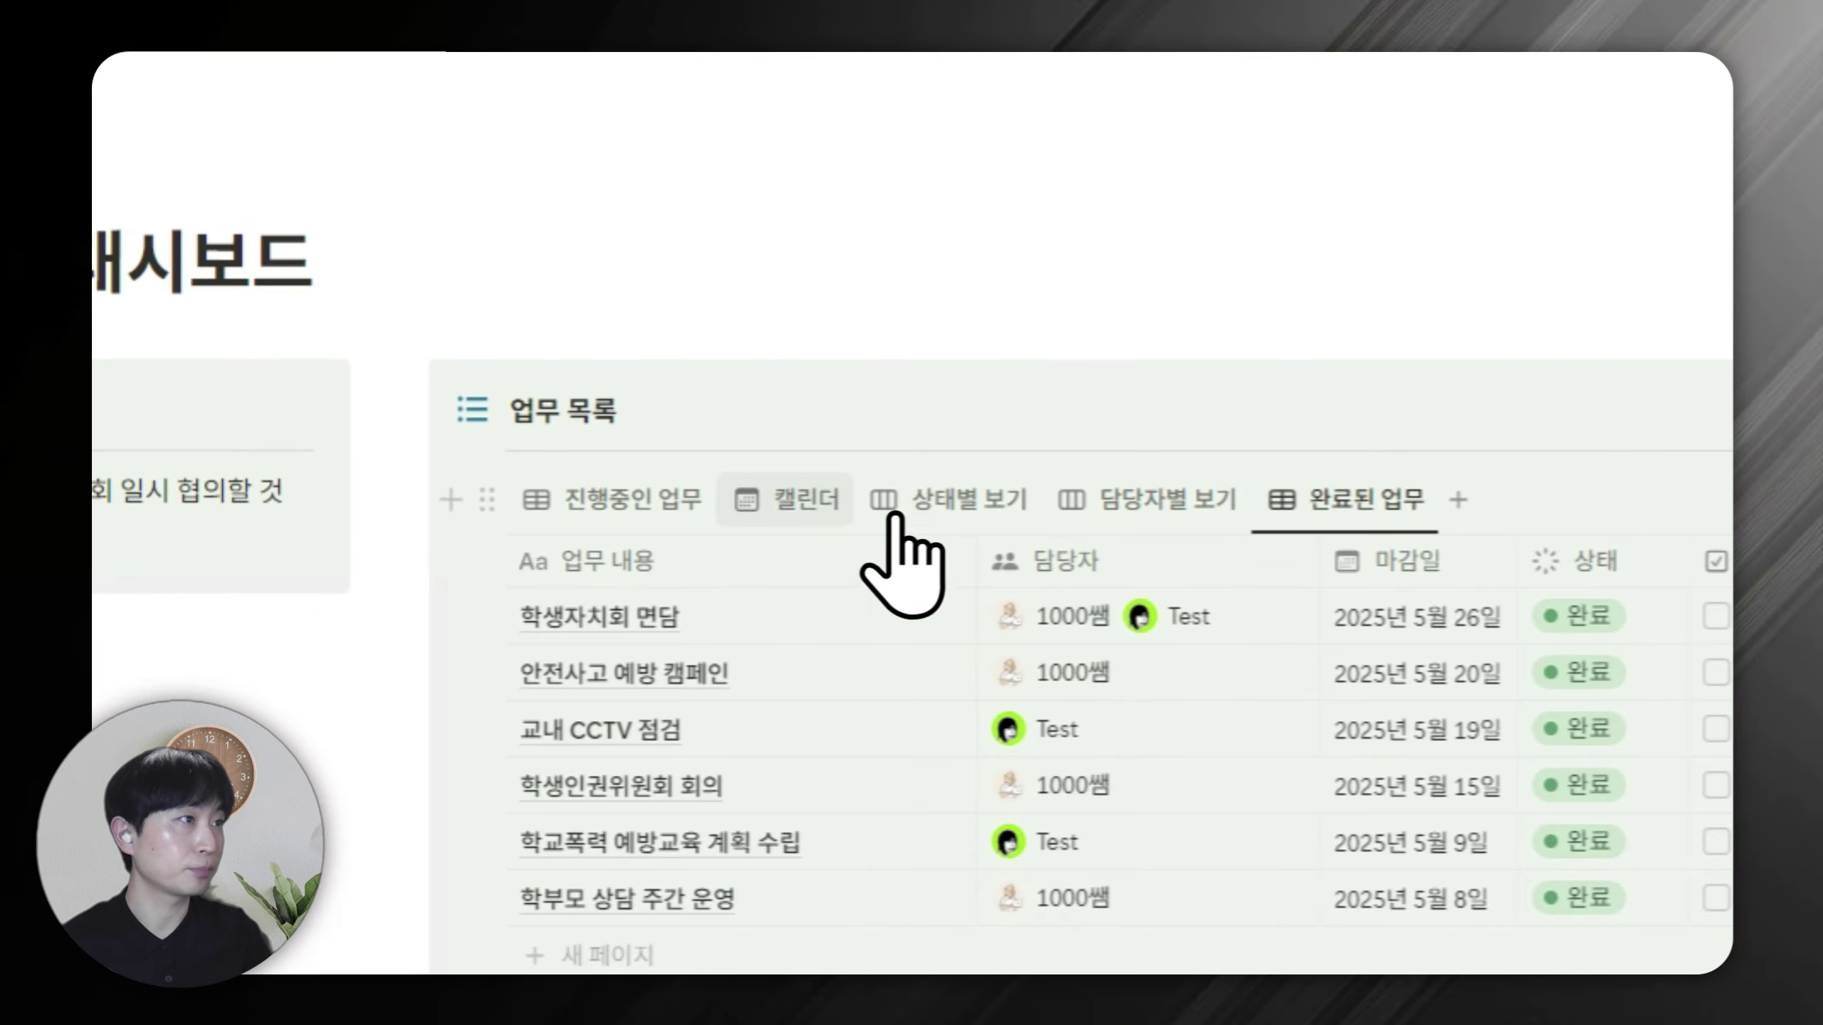
pyautogui.click(646, 499)
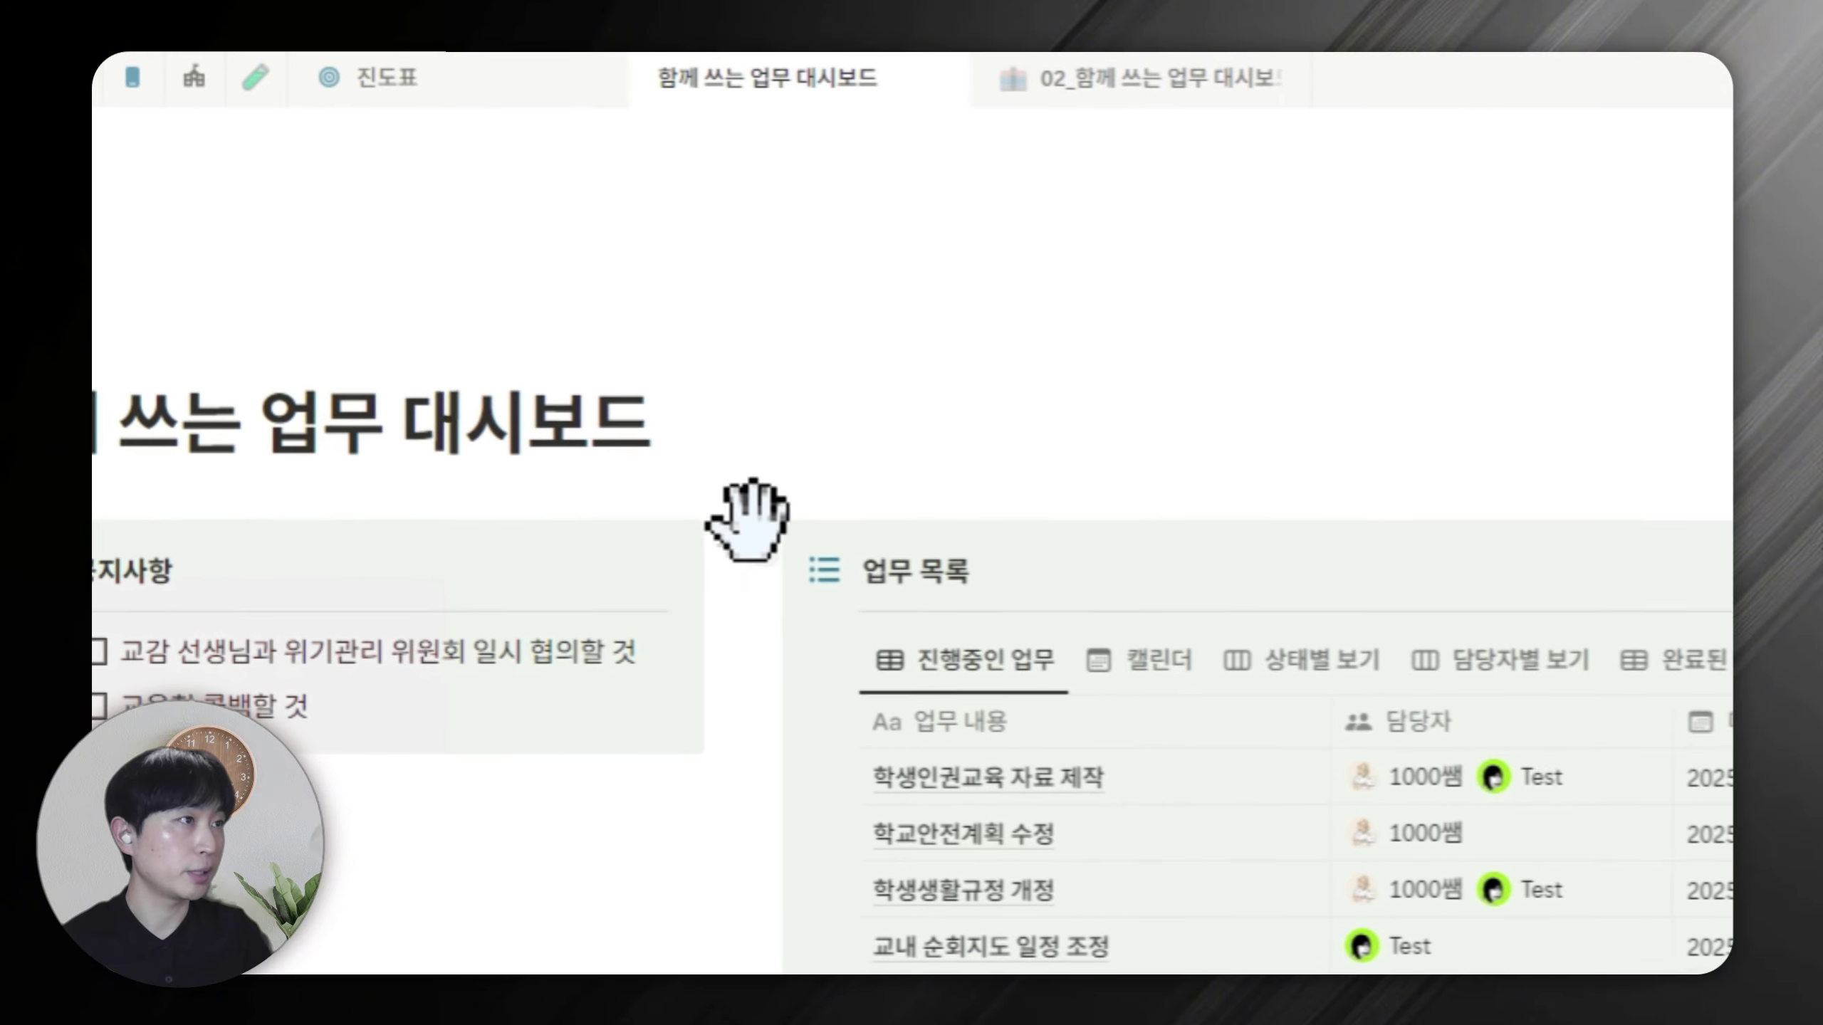
# Reset the 업무 목록 callout to the default colour.
pyautogui.click(649, 499)
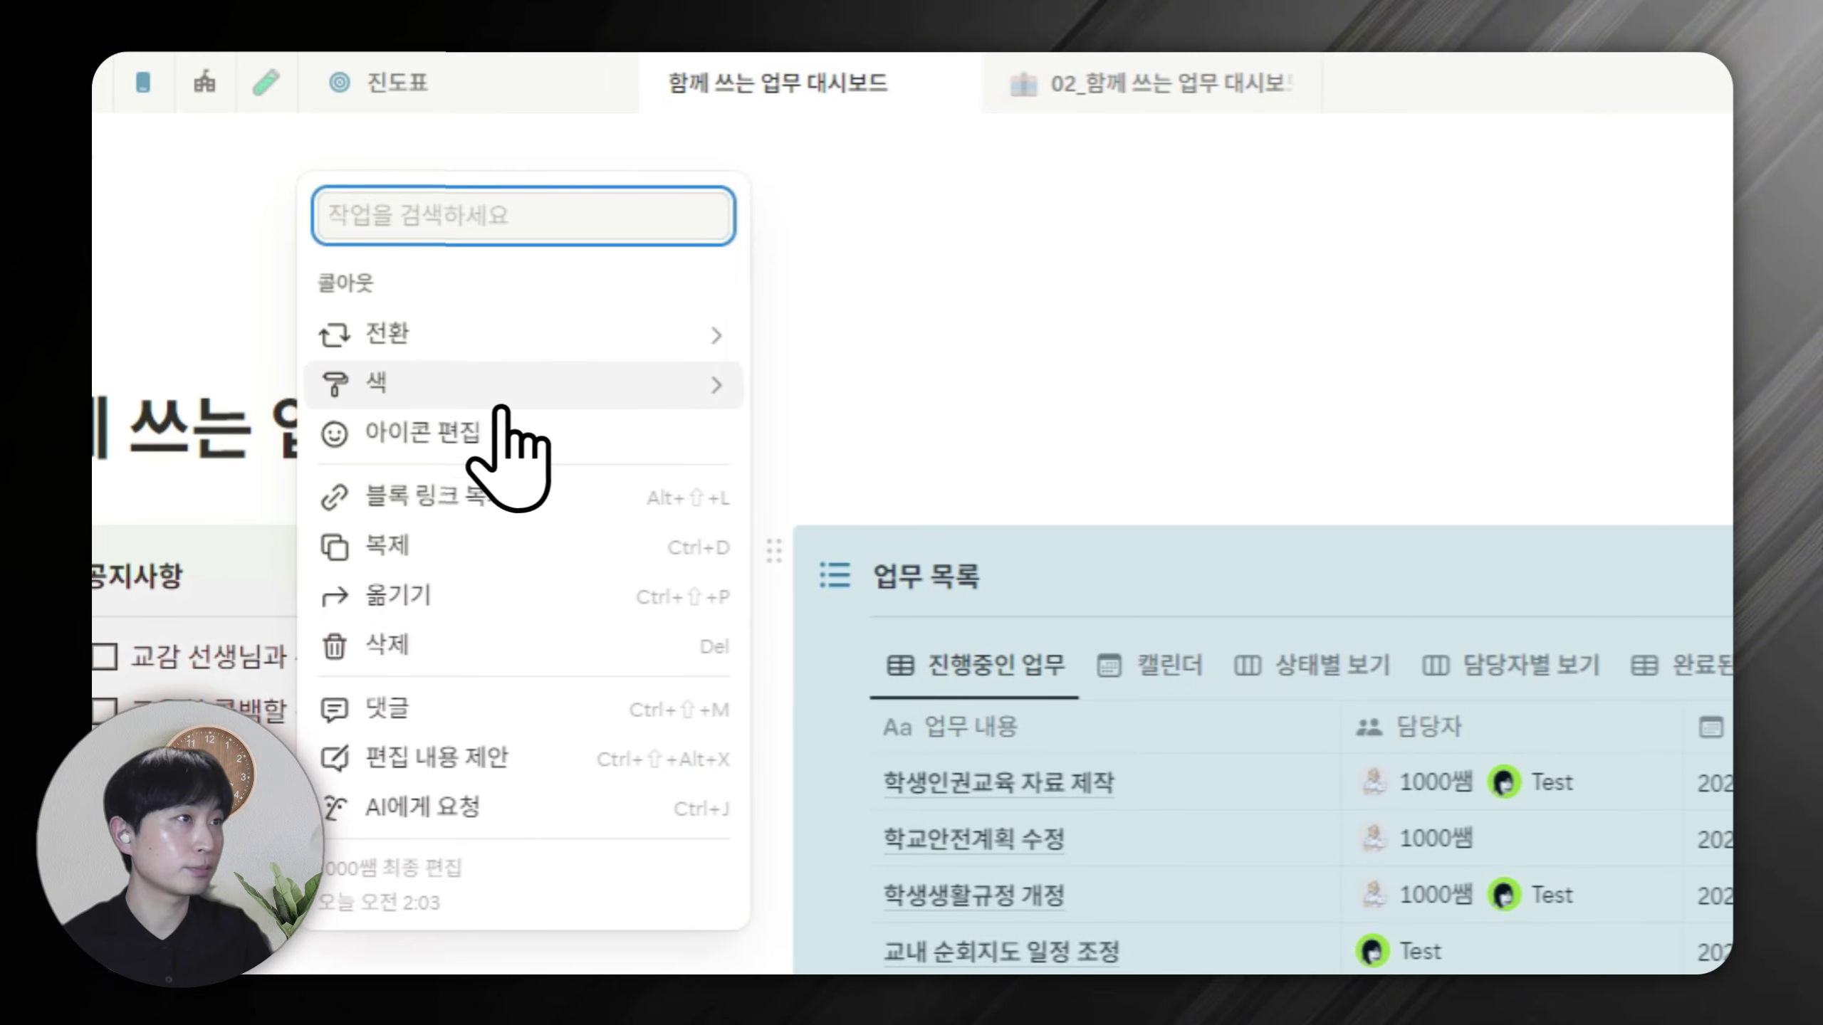
pyautogui.moveTo(520, 392)
pyautogui.click(836, 346)
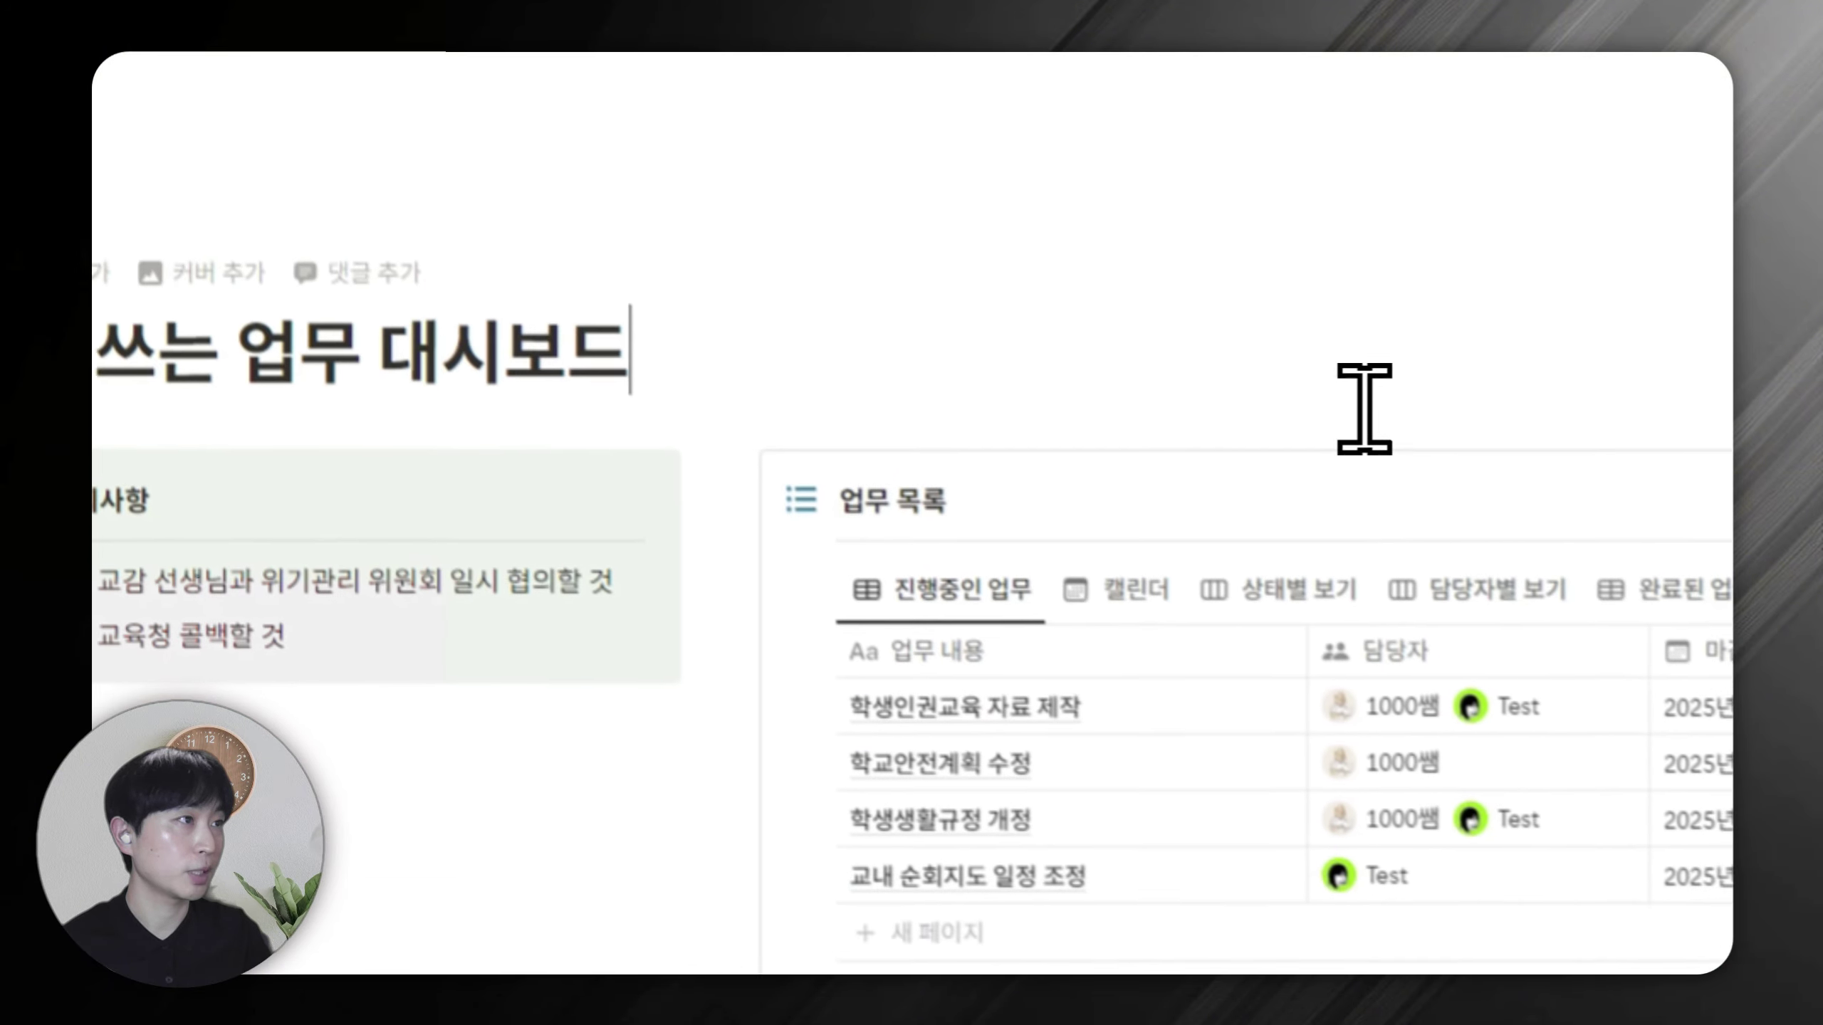
pyautogui.click(480, 818)
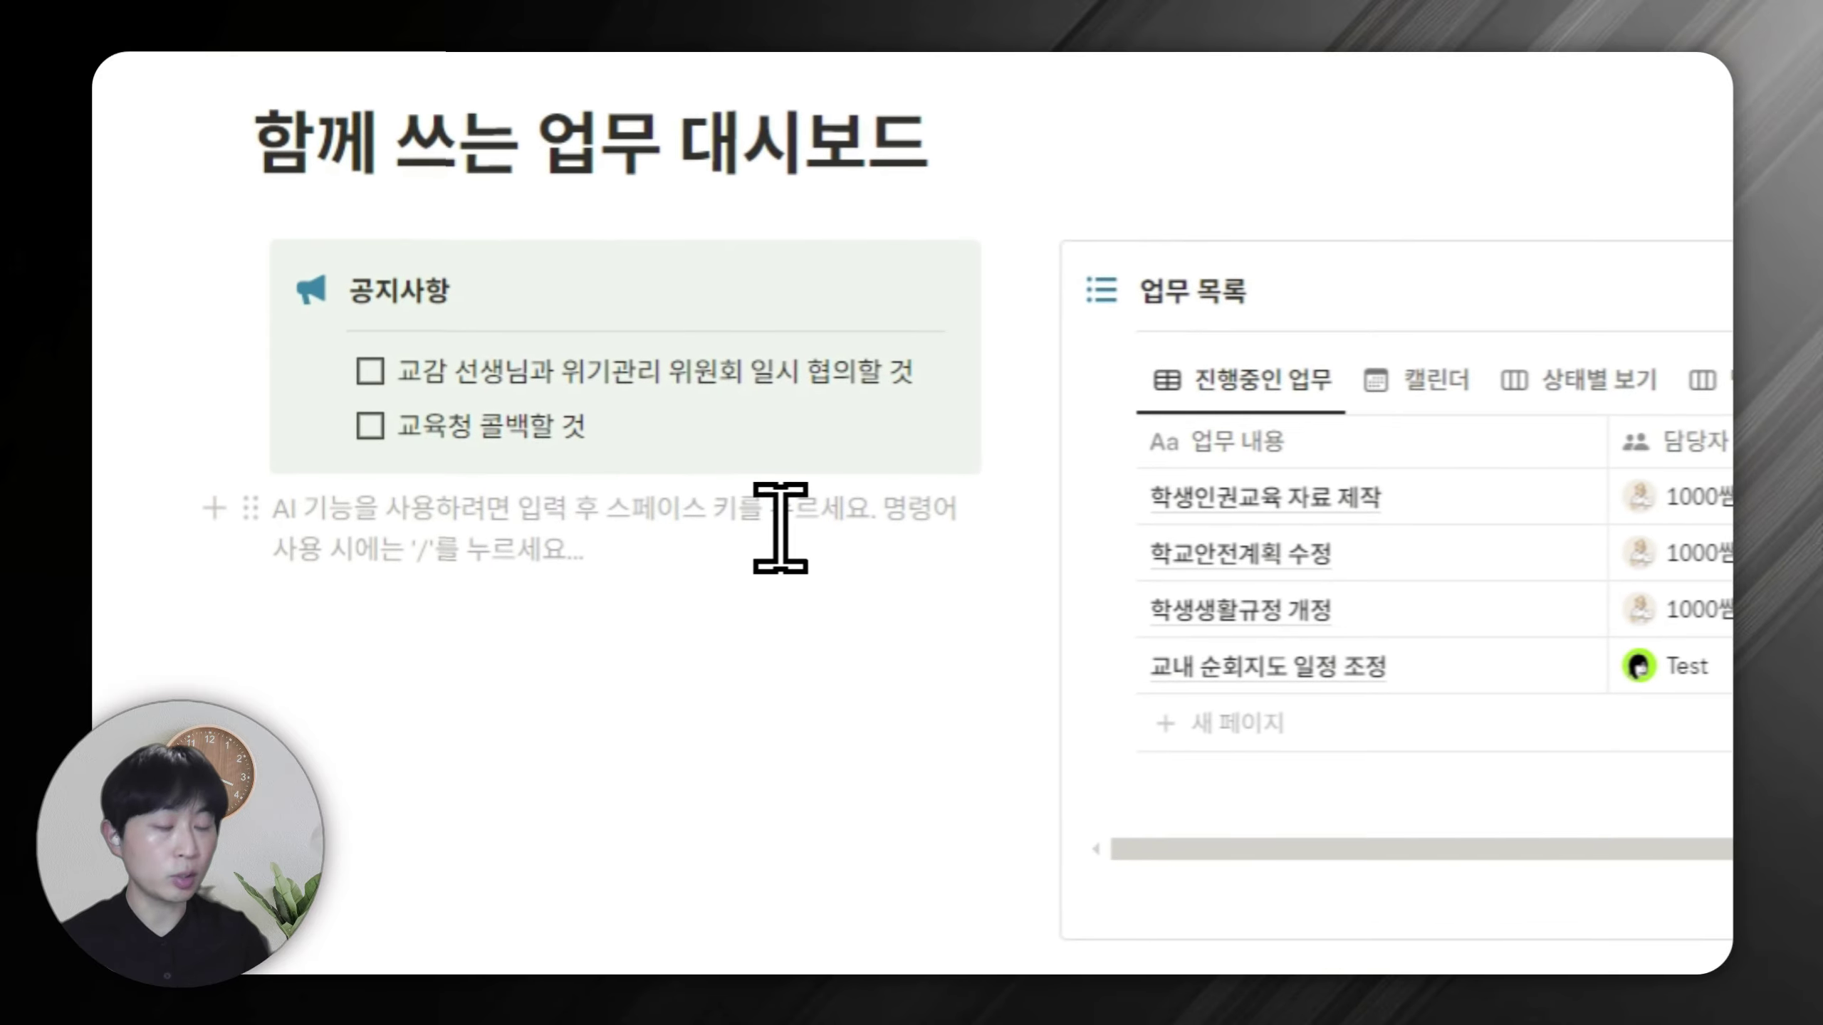
# Create a new callout below 공지사항 with a 학교 정보 heading and a 내선 번호 toggle.
pyautogui.write('/콜앙웃')
pyautogui.press('Return')
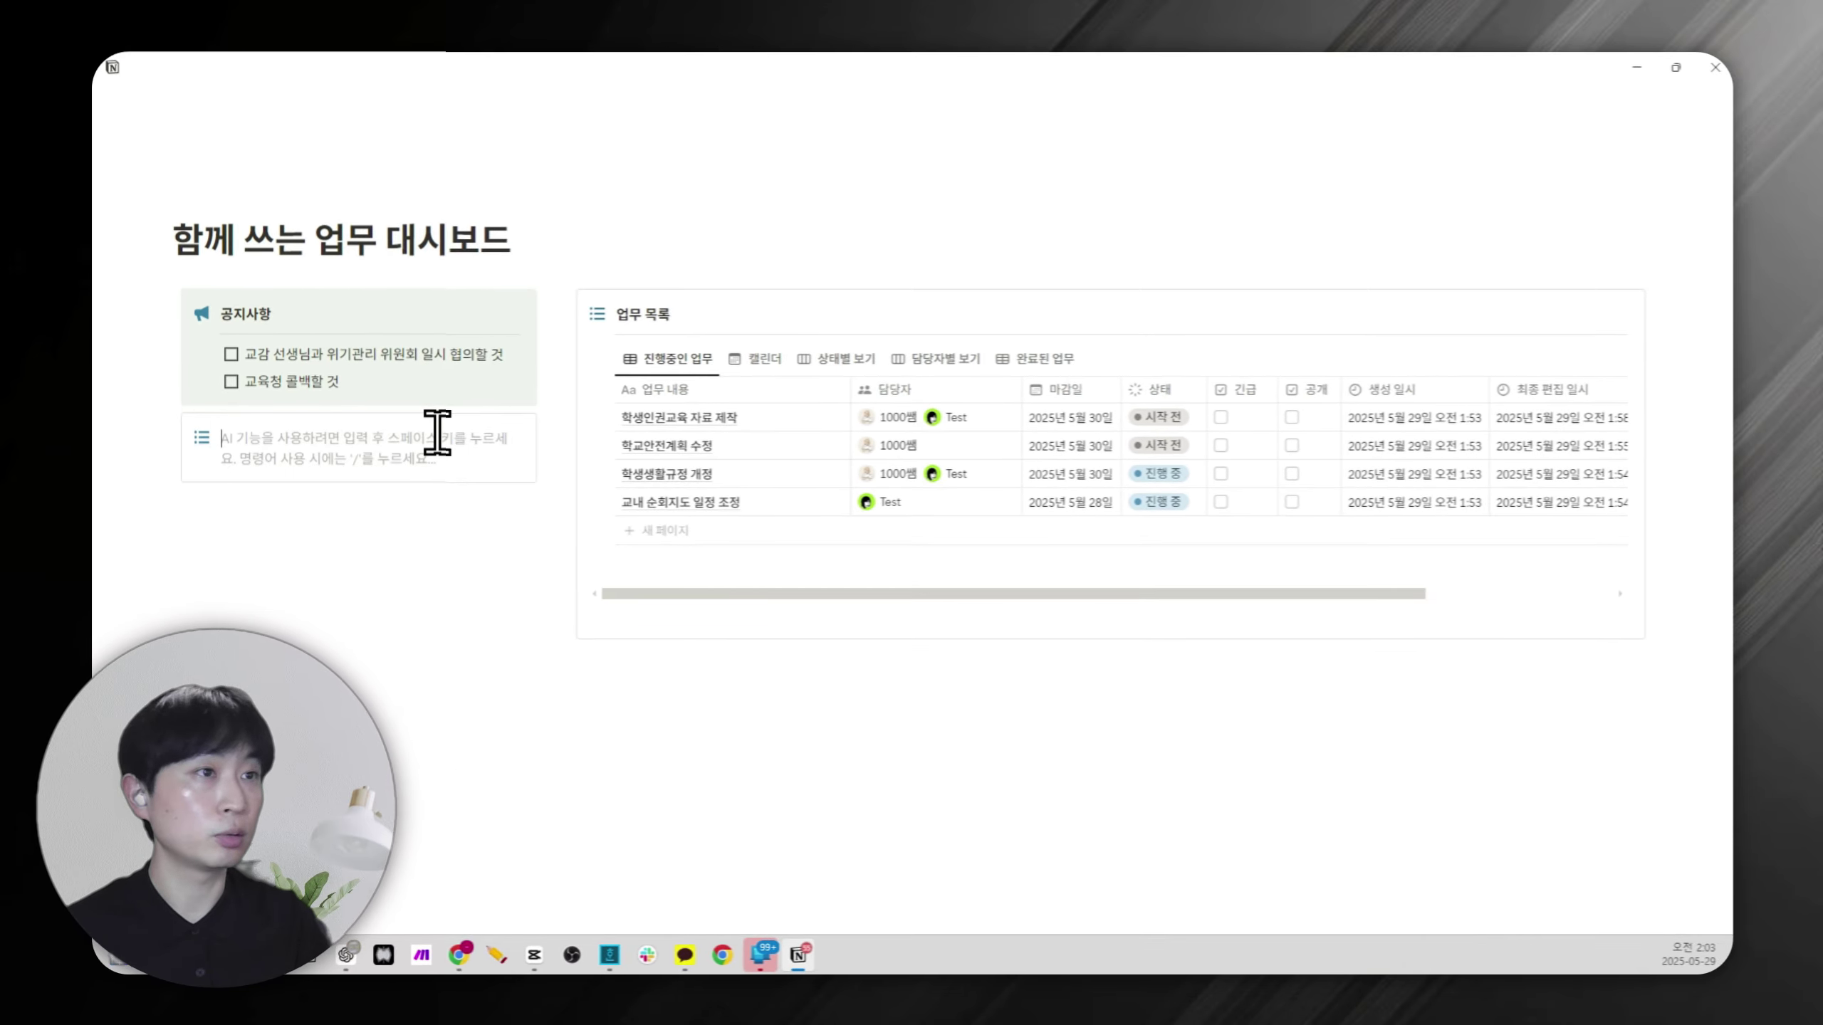
pyautogui.click(201, 437)
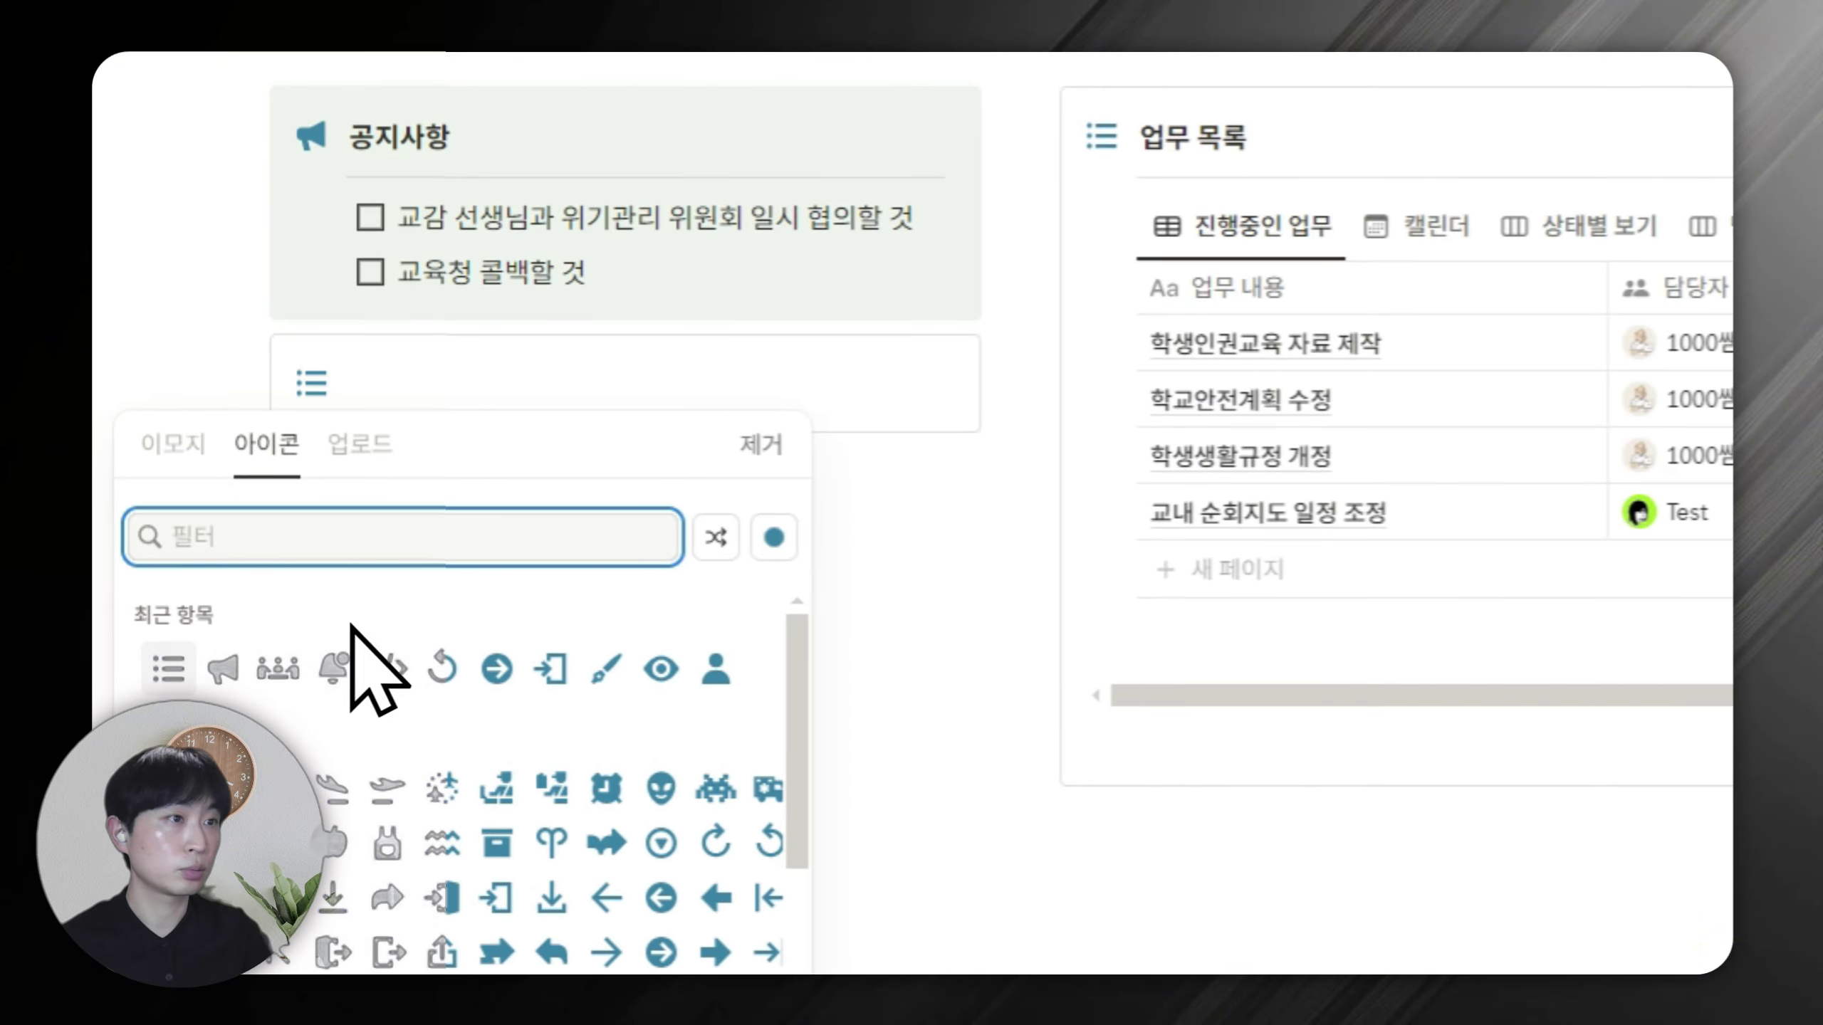
pyautogui.press('Escape')
pyautogui.click(460, 419)
pyautogui.write('학교 정보')
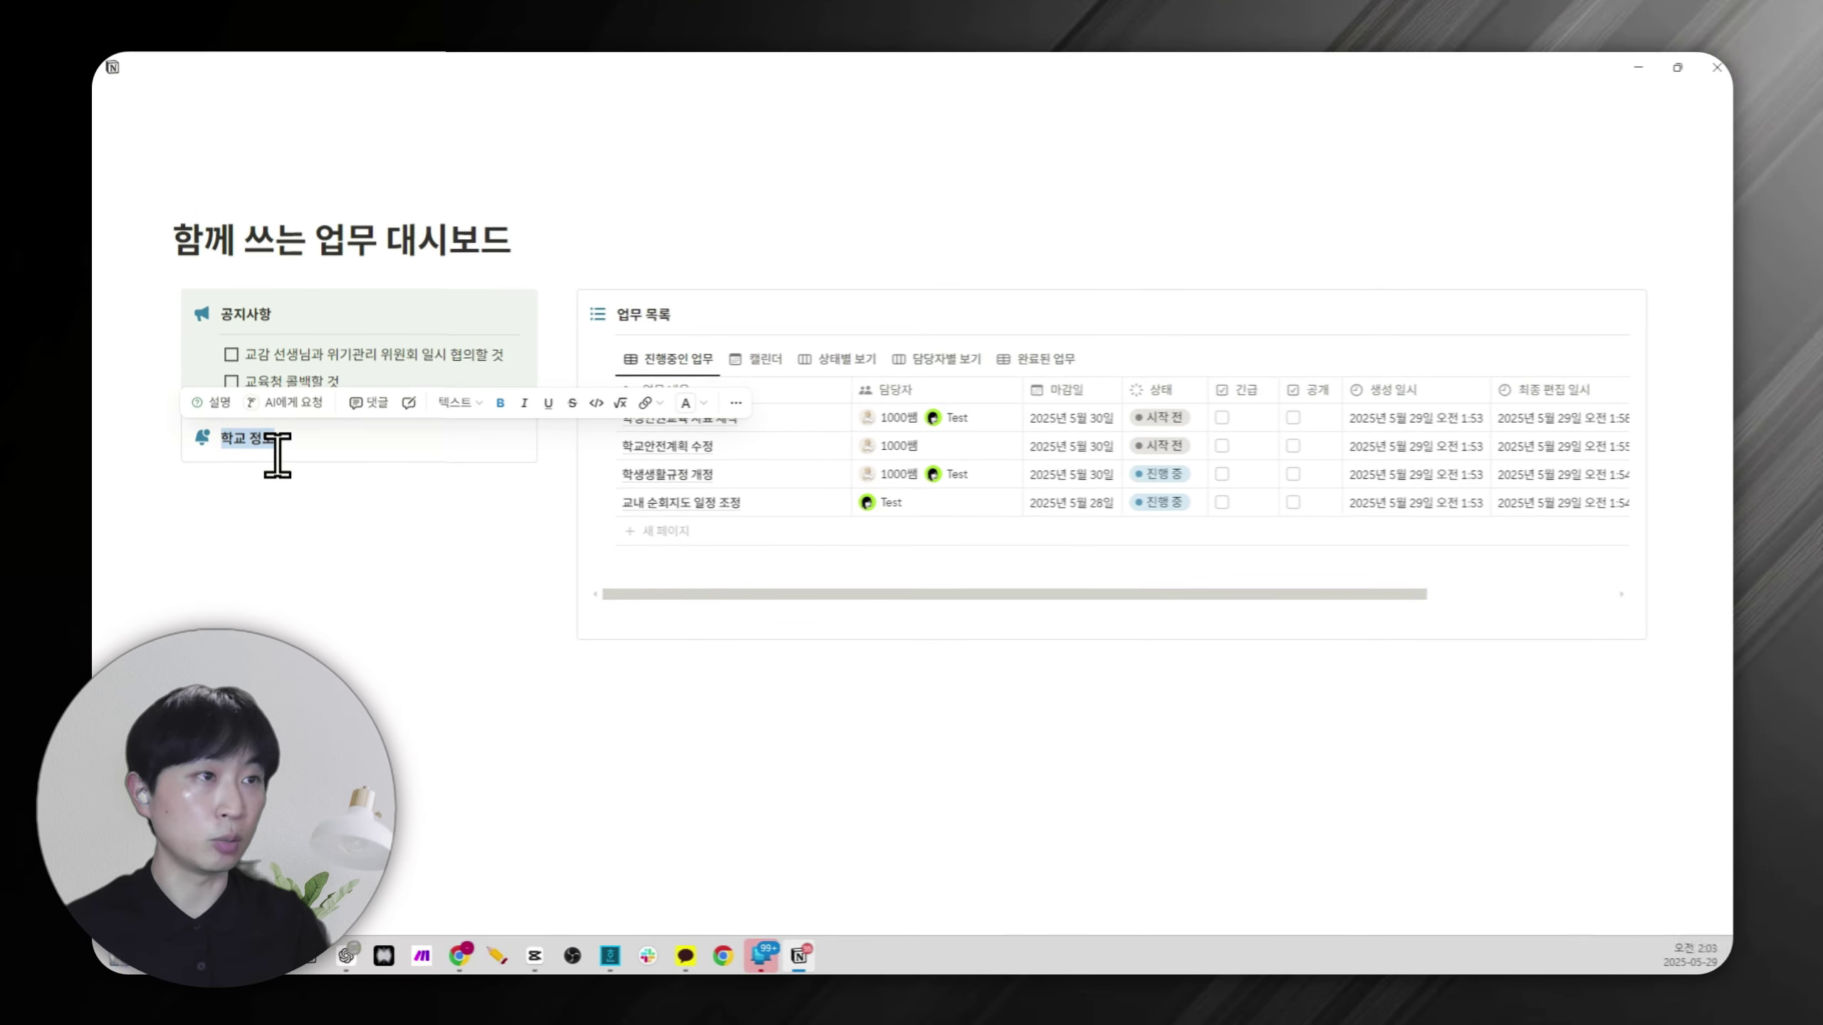
pyautogui.write('> ')
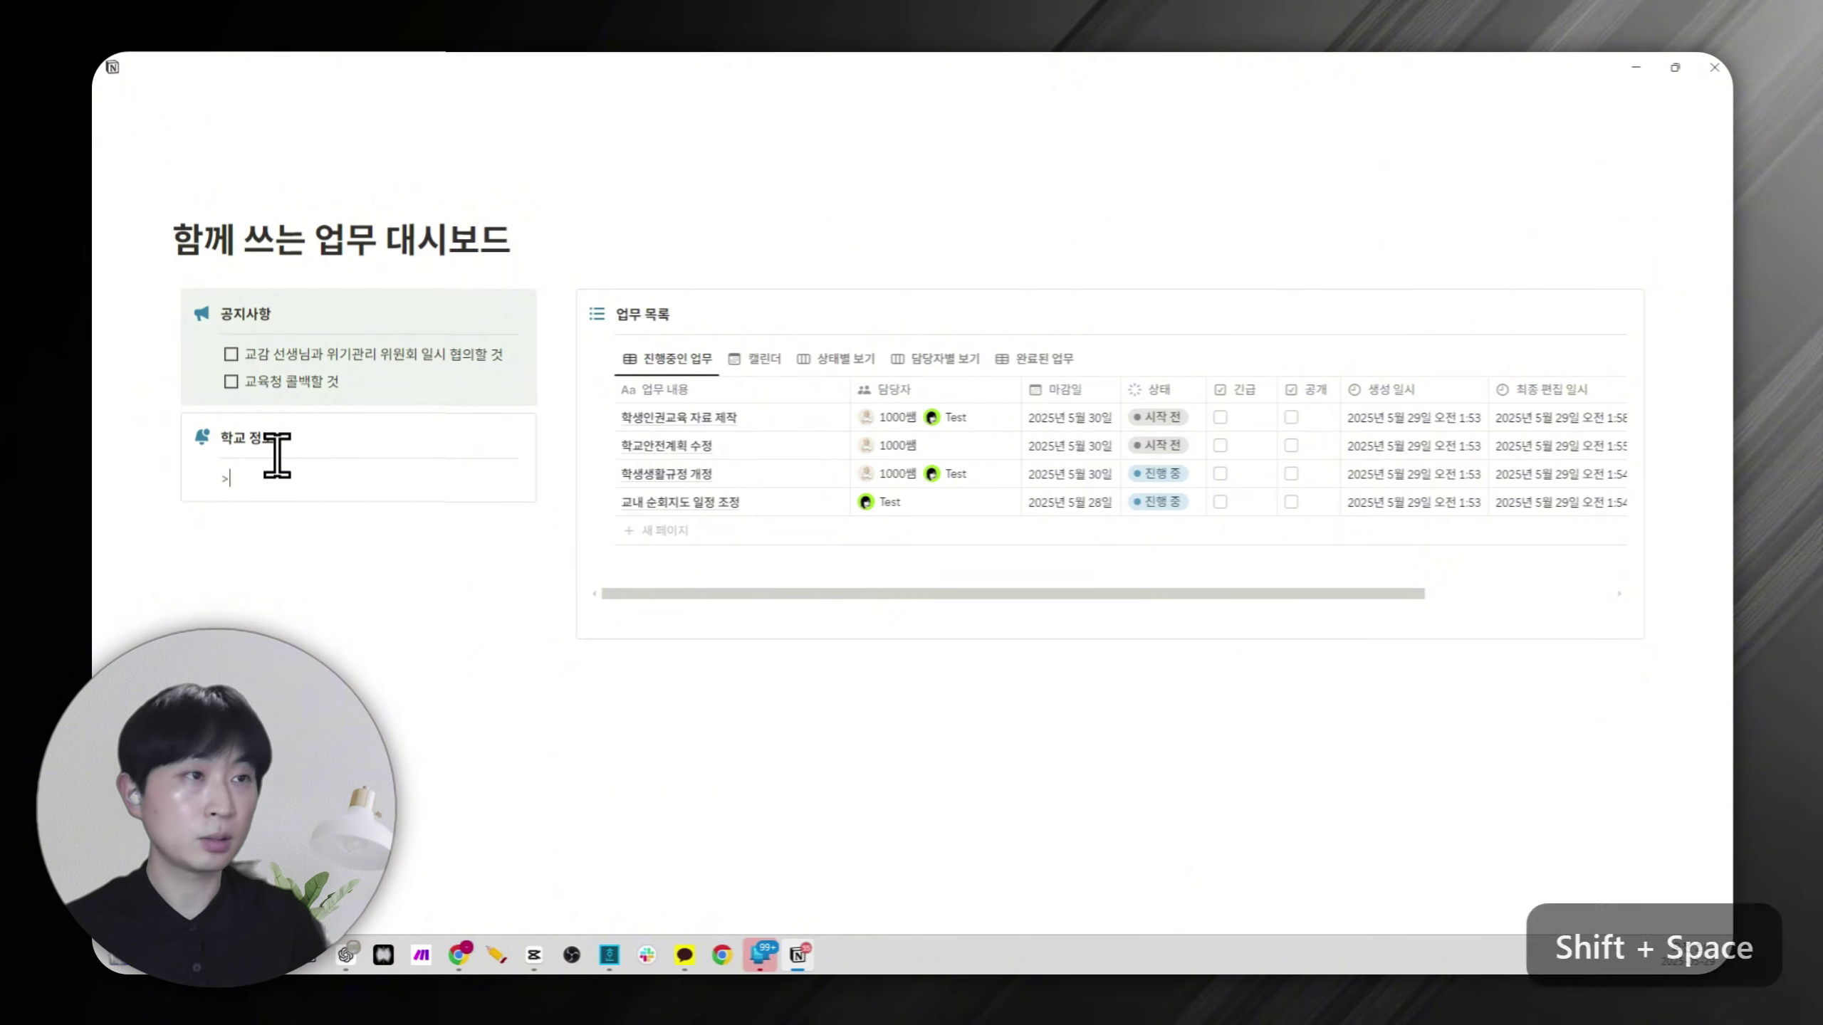
pyautogui.write('내신')
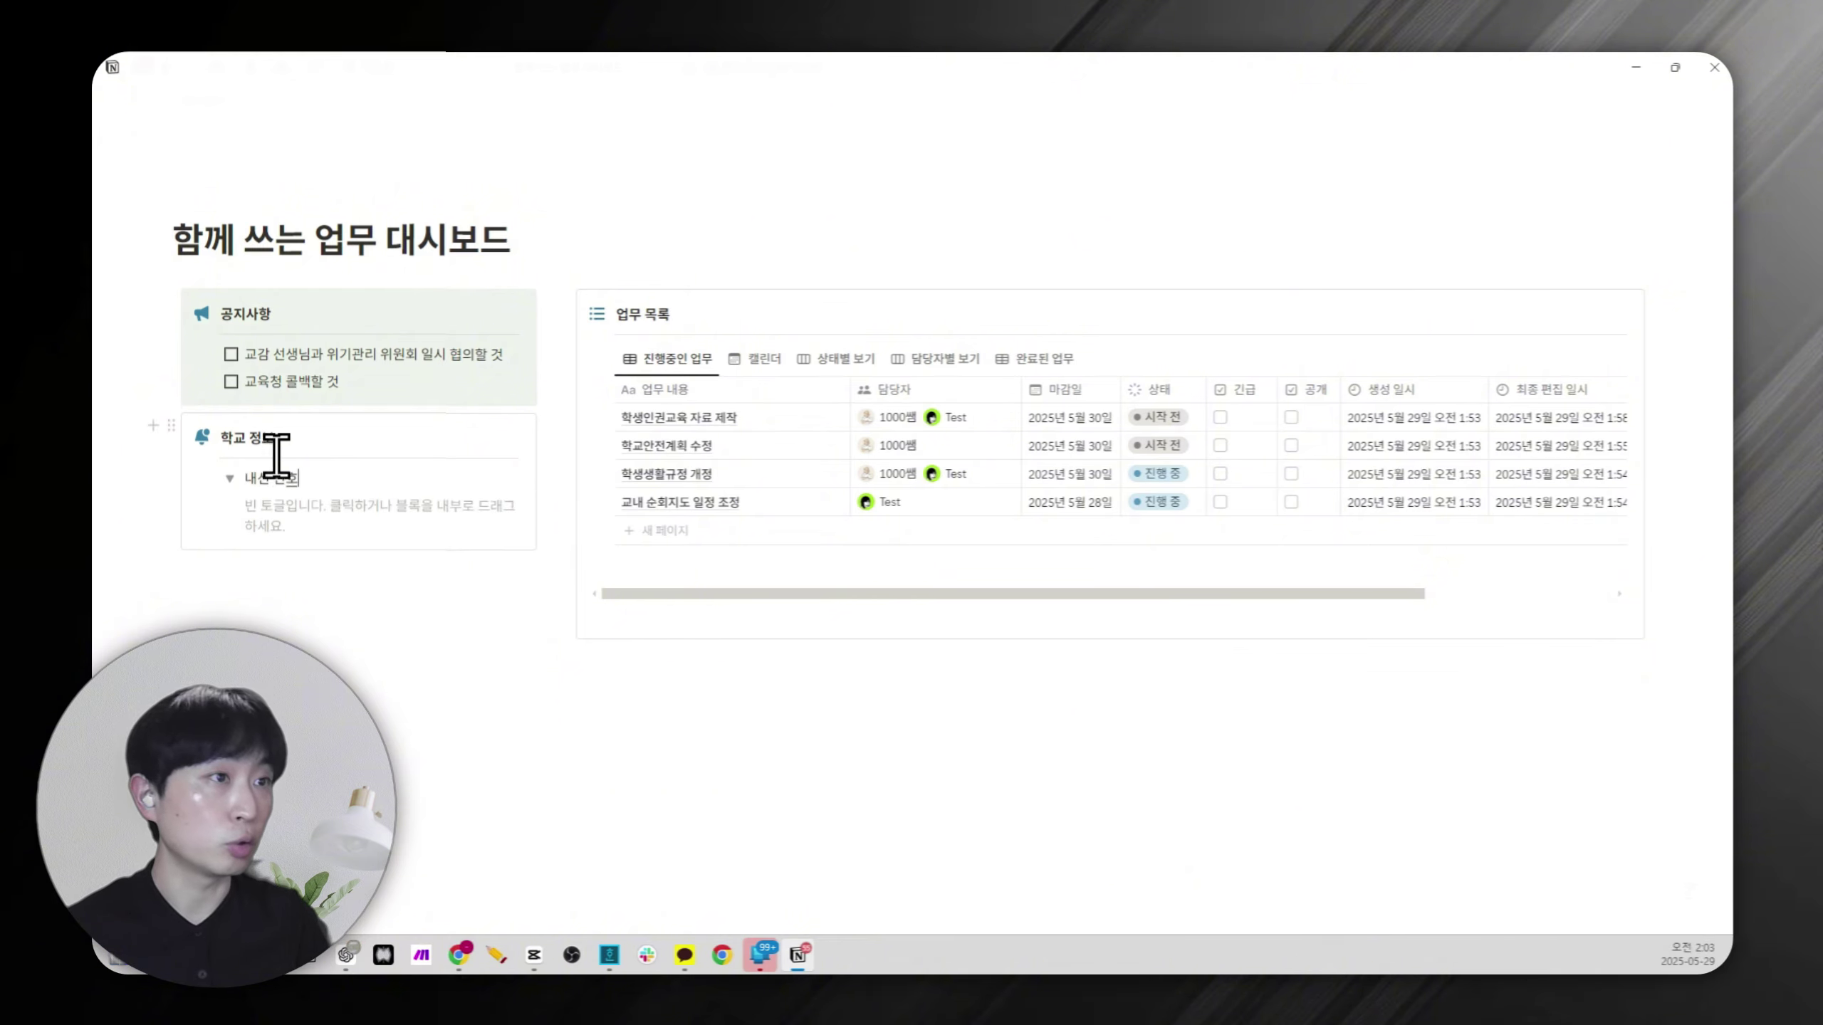
# Add a bold 전결 규정 toggle below 내선 번호.
pyautogui.click(230, 479)
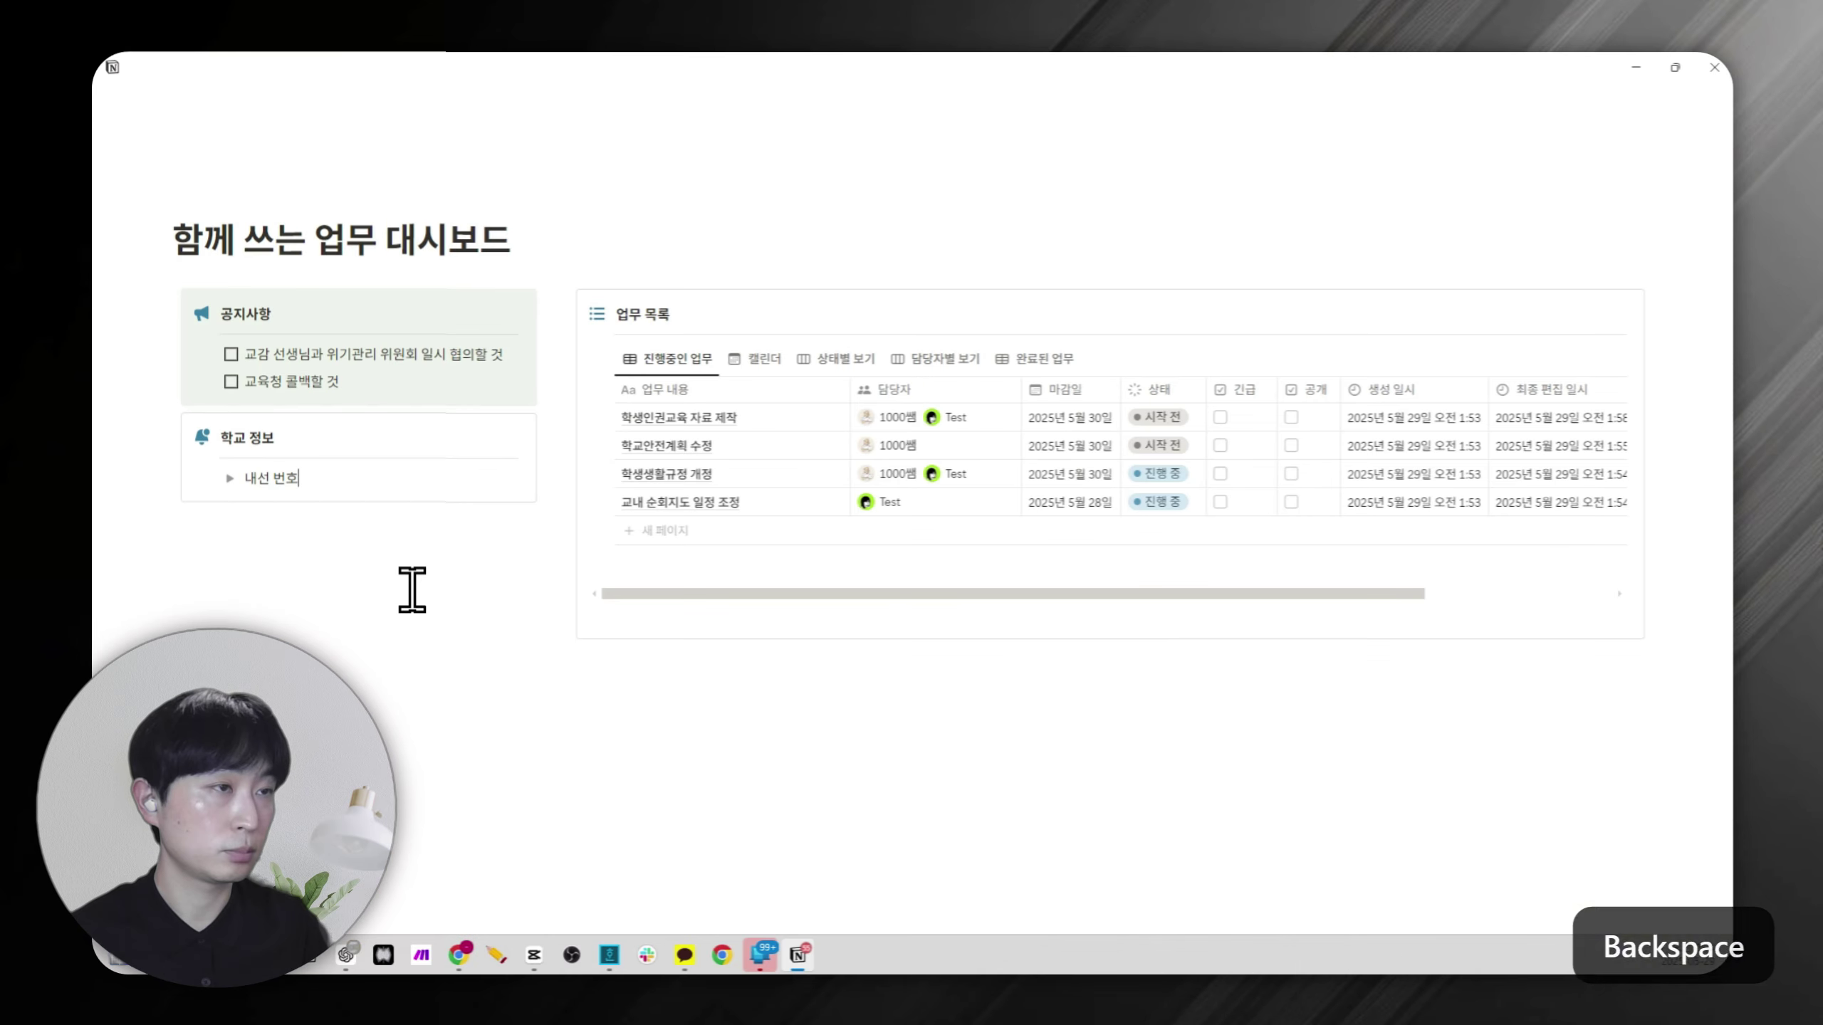
pyautogui.press('Return')
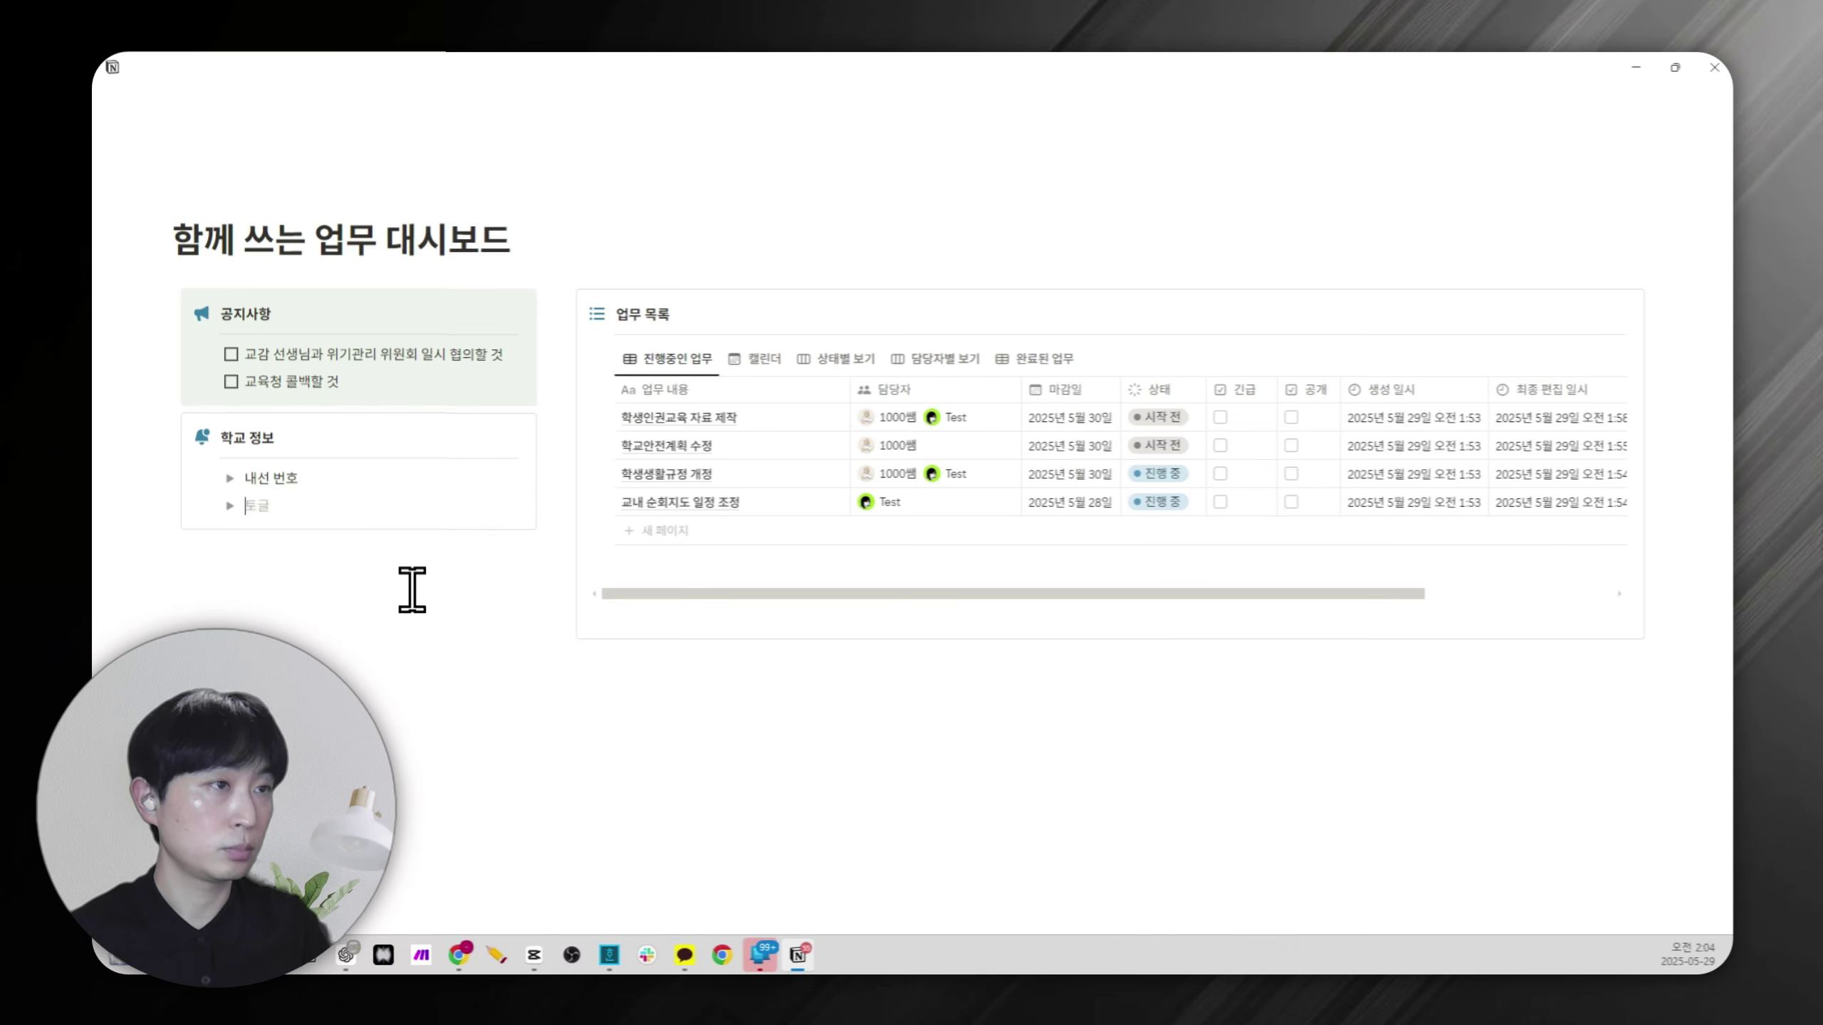
pyautogui.write('ㅈㄴㄱ')
pyautogui.press('BackSpace')
pyautogui.write('결 규')
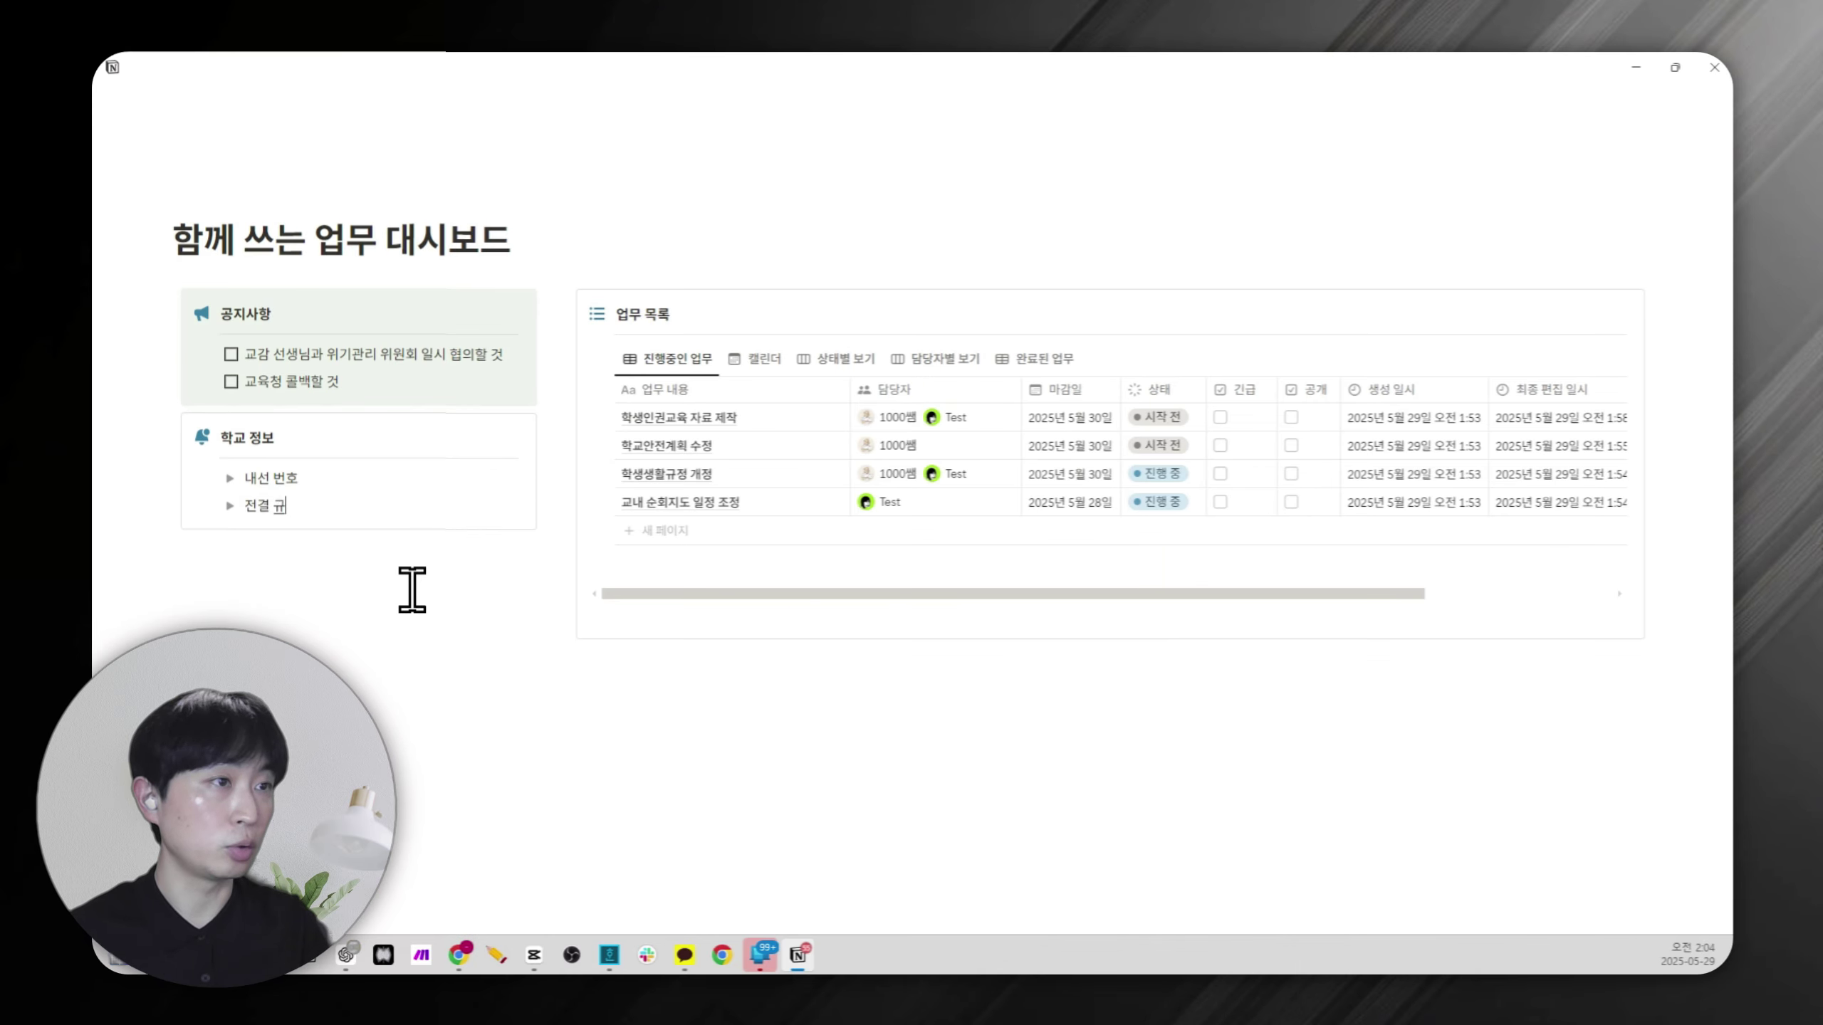
pyautogui.write('정')
pyautogui.hotkey('ctrl', 'a')
pyautogui.hotkey('ctrl', 'b')
# Select the 내선 text and expand the 내선 번호 toggle.
pyautogui.hotkey('shift', 'Up')
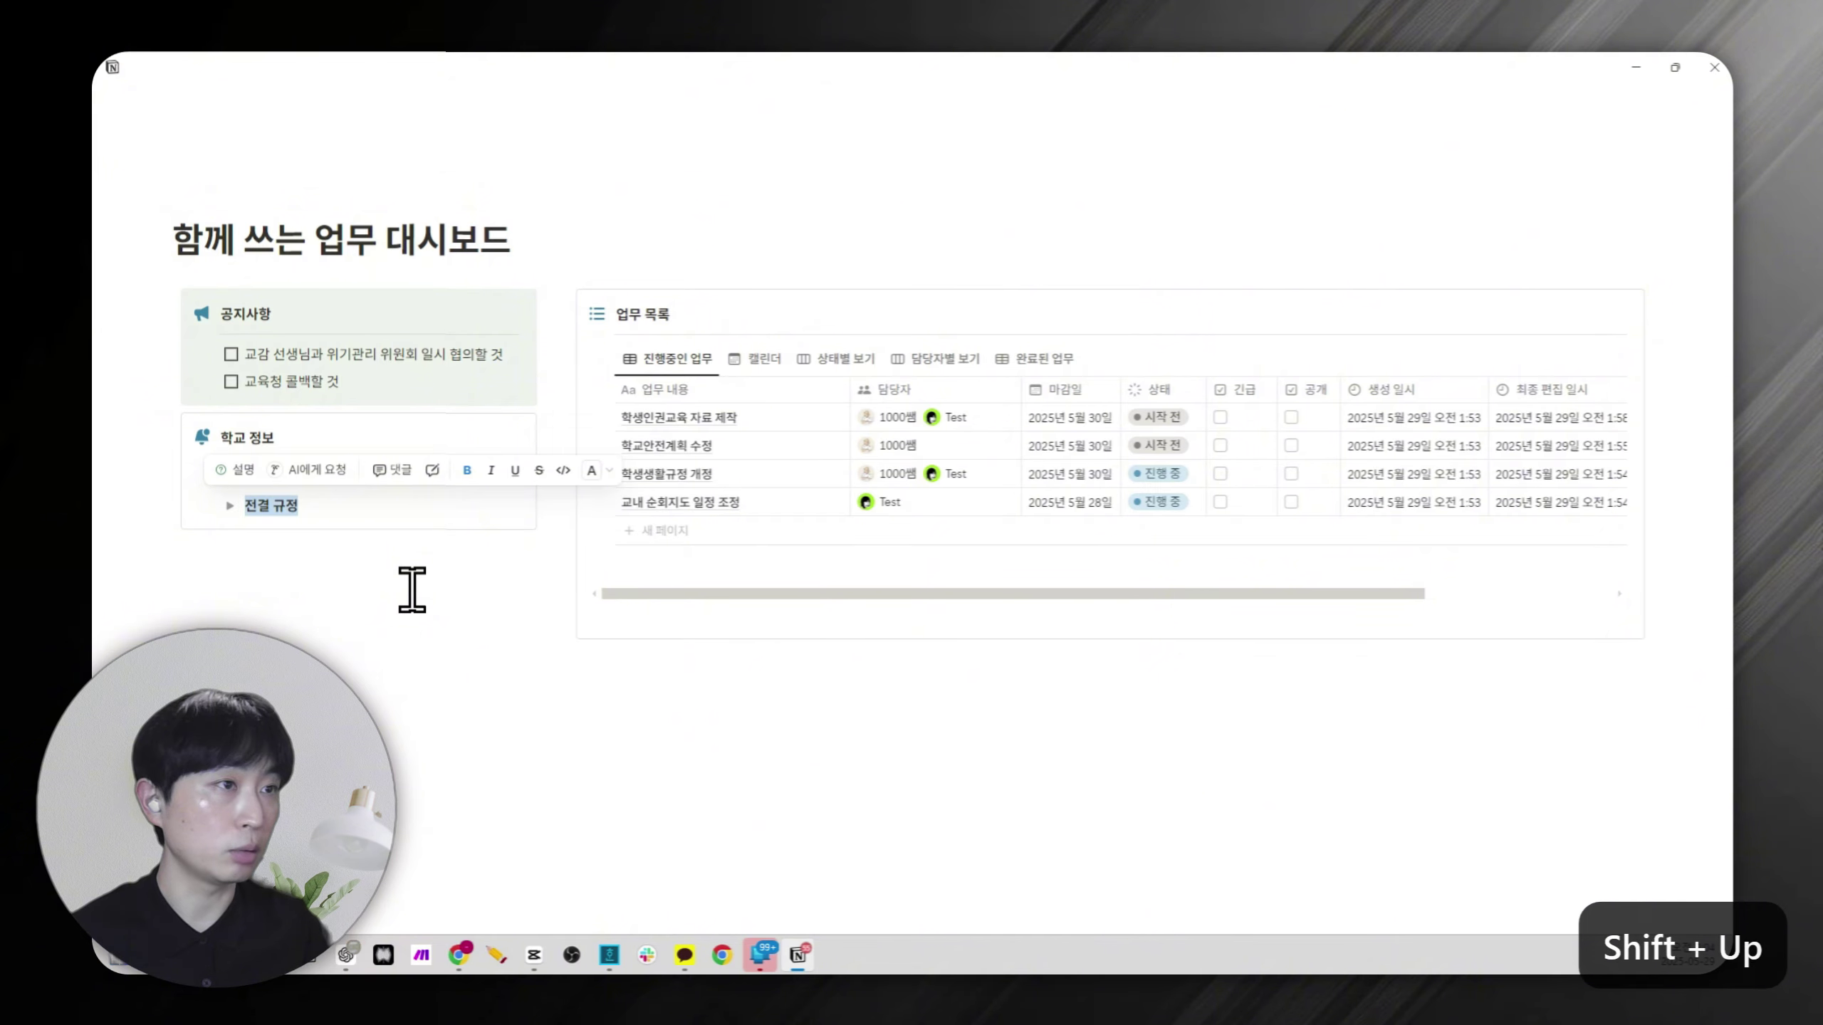
pyautogui.press('Down')
pyautogui.hotkey('ctrl', 'shift', 'a')
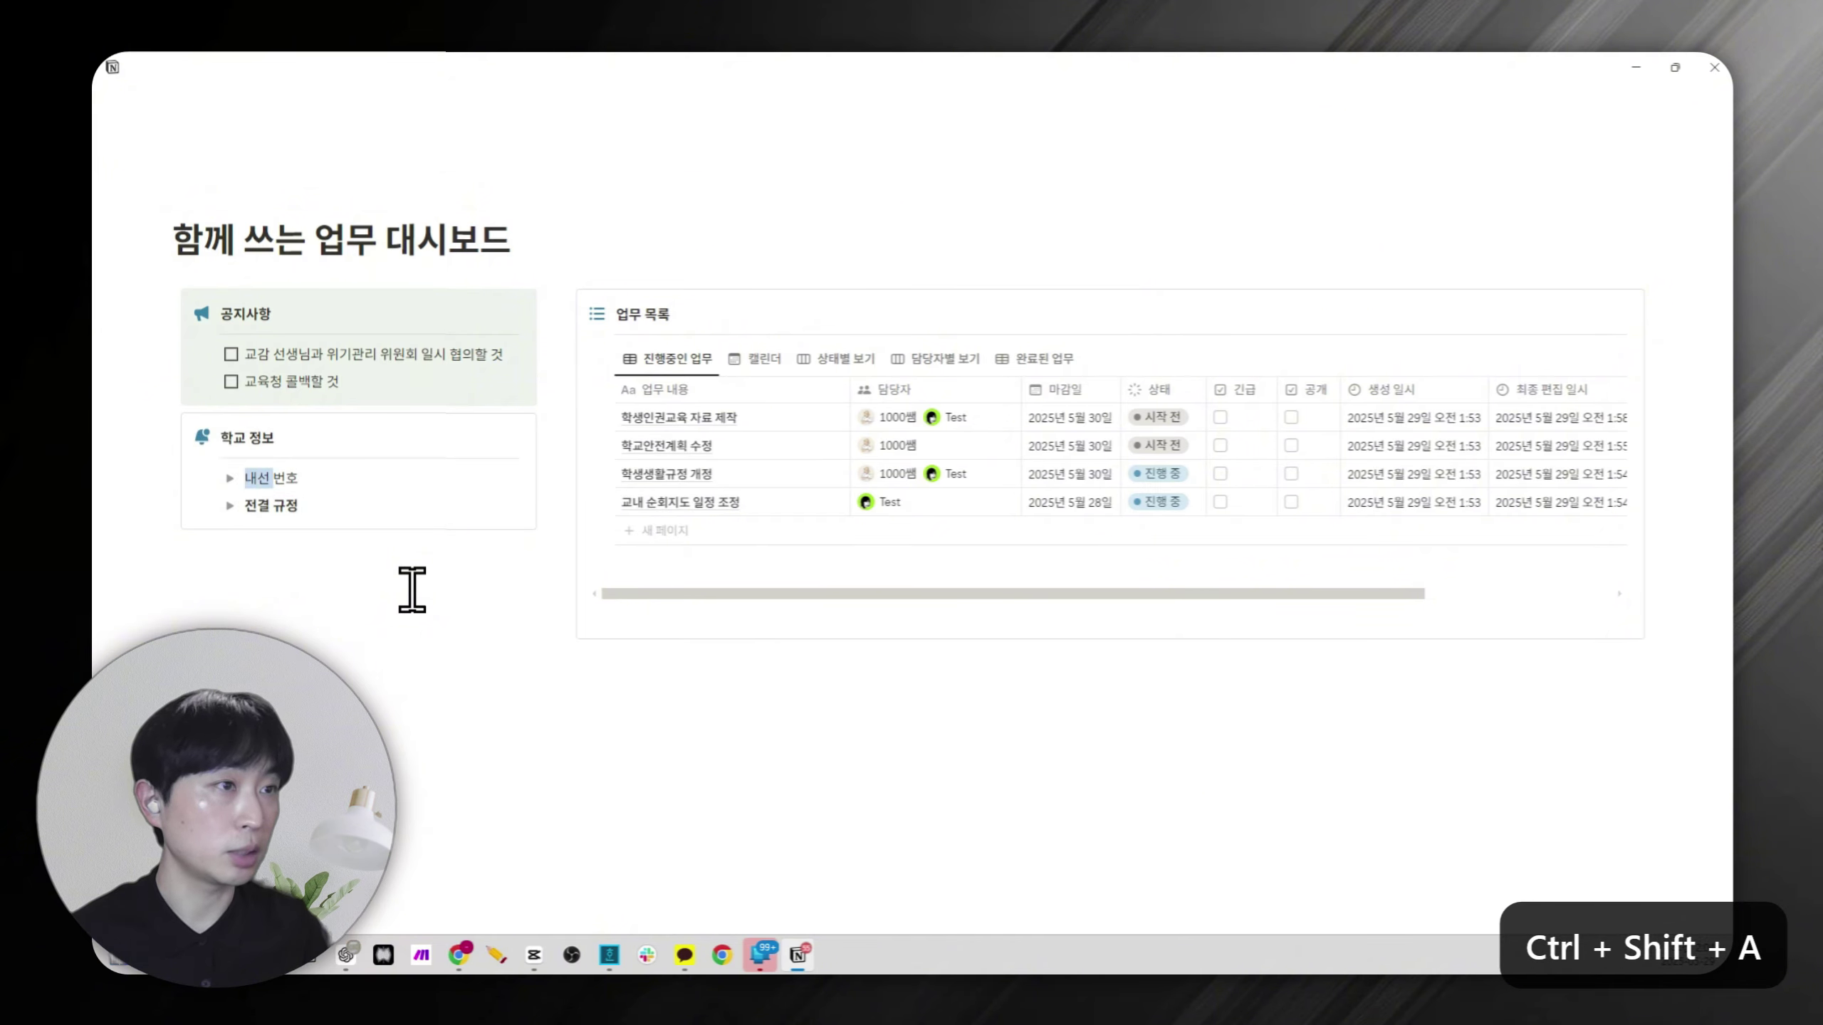
pyautogui.click(231, 478)
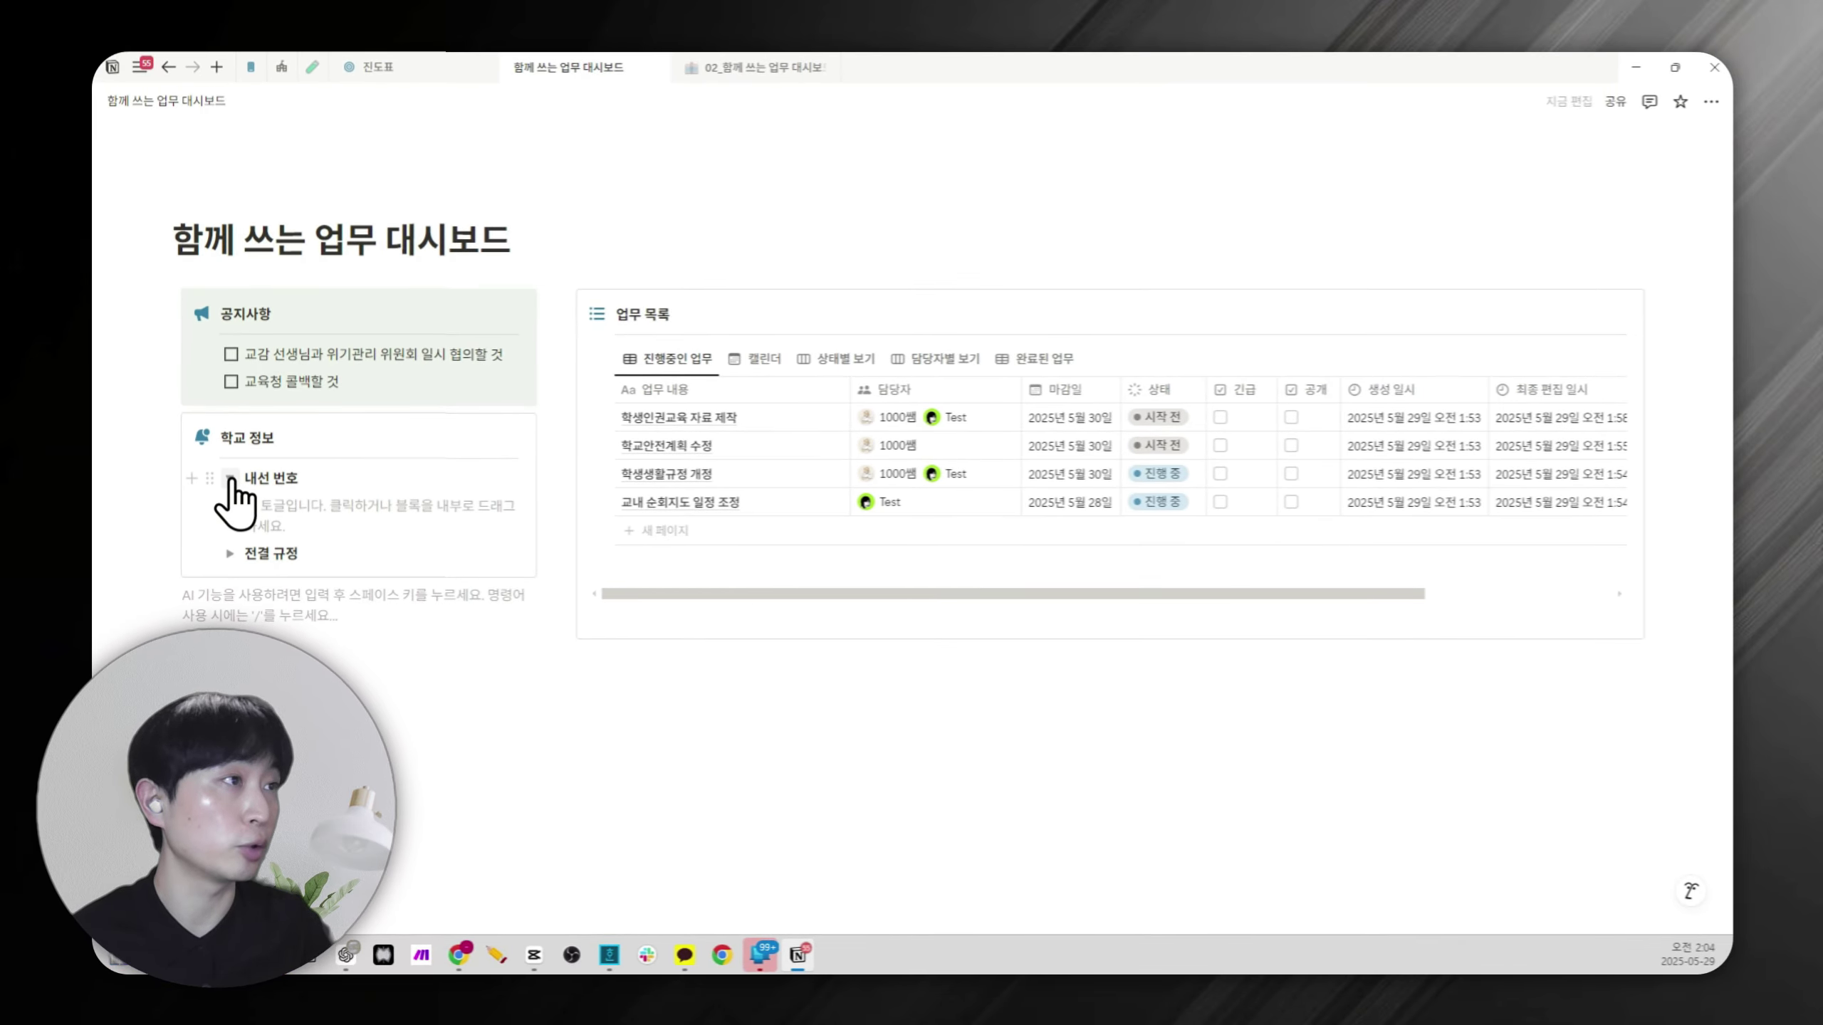
# Sort the 진행중인 업무 table by 마감일 ascending and save the sort for everyone.
pyautogui.click(231, 478)
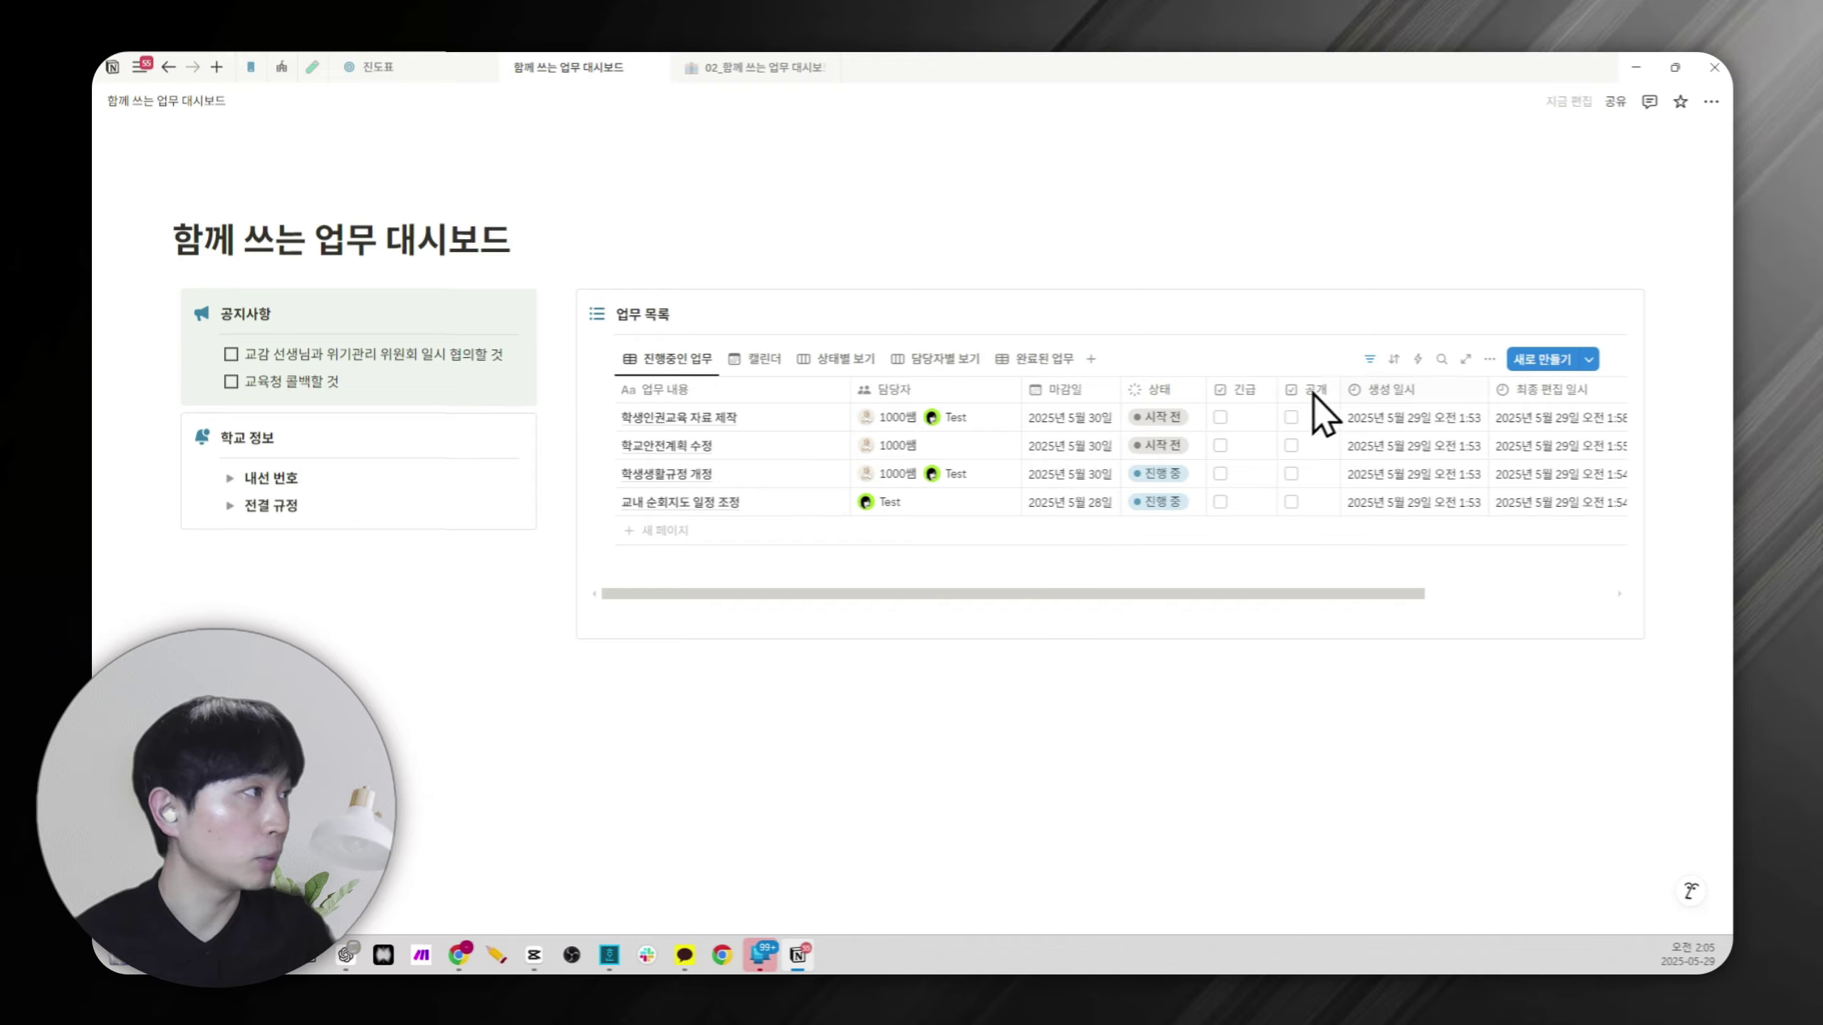
pyautogui.click(1389, 362)
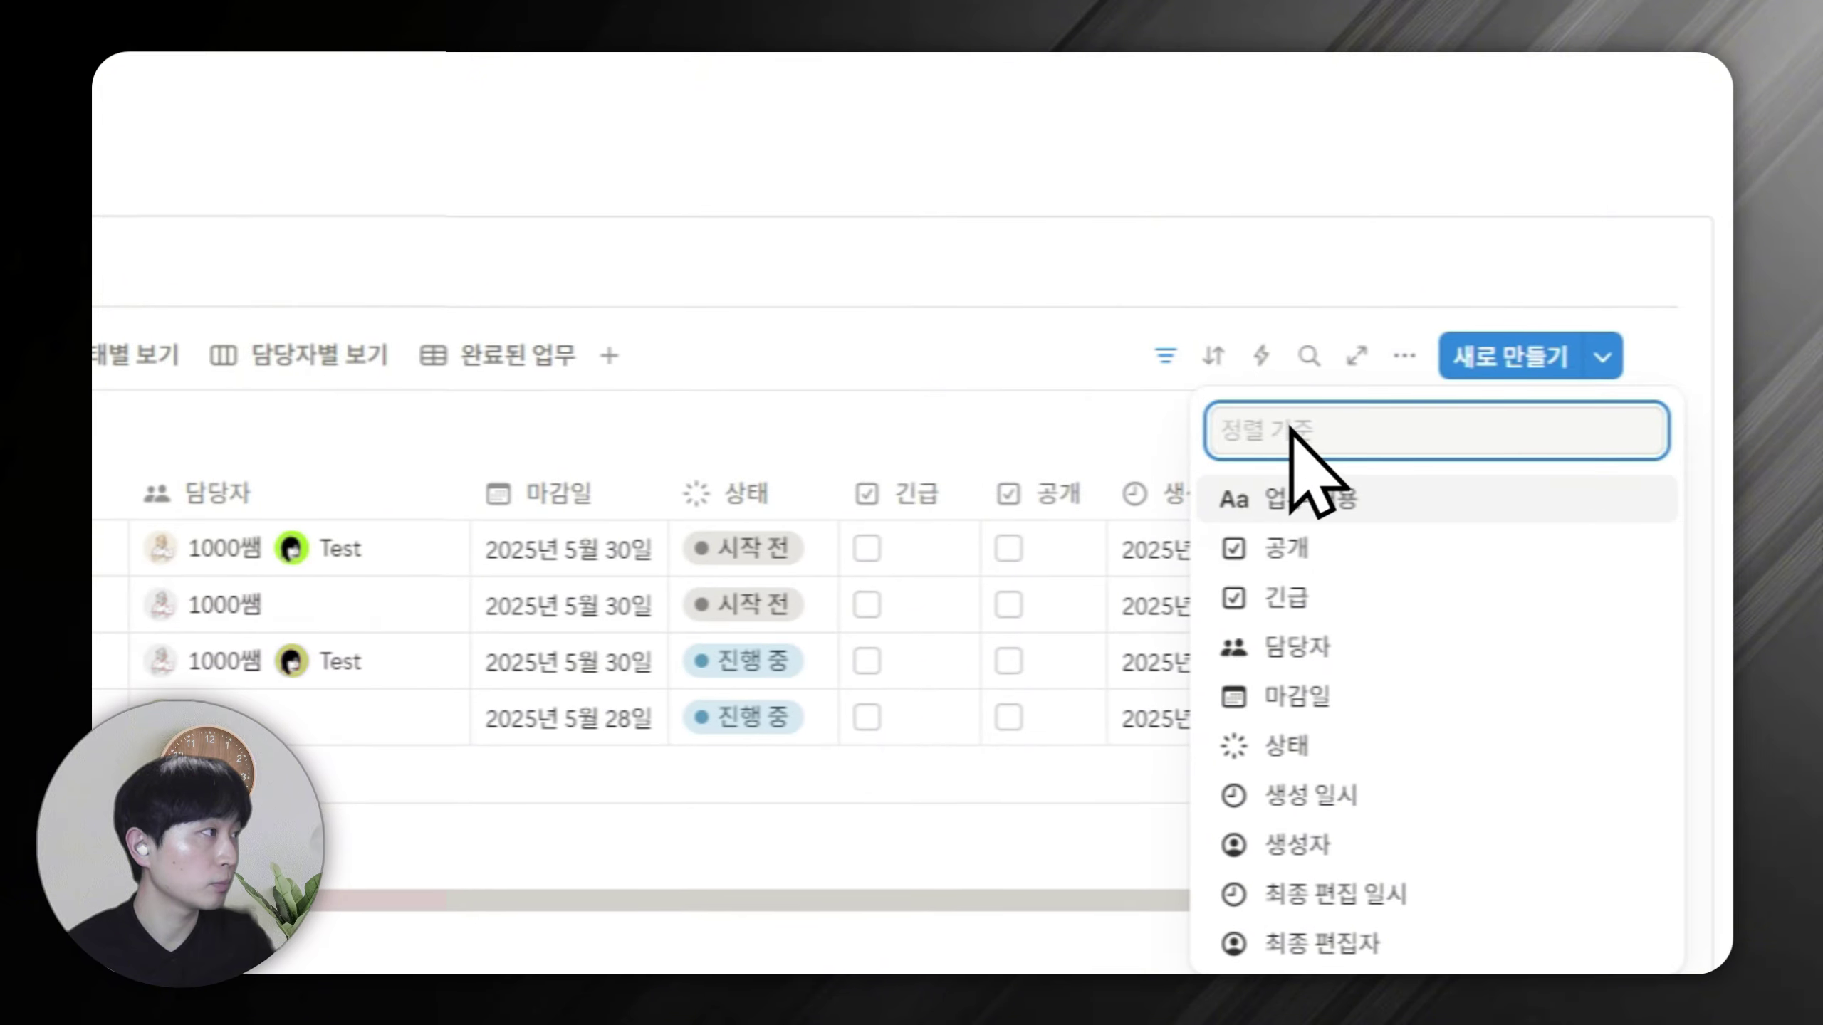
pyautogui.click(1310, 695)
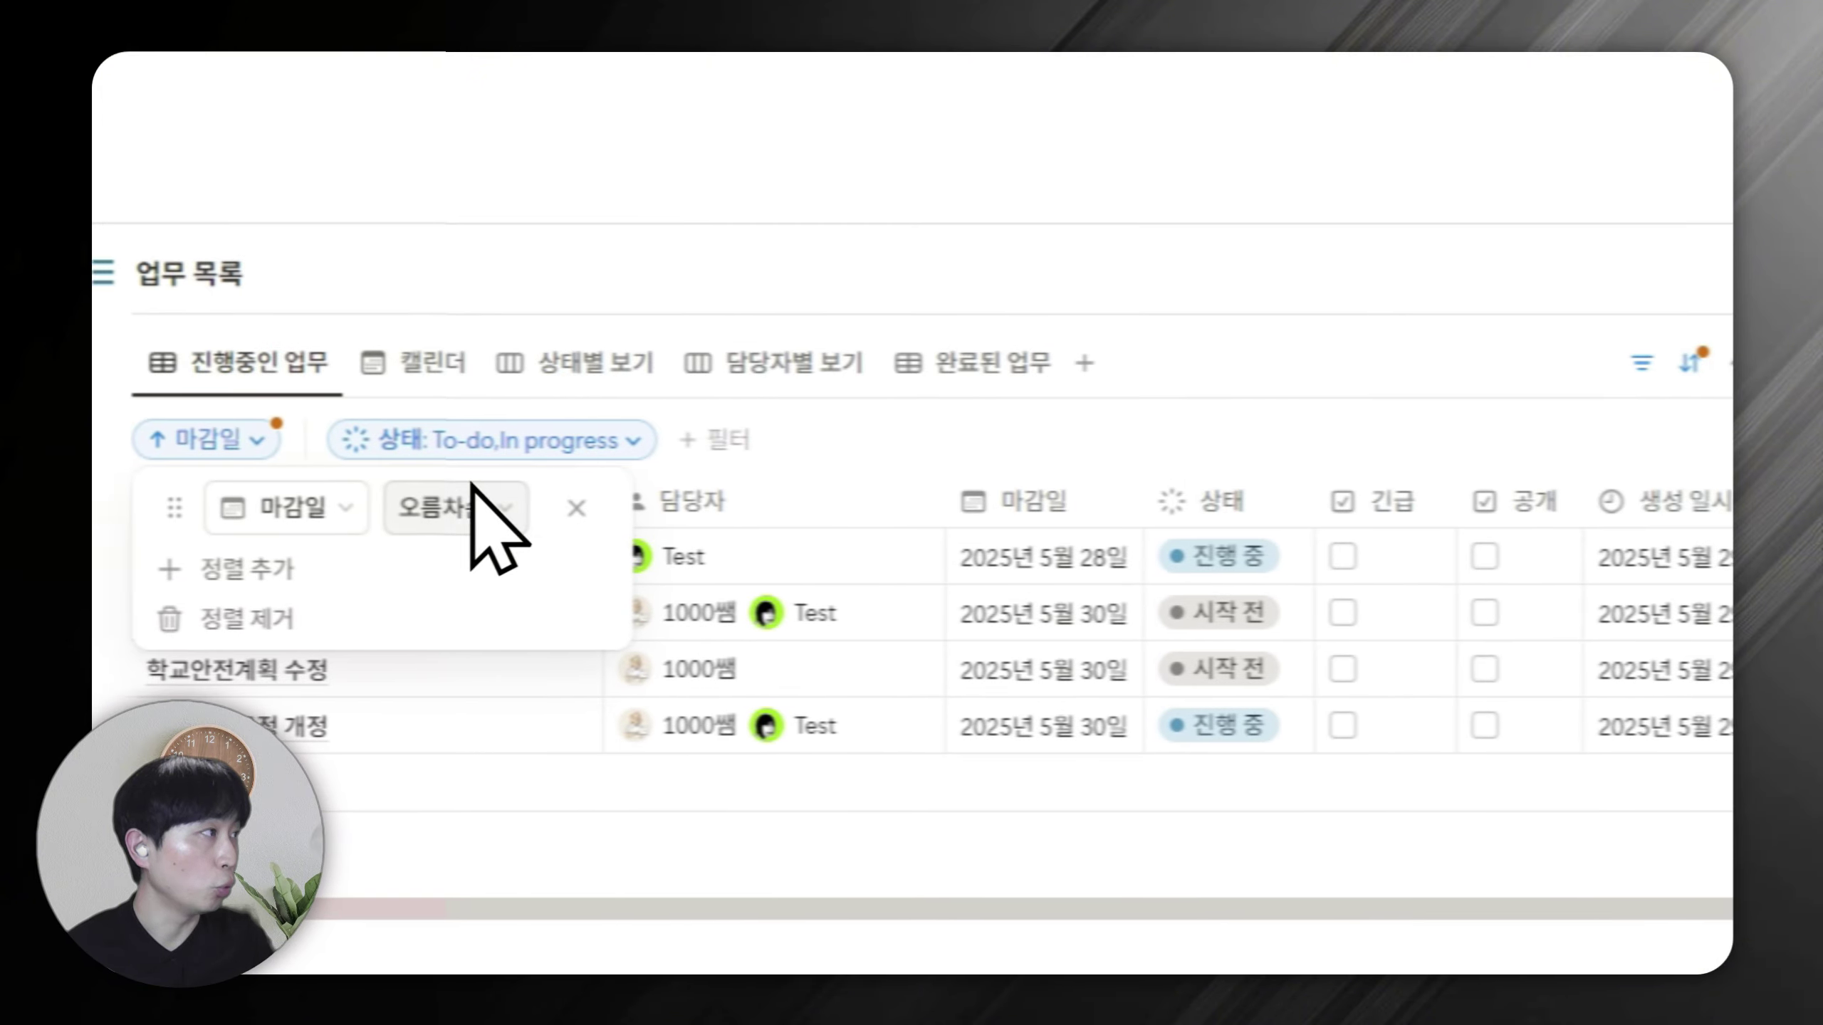
pyautogui.click(1290, 292)
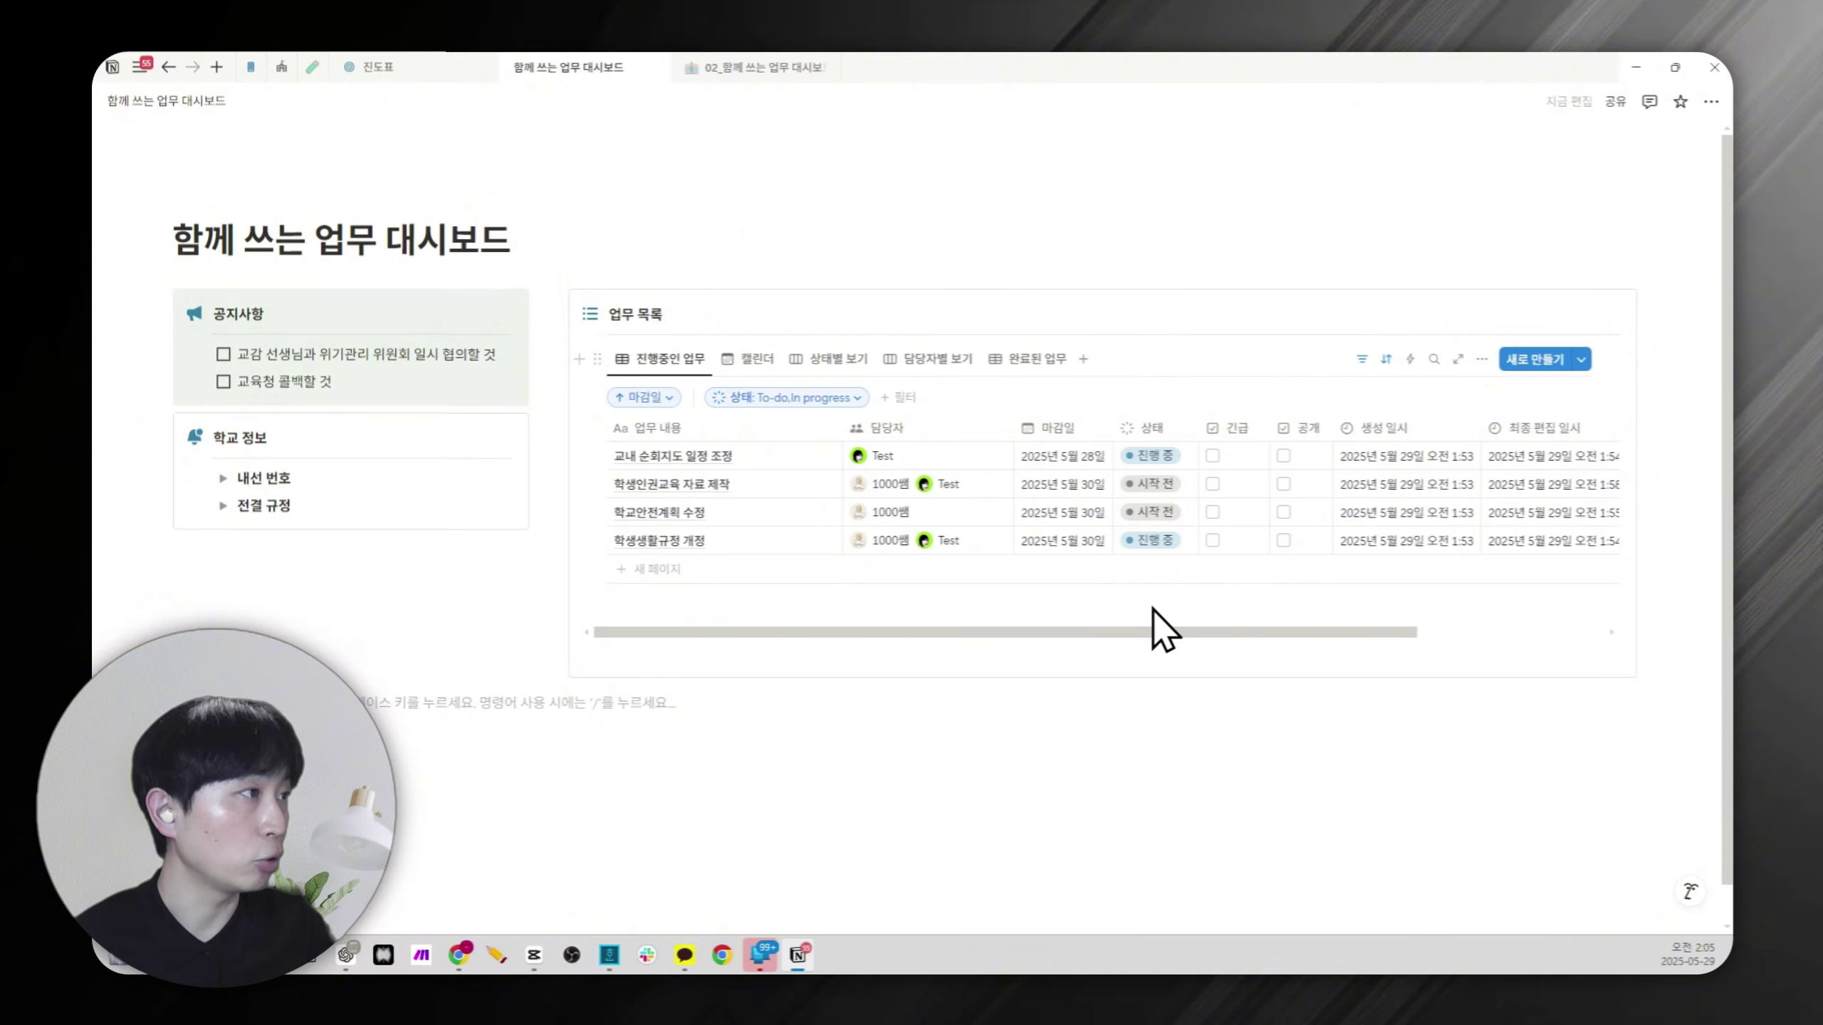
# Change the 교내 순회지도 일정 조정 deadline to 2025년 5월 30일.
pyautogui.click(1064, 457)
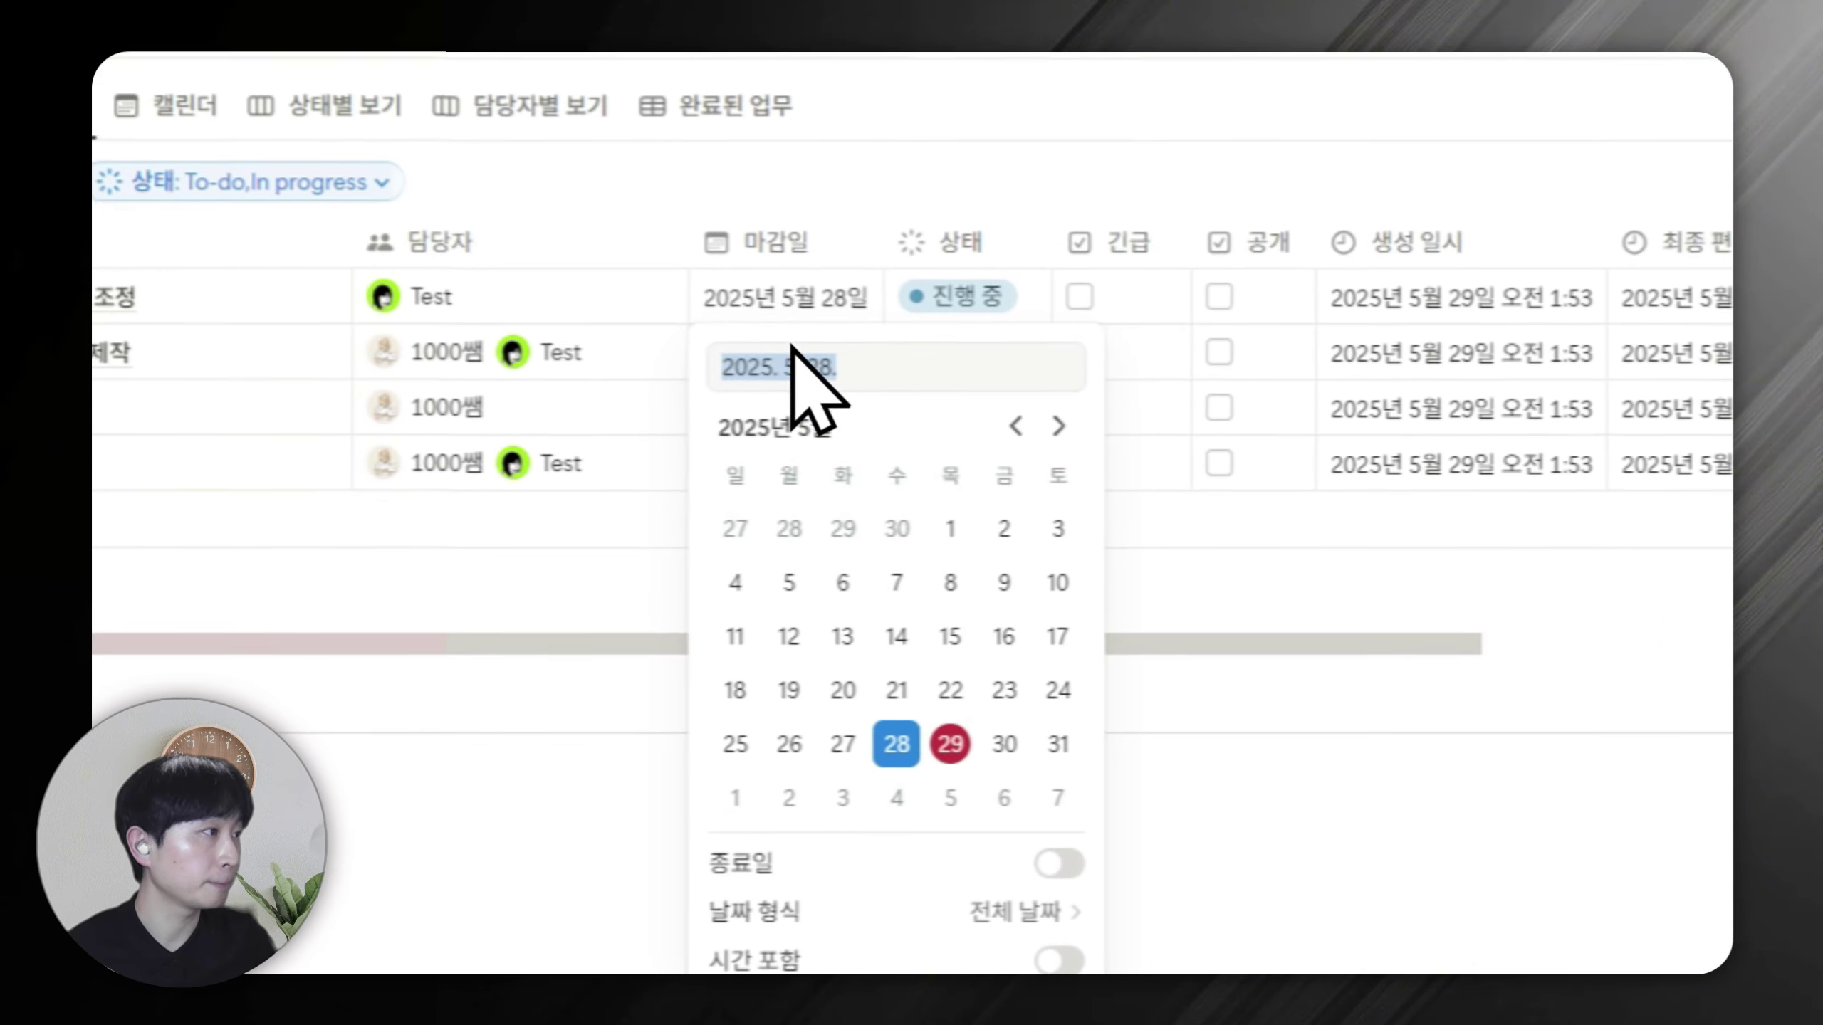
pyautogui.click(1004, 744)
pyautogui.press('Escape')
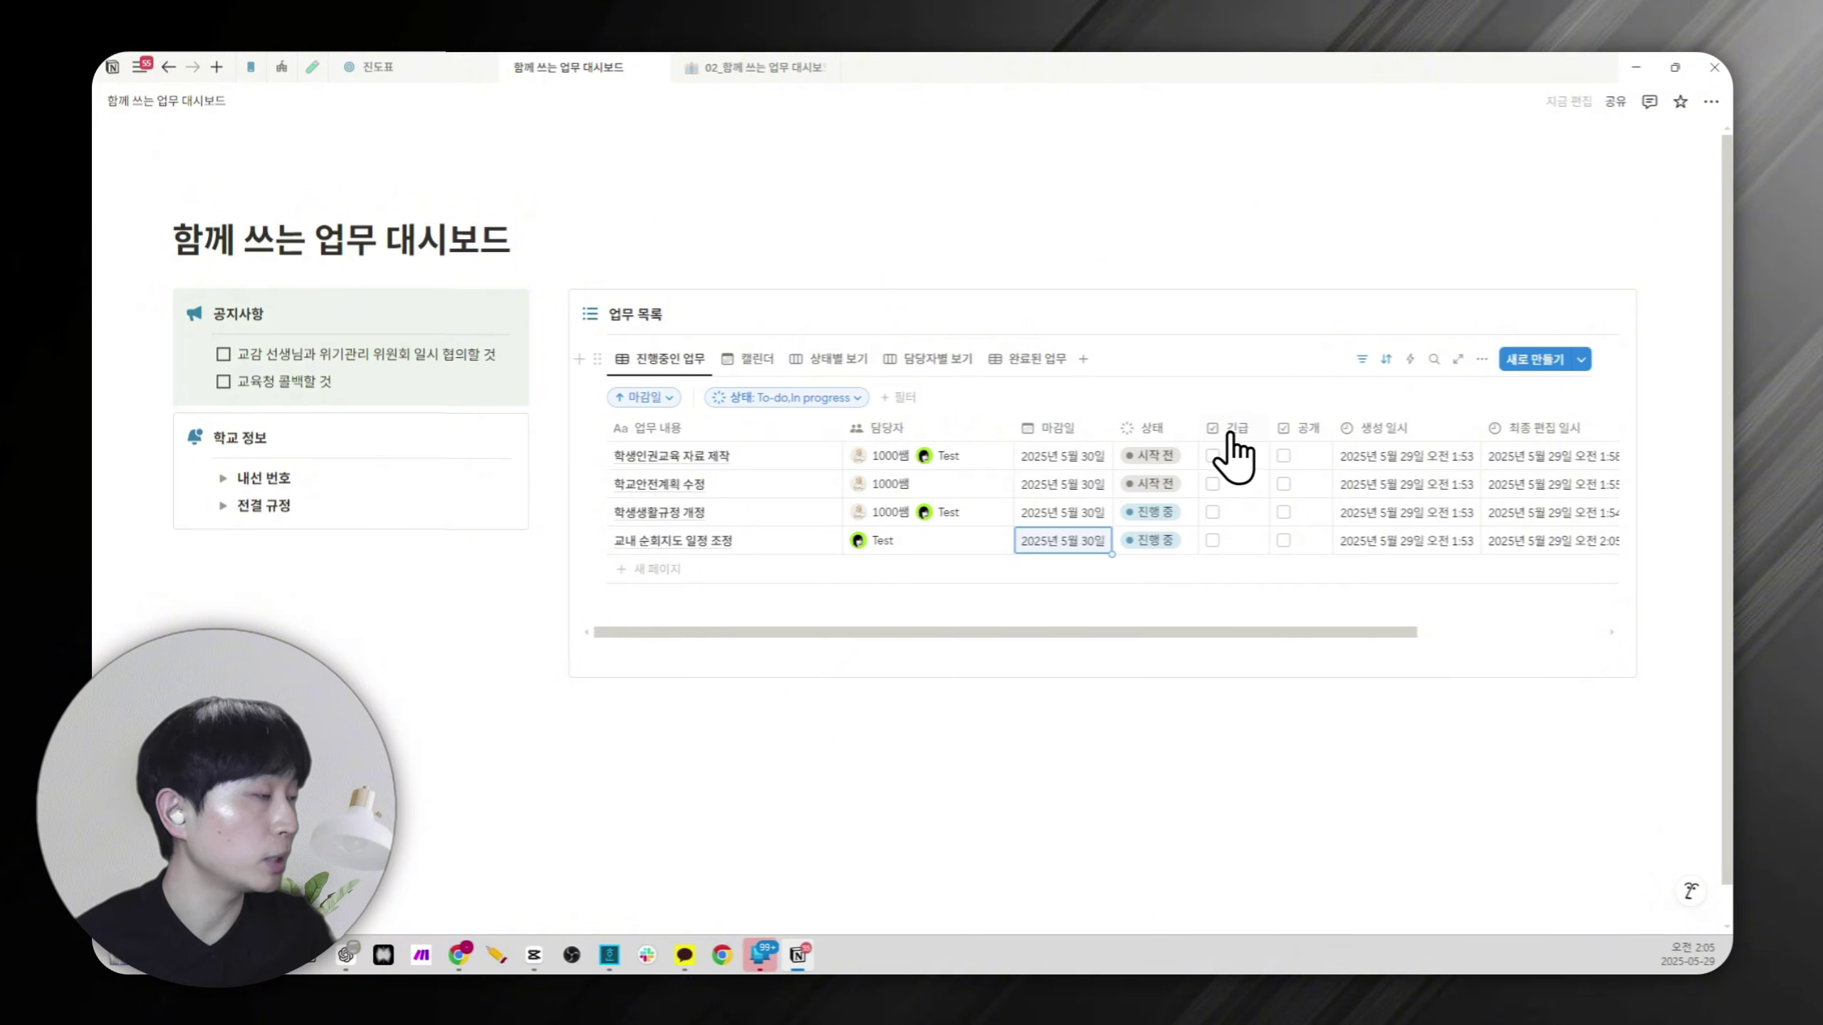
# Tick the 긴급 checkbox on the 학생생활규정 개정 row.
pyautogui.click(1212, 513)
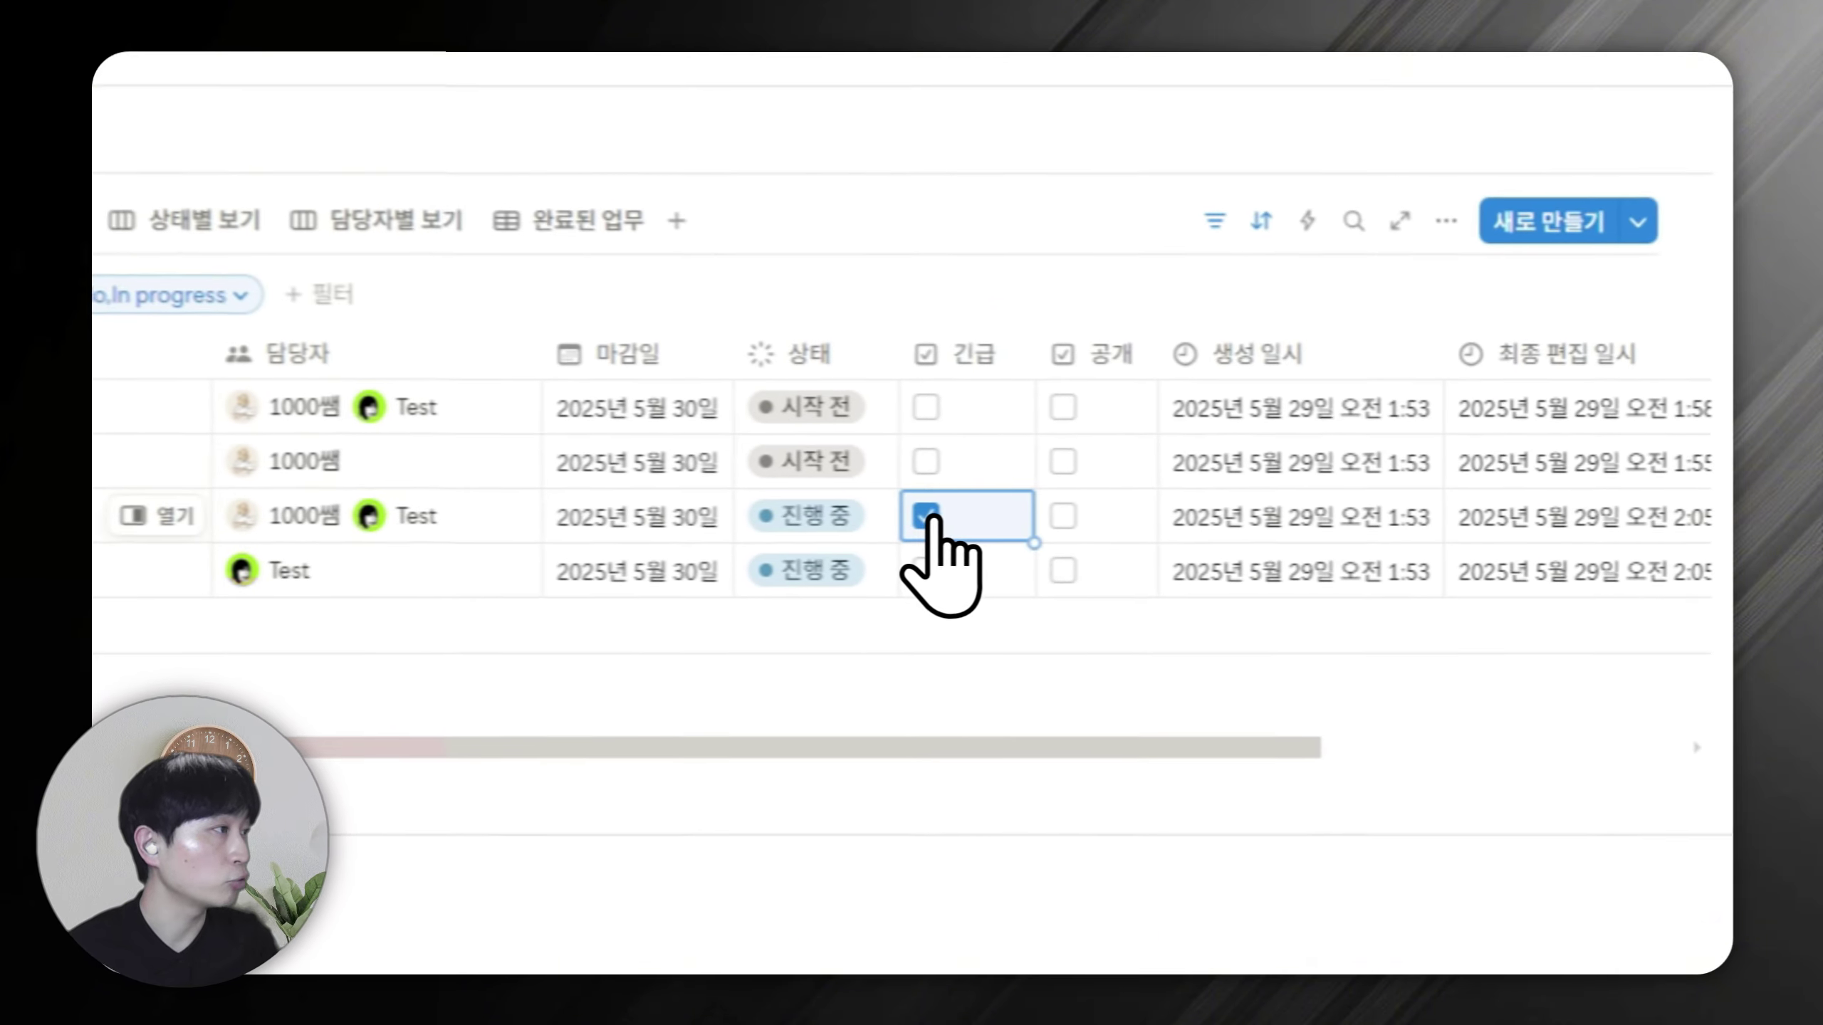
pyautogui.click(910, 517)
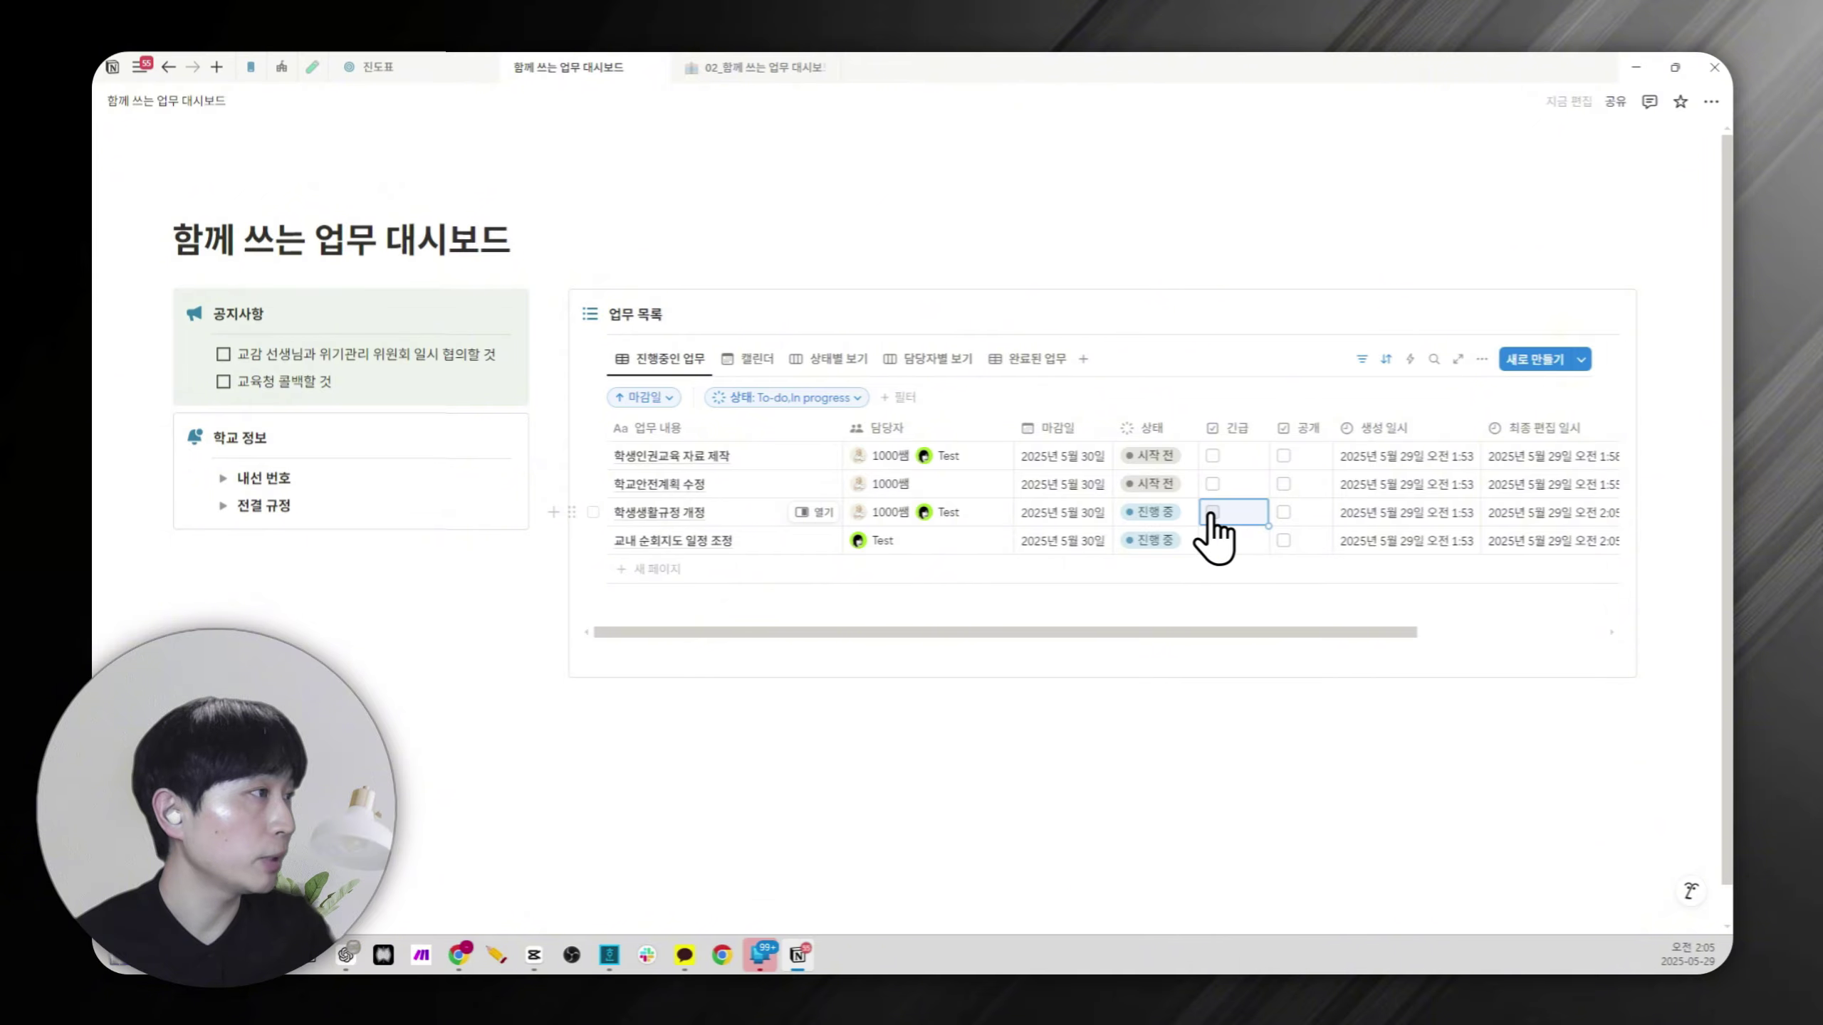
pyautogui.click(1212, 512)
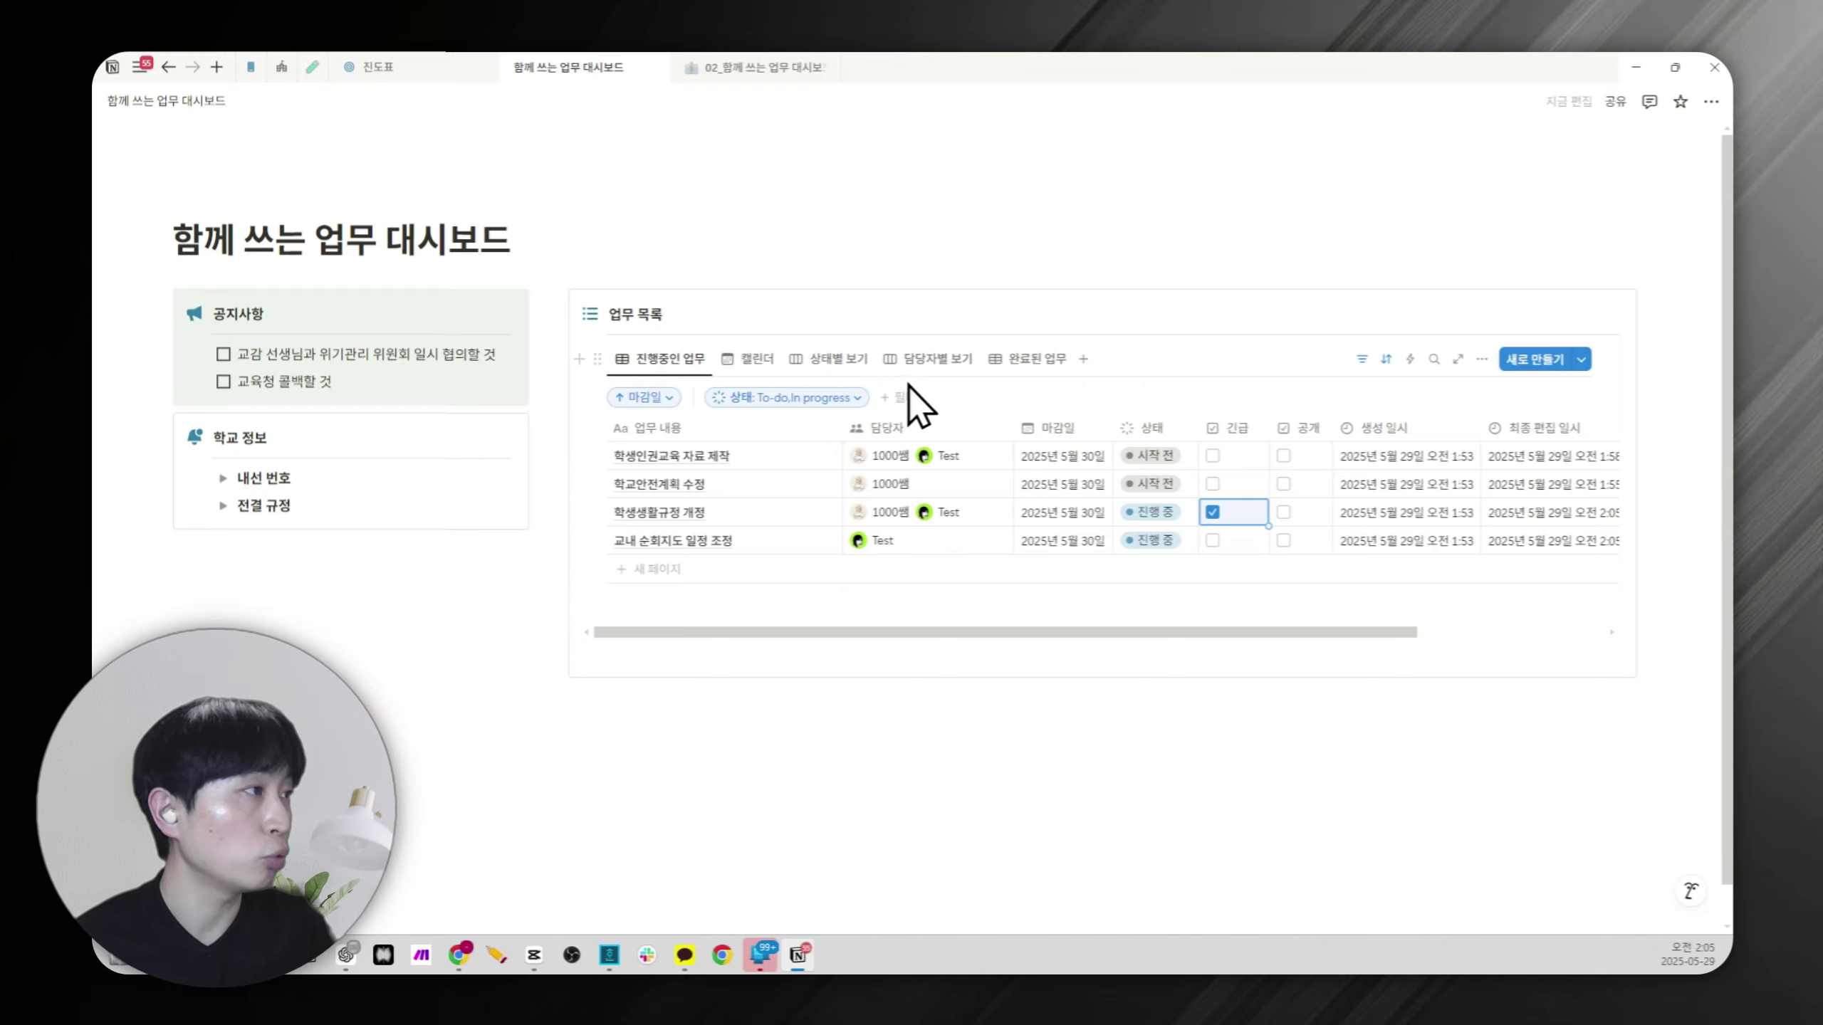
# Add a descending 긴급 sort after 마감일 and save it for everyone.
pyautogui.click(659, 397)
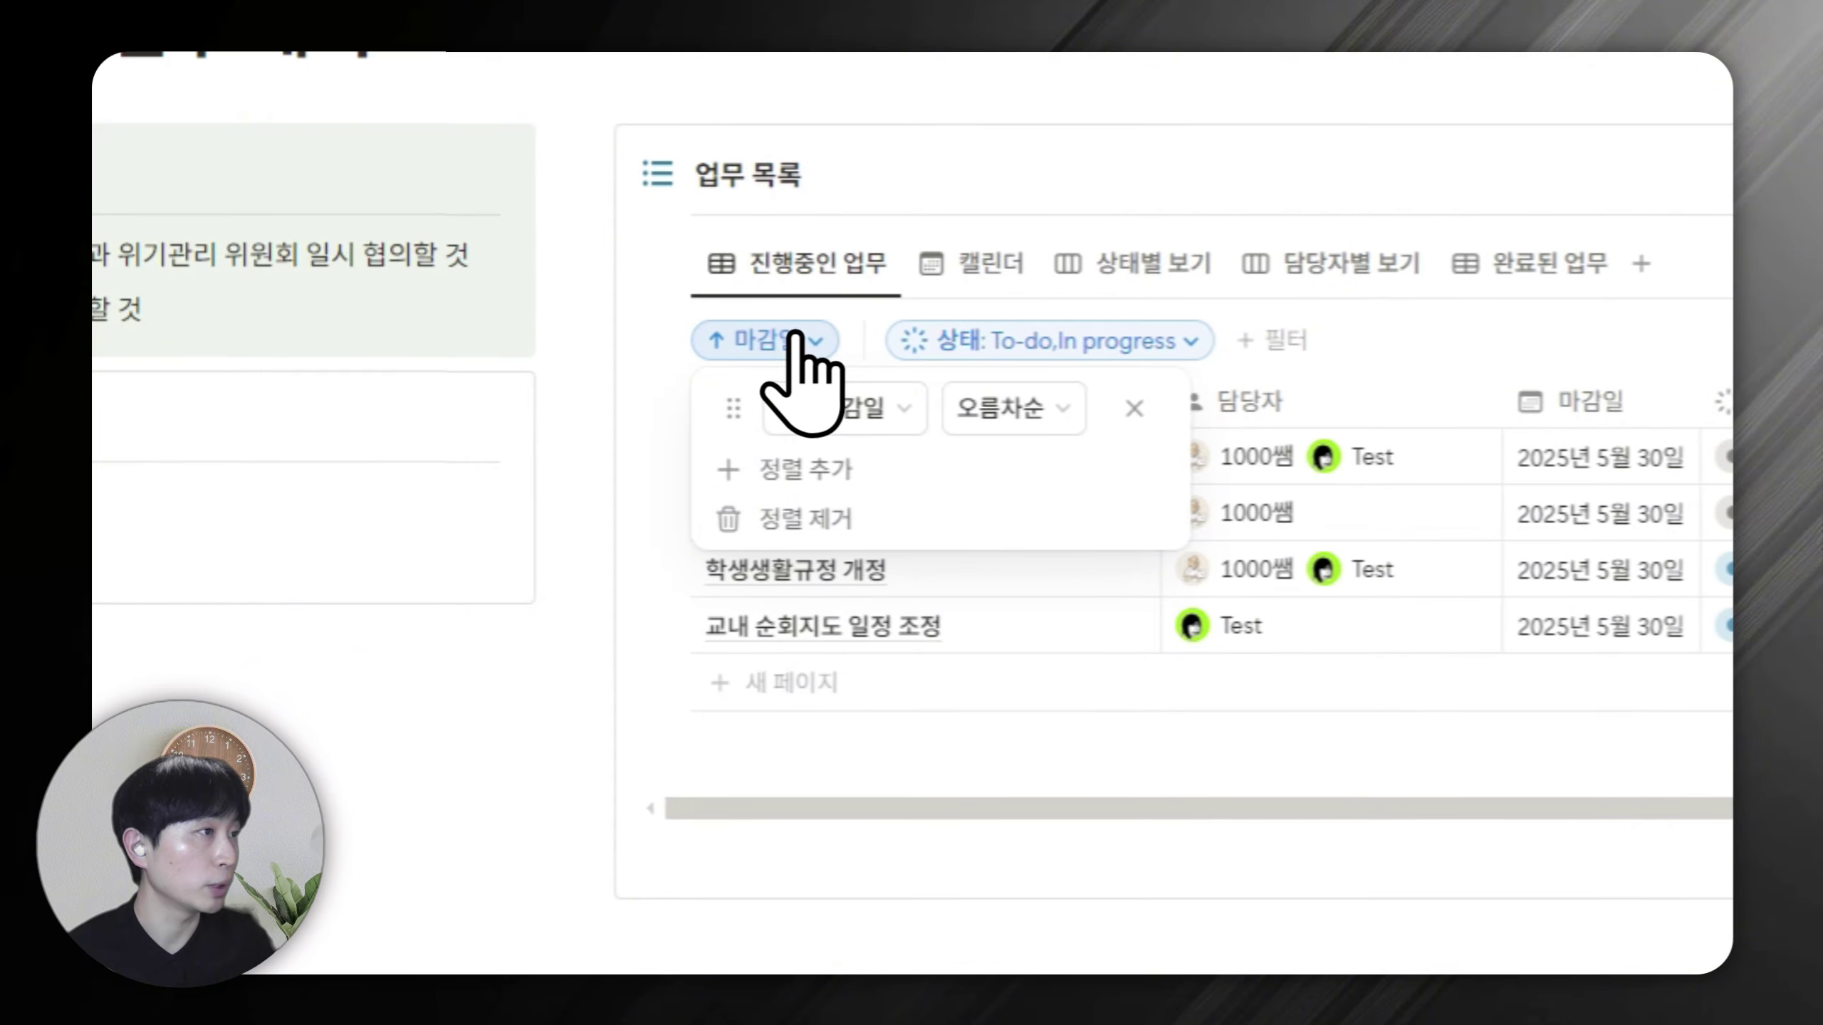
pyautogui.click(821, 471)
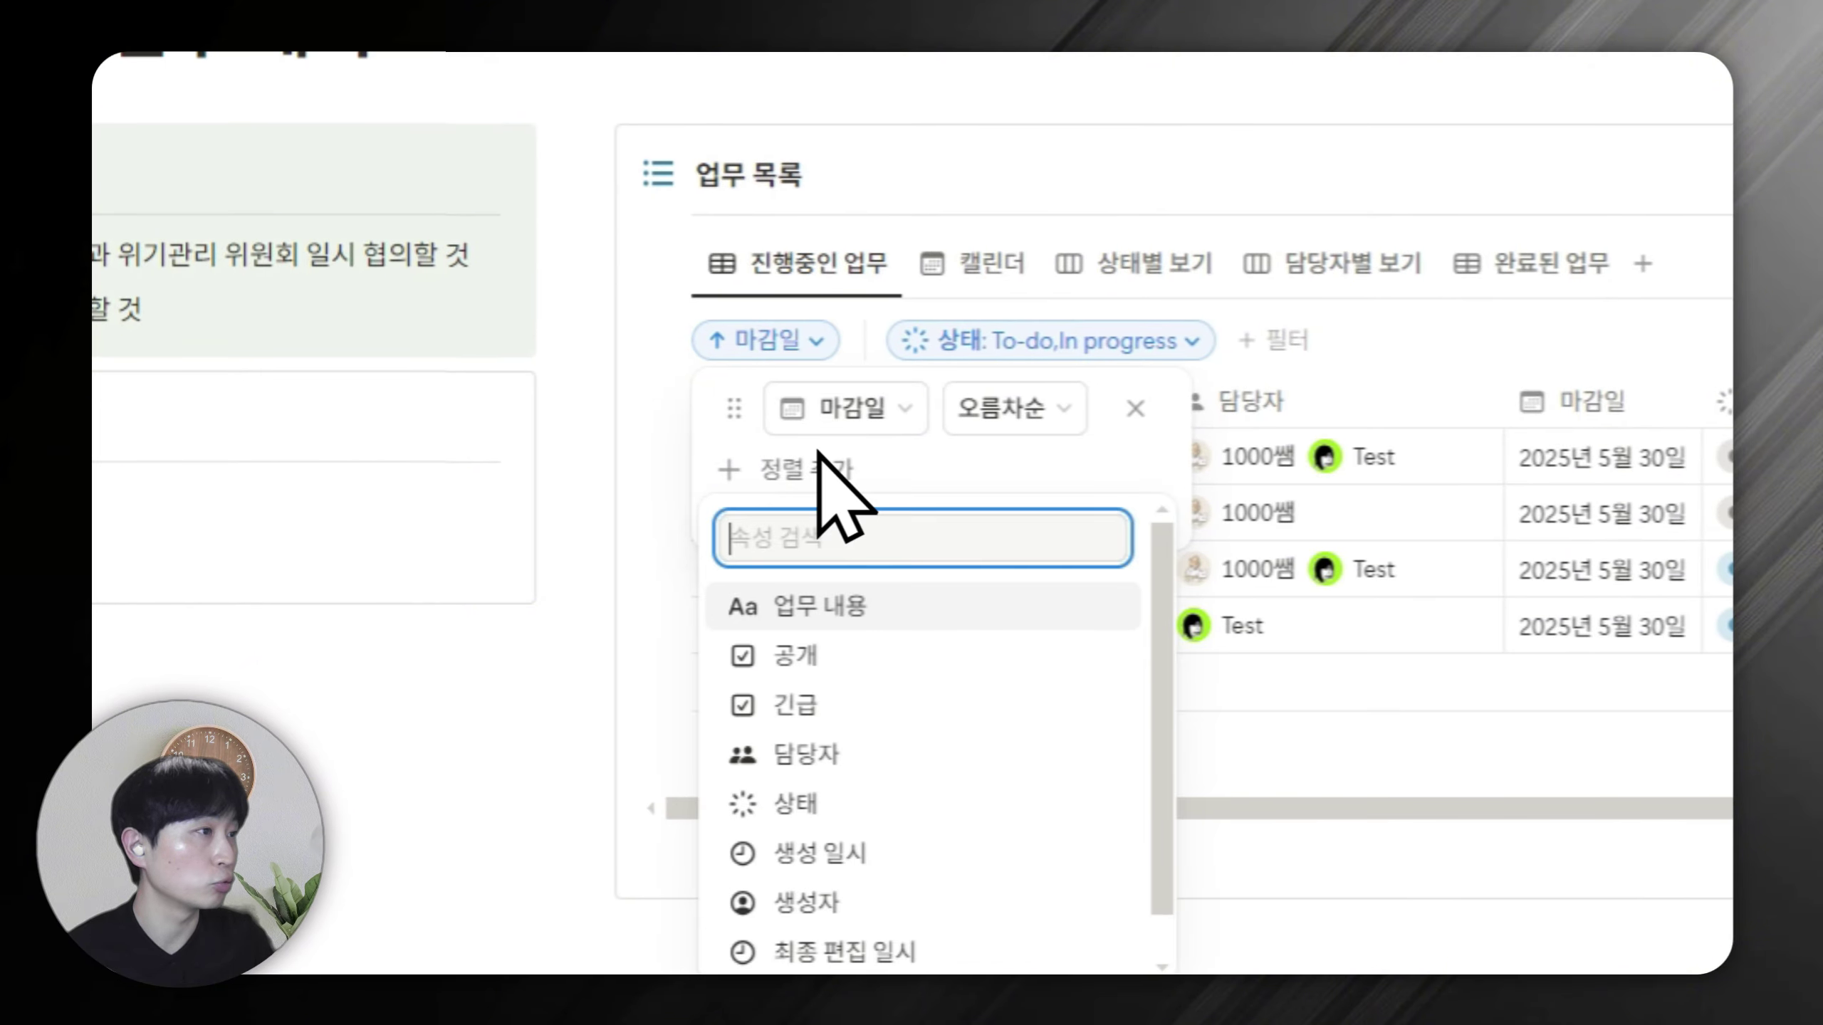
pyautogui.click(829, 705)
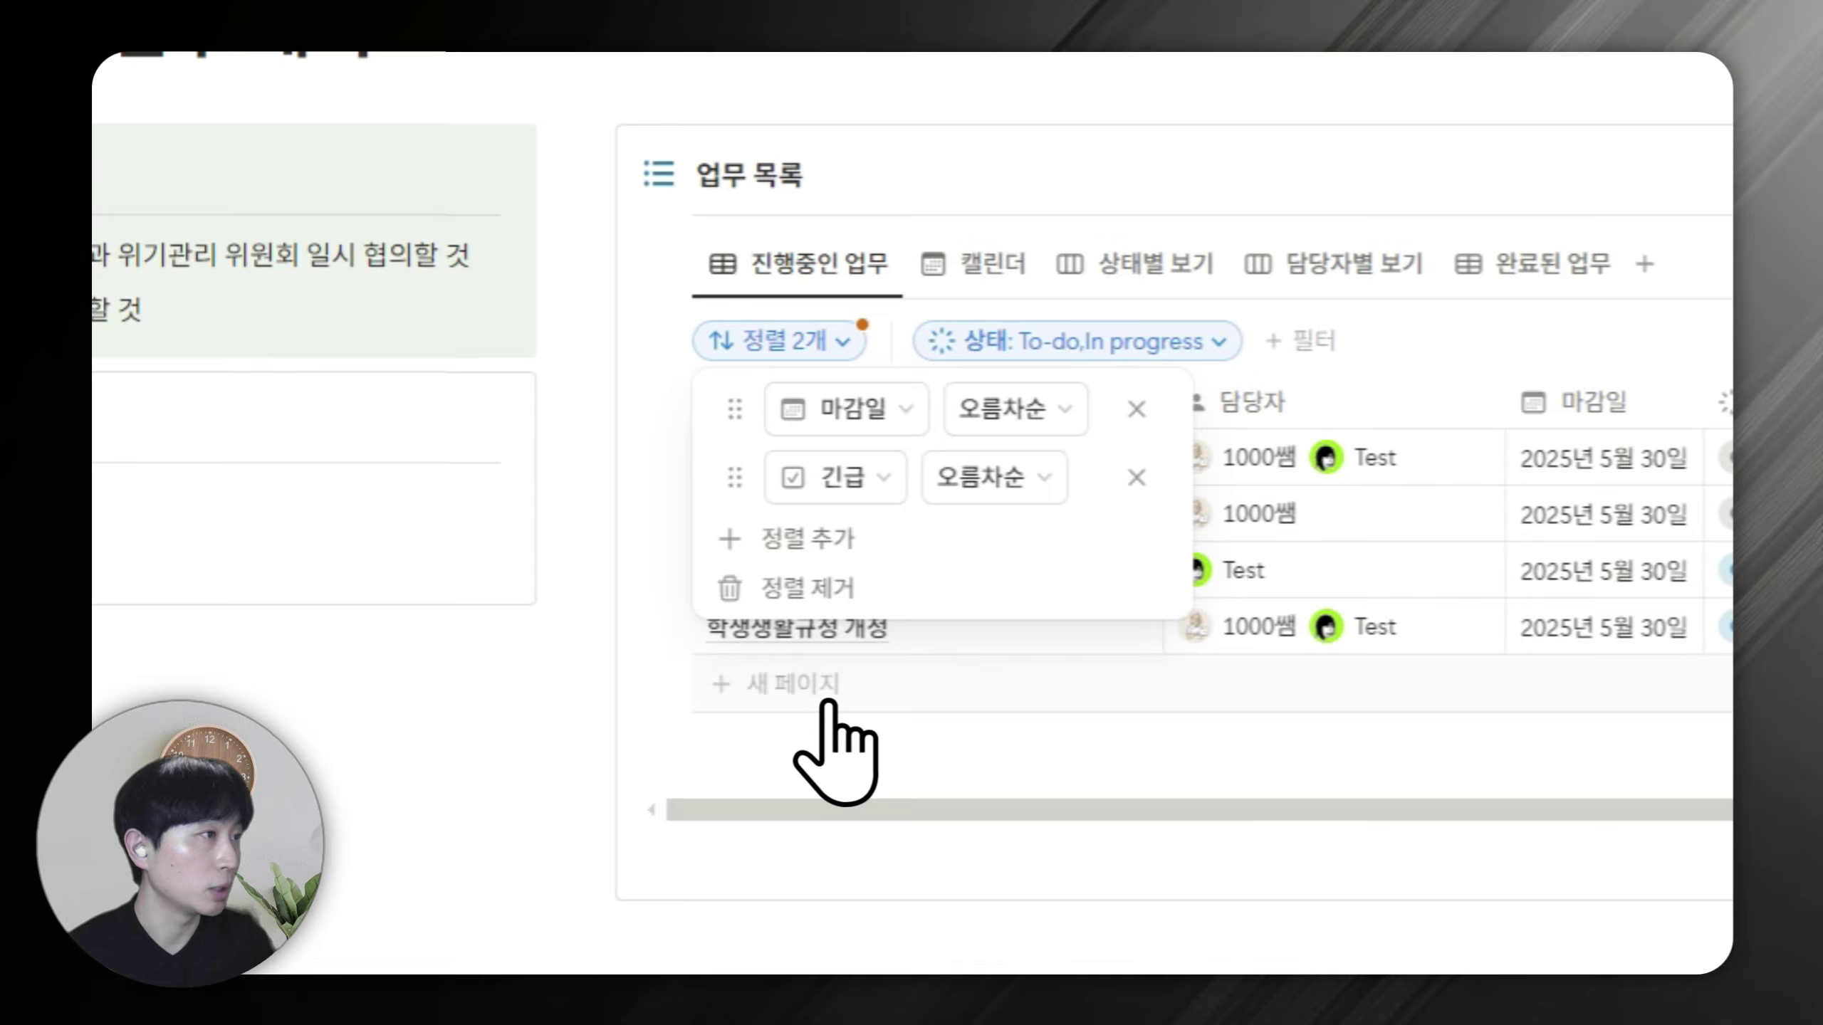
pyautogui.click(1033, 474)
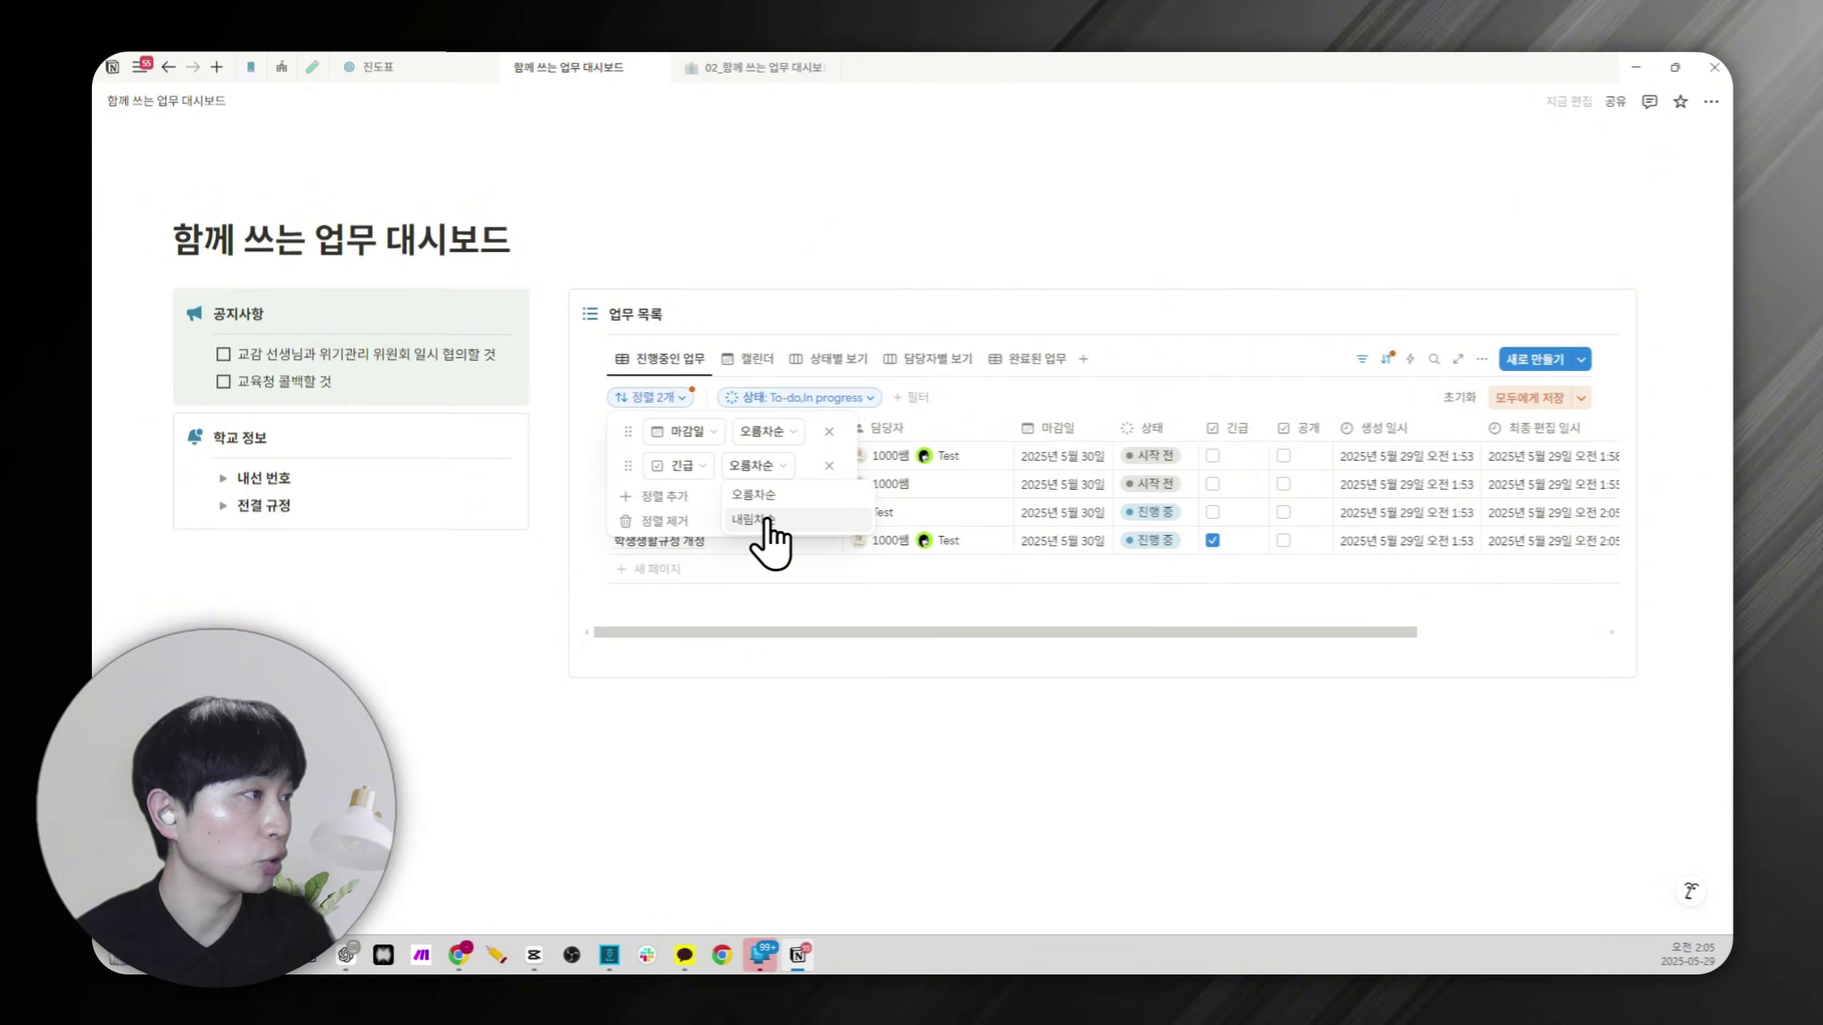
pyautogui.click(765, 520)
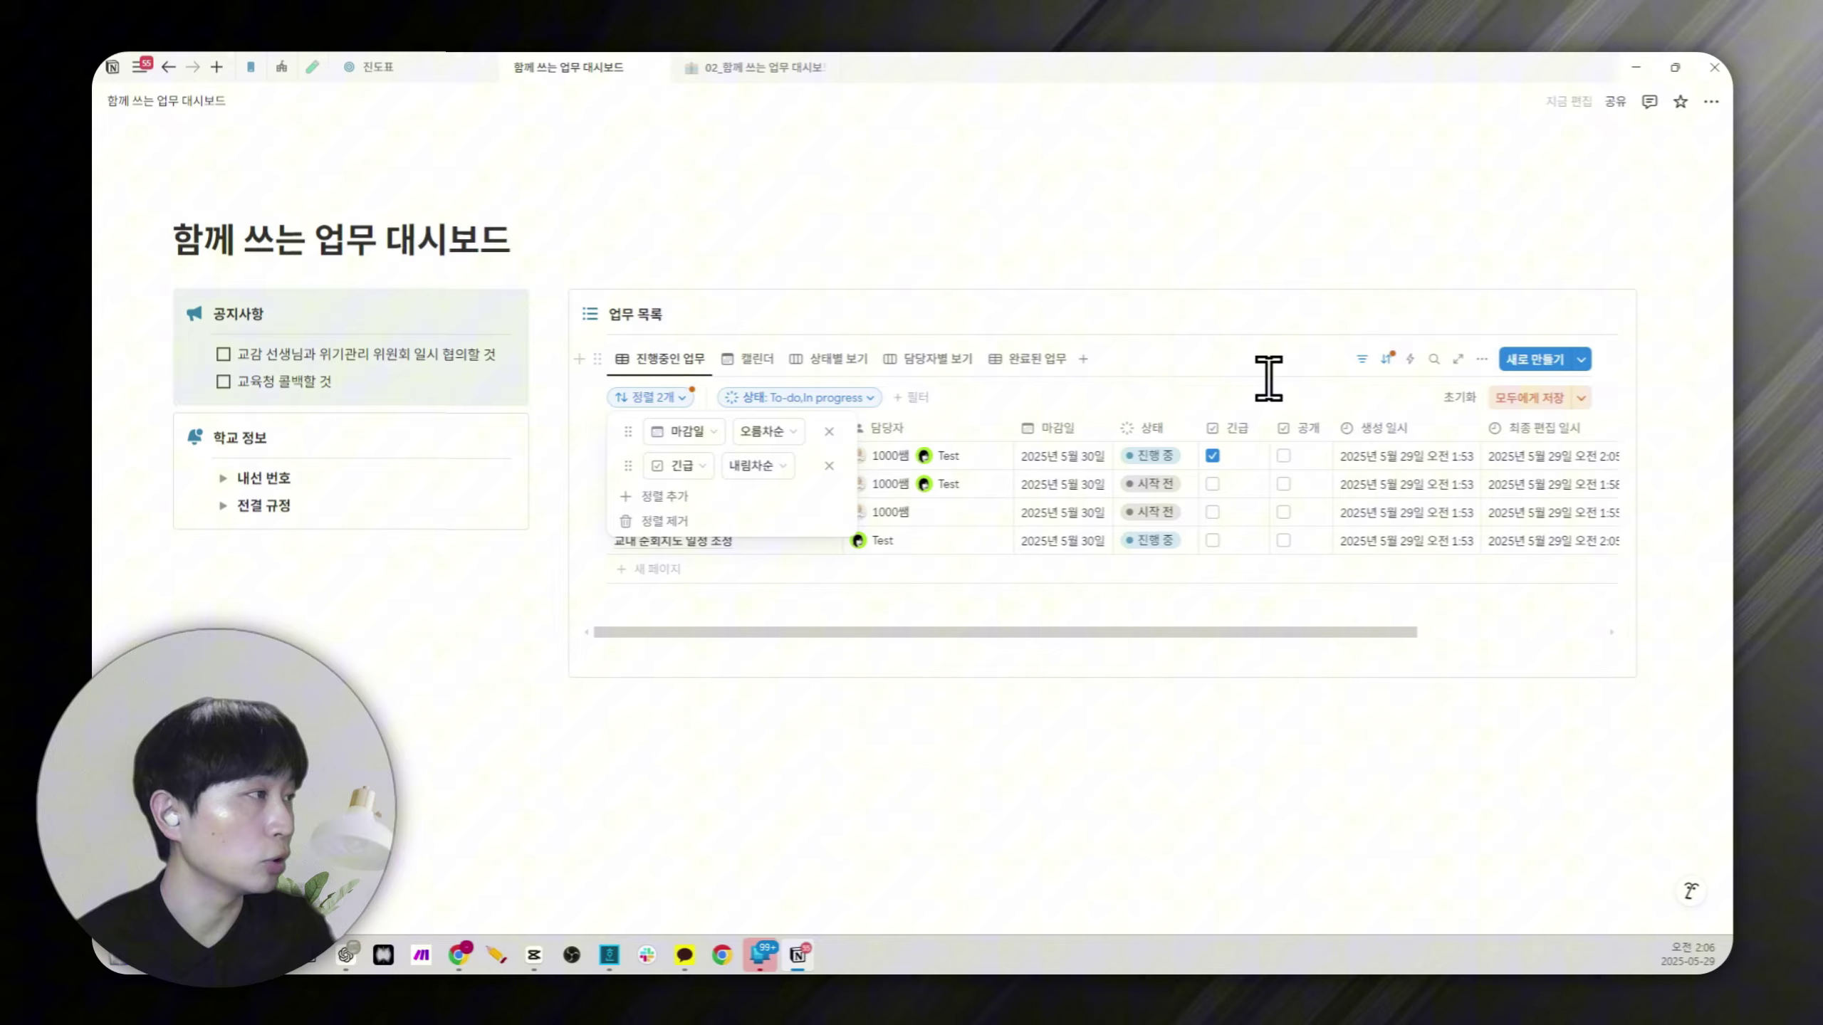
pyautogui.click(1529, 397)
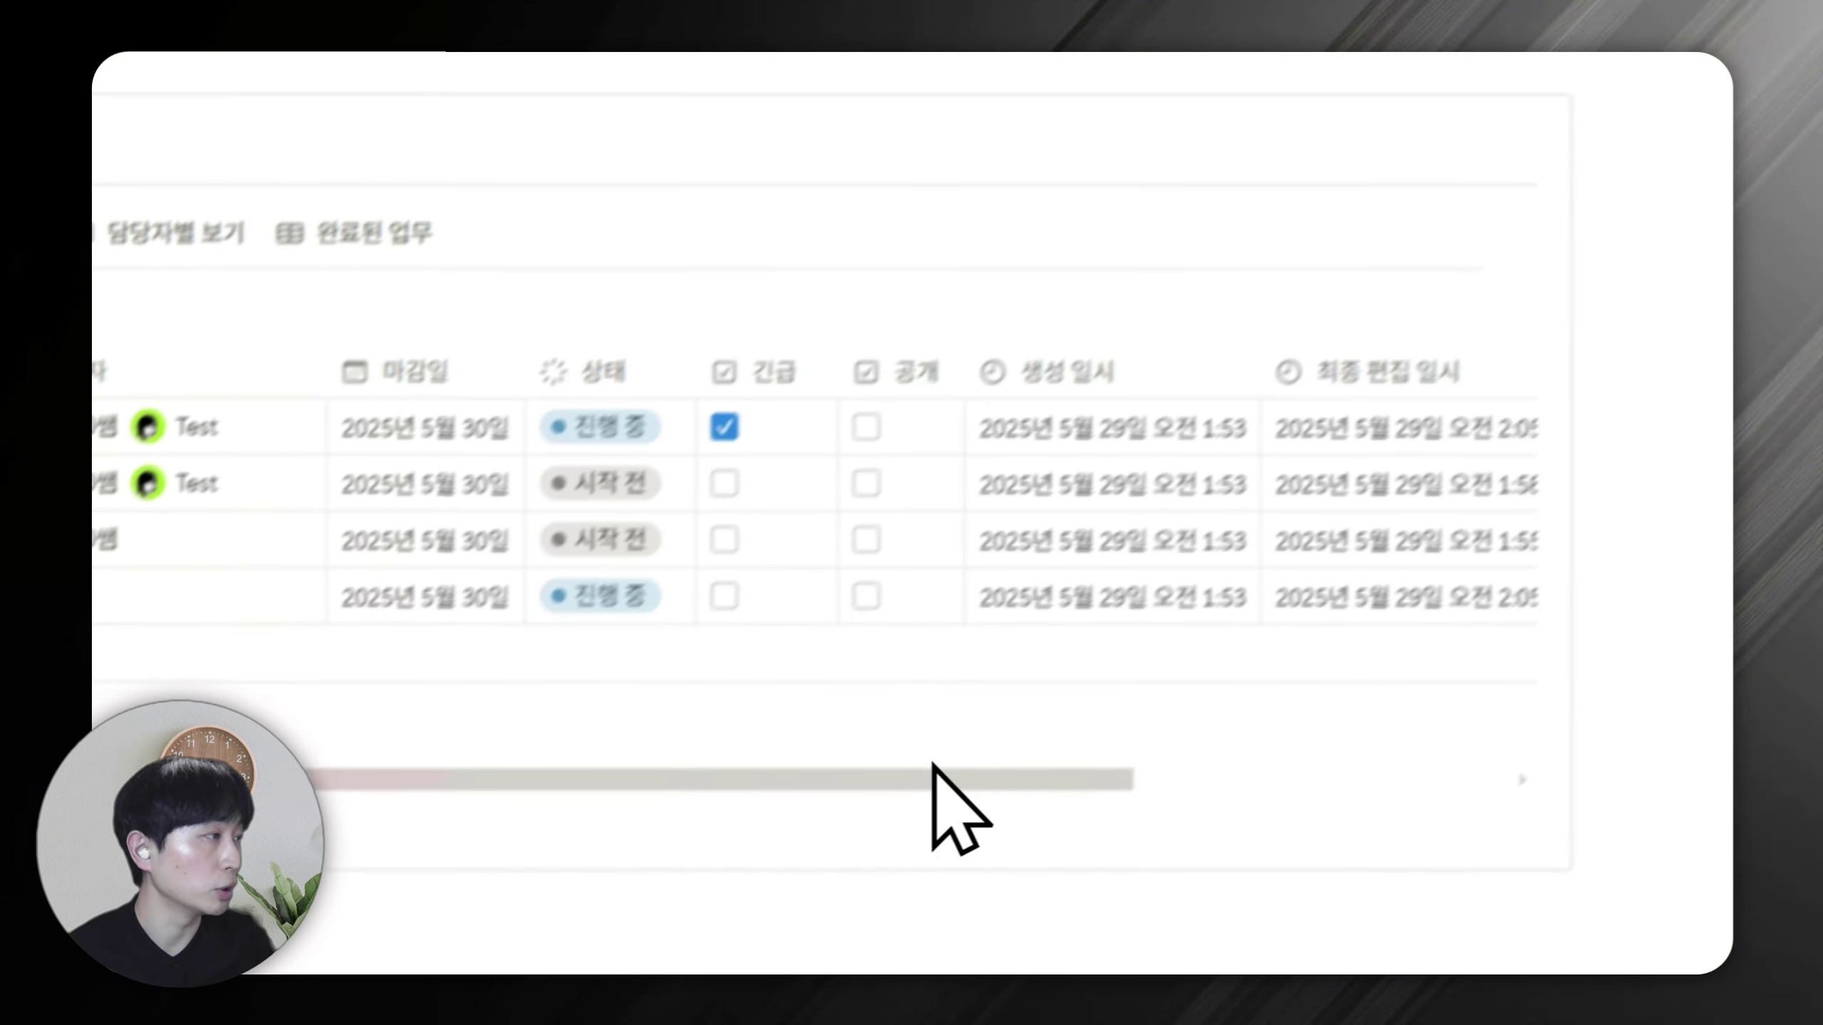
# Test the sorting by toggling 긴급 boxes, leaving 교내 순회지도 일정 조정 as the only urgent task.
pyautogui.click(693, 628)
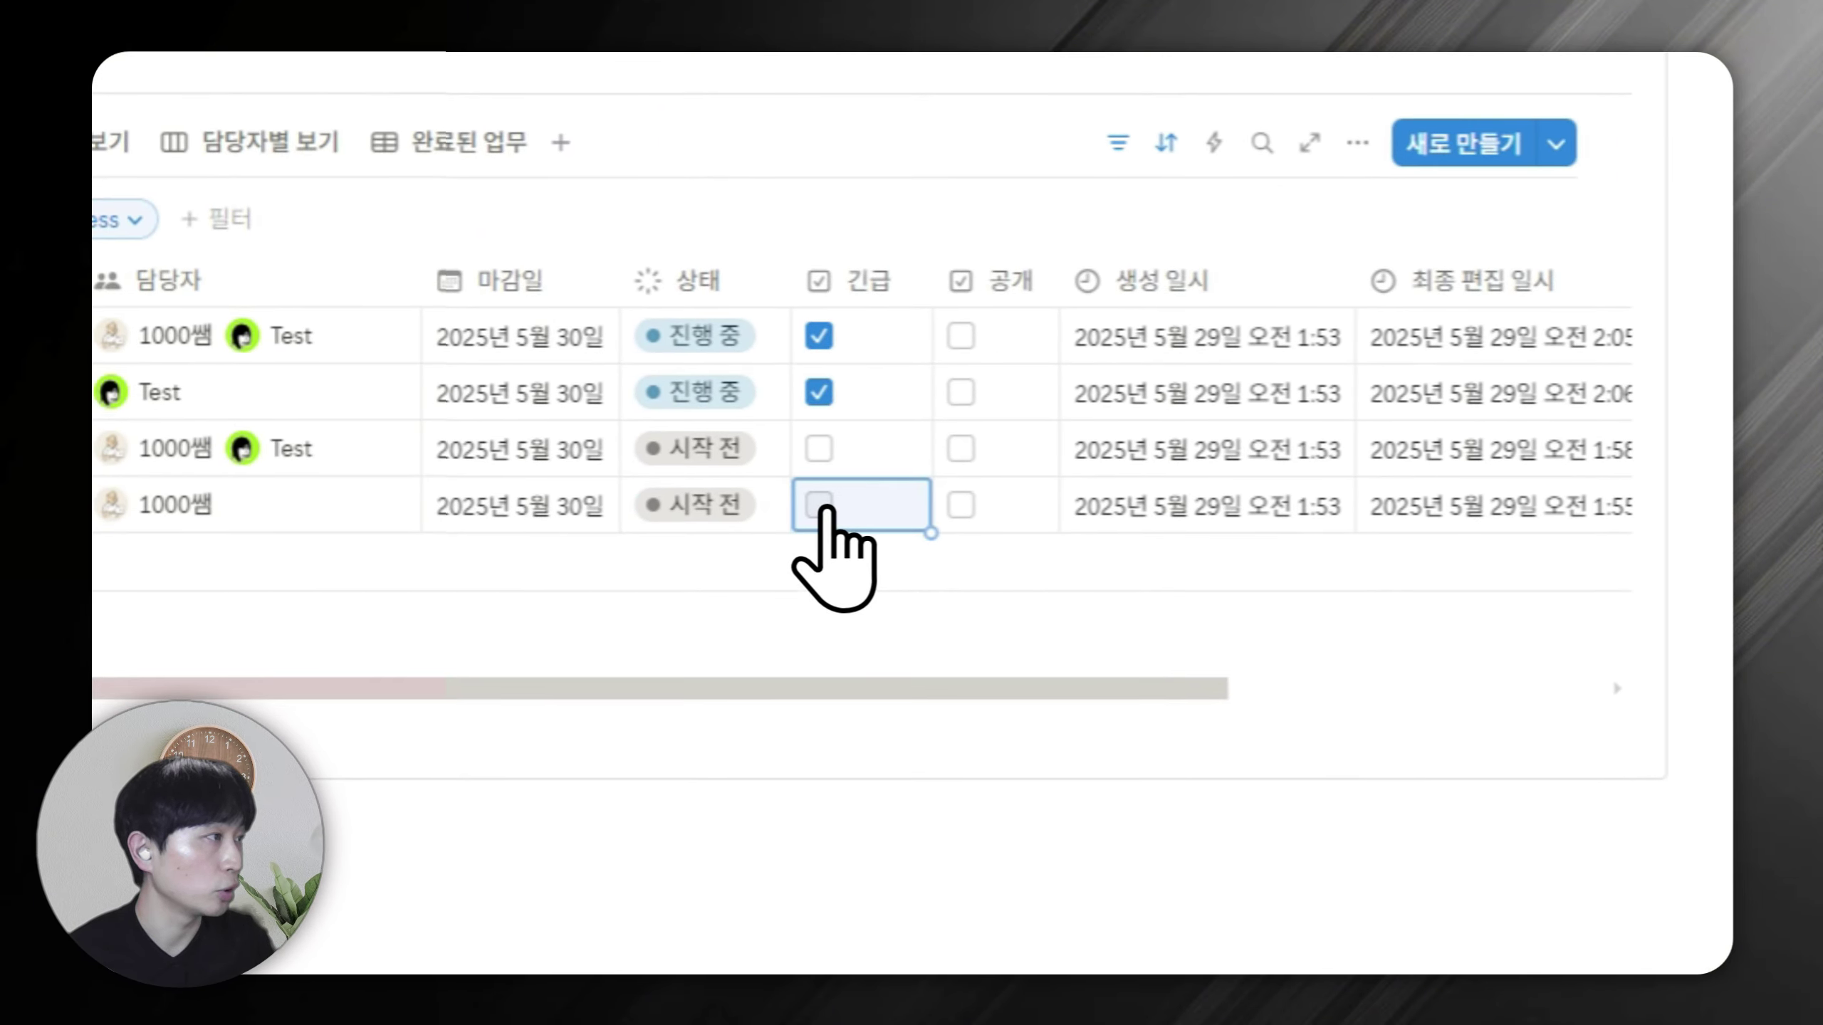
pyautogui.click(824, 450)
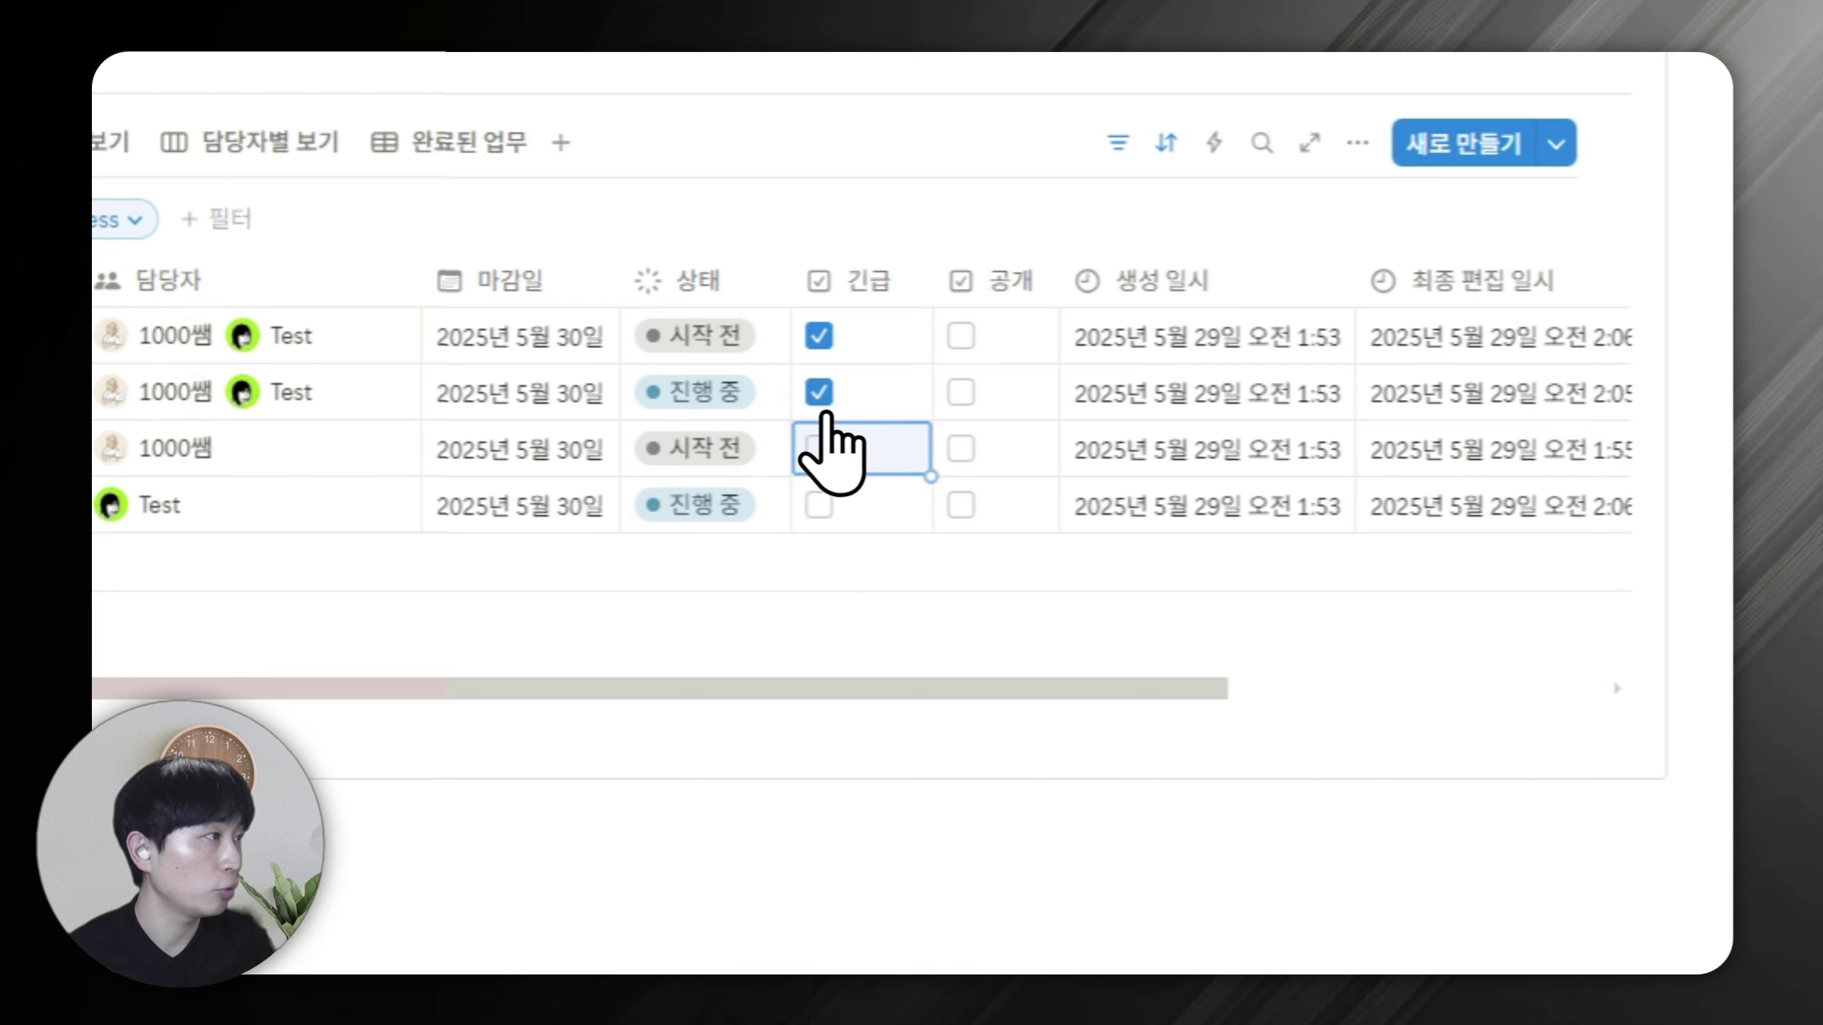
pyautogui.click(822, 392)
pyautogui.click(833, 355)
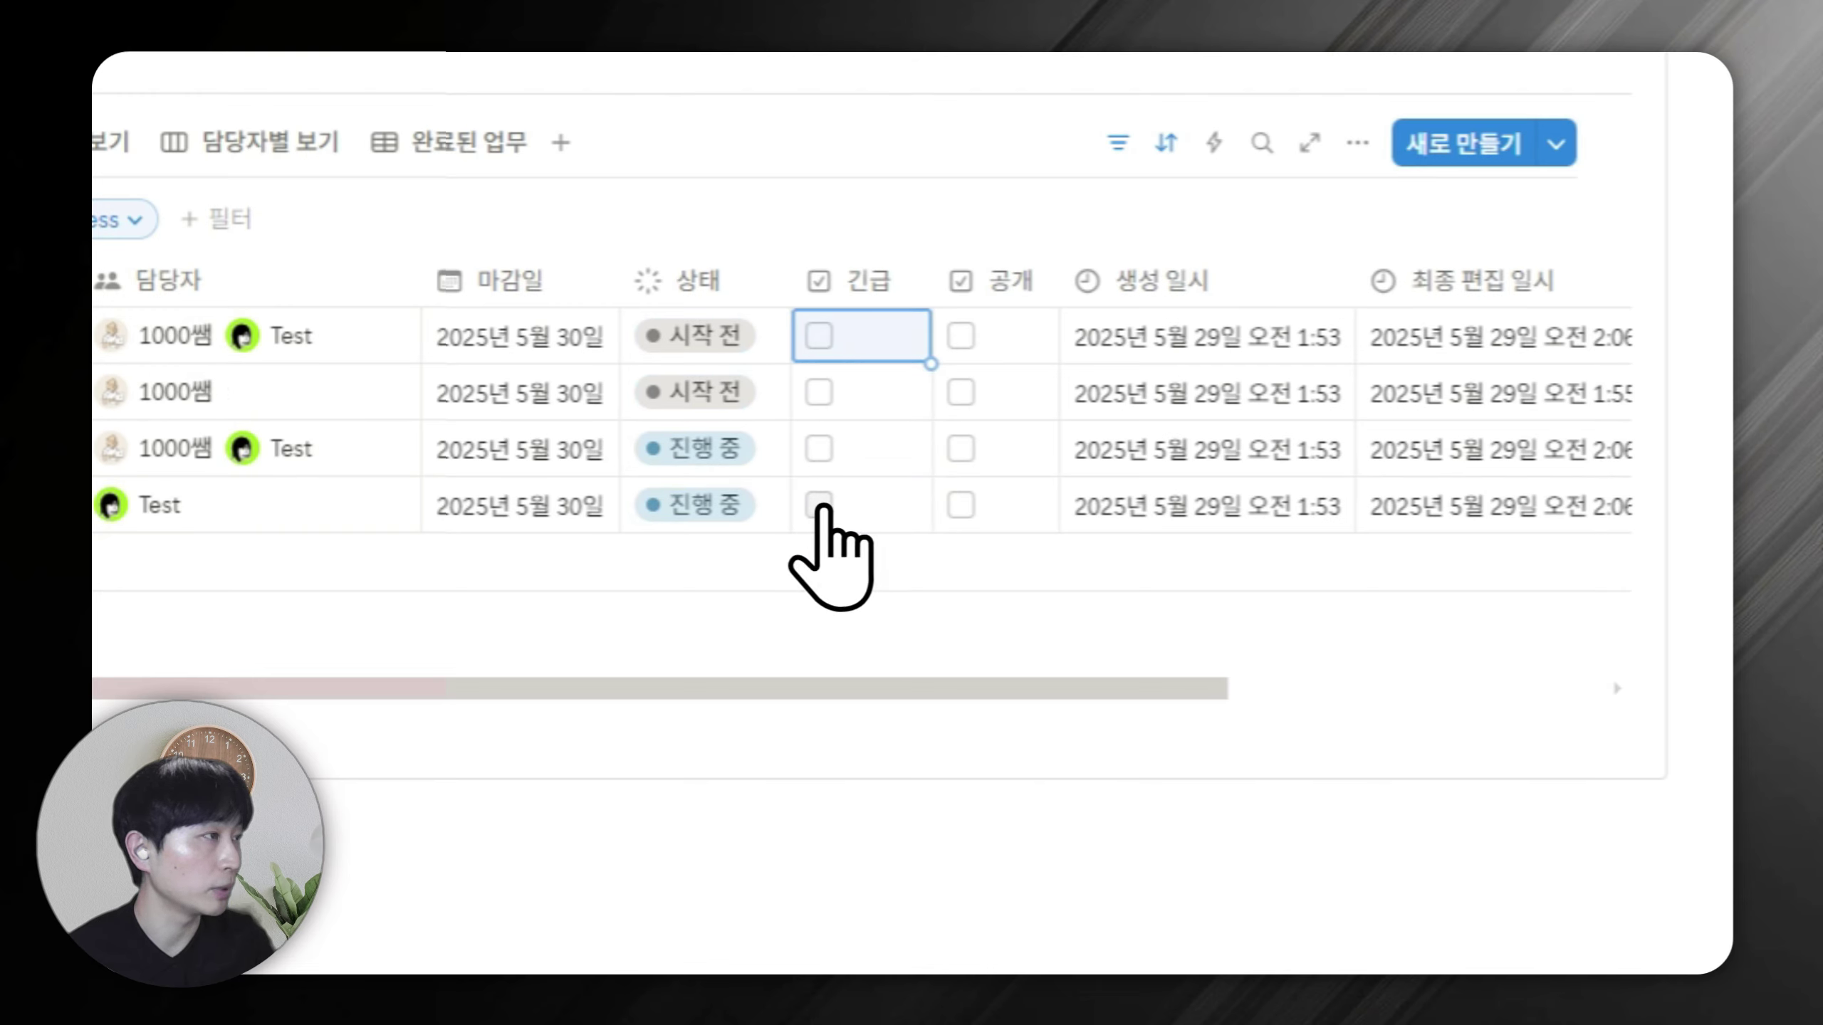
pyautogui.click(822, 506)
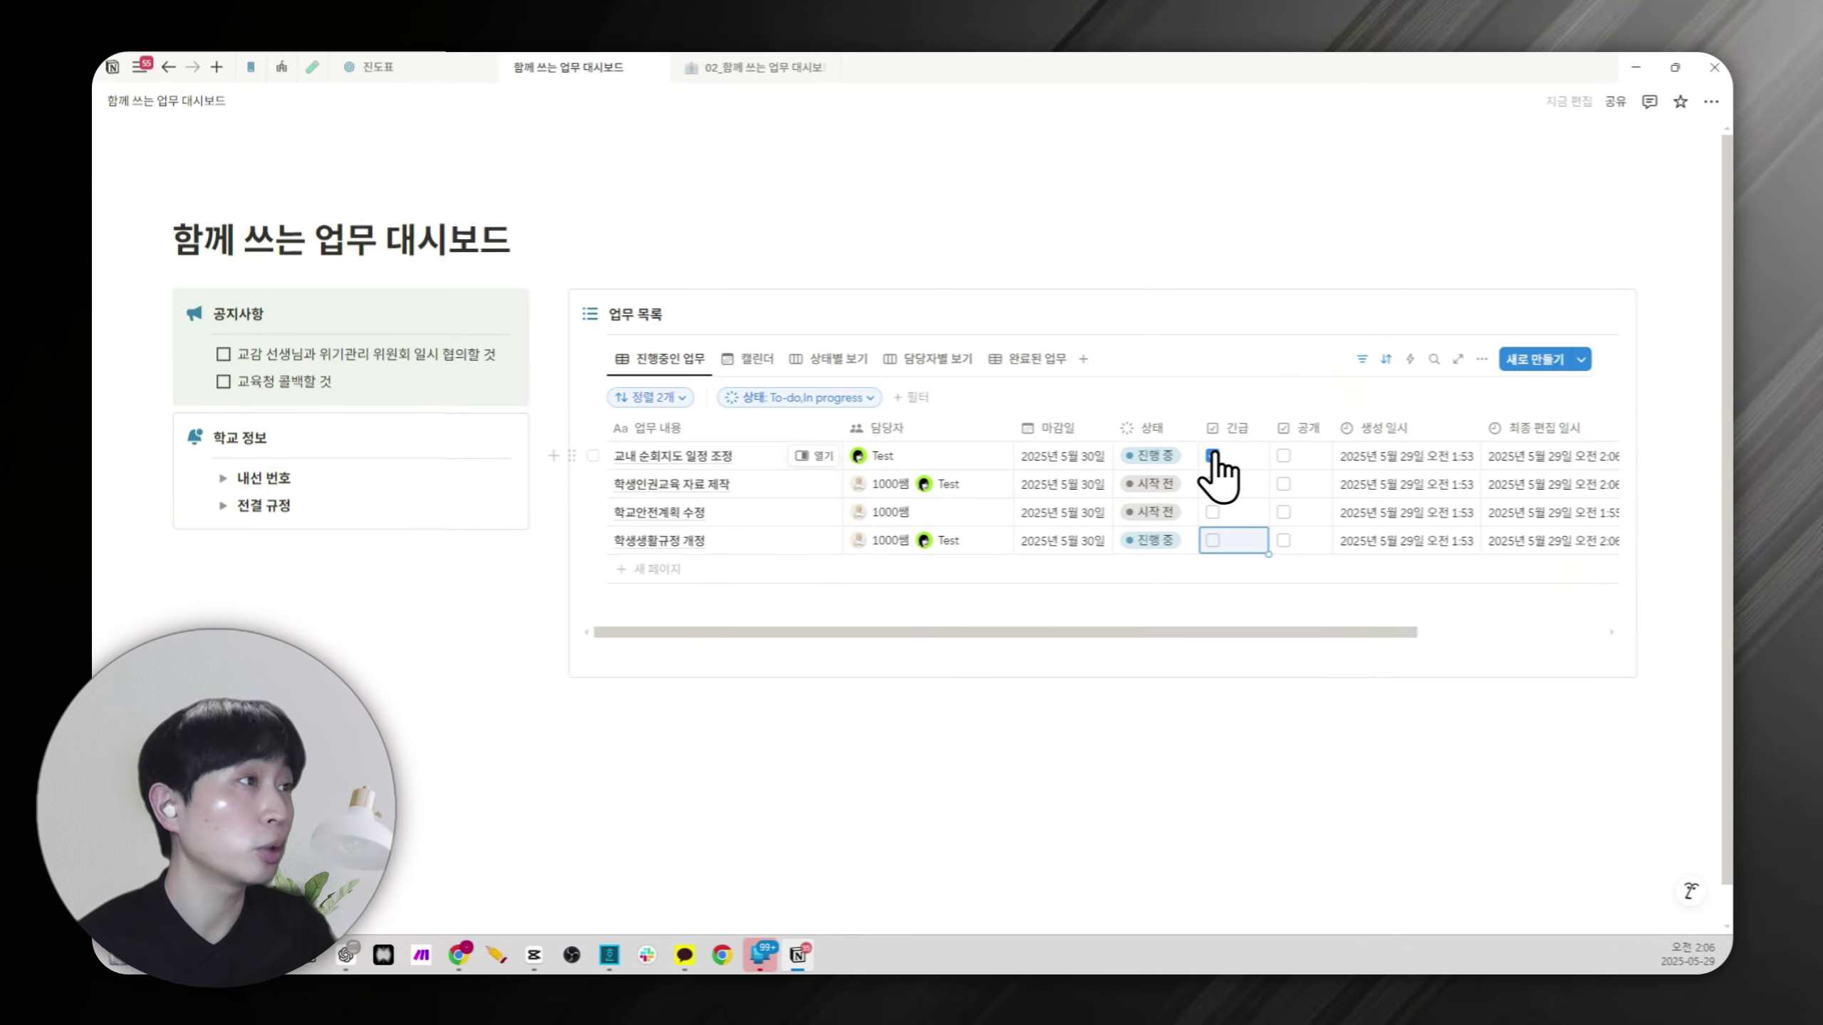
# Clear the top task's urgent flag and add a 긴급 sort to the 상태별 보기 board, saved for everyone.
pyautogui.click(1212, 456)
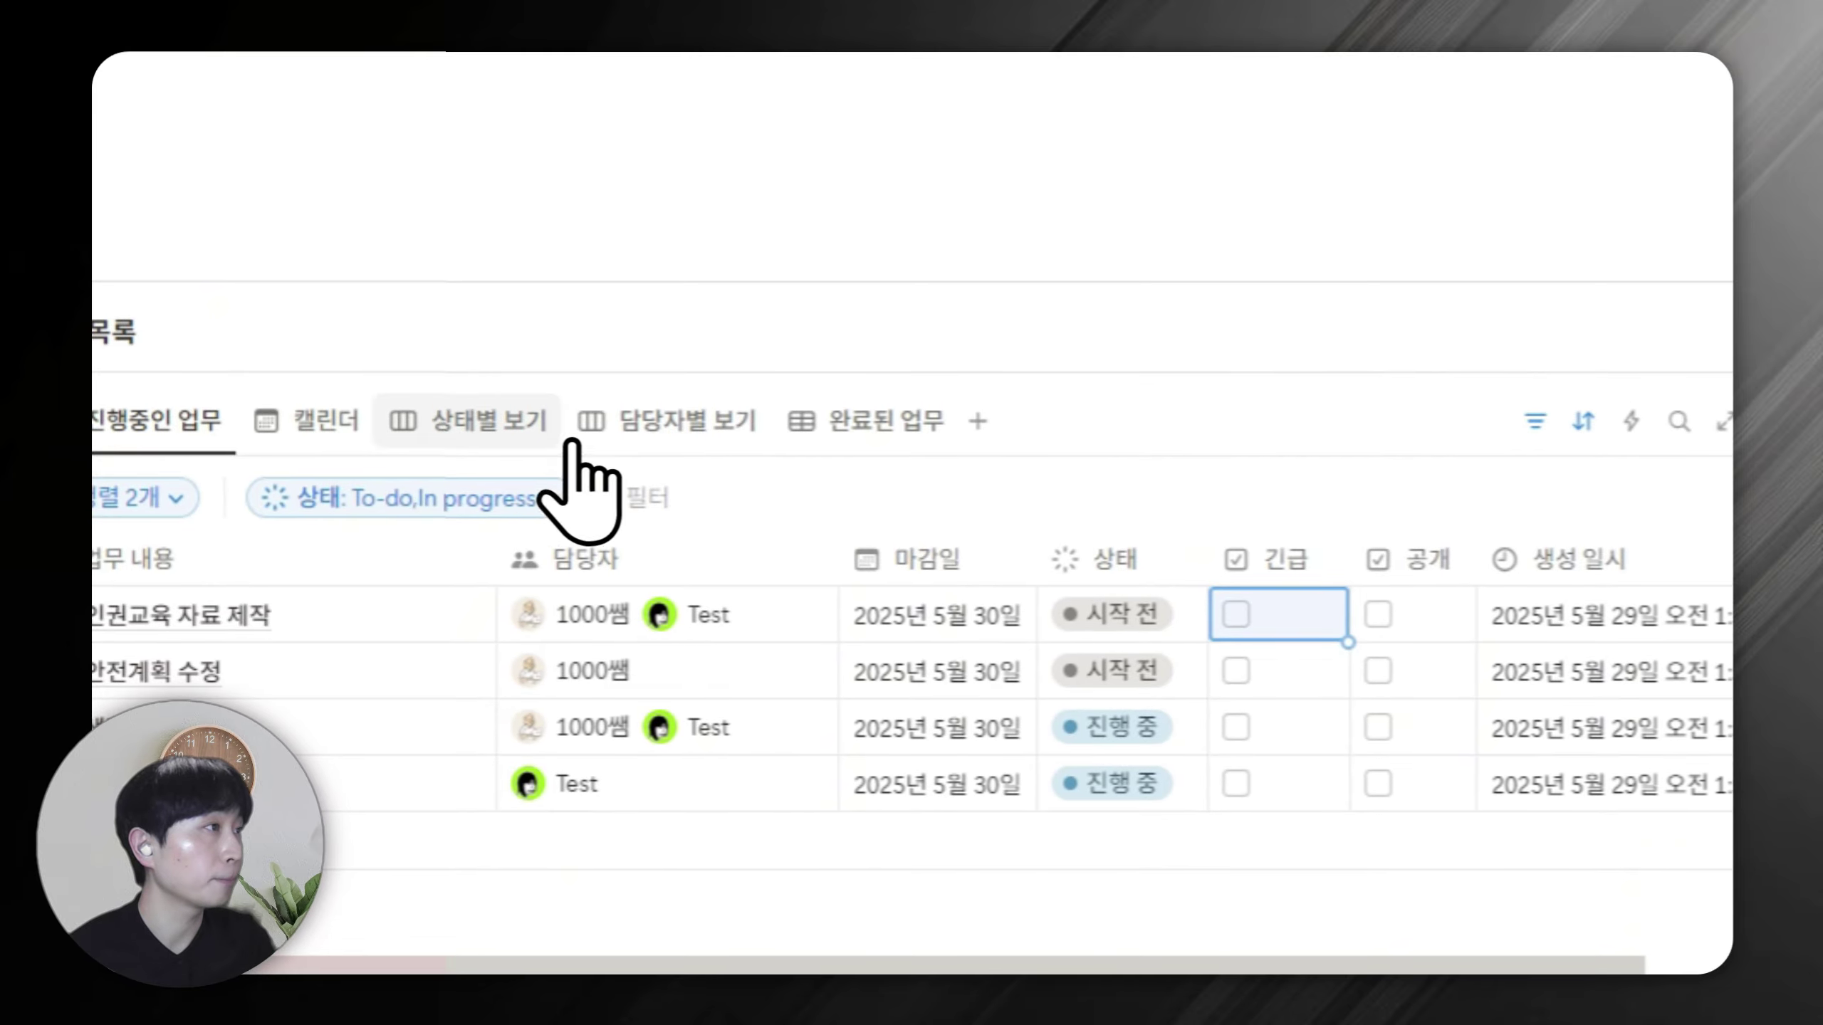
pyautogui.click(542, 435)
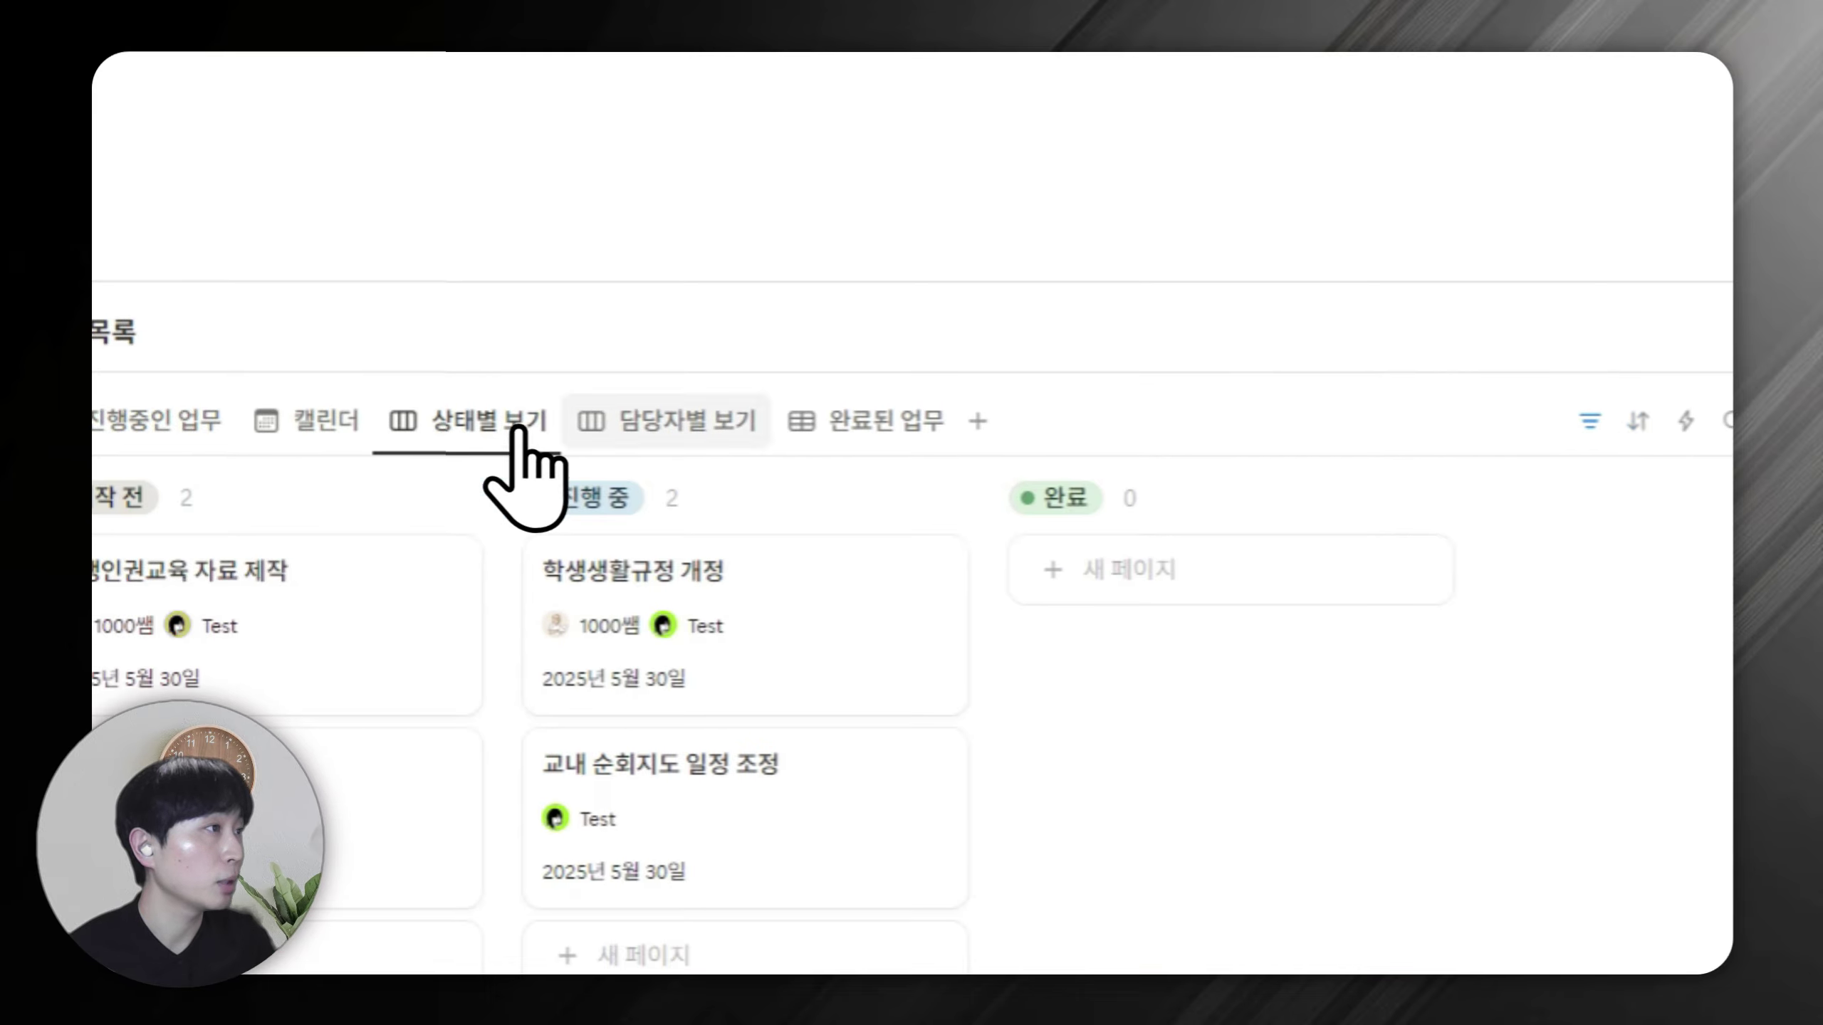
pyautogui.click(1582, 420)
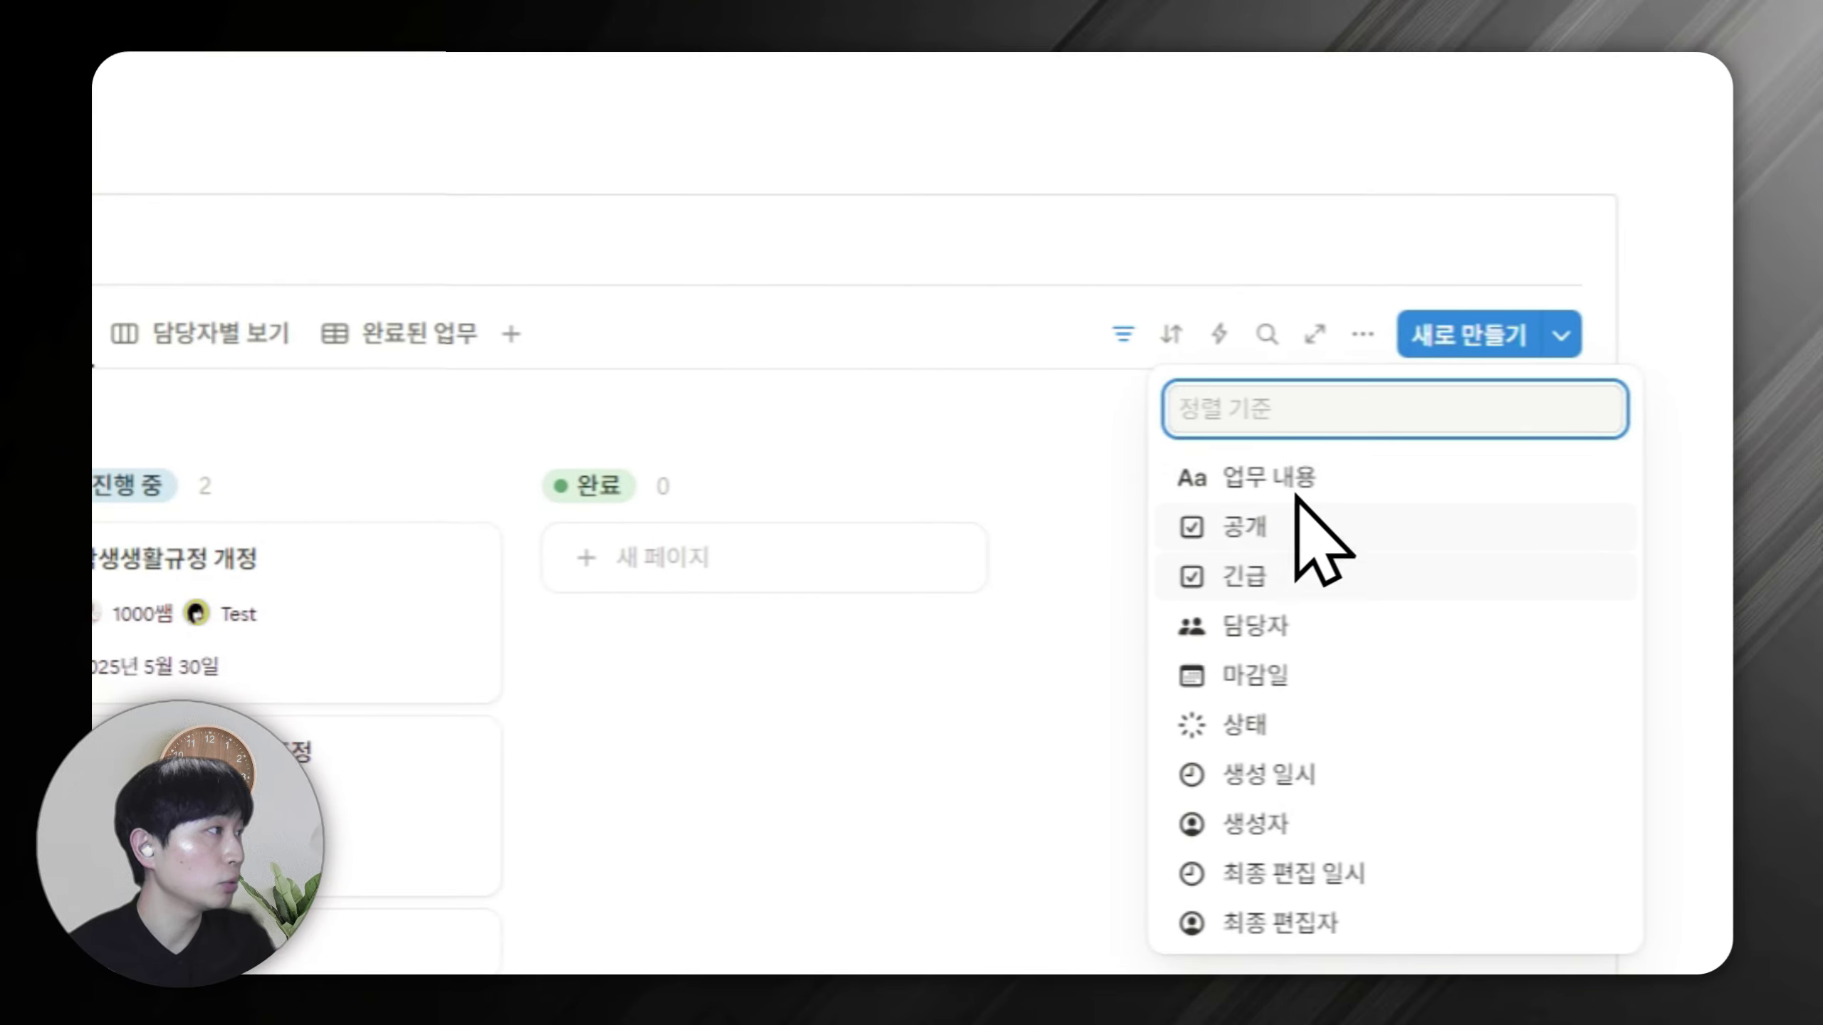
pyautogui.click(1263, 576)
pyautogui.click(556, 589)
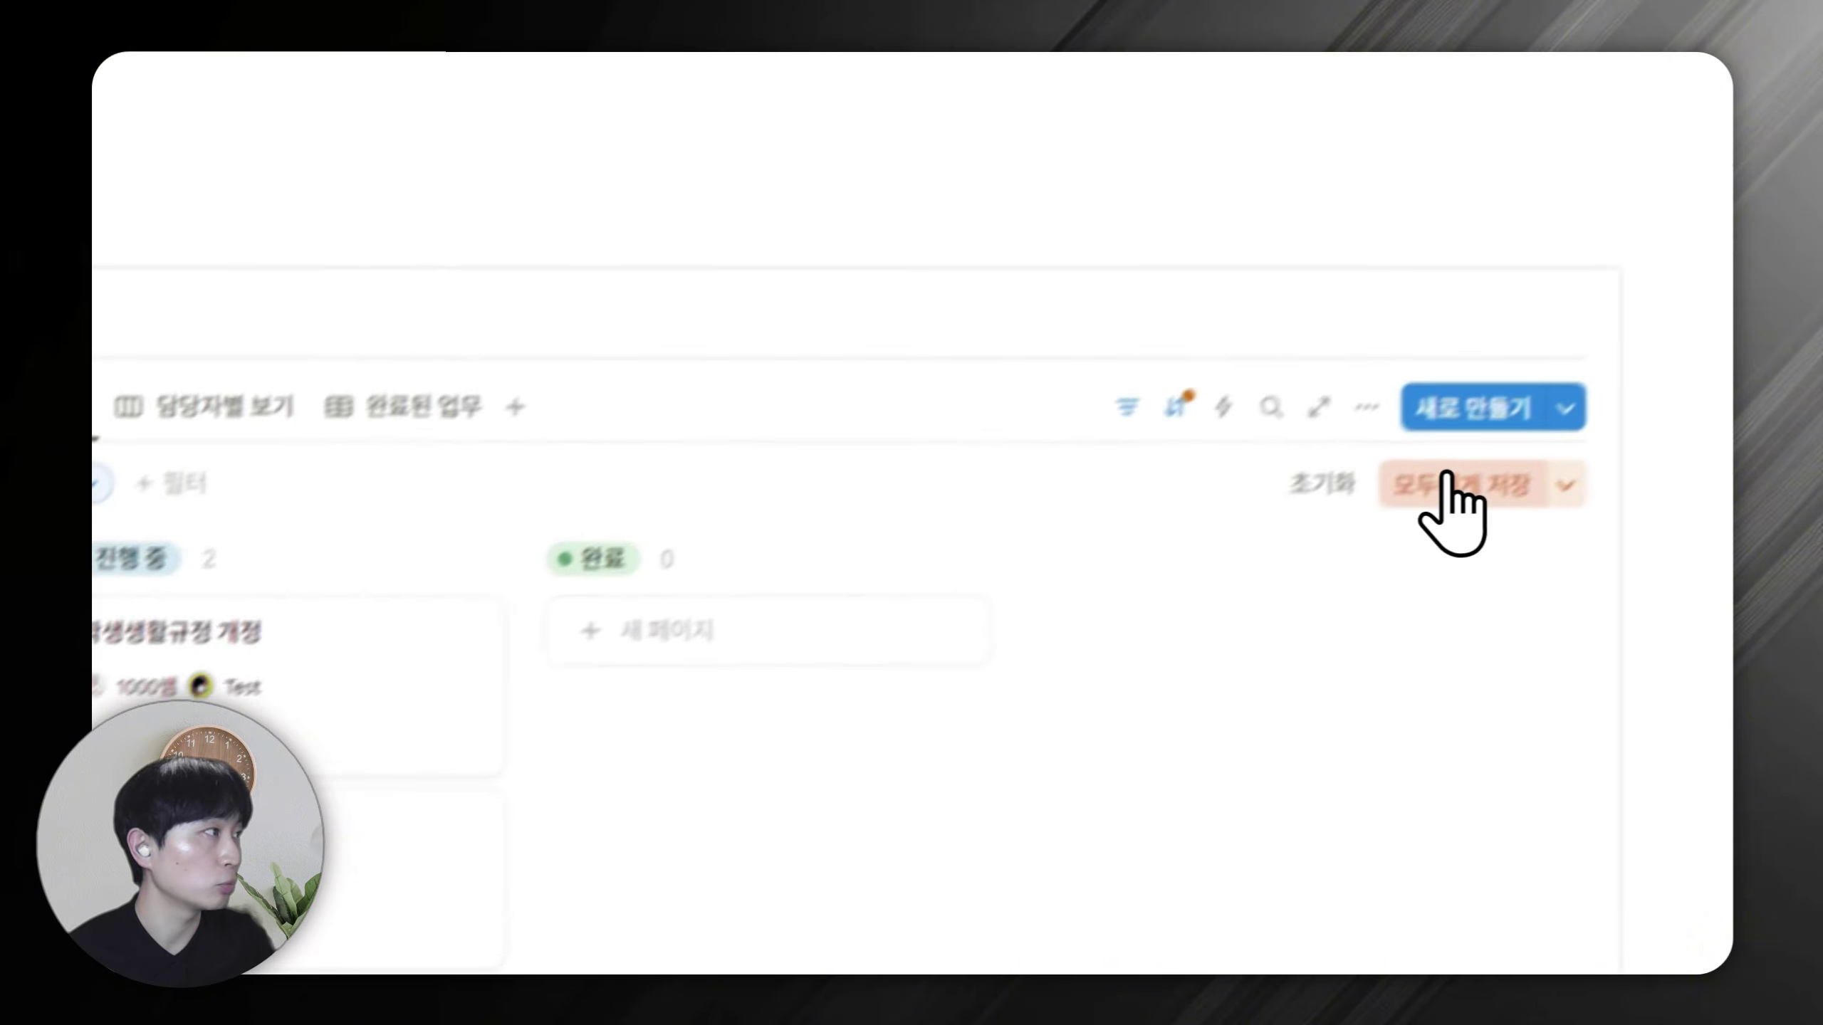
pyautogui.click(1446, 483)
# Add a 긴급 sort to the 담당자별 보기 view and save it for everyone.
pyautogui.click(1030, 214)
pyautogui.click(1188, 348)
pyautogui.click(1249, 524)
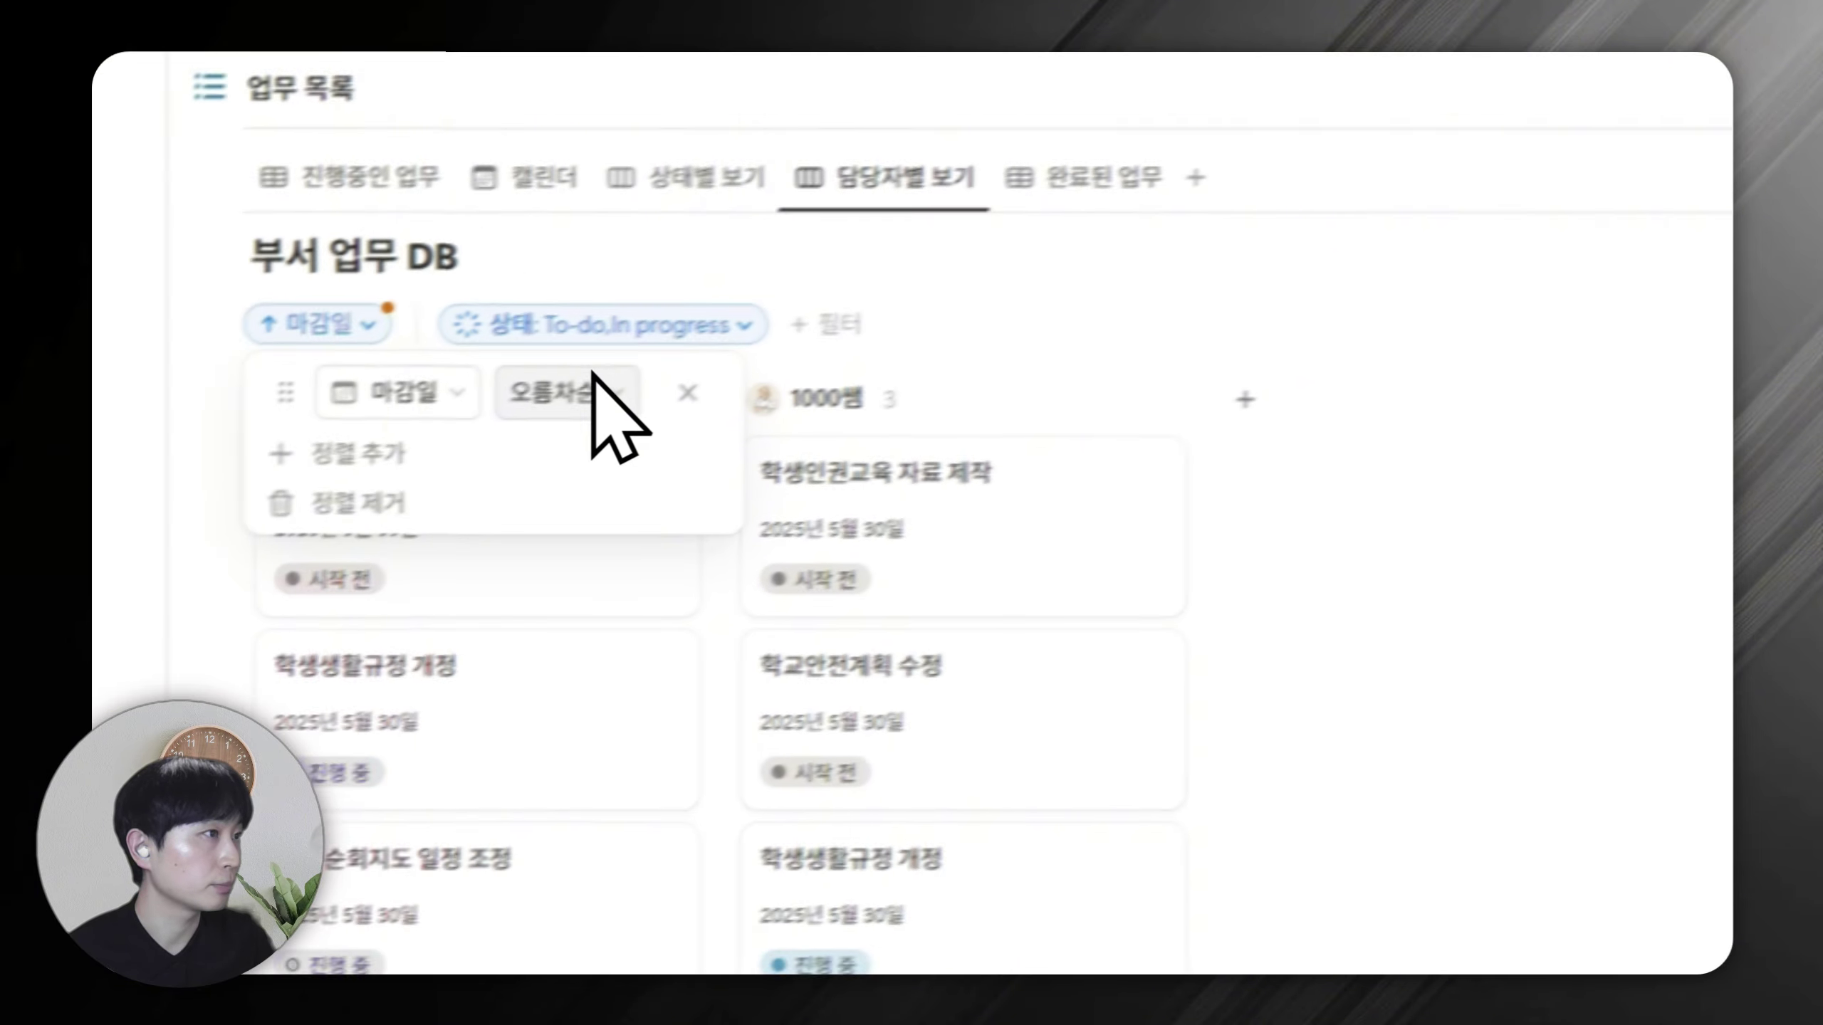
pyautogui.click(359, 454)
pyautogui.click(445, 567)
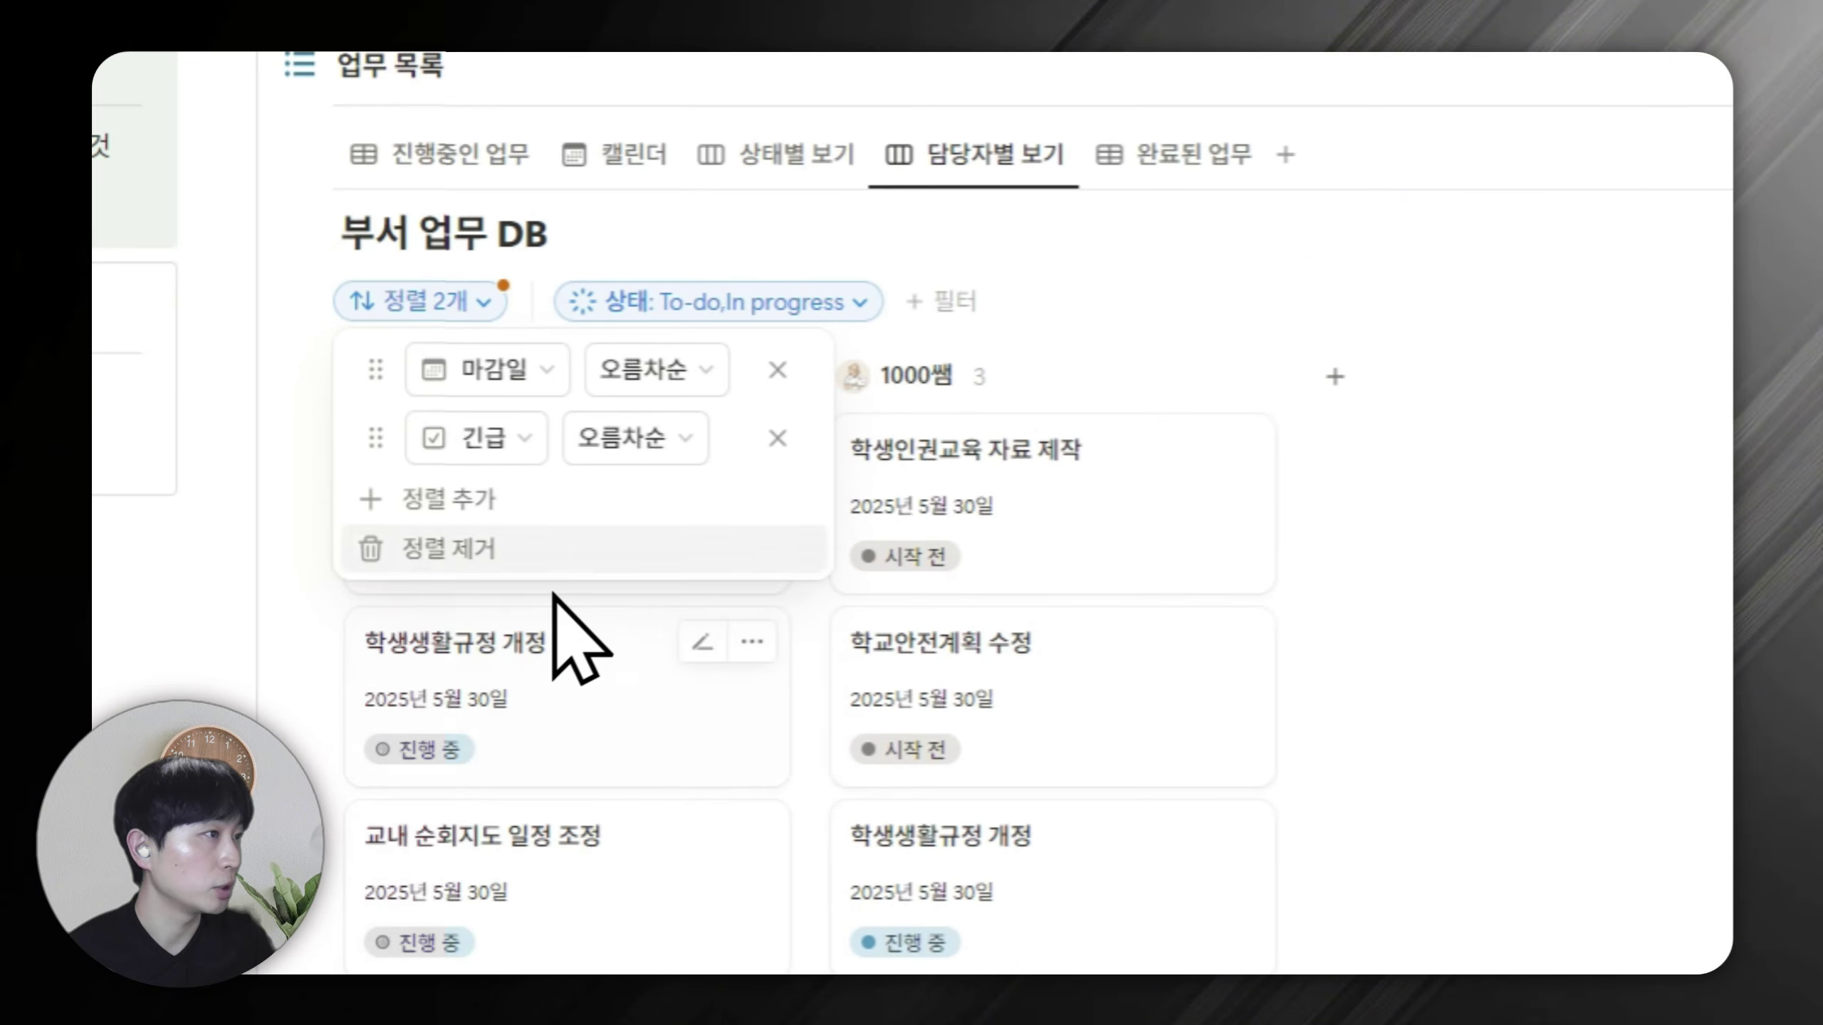
pyautogui.click(1277, 503)
pyautogui.click(1385, 558)
# Sort the 완료된 업무 view by 마감일 descending.
pyautogui.click(1034, 184)
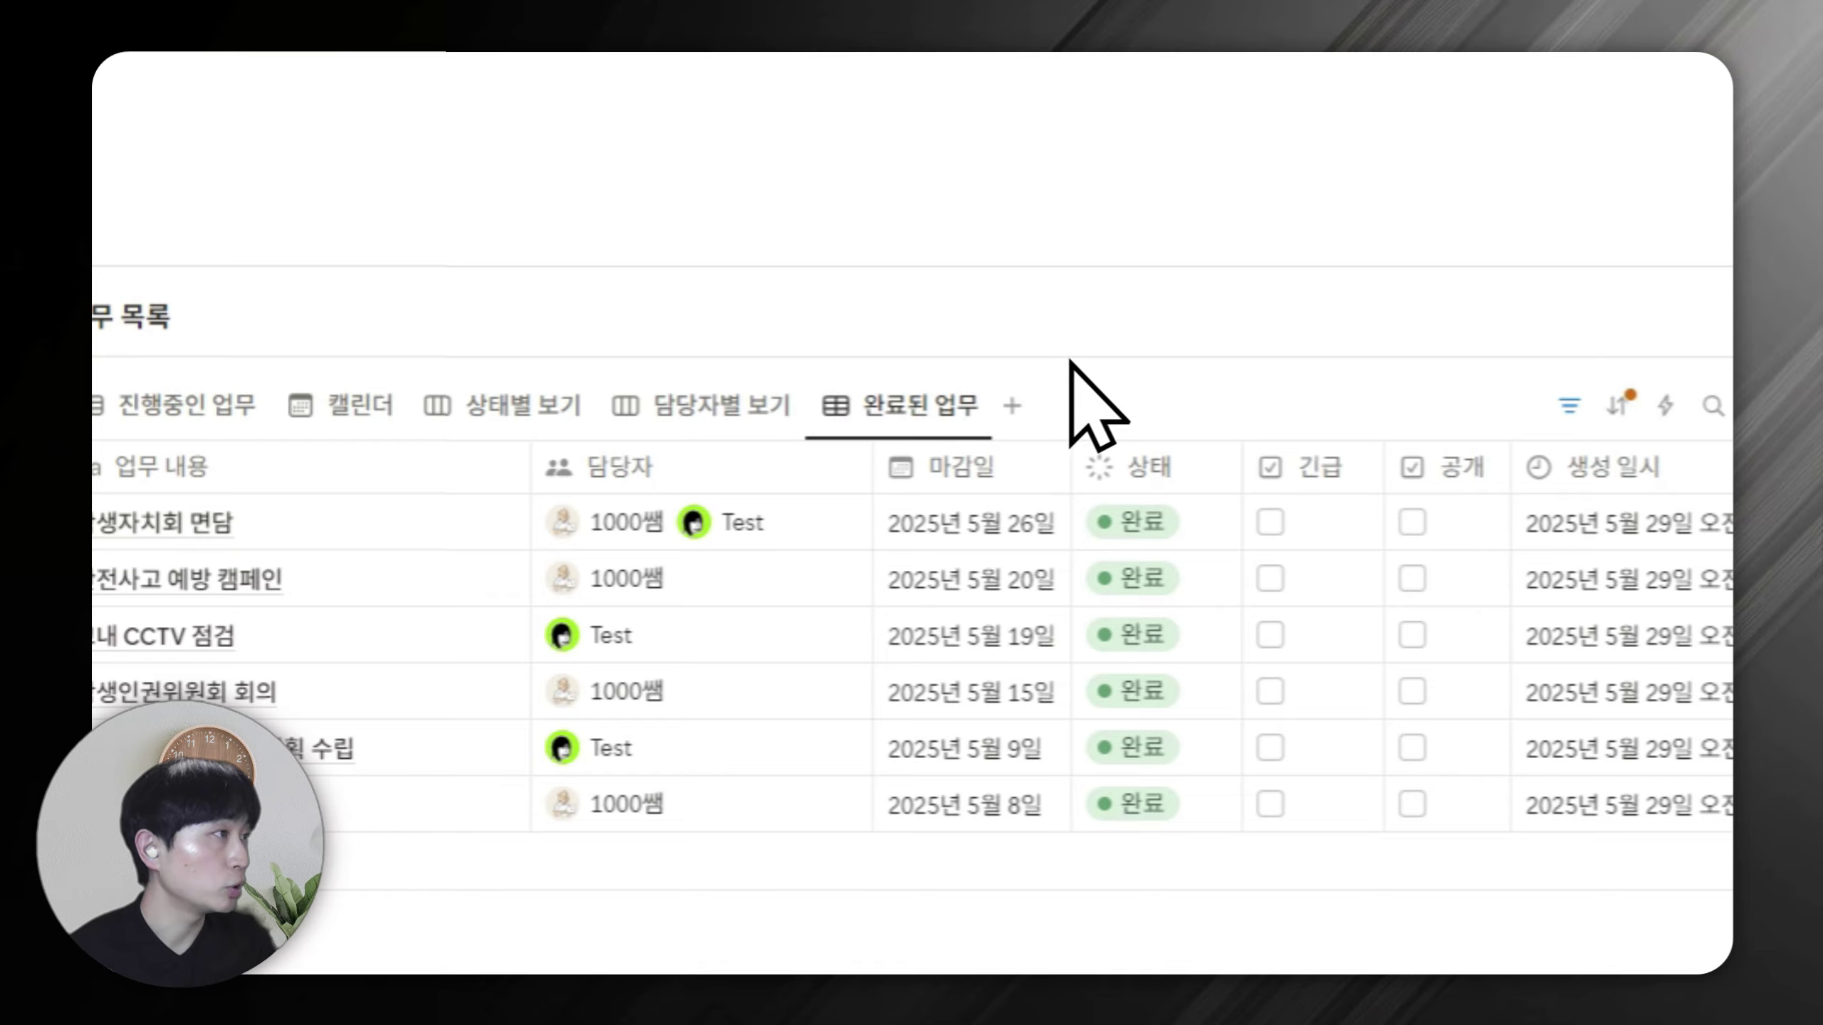
pyautogui.click(999, 468)
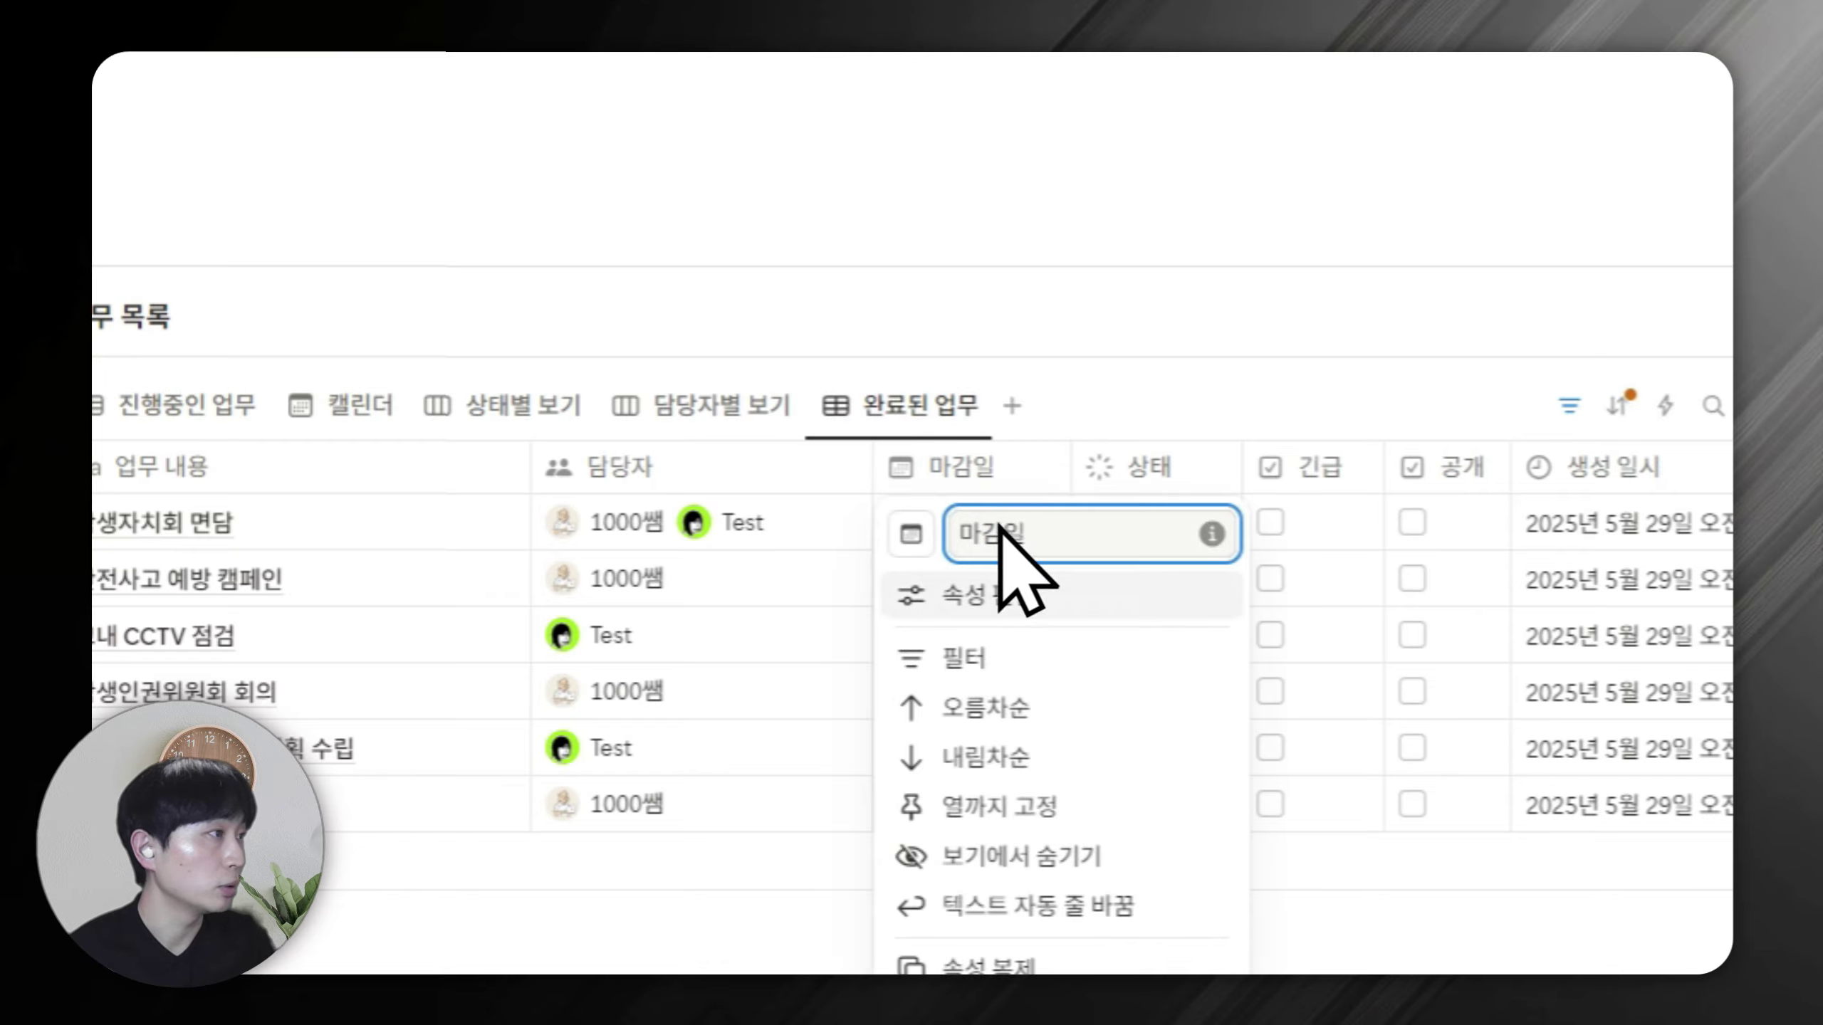
pyautogui.click(849, 747)
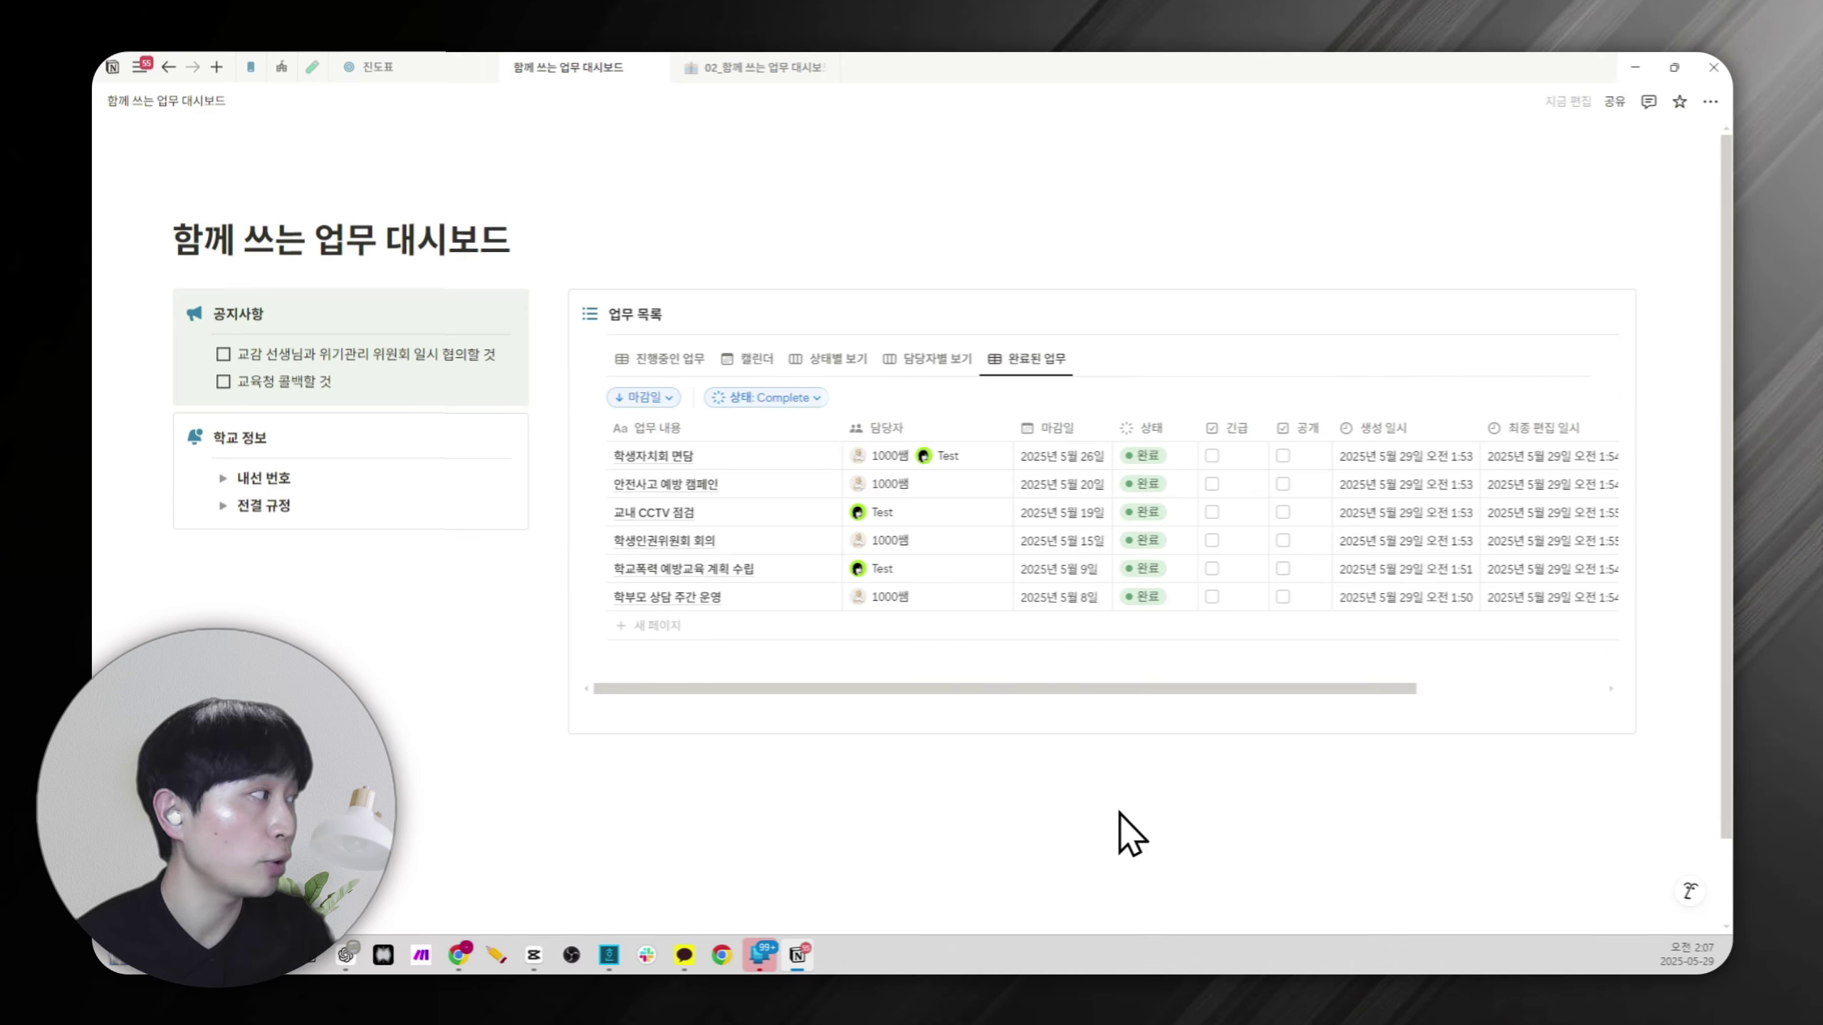
# Review the sort settings of the 진행중인 업무 and 완료된 업무 views.
pyautogui.click(860, 314)
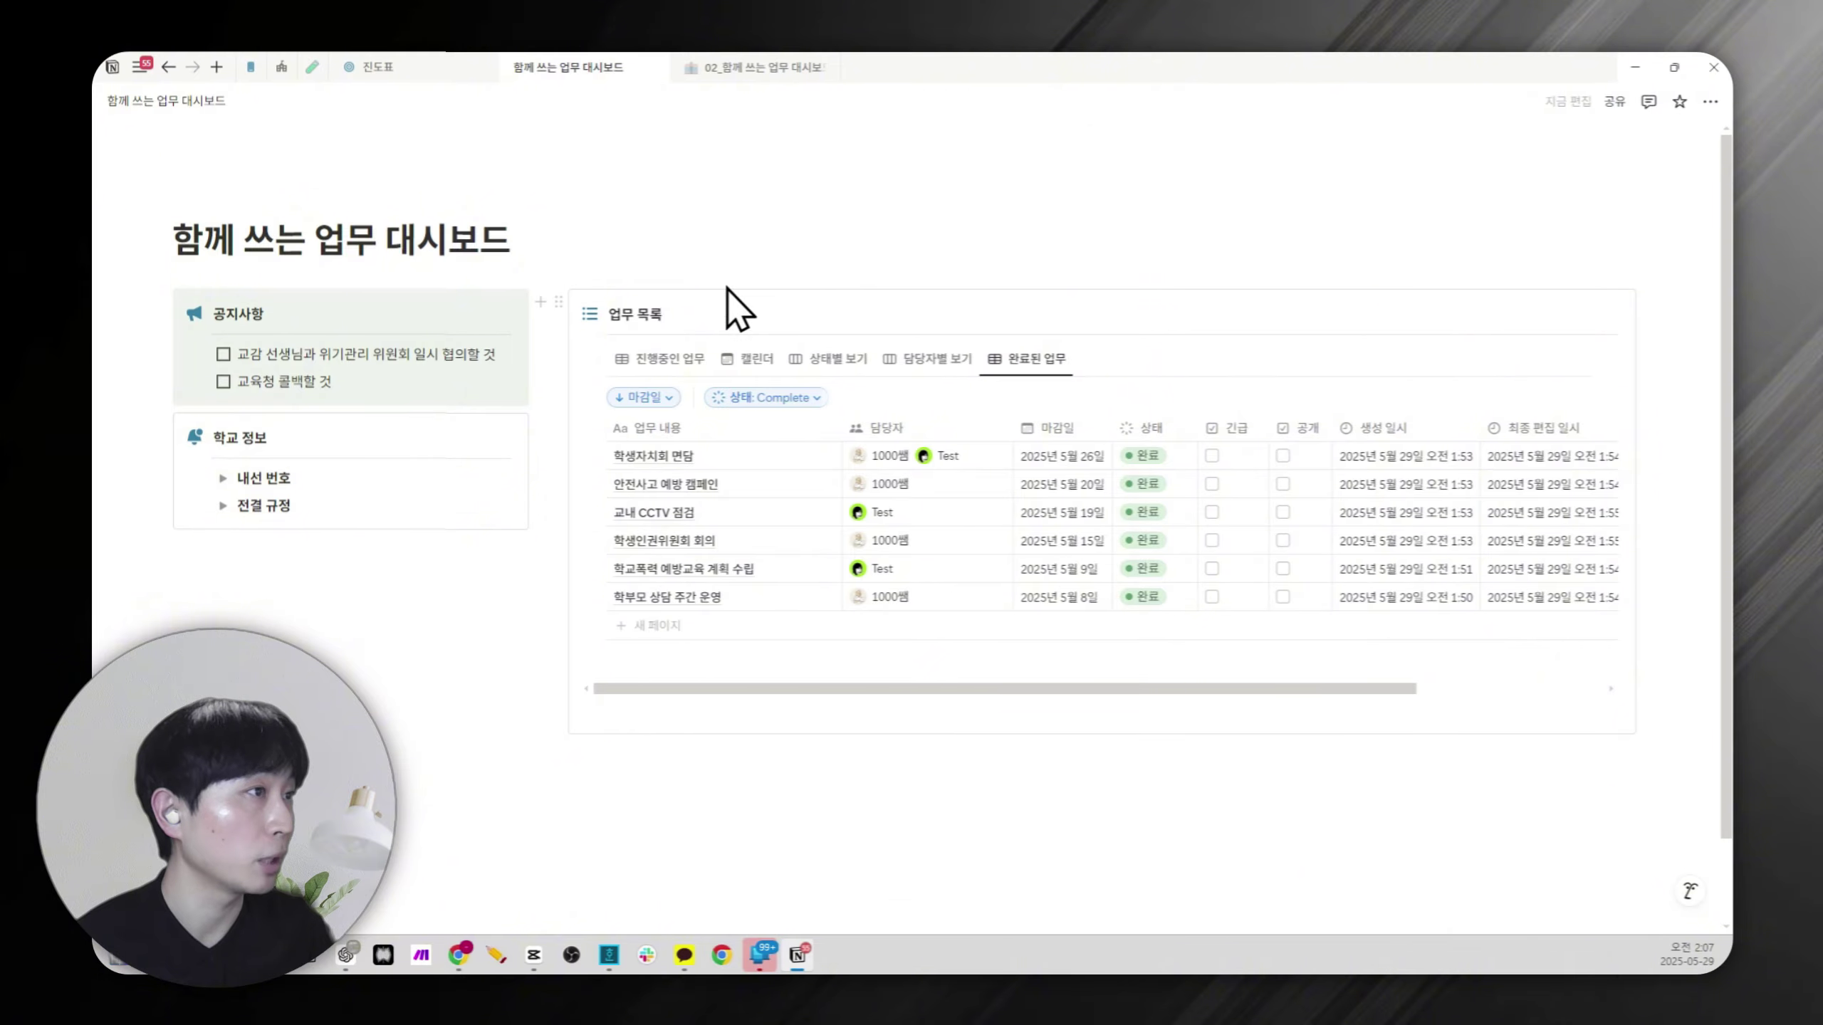
pyautogui.click(654, 361)
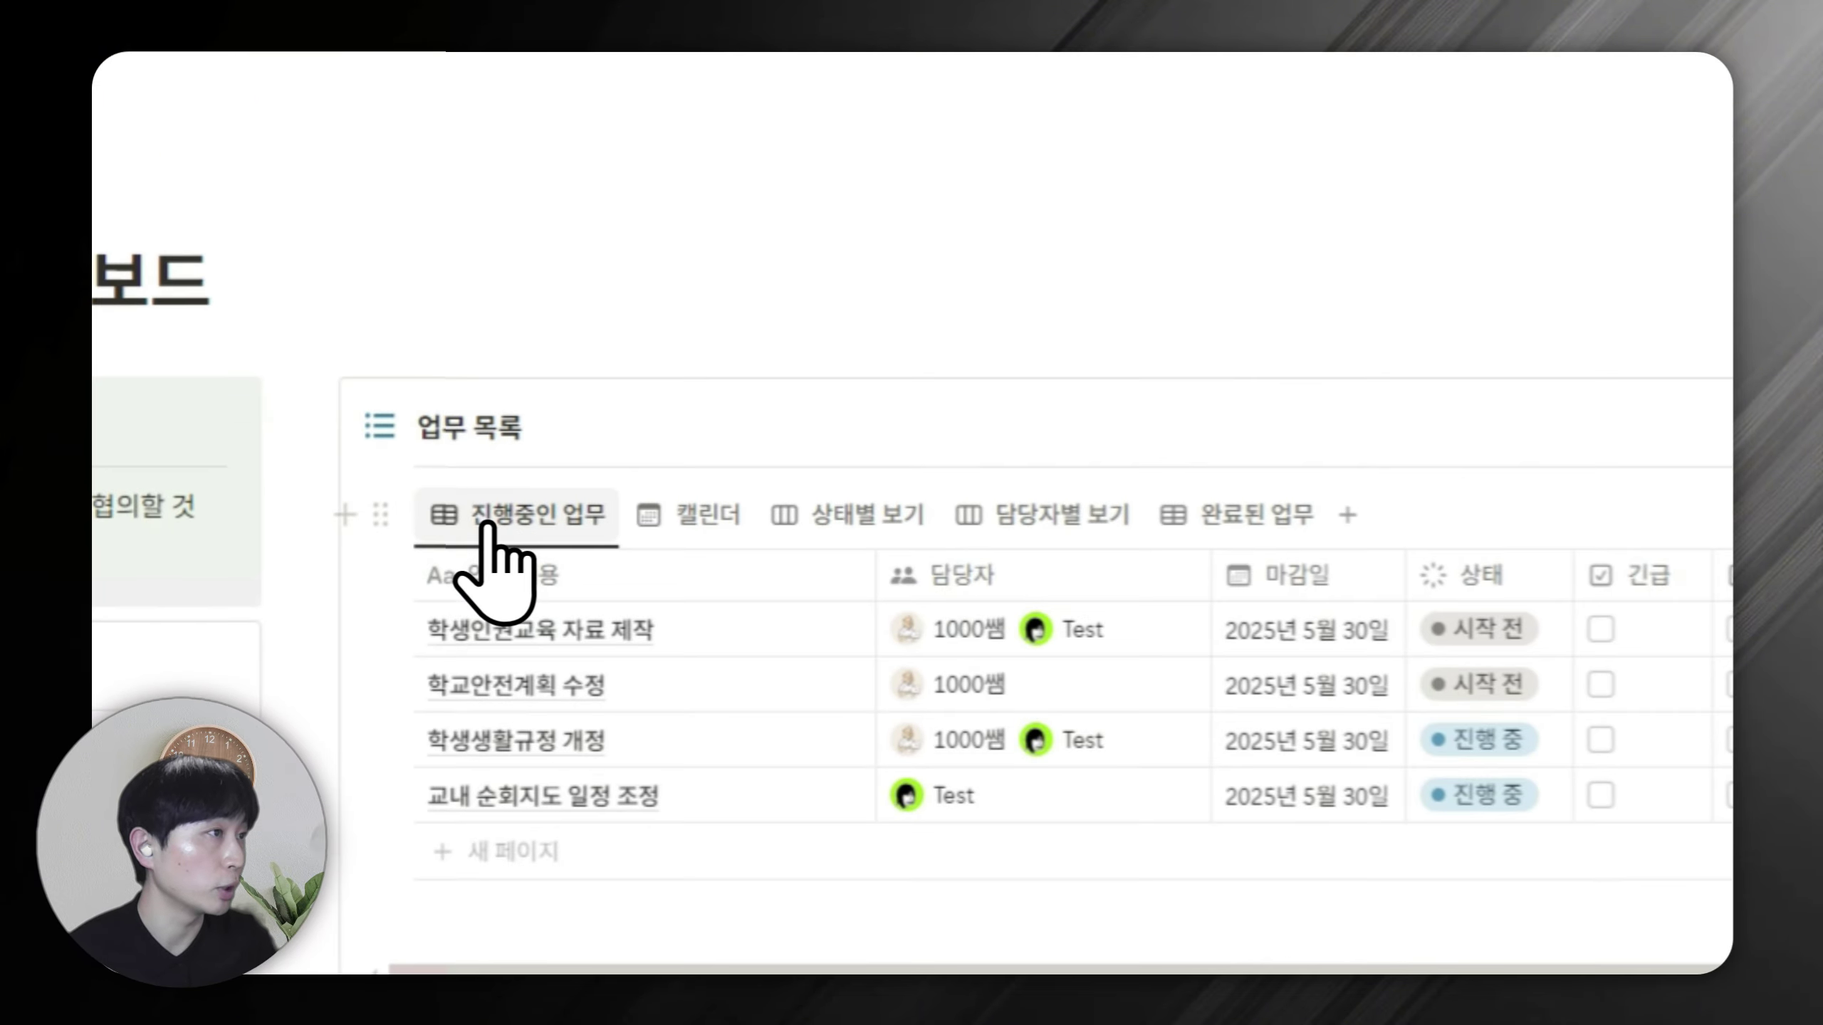
pyautogui.click(1437, 471)
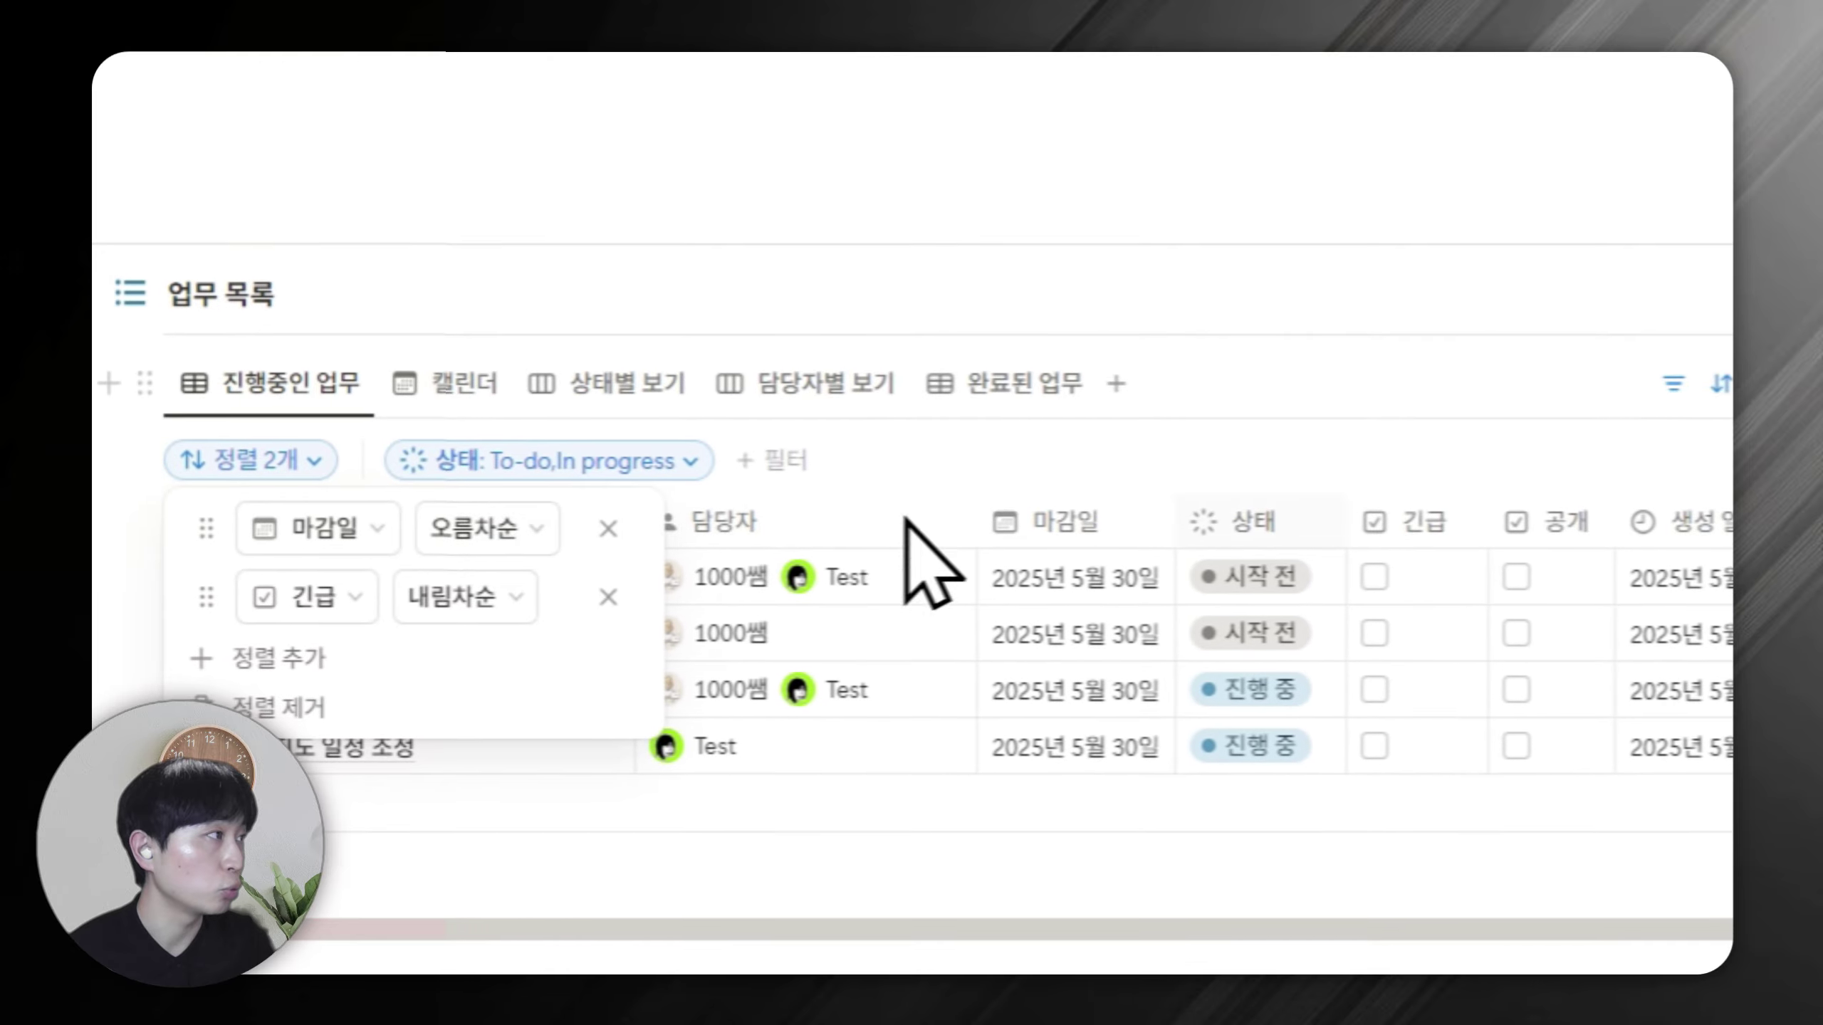
pyautogui.click(1721, 383)
pyautogui.click(1056, 382)
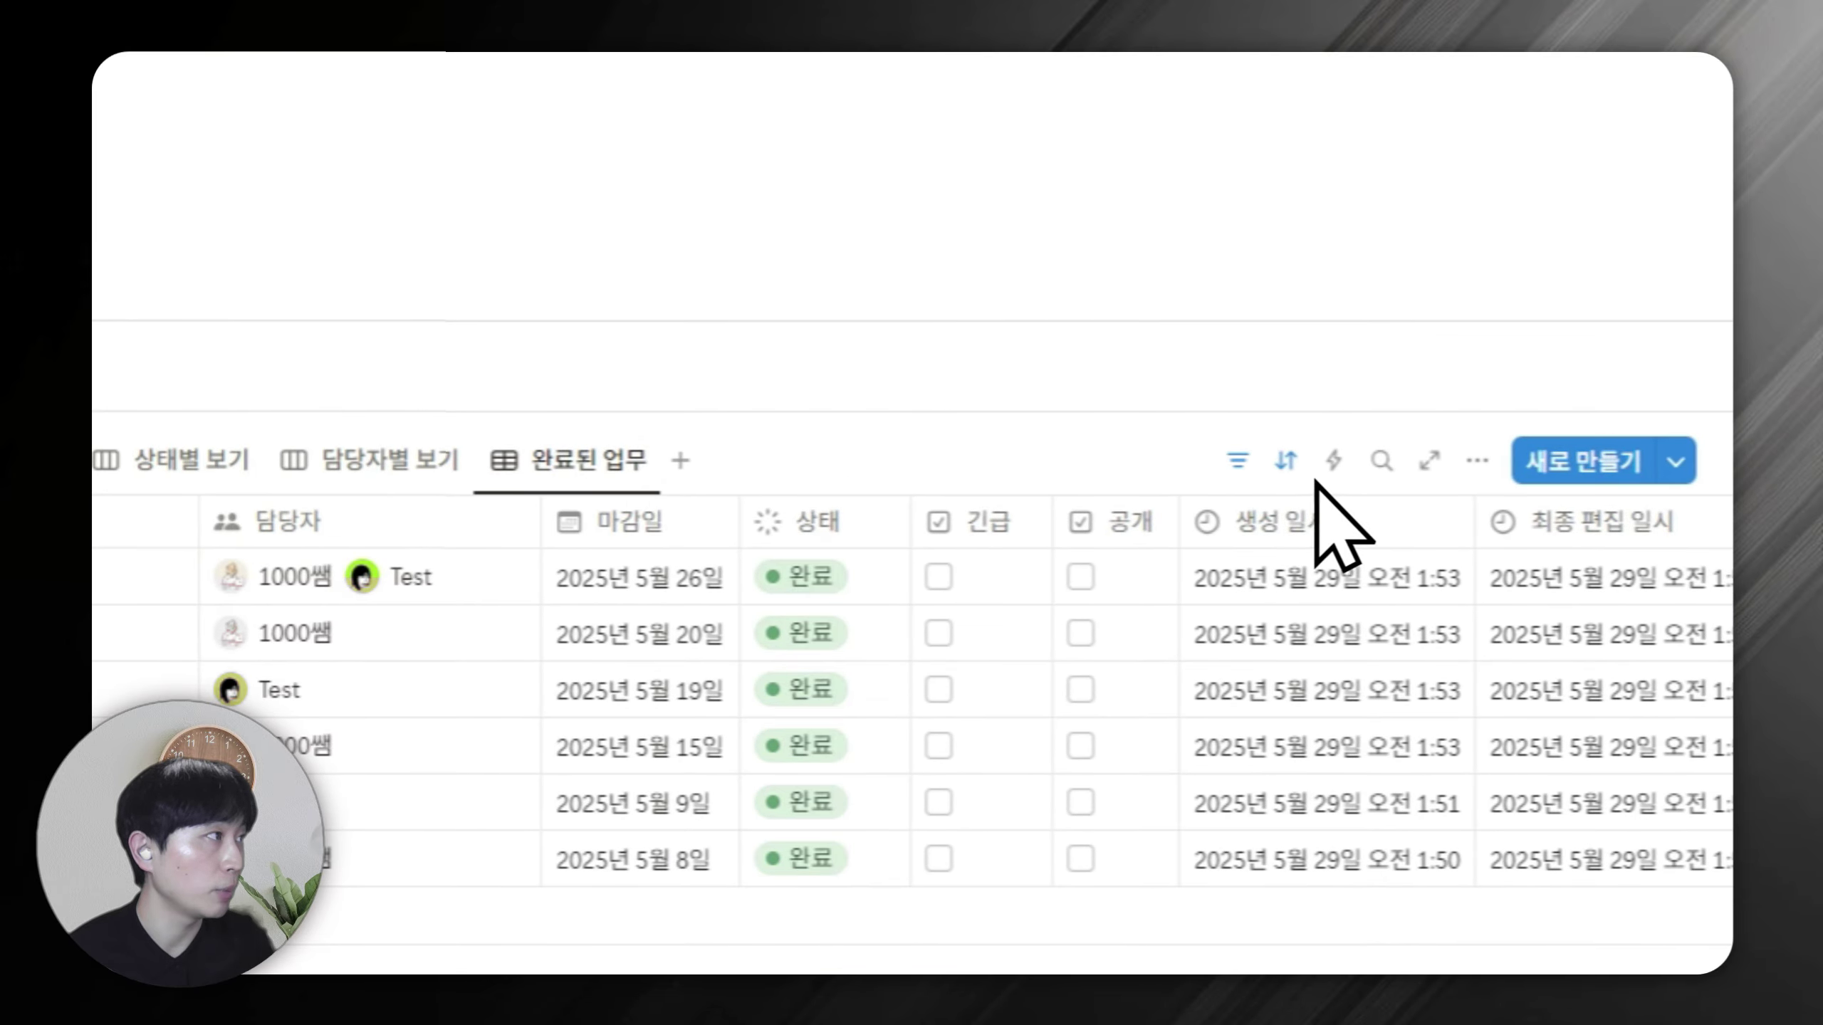
pyautogui.click(1286, 463)
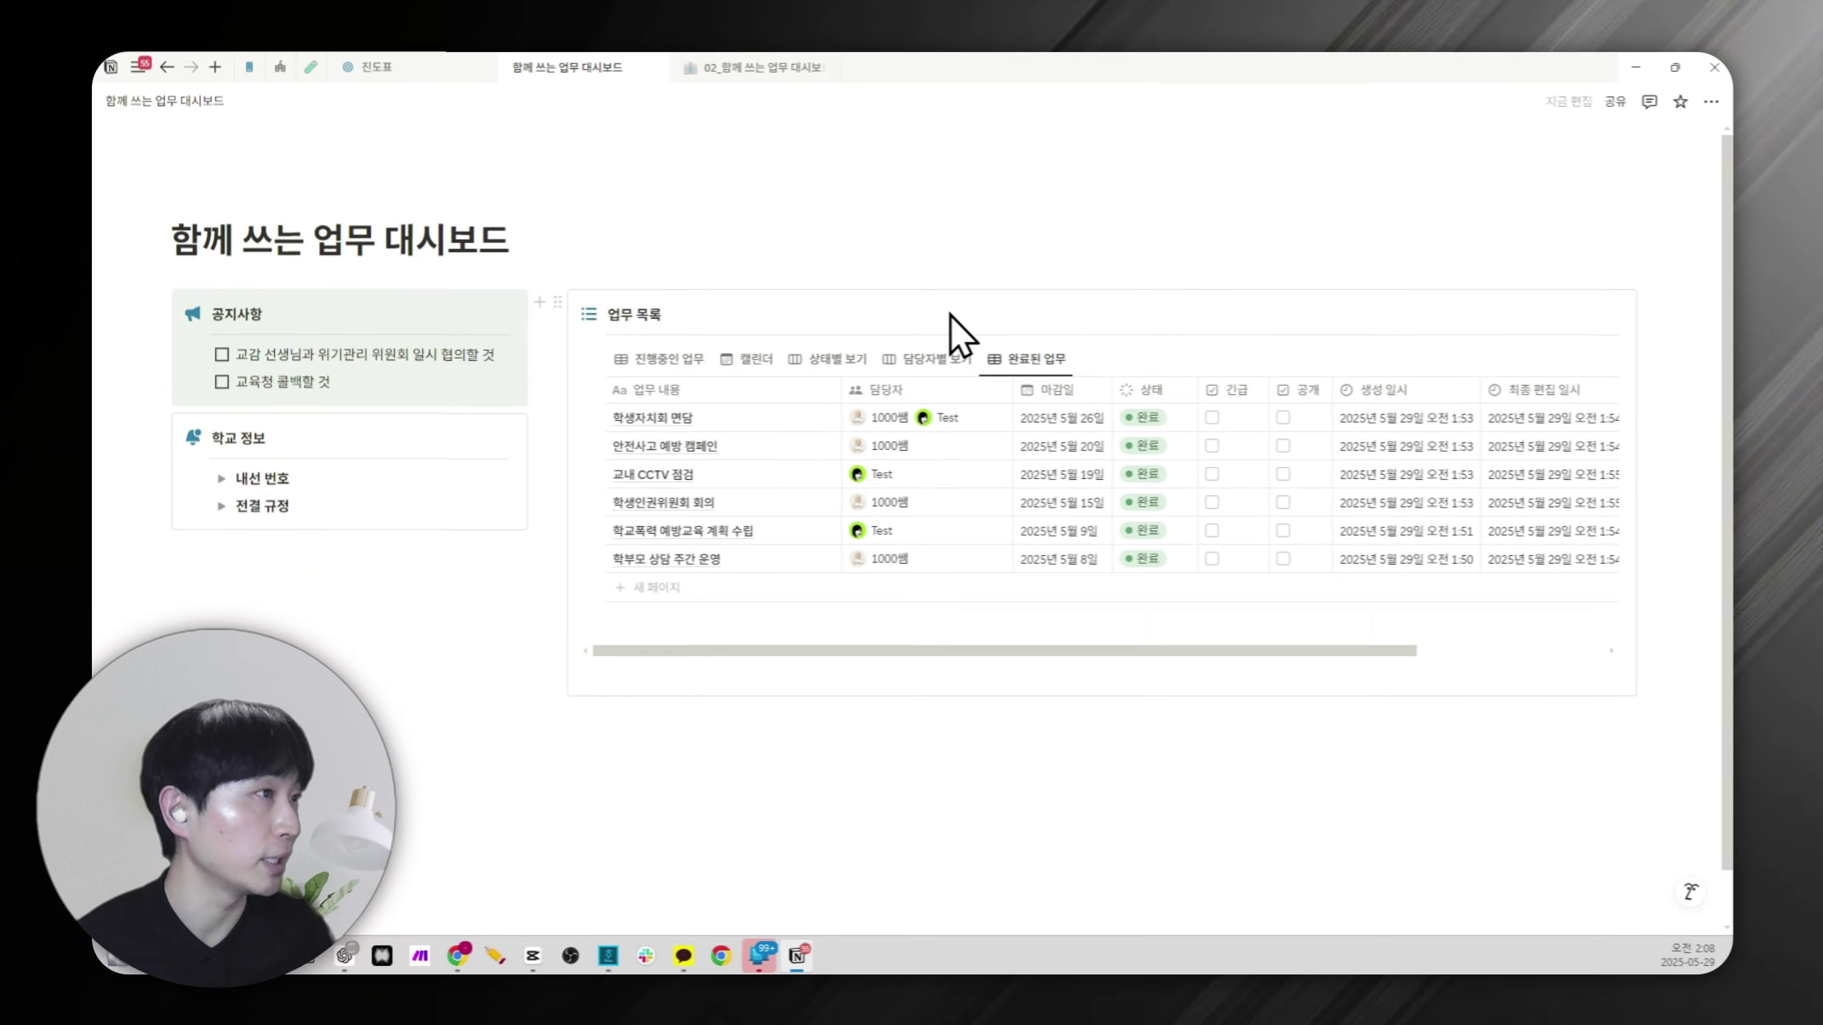
# In 진행중인 업무, tick 긴급 for 교내 순회지도 일정 조정 and 학생생활규정 개정.
pyautogui.click(671, 359)
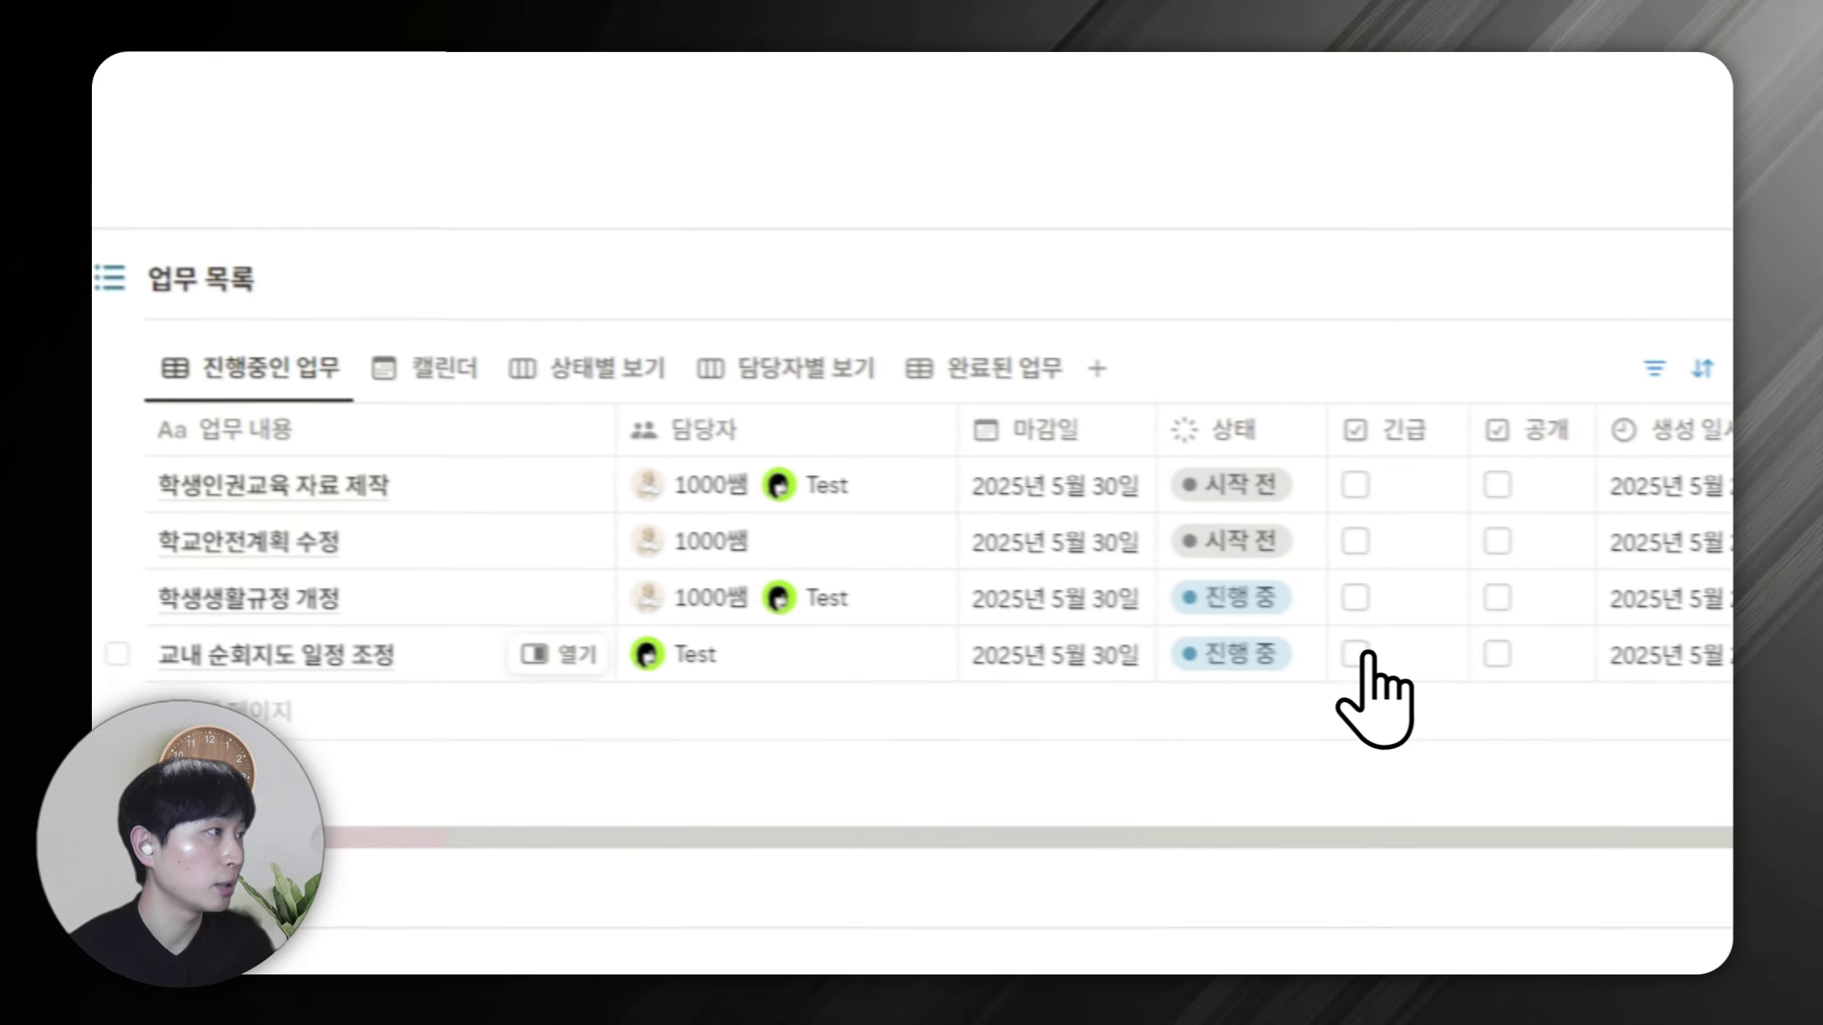
pyautogui.click(1355, 654)
pyautogui.click(1313, 641)
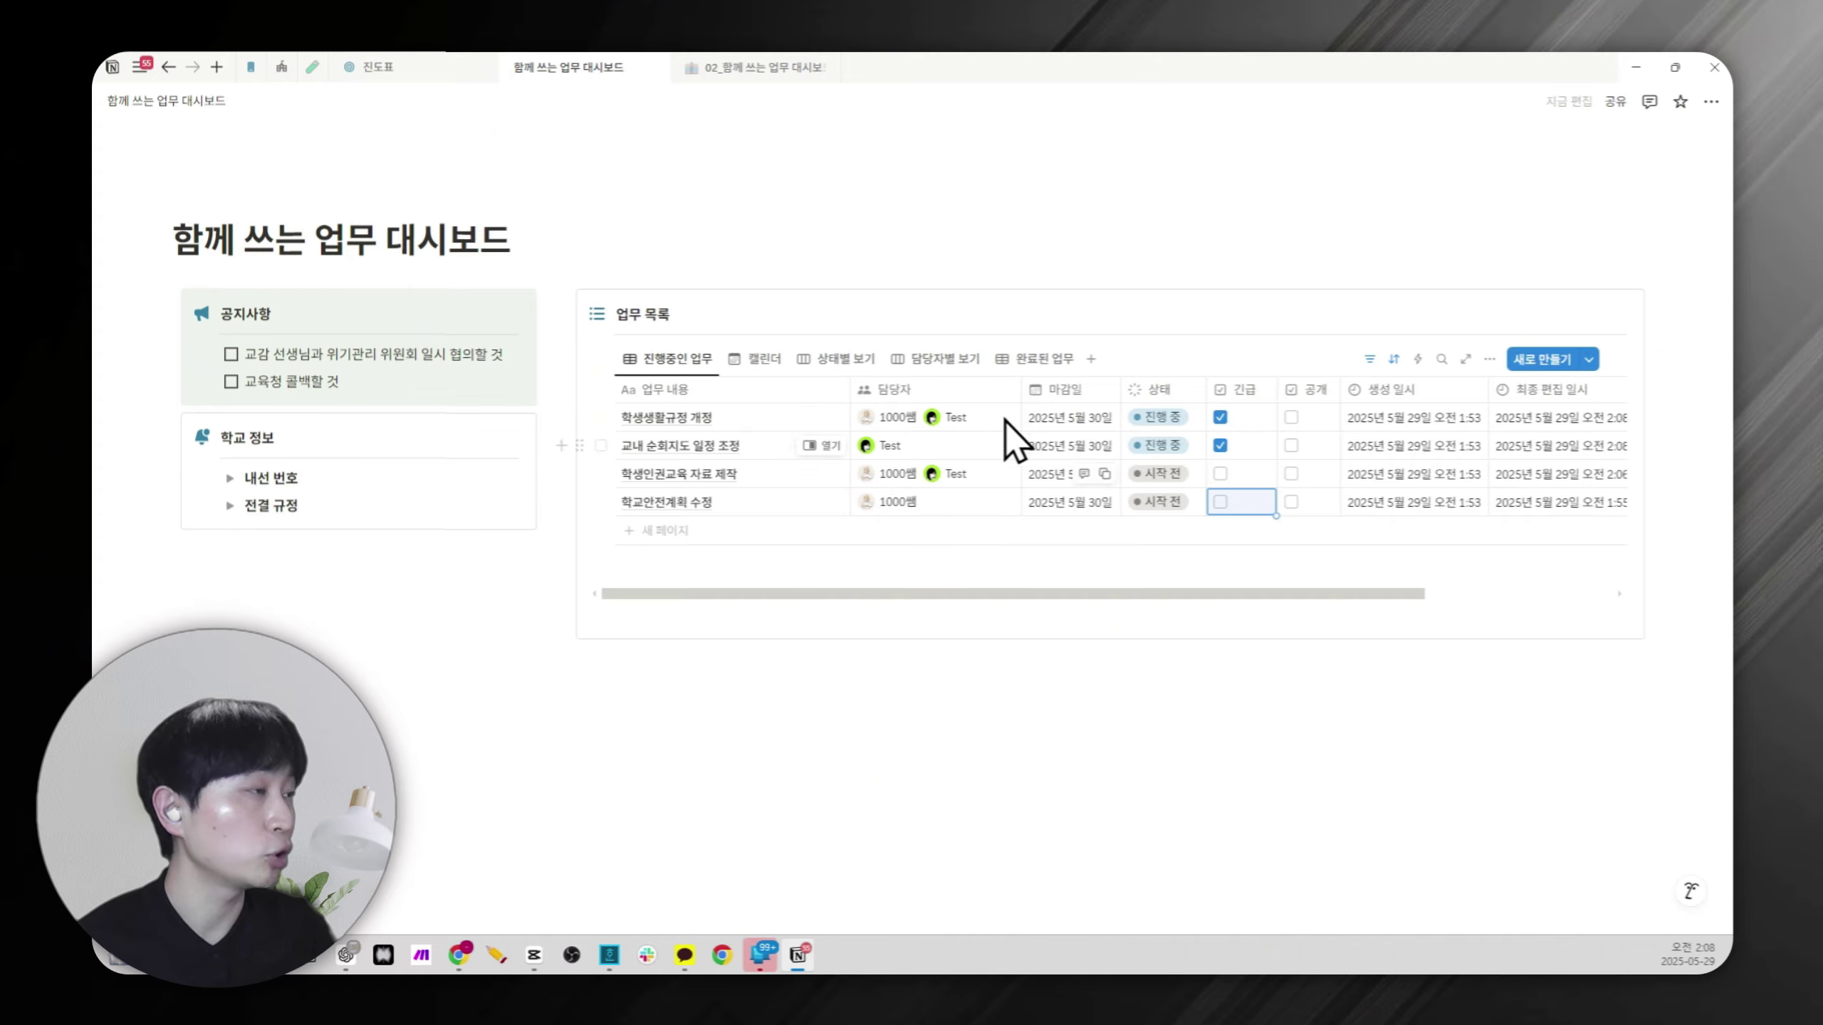
# Set deadlines: 학생생활규정 개정 May 29, 학생인권교육 자료 제작 May 31, 학교안전계획 수정 June 1, 2025.
pyautogui.click(1084, 451)
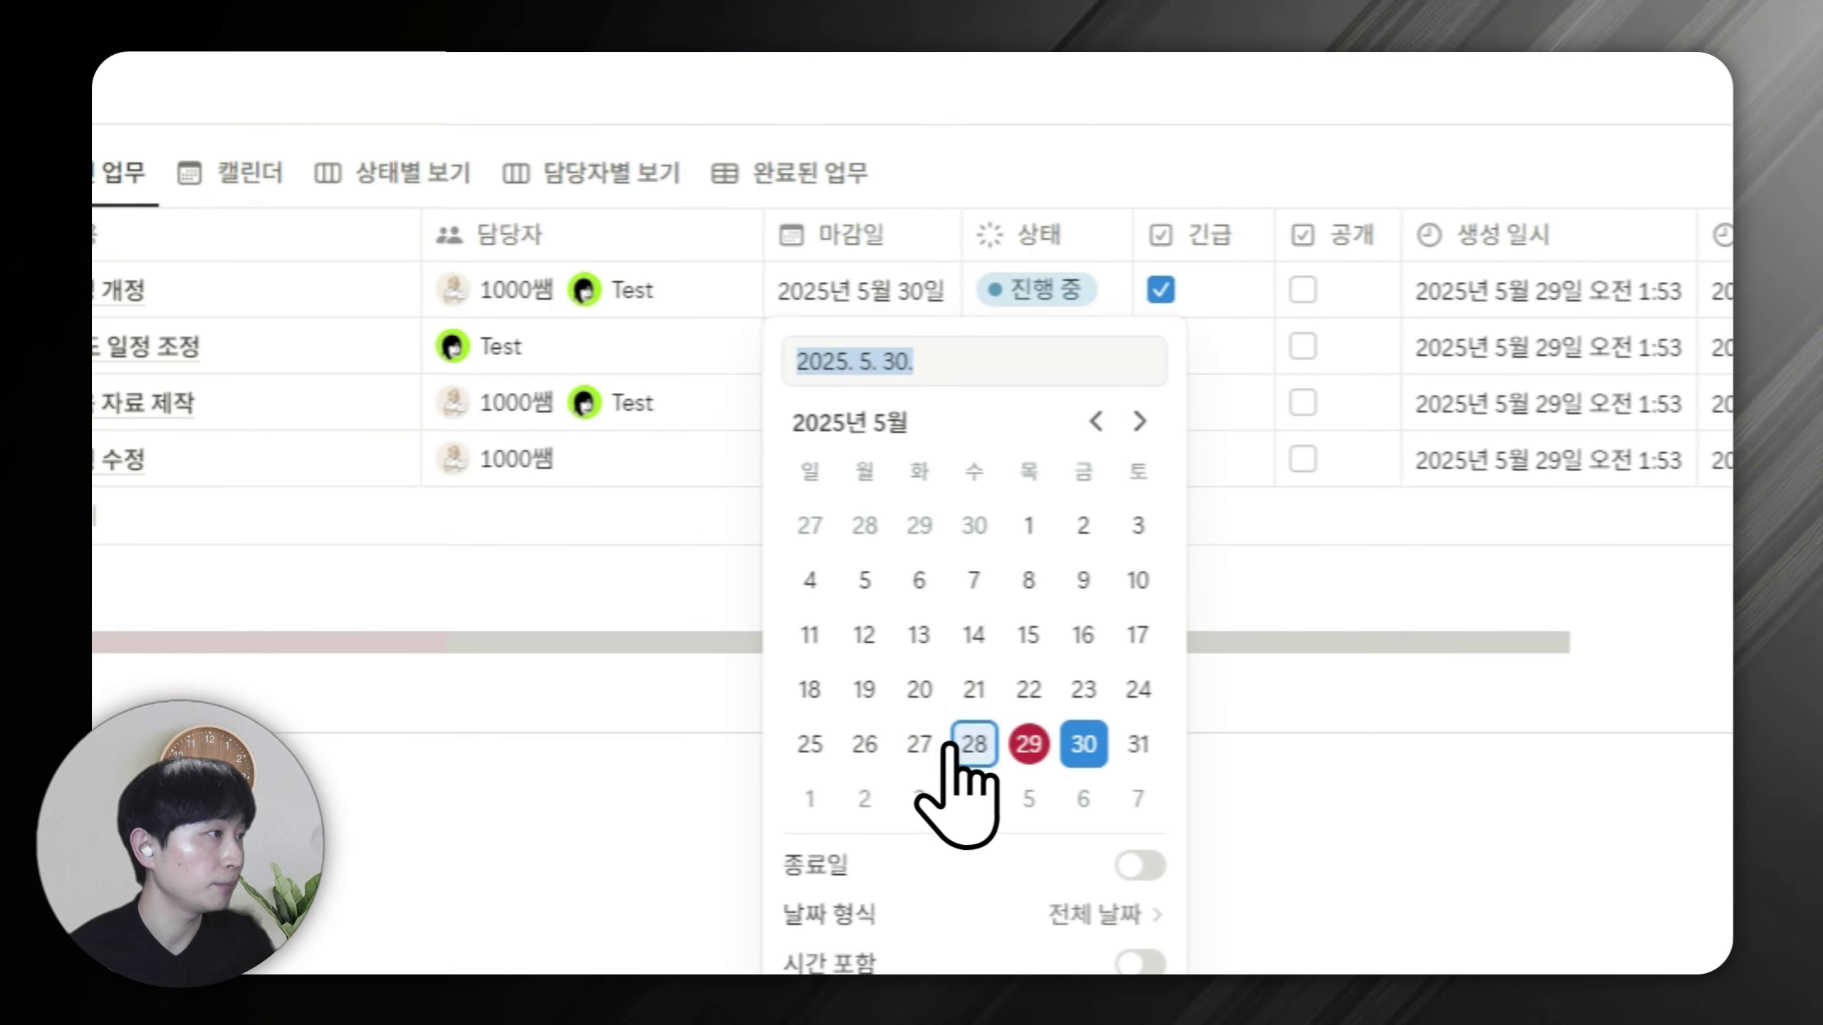
pyautogui.click(1028, 745)
pyautogui.press('Escape')
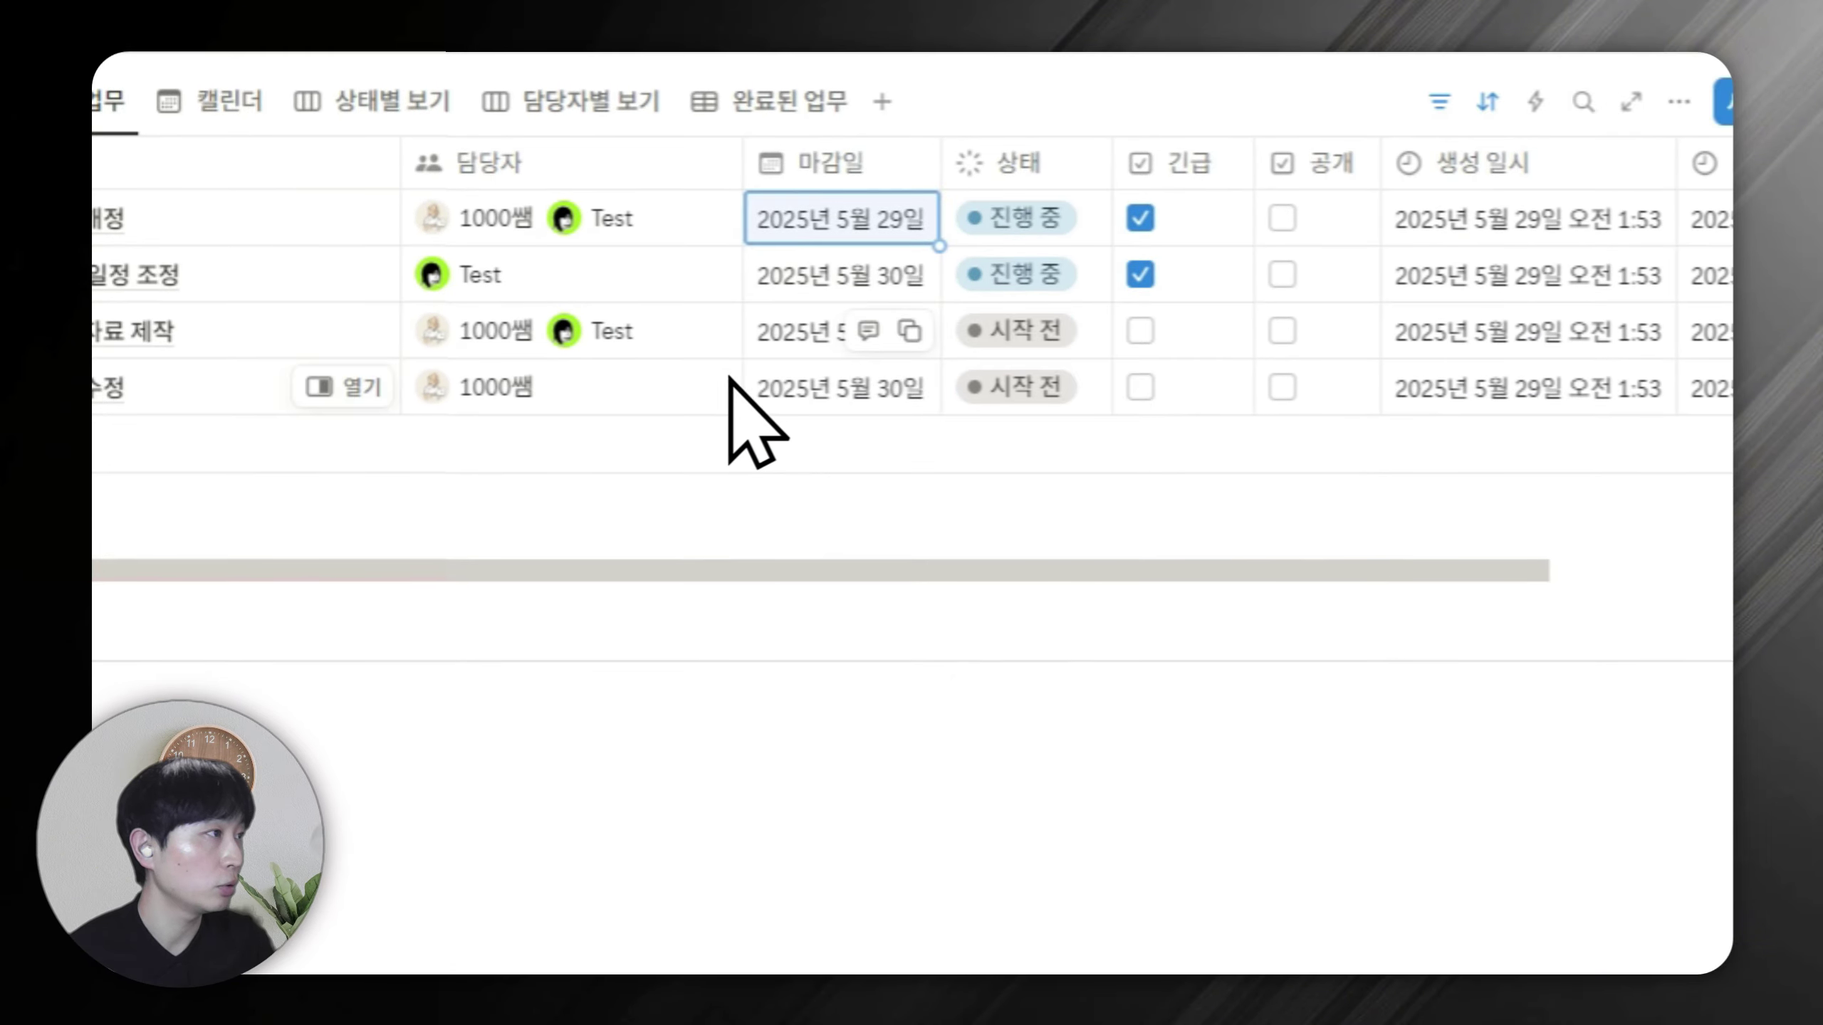
pyautogui.click(818, 332)
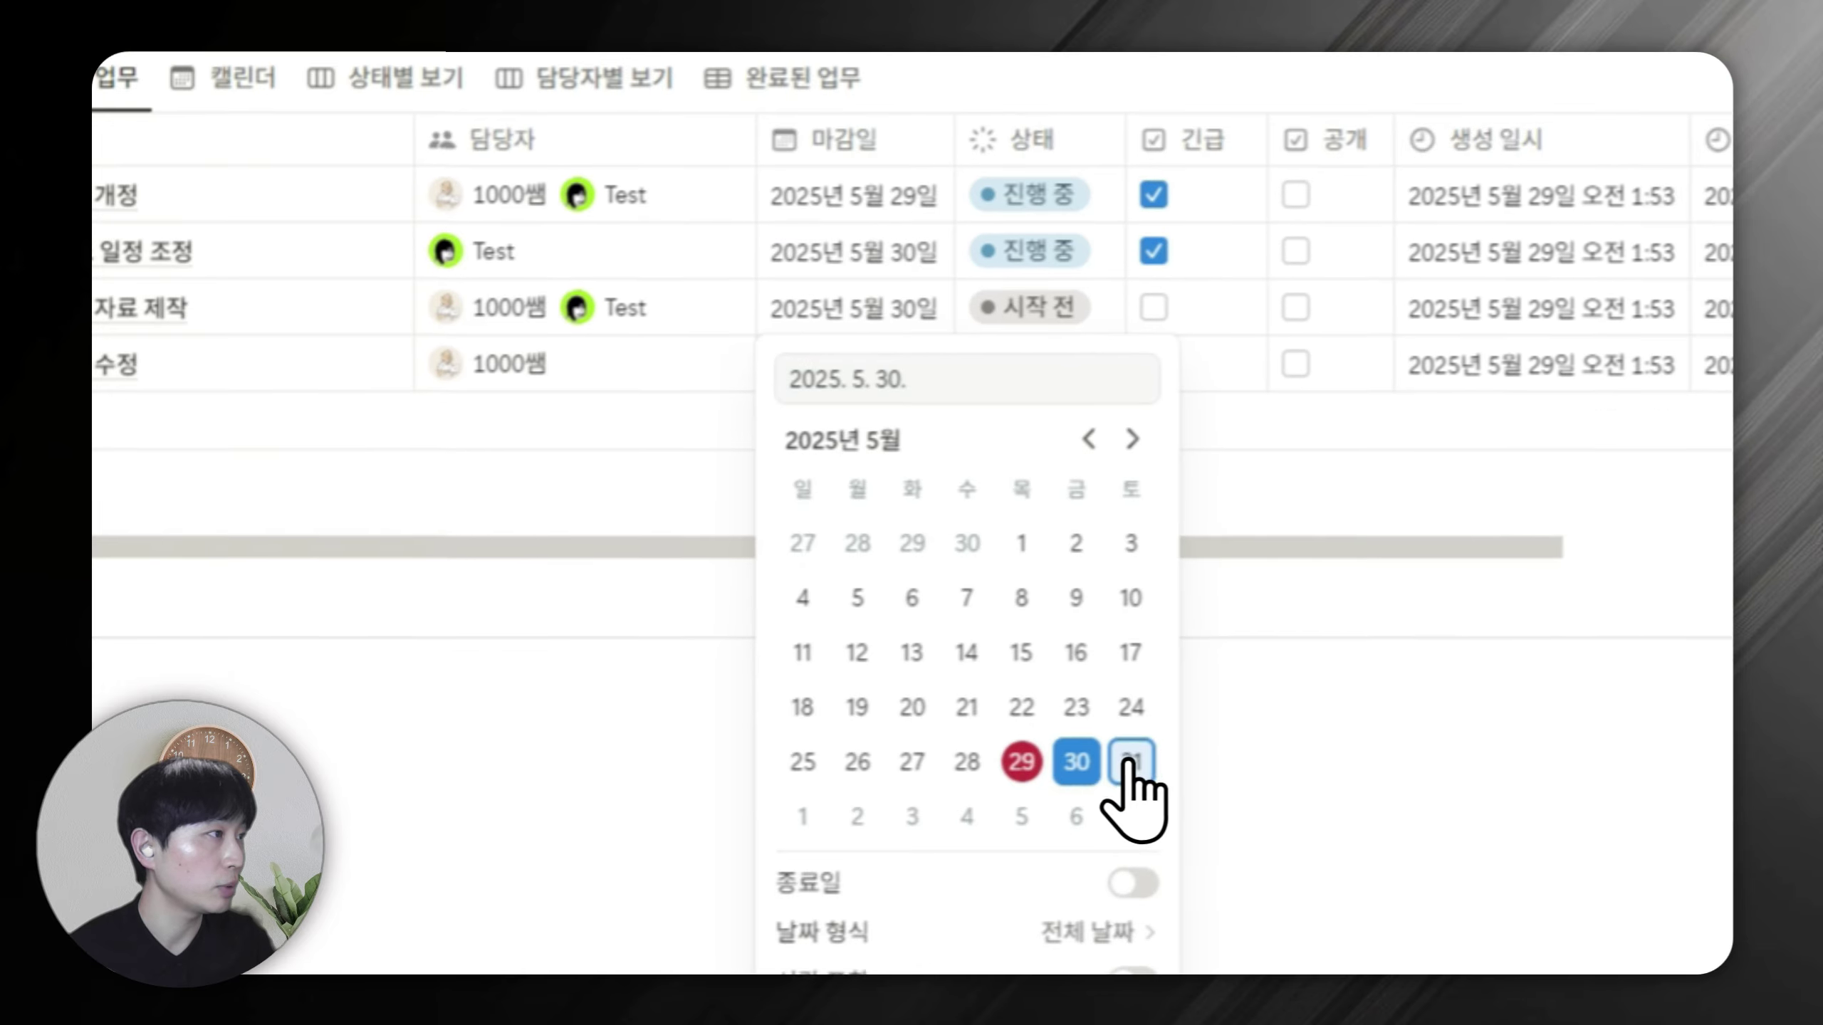
pyautogui.click(1119, 762)
pyautogui.press('Escape')
pyautogui.click(894, 286)
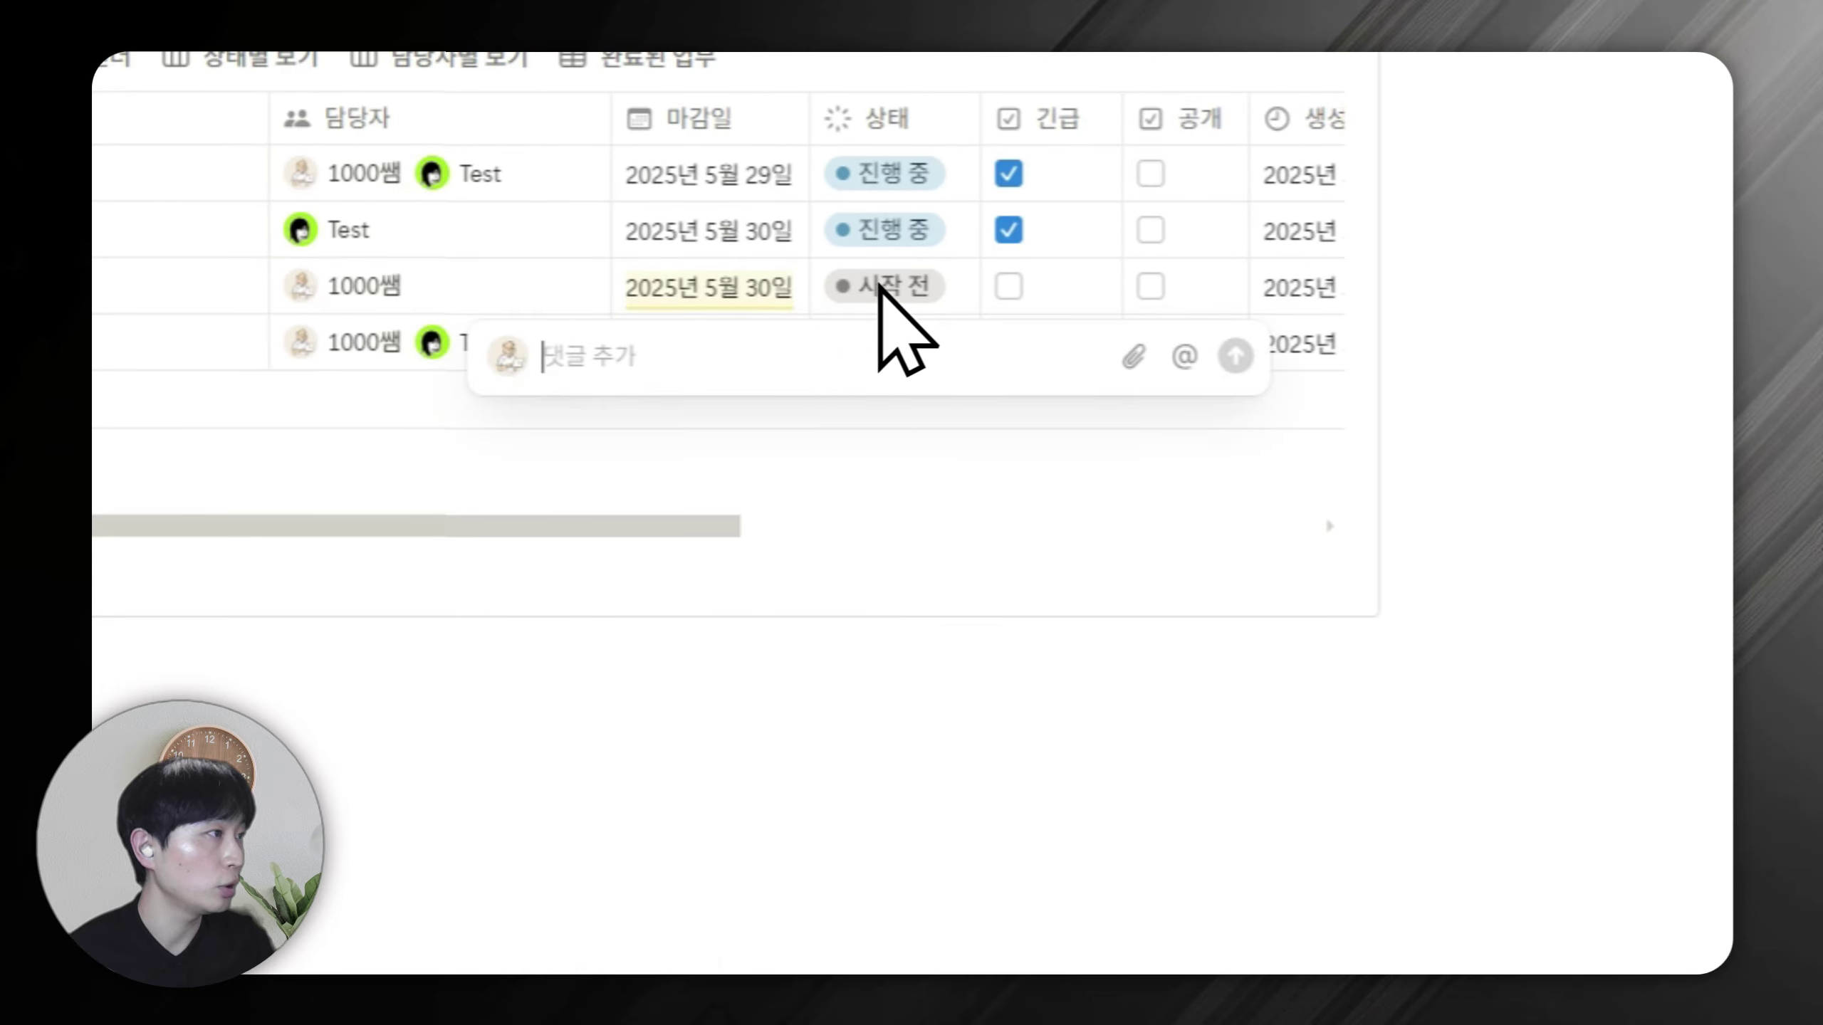
pyautogui.click(681, 428)
pyautogui.click(864, 298)
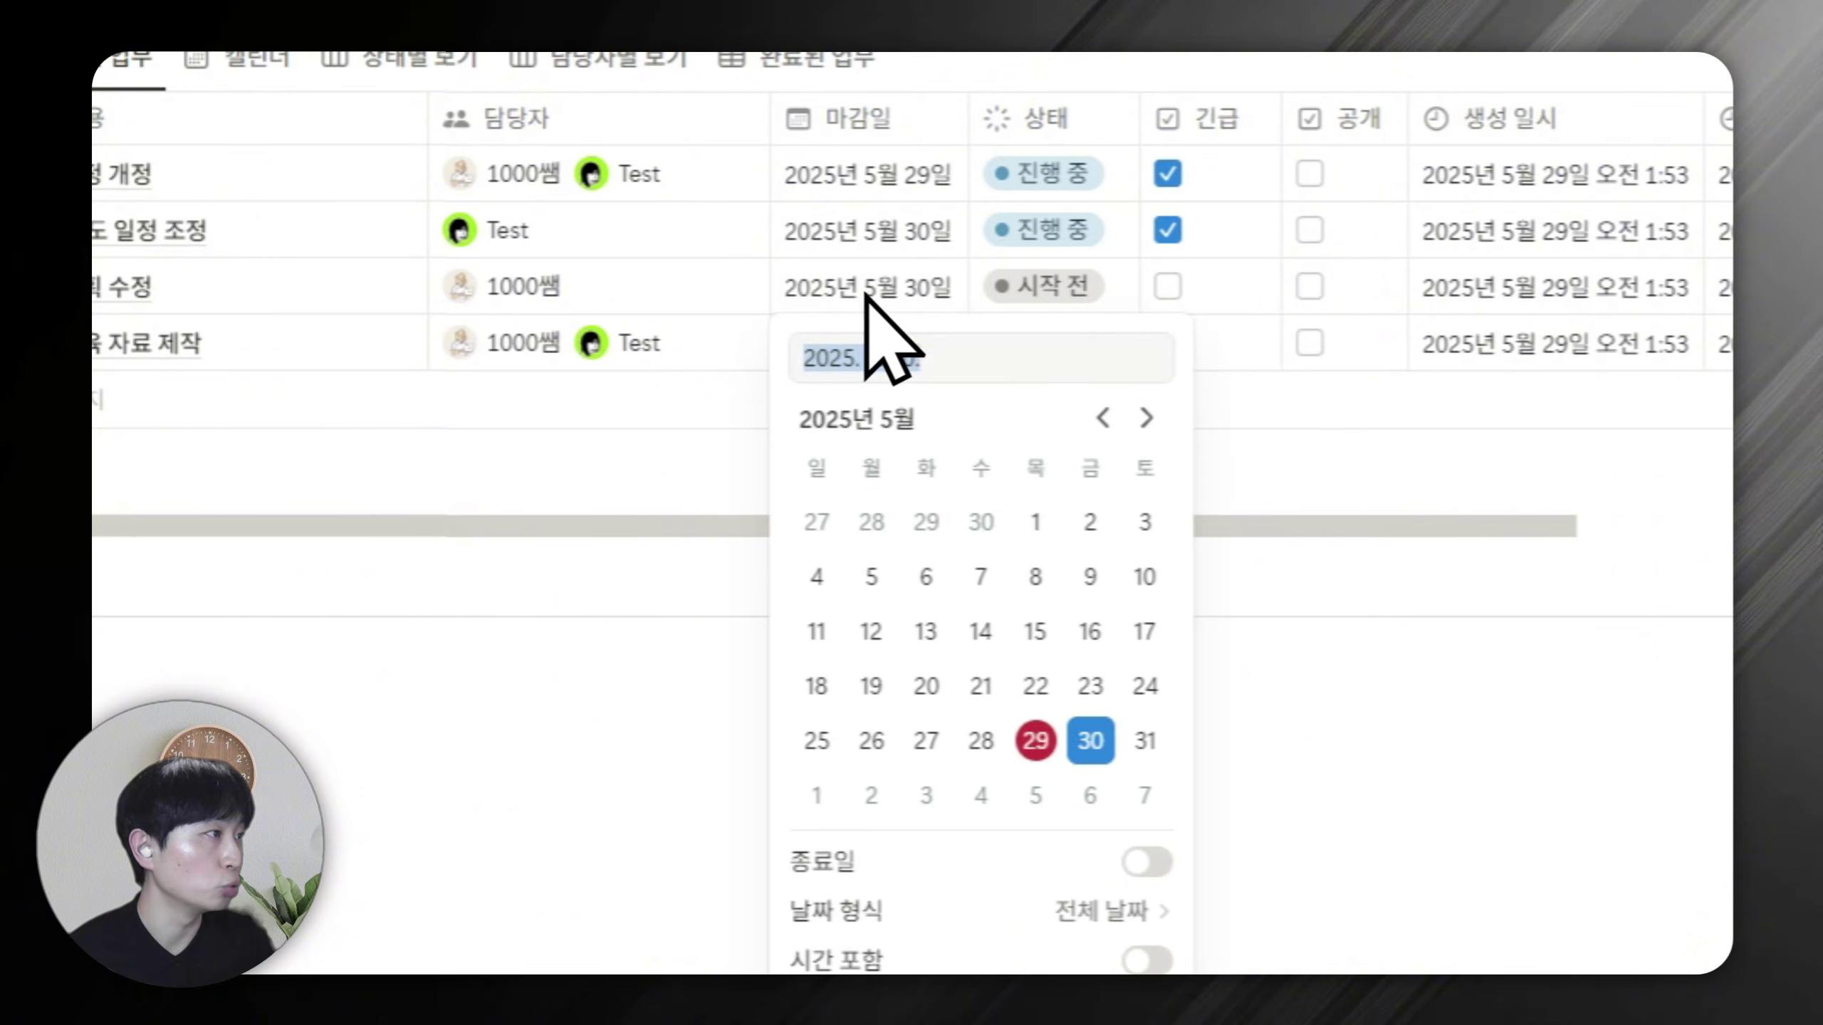
pyautogui.click(1145, 420)
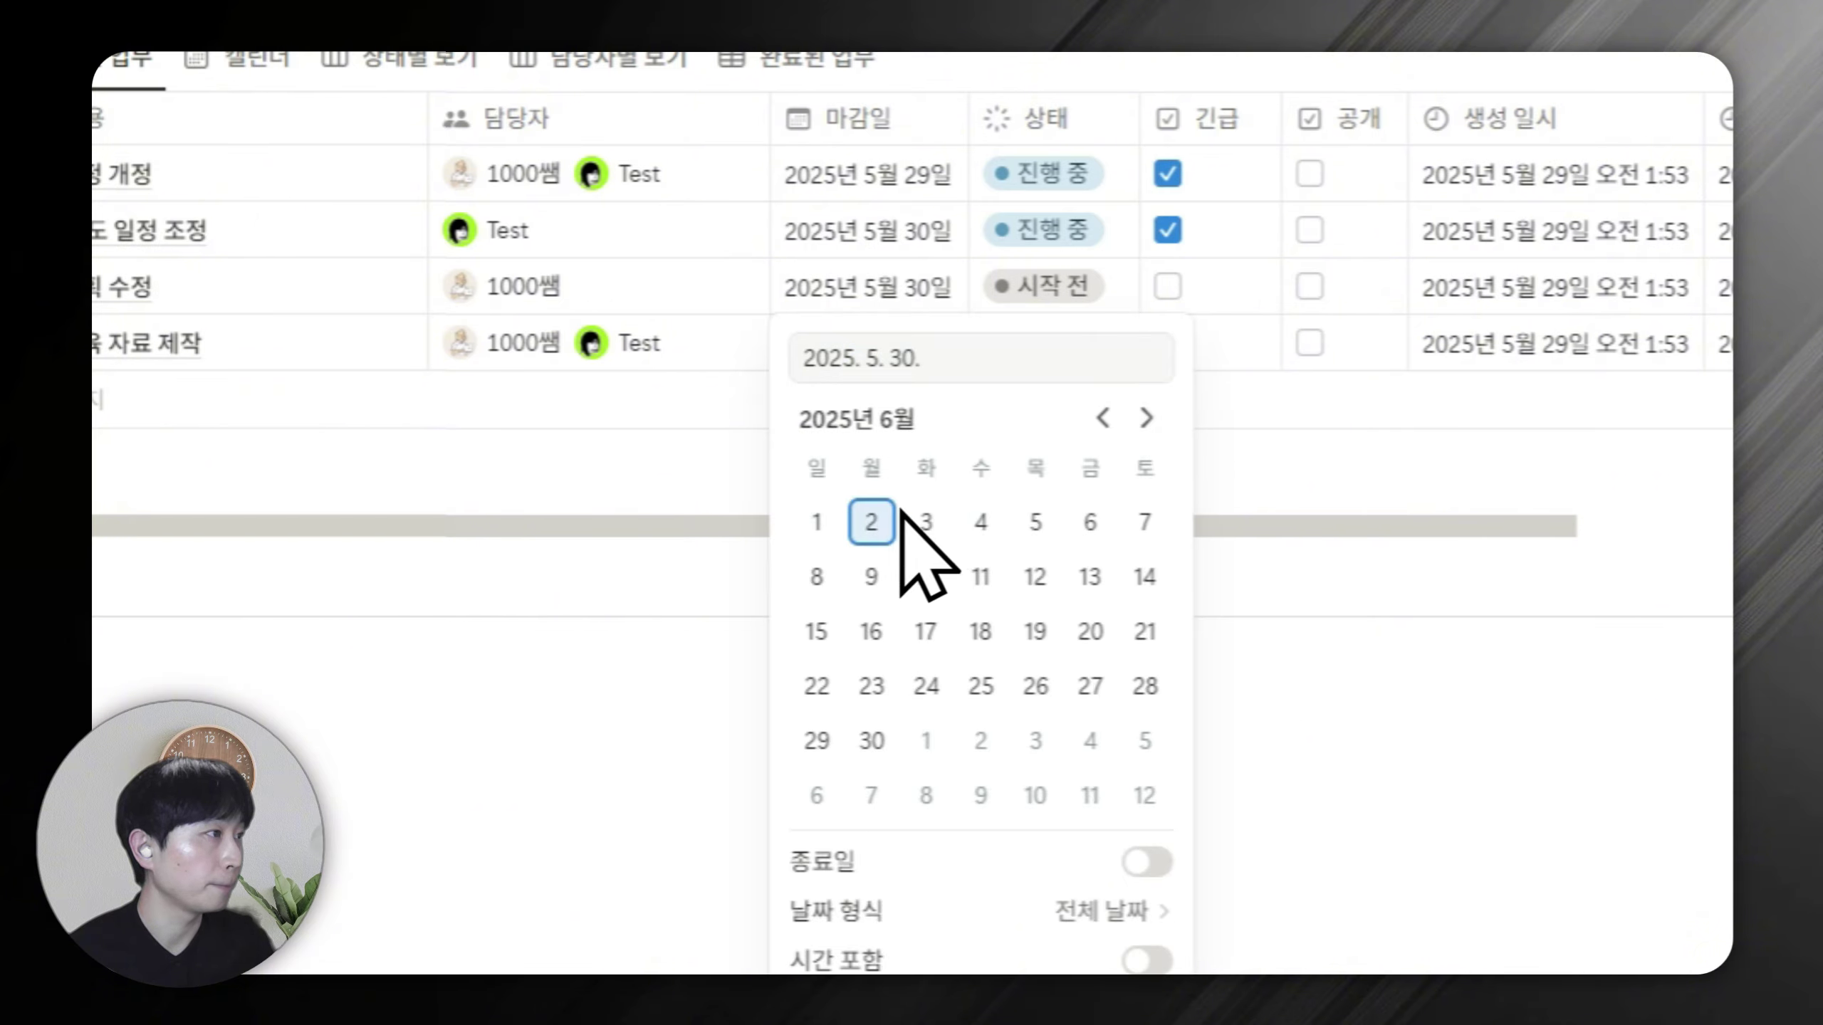
pyautogui.click(722, 602)
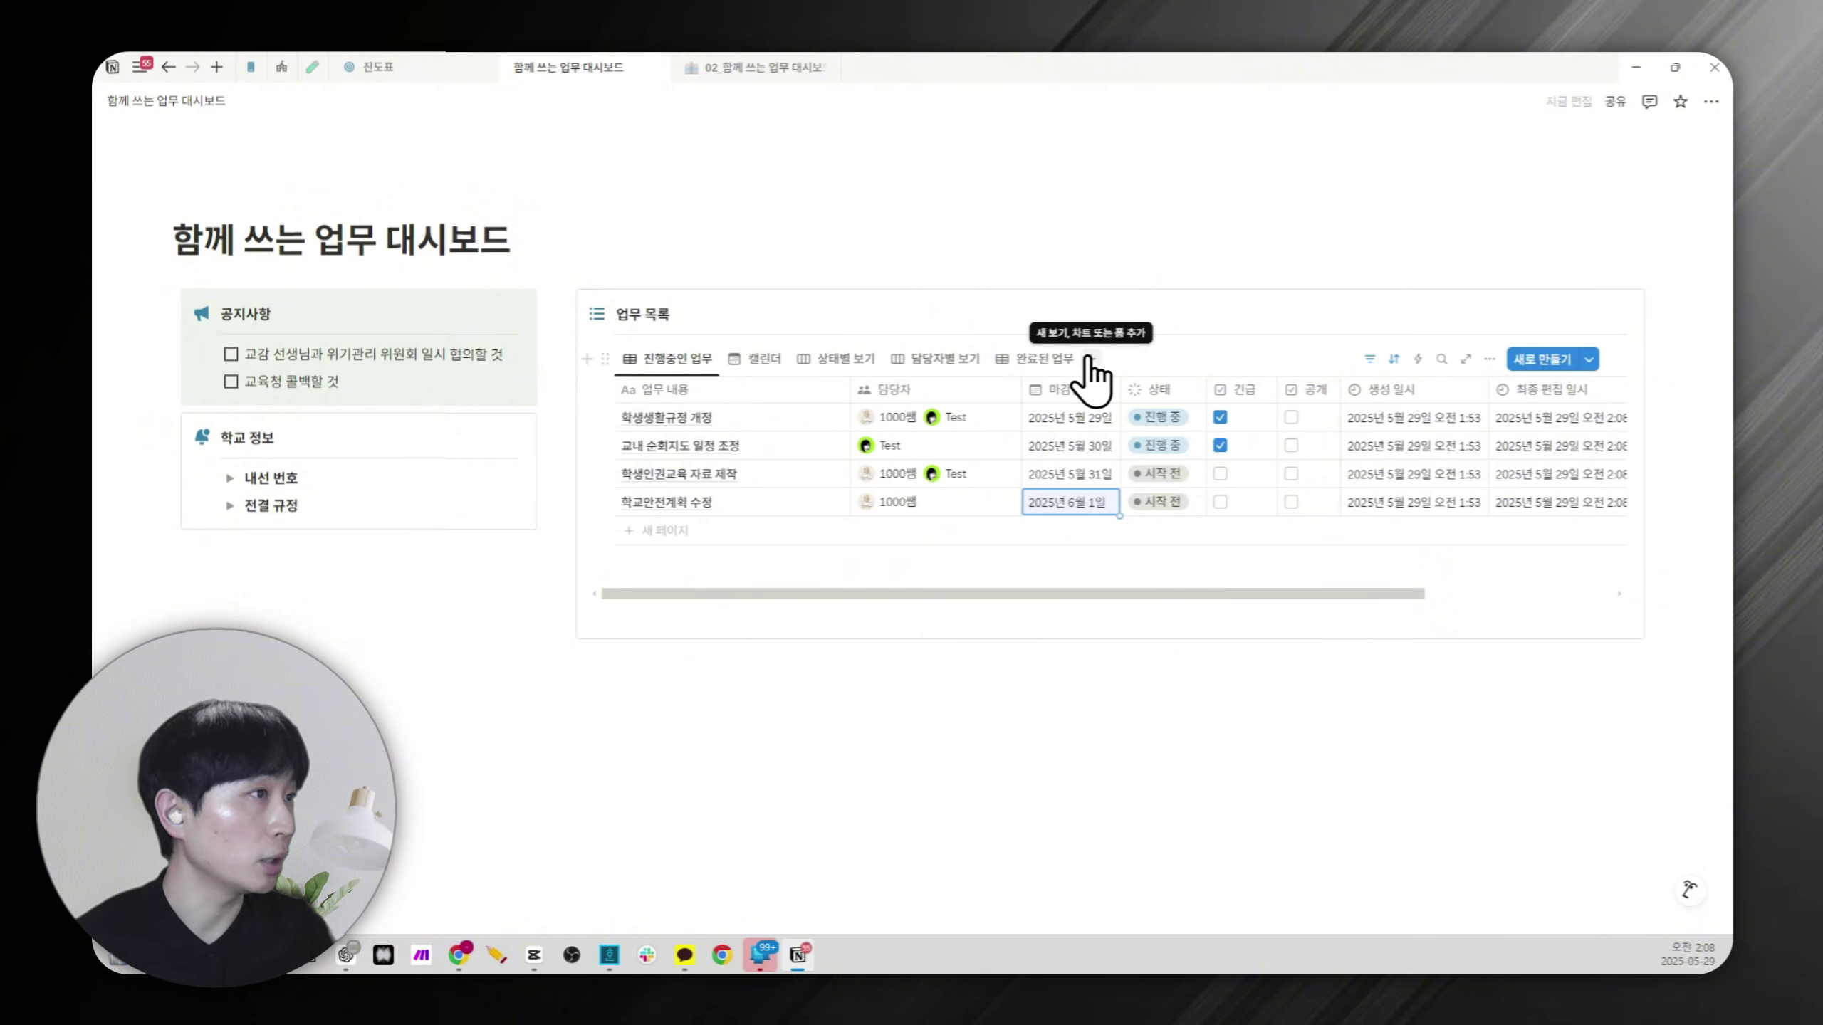
# Add a new 표 table view filtered to tasks with today's 마감일.
pyautogui.click(1091, 358)
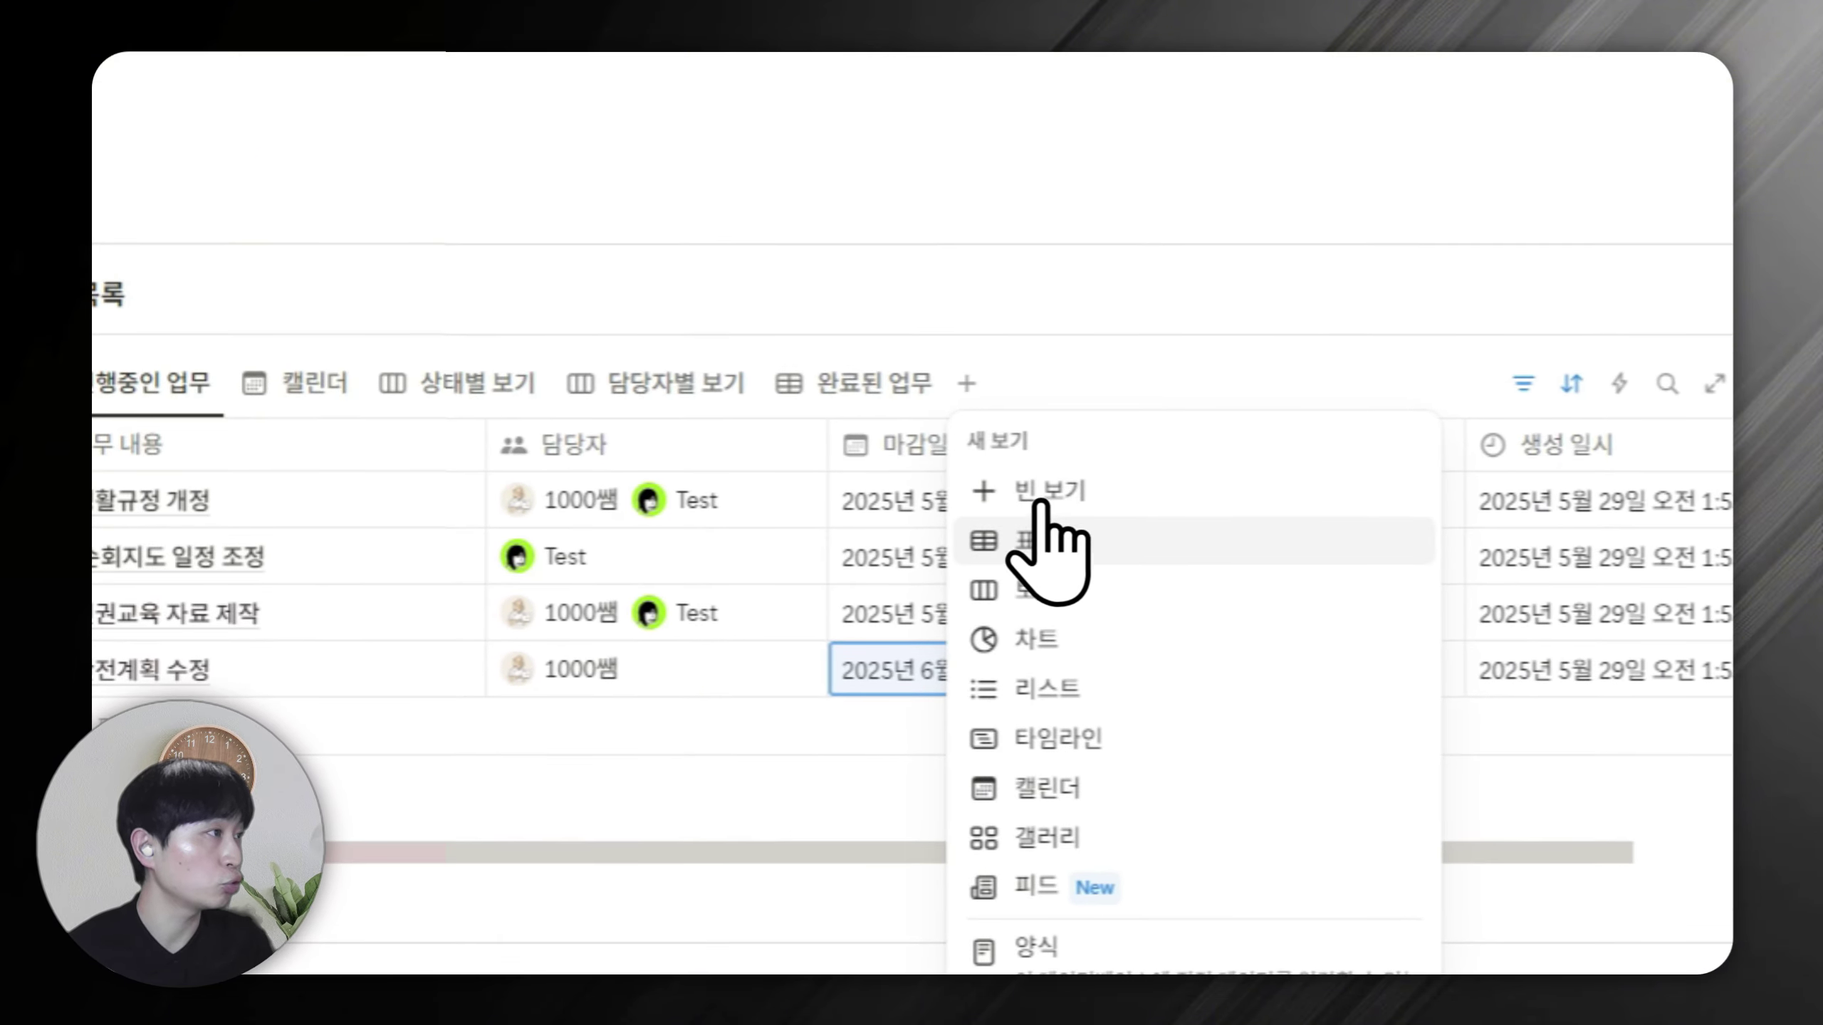
pyautogui.click(1040, 545)
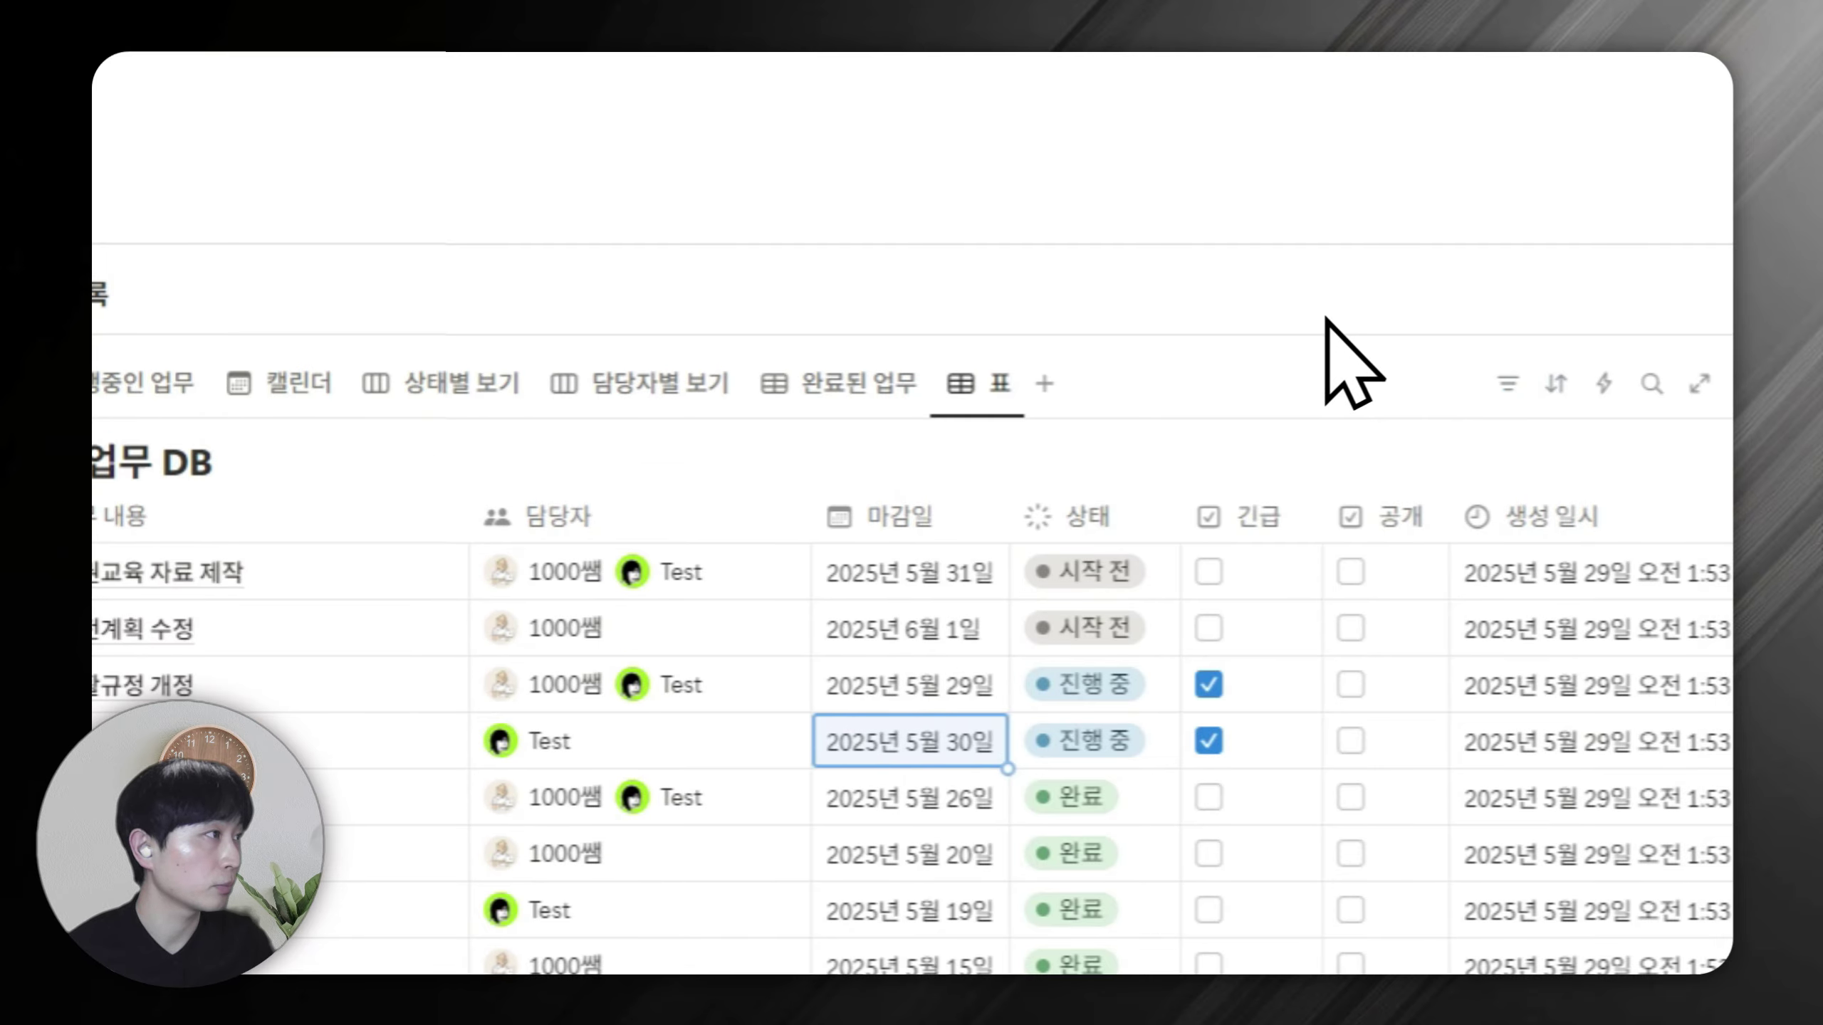
pyautogui.click(932, 516)
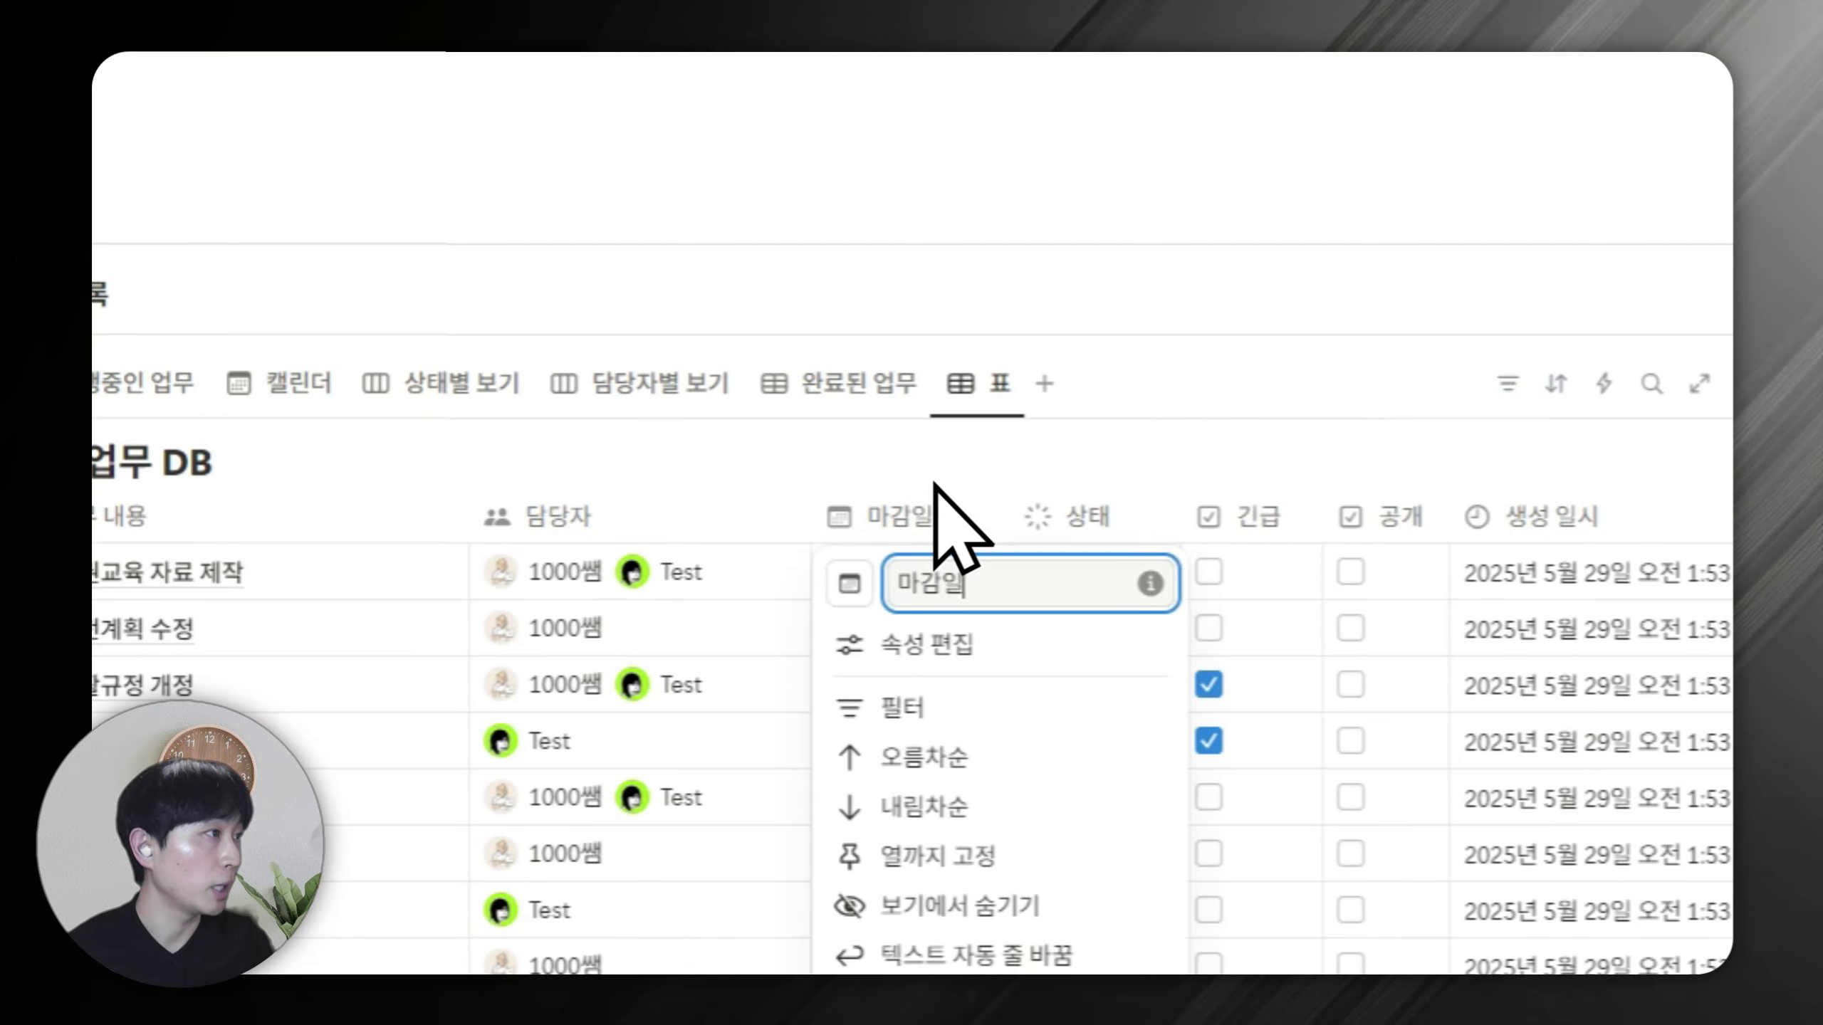
pyautogui.click(921, 707)
pyautogui.click(359, 642)
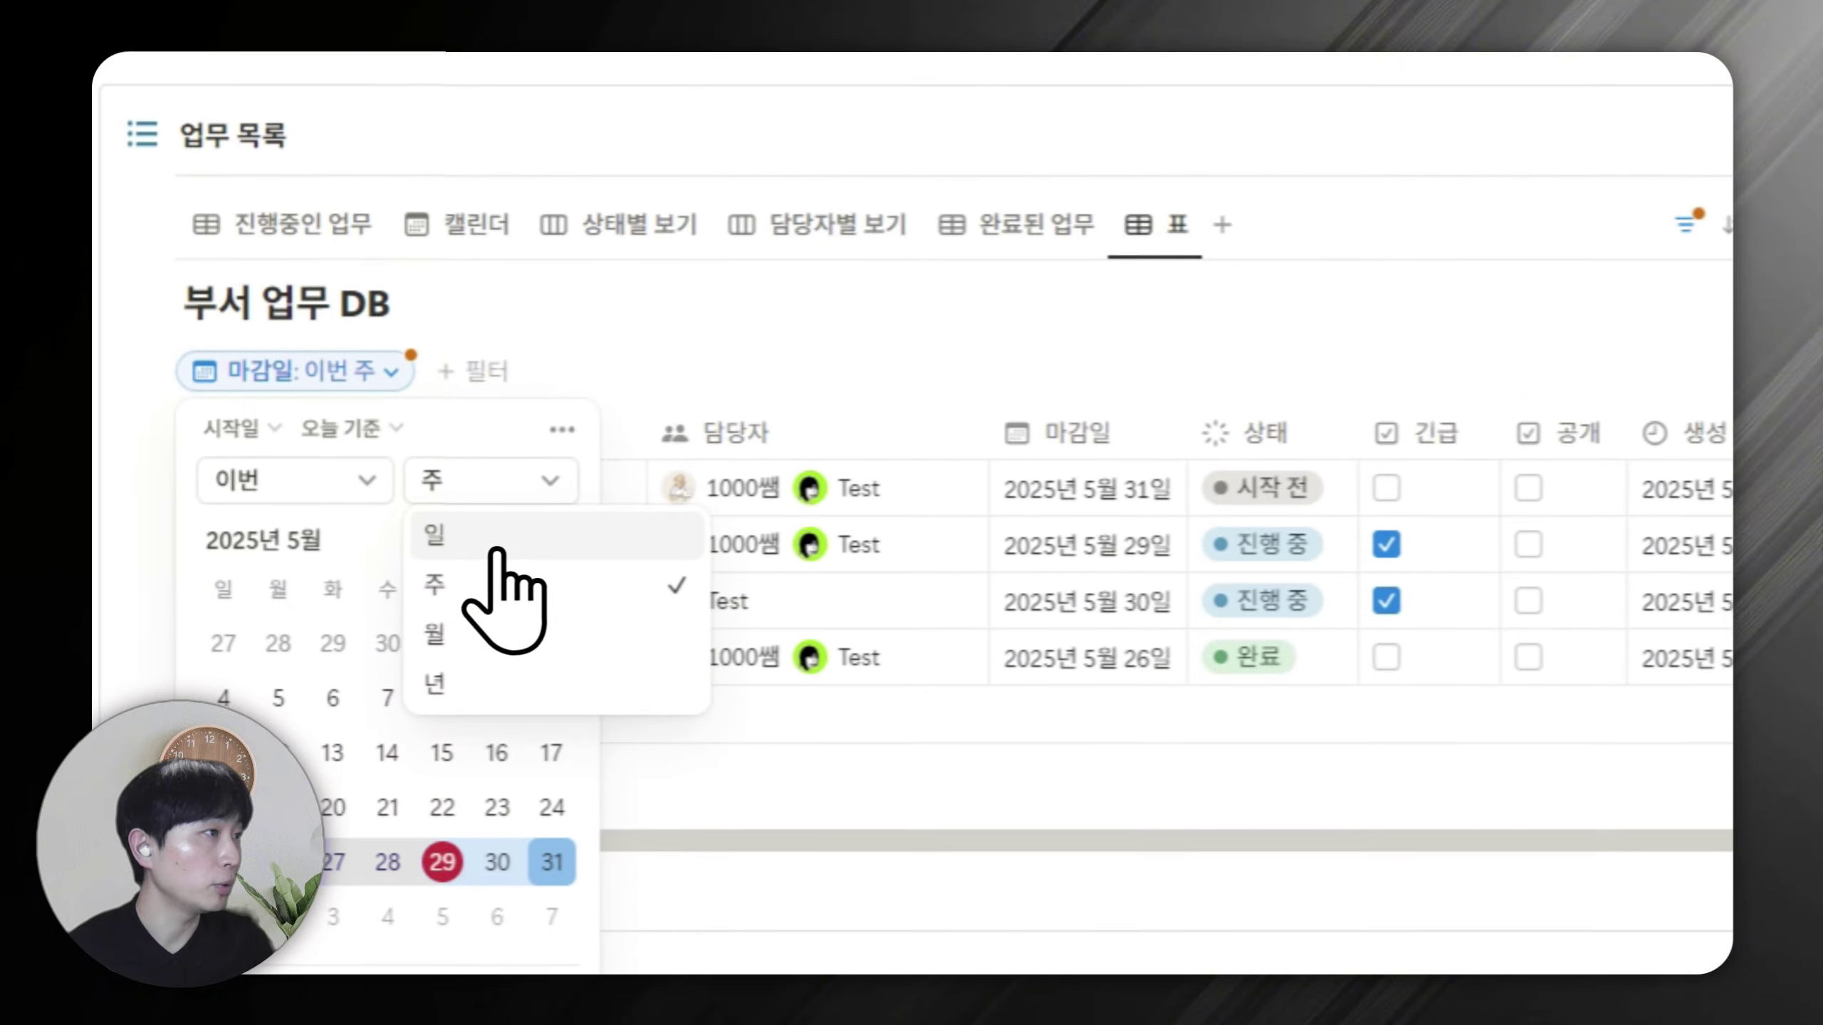
pyautogui.click(309, 700)
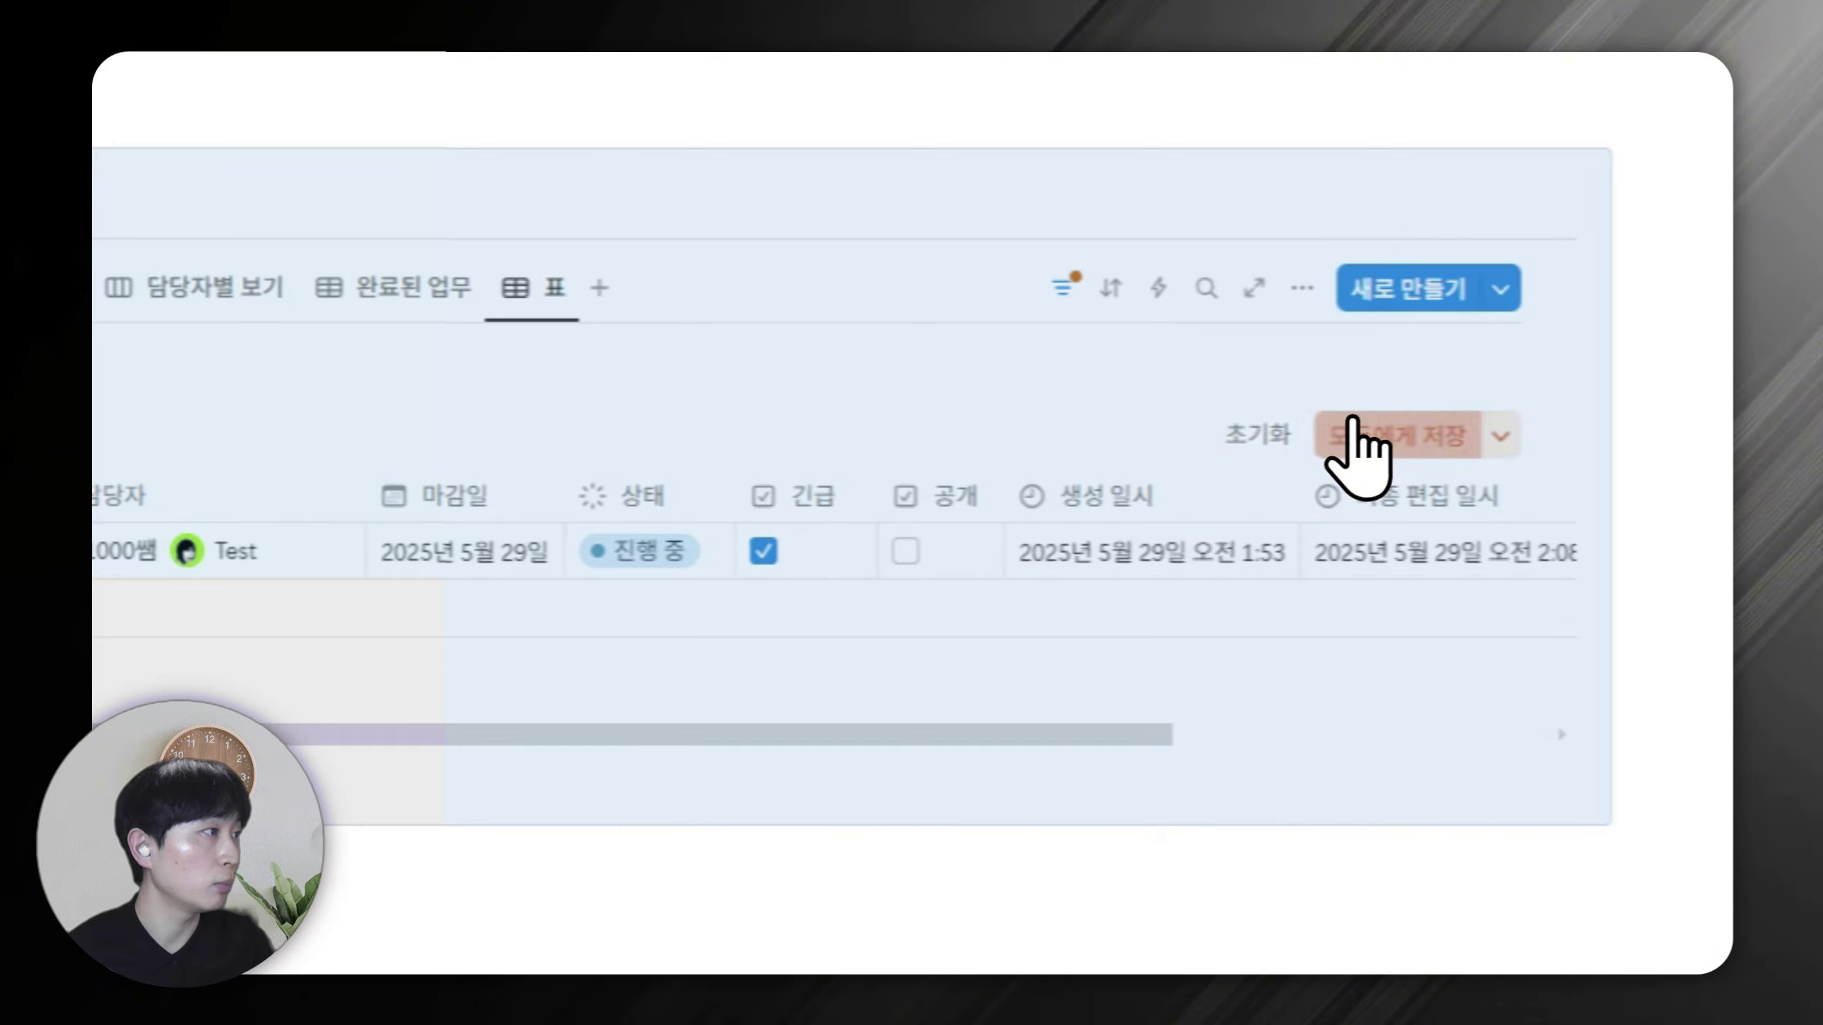
pyautogui.click(1636, 409)
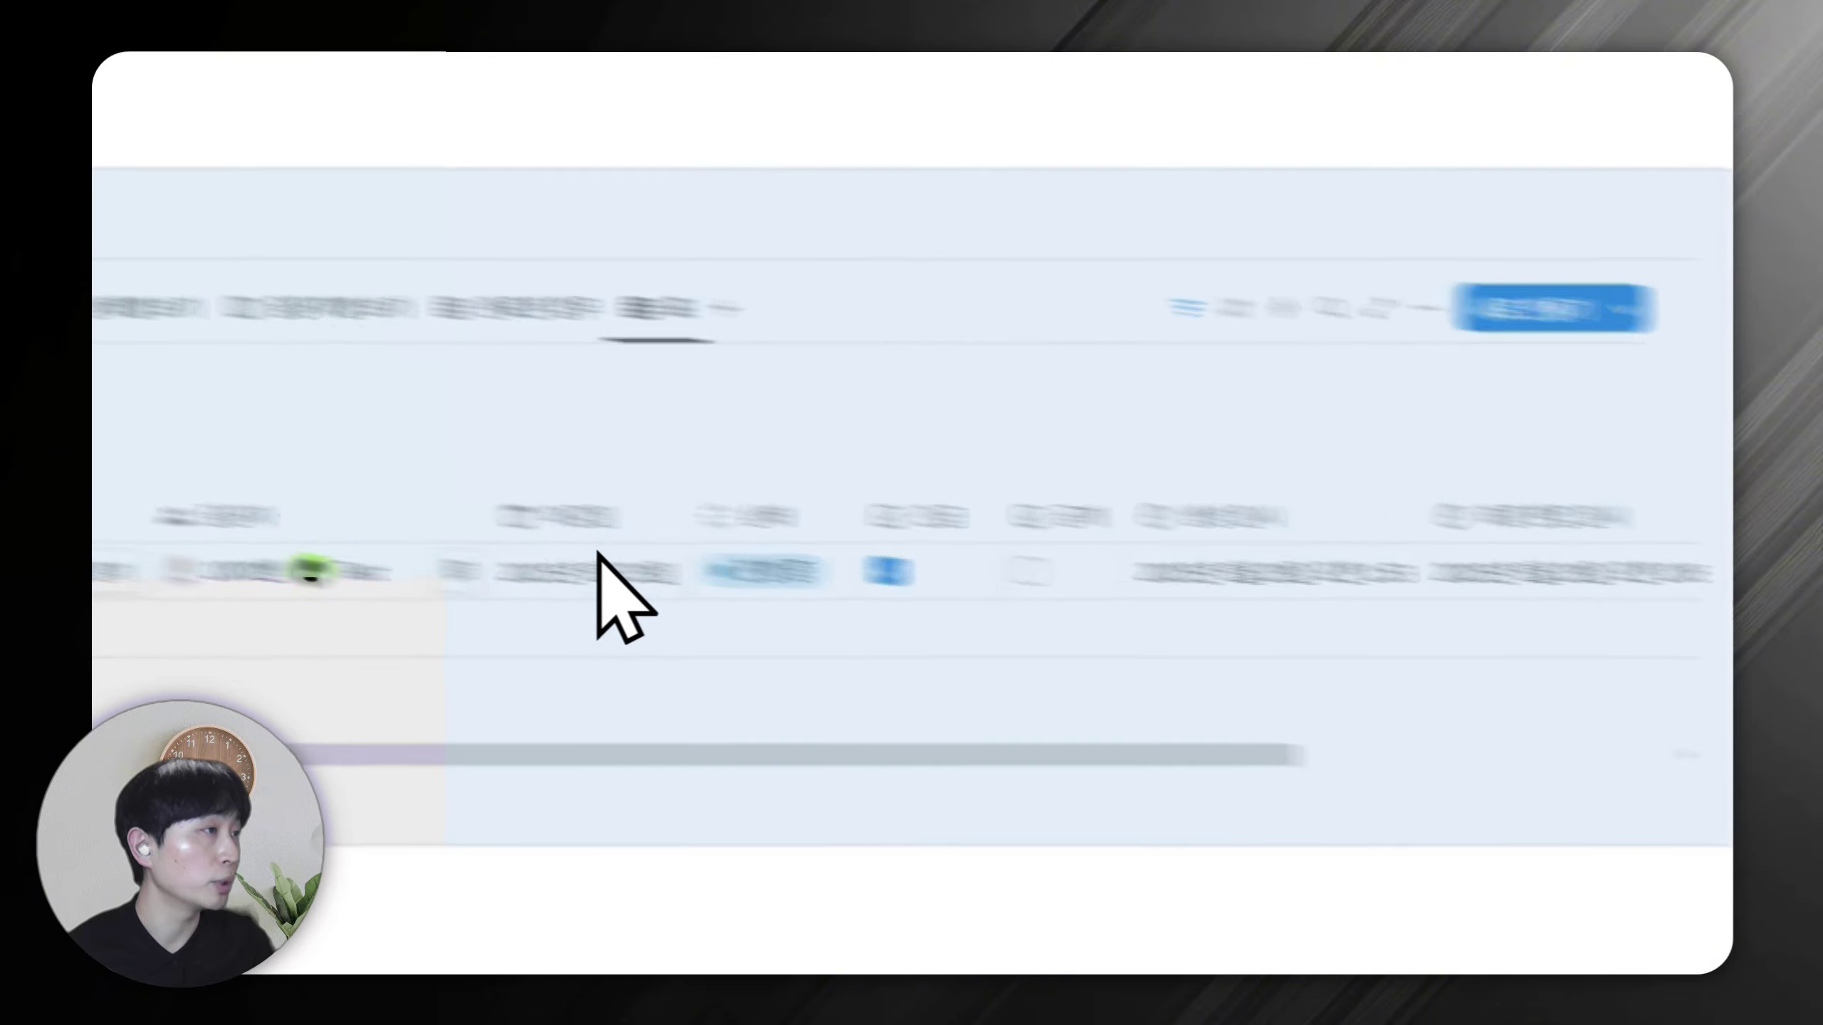
# Switch through all the task list views, from 진행중인 업무 to the new 표 view.
pyautogui.click(487, 403)
pyautogui.click(664, 399)
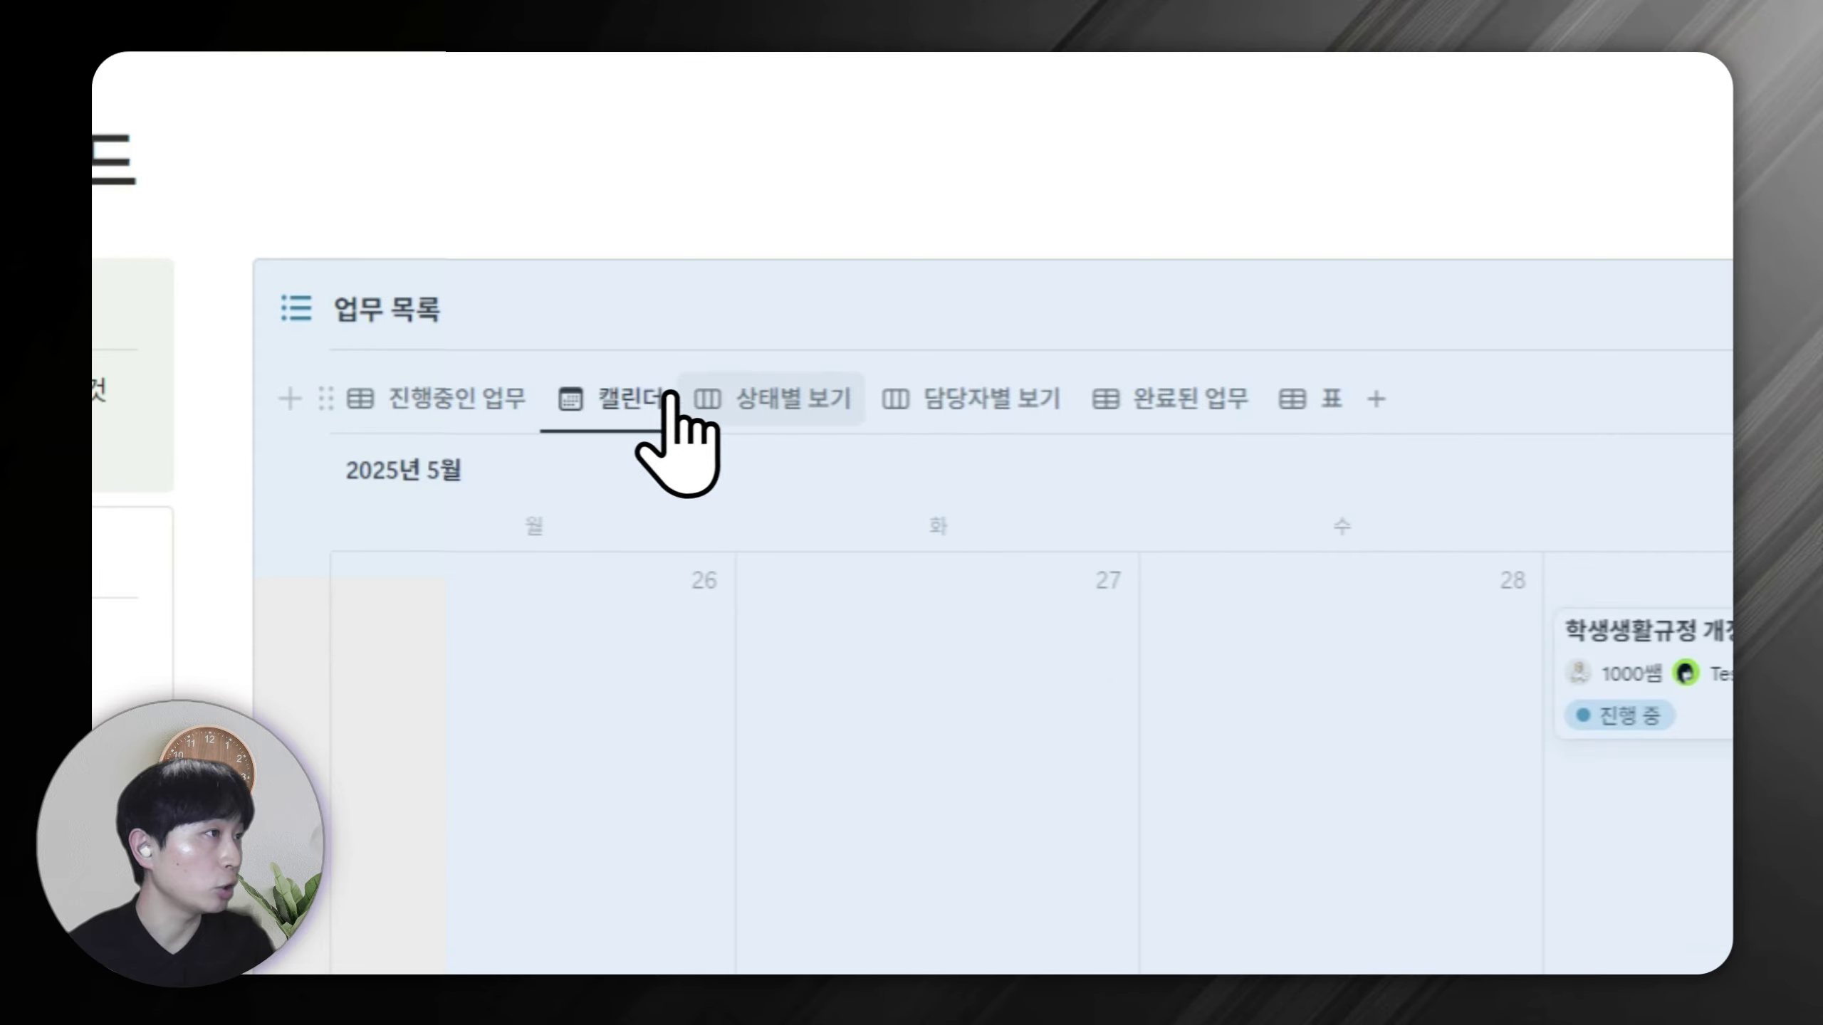
pyautogui.click(819, 402)
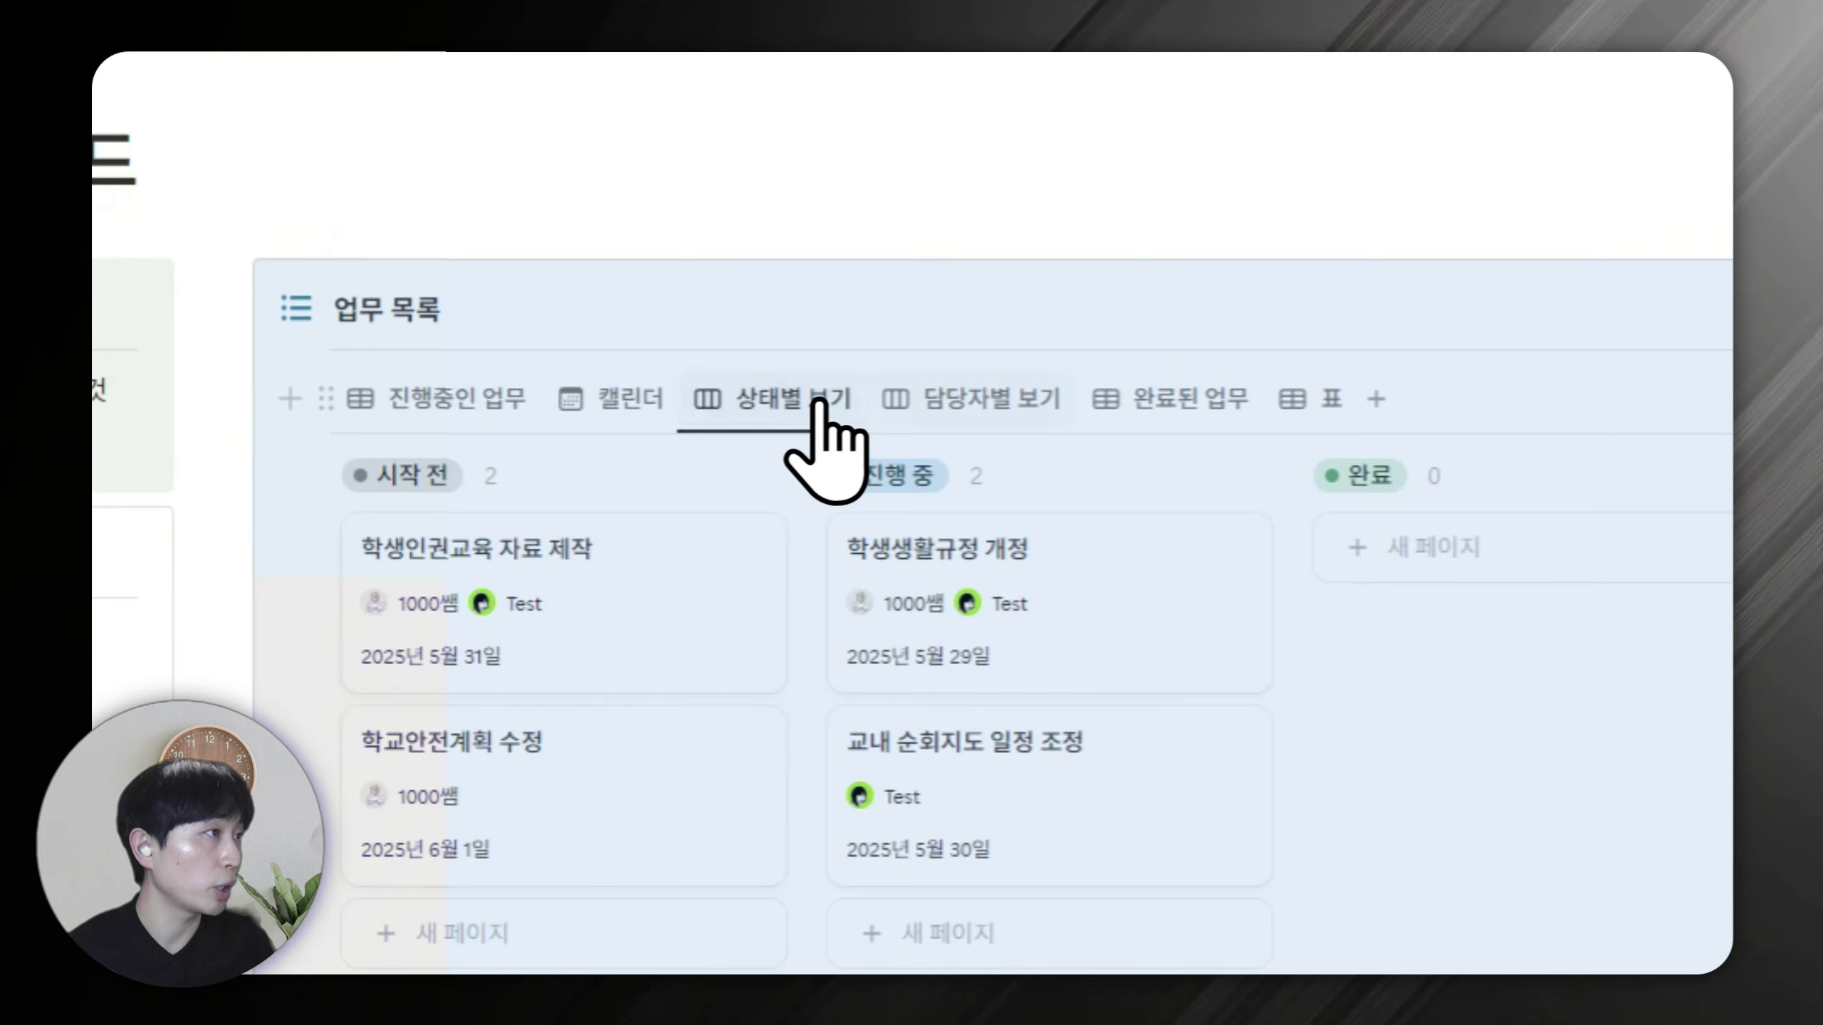
pyautogui.click(993, 417)
pyautogui.click(1174, 406)
pyautogui.click(1313, 406)
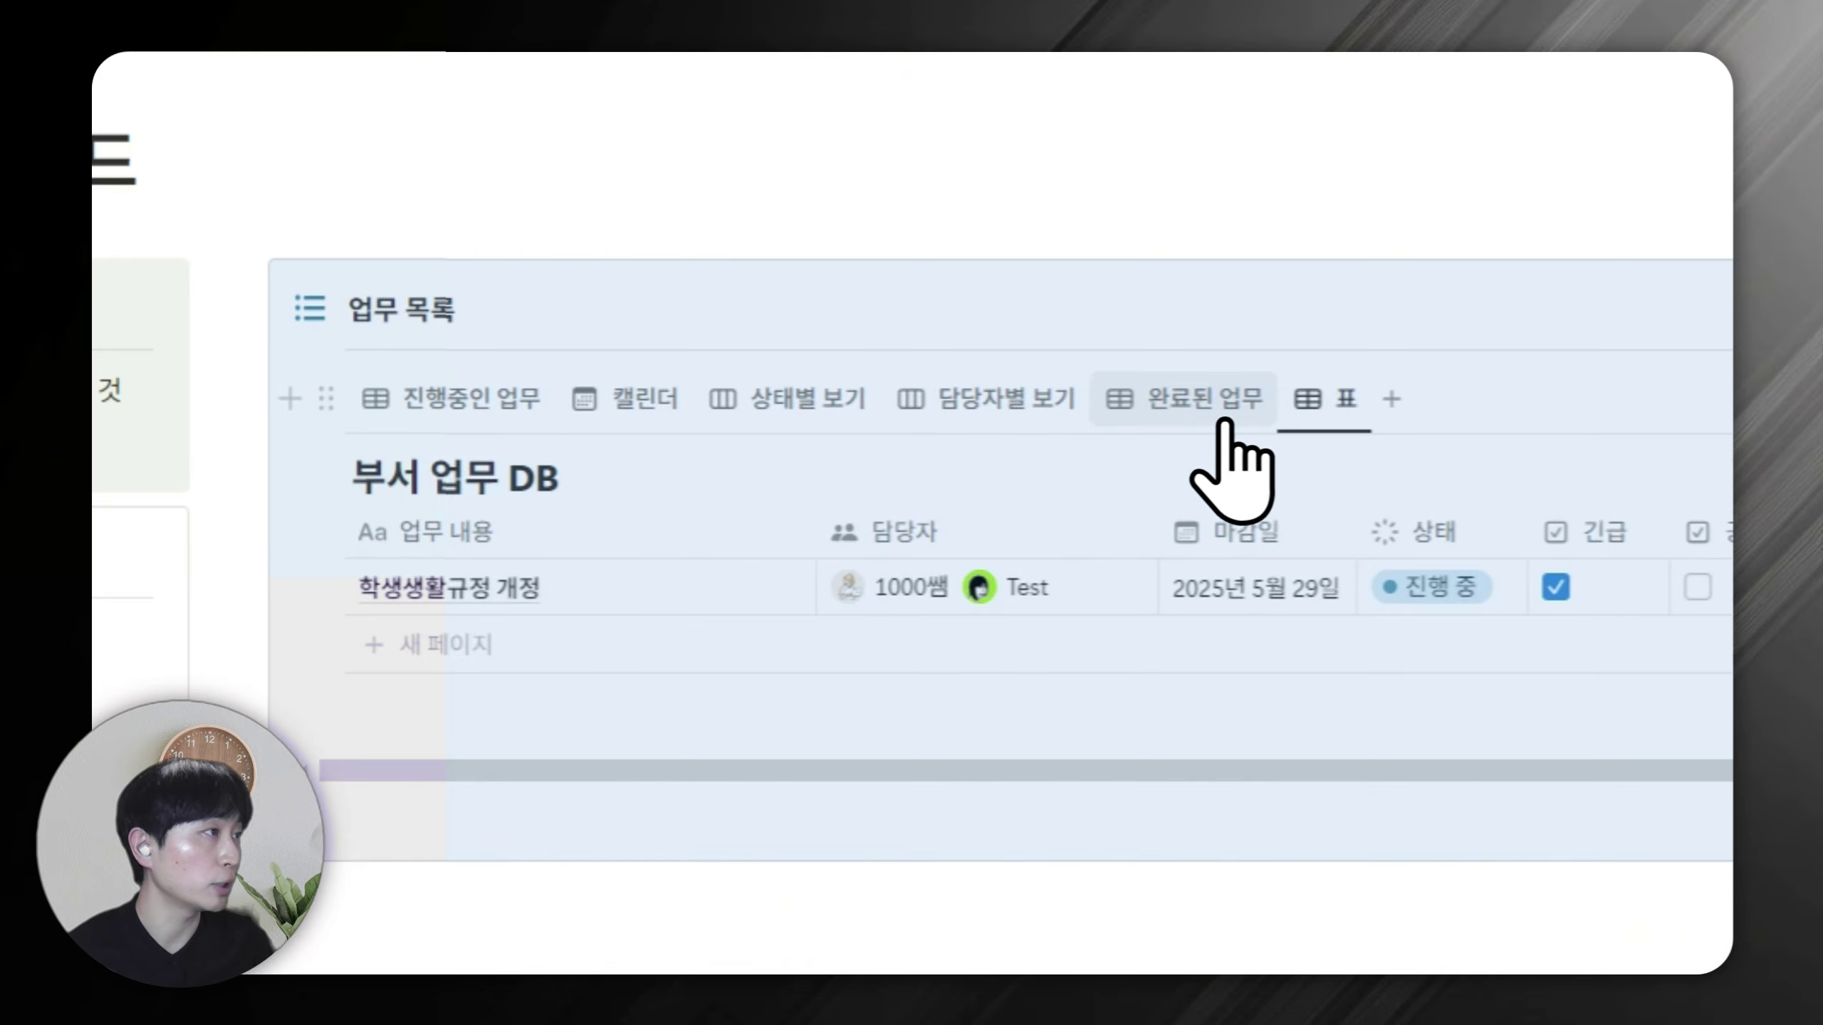
pyautogui.click(1180, 416)
pyautogui.click(1317, 402)
# Delete the 표 view and add an empty line below the 업무 목록 database.
pyautogui.click(1335, 396)
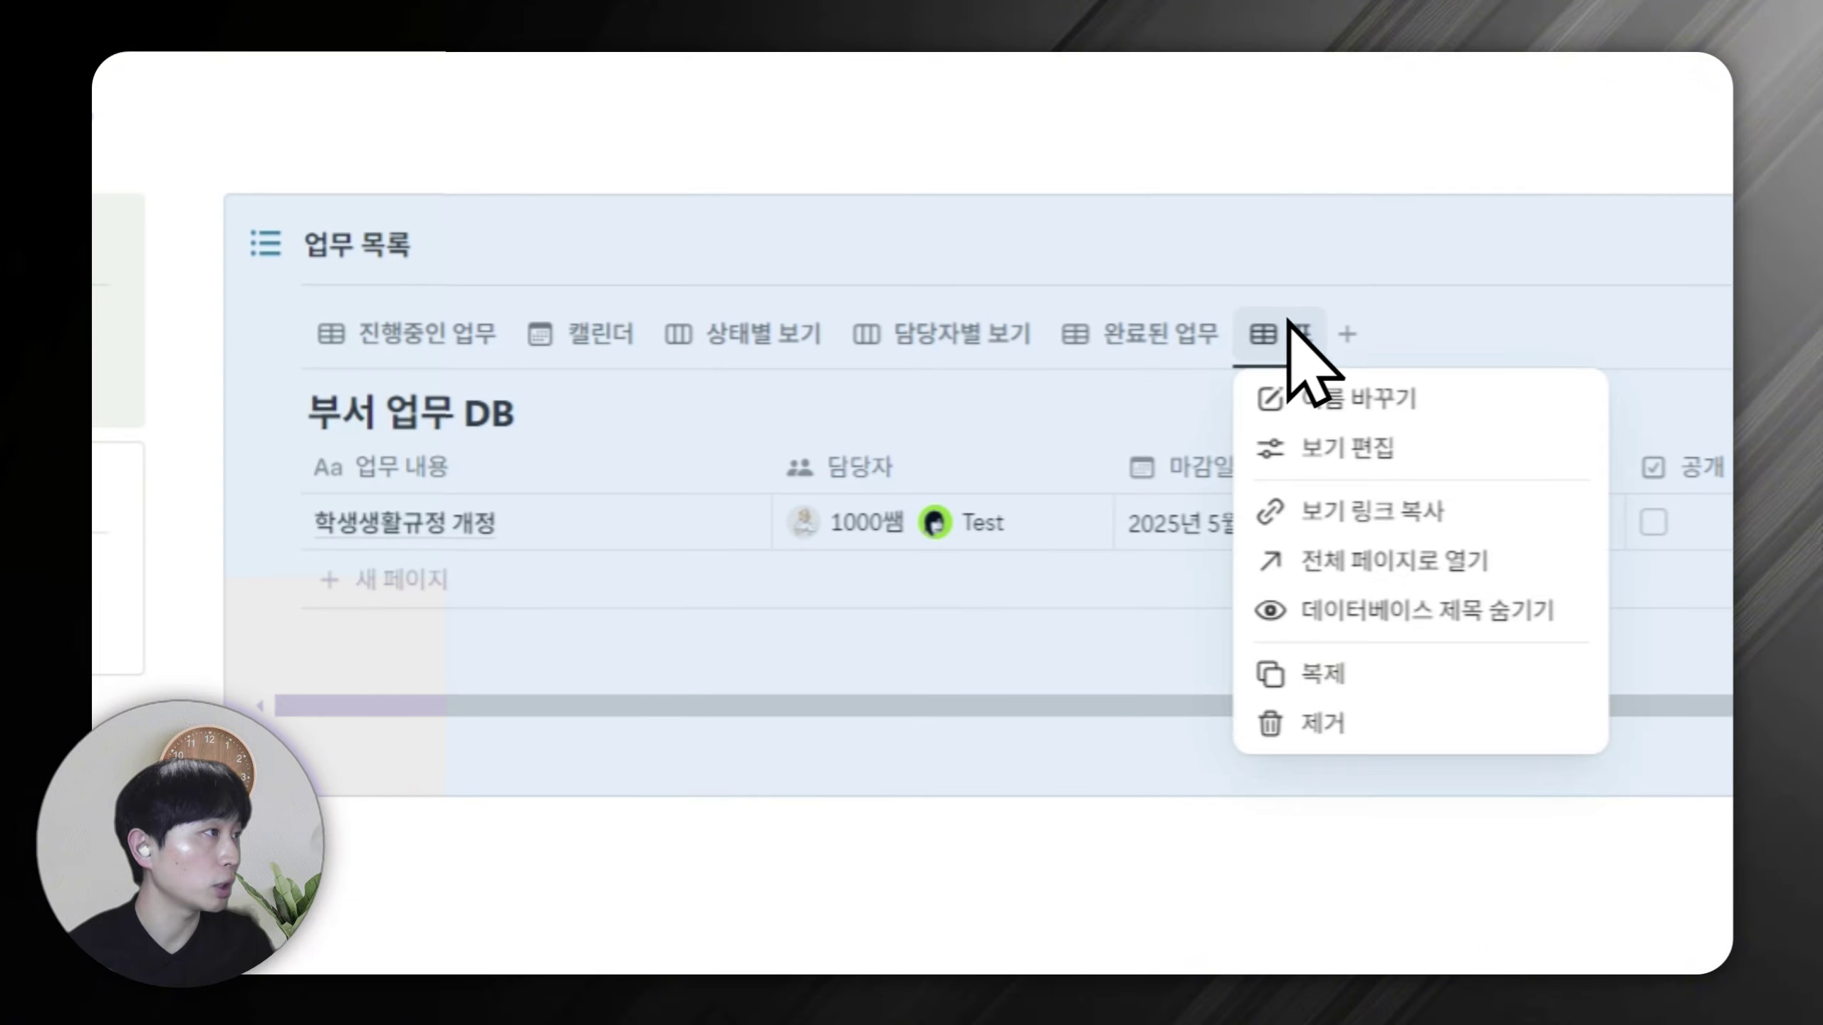
pyautogui.click(1323, 720)
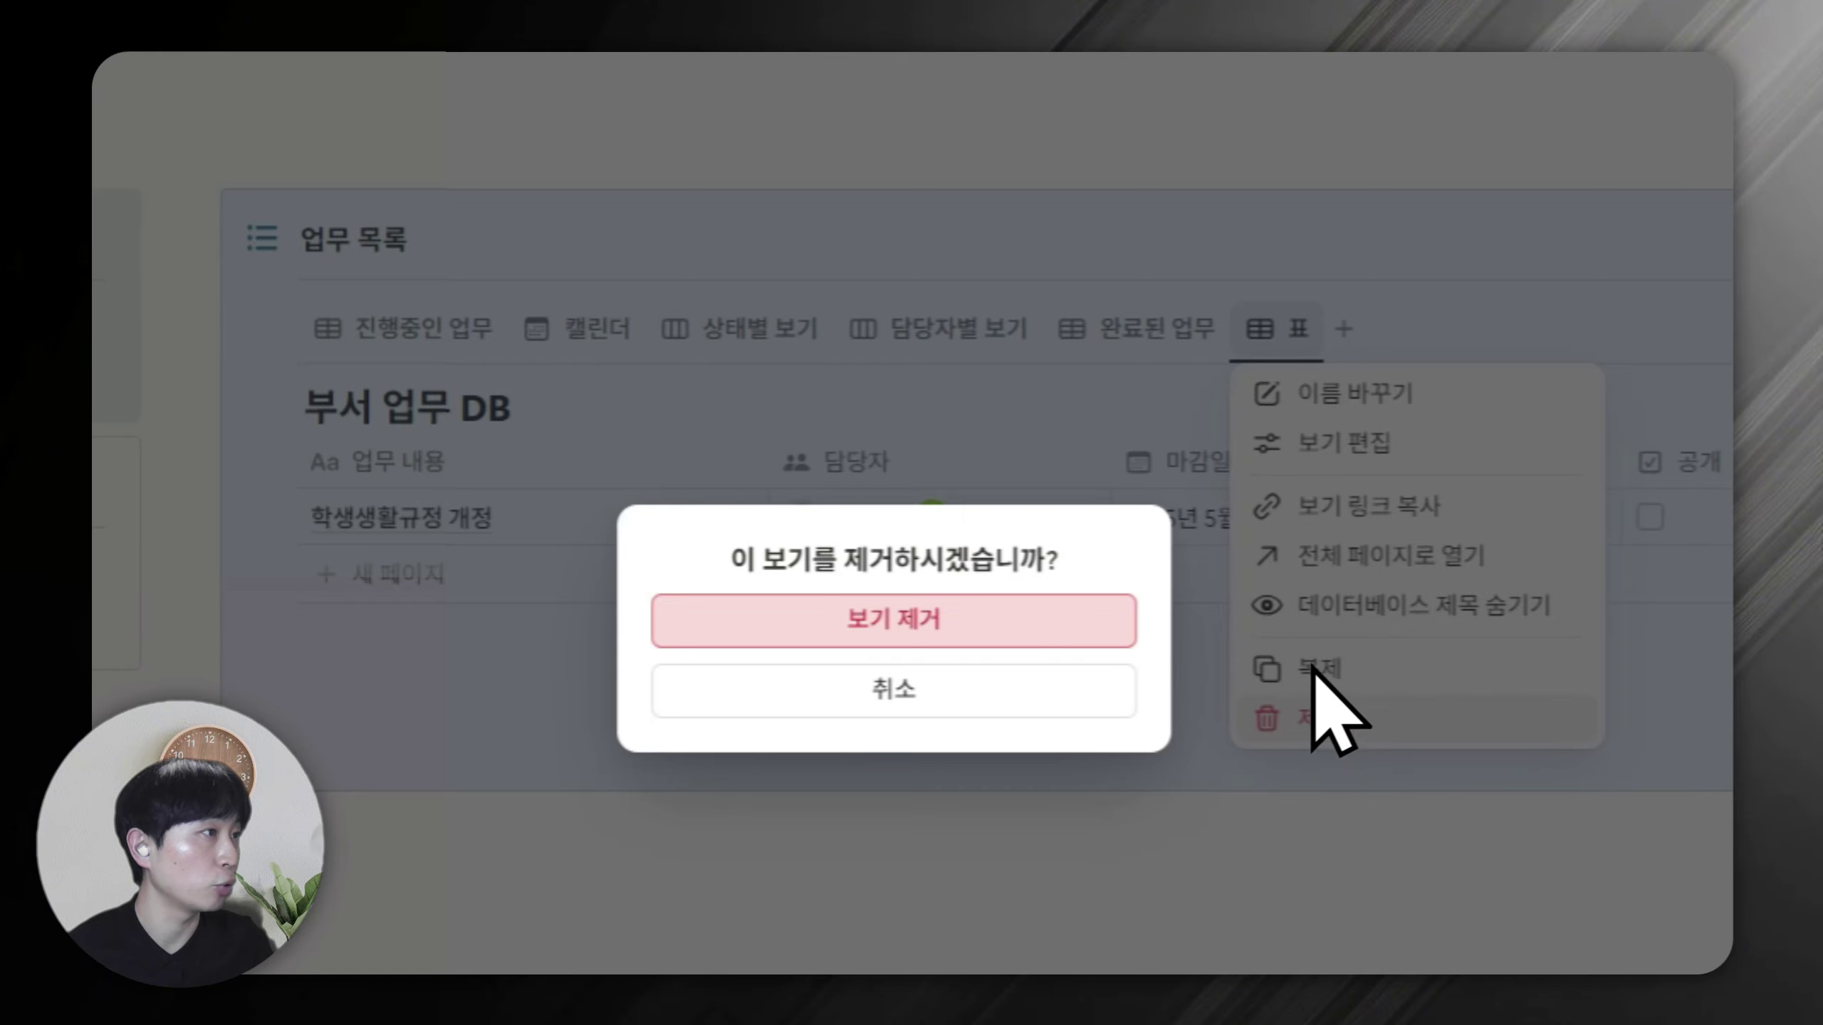
pyautogui.click(1062, 632)
pyautogui.click(474, 329)
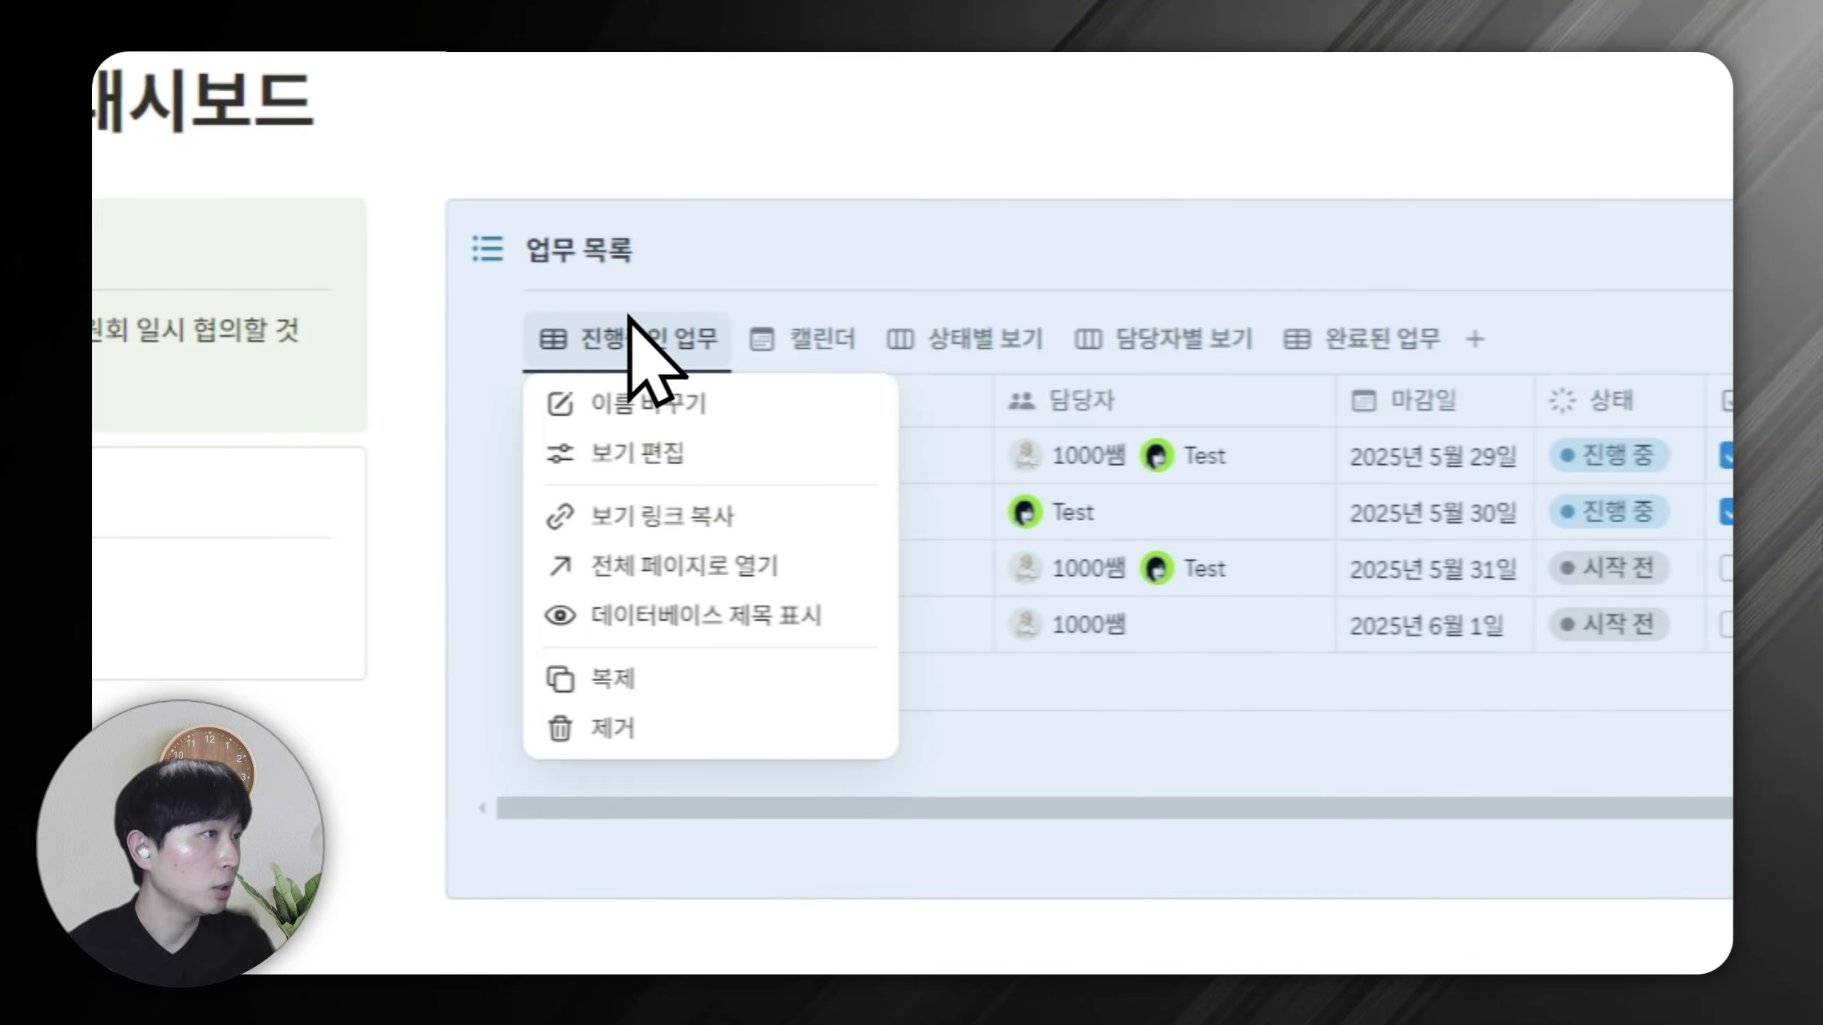
pyautogui.click(809, 259)
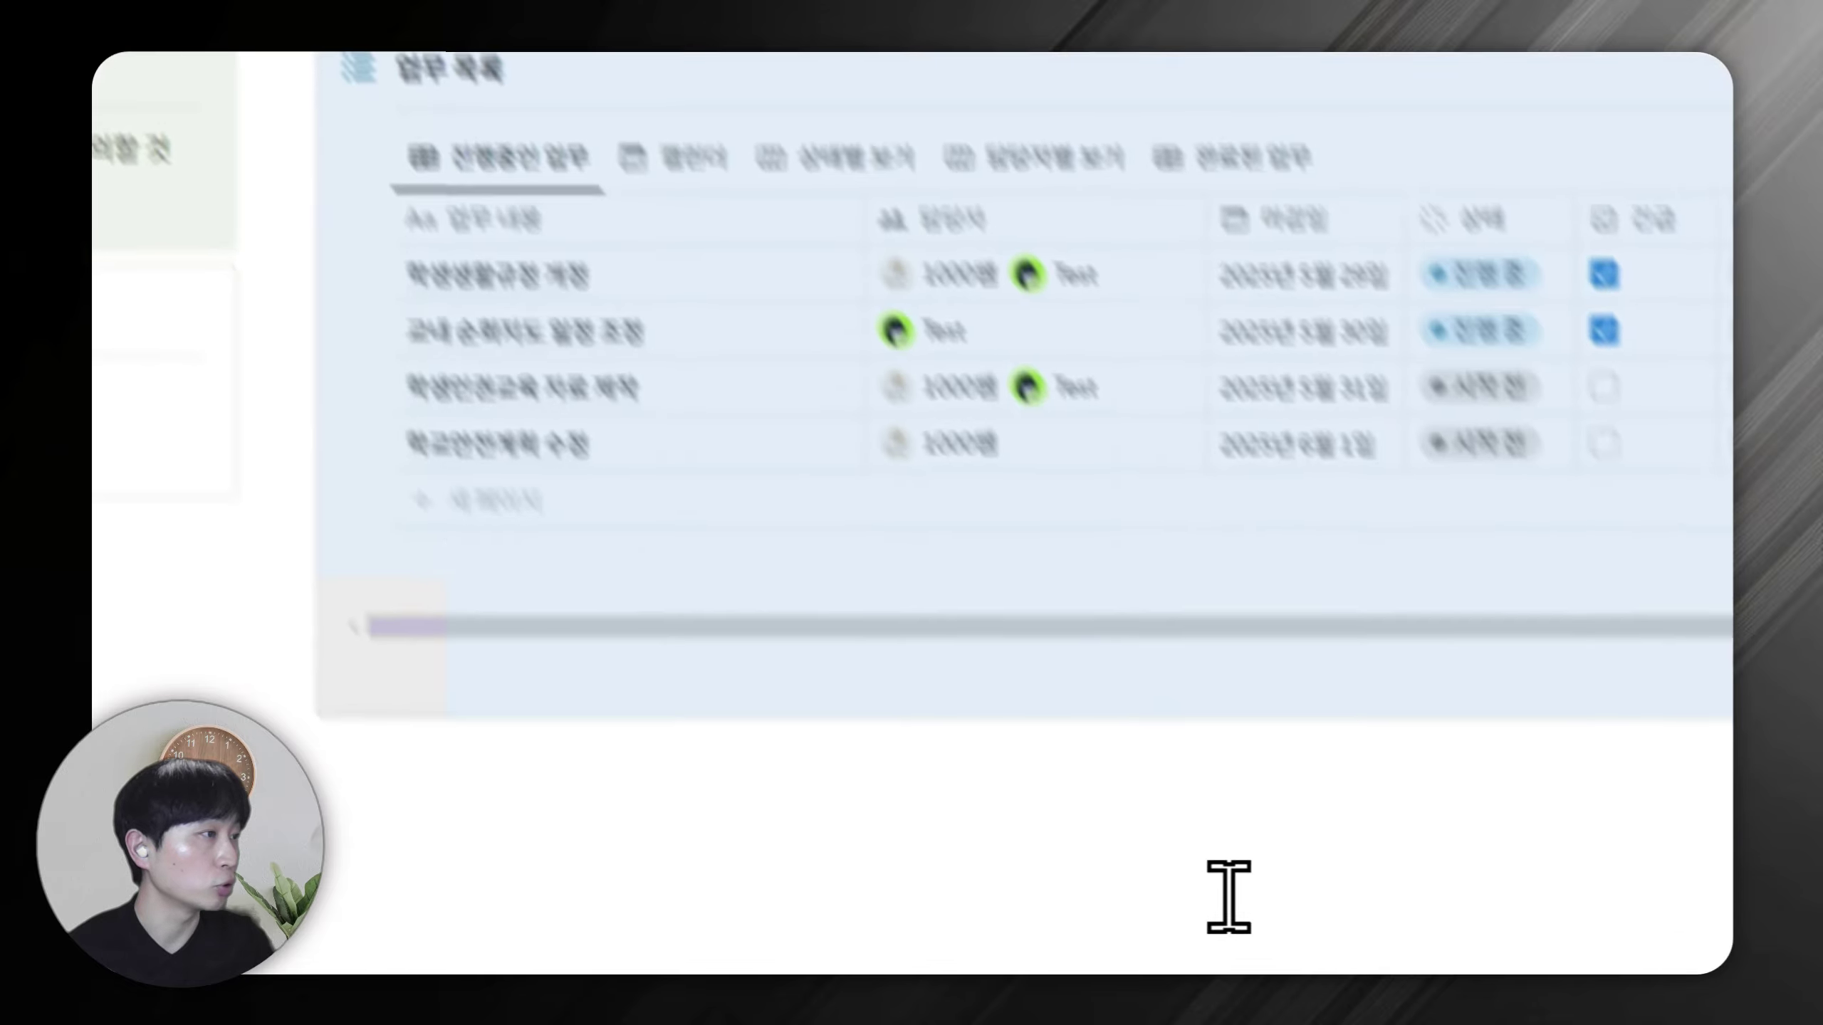
pyautogui.click(1229, 900)
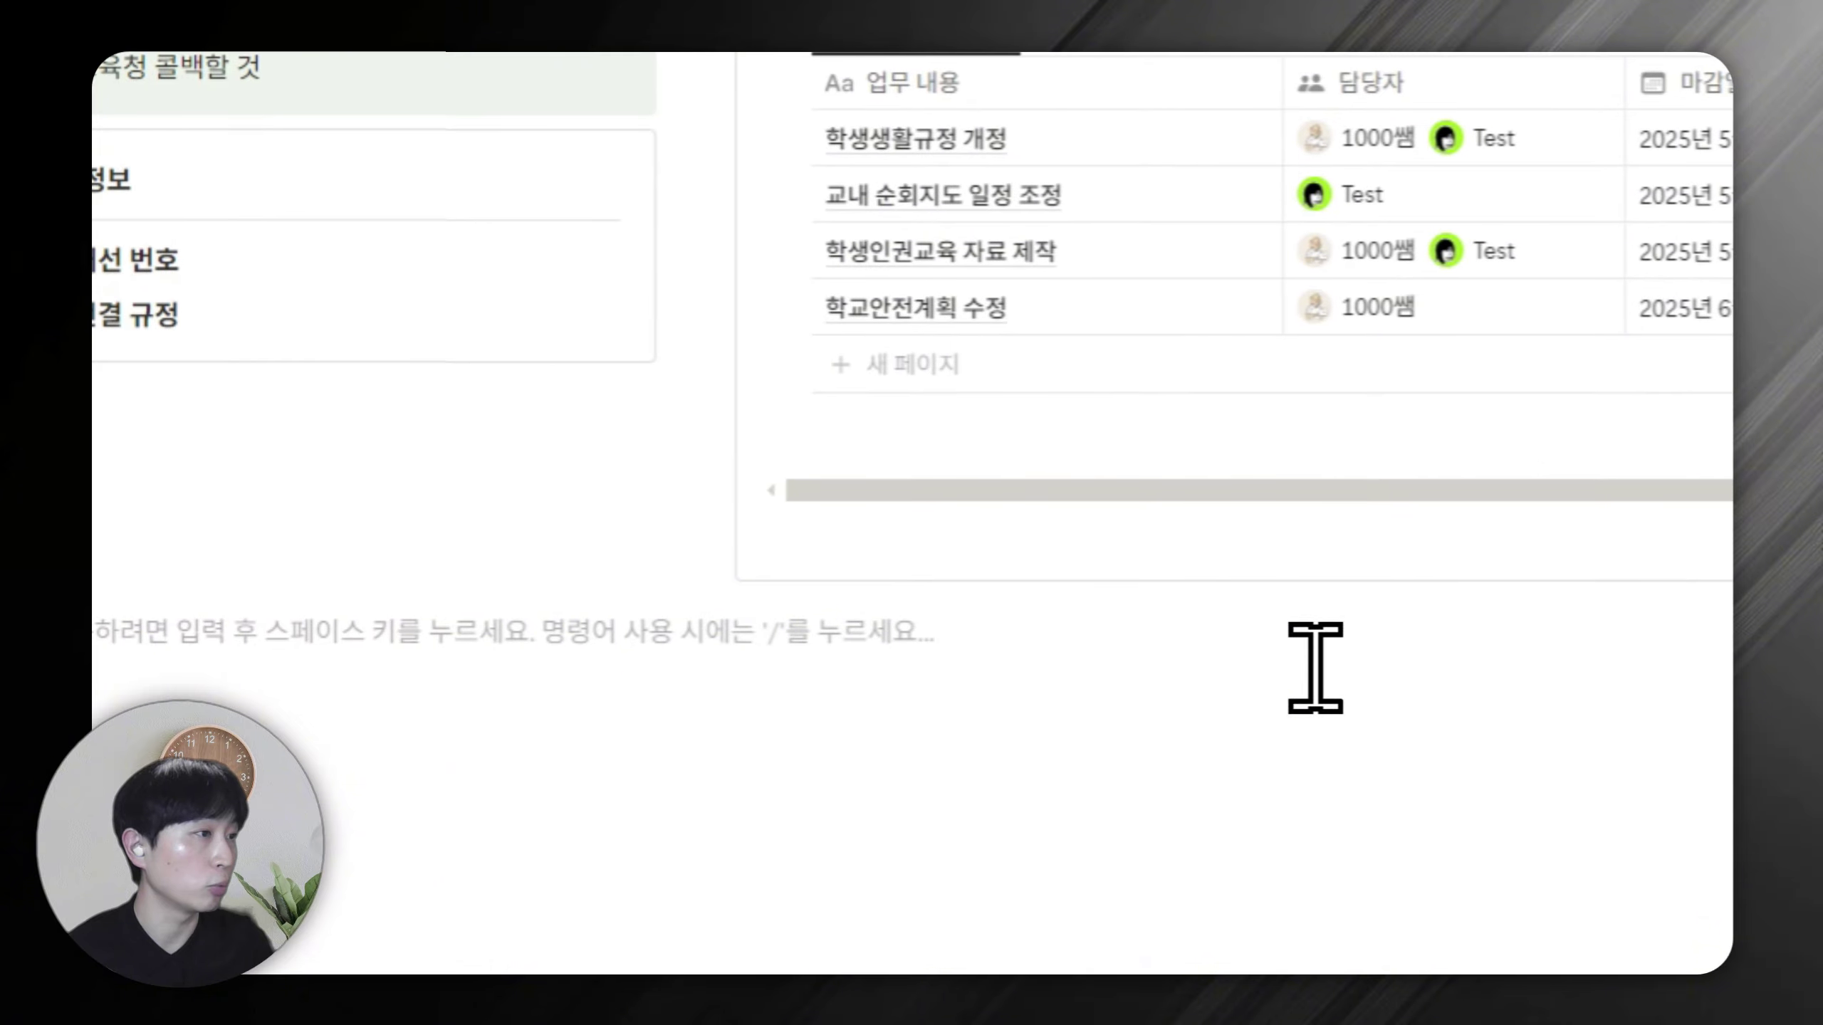
# Insert an empty callout with /콜 and move it just above the 업무 목록 database.
pyautogui.click(565, 415)
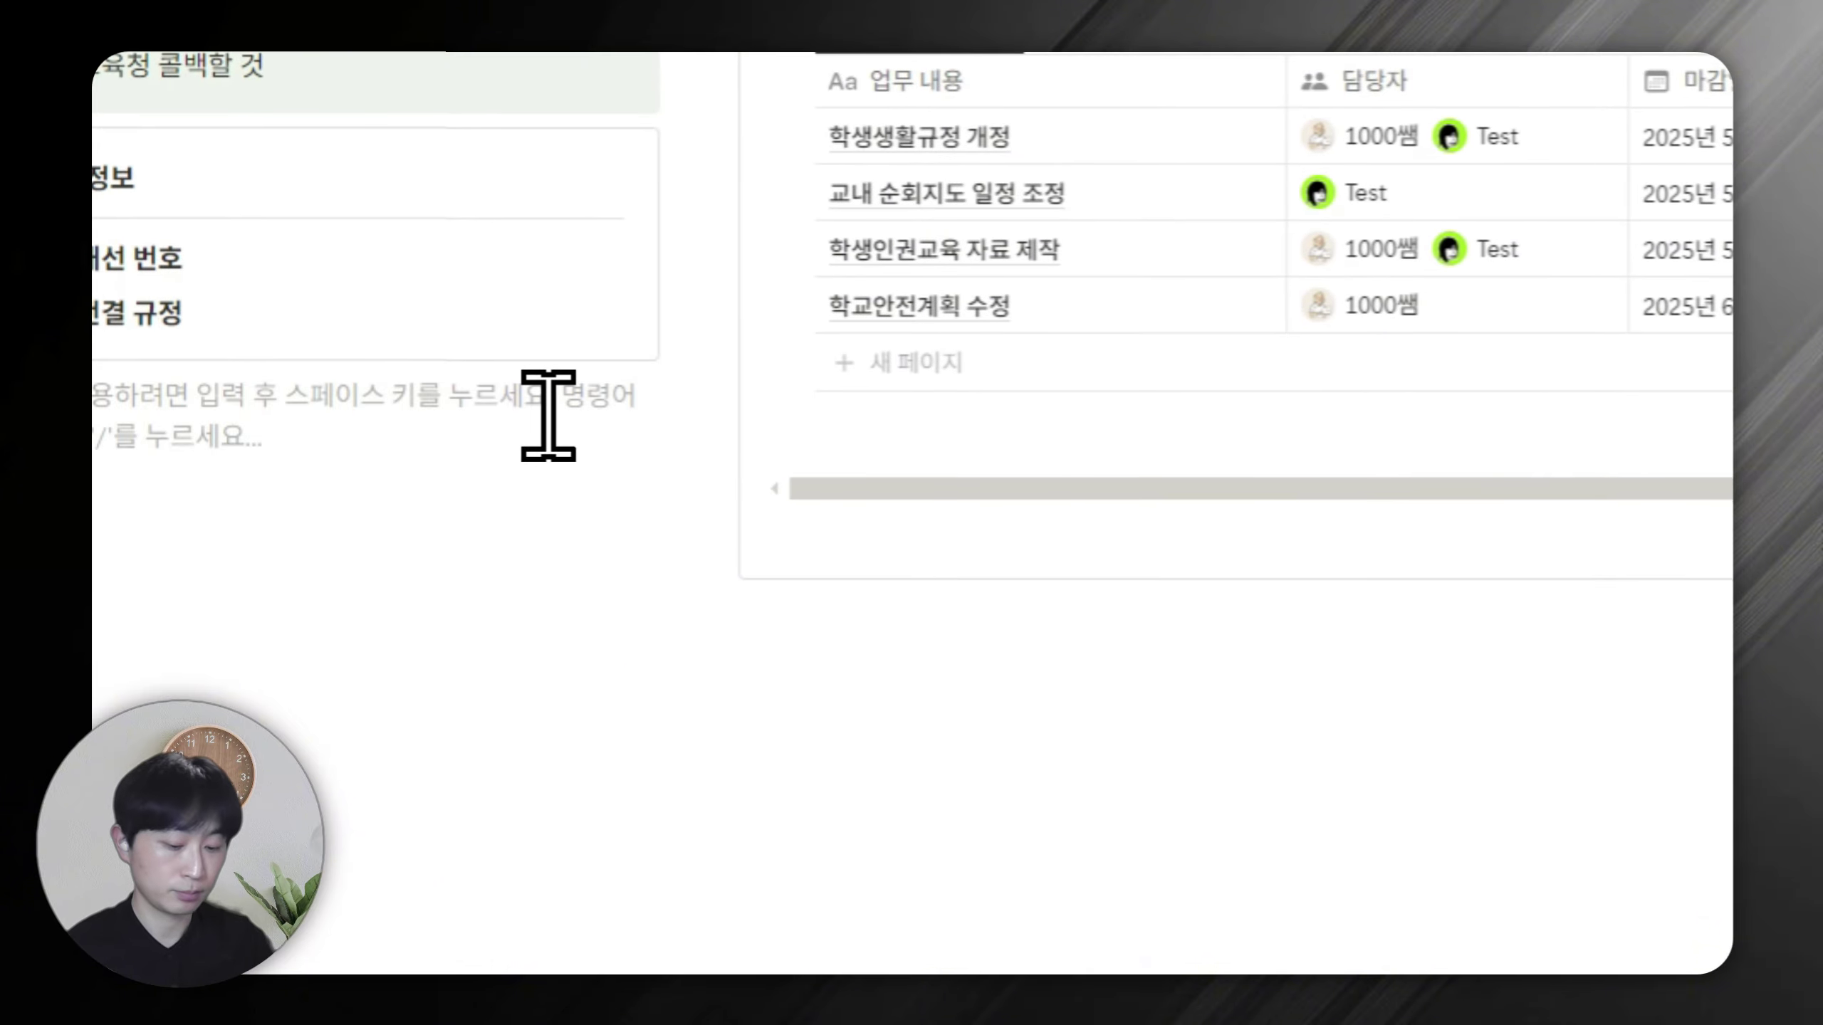
pyautogui.write('/콜')
pyautogui.press('Return')
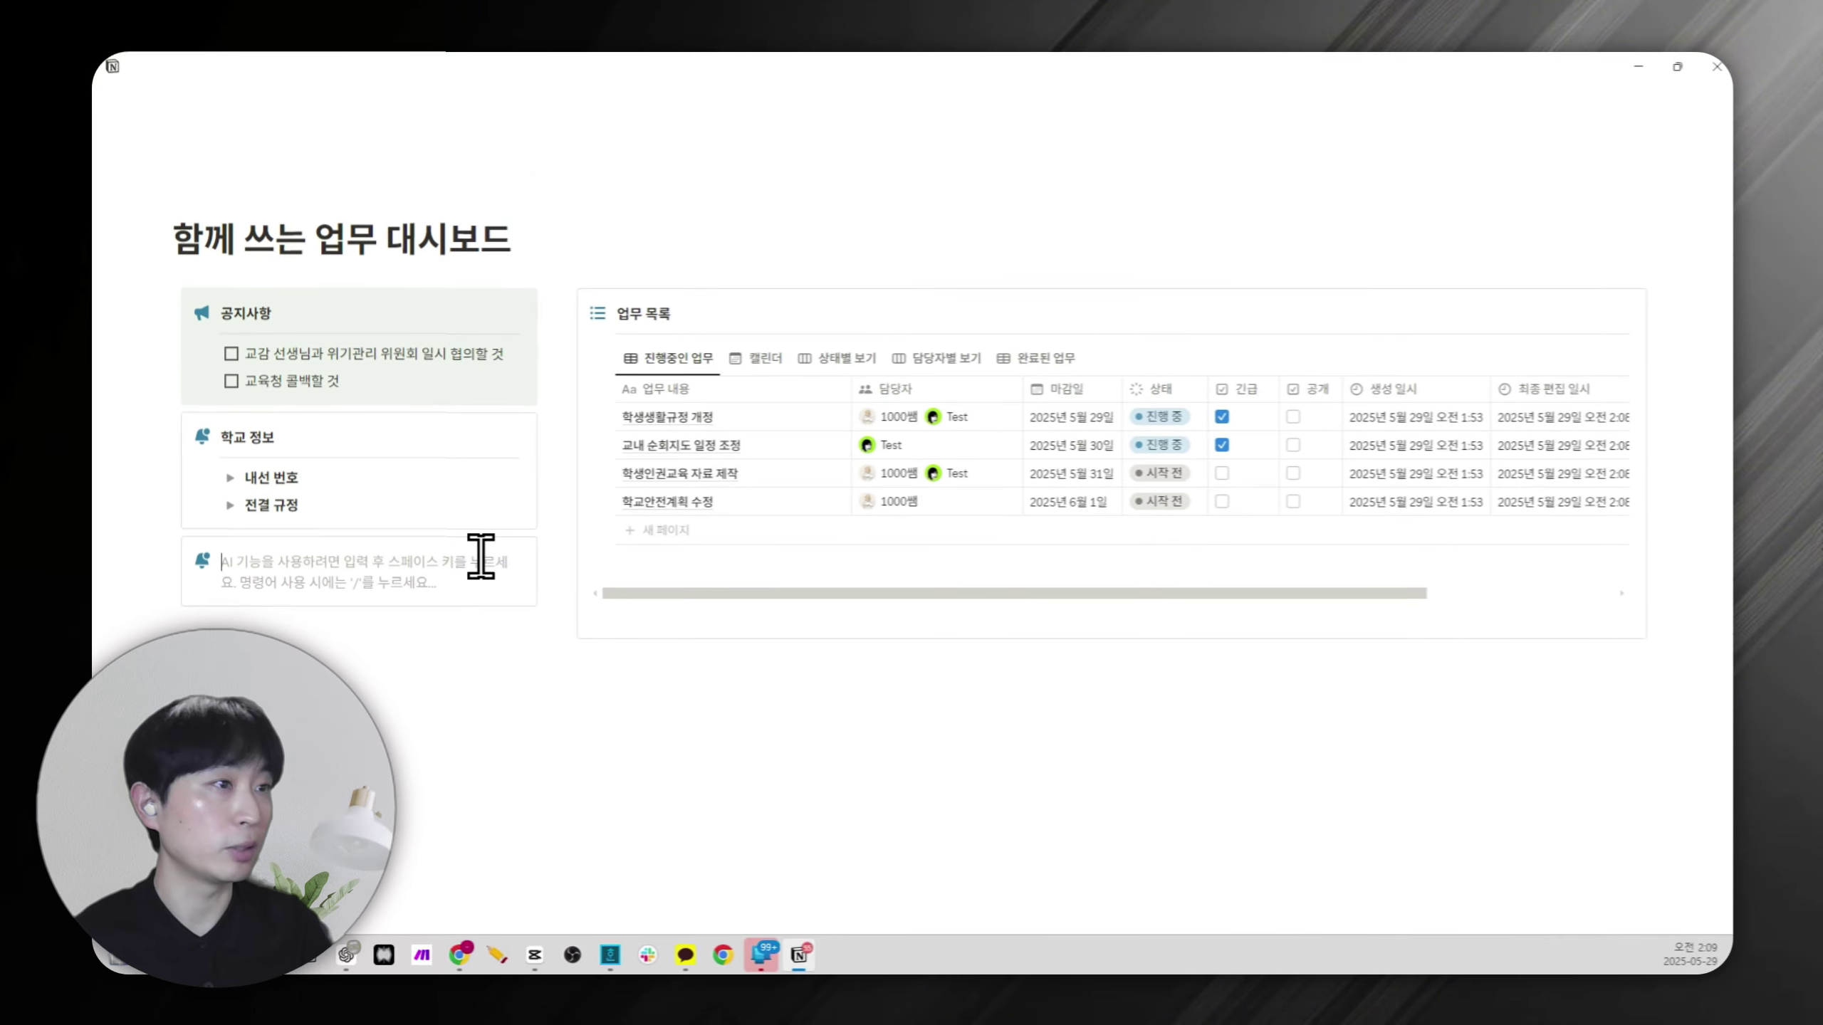
pyautogui.moveTo(153, 544); pyautogui.dragTo(629, 287)
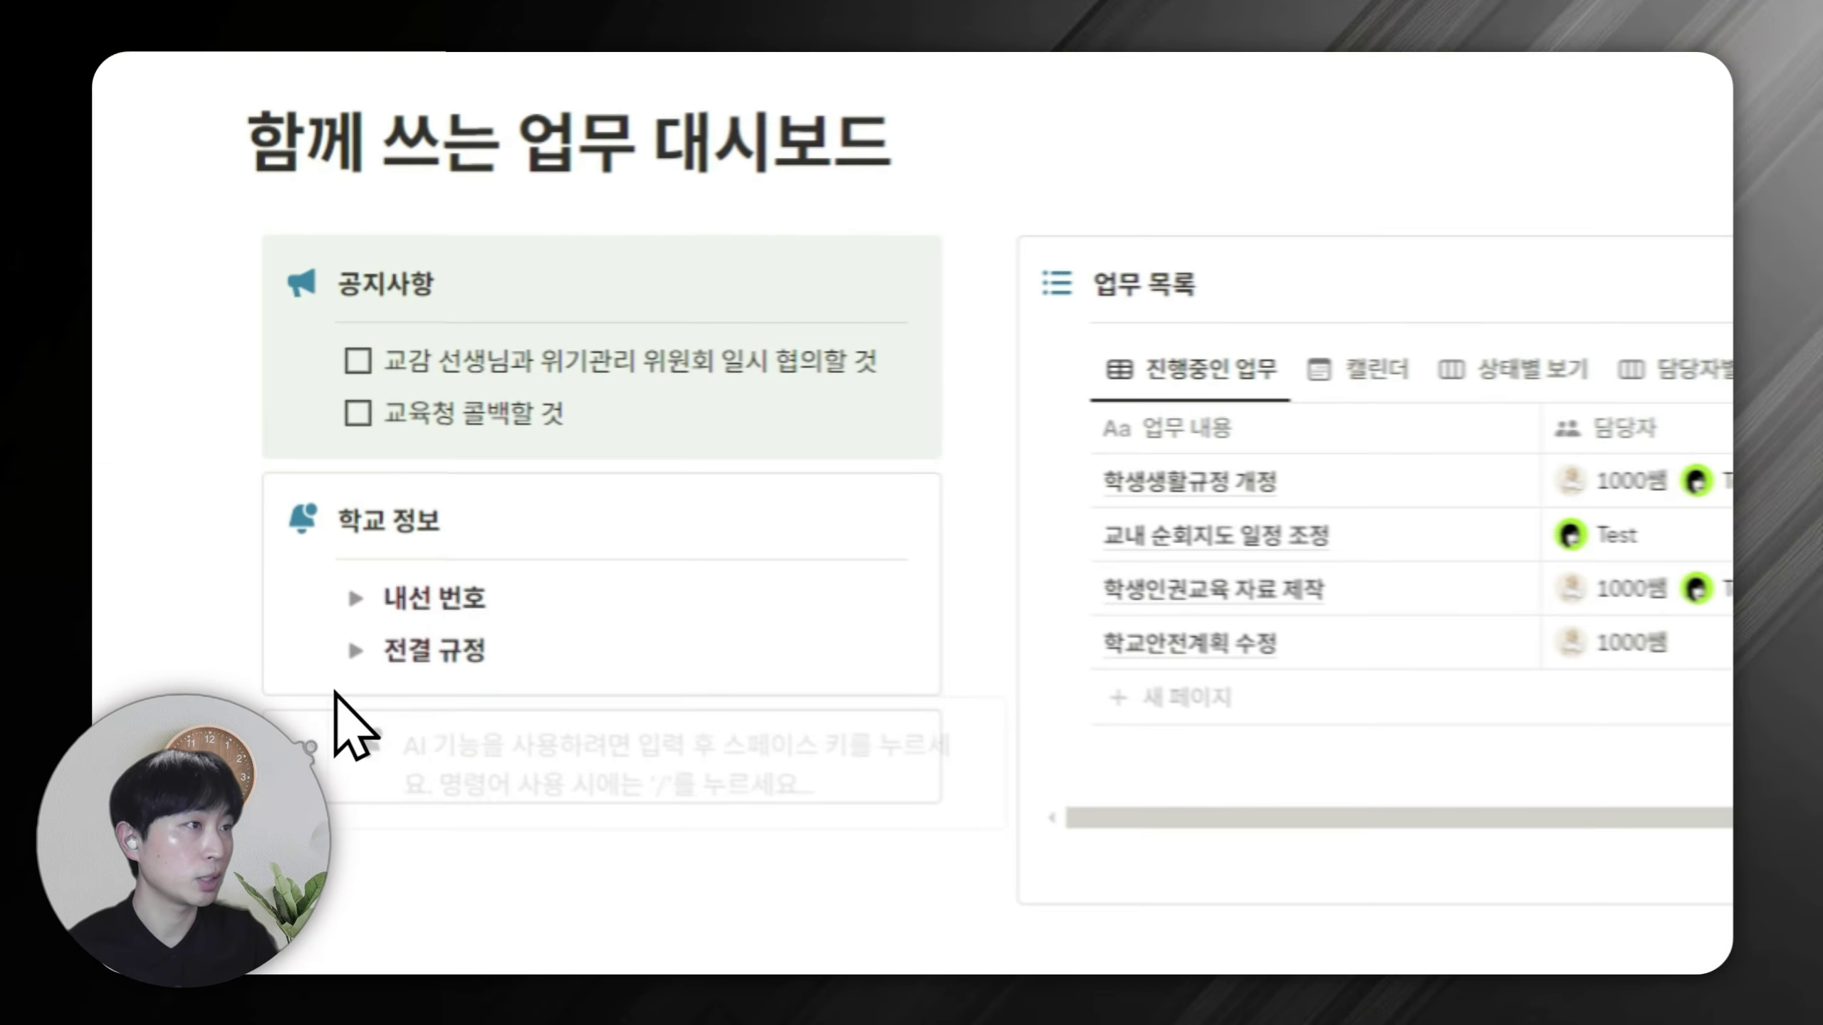
pyautogui.moveTo(979, 447); pyautogui.dragTo(1033, 464)
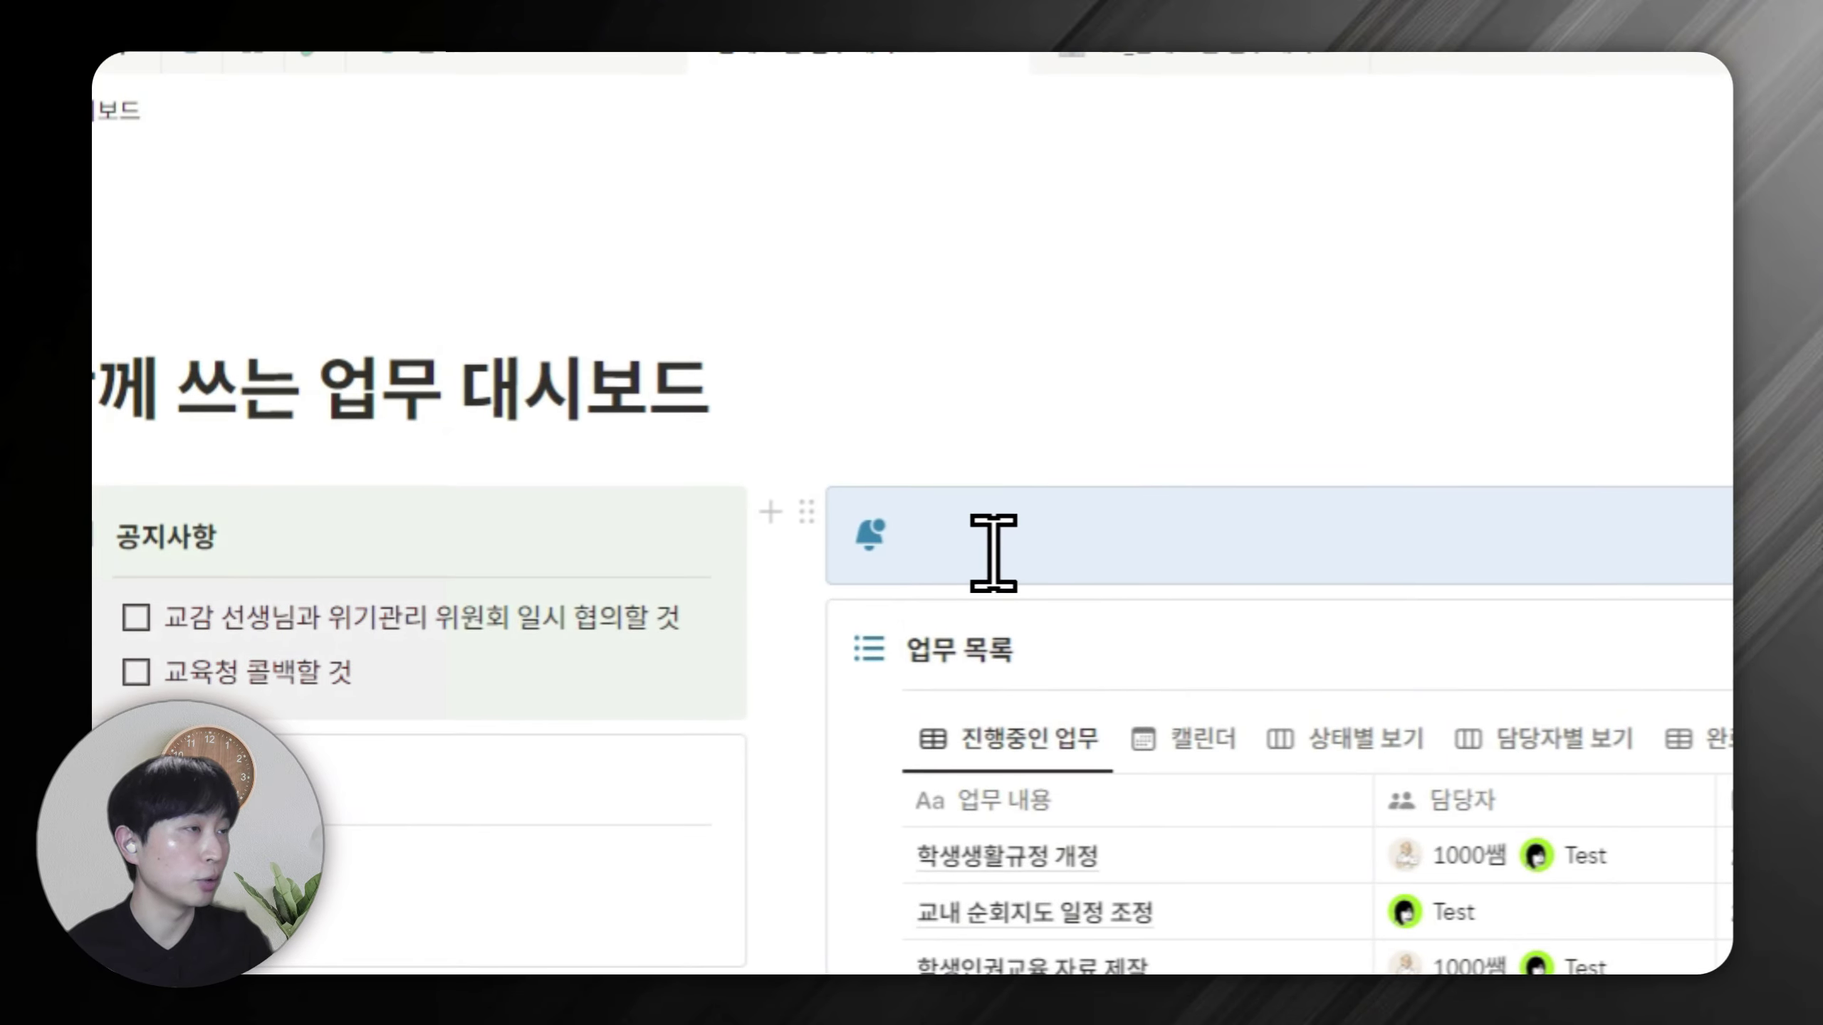
# Title the callout '긴급한 업무' in bold and bring up its icon choices.
pyautogui.click(1020, 522)
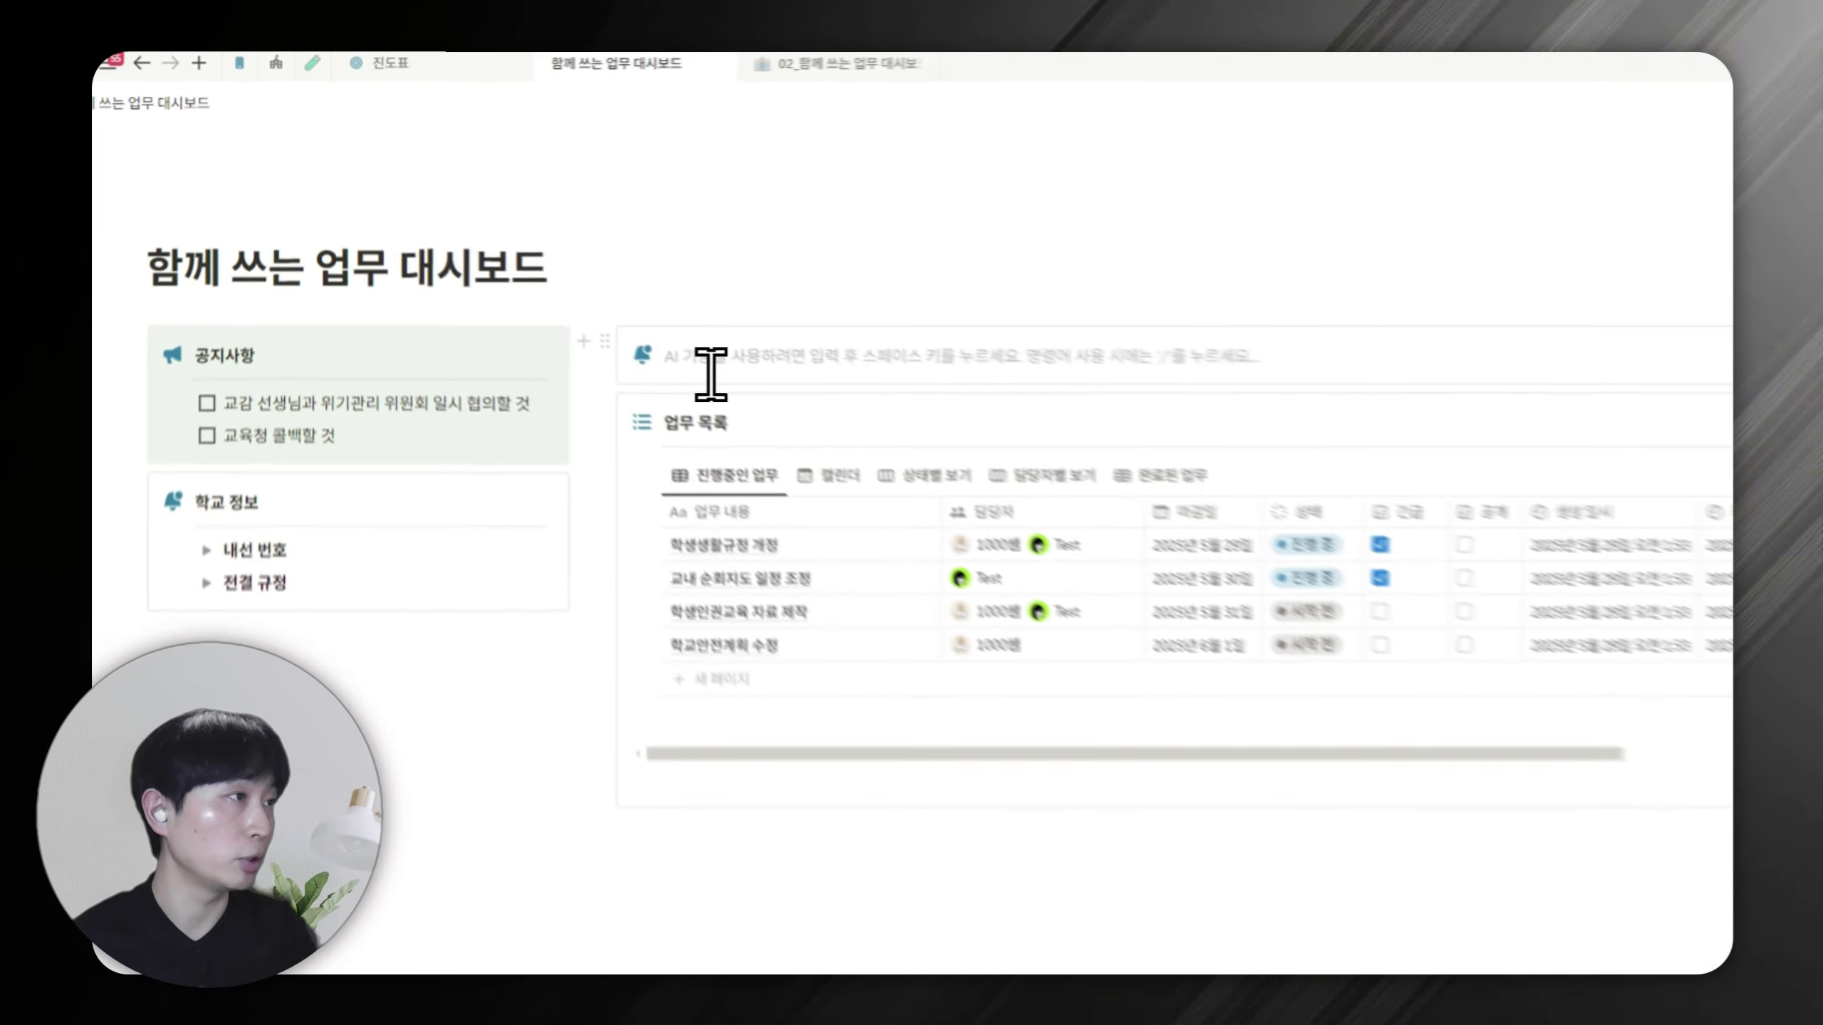
pyautogui.write('긴그')
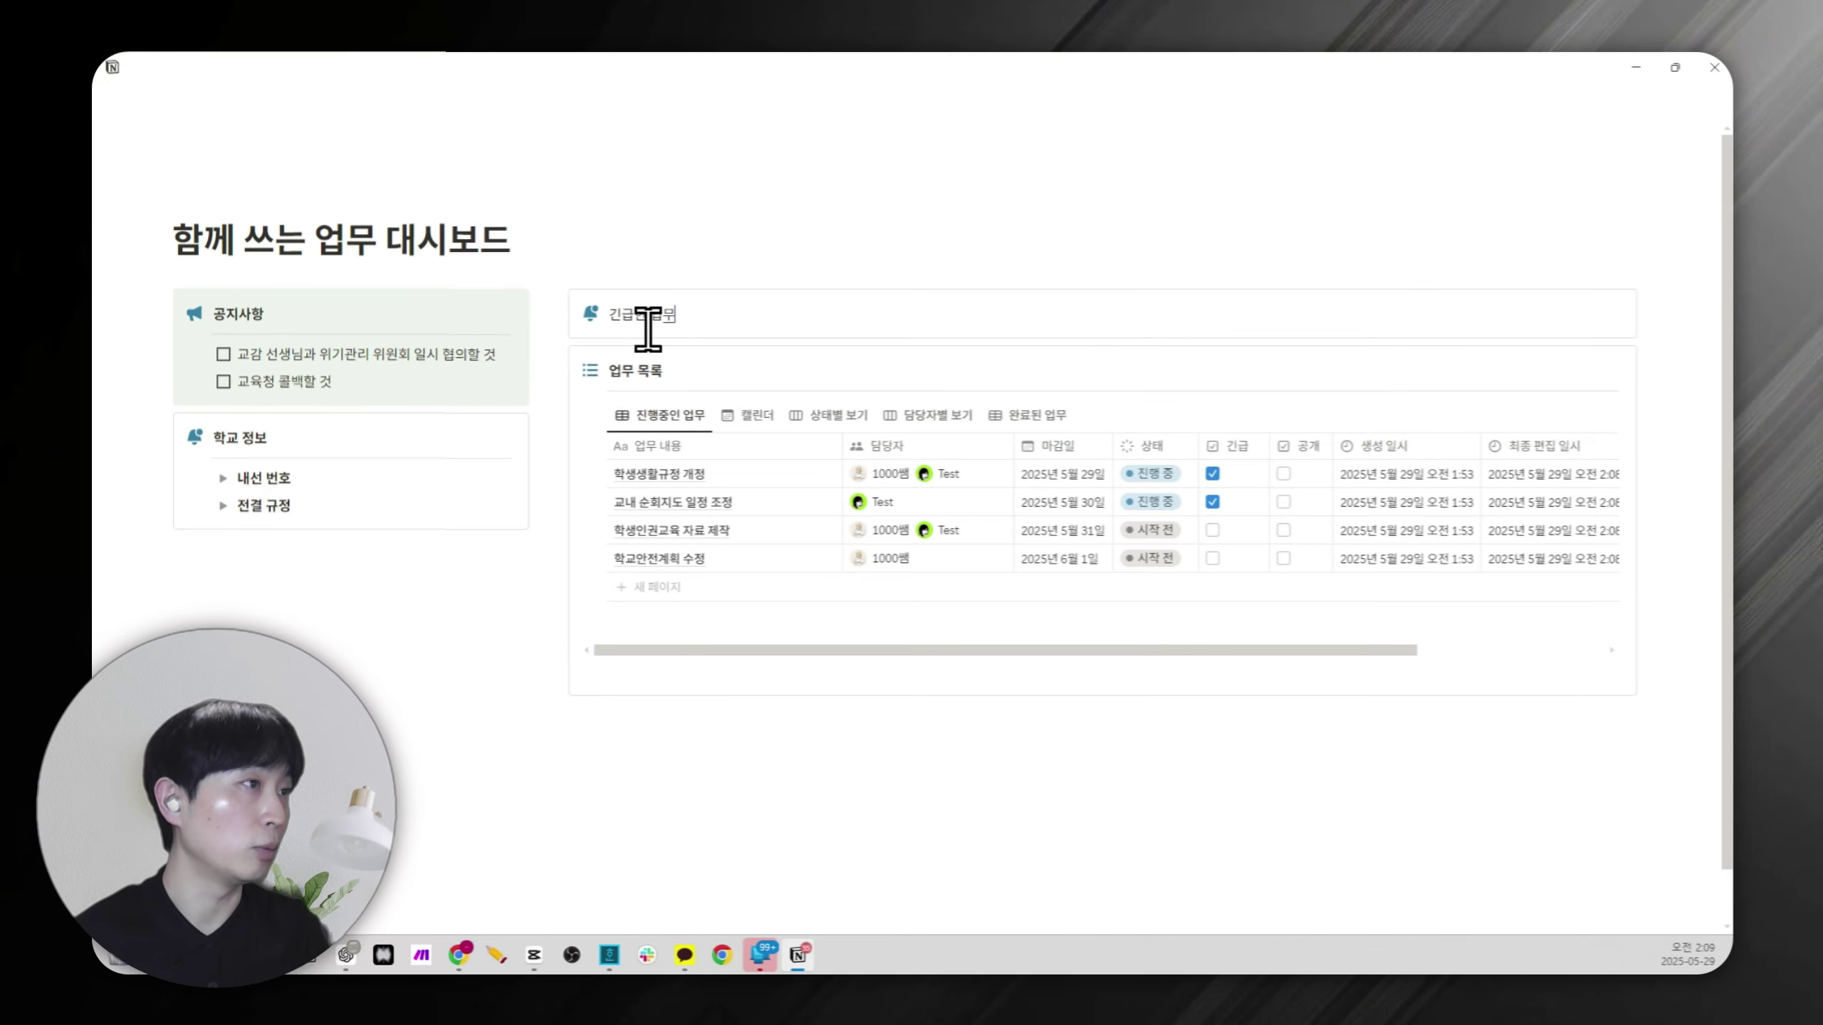
pyautogui.hotkey('ctrl', 'b')
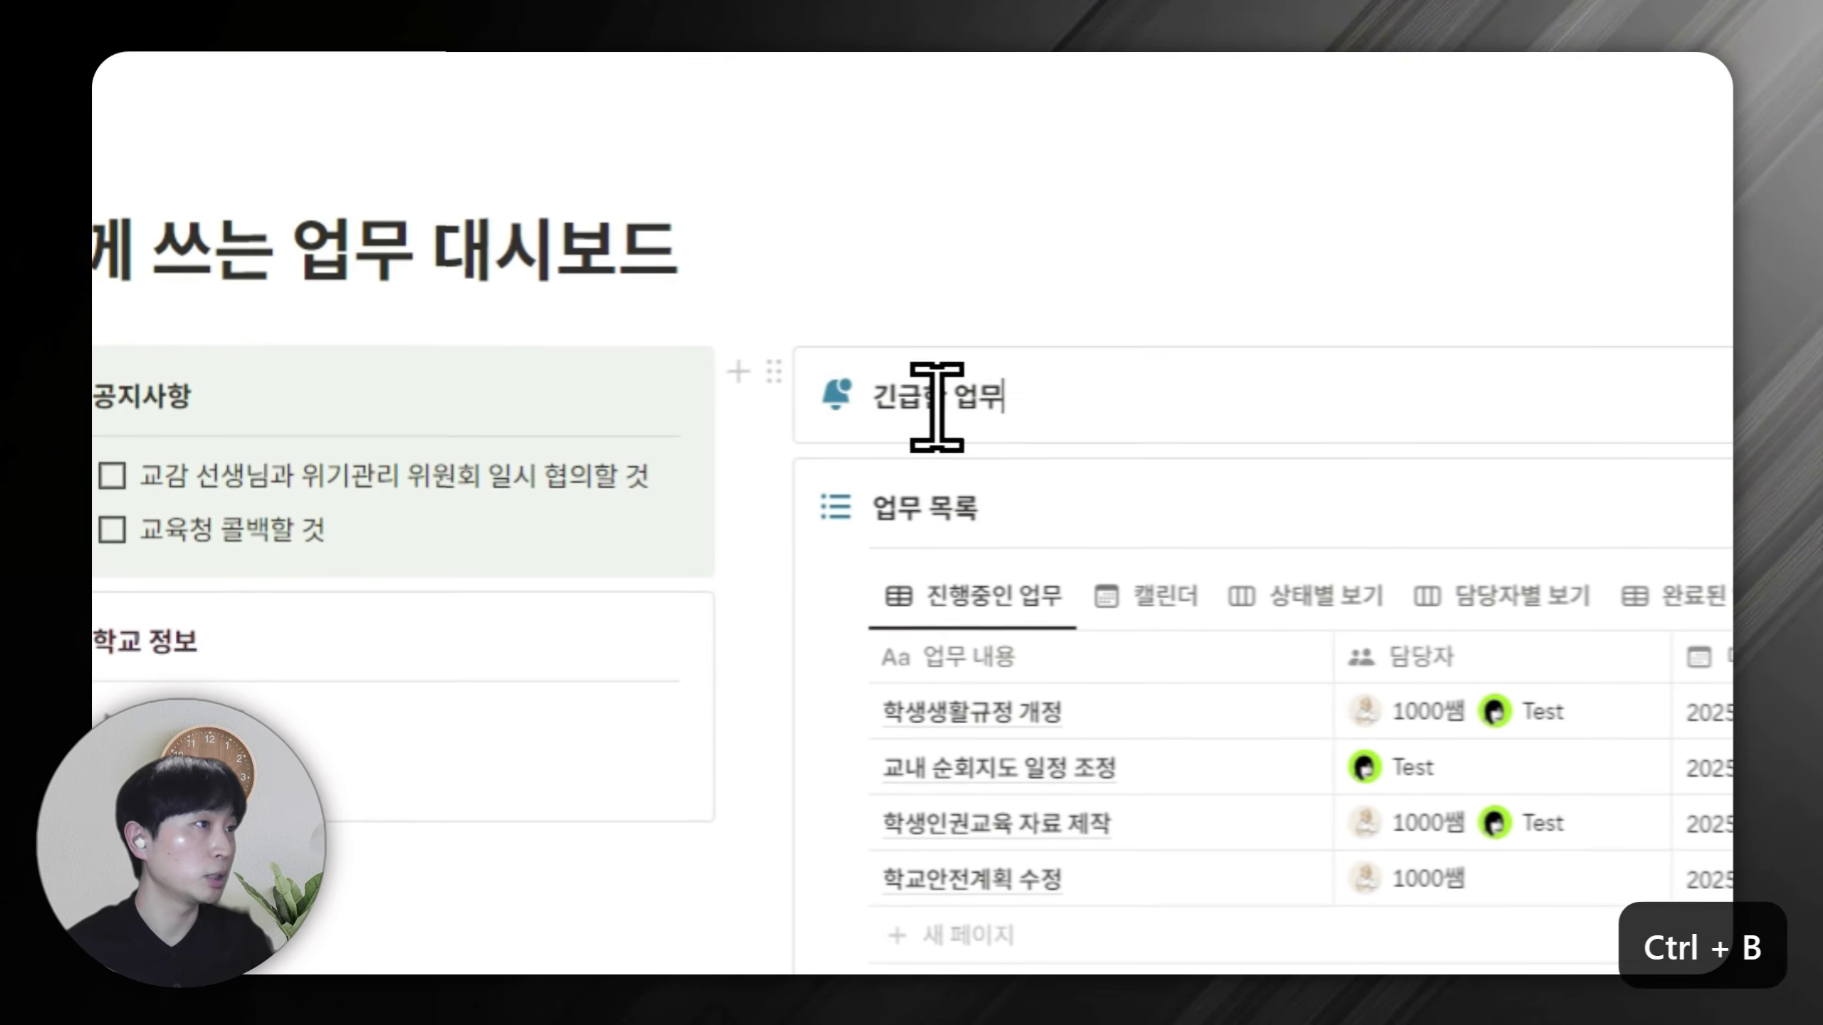
pyautogui.click(840, 397)
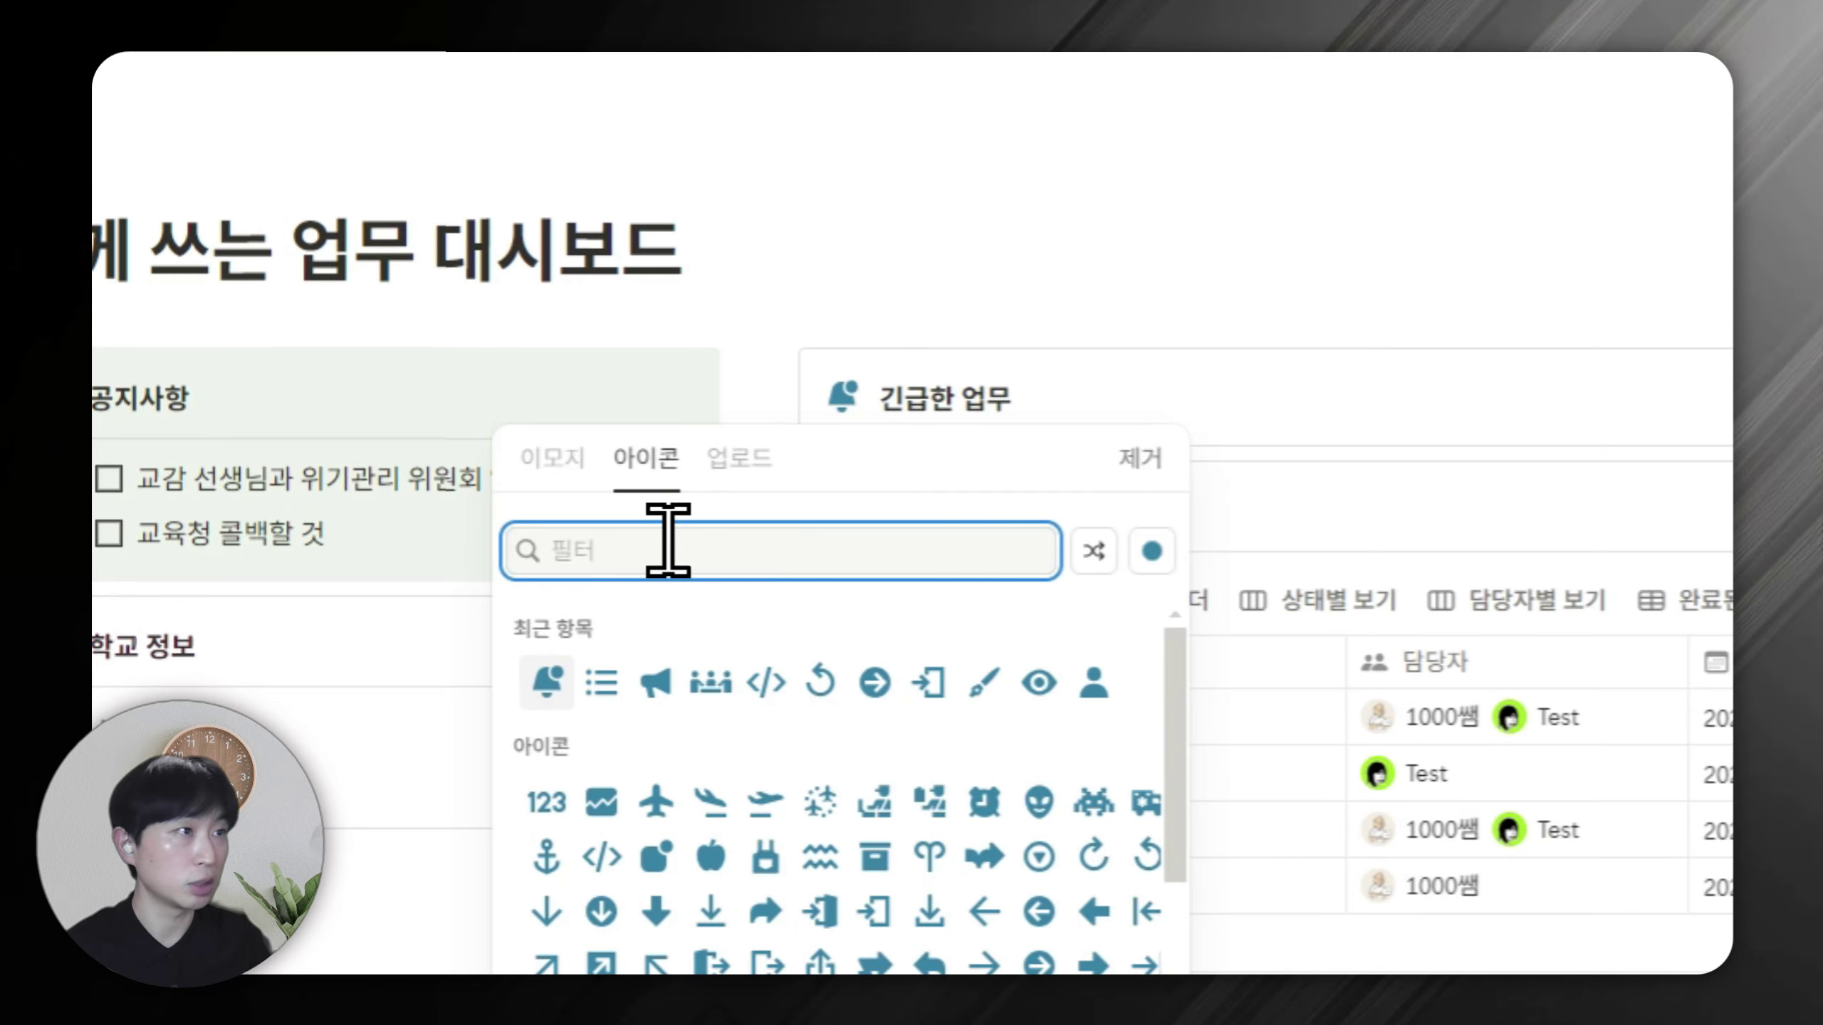
# Set the callout icon to a lightning bolt and start a new line inside it.
pyautogui.write('ligh')
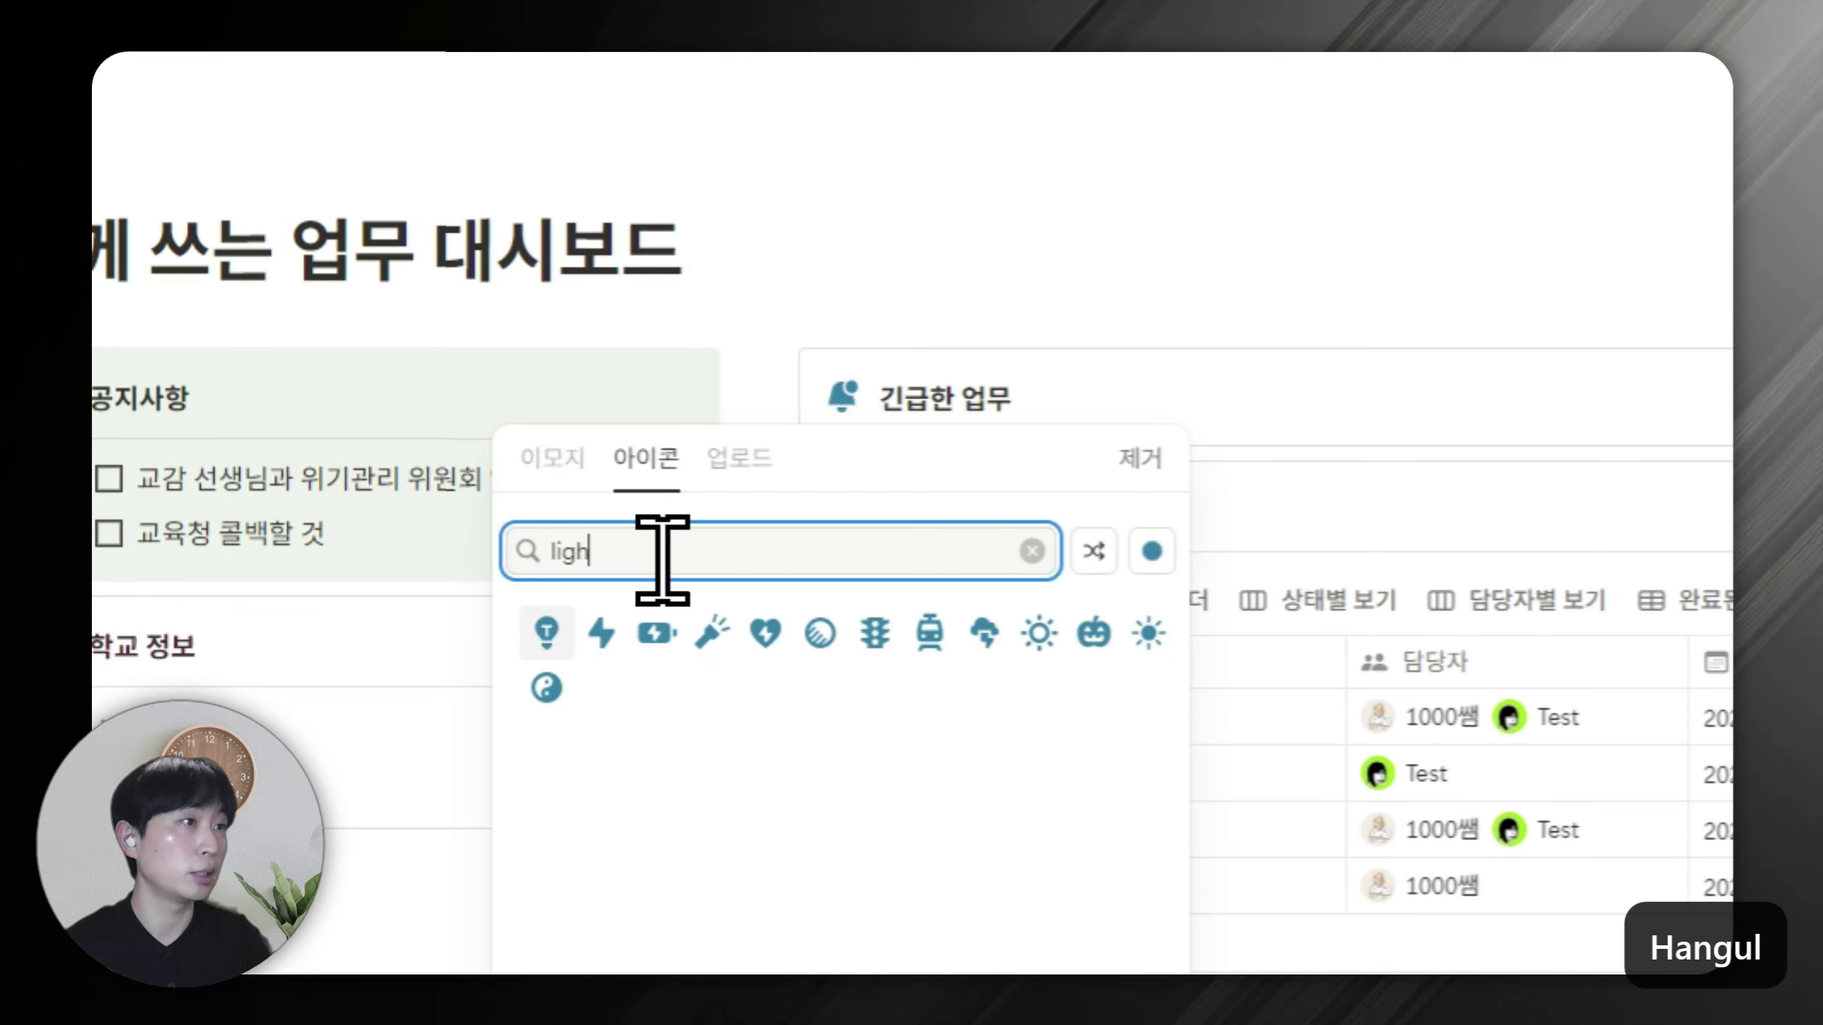
pyautogui.click(602, 632)
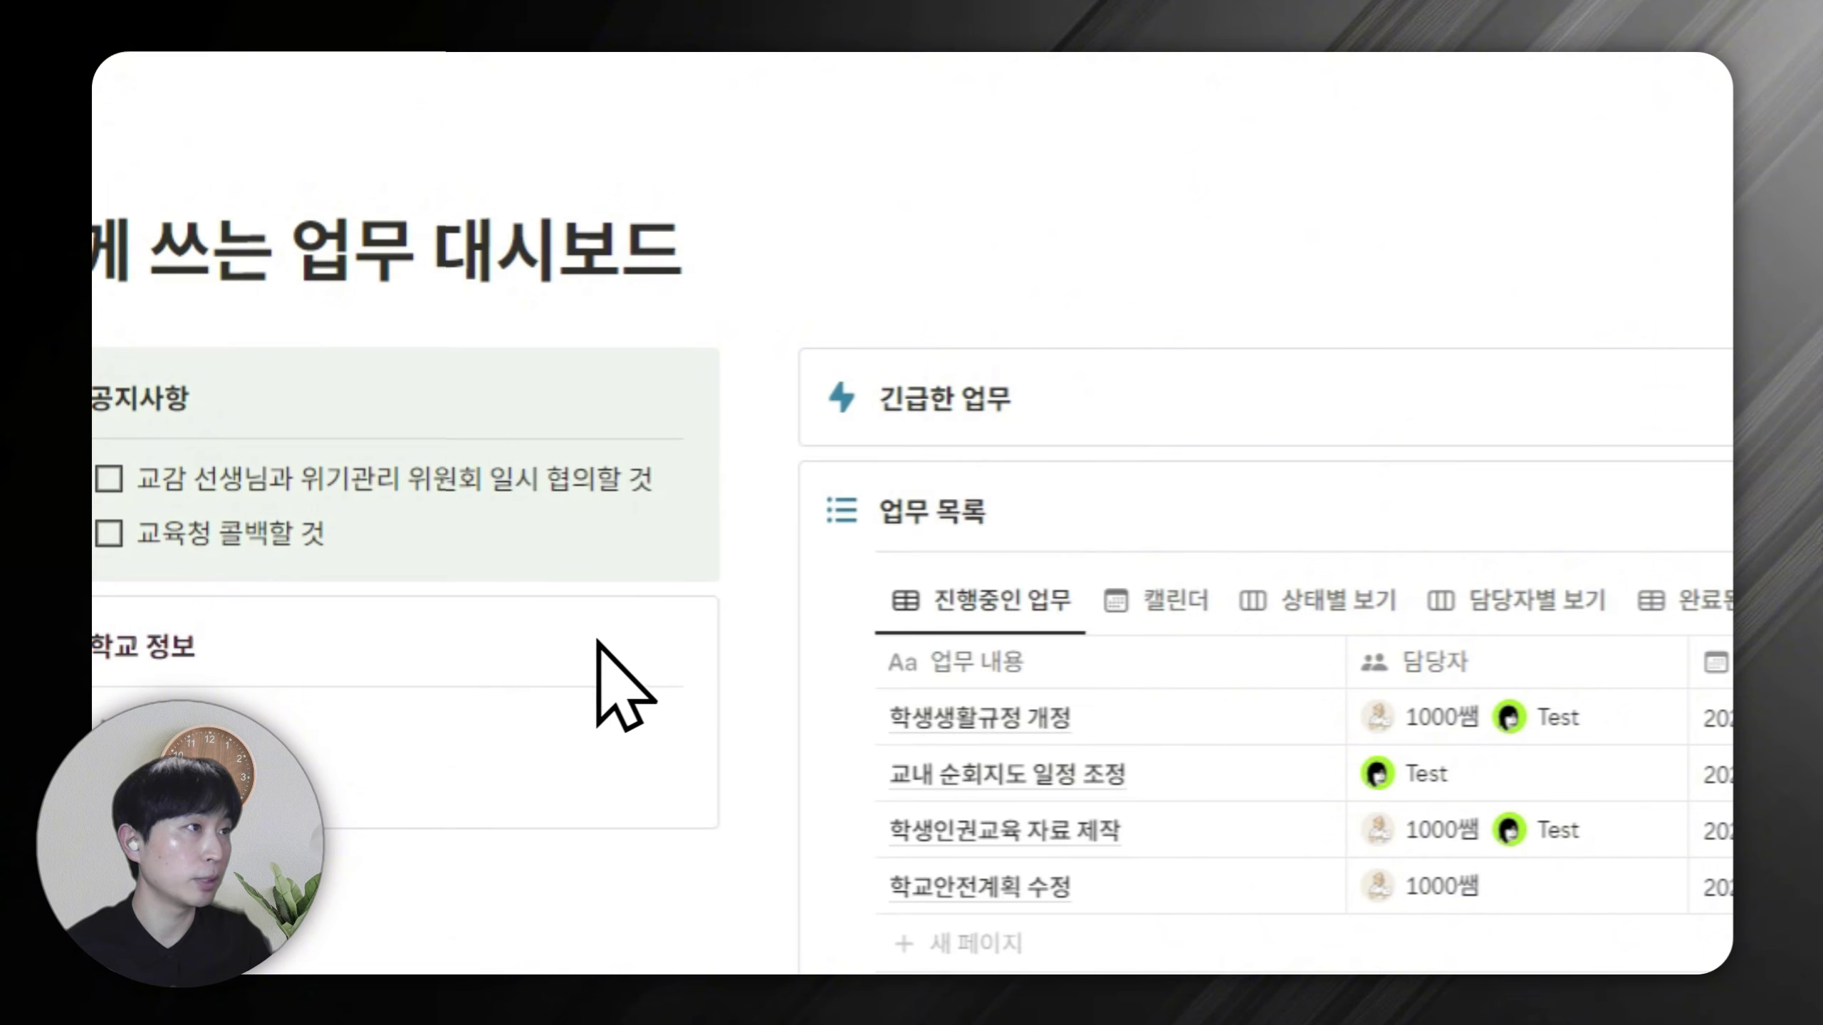
pyautogui.press('Return')
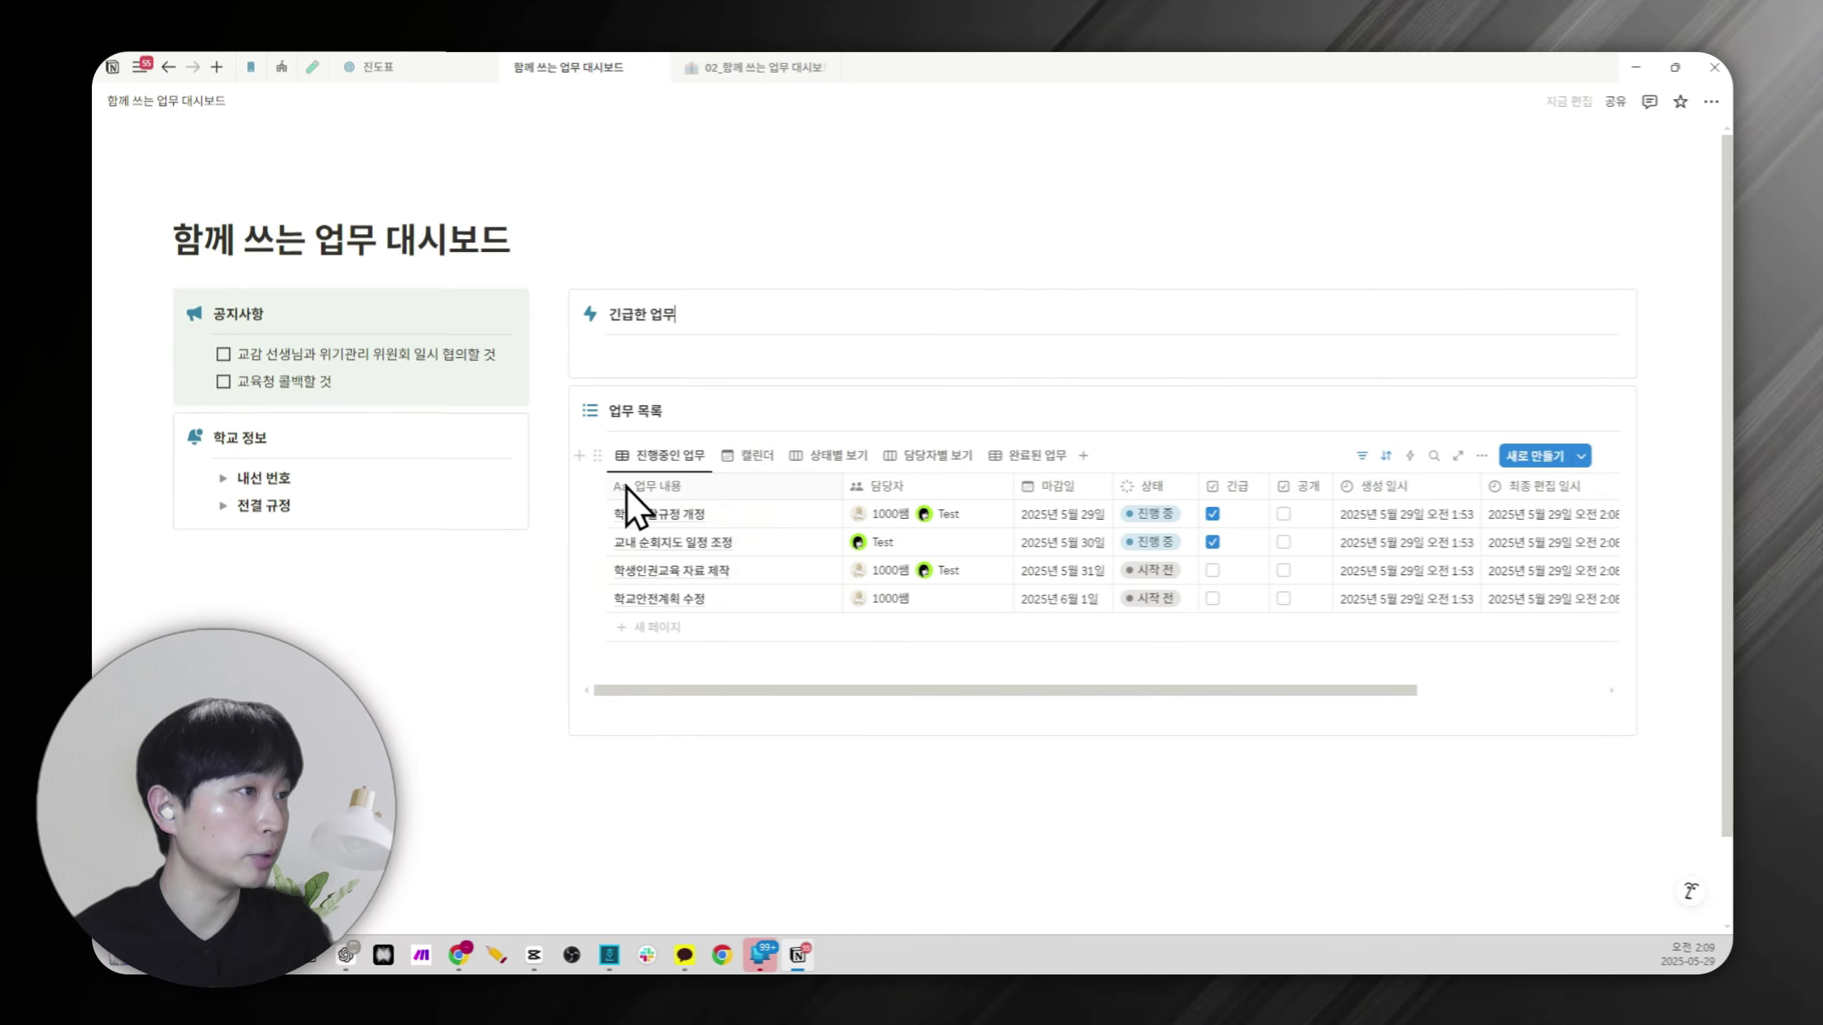
# Paste the 업무 목록 link into the callout as a linked database view, keeping the default view.
pyautogui.click(598, 455)
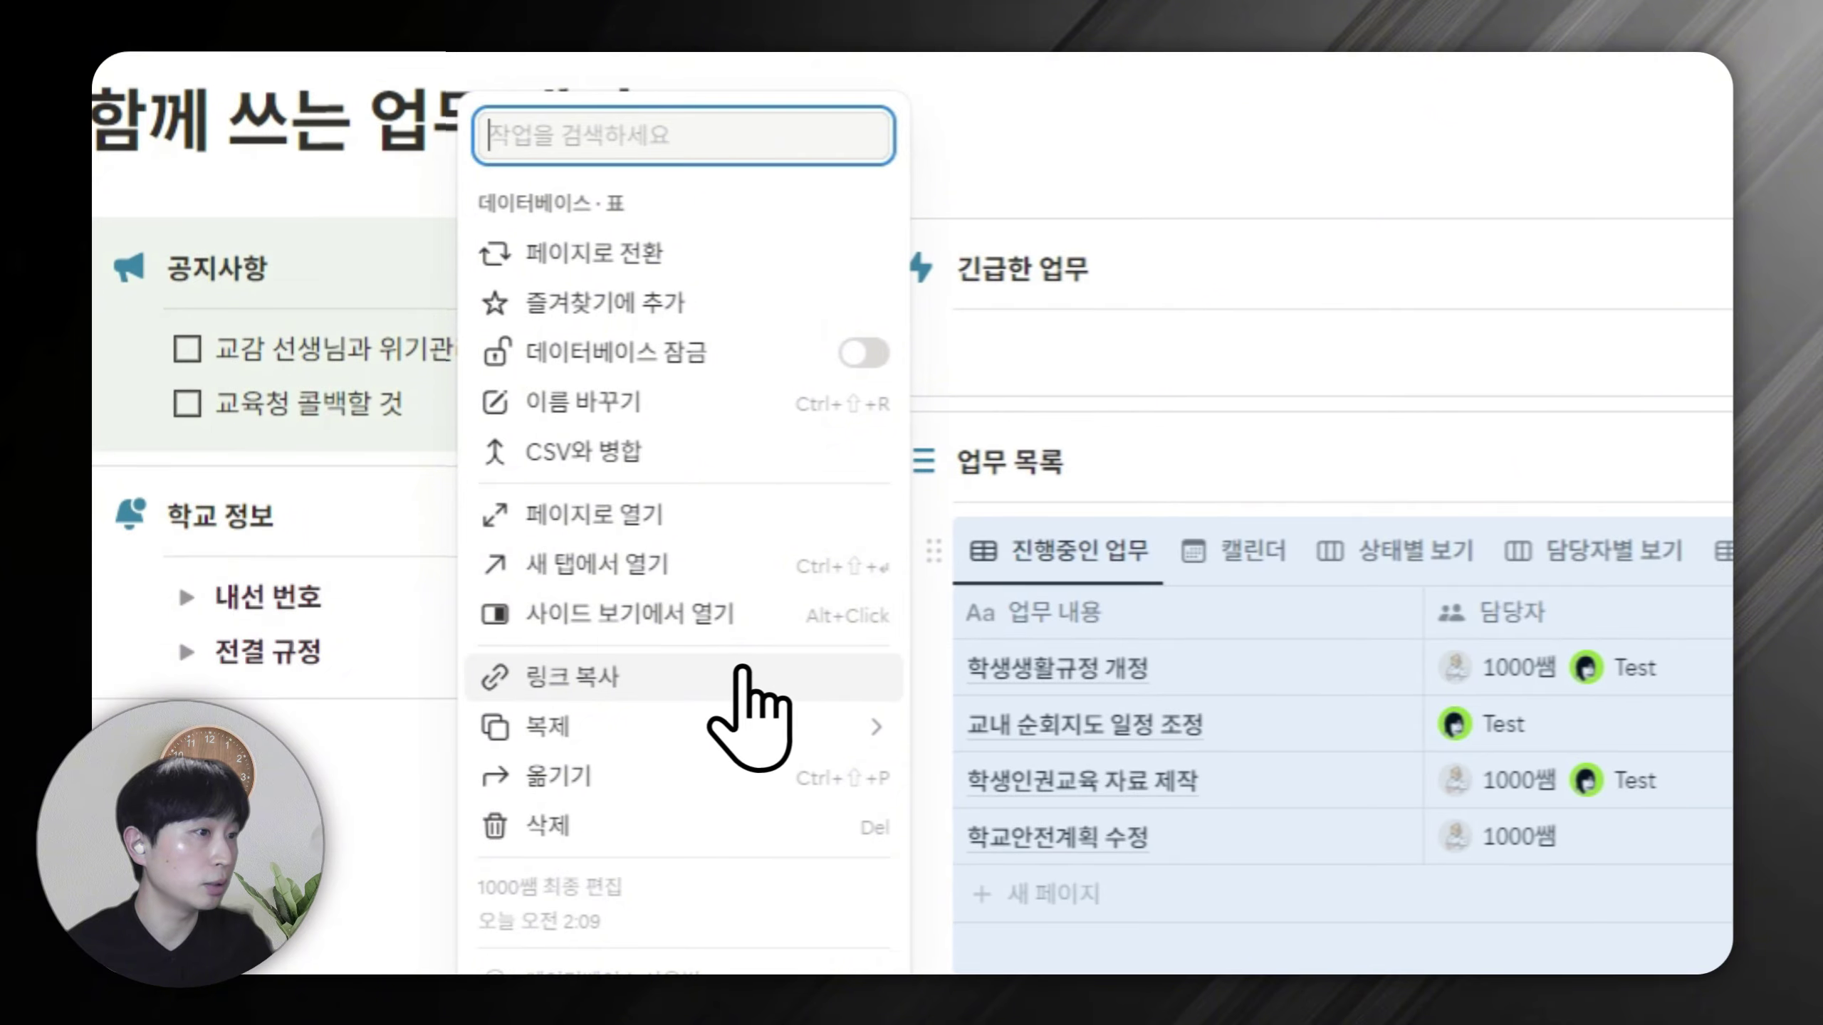
pyautogui.click(743, 671)
pyautogui.click(1096, 396)
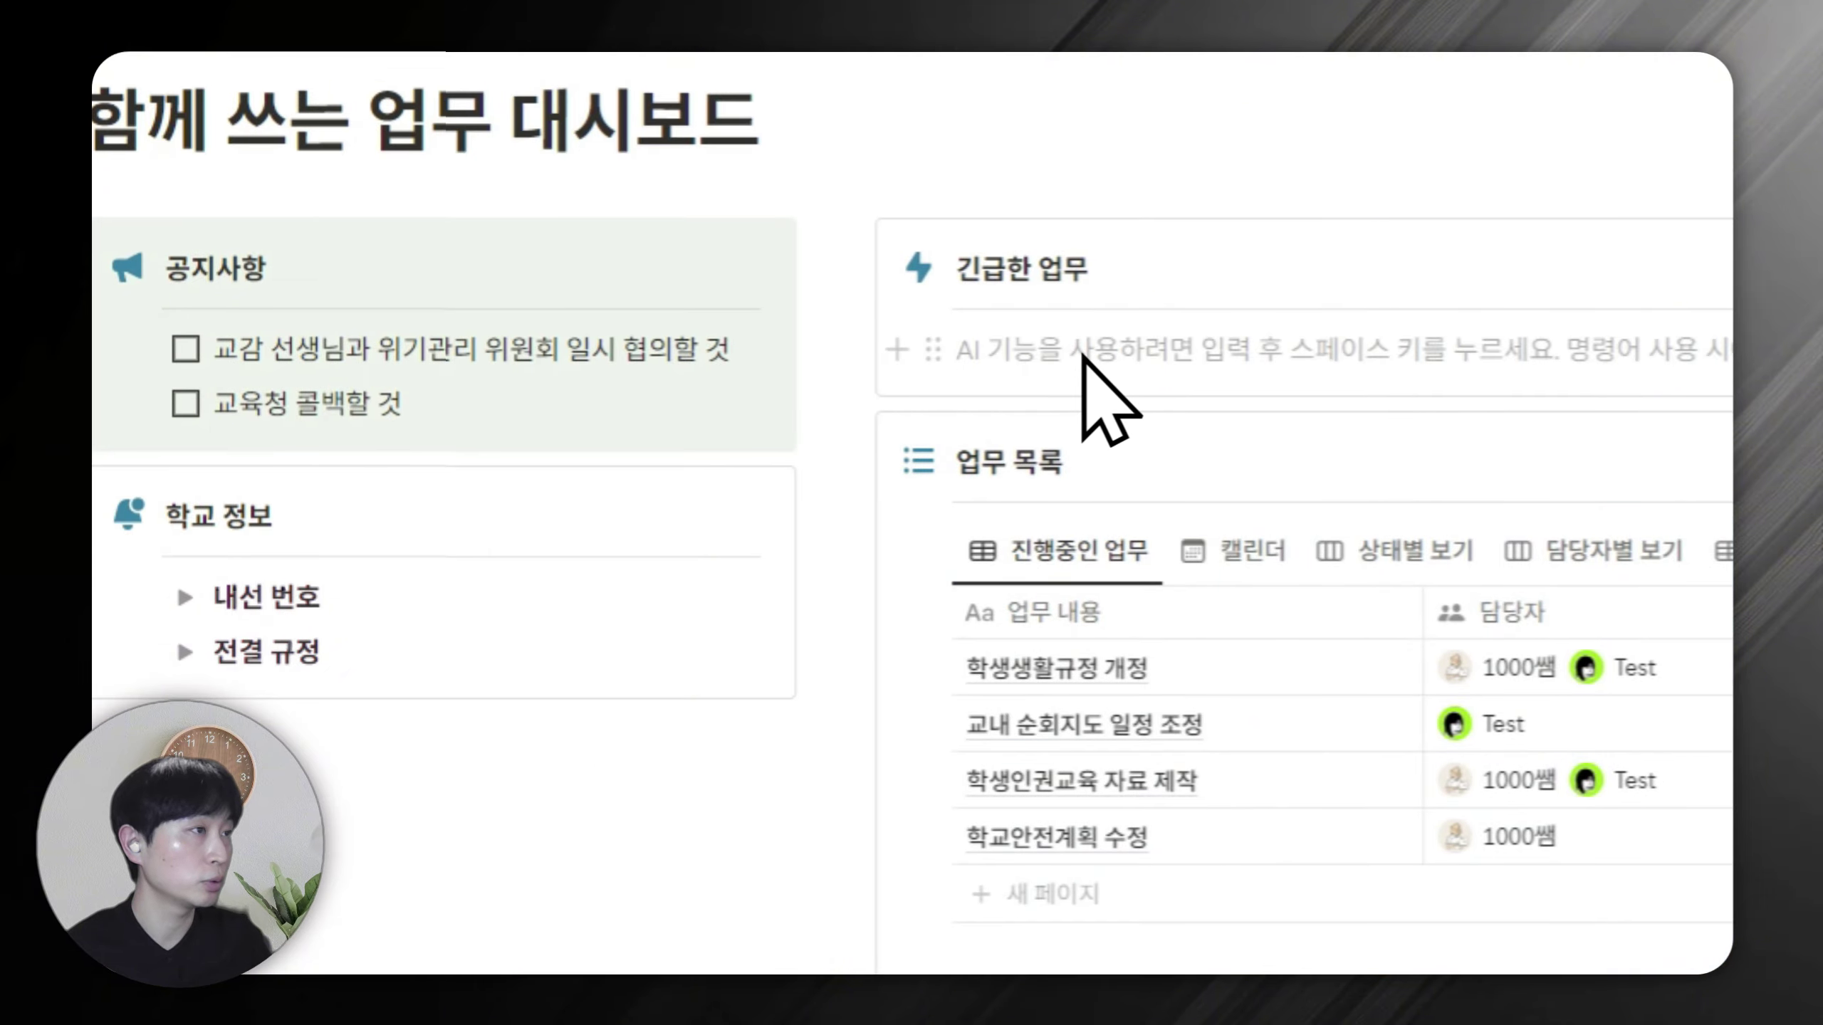
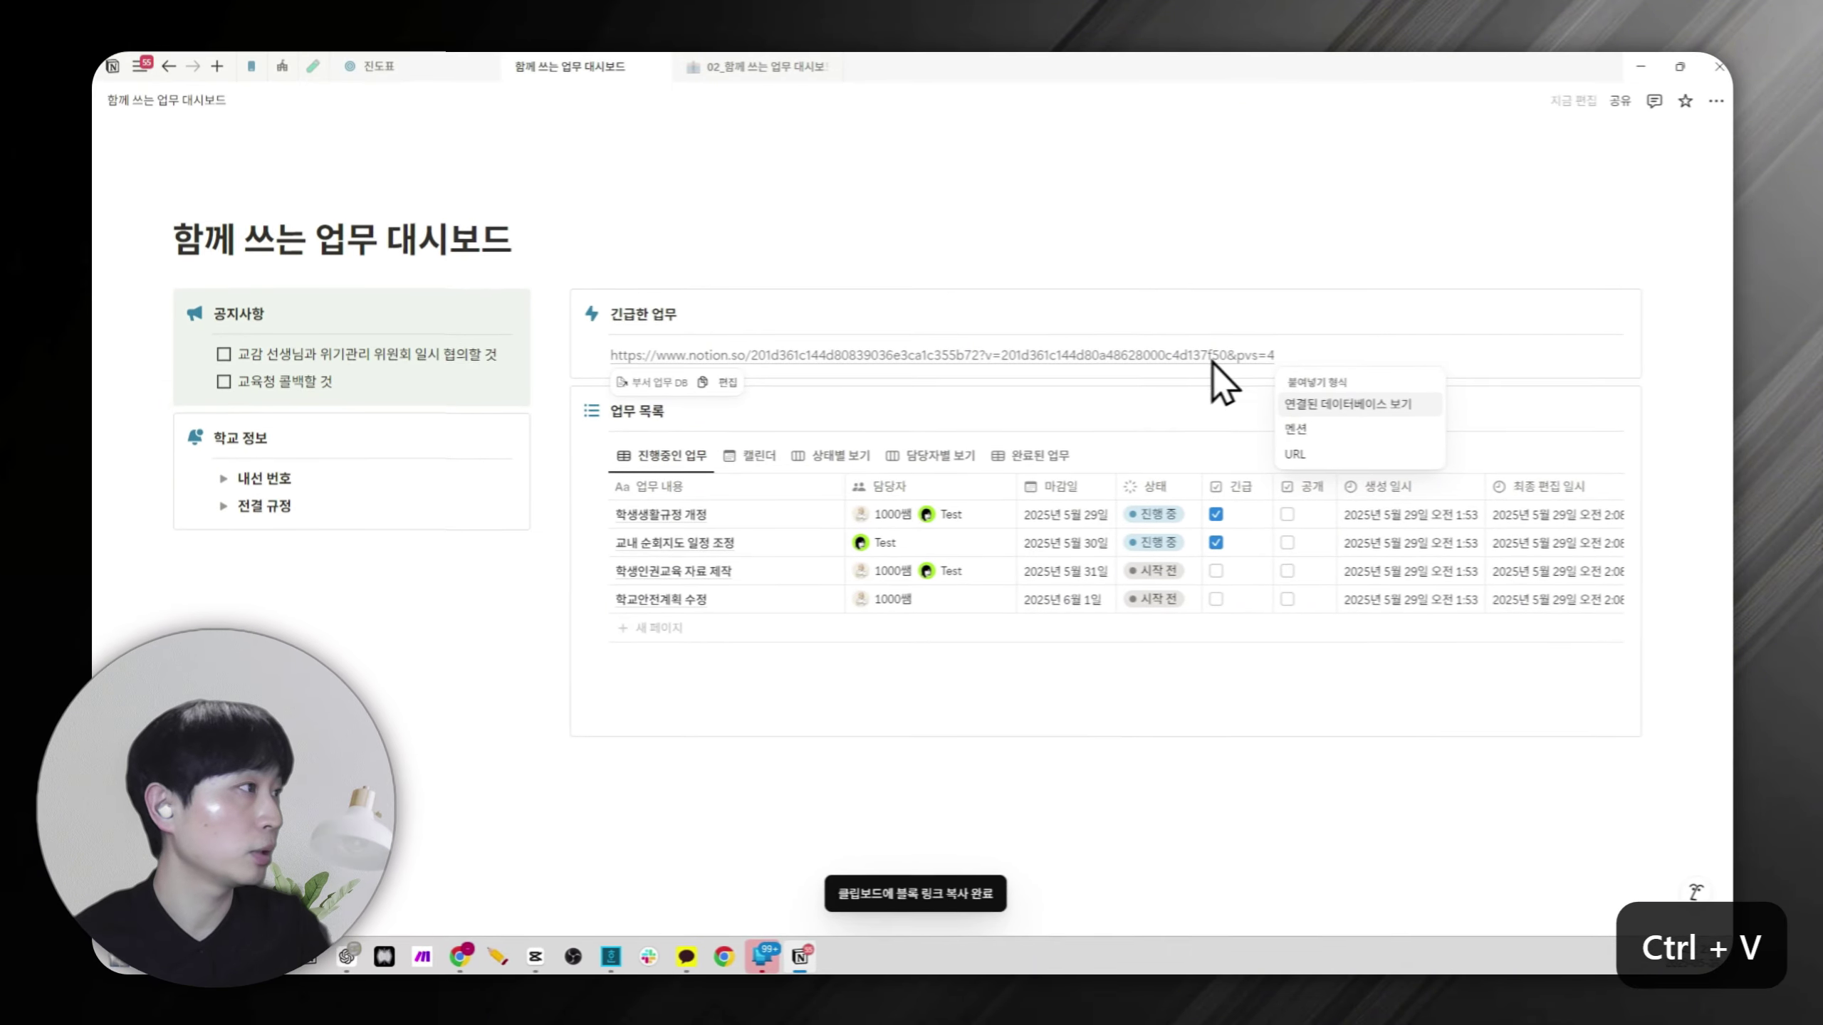
pyautogui.click(1320, 406)
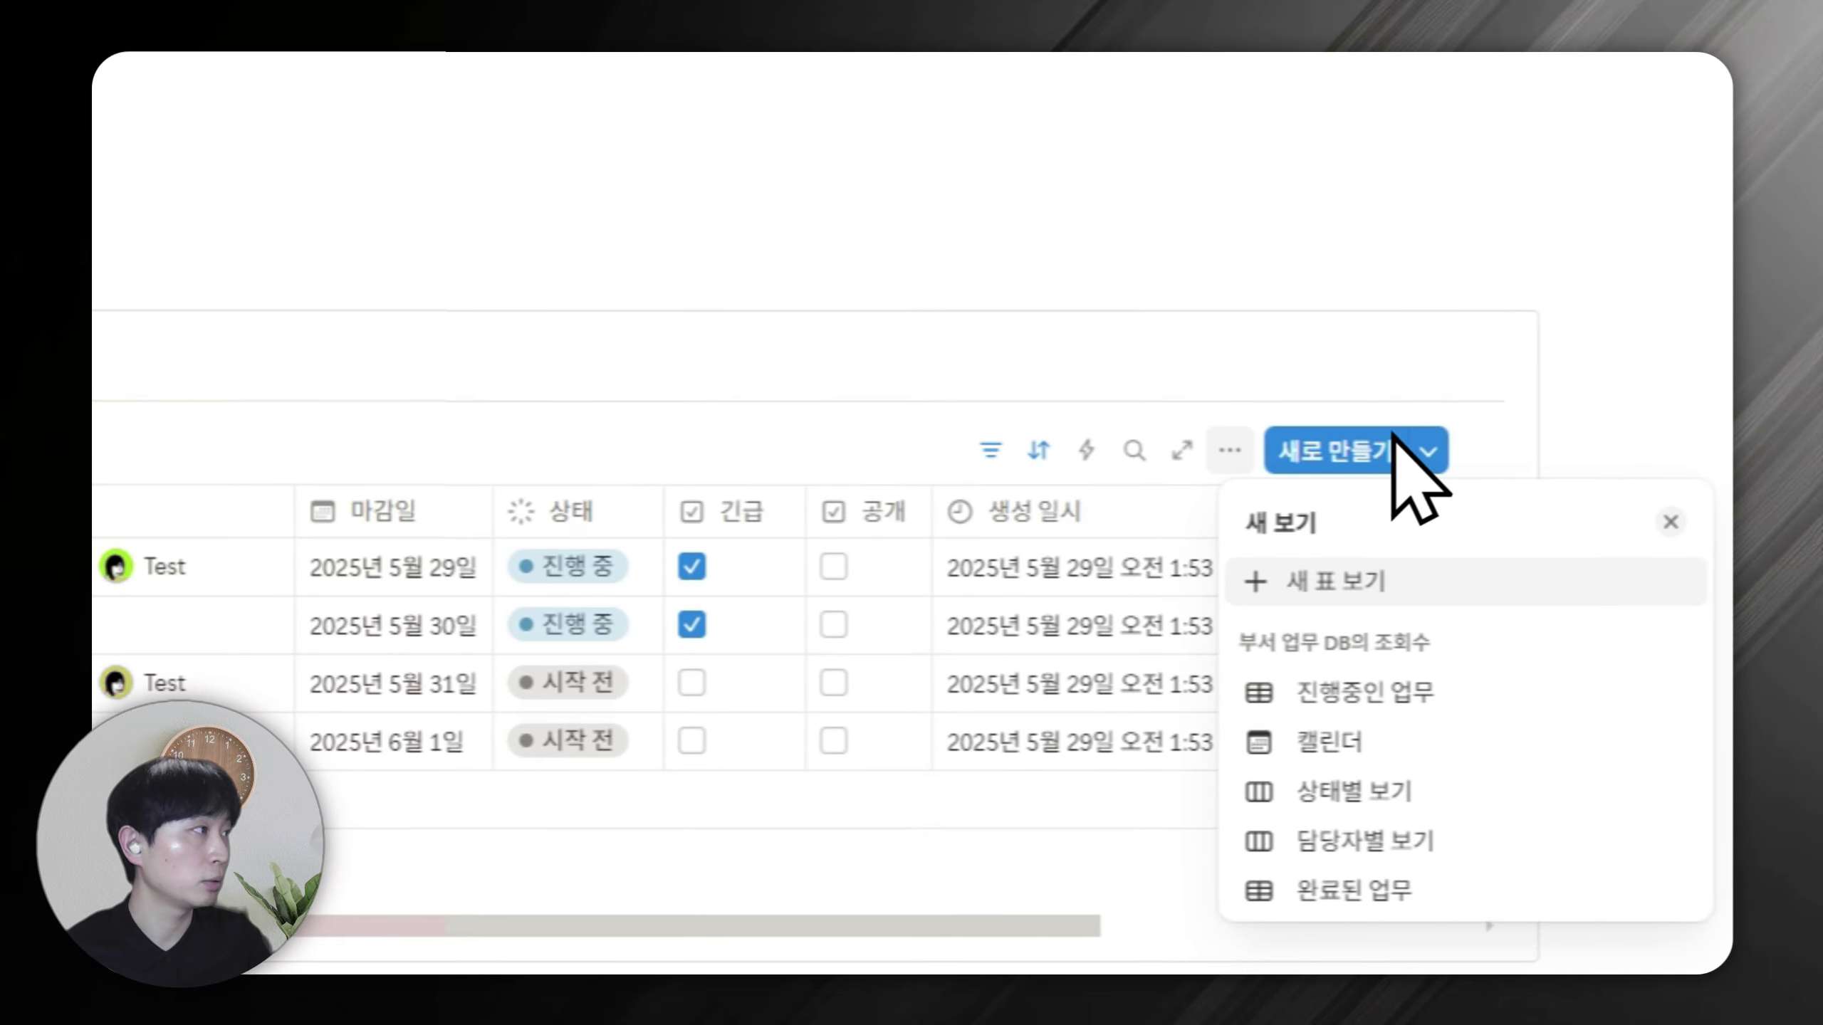
pyautogui.click(1392, 314)
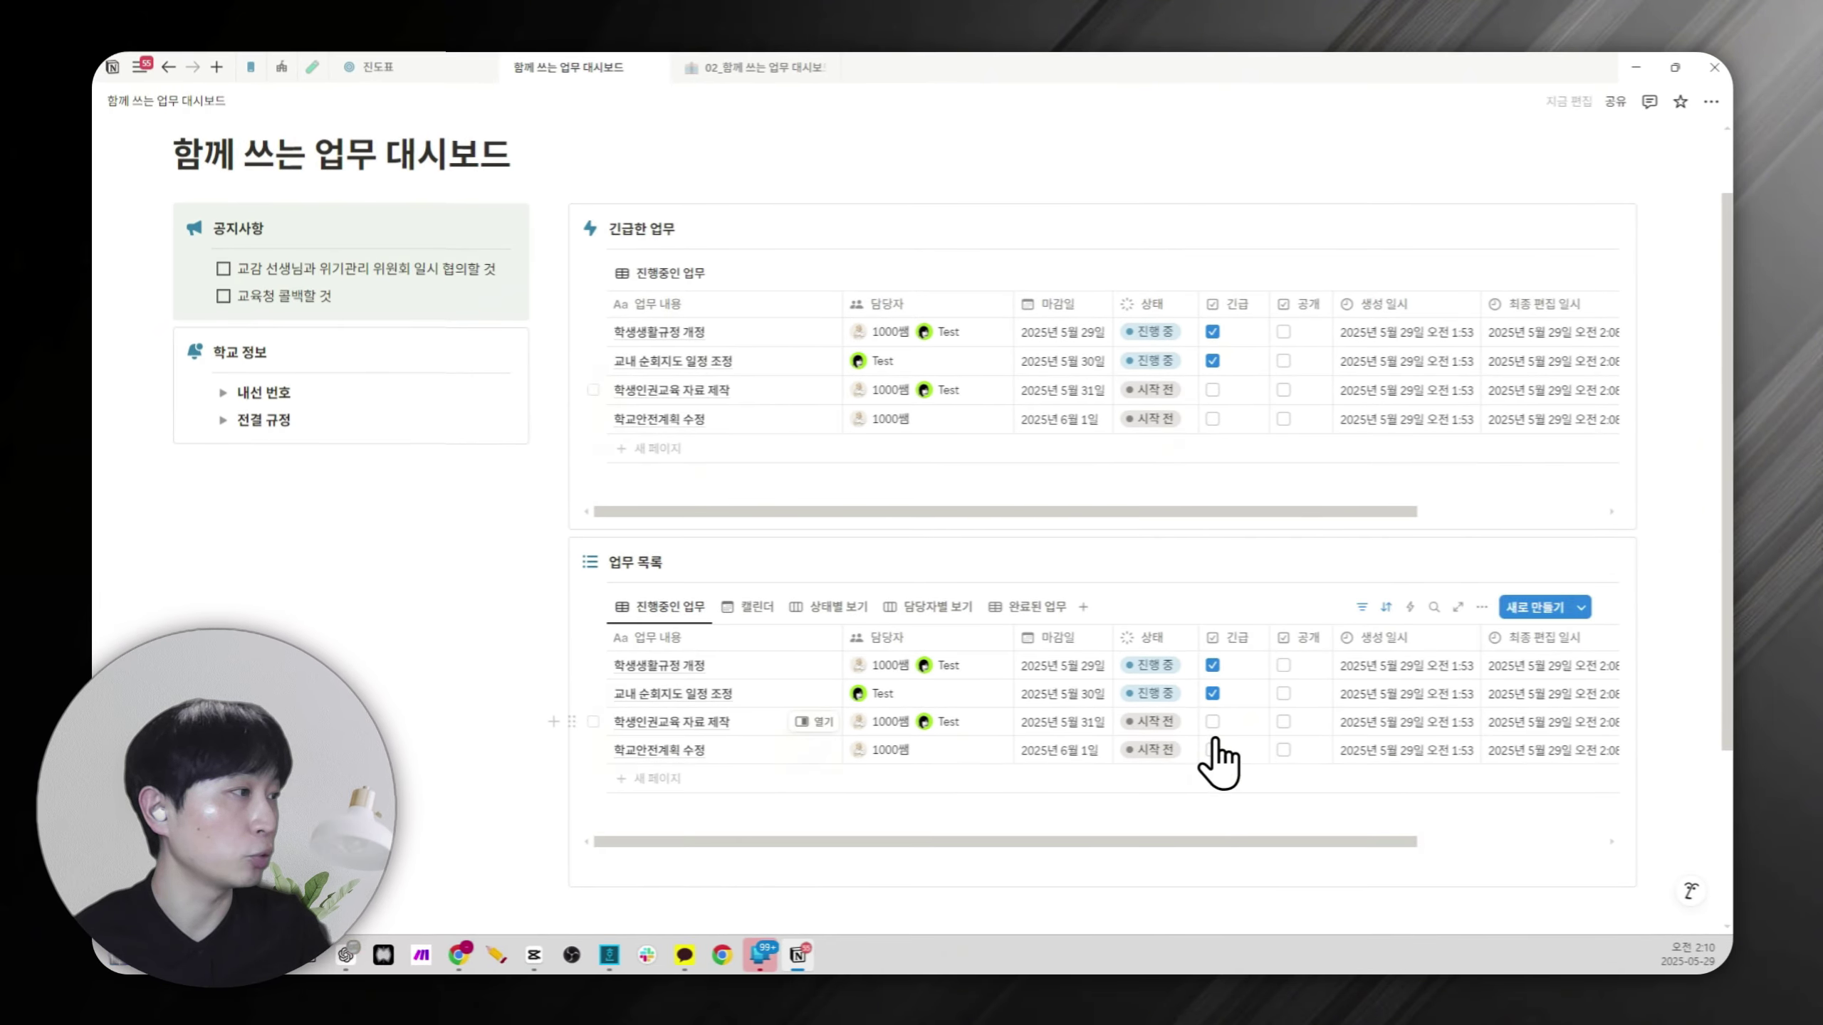
# Tick the fourth task's urgent checkbox in the linked table, leaving the third unticked.
pyautogui.click(1213, 721)
pyautogui.click(1212, 721)
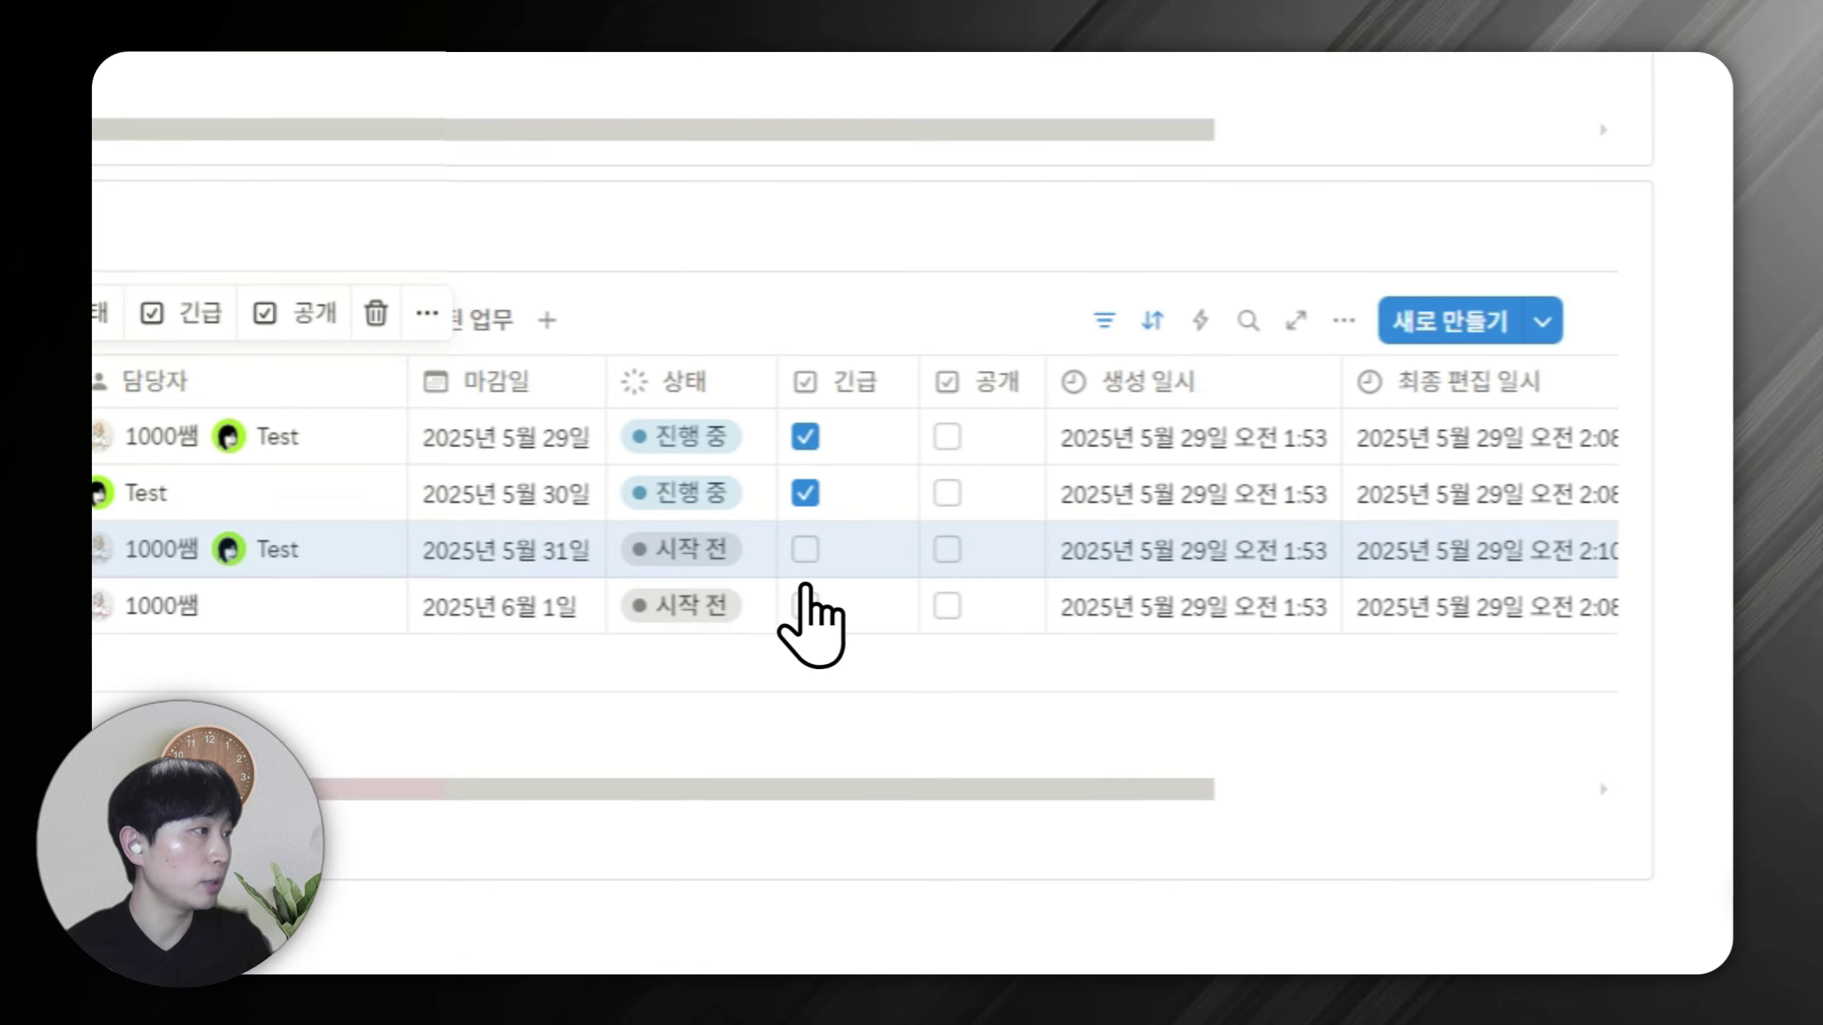
pyautogui.click(806, 599)
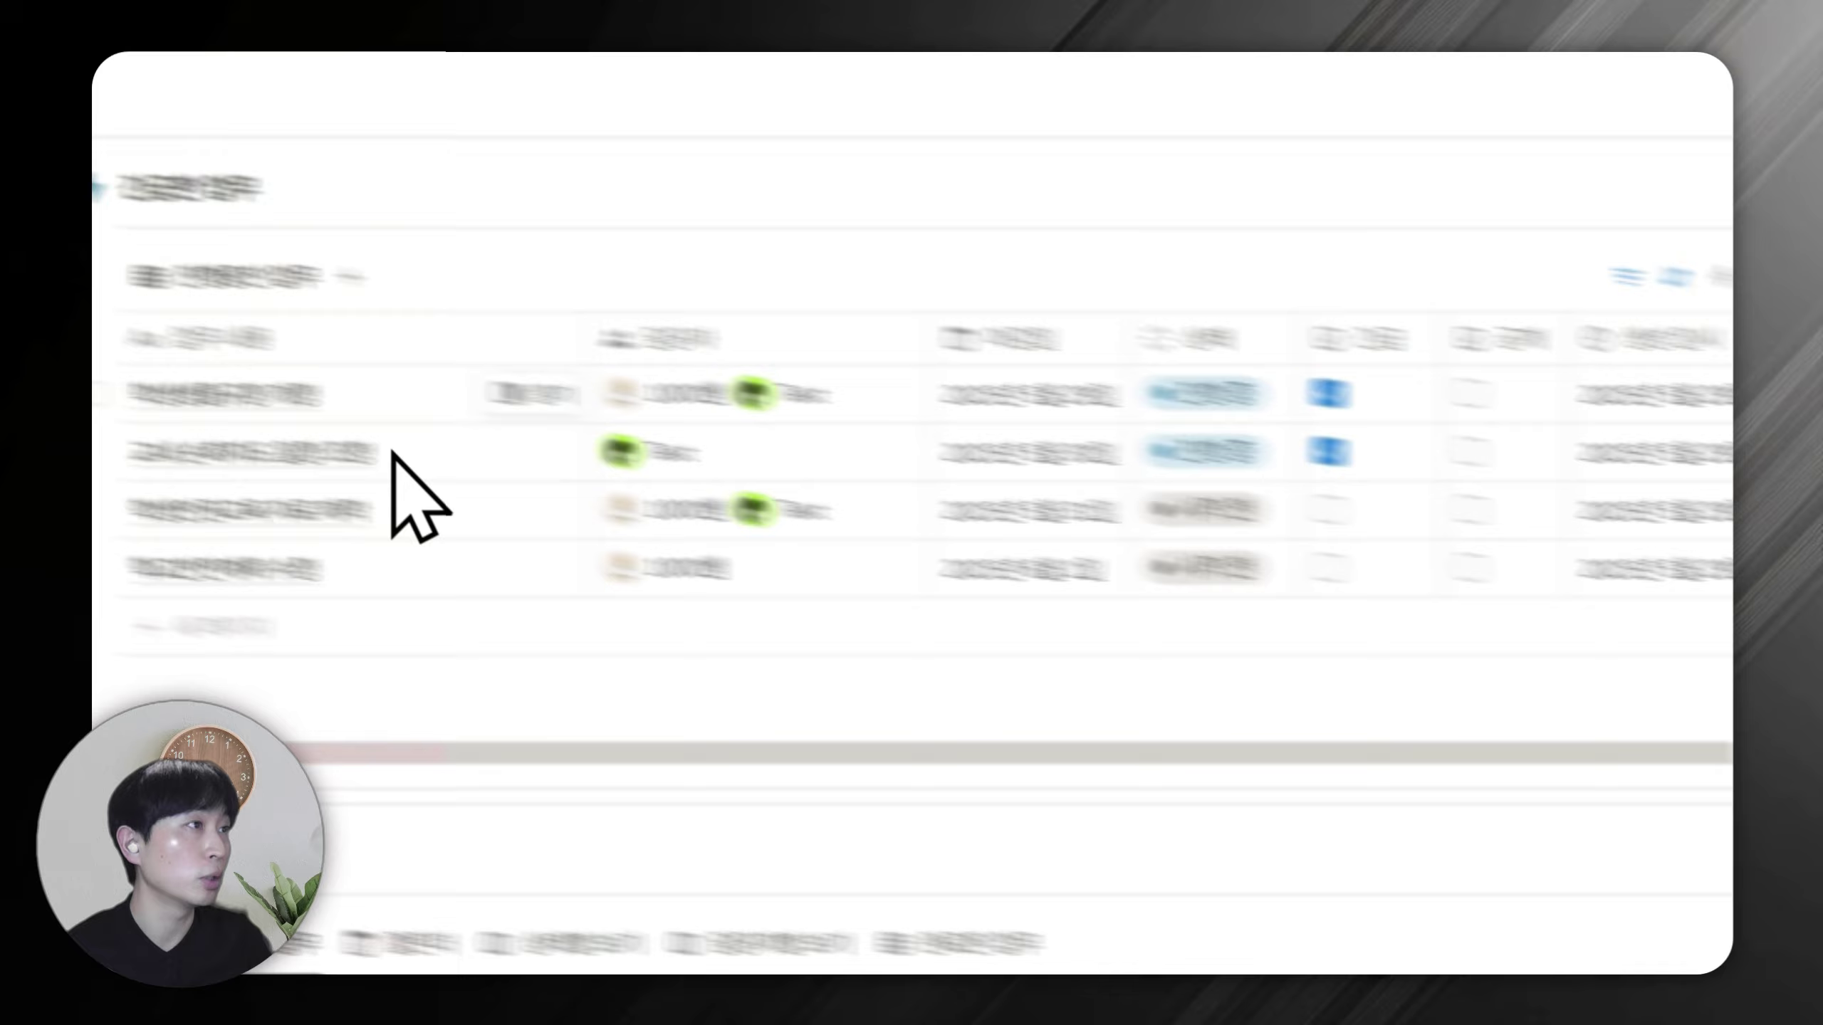
# Rename the callout's in-progress view to '표'.
pyautogui.click(283, 276)
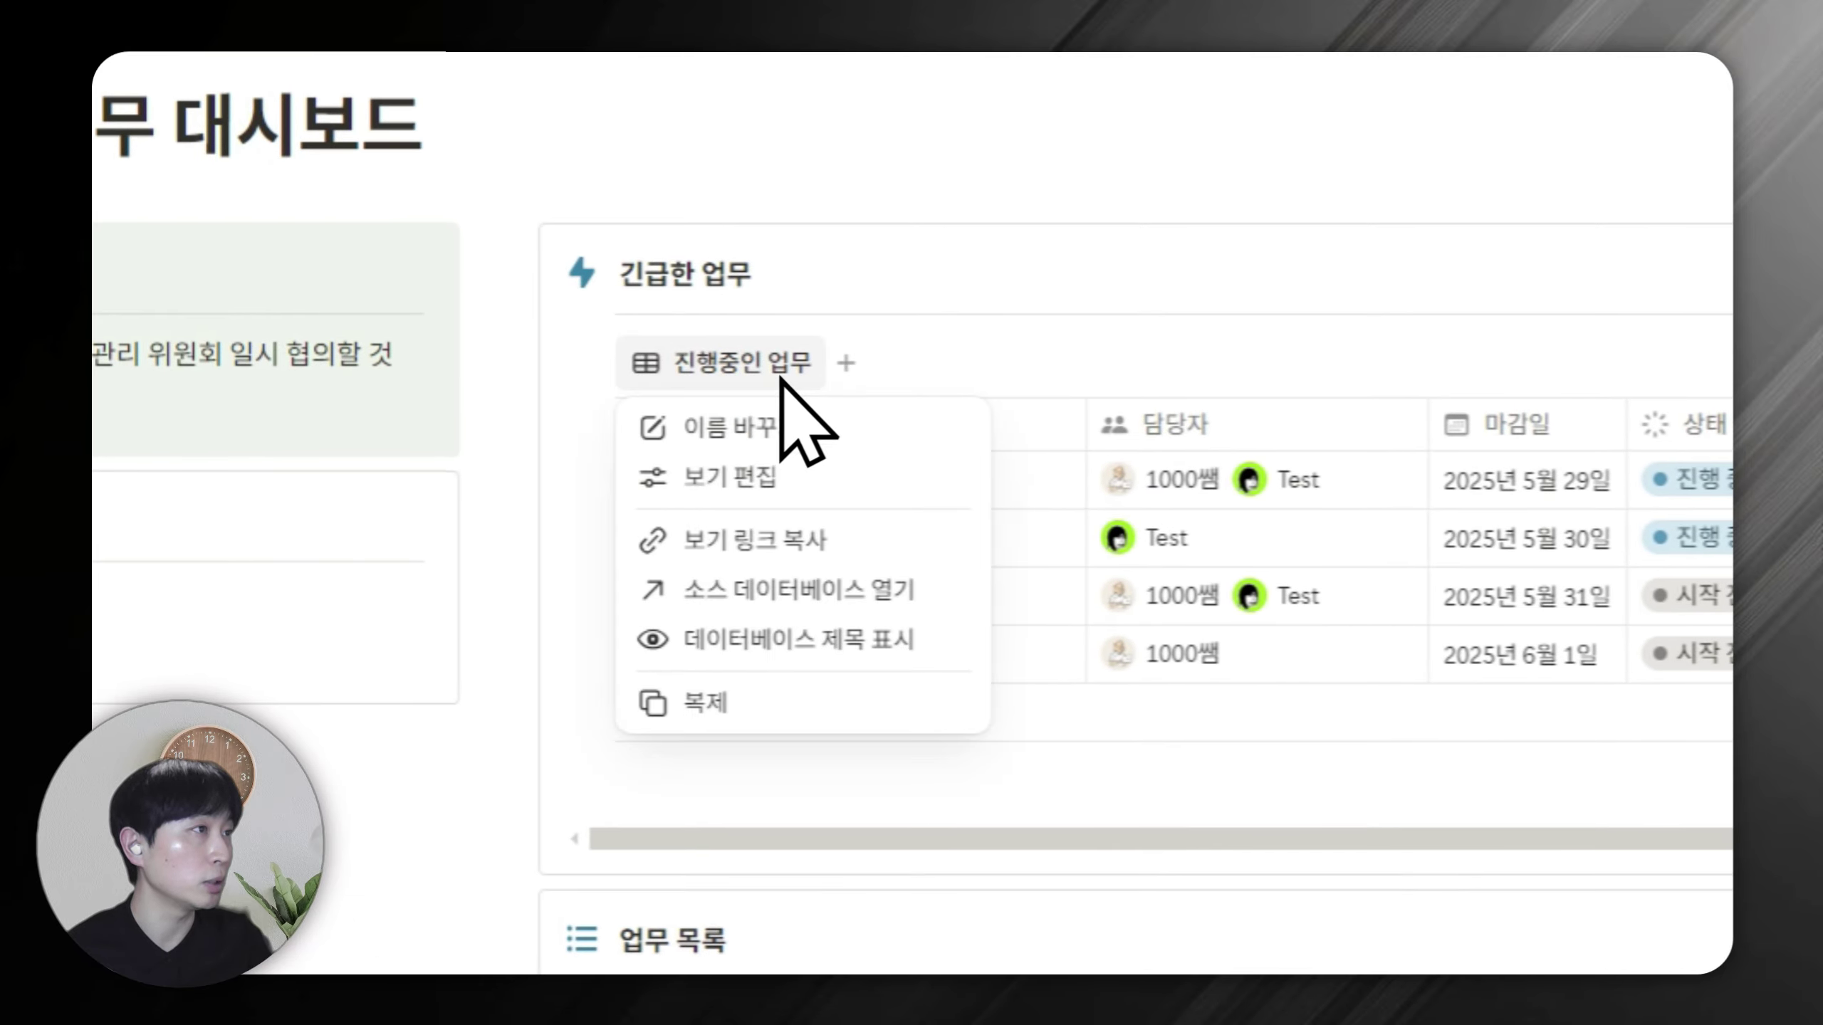
pyautogui.click(788, 423)
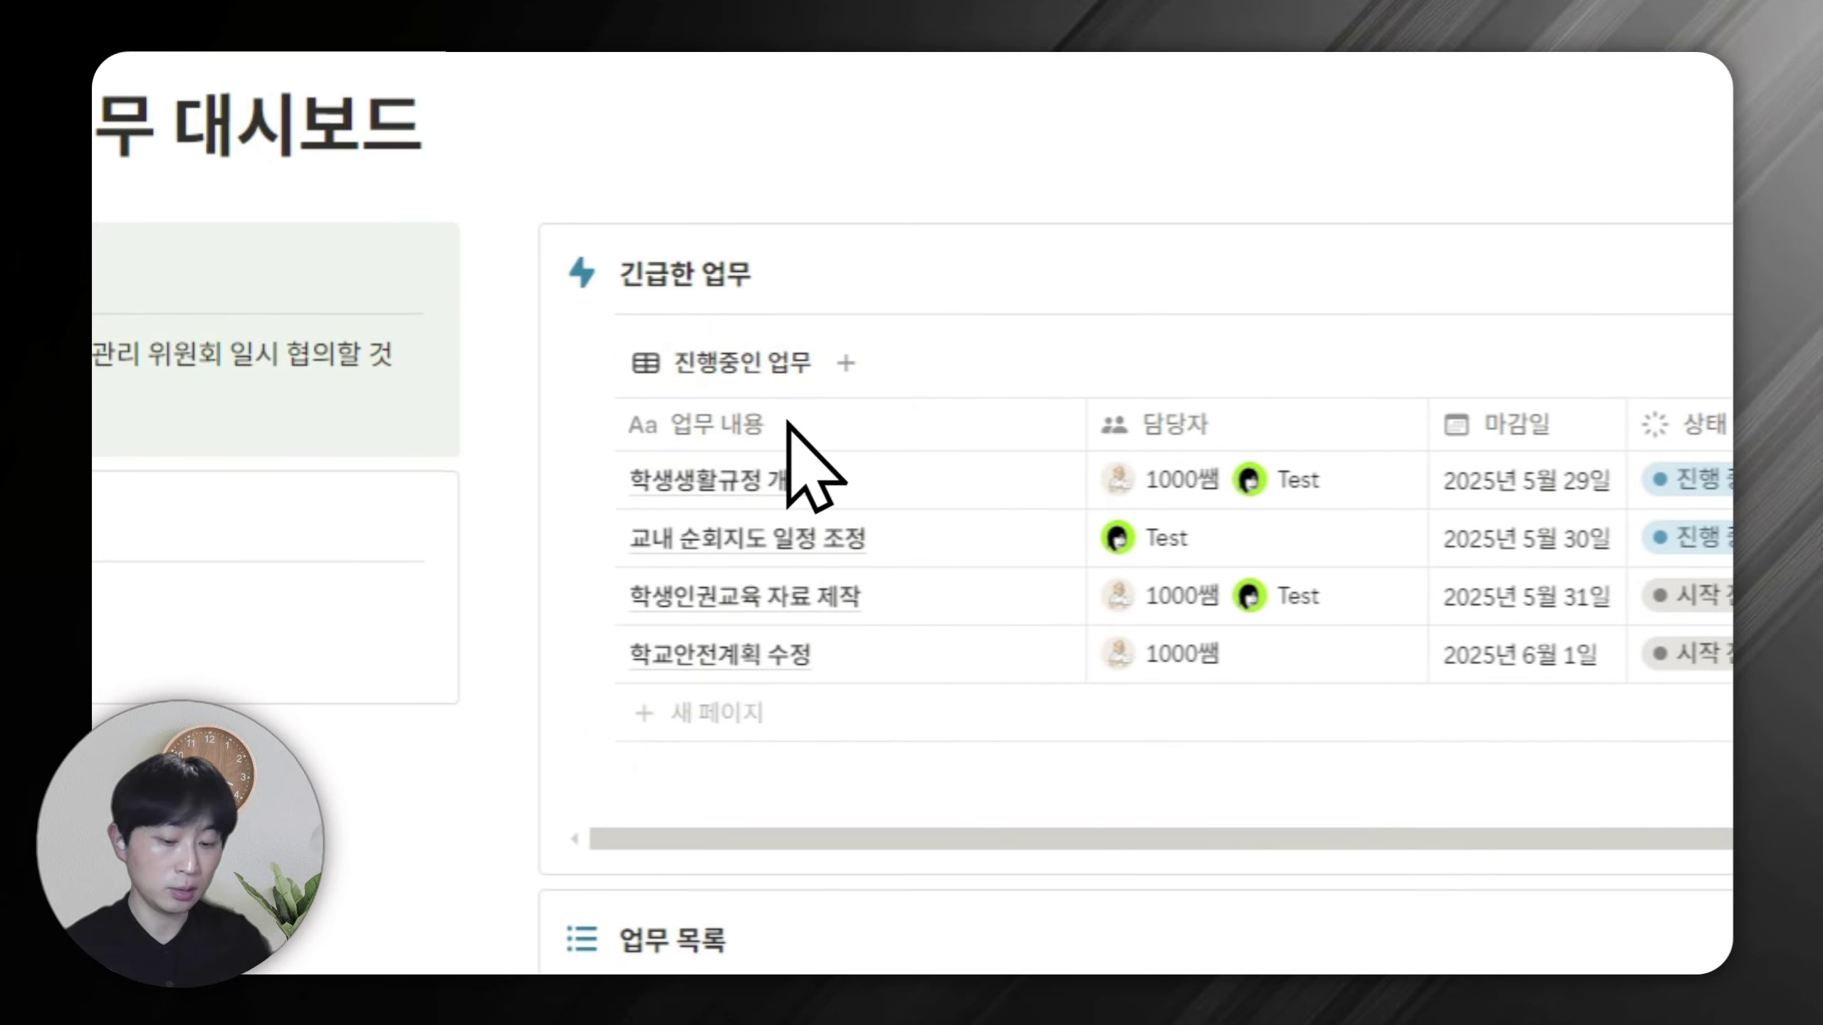
pyautogui.hotkey('ctrl', 'a')
pyautogui.write('vy')
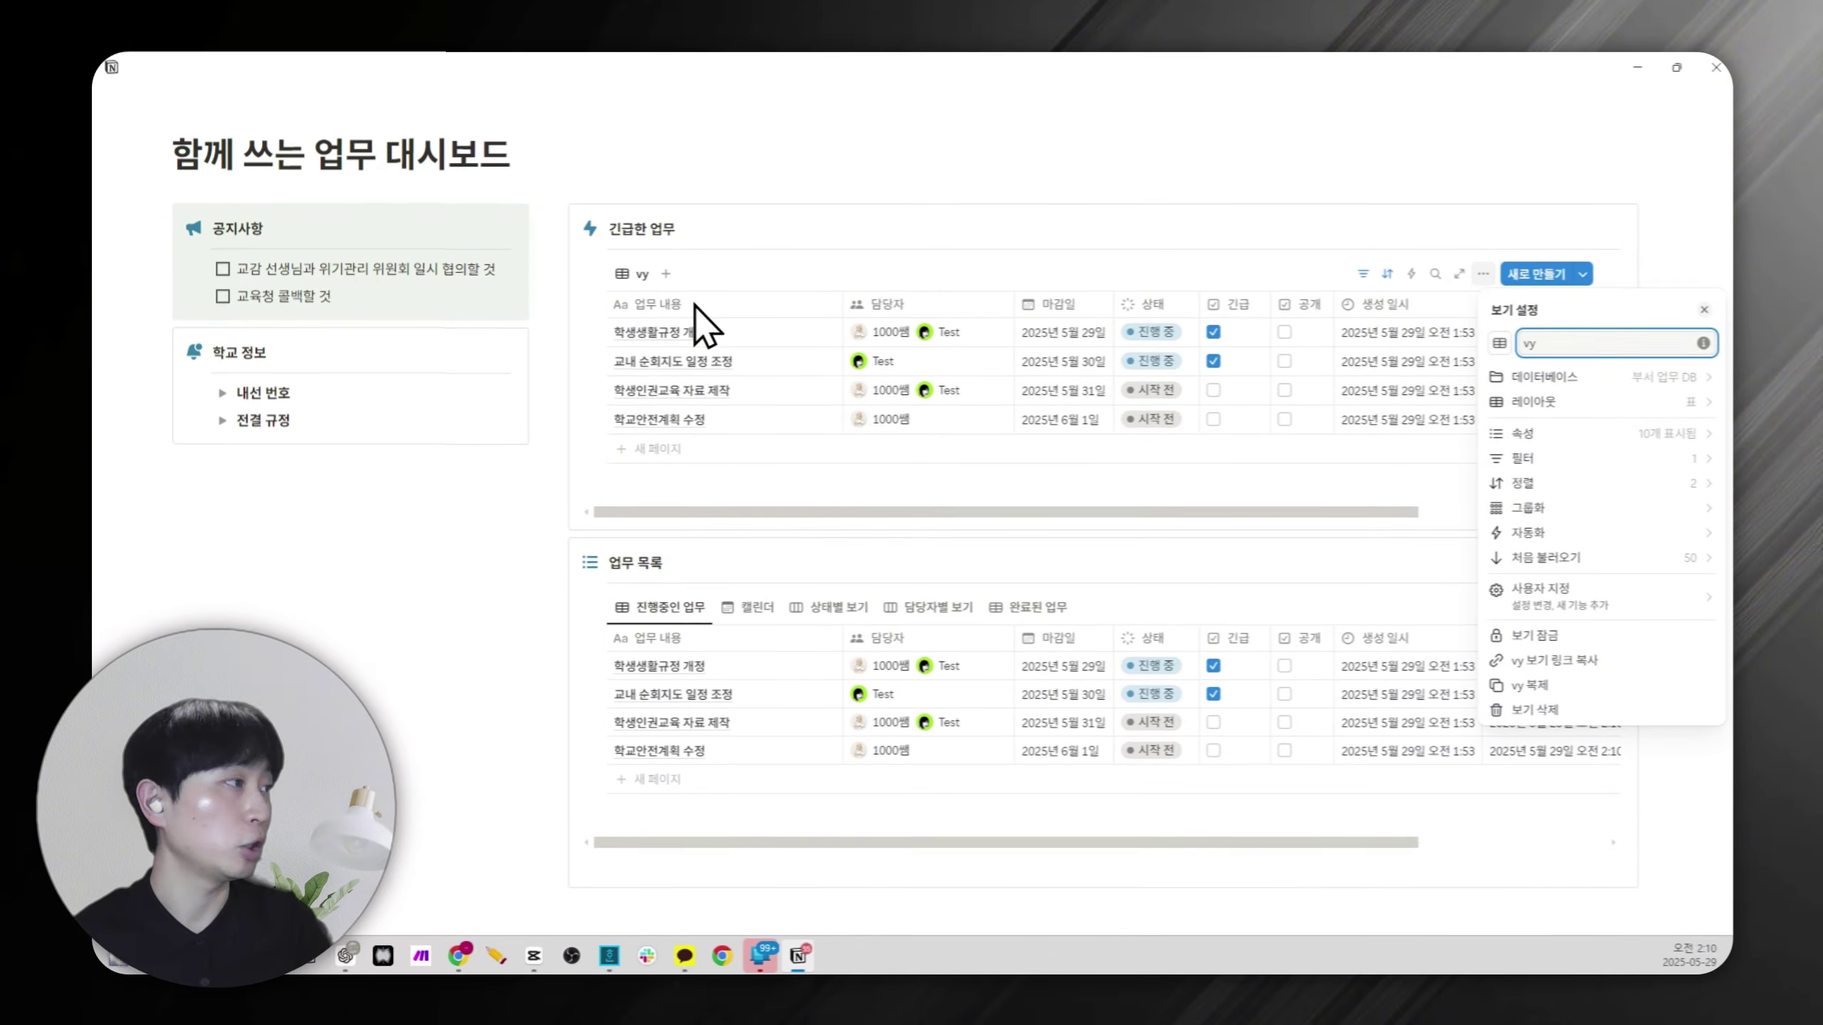
pyautogui.press('Hangul')
pyautogui.click(1021, 153)
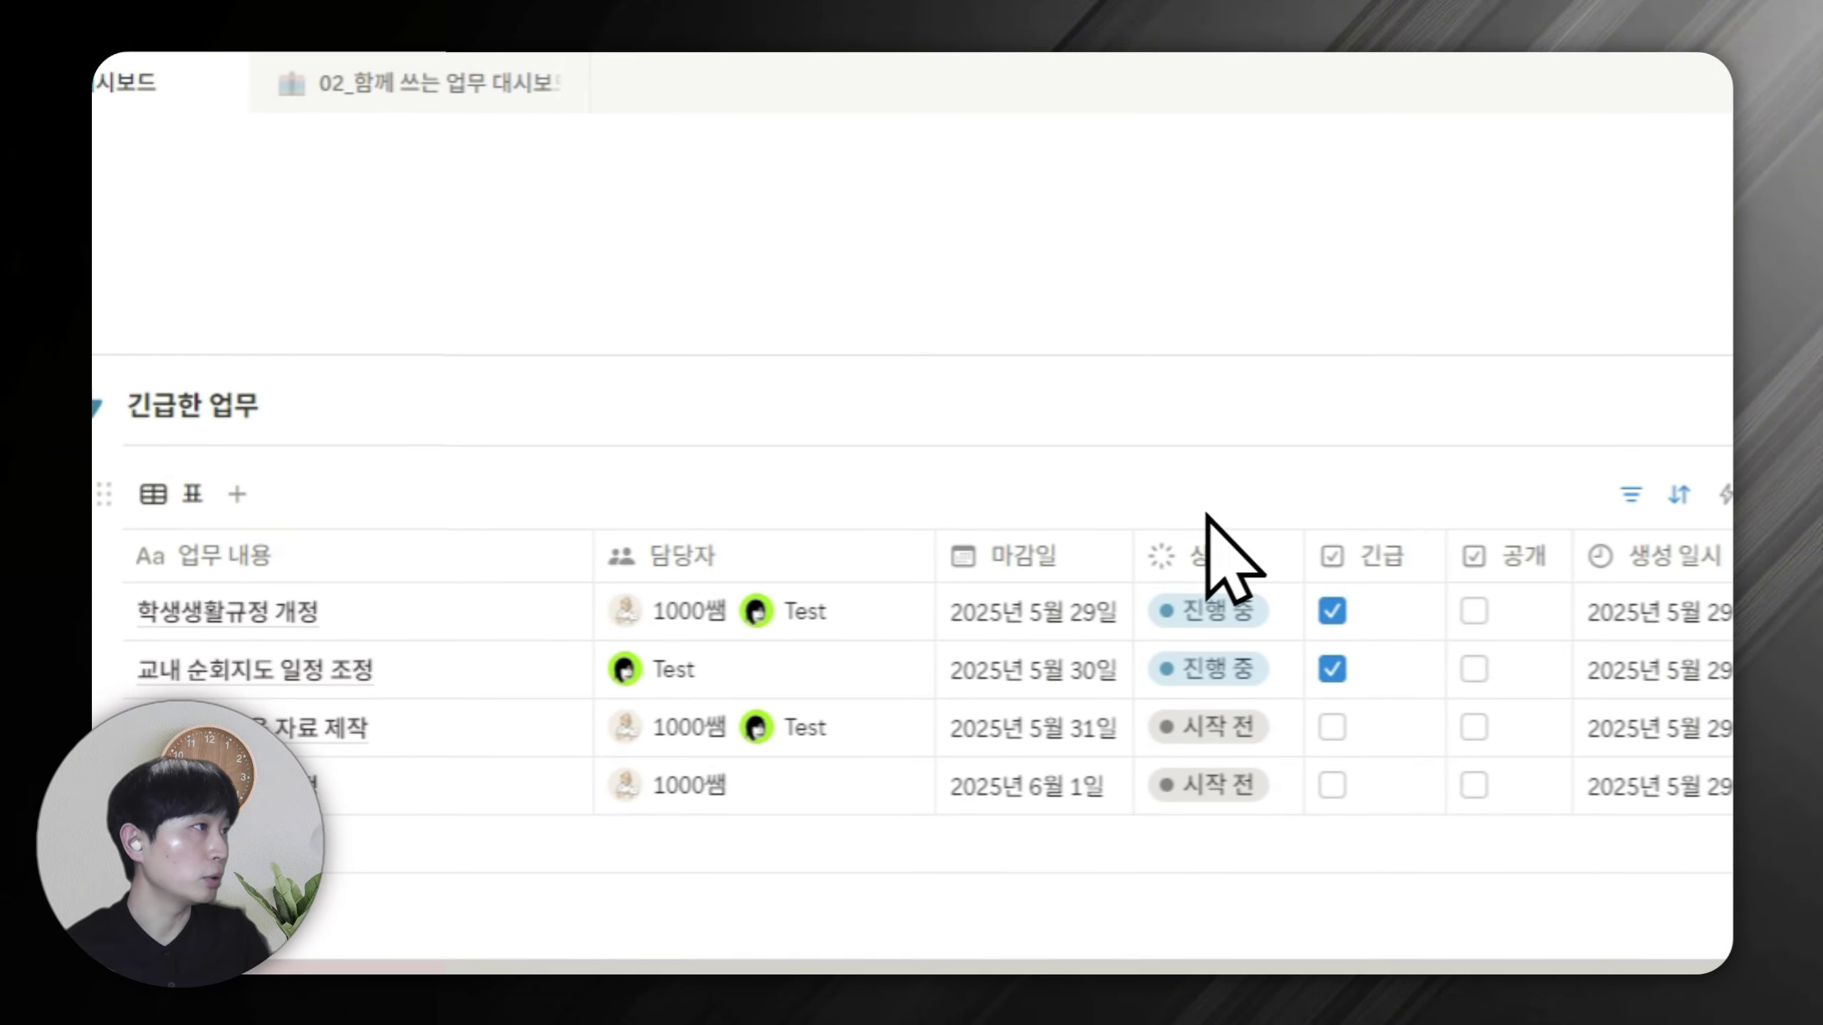
# Filter the view by 마감일 to show only tasks due today.
pyautogui.click(1019, 535)
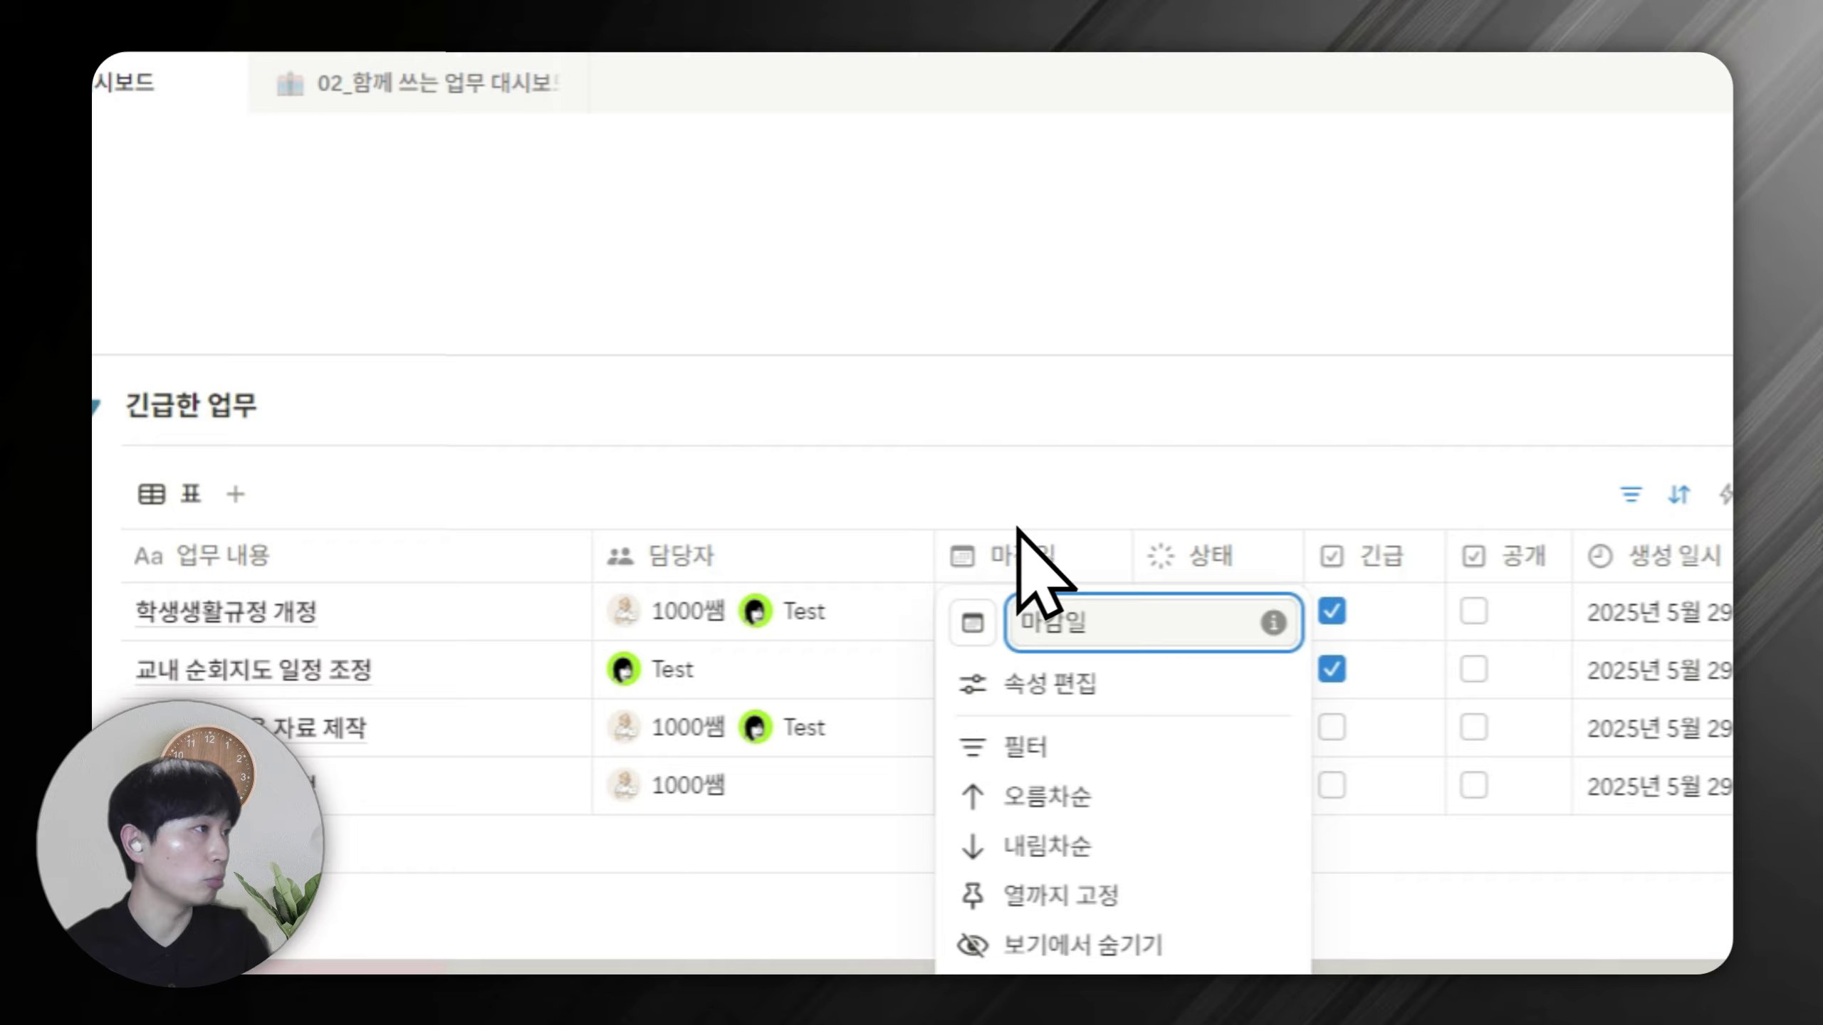
pyautogui.click(1023, 747)
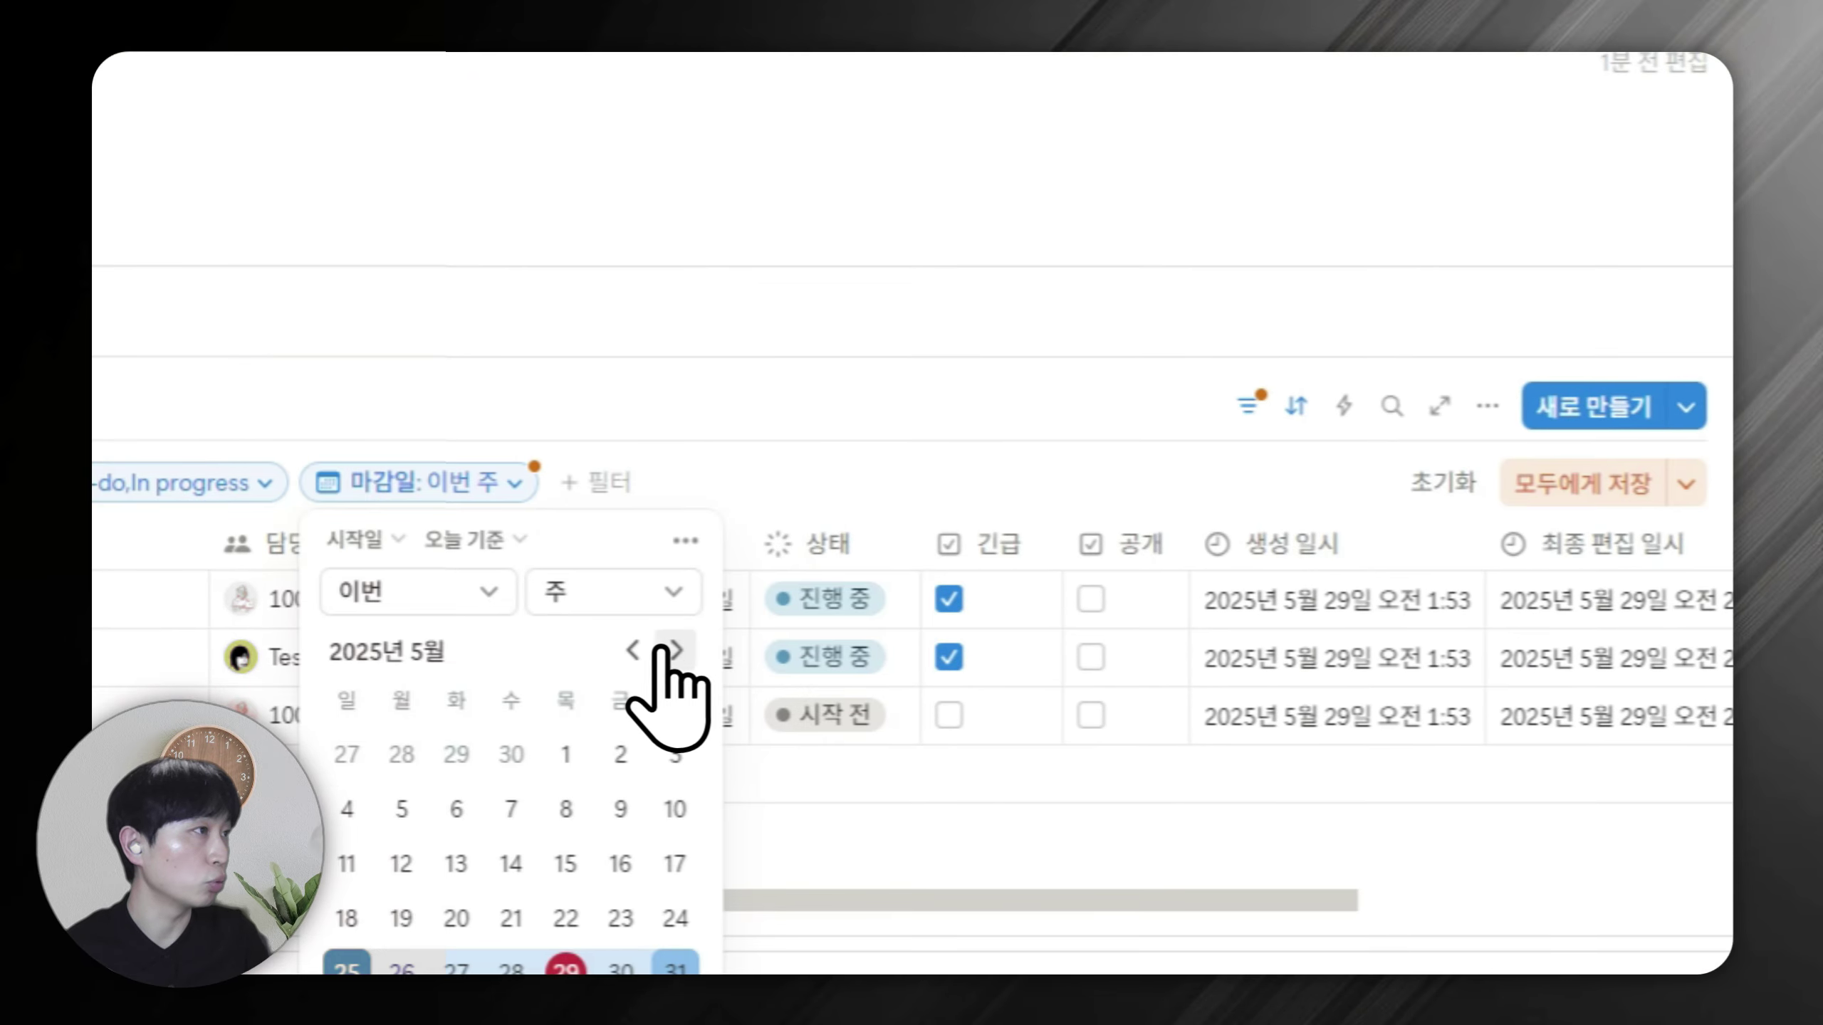
pyautogui.click(644, 592)
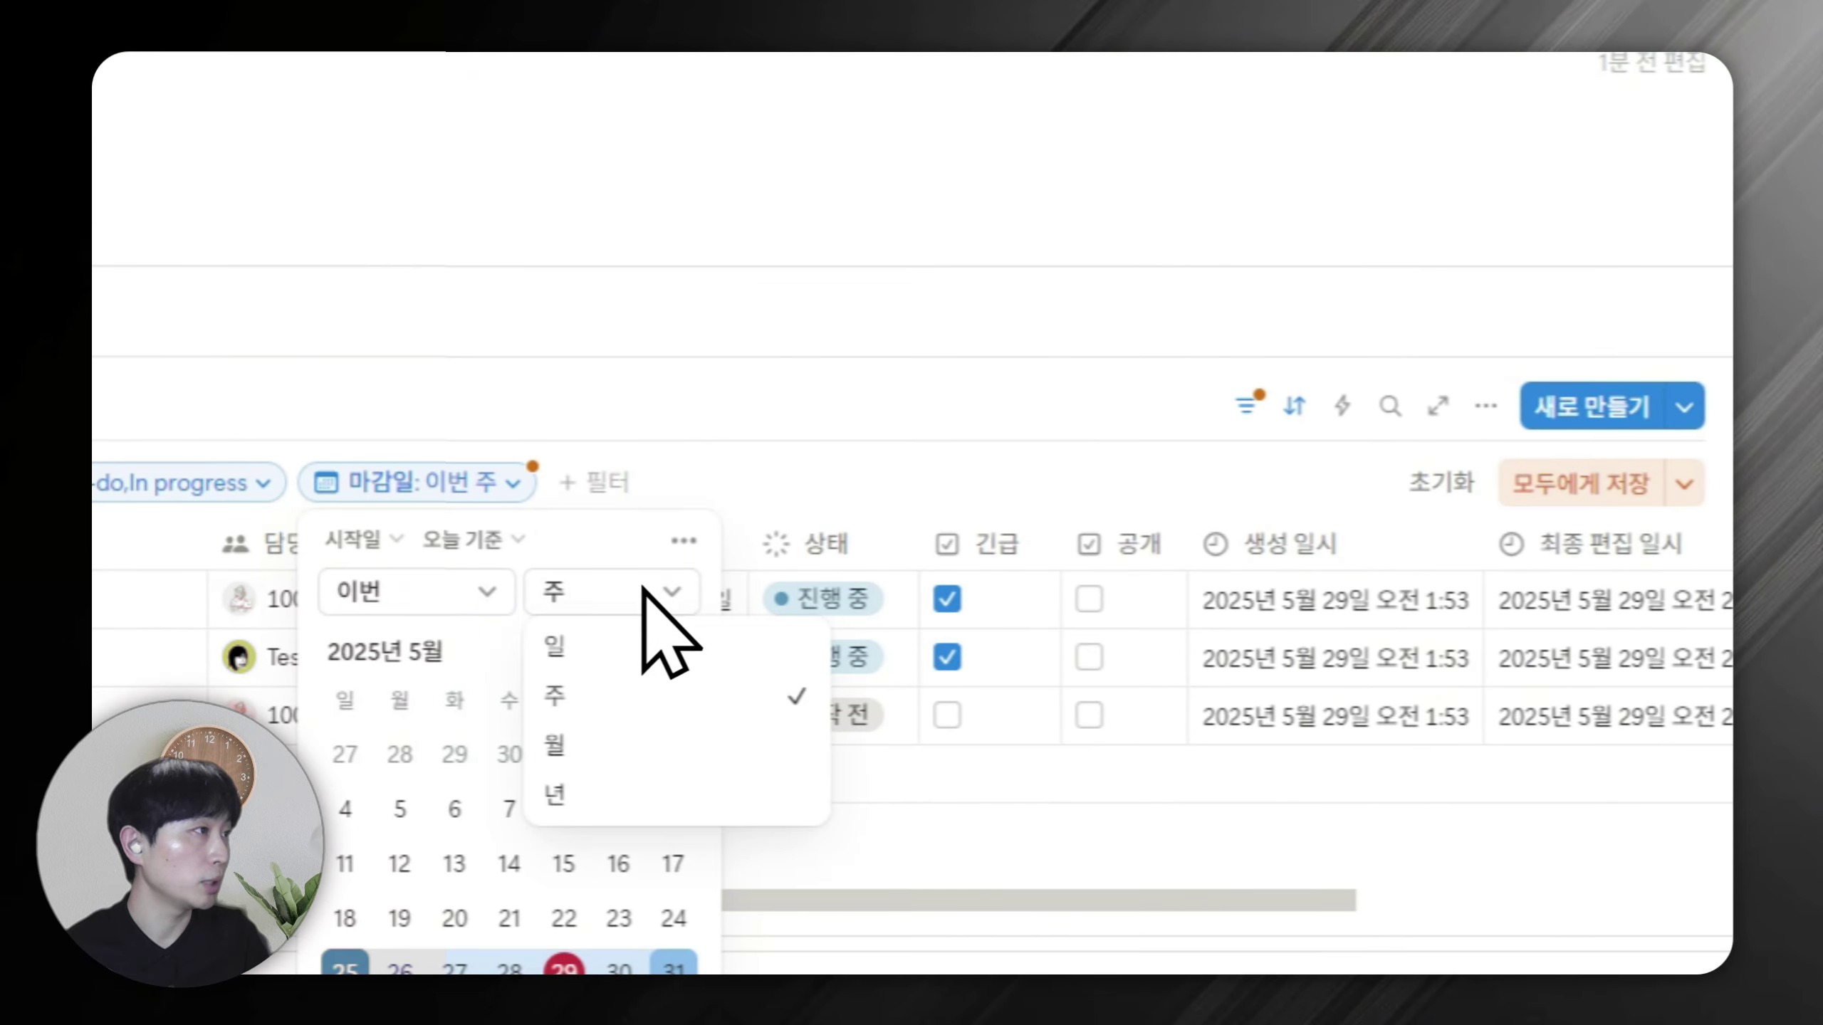
pyautogui.click(640, 650)
pyautogui.click(941, 404)
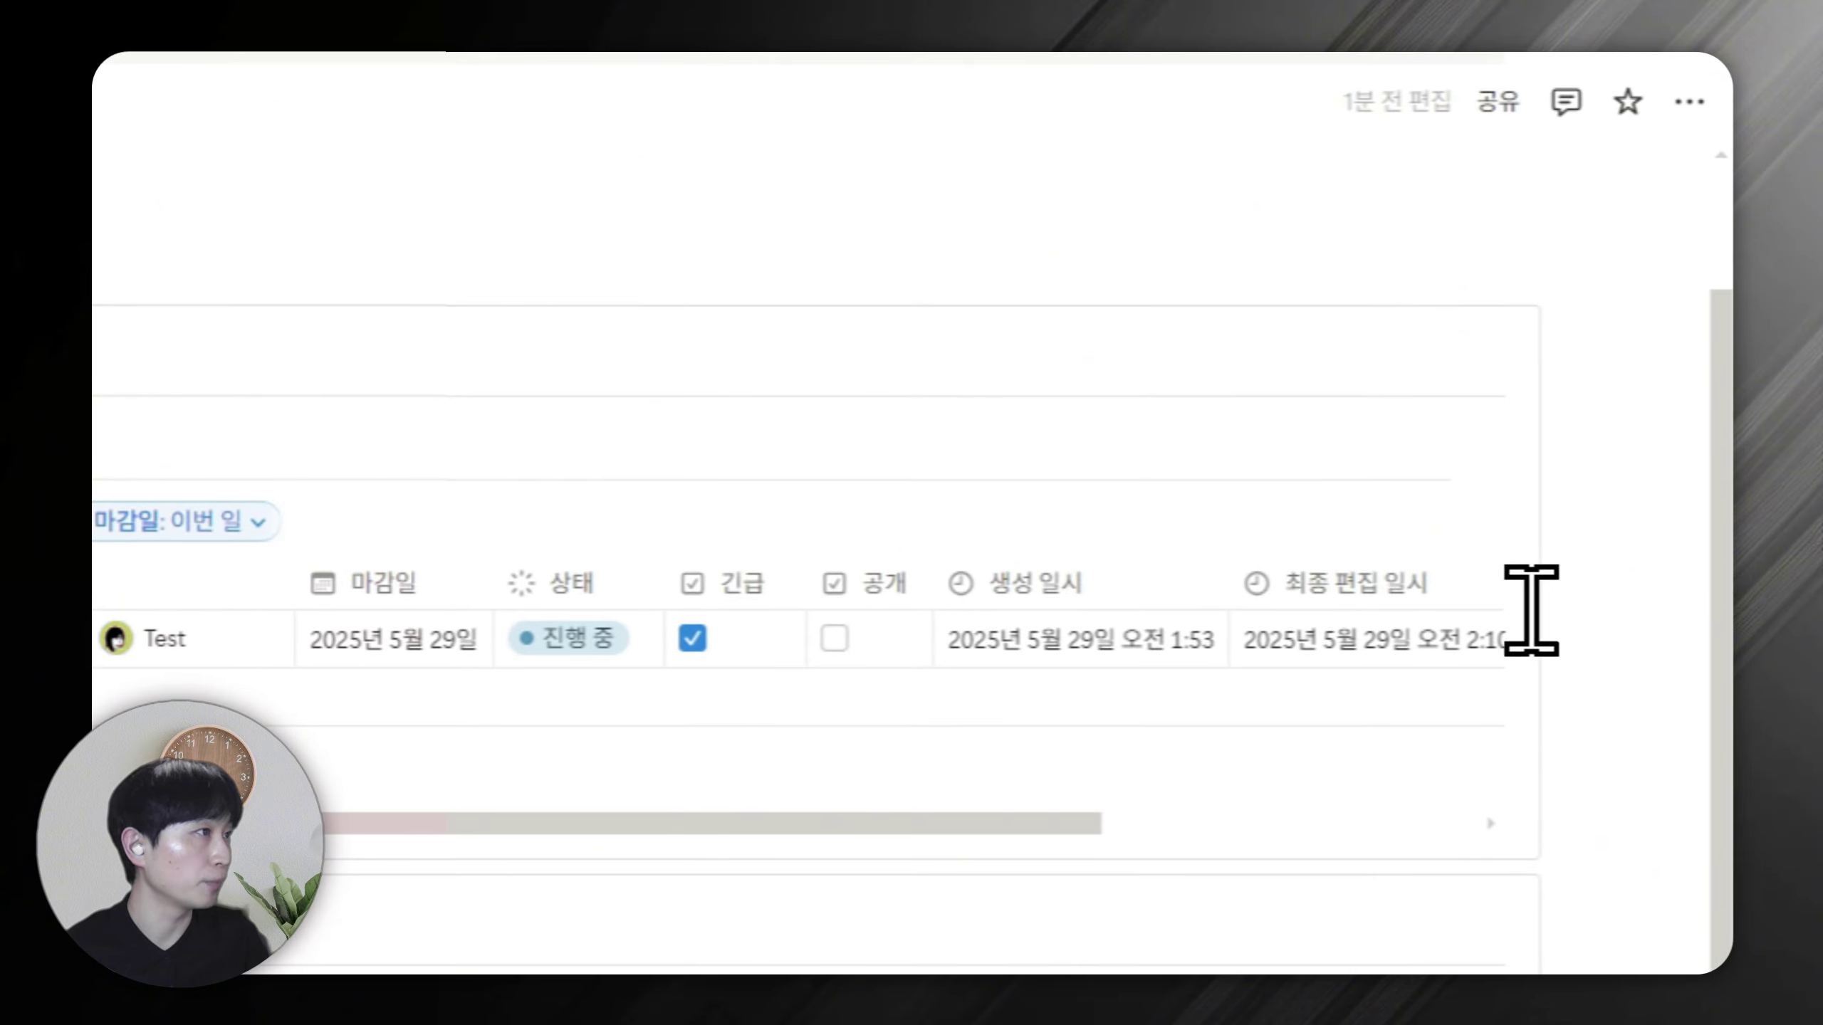
pyautogui.click(992, 445)
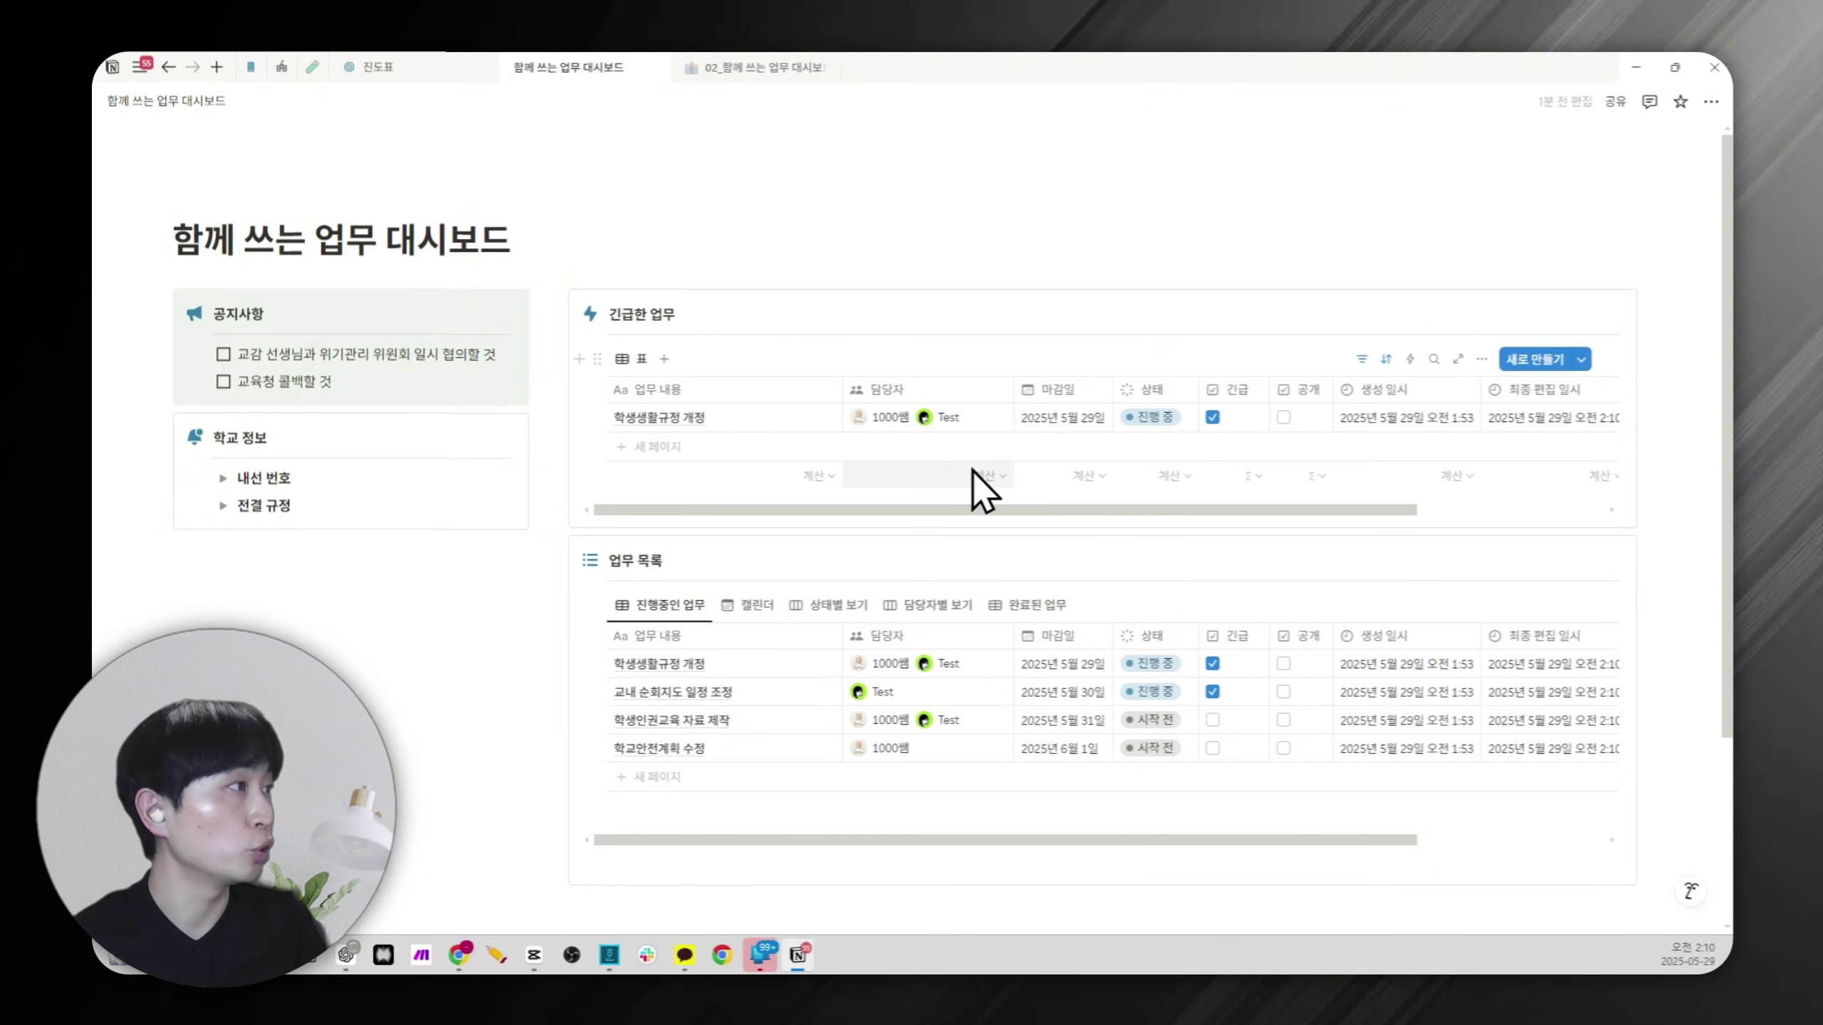
# Switch the urgent tasks view to a List layout with page icons hidden.
pyautogui.click(1481, 359)
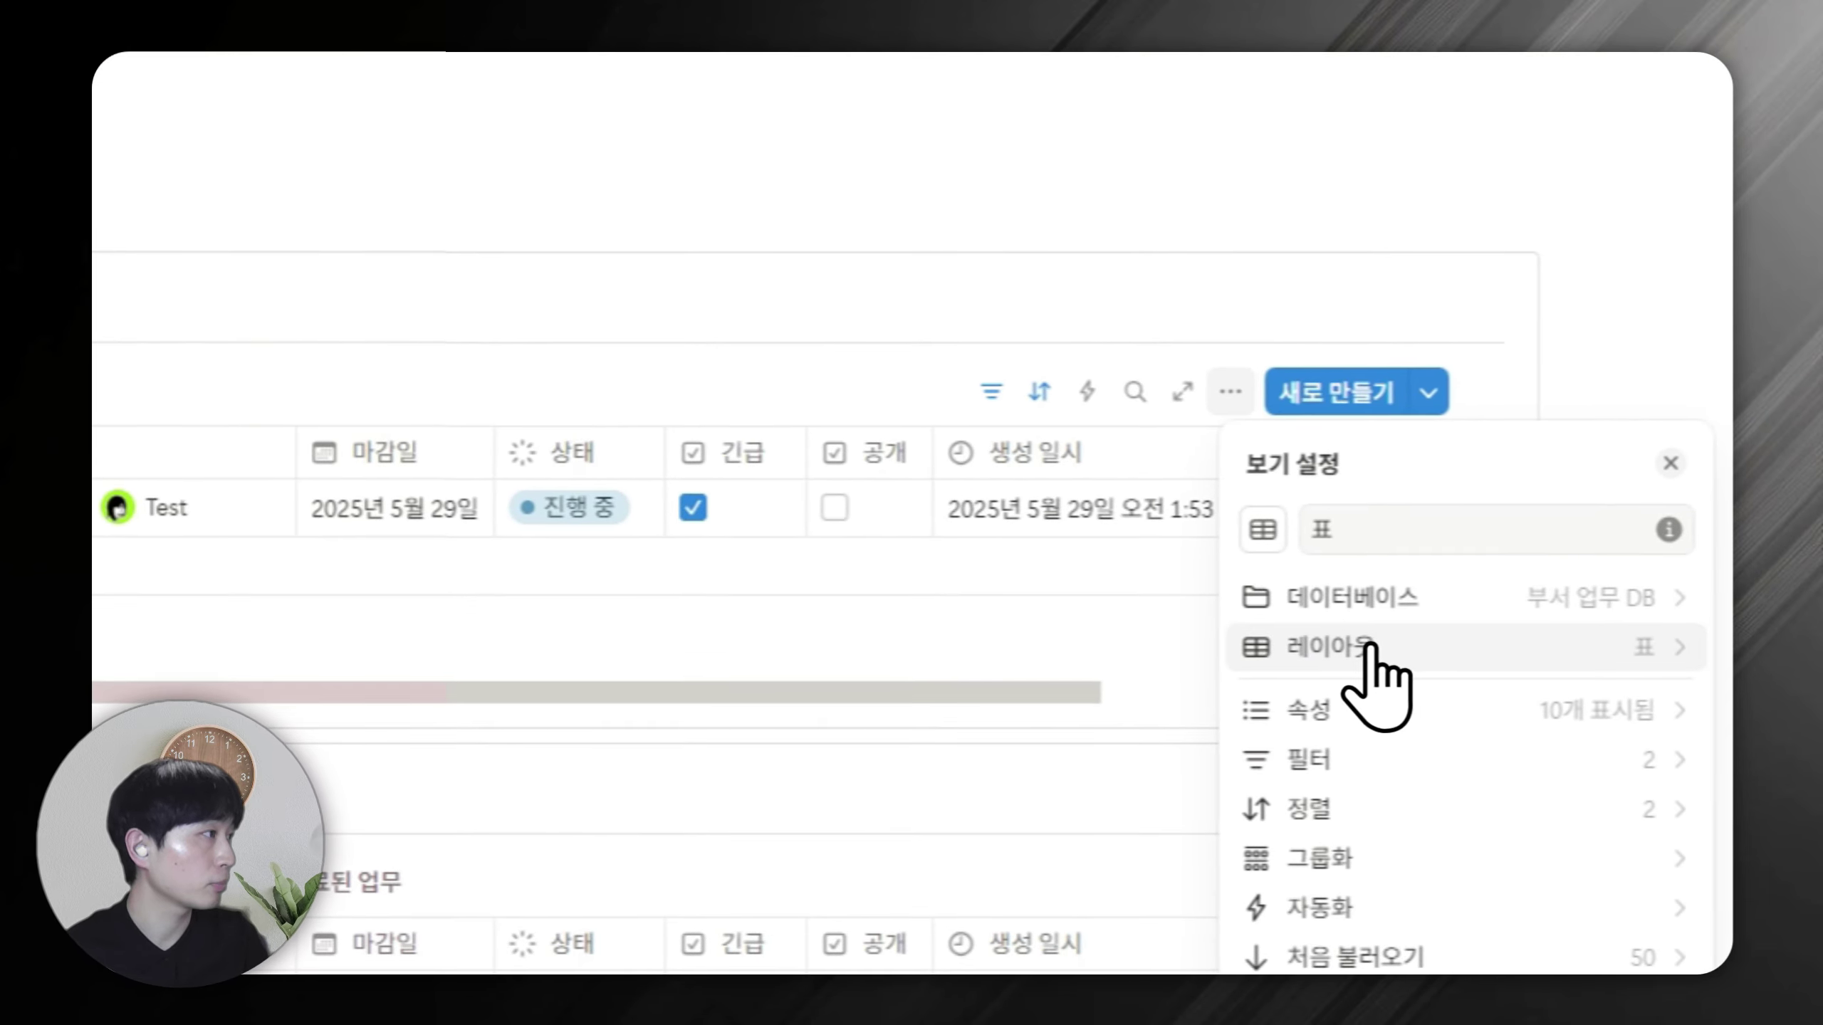
pyautogui.click(1550, 484)
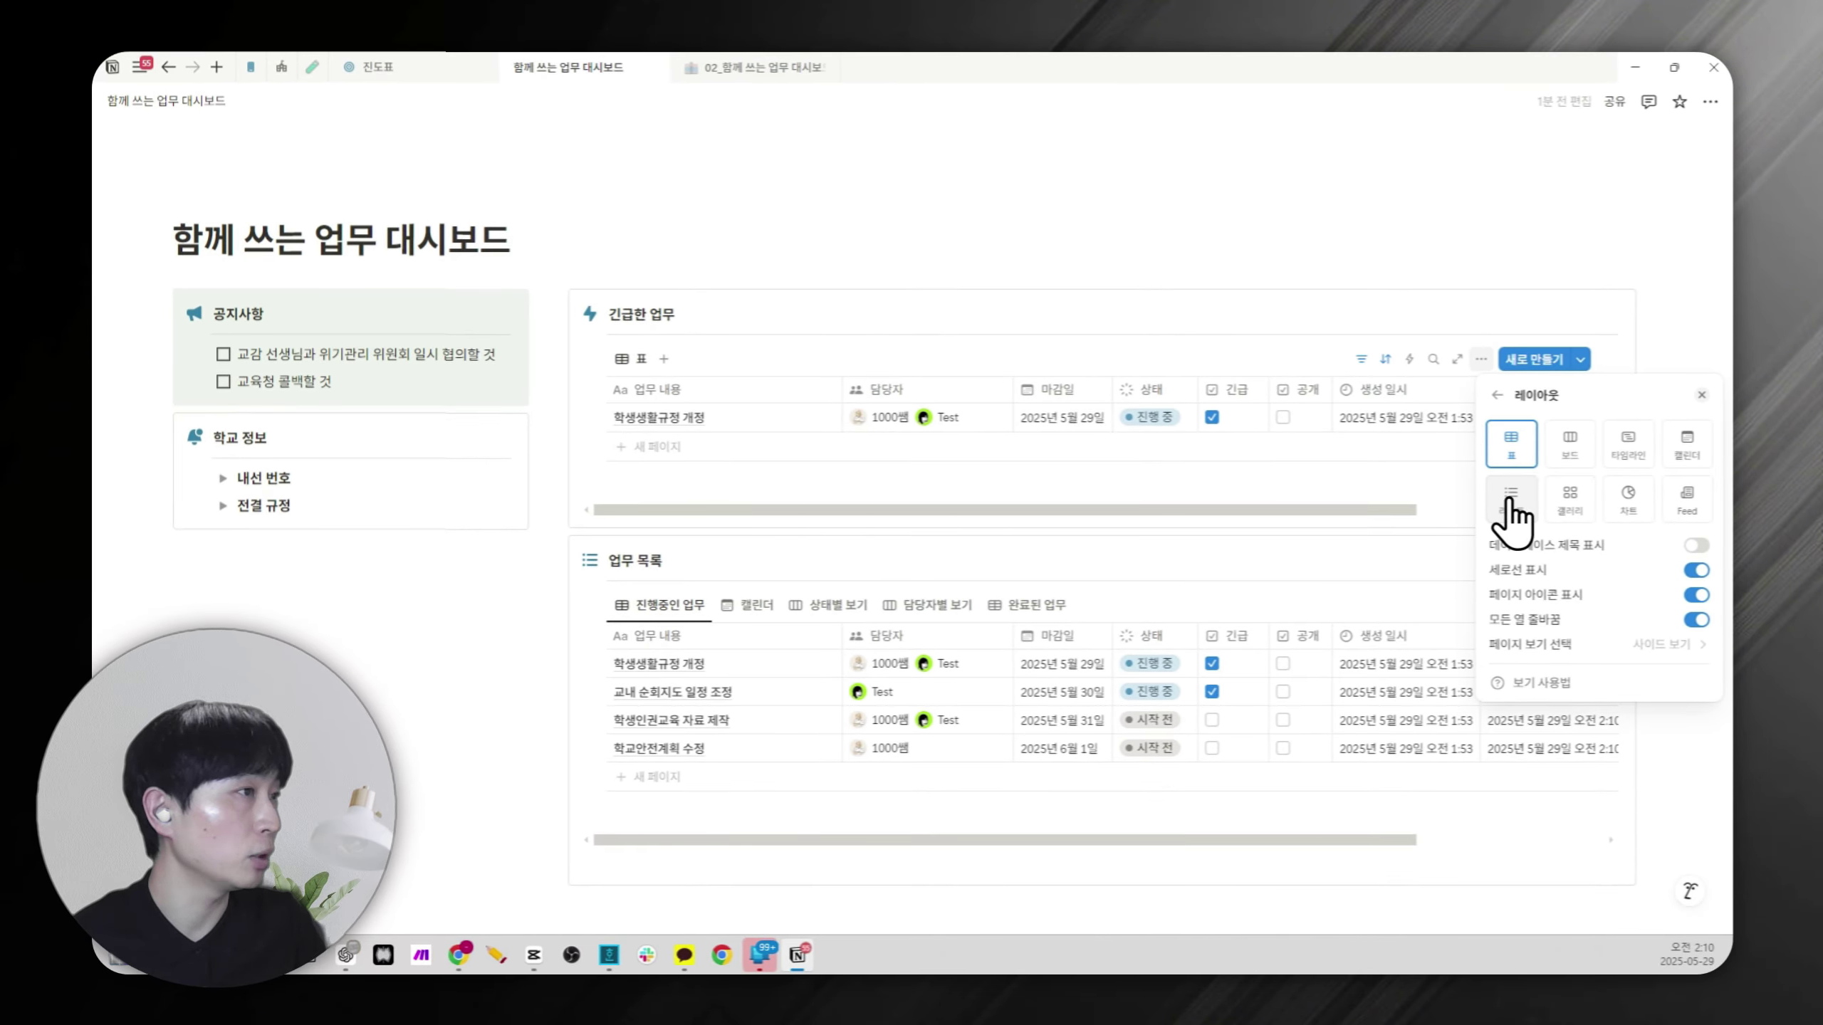
pyautogui.click(1511, 501)
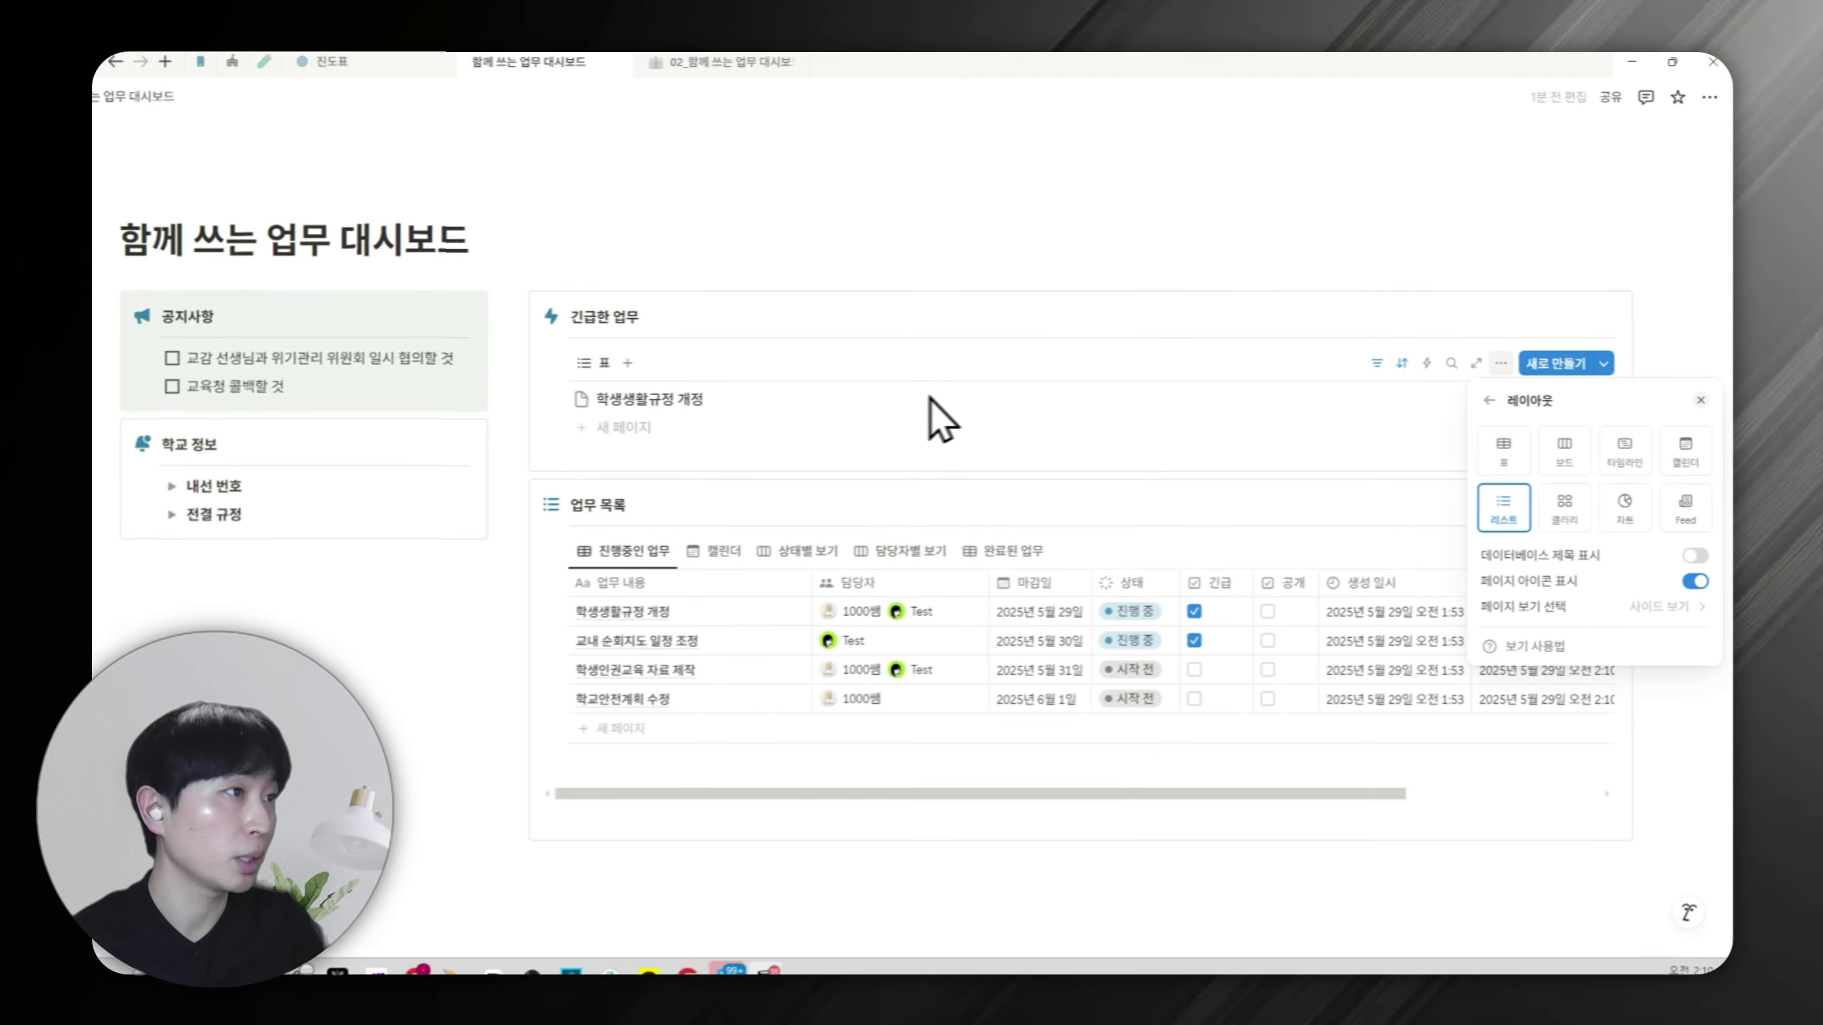
pyautogui.click(1697, 570)
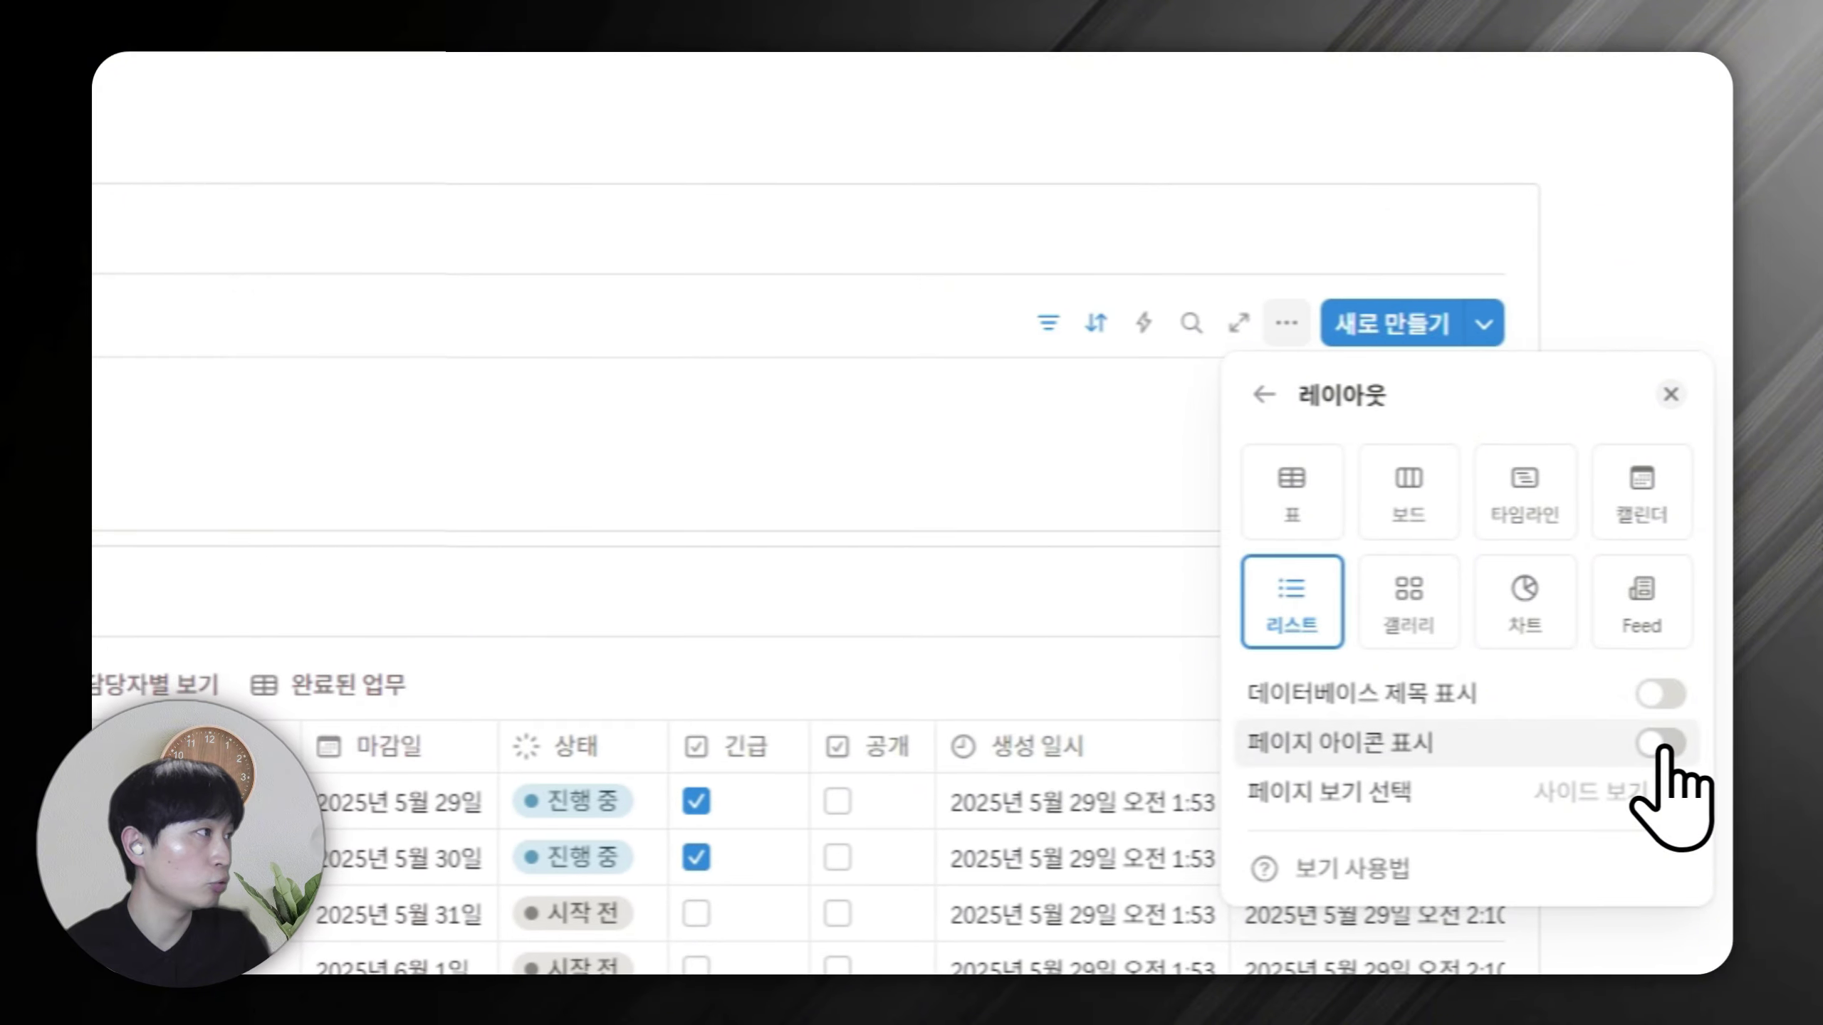
pyautogui.click(1198, 208)
# Show the 담당자 and 마감일 properties in the urgent tasks list.
pyautogui.click(1286, 322)
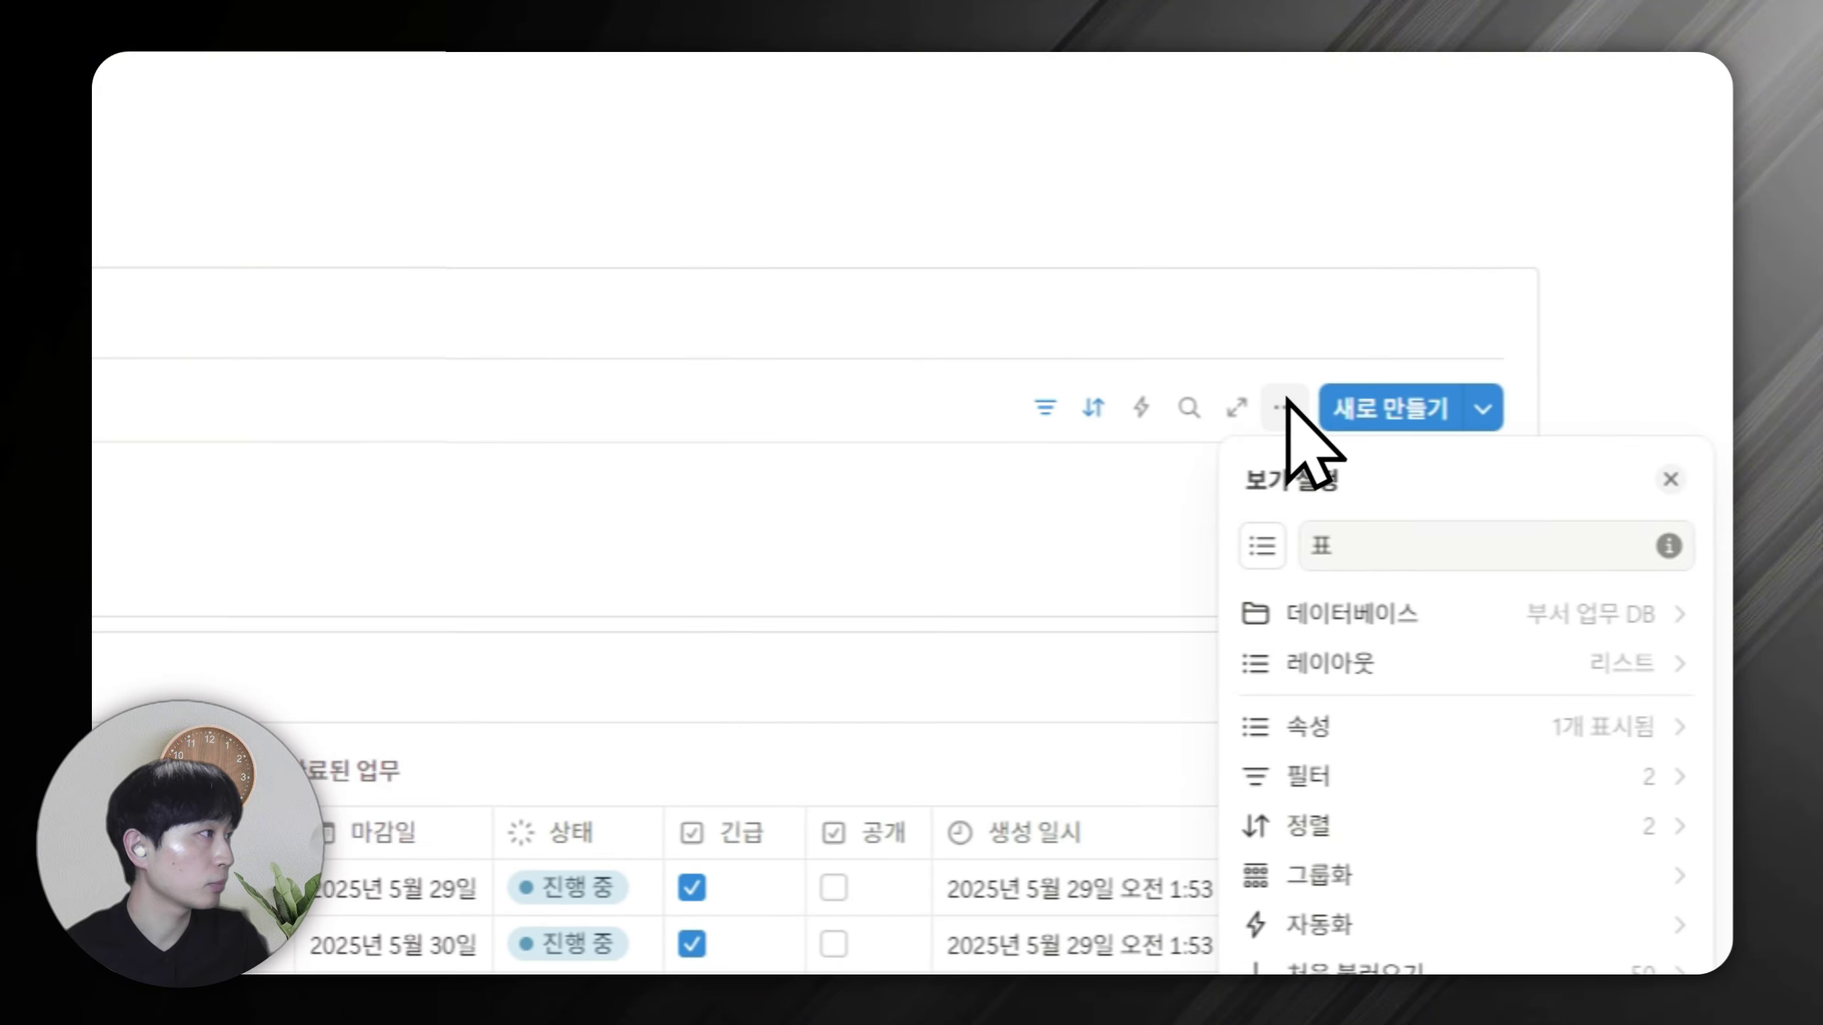
pyautogui.click(1385, 730)
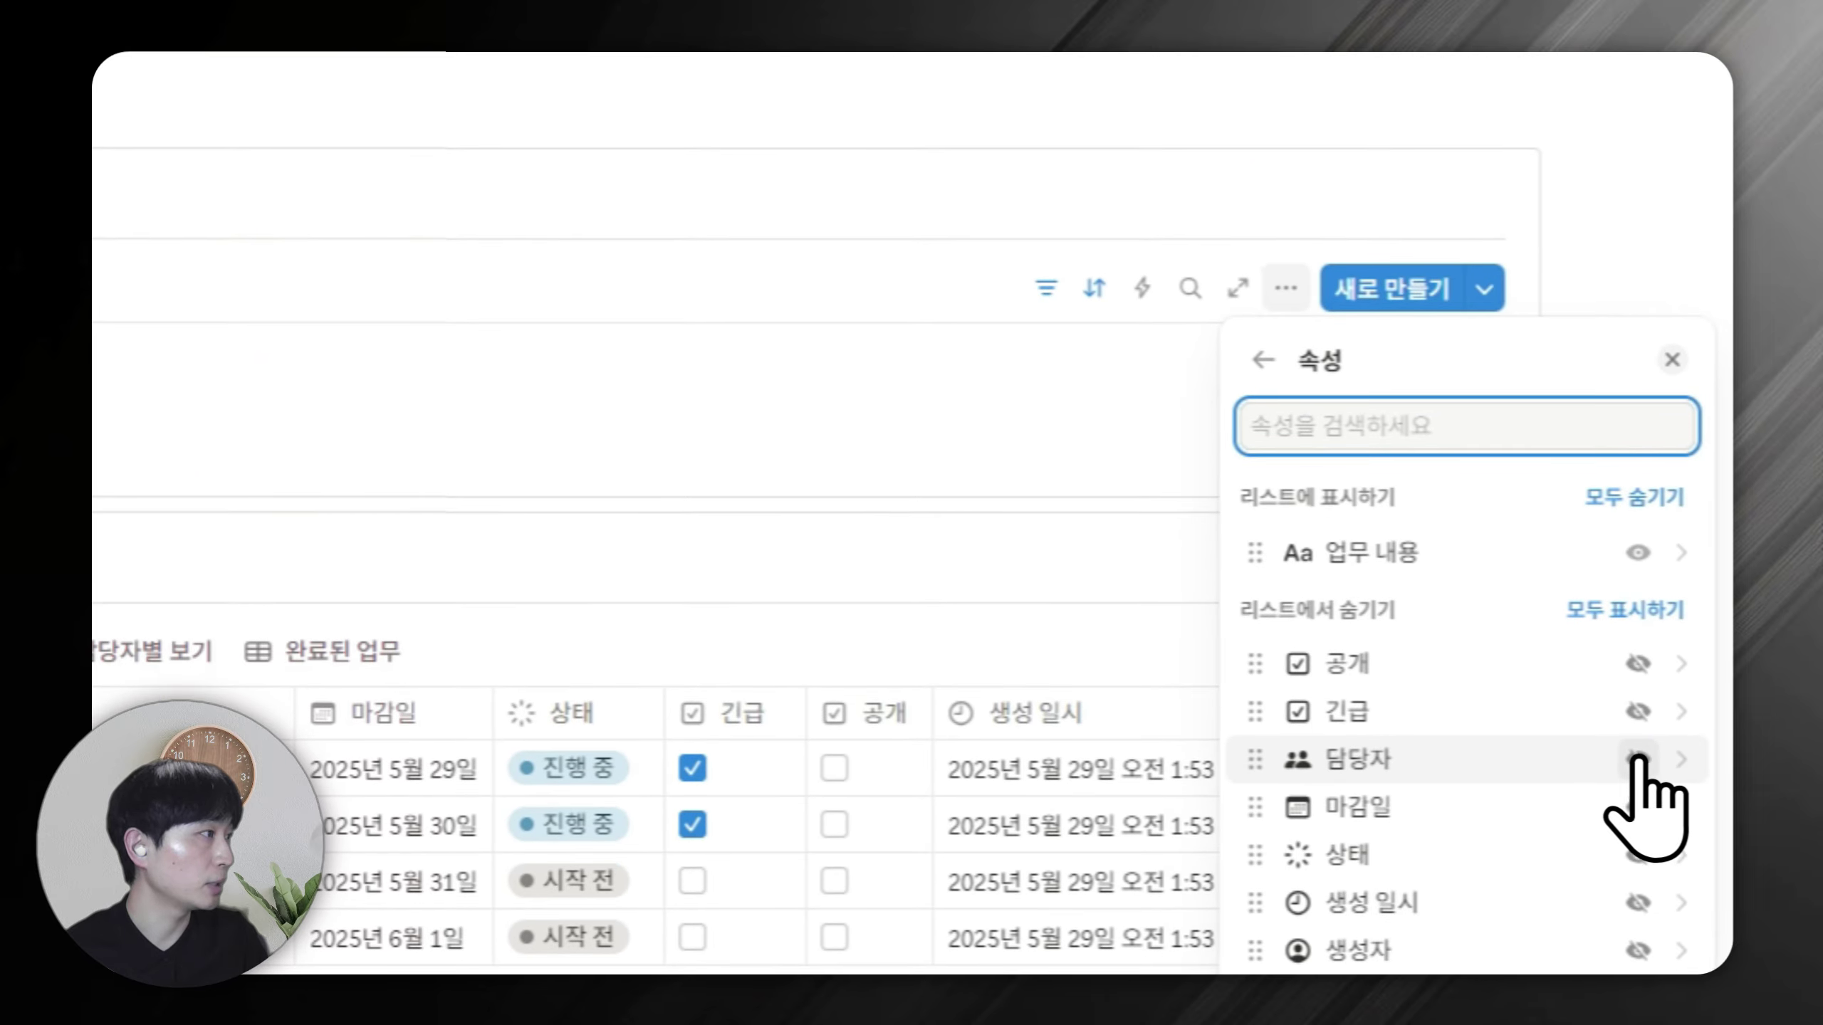
pyautogui.click(1636, 758)
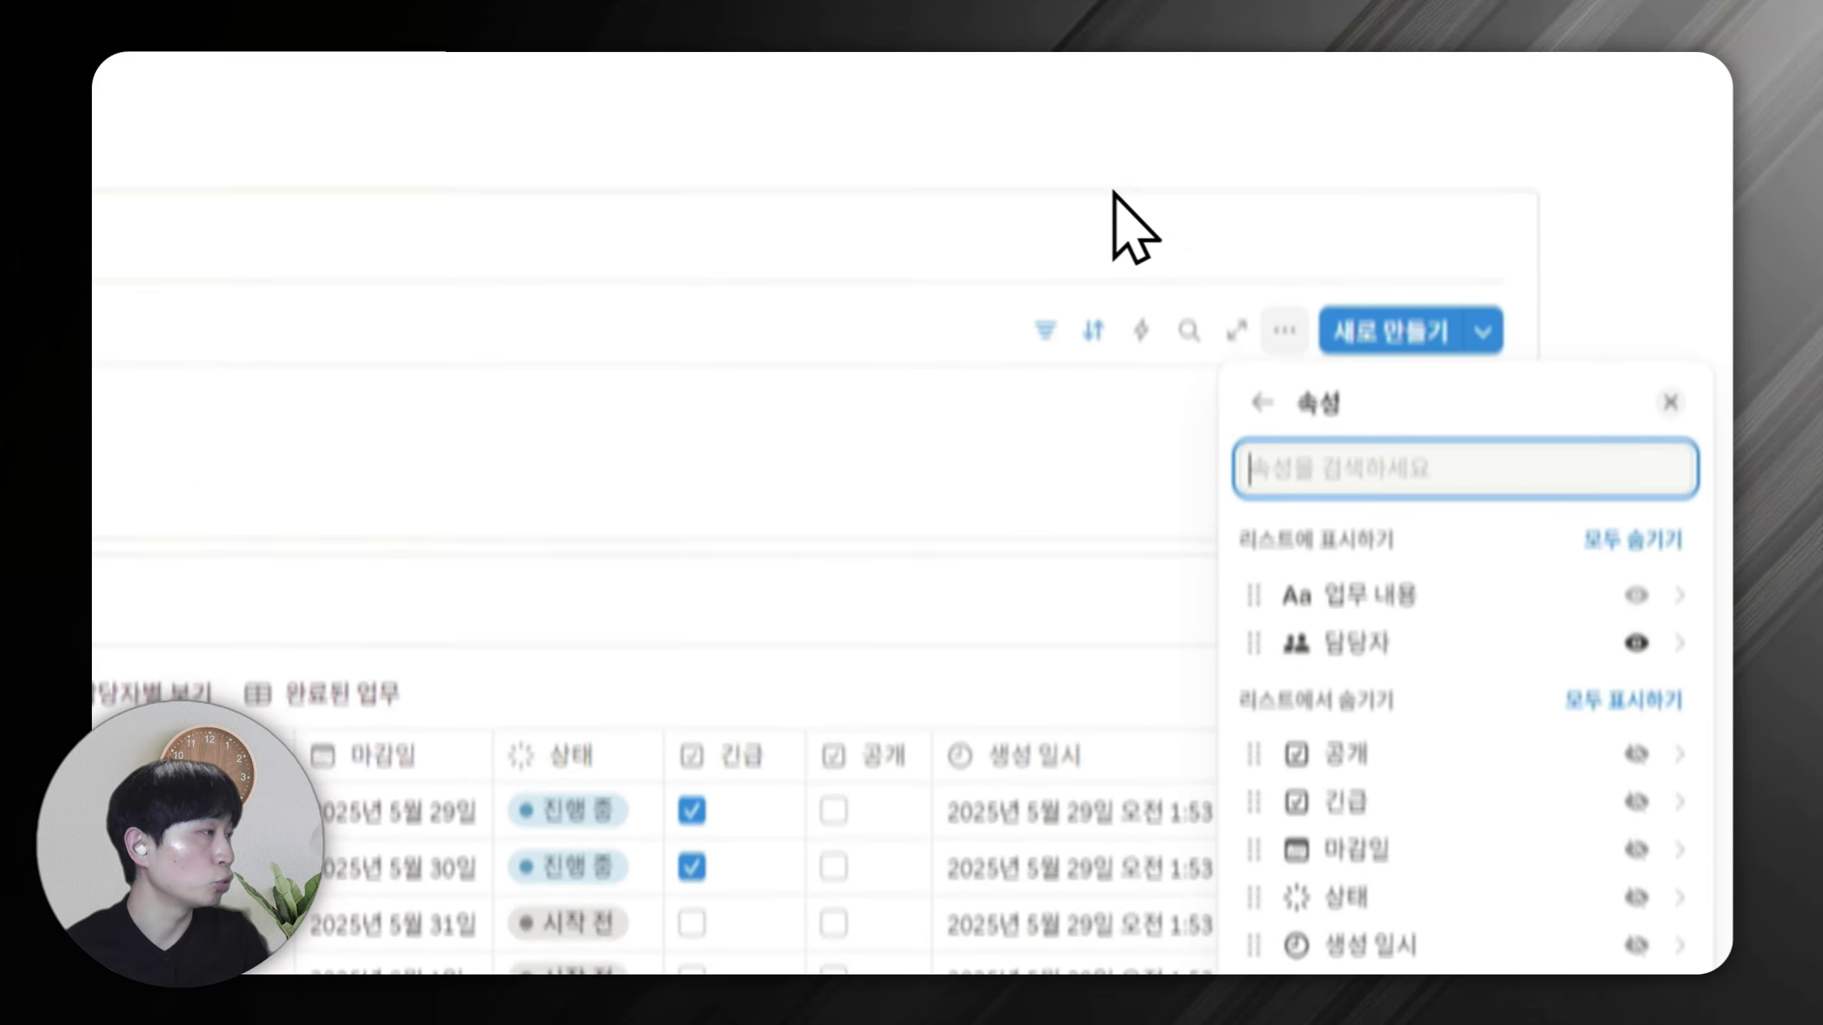
pyautogui.click(1050, 88)
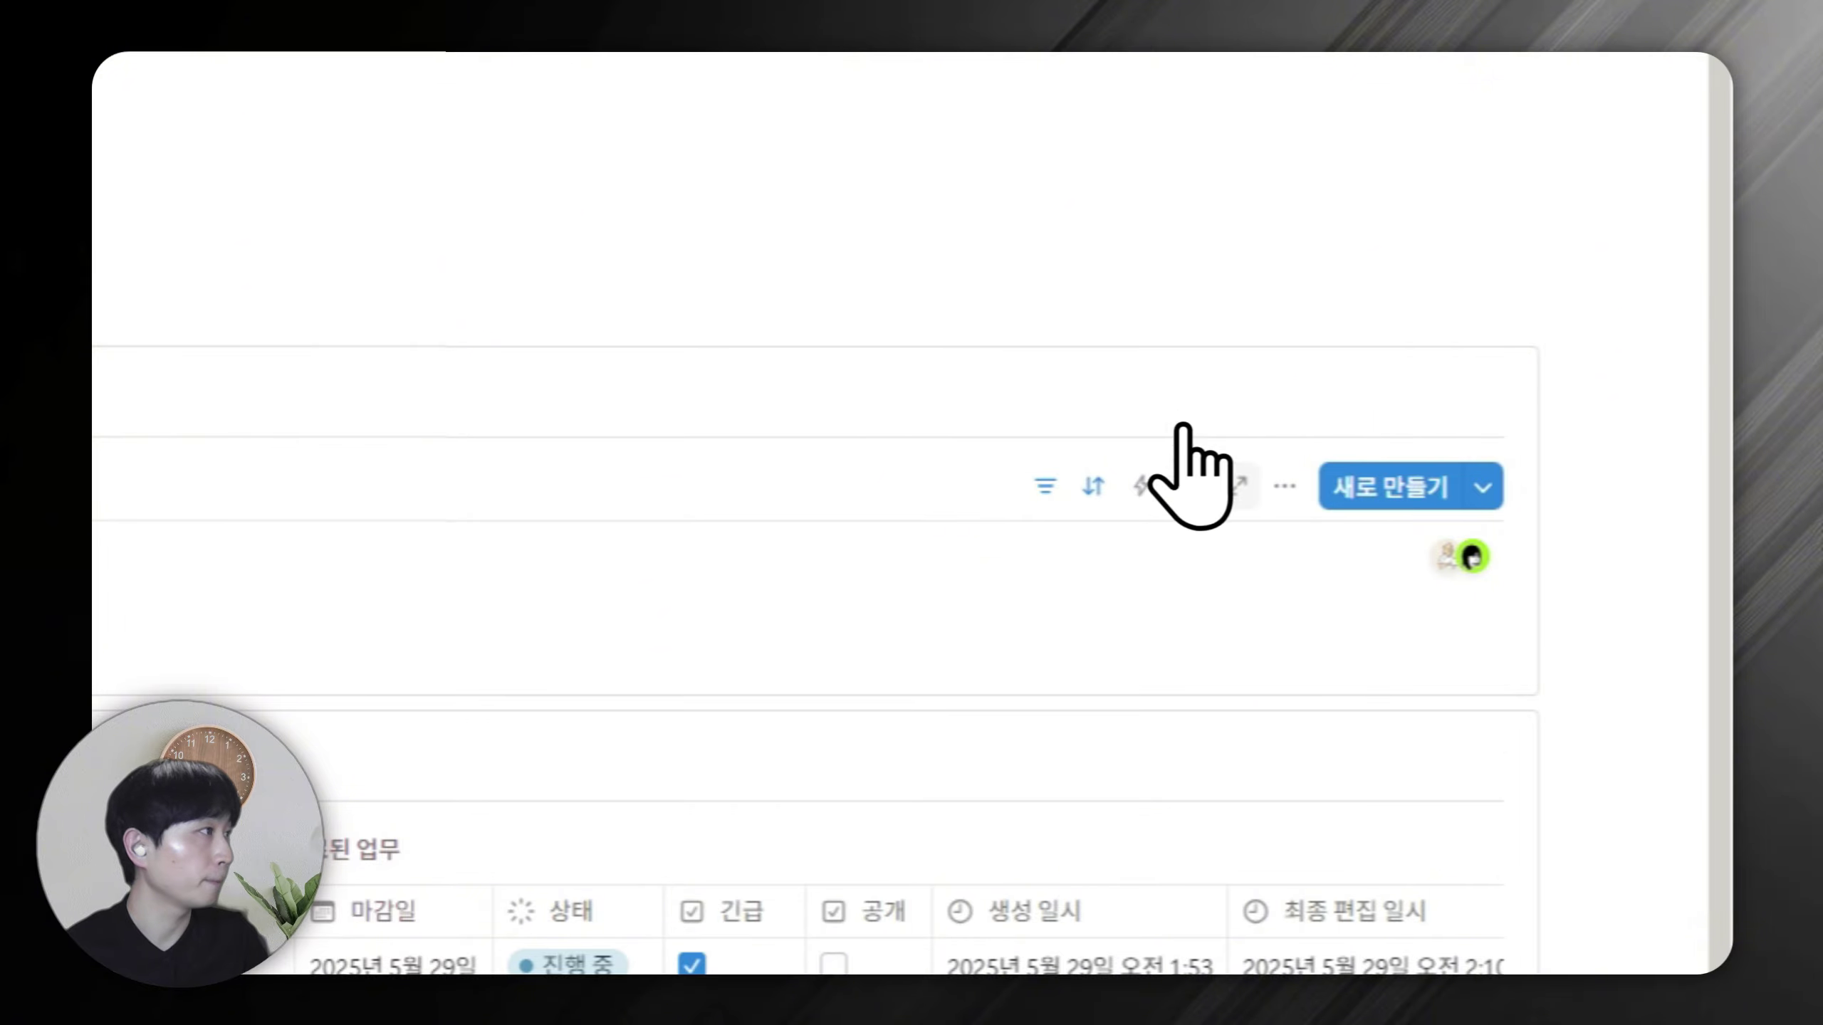
pyautogui.click(1281, 489)
pyautogui.click(1433, 746)
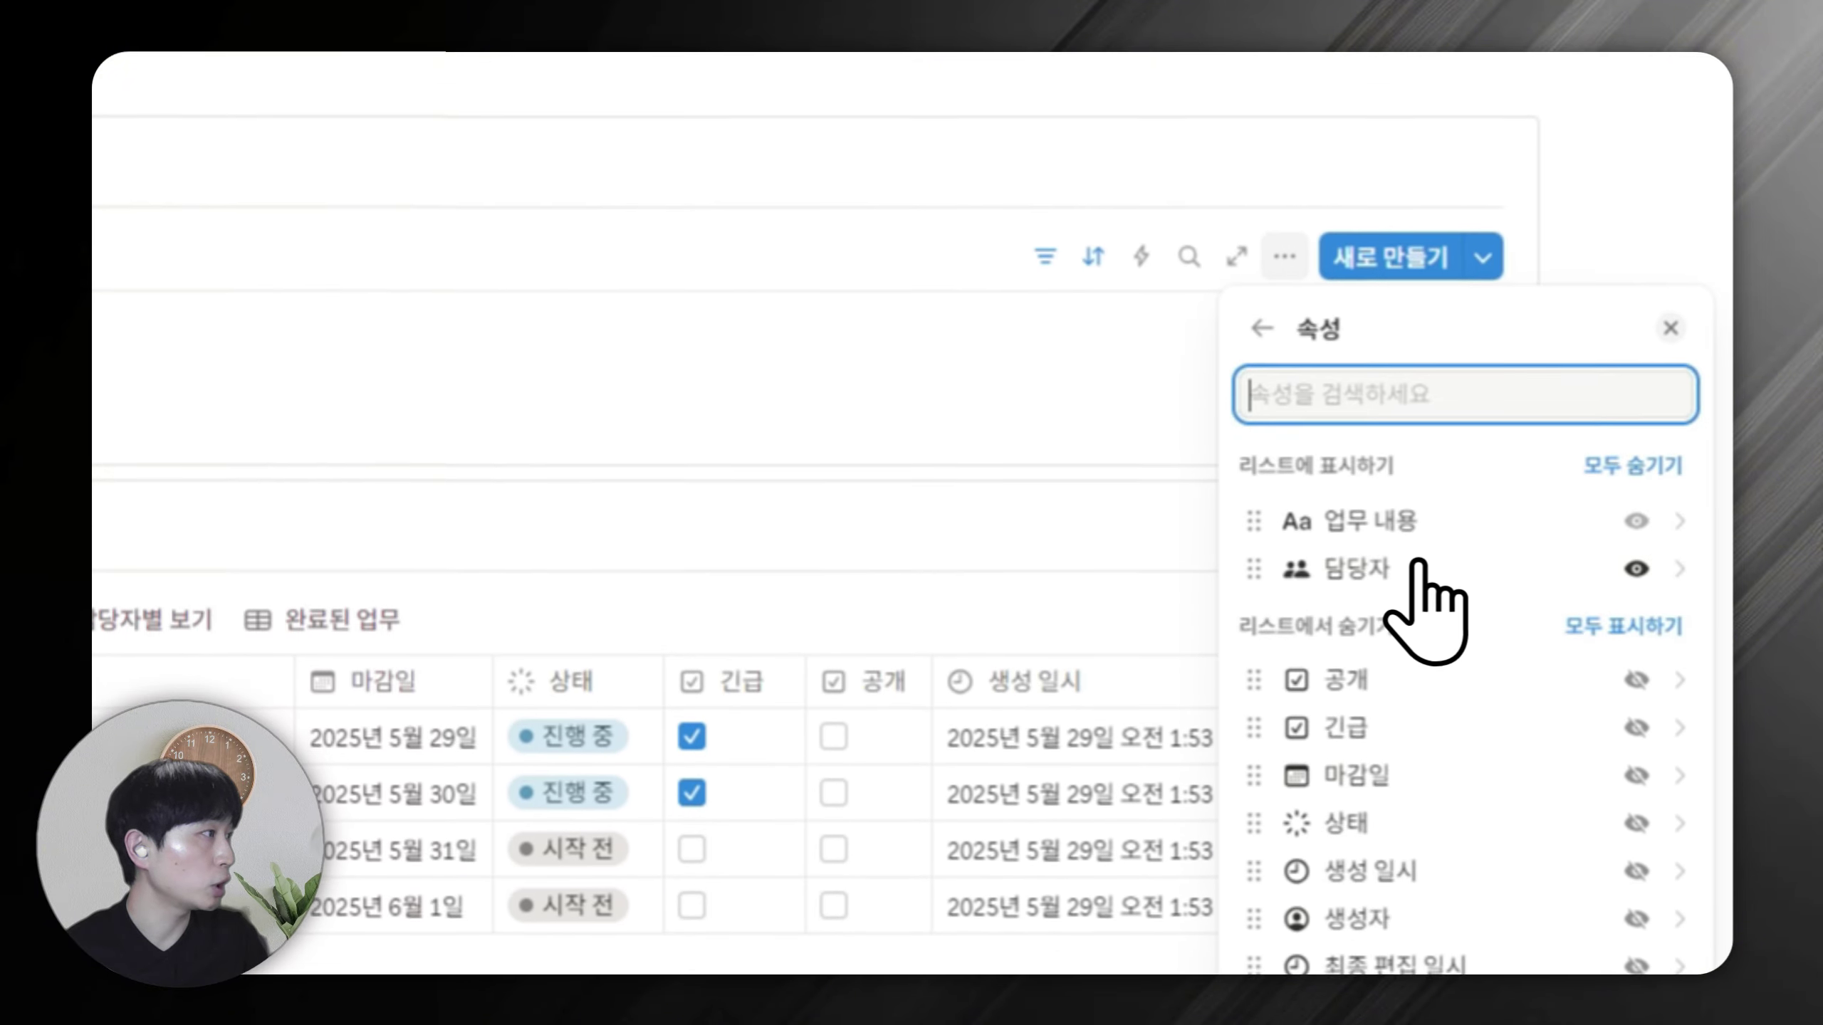
pyautogui.click(1636, 752)
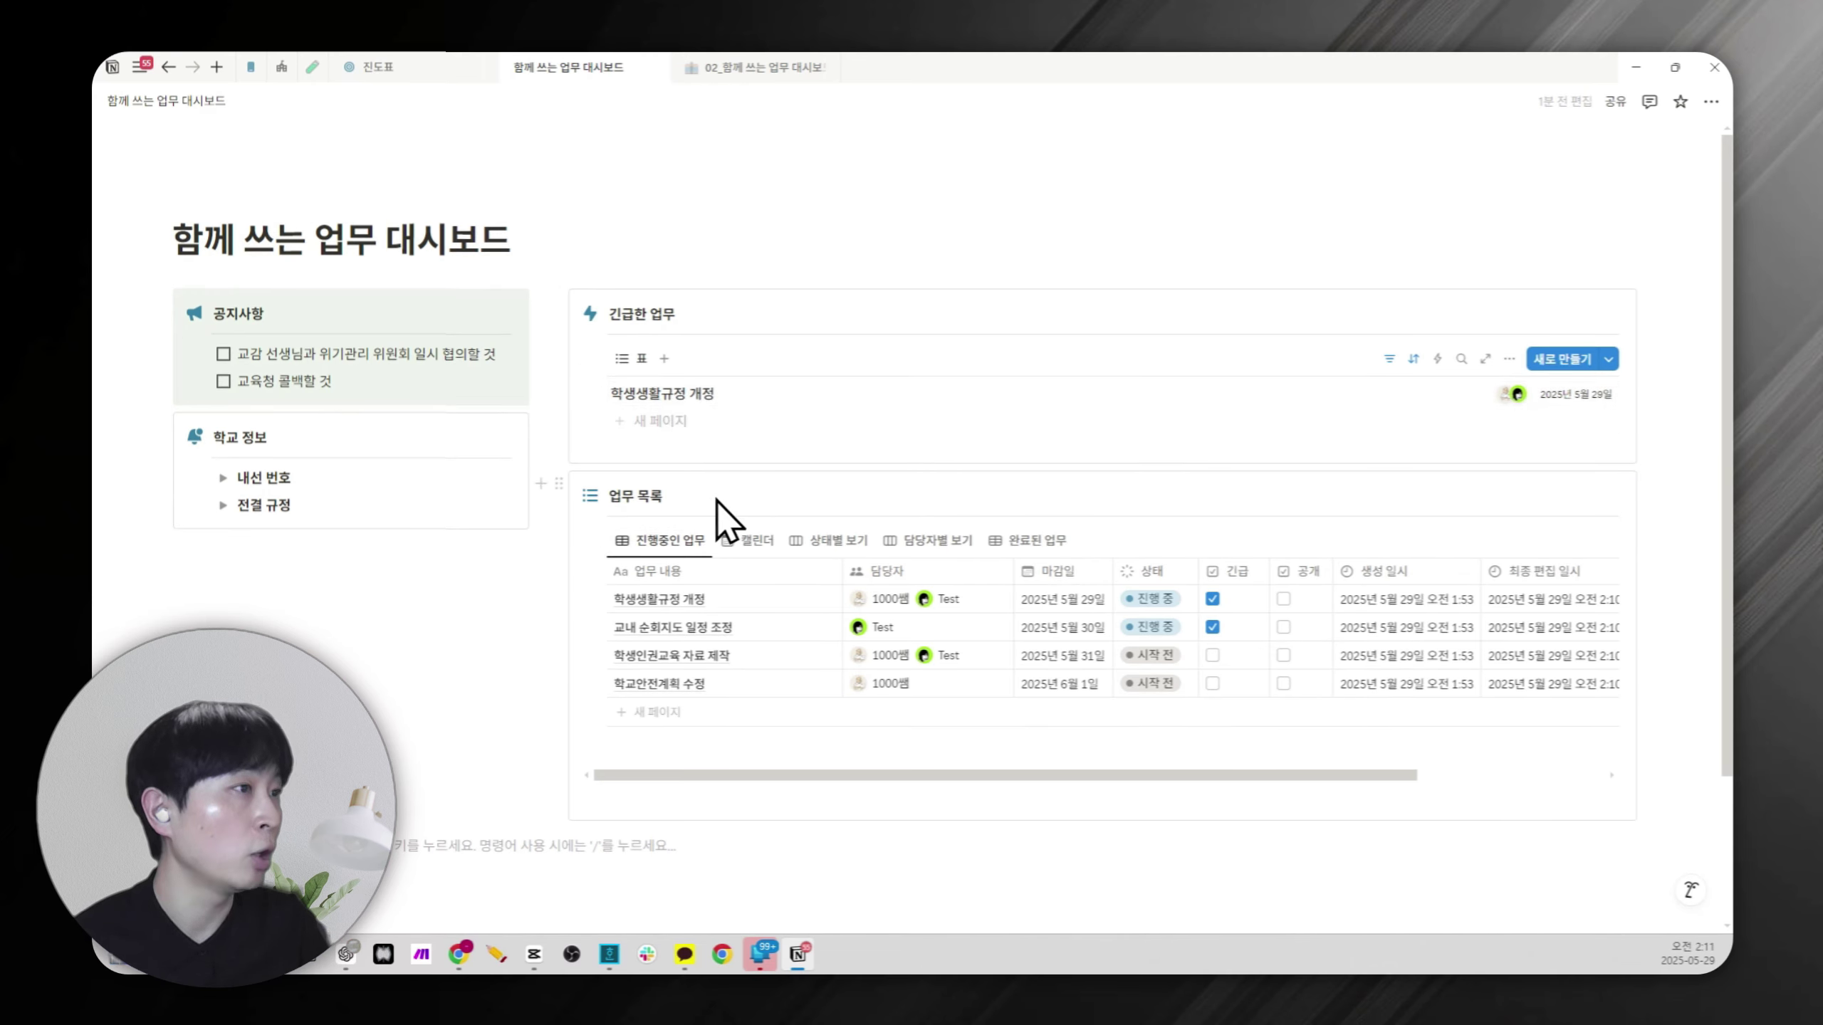
# Browse the 업무 목록 calendar, status, assignee and completed views, then return to in-progress.
pyautogui.click(750, 539)
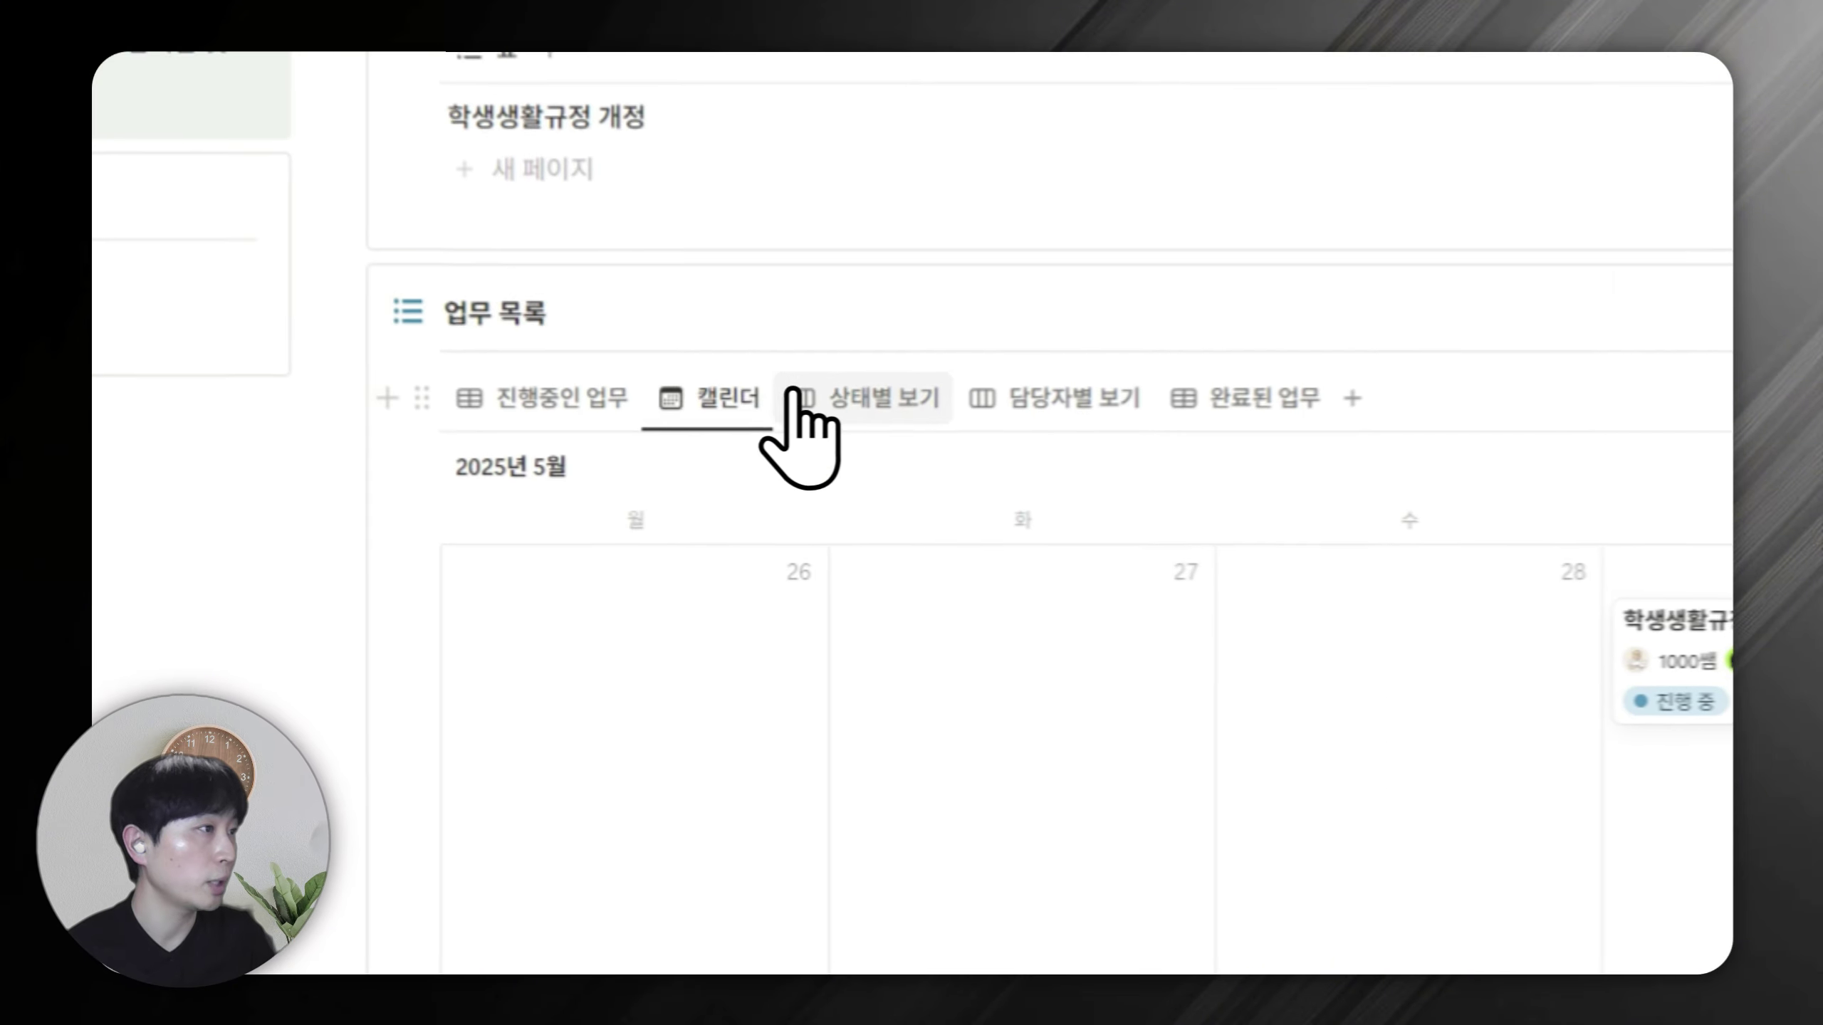
pyautogui.click(861, 397)
pyautogui.click(1123, 399)
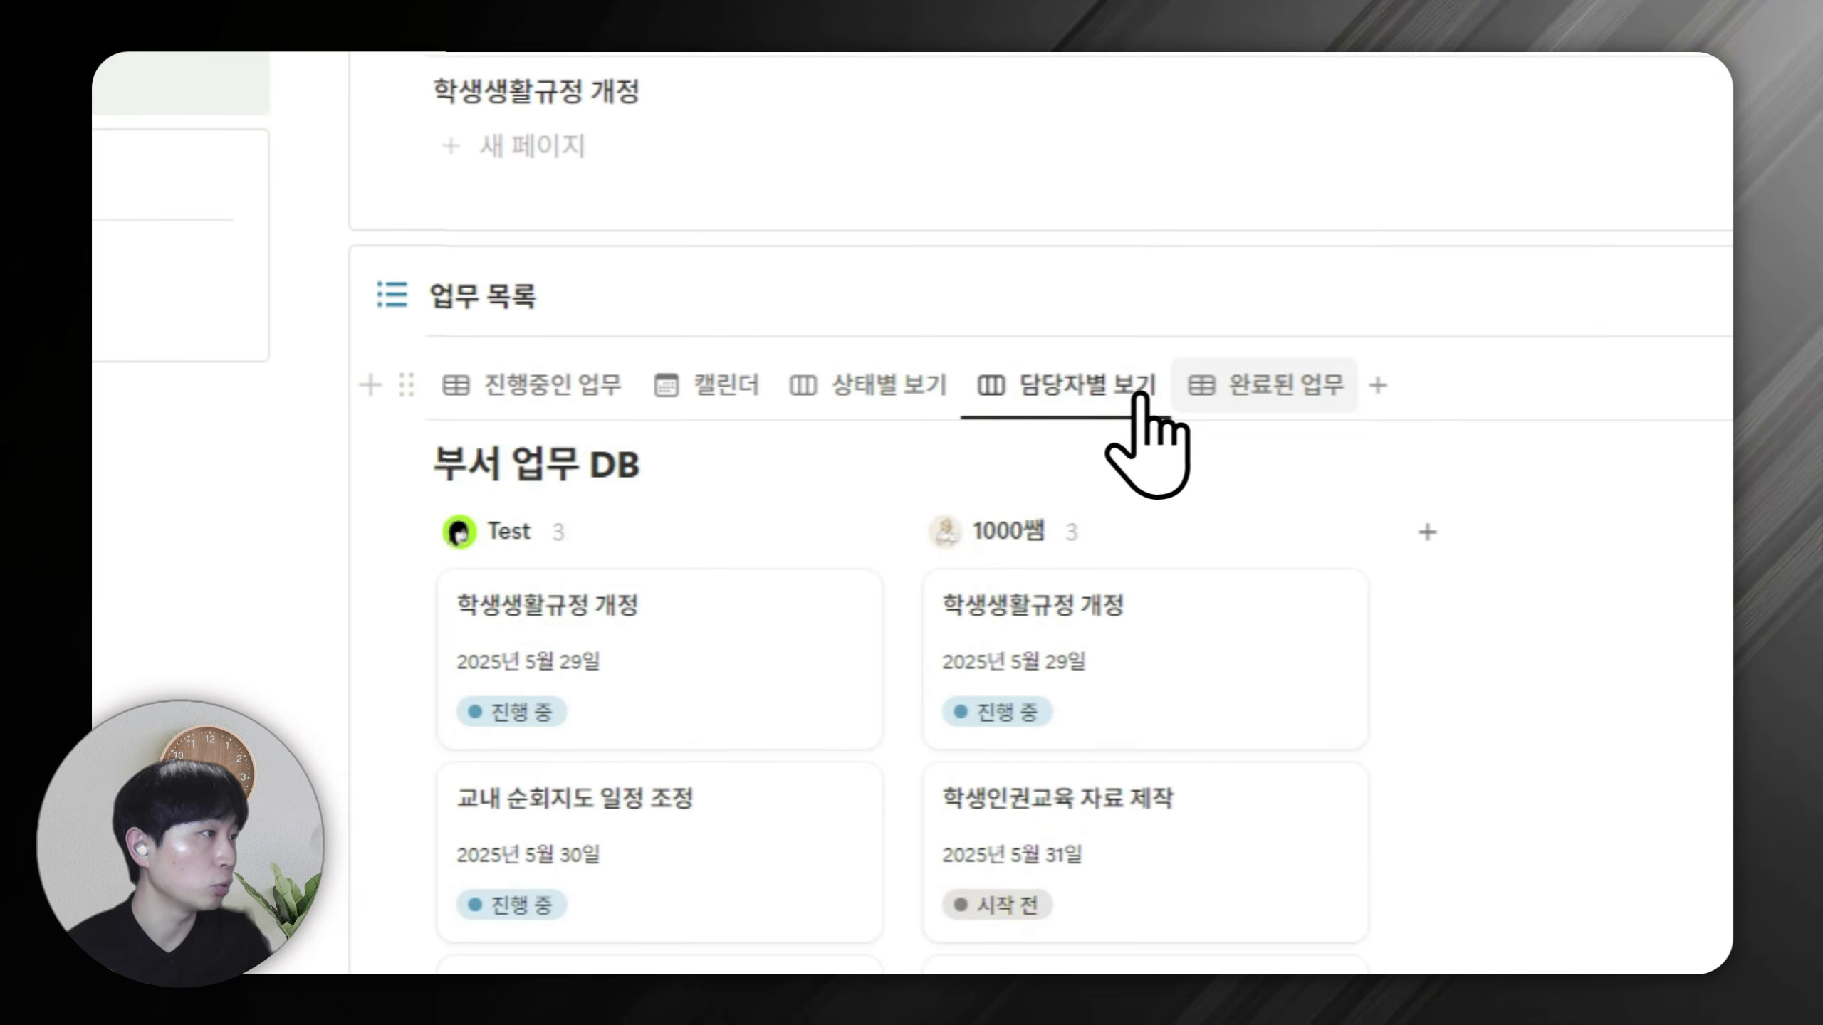
pyautogui.click(1288, 392)
pyautogui.click(553, 389)
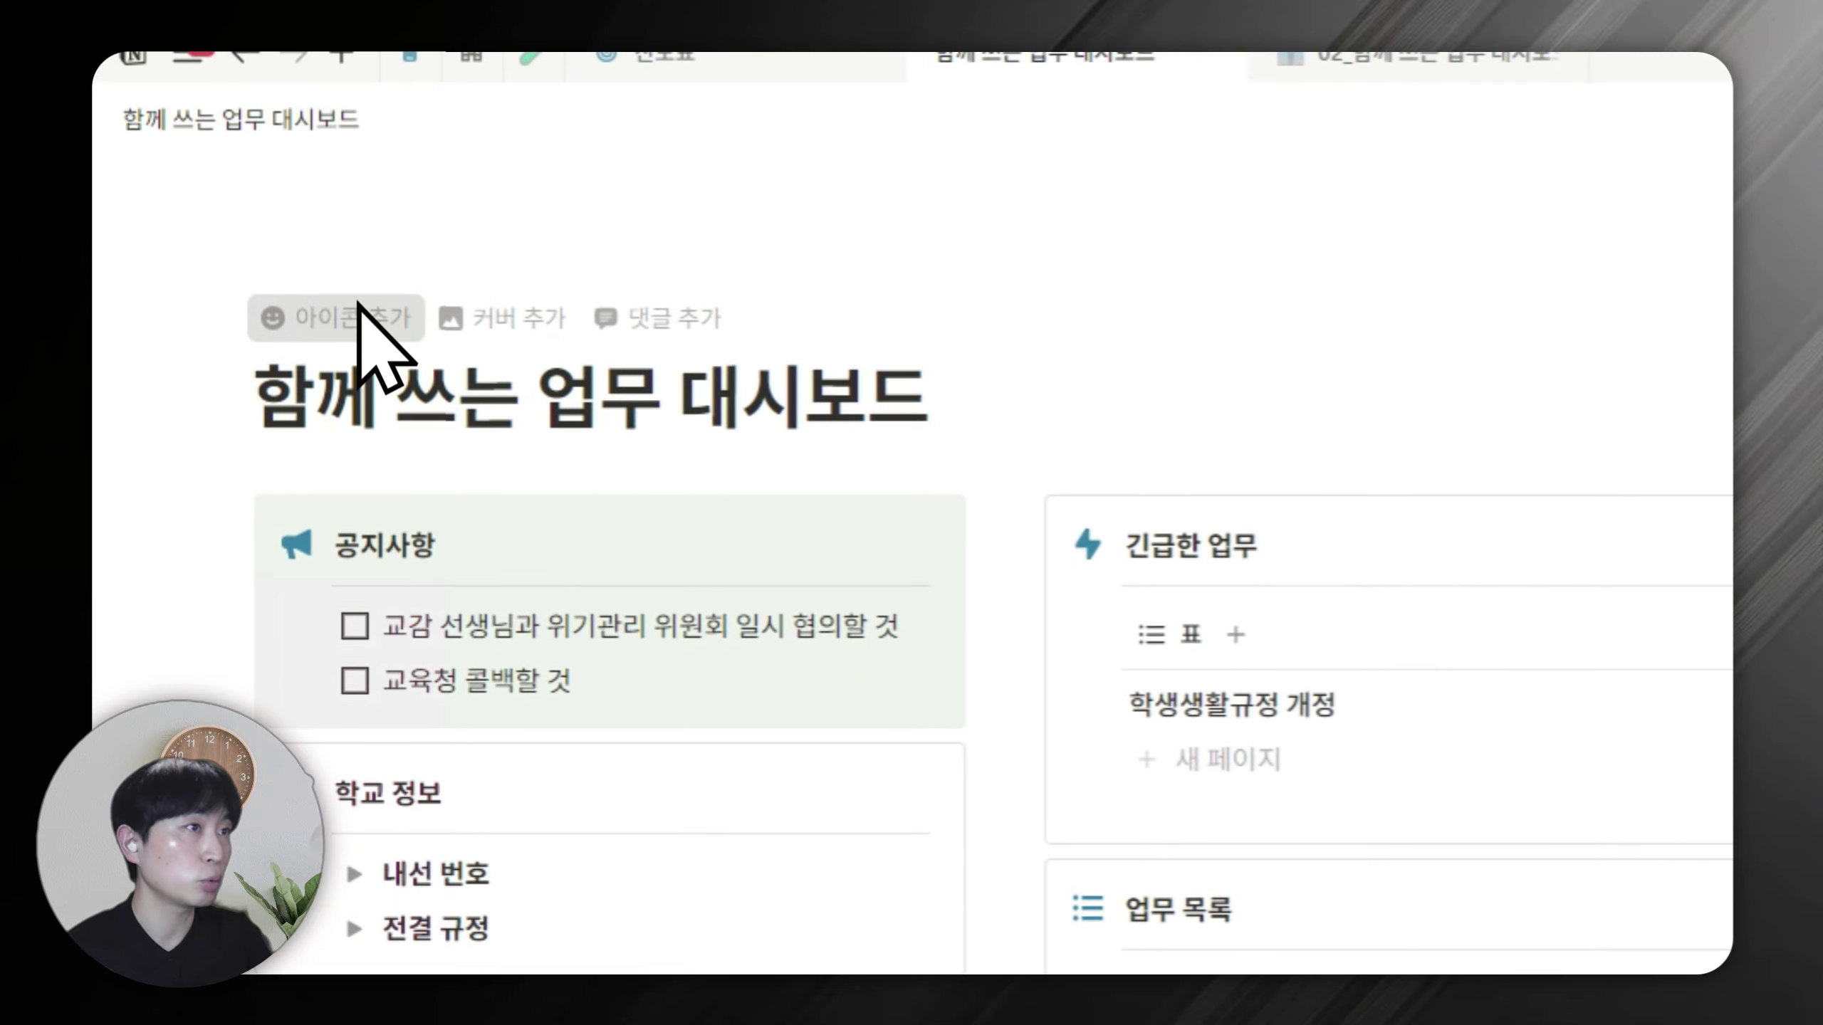
# Give the page the people icon from the Icons set.
pyautogui.click(368, 322)
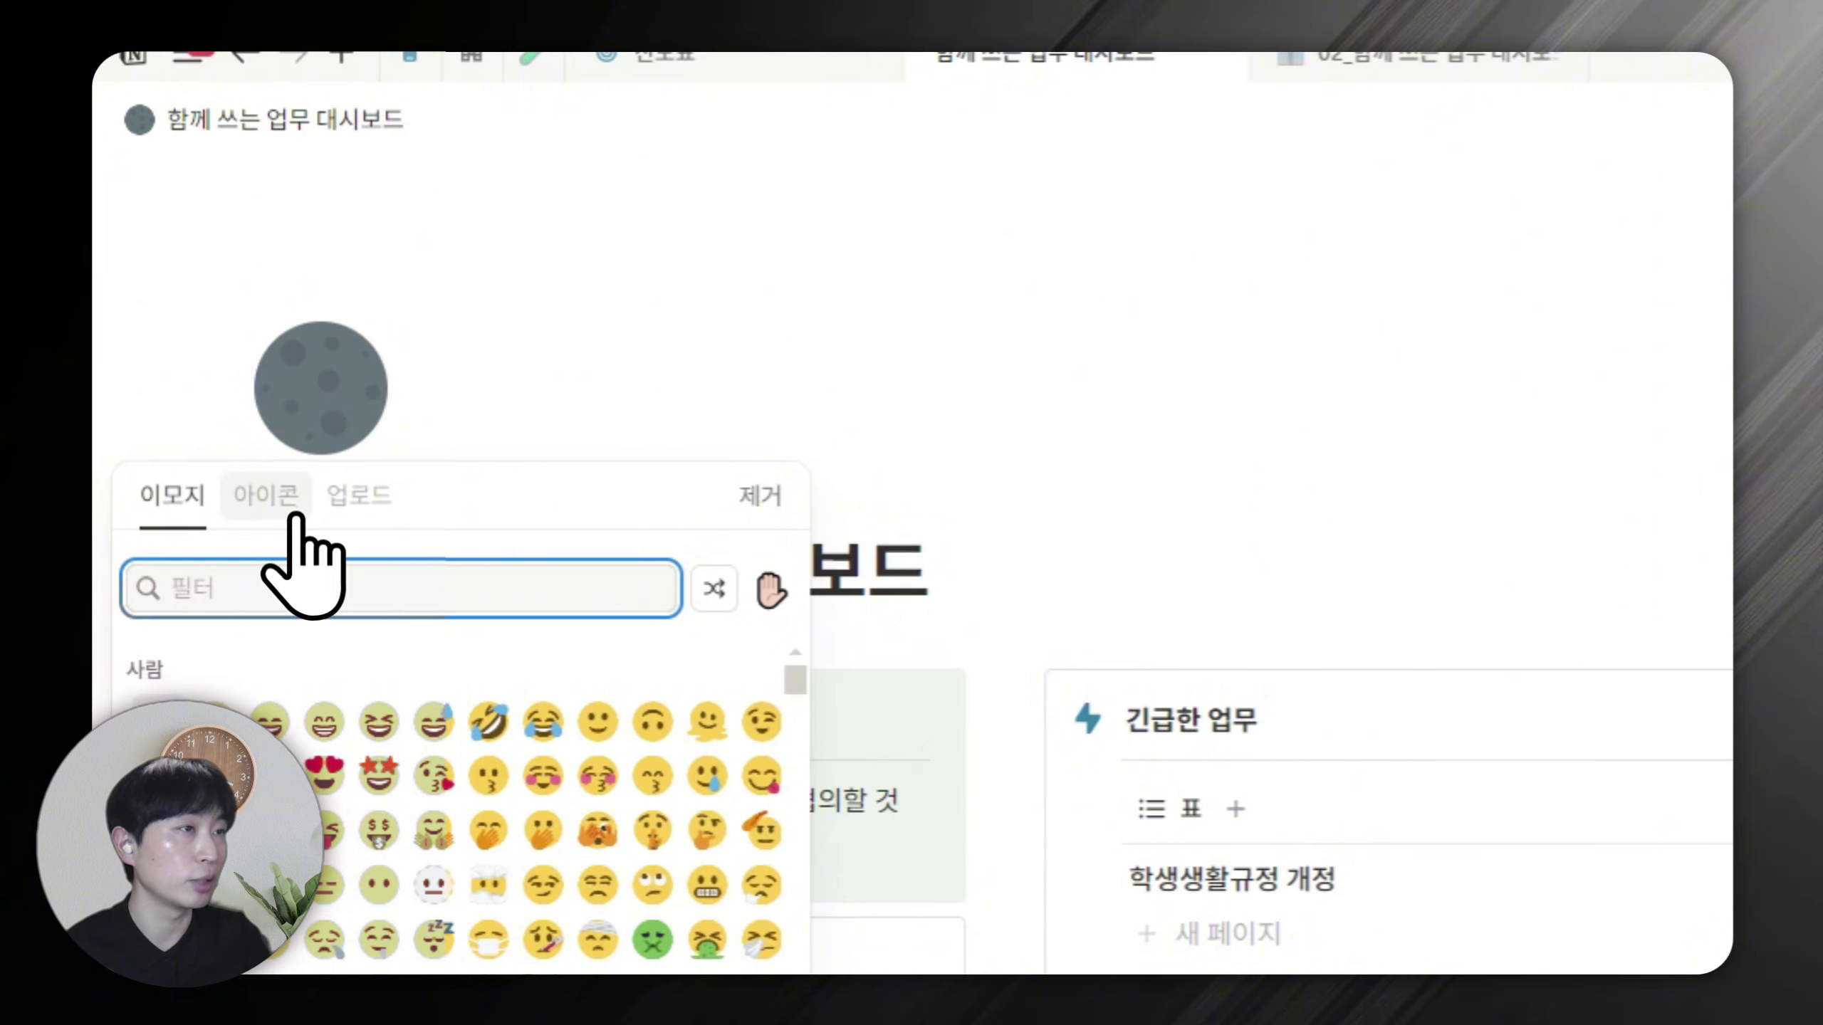
pyautogui.click(260, 506)
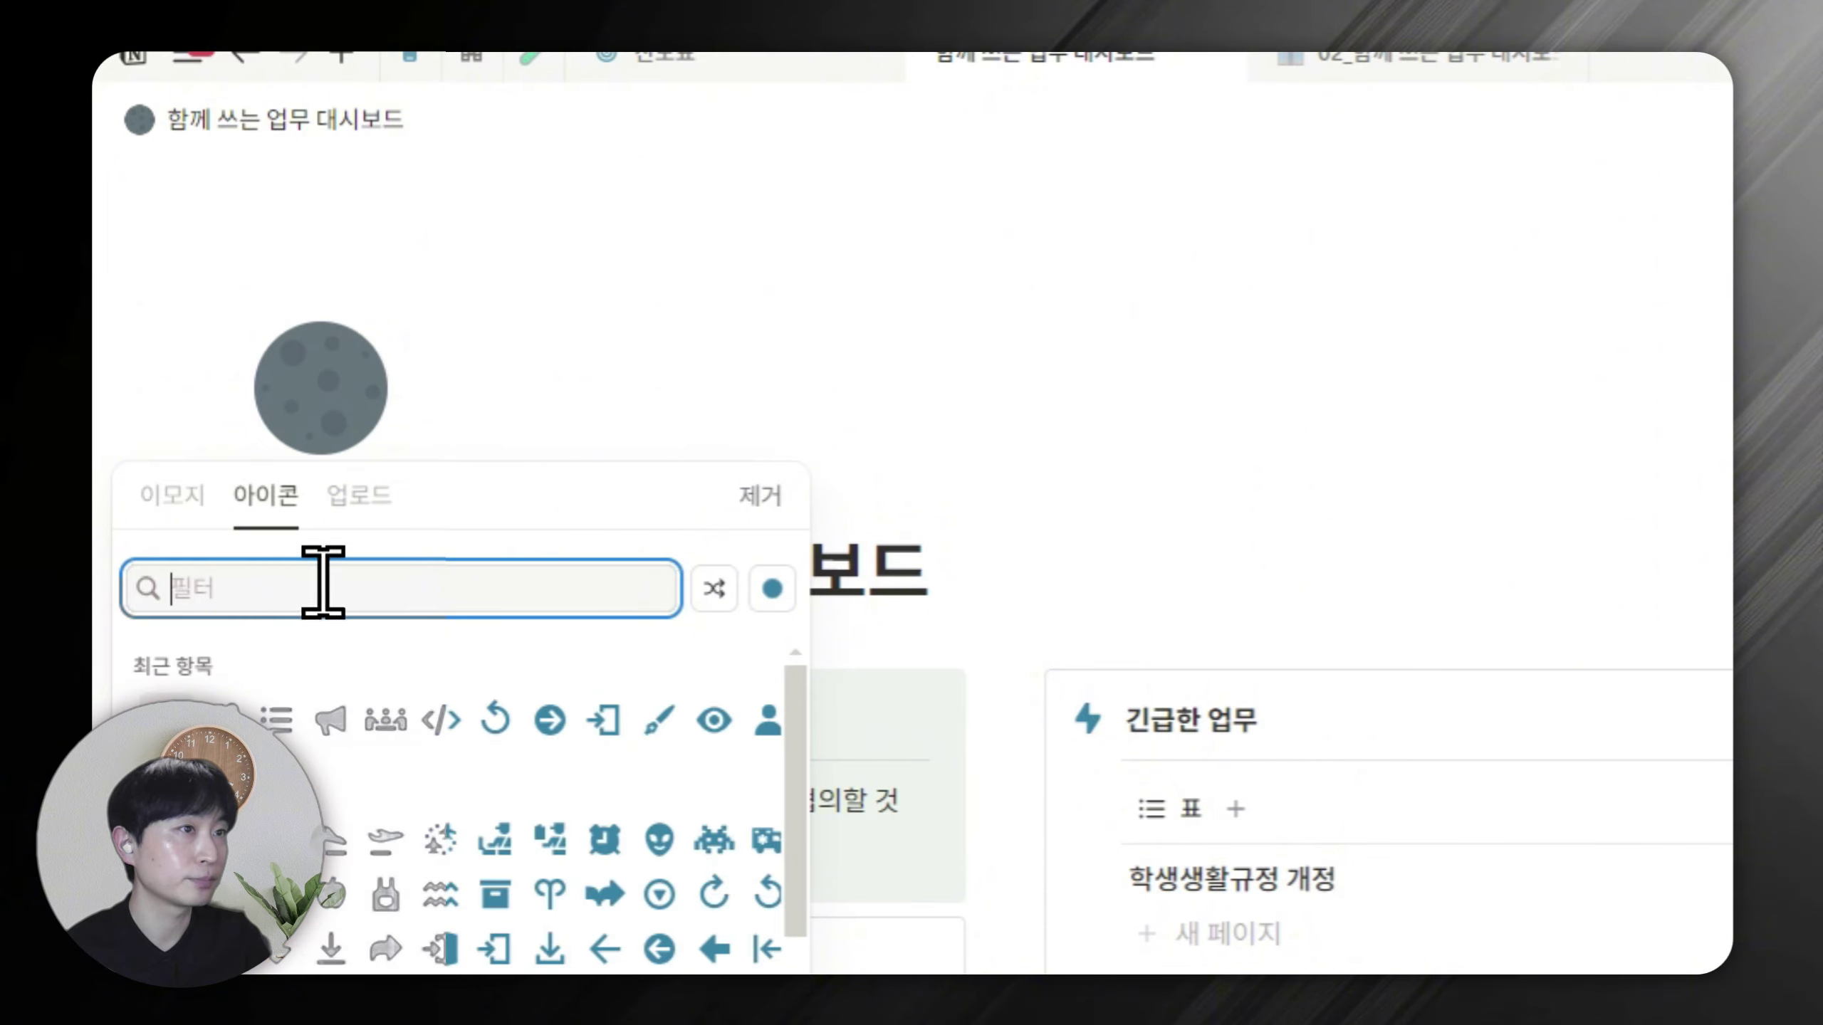
pyautogui.click(384, 718)
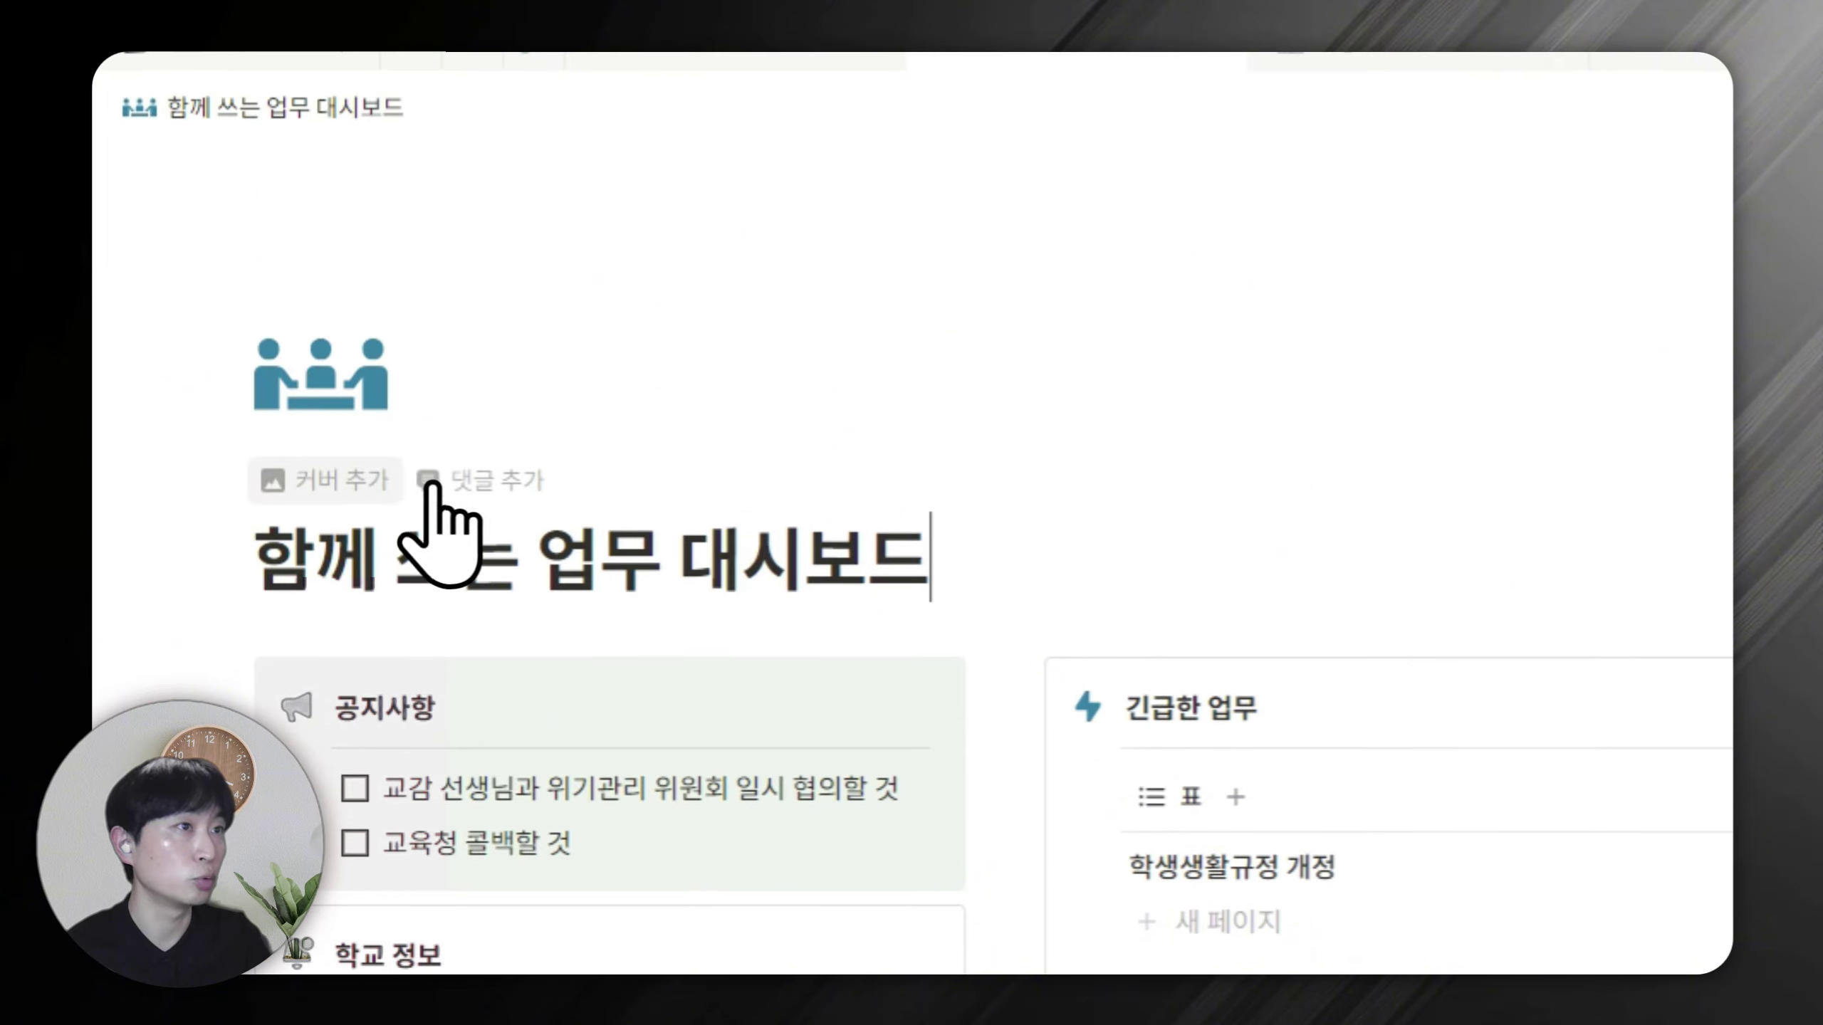
# Add a page cover and set it to a hands photo from an Unsplash 'cowork' search.
pyautogui.click(367, 483)
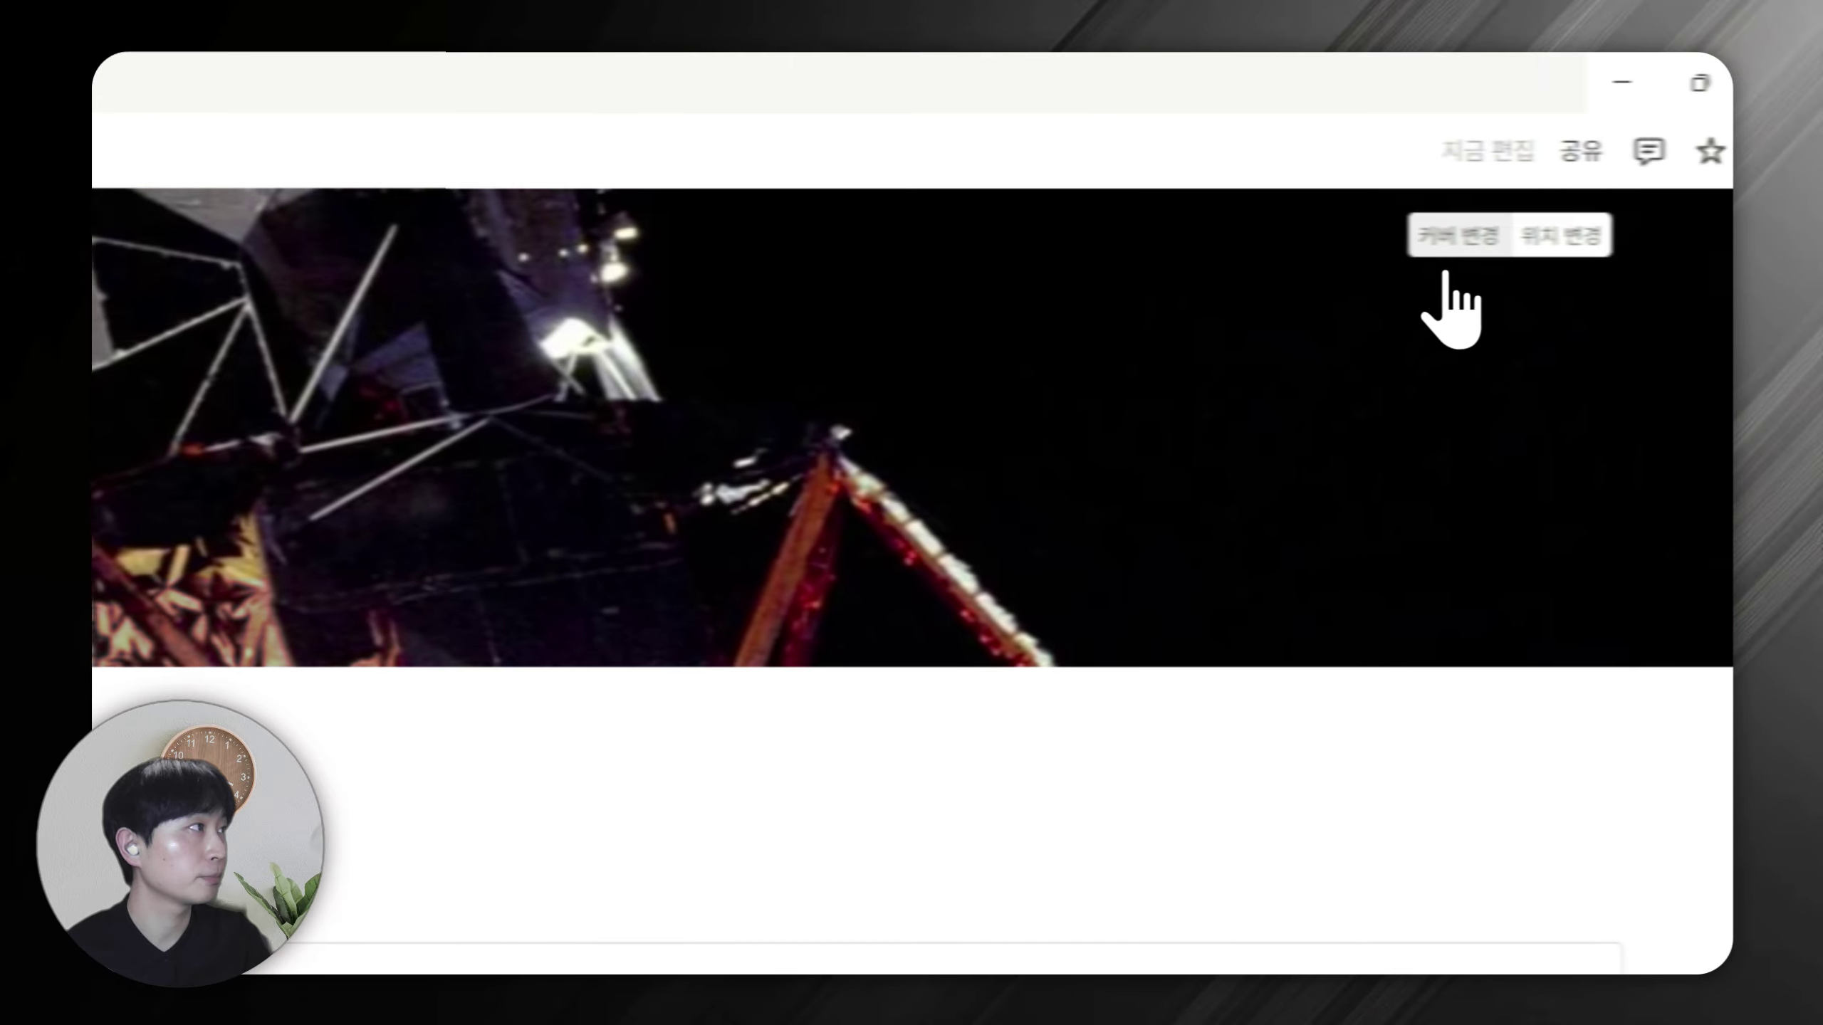
pyautogui.click(1453, 237)
pyautogui.click(1137, 298)
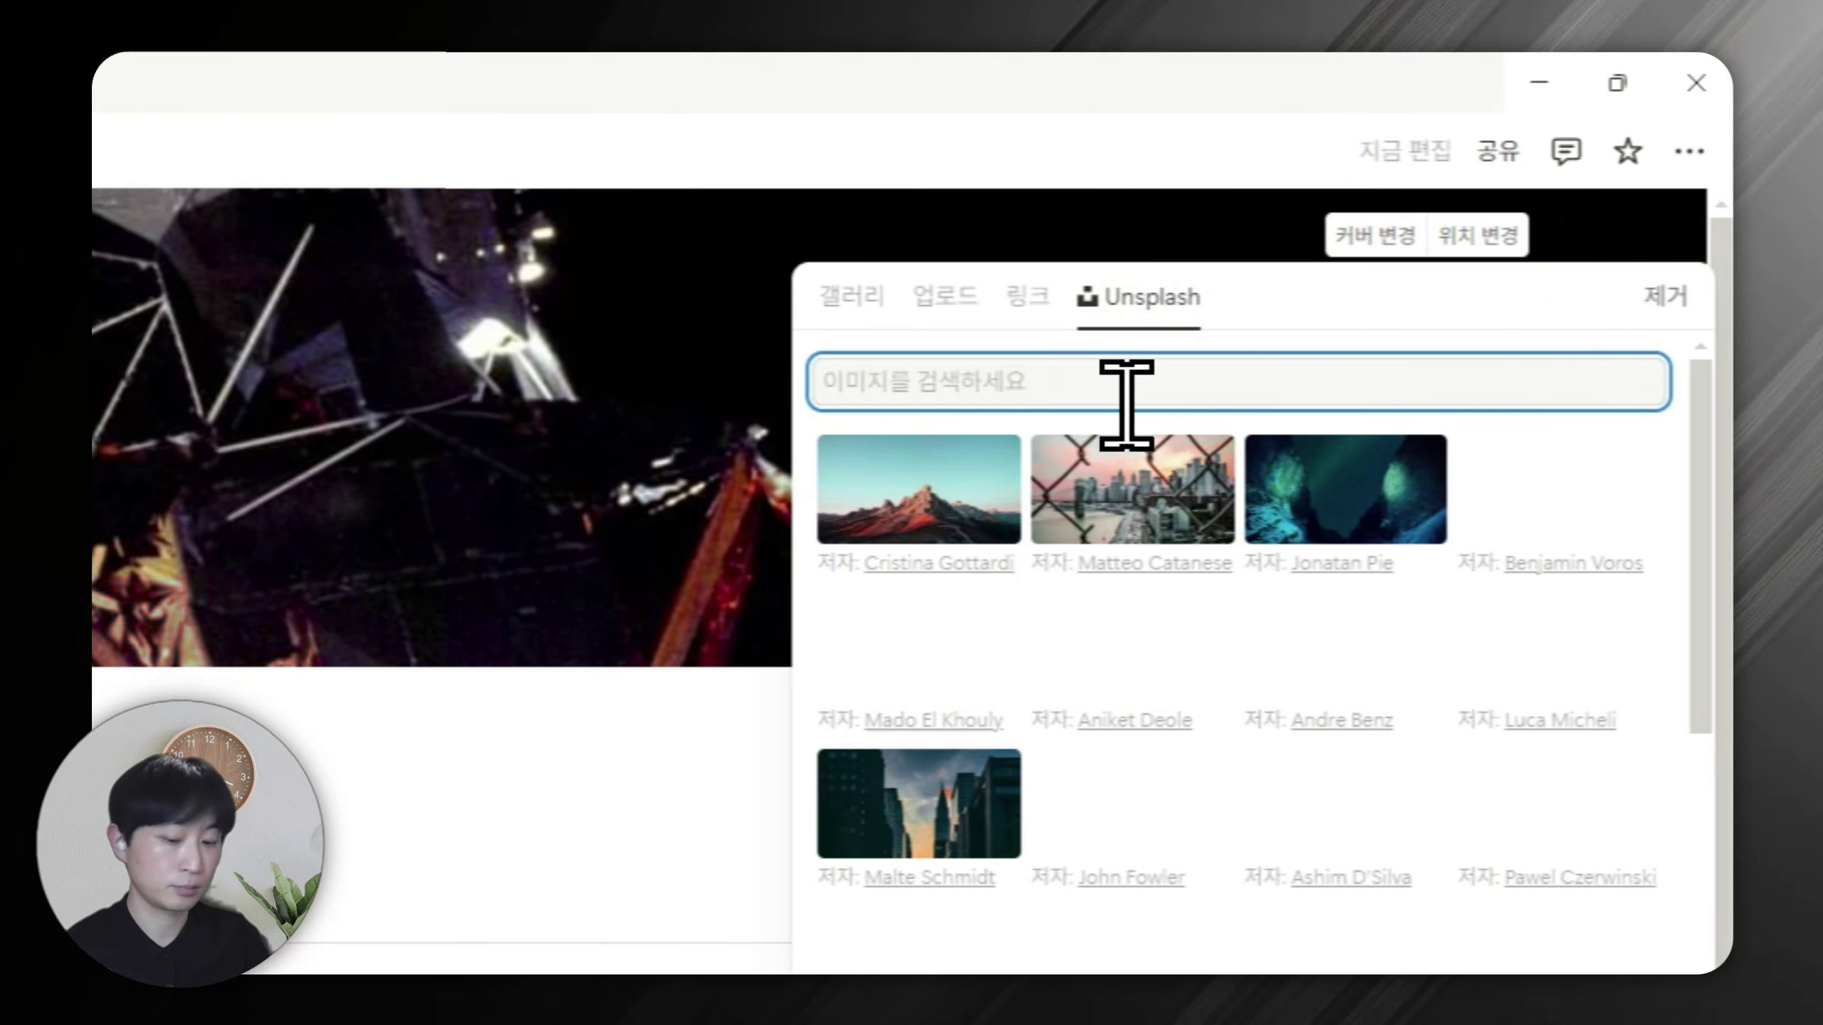
pyautogui.write('재가')
pyautogui.press('BackSpace')
pyautogui.press('BackSpace')
pyautogui.press('BackSpace')
pyautogui.press('Hangul')
pyautogui.write('corwo')
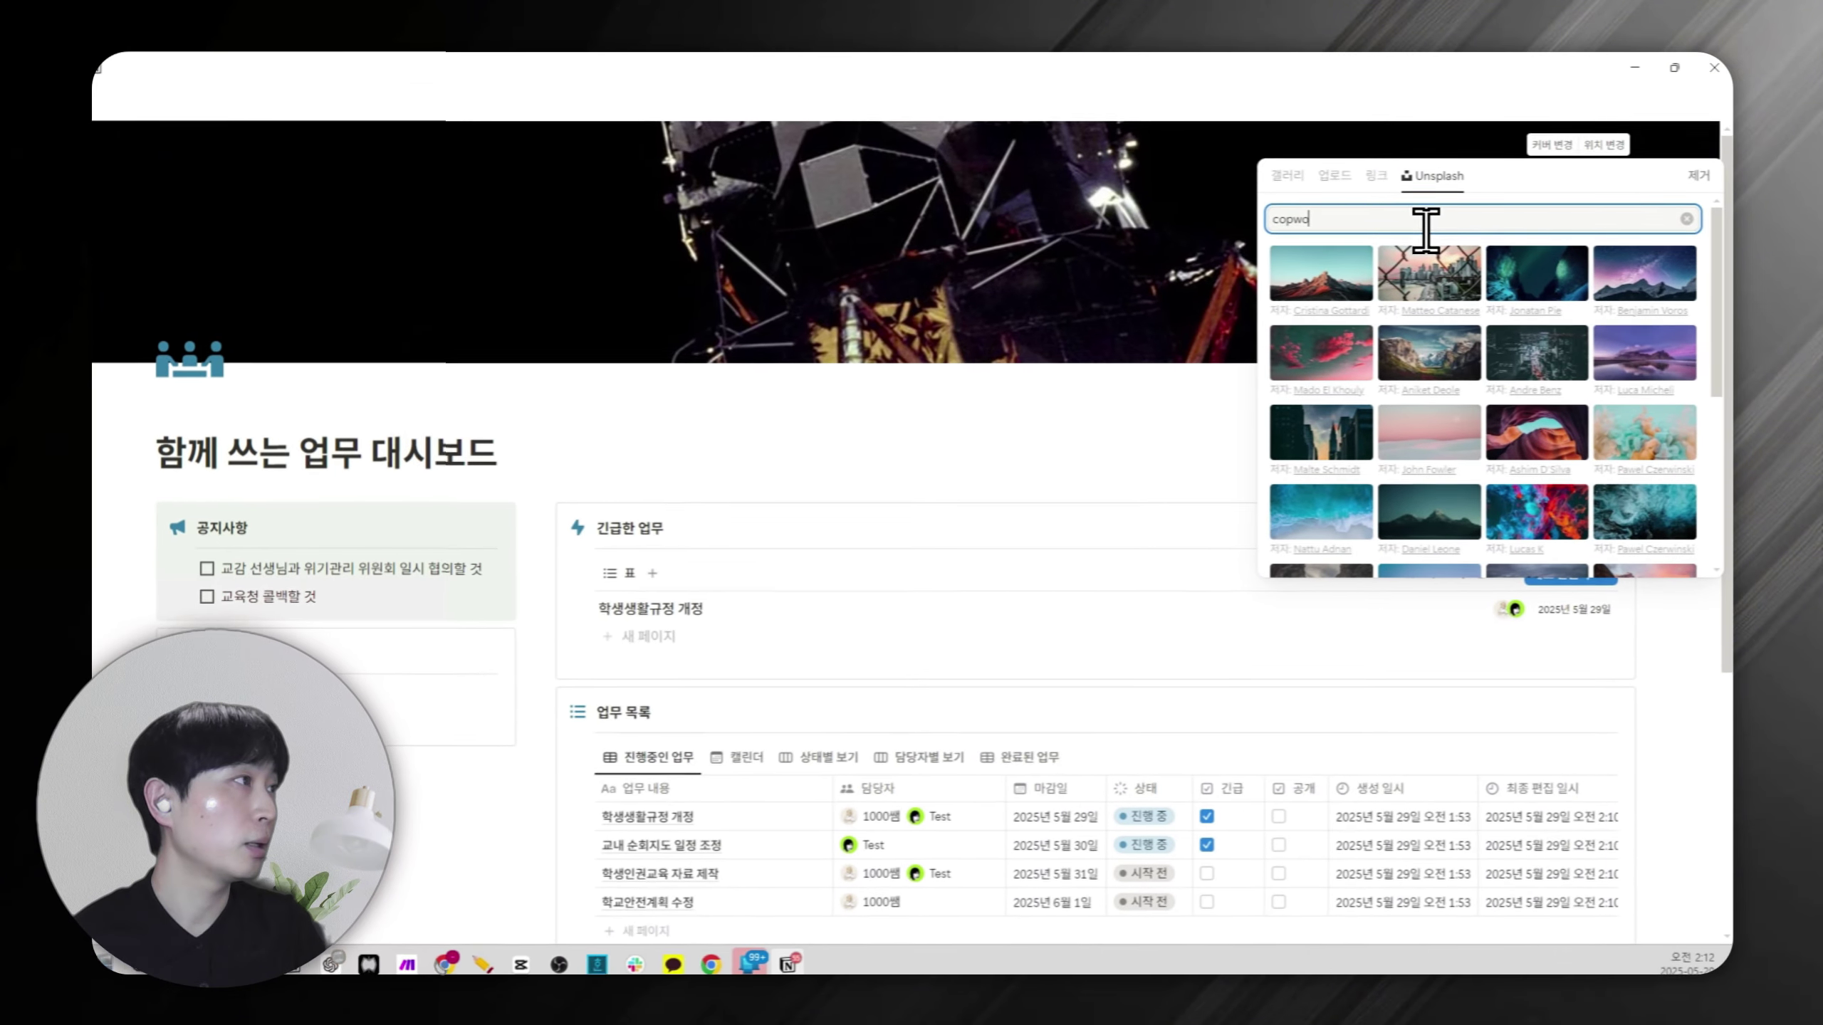
pyautogui.press('BackSpace')
pyautogui.press('BackSpace')
pyautogui.press('BackSpace')
pyautogui.write('work')
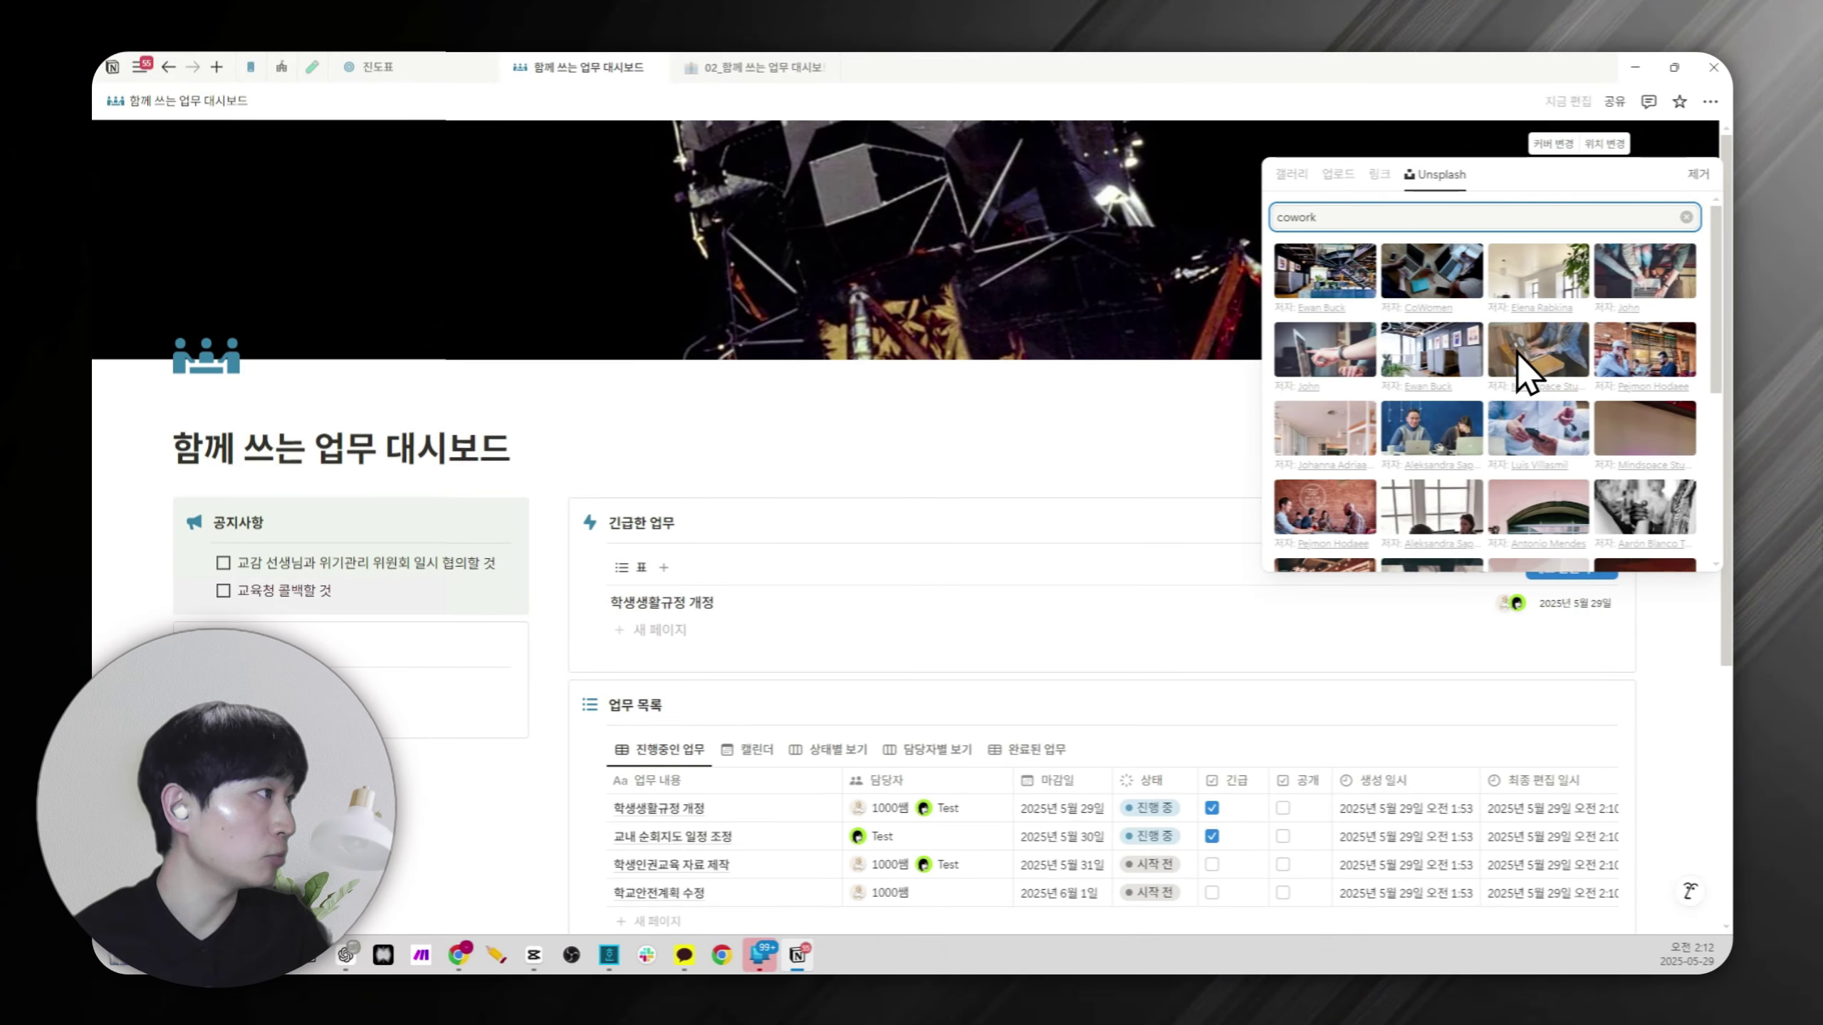
pyautogui.click(1538, 422)
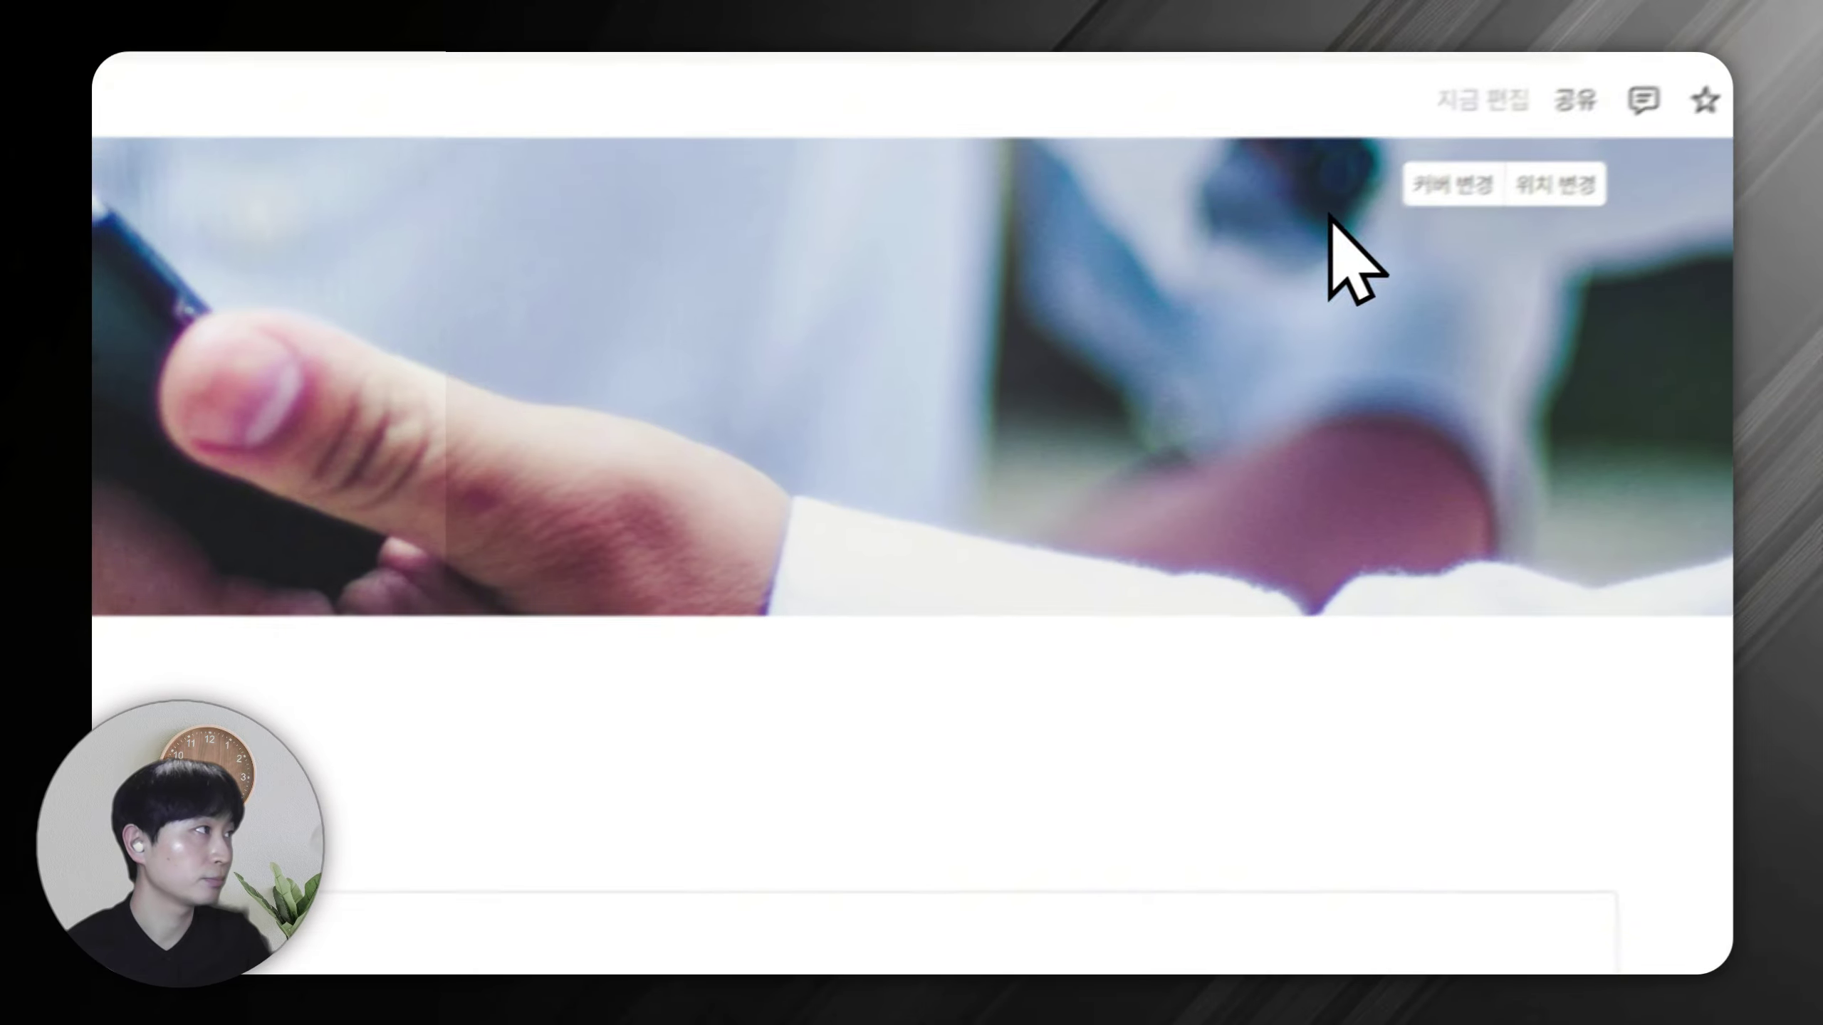
# Replace the cover with the Unsplash photo of hands typing on a keyboard.
pyautogui.click(1449, 185)
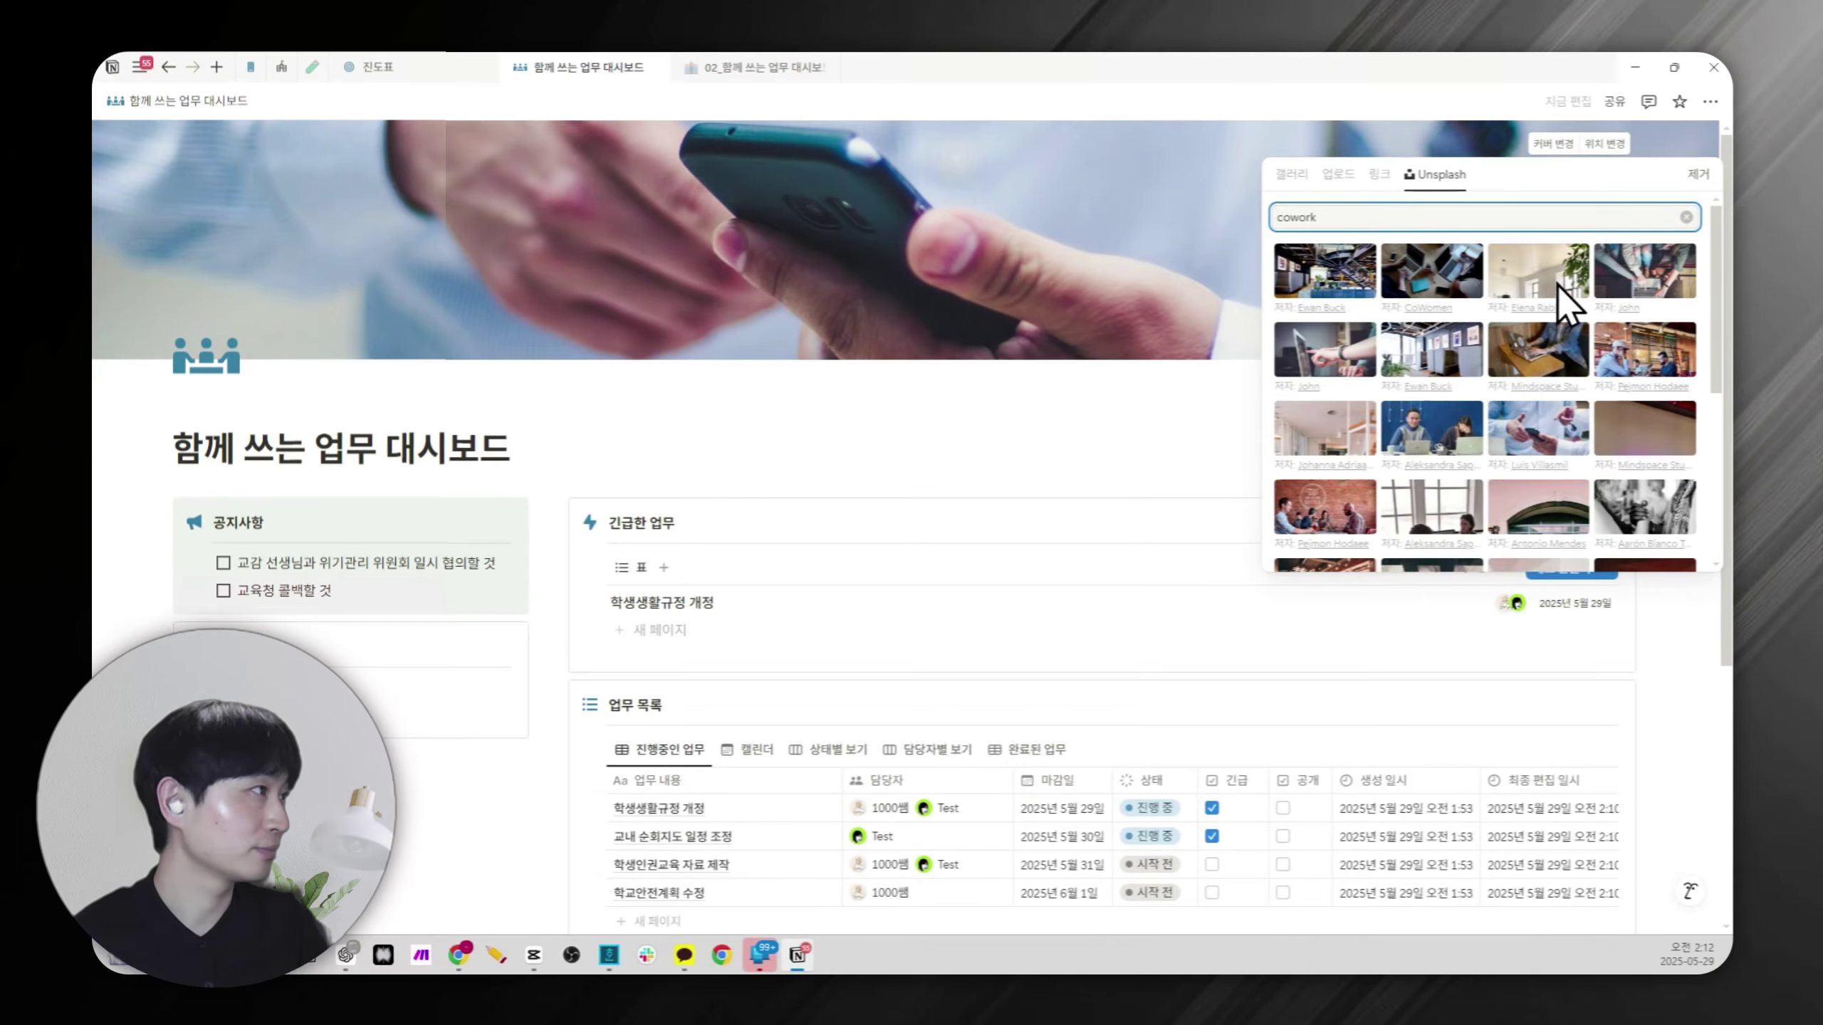
pyautogui.scroll(-2, 1495, 505)
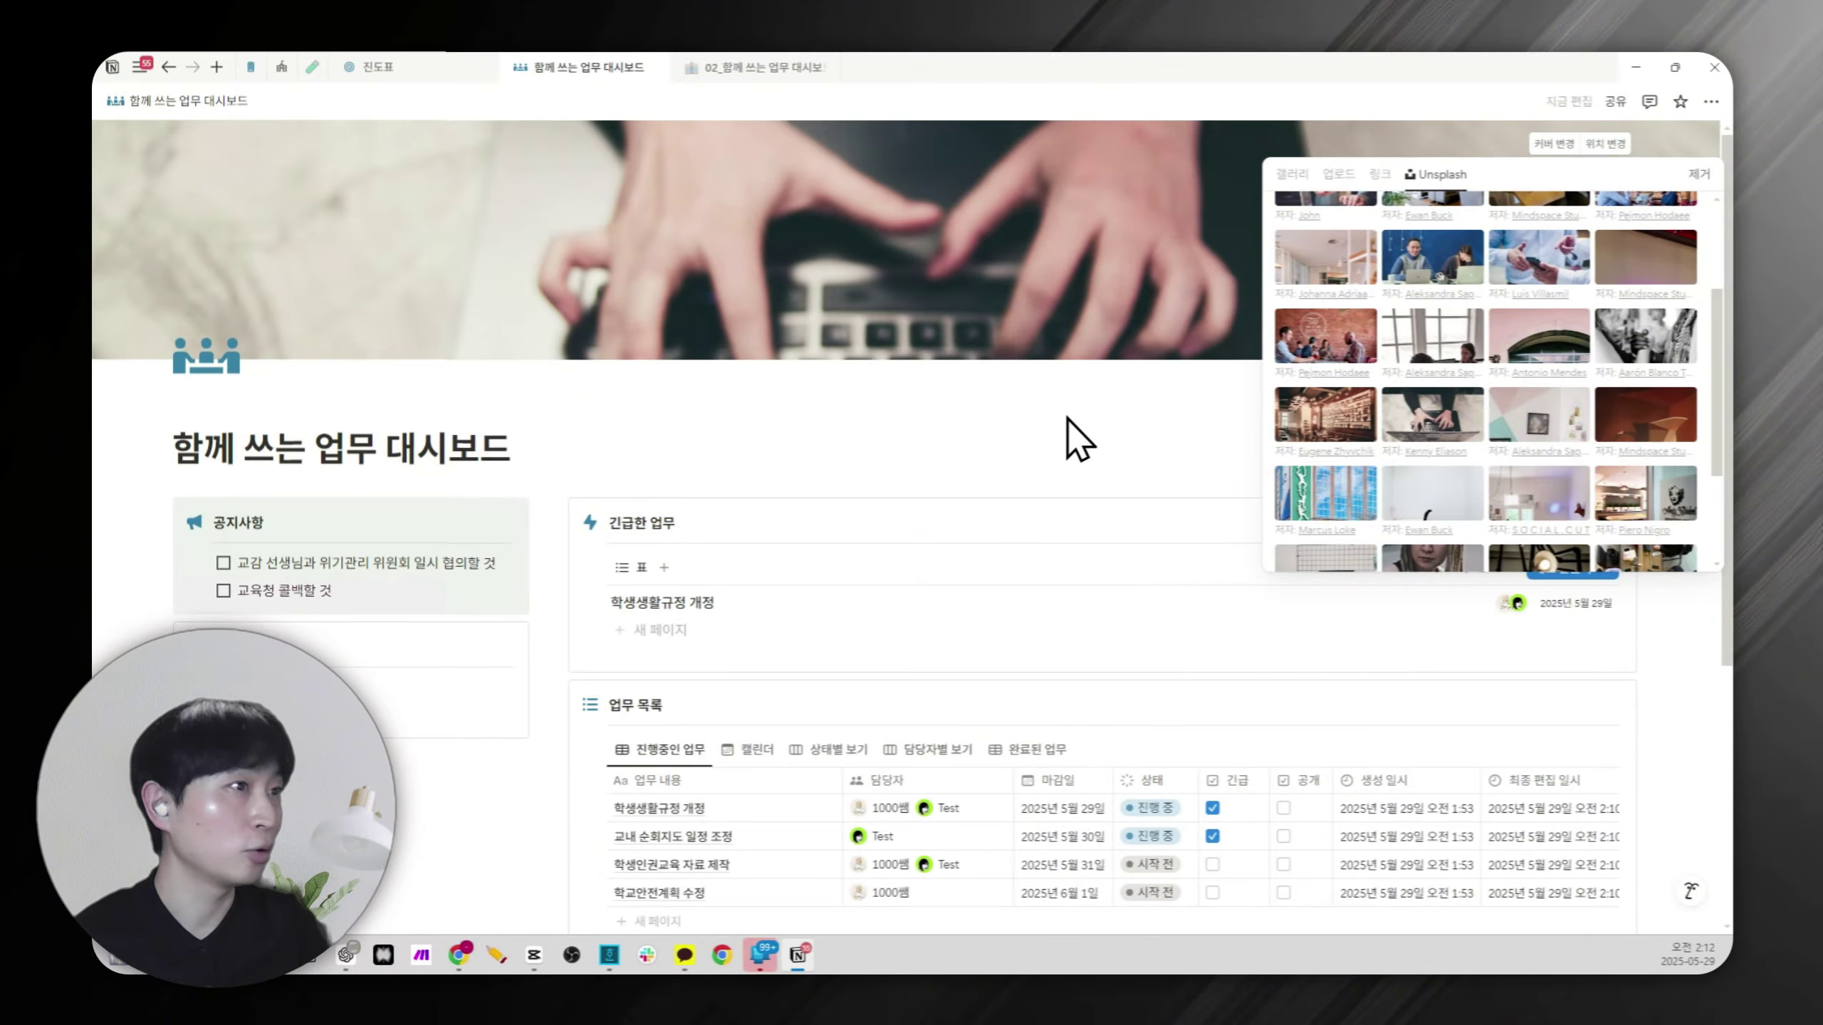
pyautogui.click(1012, 428)
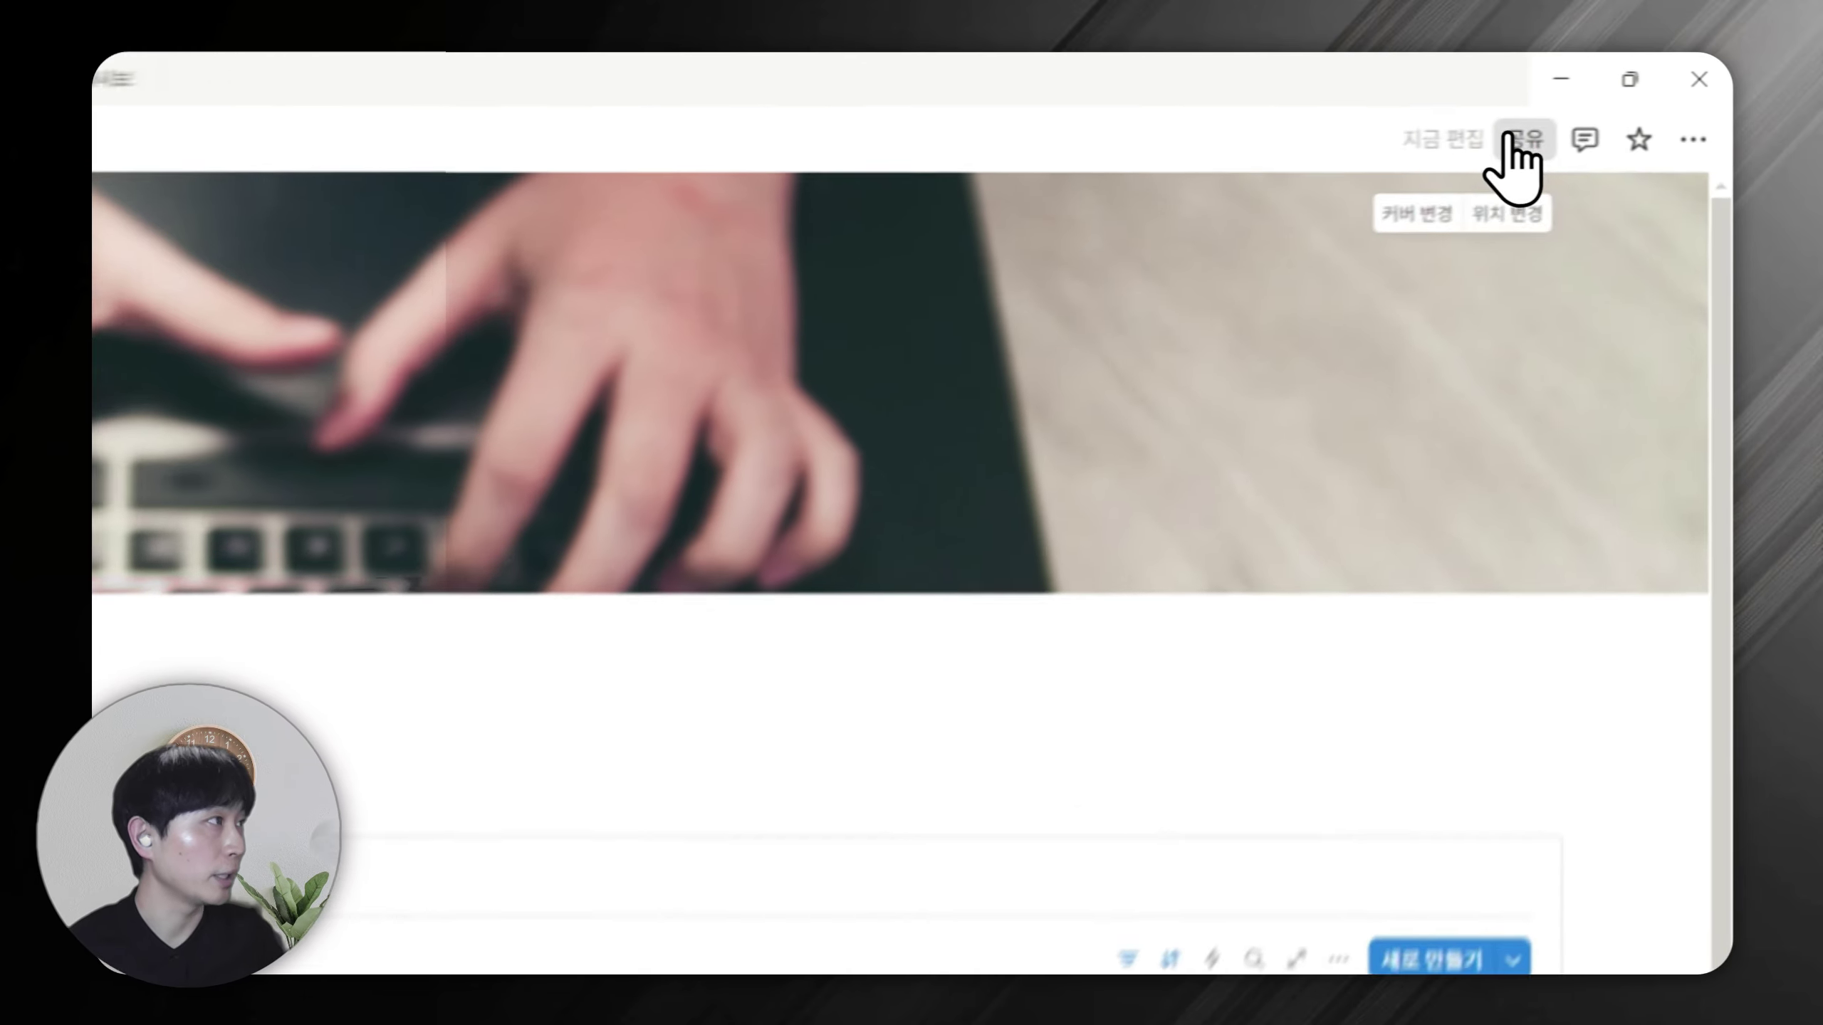
# Open and close the page sharing settings, then scroll down the dashboard.
pyautogui.click(1615, 101)
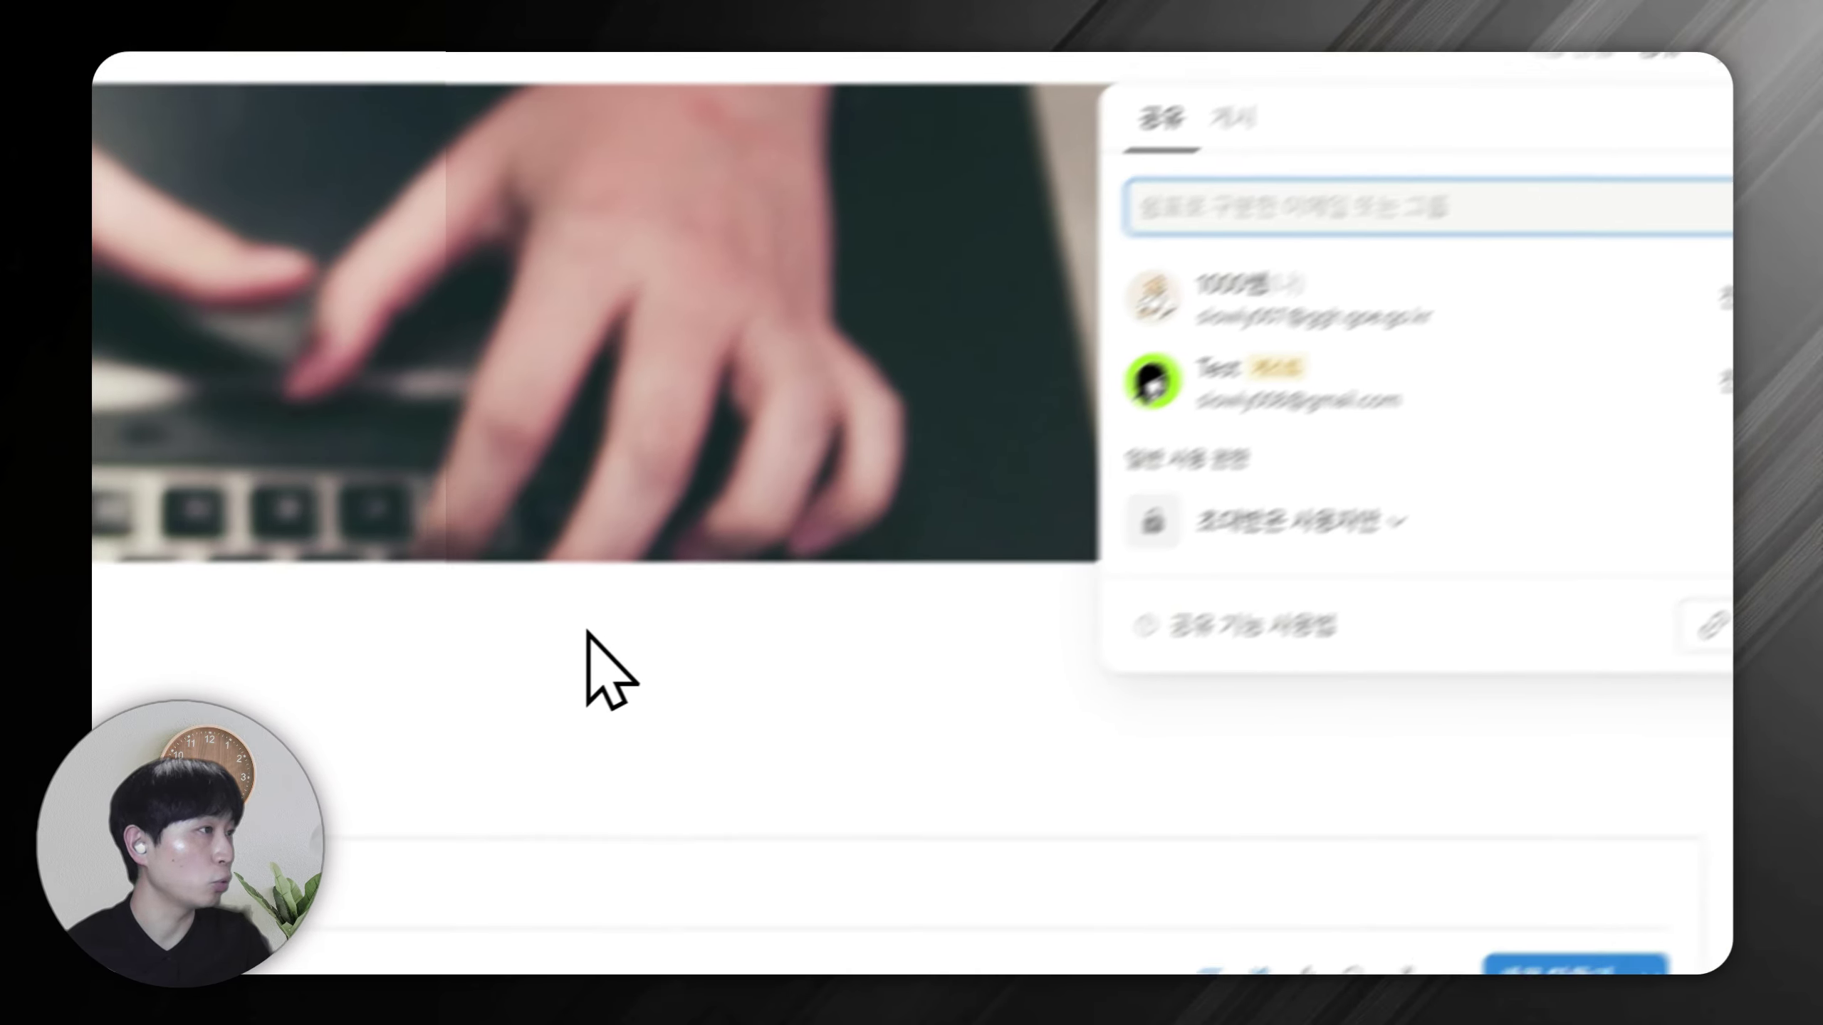
pyautogui.click(330, 790)
pyautogui.scroll(-2, 597, 617)
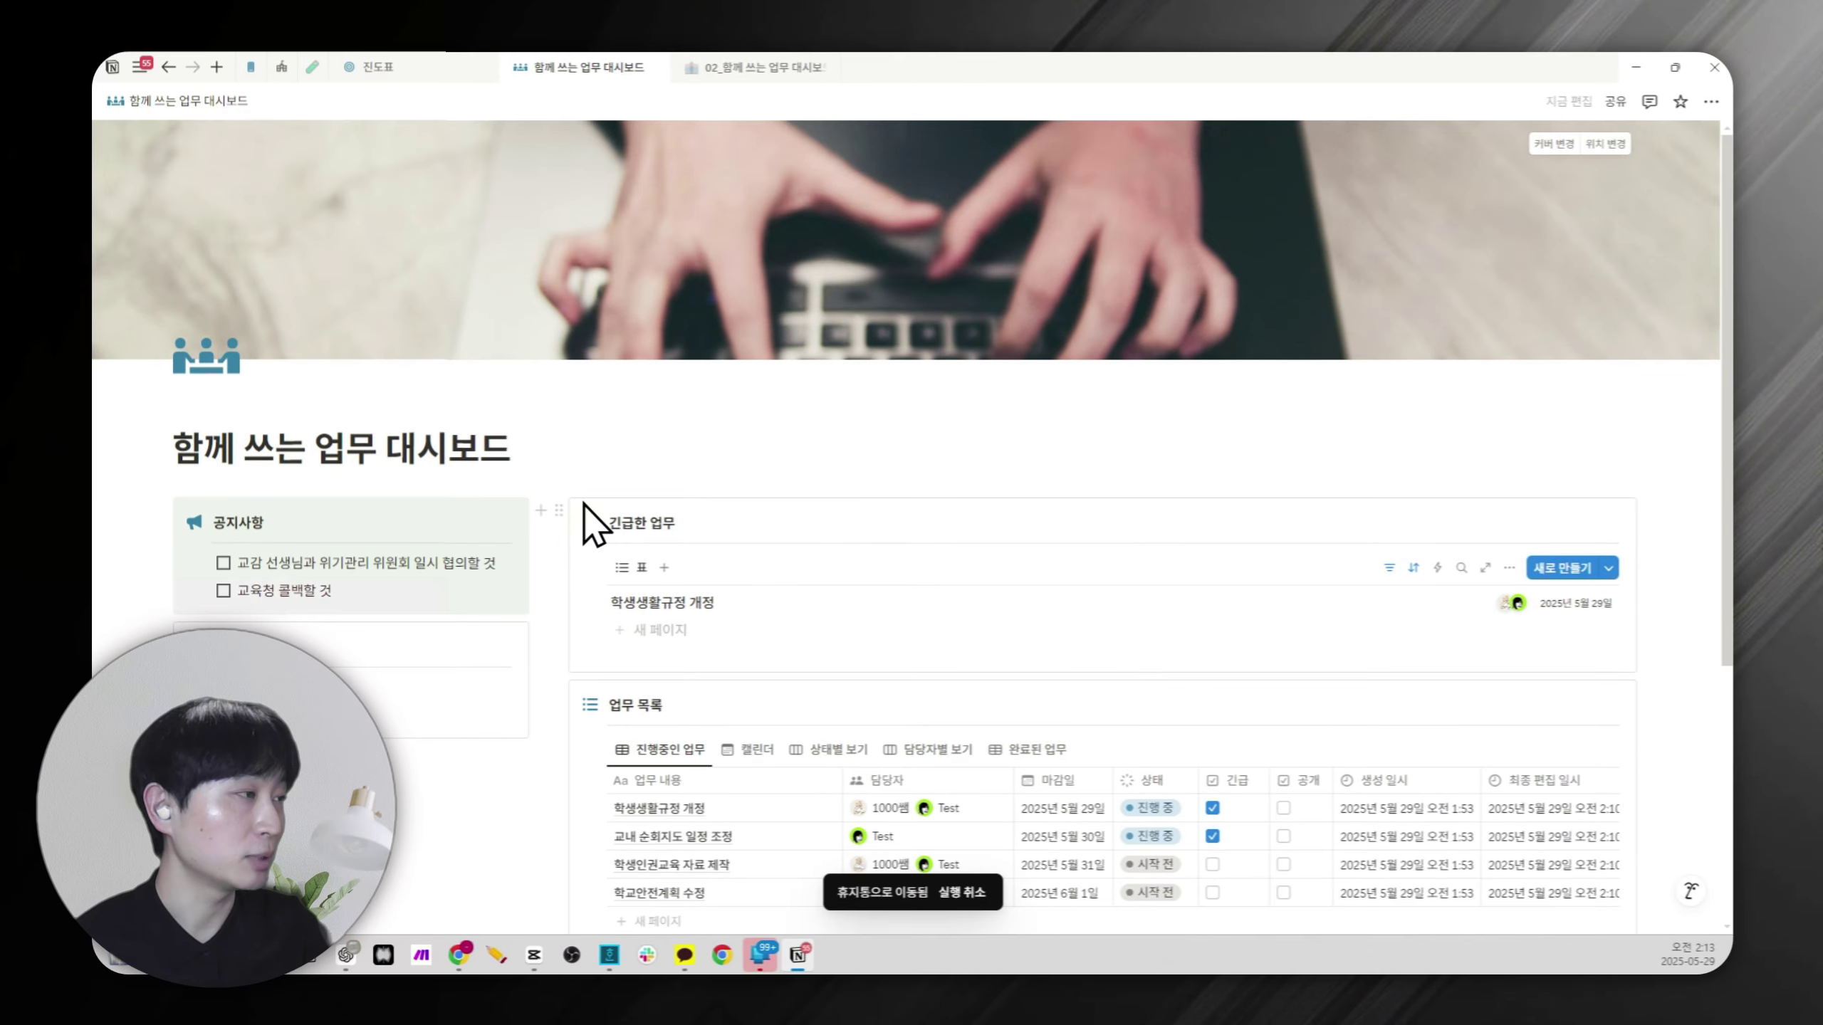
pyautogui.scroll(-1, 584, 506)
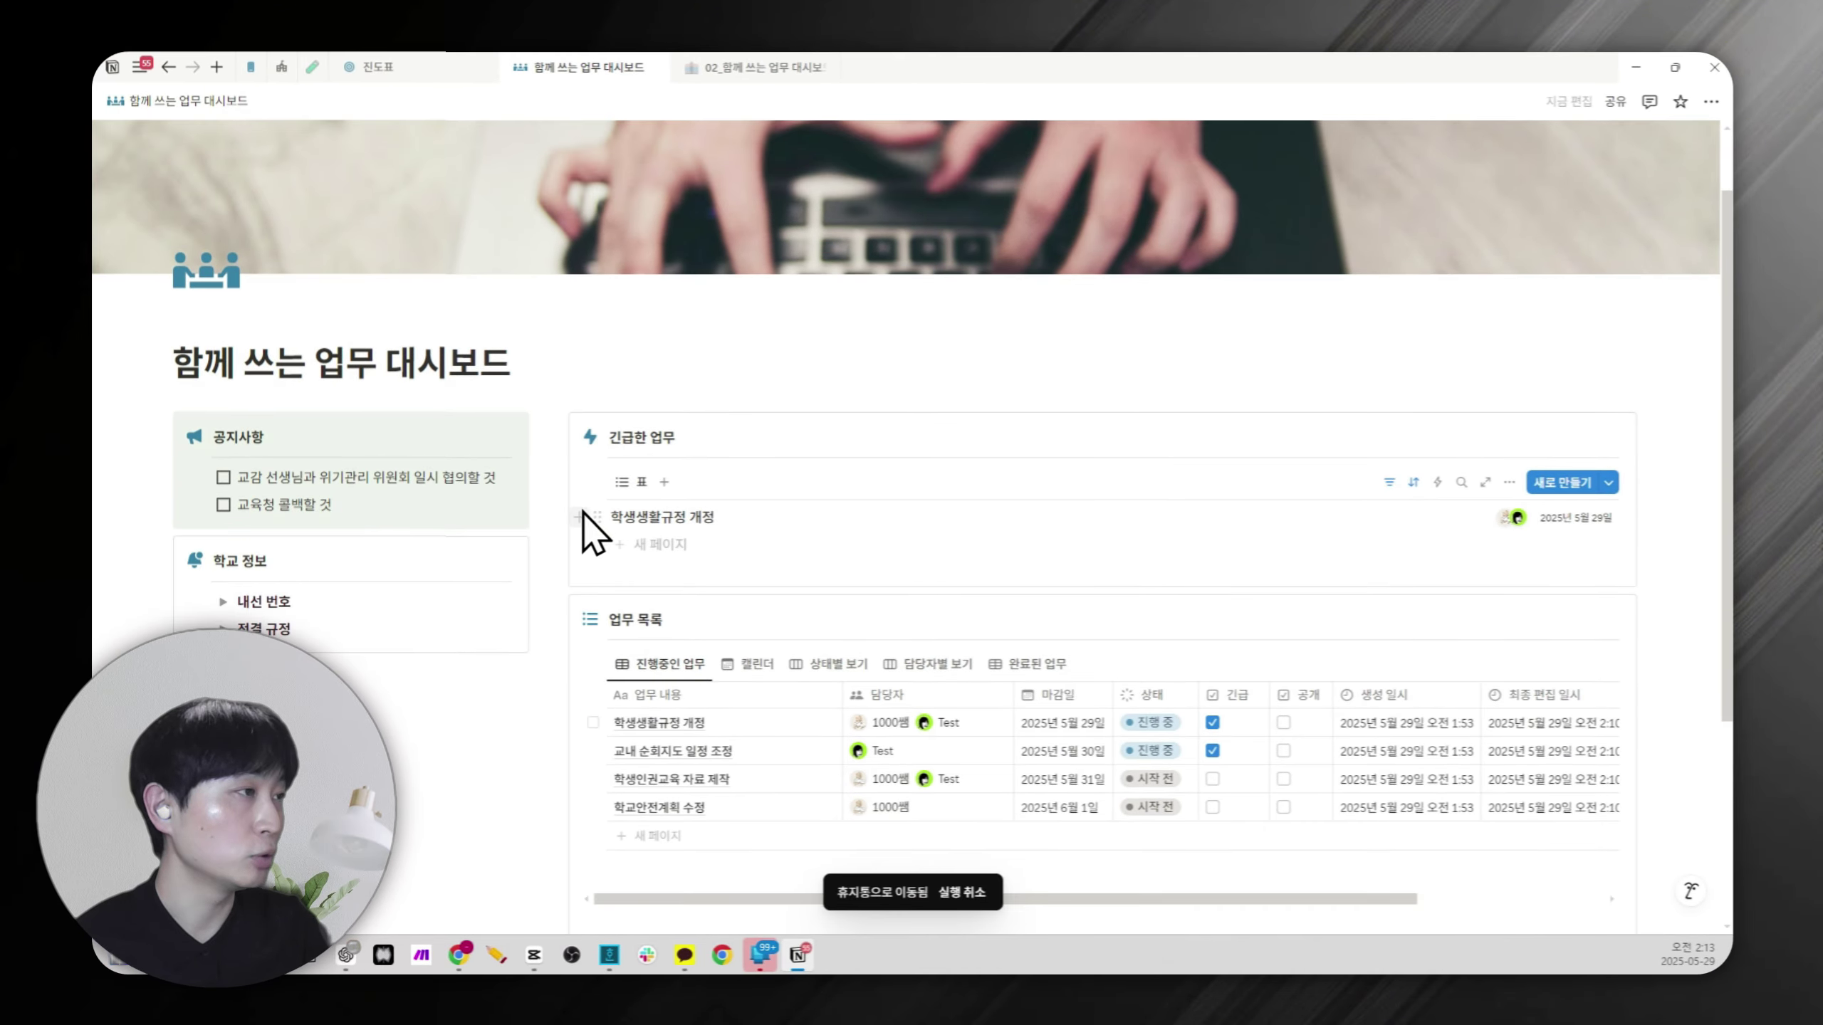